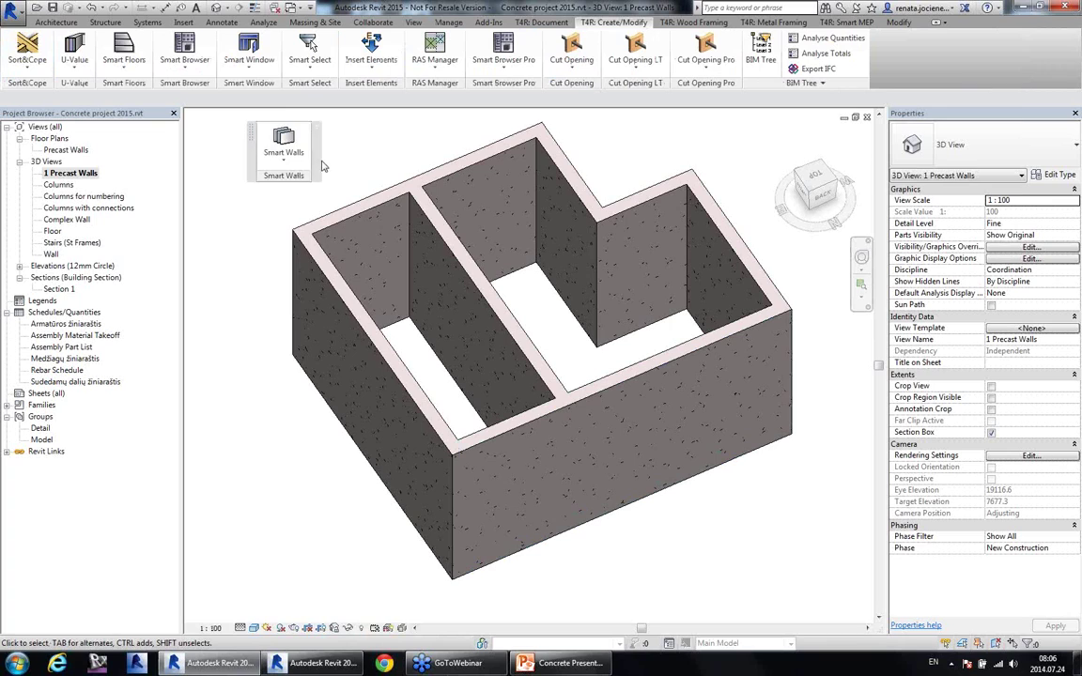
# Step: Review the gap distances in Gap Configuration by Wall Type, widening the type column, and close the table without changes
pyautogui.click(284, 146)
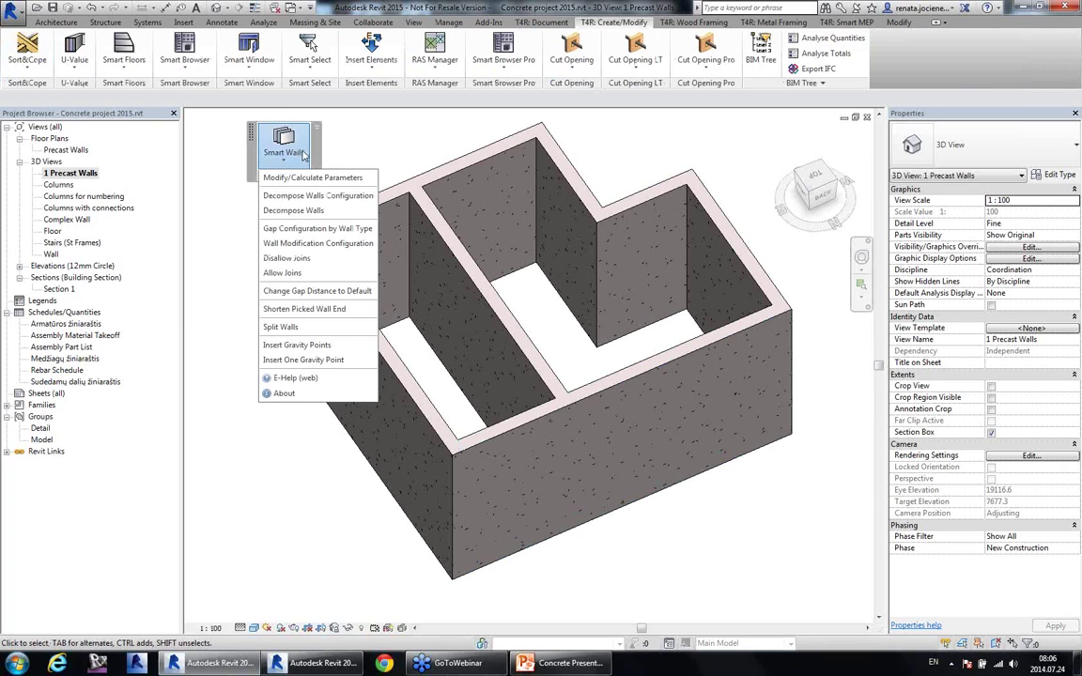
pyautogui.click(335, 228)
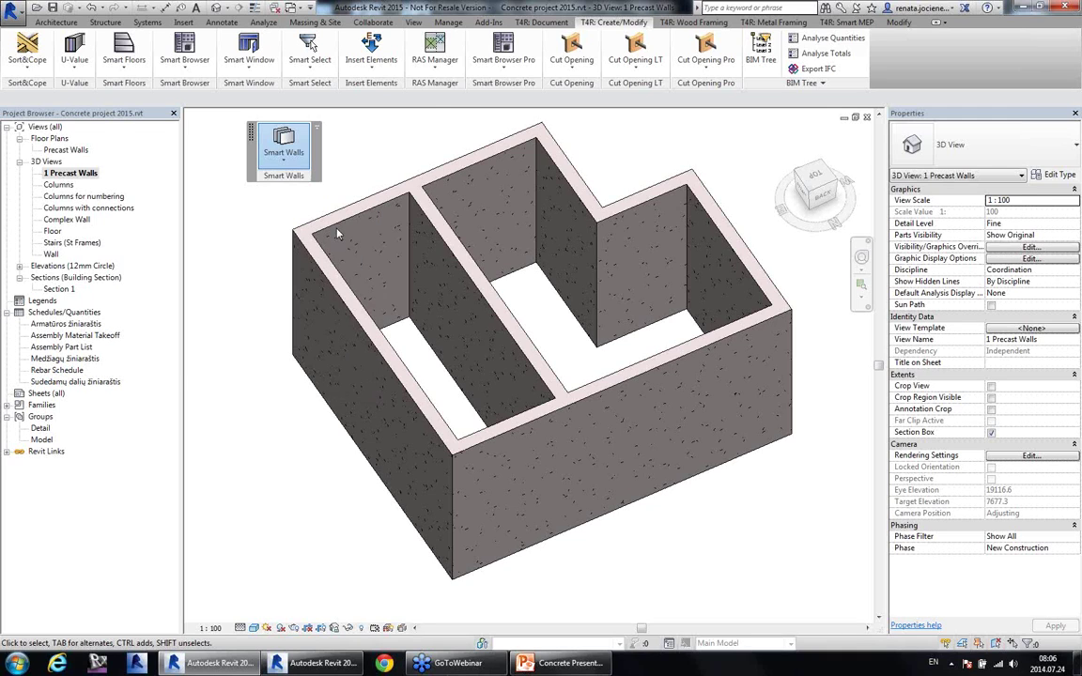
pyautogui.click(512, 188)
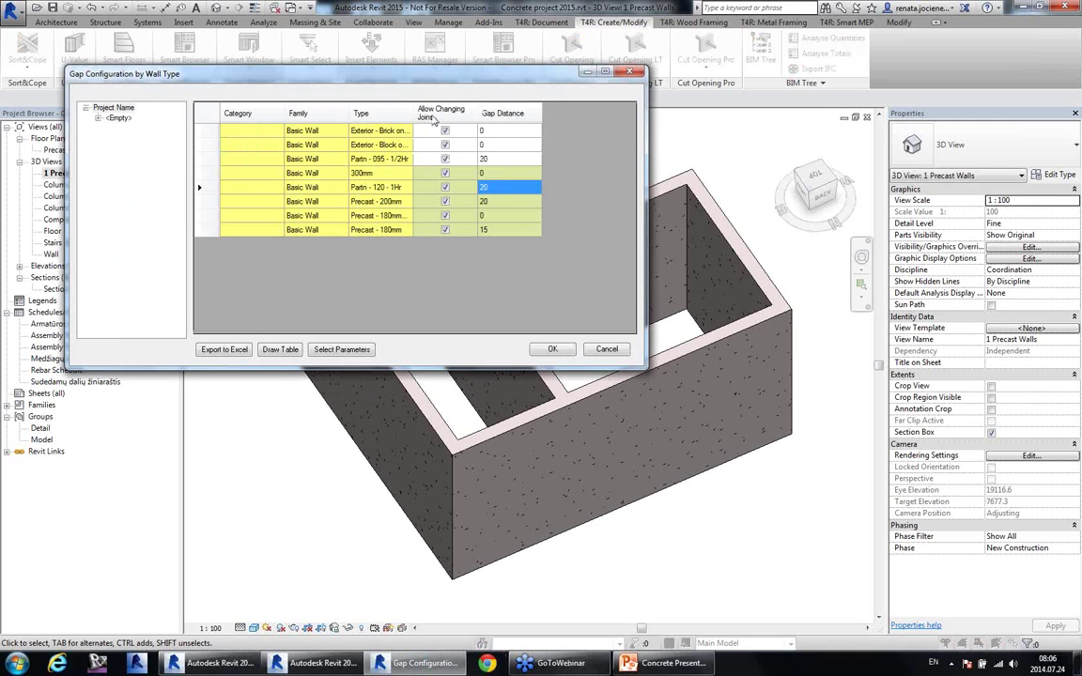
pyautogui.moveTo(416, 111); pyautogui.dragTo(460, 111)
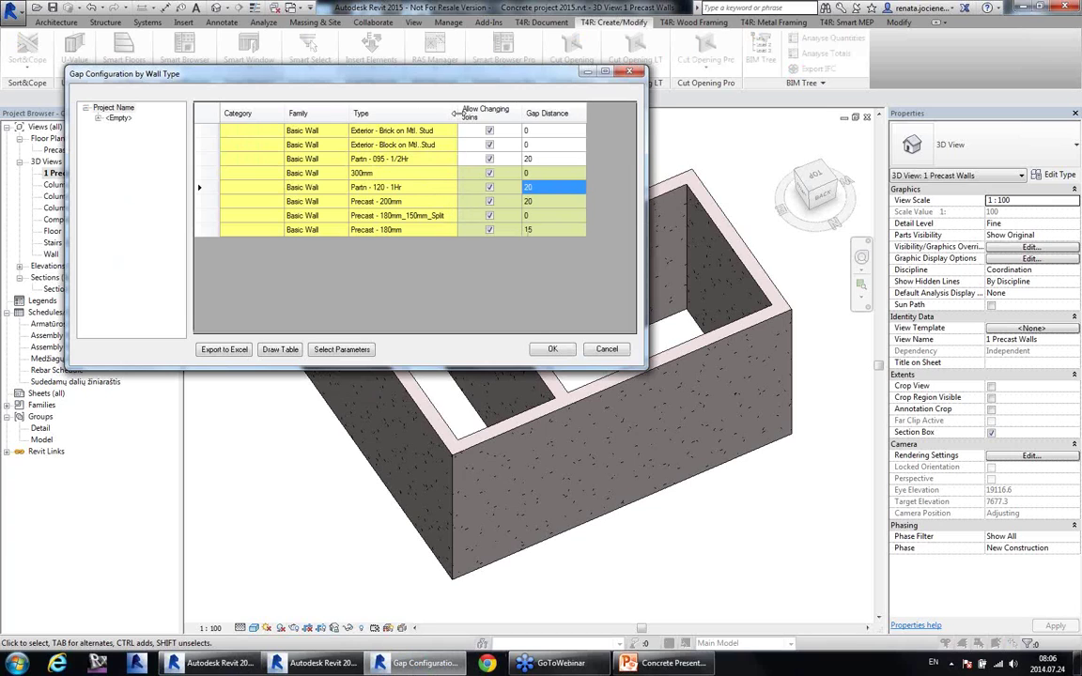
pyautogui.click(558, 200)
pyautogui.click(558, 217)
pyautogui.click(554, 188)
pyautogui.click(536, 232)
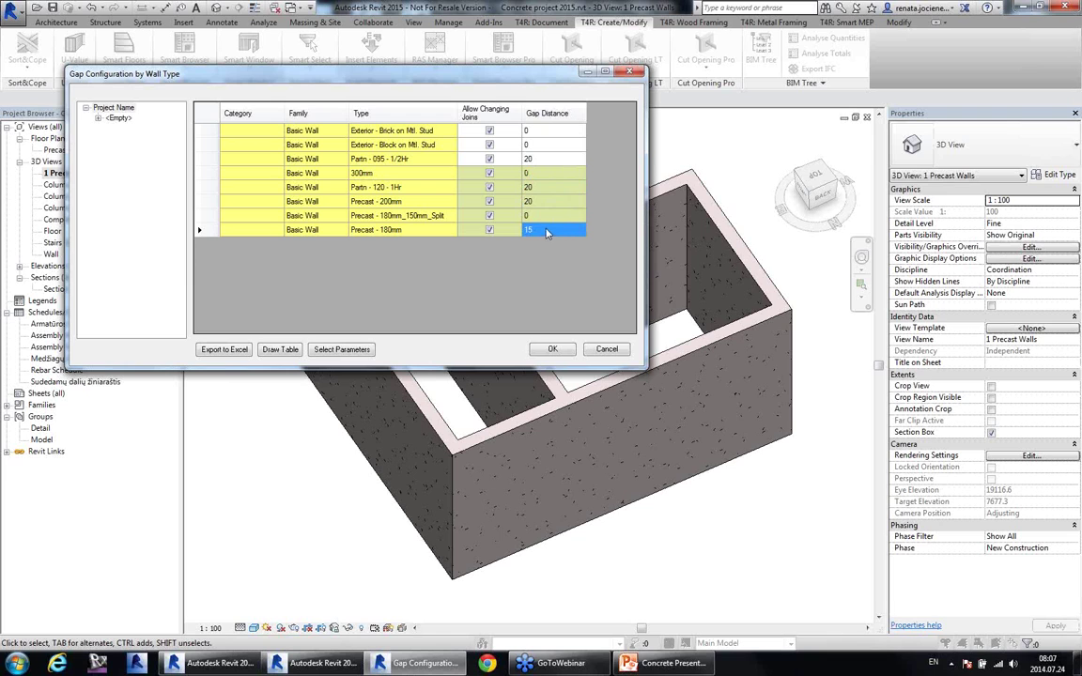
pyautogui.click(616, 350)
# Step: Select all the precast walls in the 3D view and disallow their joins with Smart Walls
pyautogui.moveTo(787, 543); pyautogui.dragTo(337, 189)
pyautogui.click(283, 148)
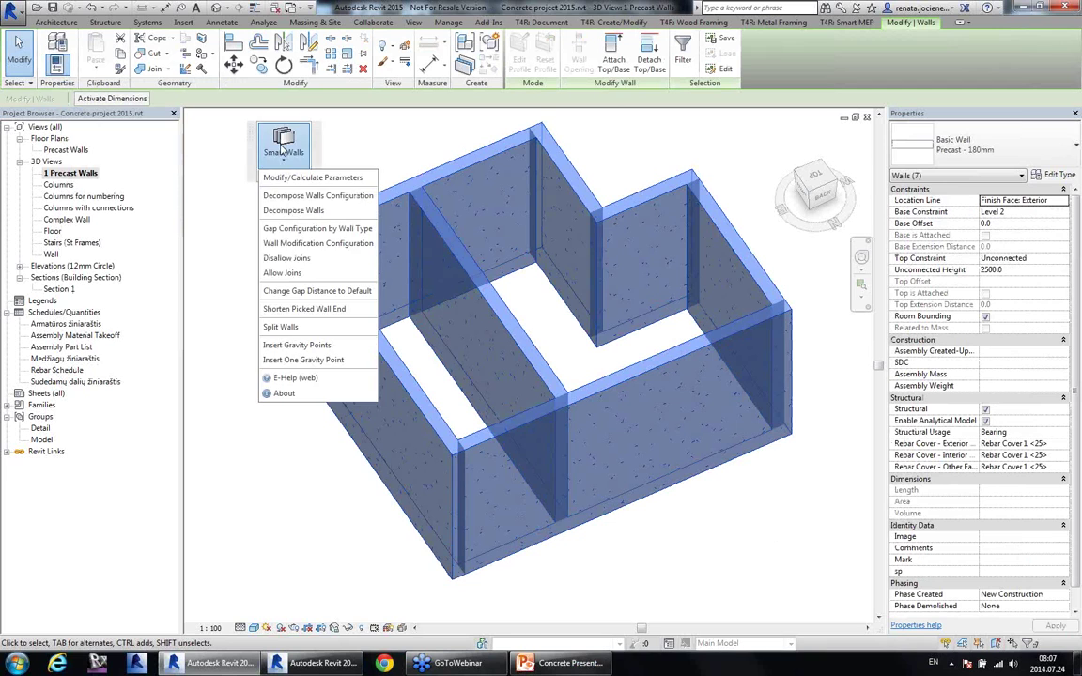
pyautogui.click(286, 258)
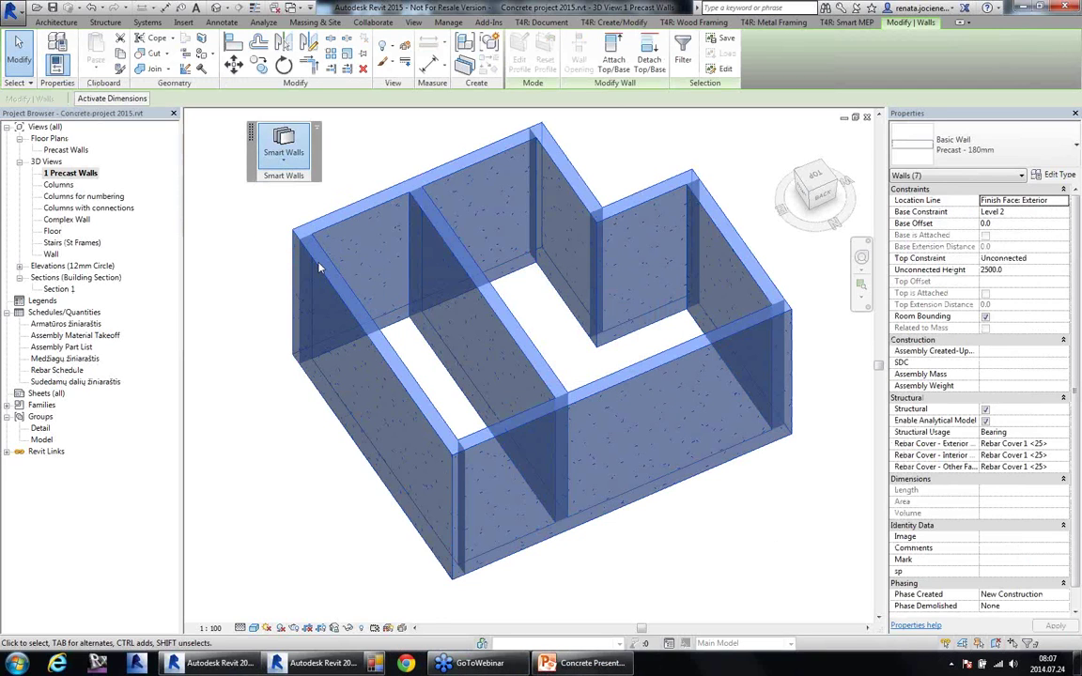
pyautogui.click(250, 265)
pyautogui.moveTo(527, 300); pyautogui.dragTo(521, 297, button='middle')
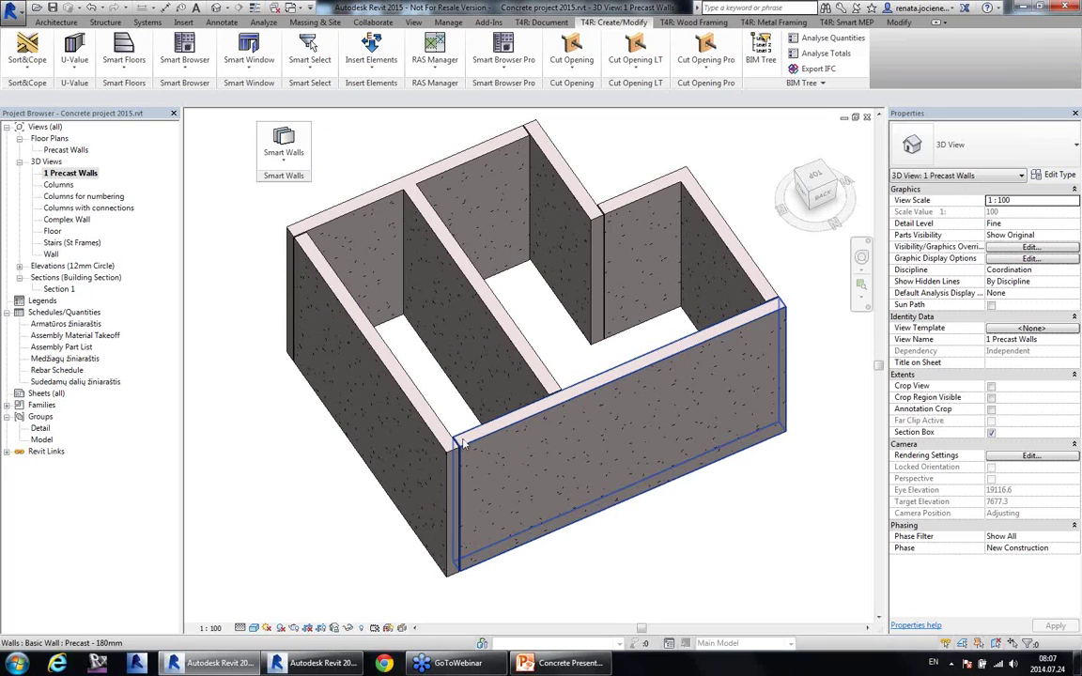
# Step: Use Shorten Picked Wall End on three walls at the building corners so they butt against the perpendicular walls
pyautogui.click(298, 157)
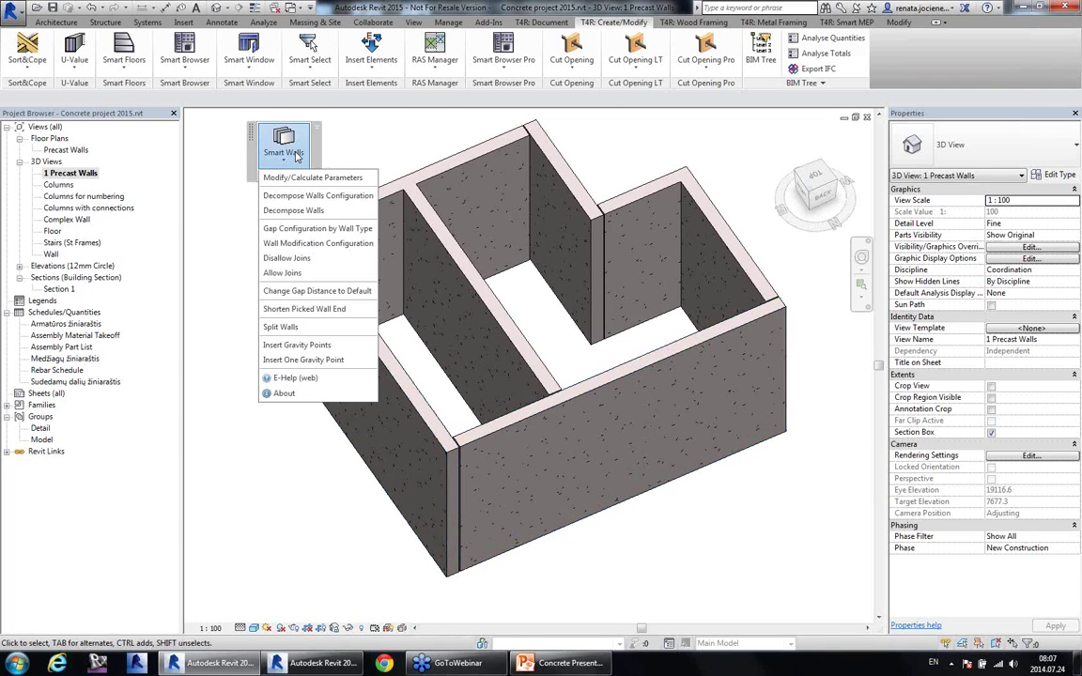
pyautogui.click(296, 457)
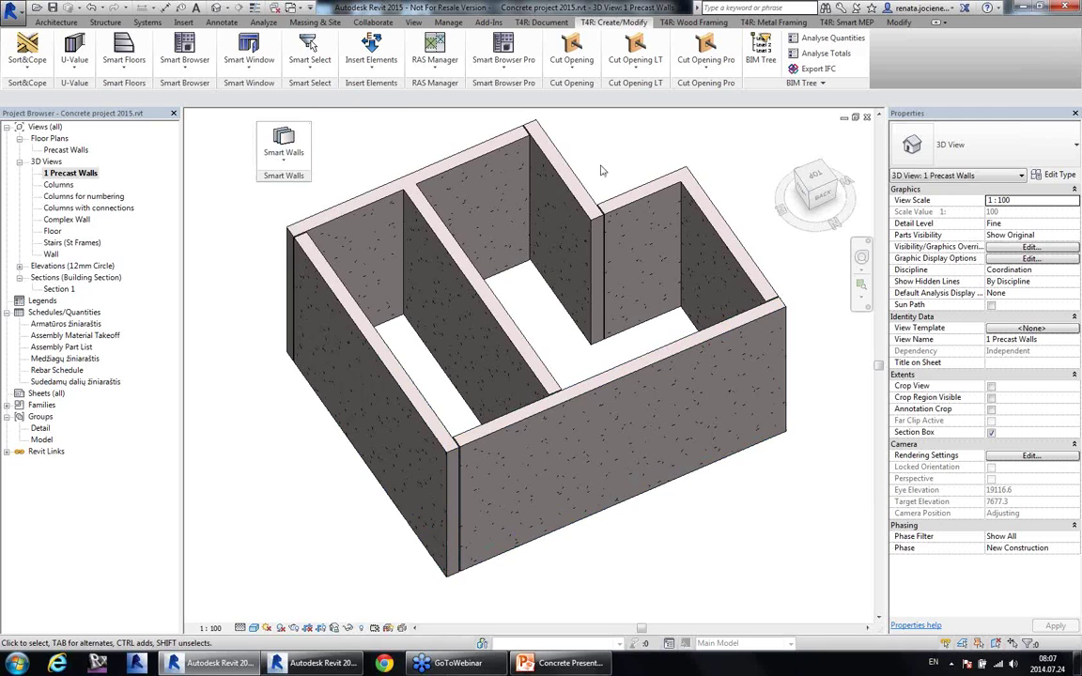
pyautogui.click(284, 155)
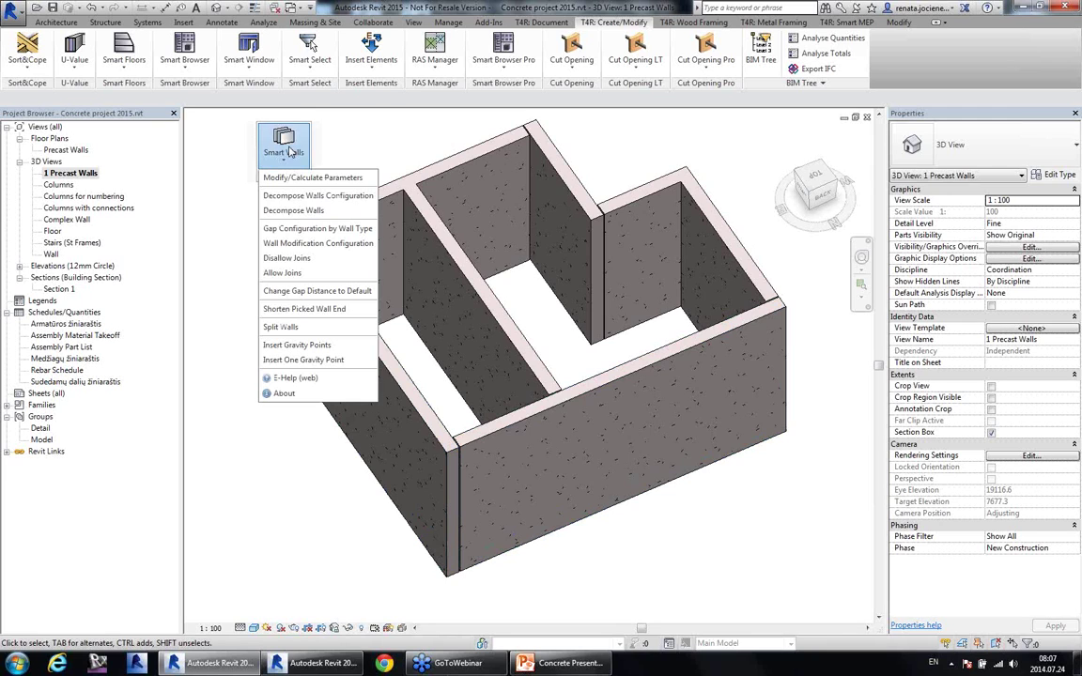
pyautogui.click(307, 312)
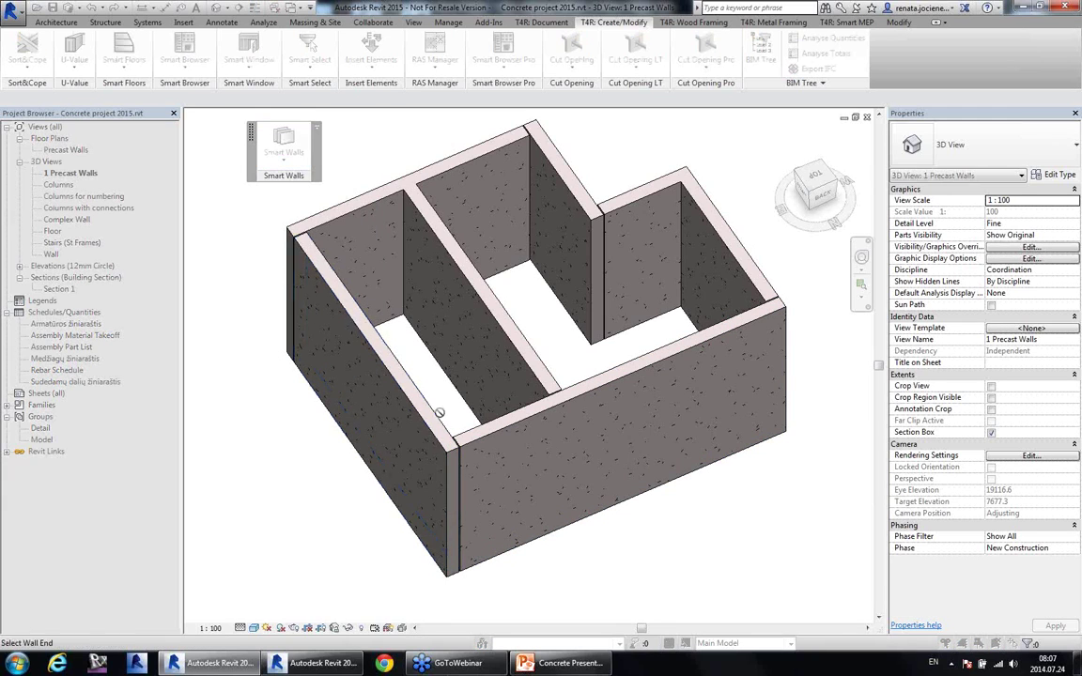
pyautogui.click(380, 387)
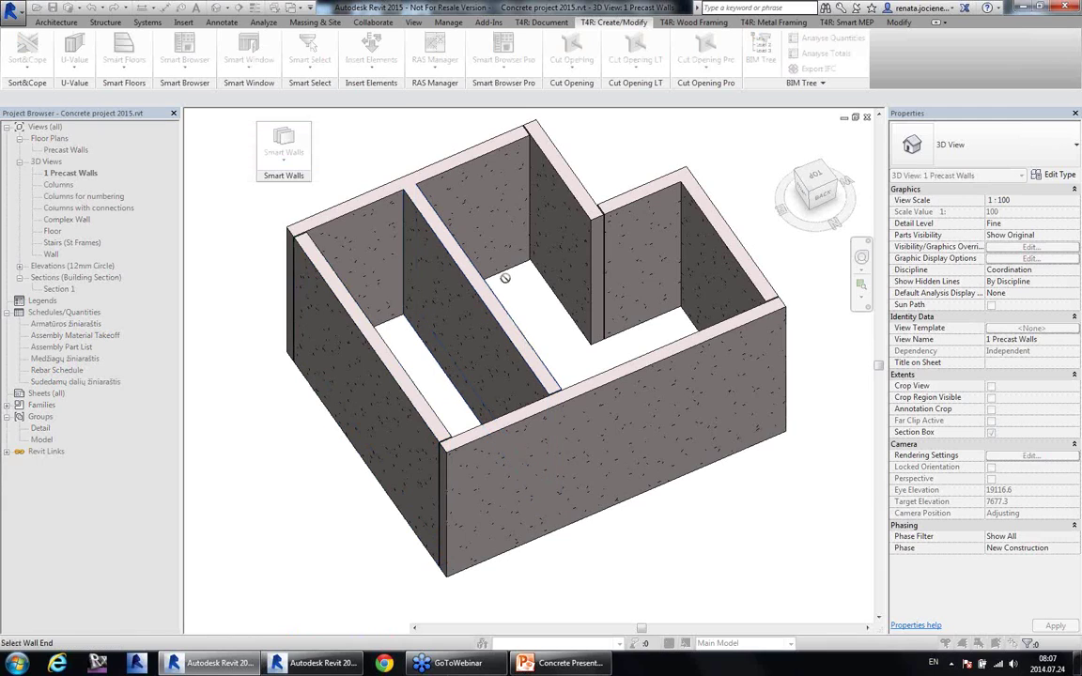
pyautogui.click(474, 191)
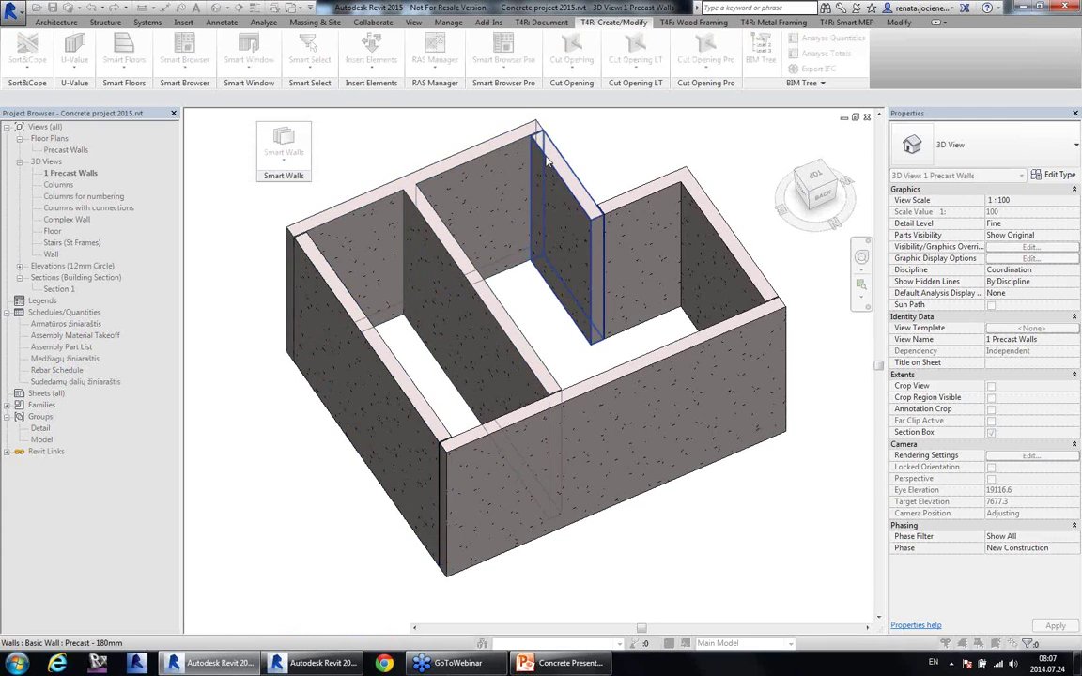
pyautogui.click(425, 214)
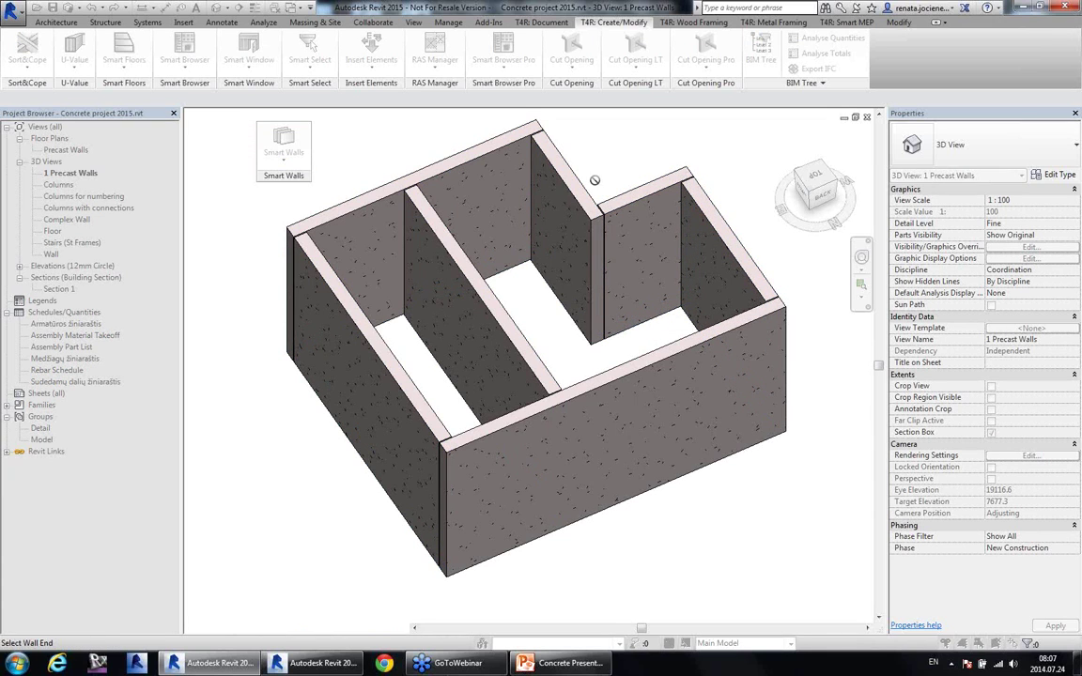
pyautogui.press('Escape')
pyautogui.moveTo(599, 174); pyautogui.dragTo(589, 177, button='middle')
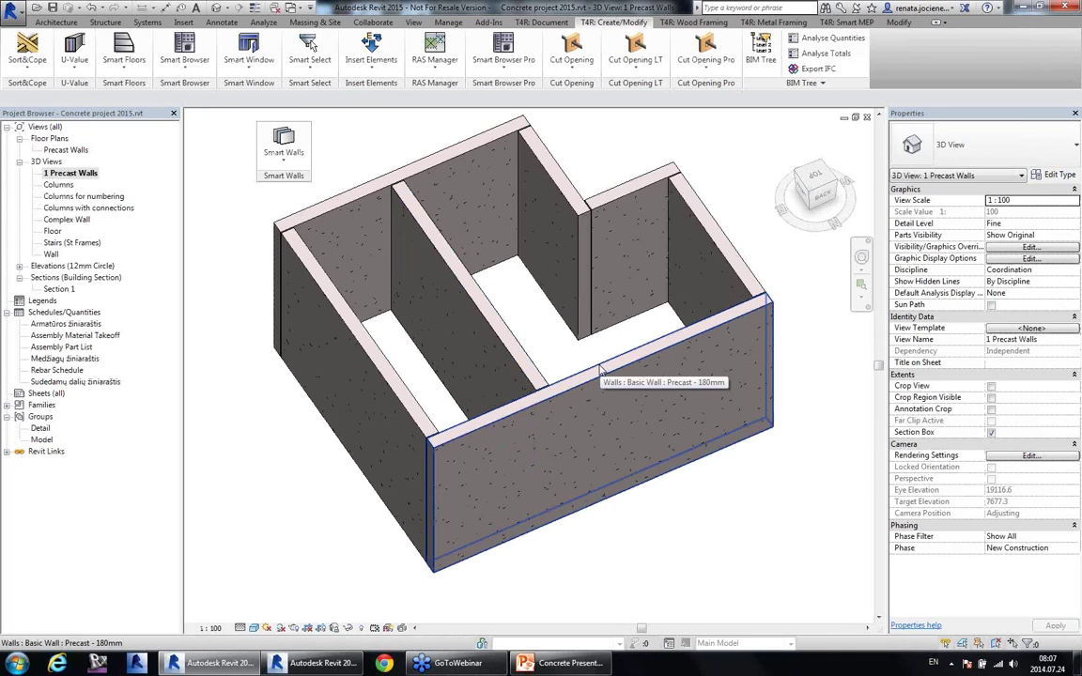
# Step: Open the Precast Walls floor plan and show the walls near grid E
pyautogui.doubleClick(82, 151)
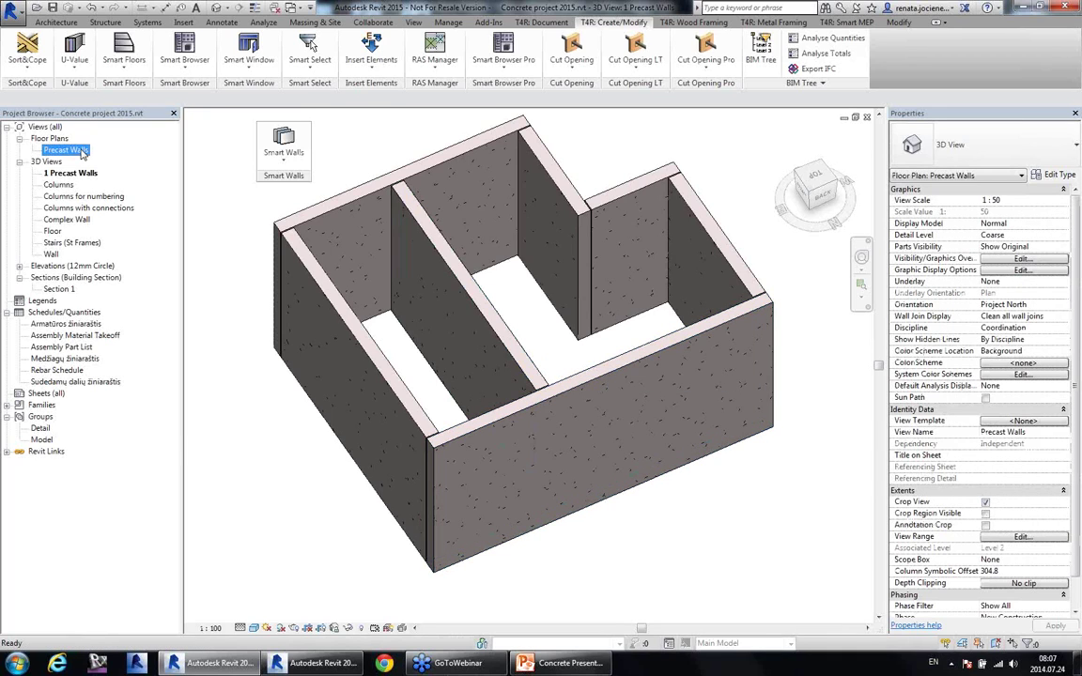
pyautogui.scroll(4, 709, 413)
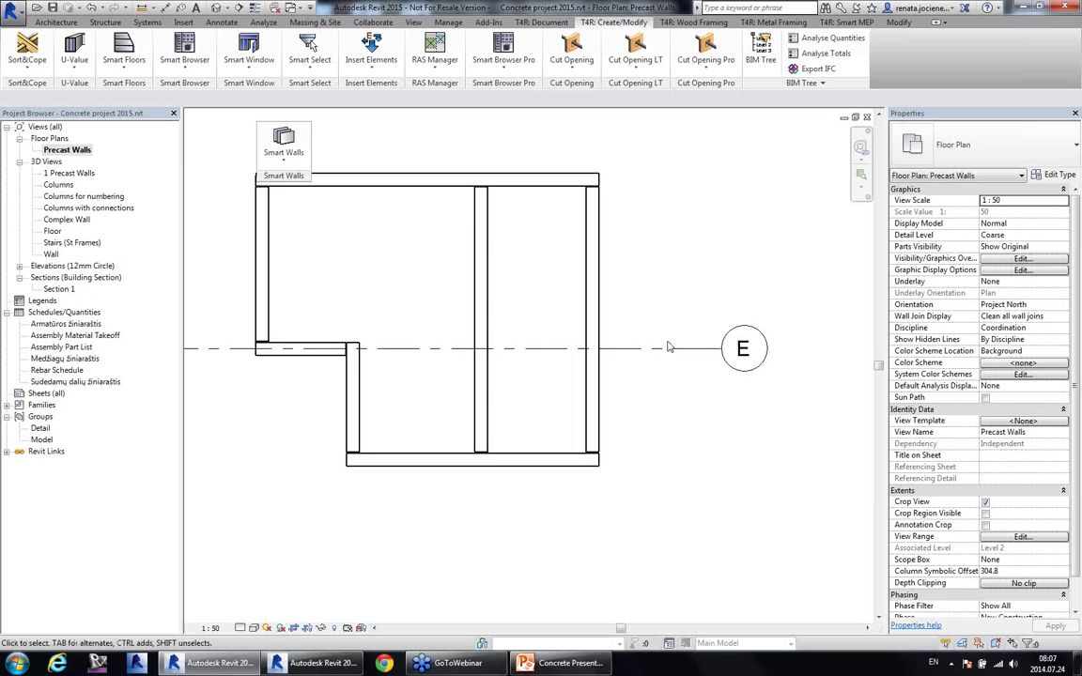
pyautogui.scroll(2, 648, 362)
pyautogui.click(283, 158)
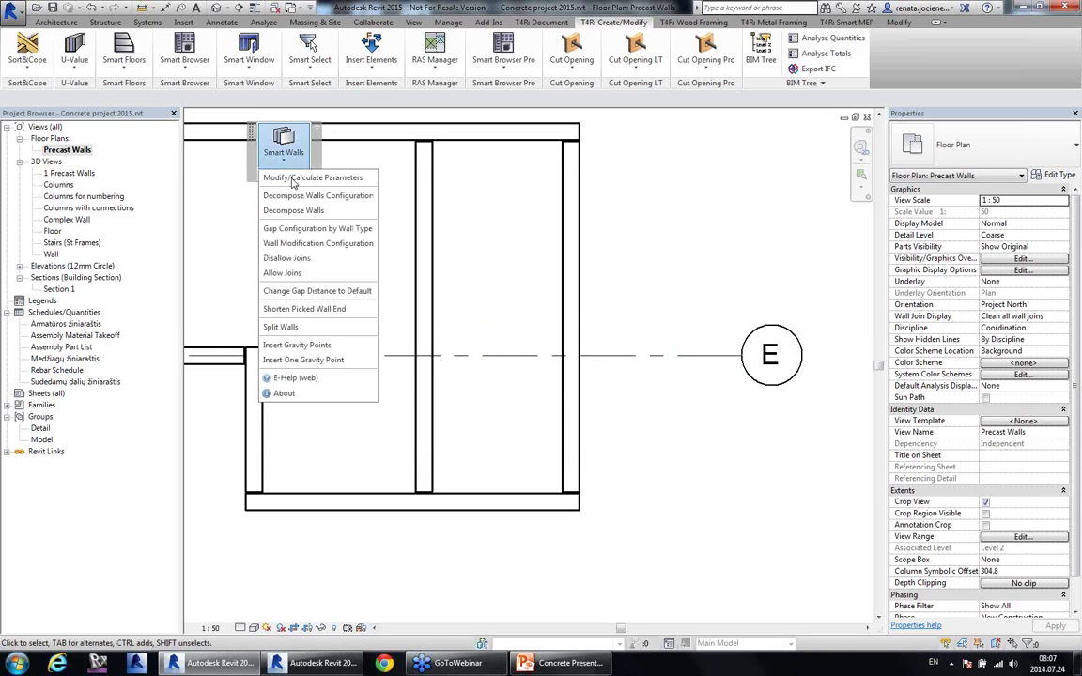
pyautogui.click(280, 327)
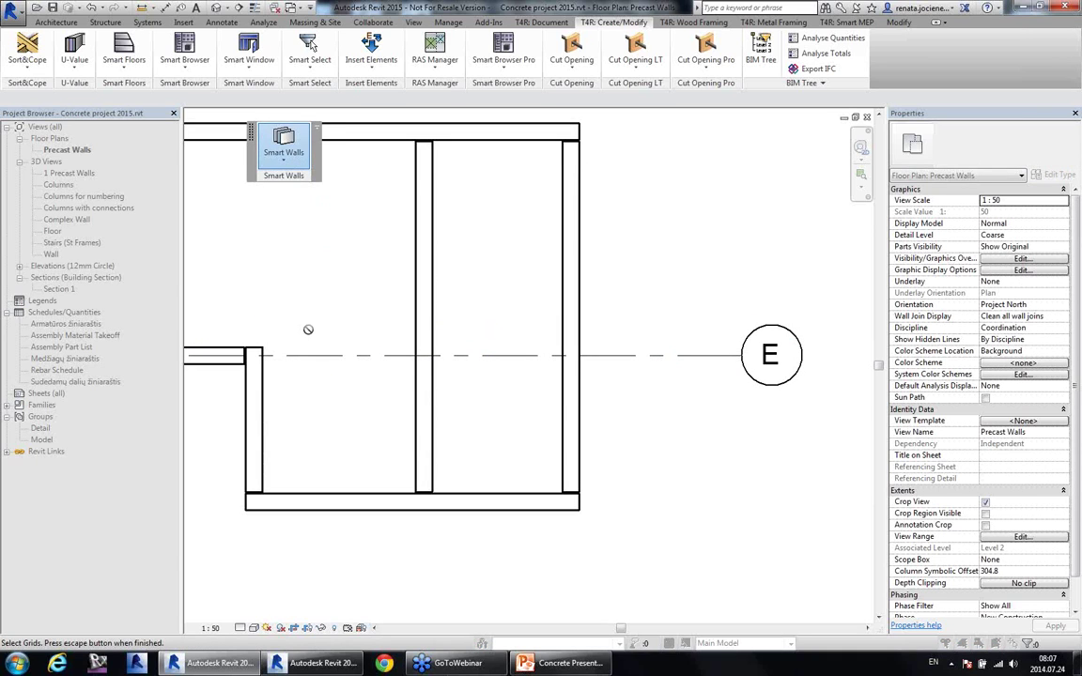
pyautogui.click(596, 363)
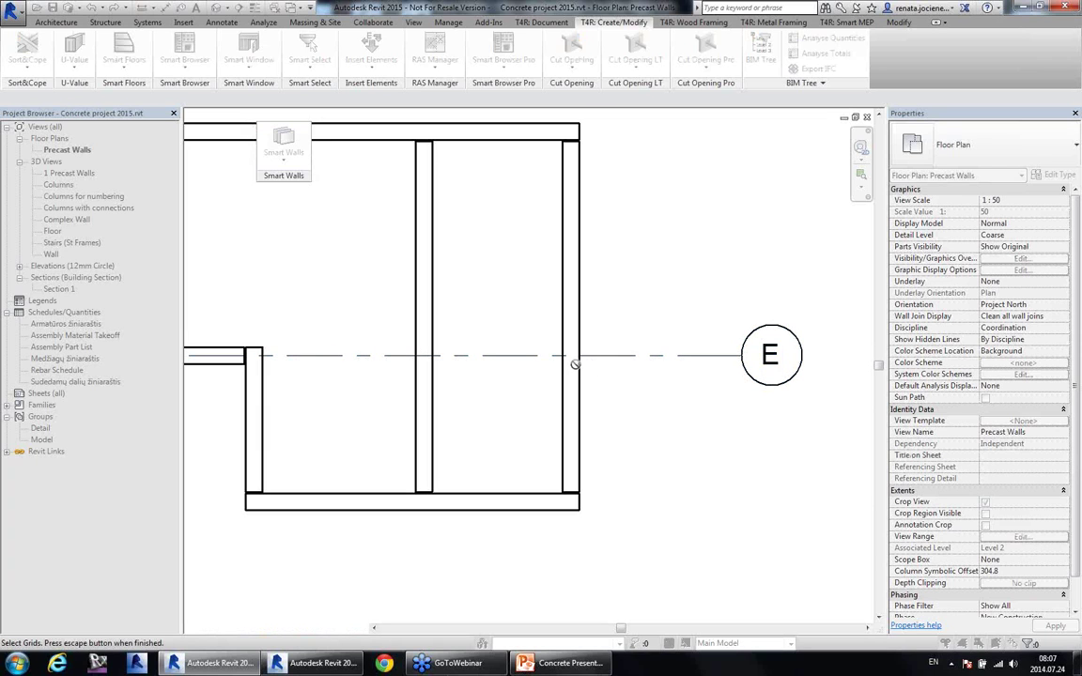
pyautogui.press('Escape')
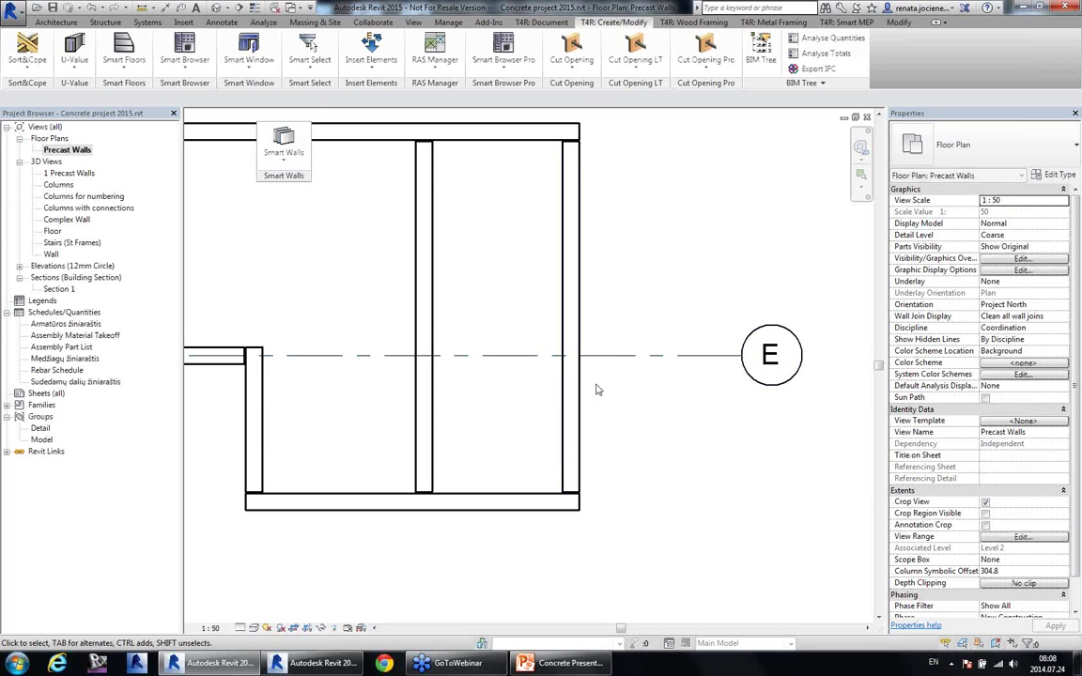
# Step: Split the outer wall nearest the grid E bubble along grid E with Smart Walls
pyautogui.click(580, 376)
pyautogui.click(580, 376)
pyautogui.click(284, 148)
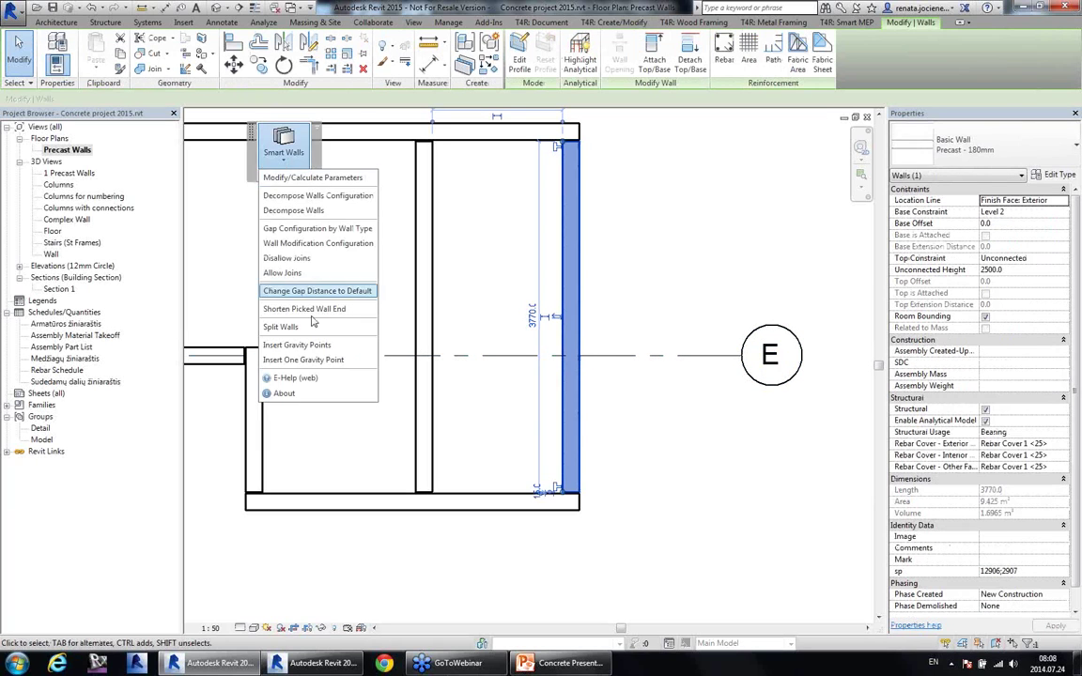
pyautogui.click(309, 328)
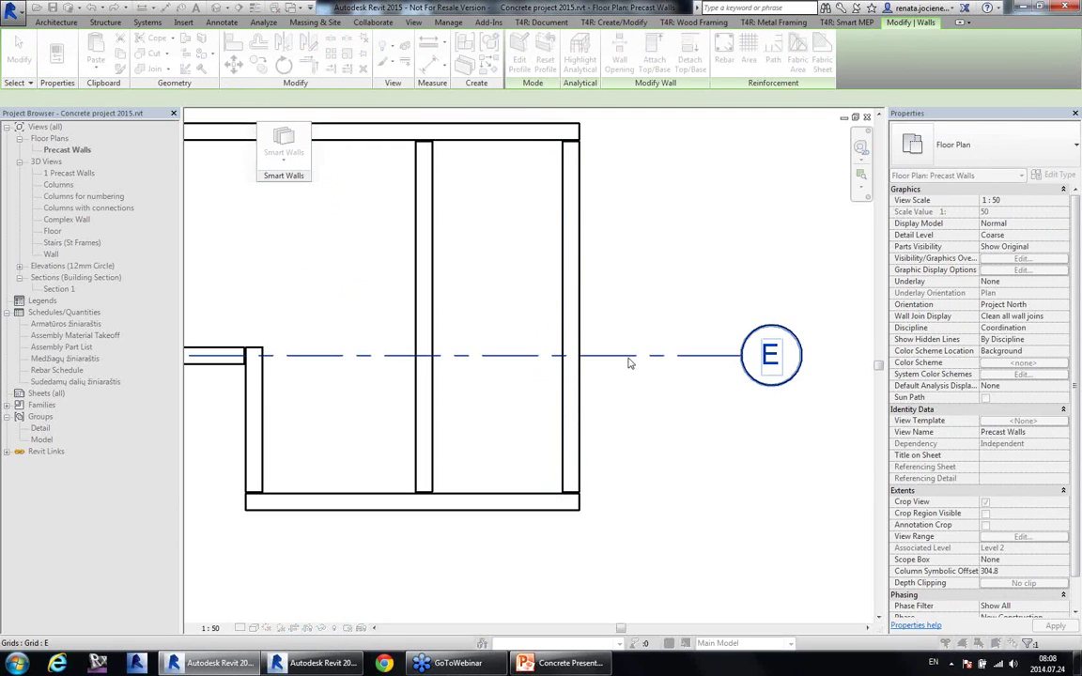
pyautogui.click(619, 356)
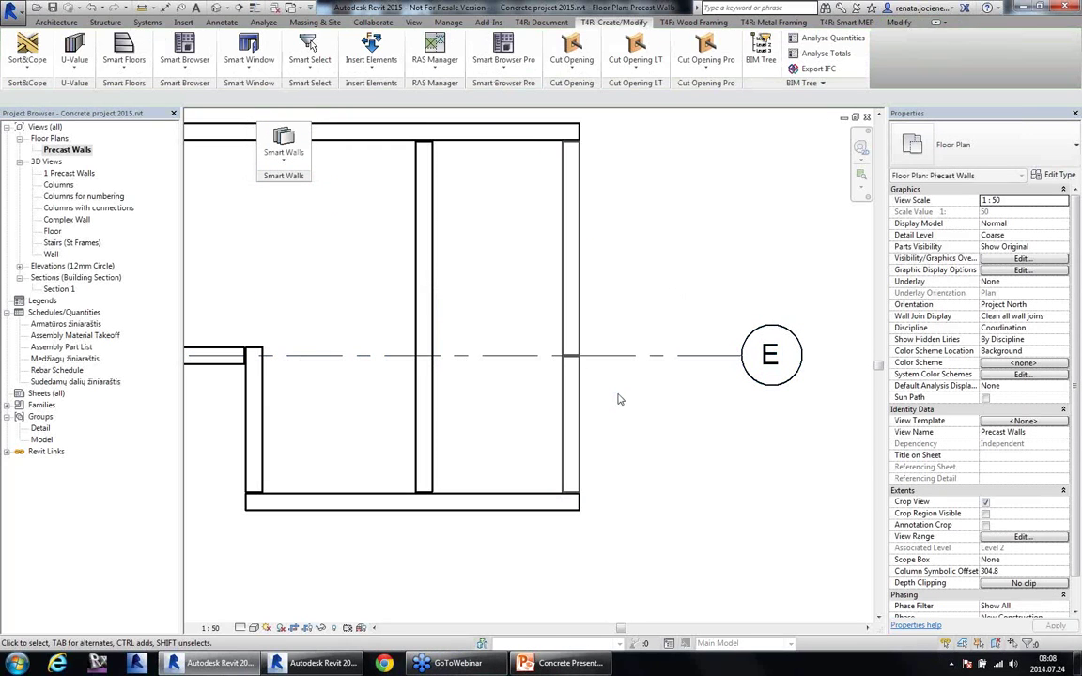
# Step: Turn on thin lines to inspect the wall split at grid E, and close the floor plan to return to the 3D view
pyautogui.scroll(3, 592, 363)
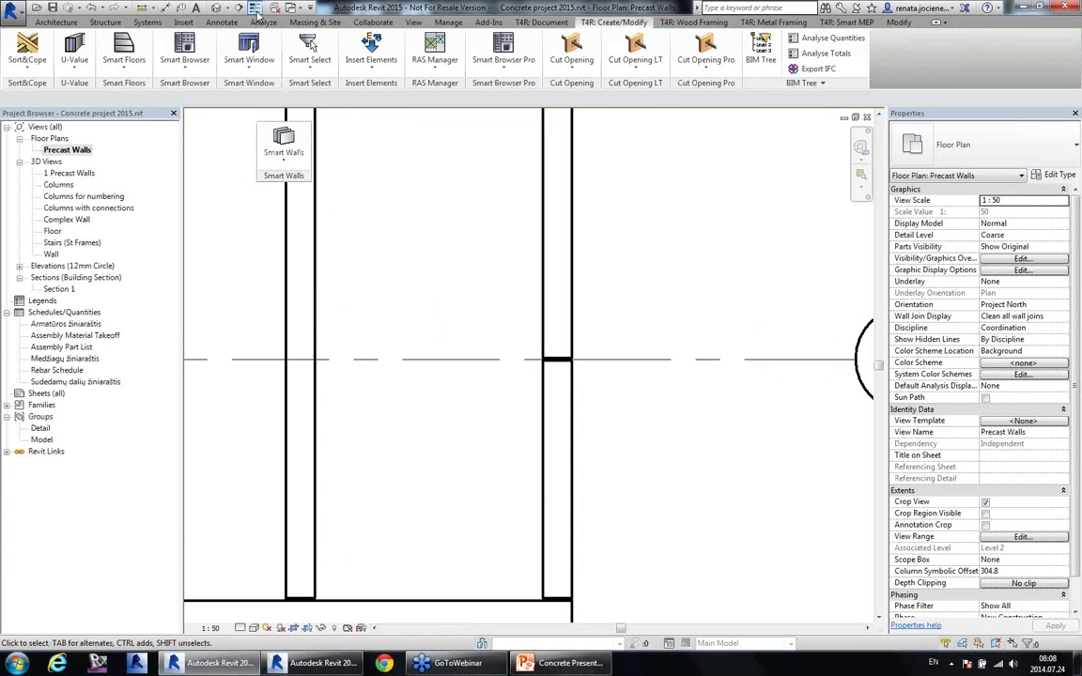
pyautogui.moveTo(599, 395); pyautogui.dragTo(584, 368, button='middle')
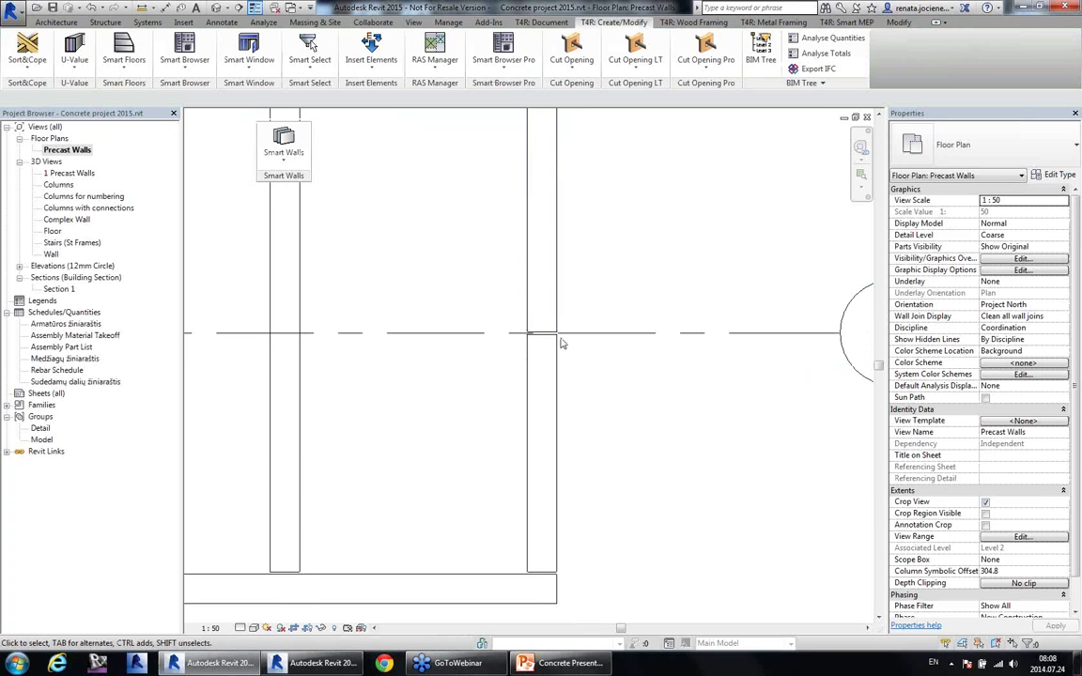
pyautogui.click(867, 118)
pyautogui.keyDown('shift'); pyautogui.moveTo(564, 315); pyautogui.dragTo(394, 275, button='middle'); pyautogui.keyUp('shift')
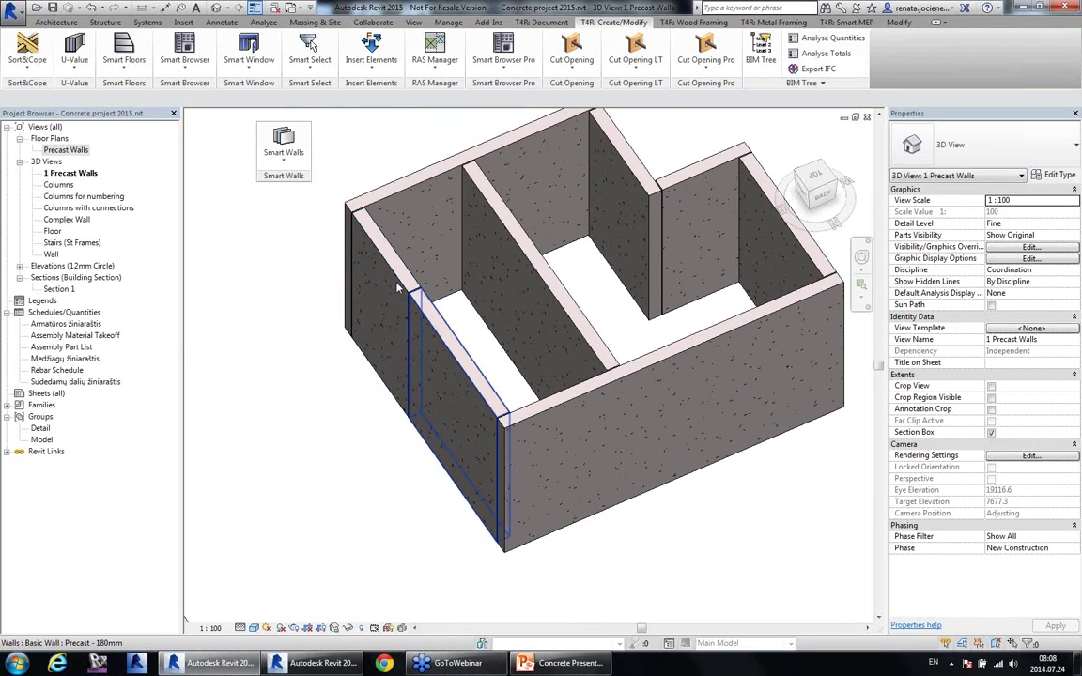
pyautogui.moveTo(383, 505); pyautogui.dragTo(357, 490, button='middle')
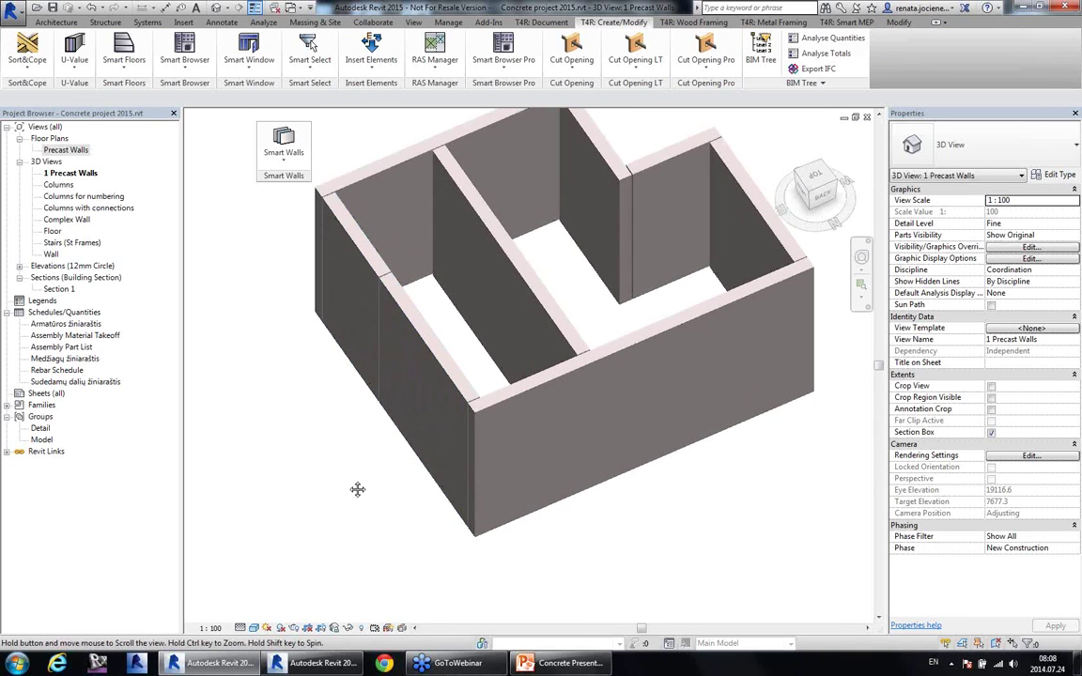
pyautogui.moveTo(703, 529); pyautogui.dragTo(679, 549, button='middle')
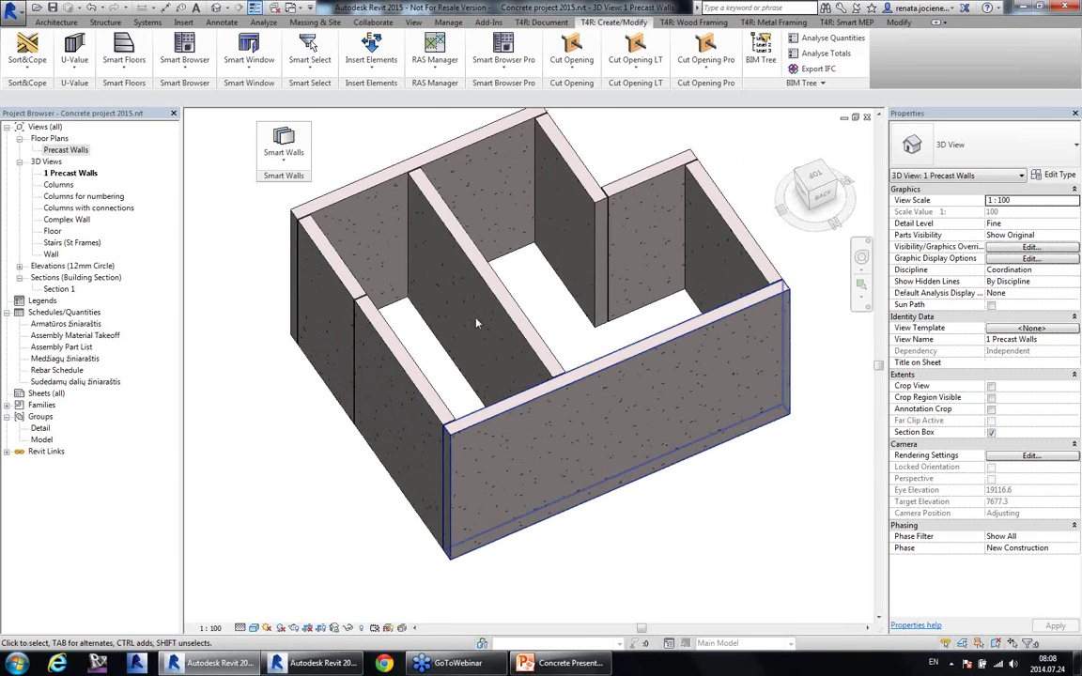
# Step: Float the BIM Tree tools over the 3D view beside the Smart Walls tools
pyautogui.moveTo(258, 158); pyautogui.dragTo(220, 161)
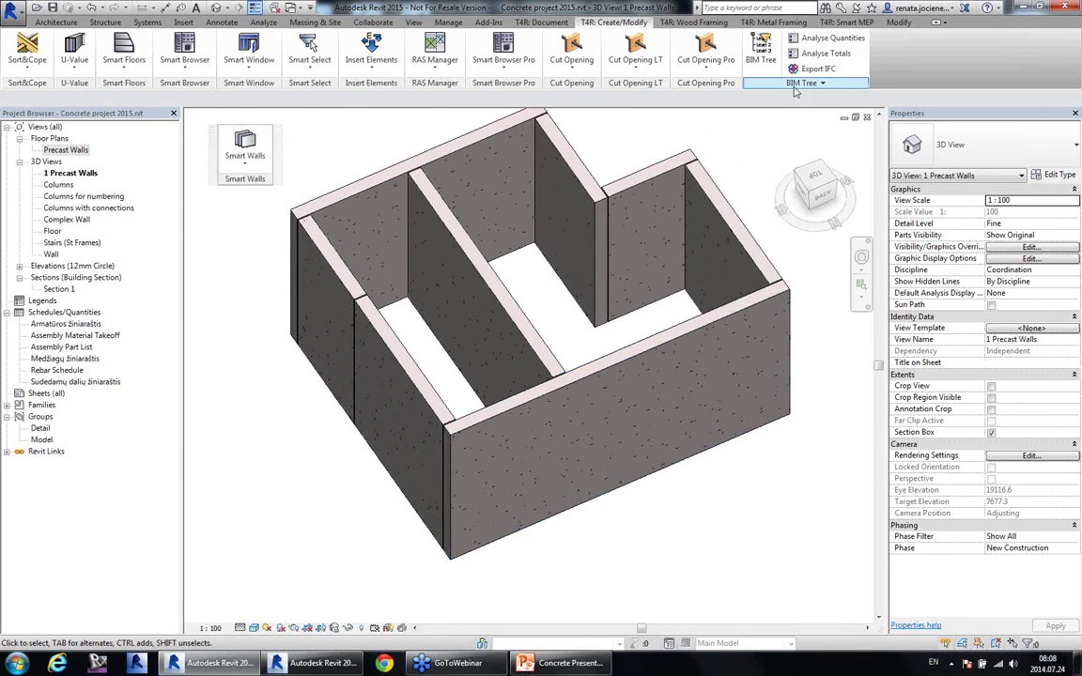
pyautogui.moveTo(803, 83); pyautogui.dragTo(363, 182)
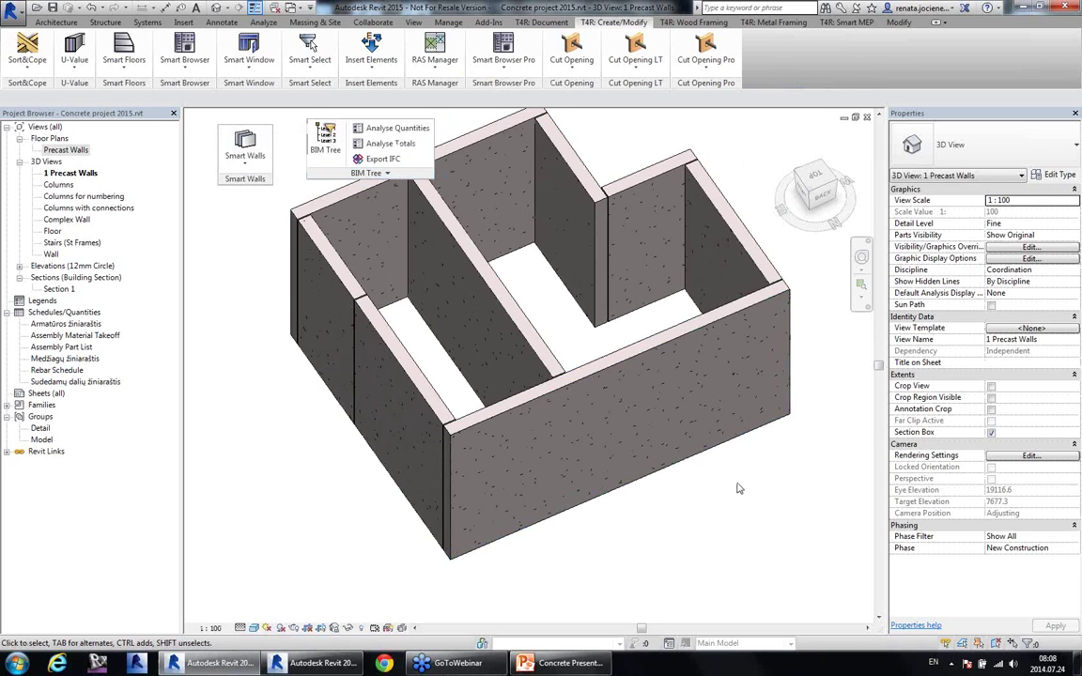
pyautogui.moveTo(612, 331); pyautogui.dragTo(622, 363, button='middle')
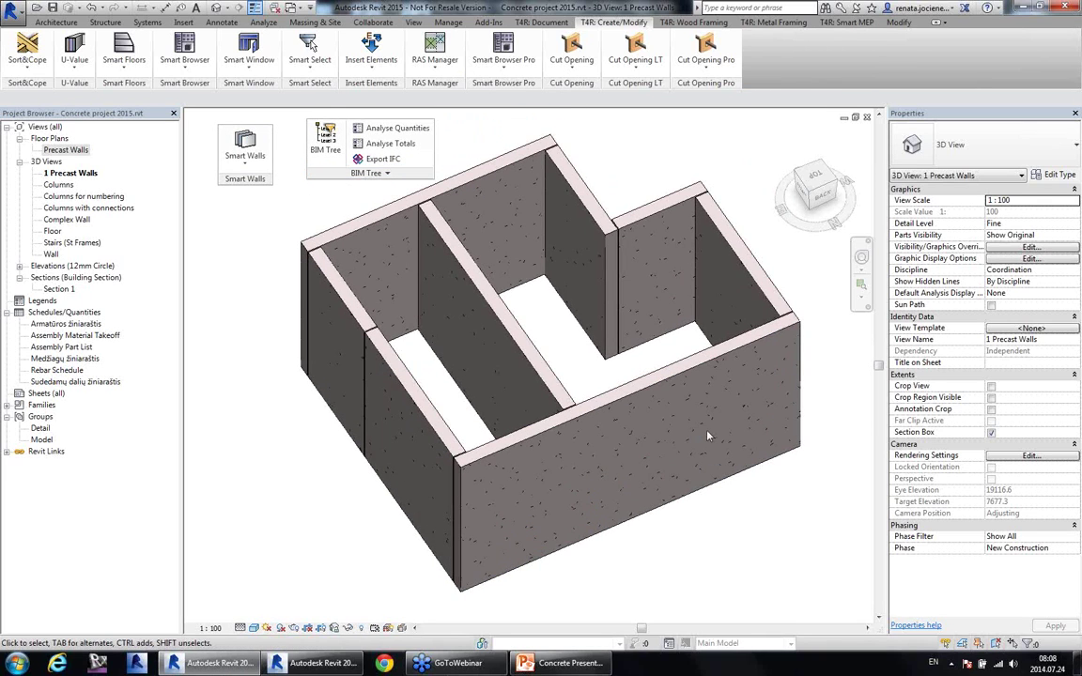
# Step: Select all the precast walls in the 3D view and list them in the BIM Tree wall data table
pyautogui.click(649, 384)
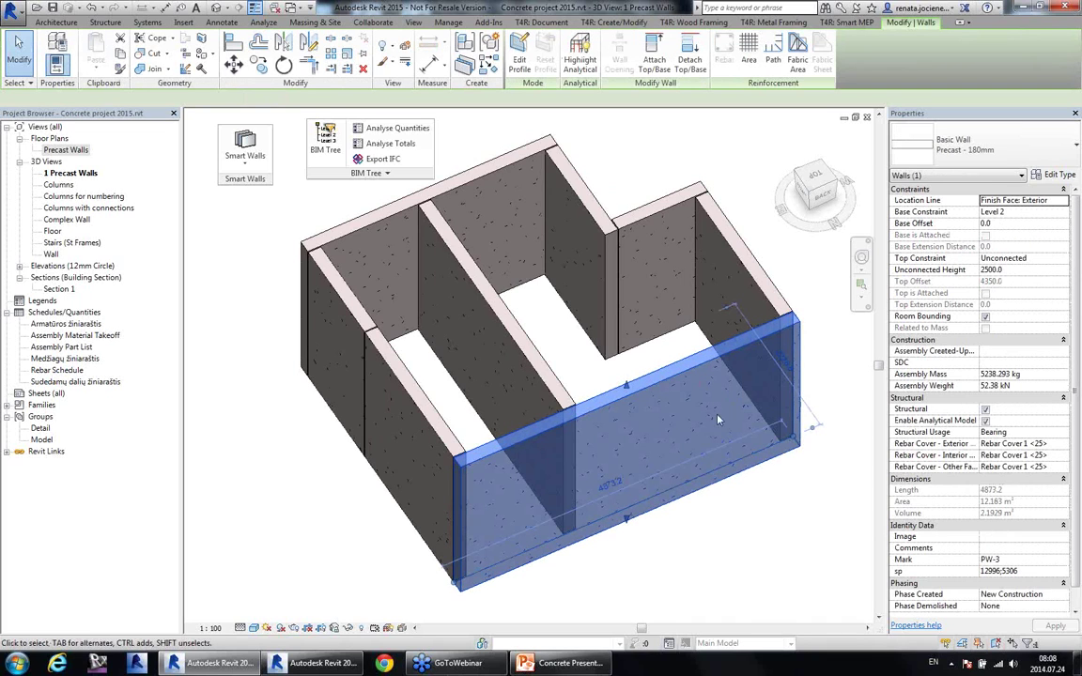
pyautogui.click(745, 526)
pyautogui.moveTo(724, 534); pyautogui.dragTo(313, 221)
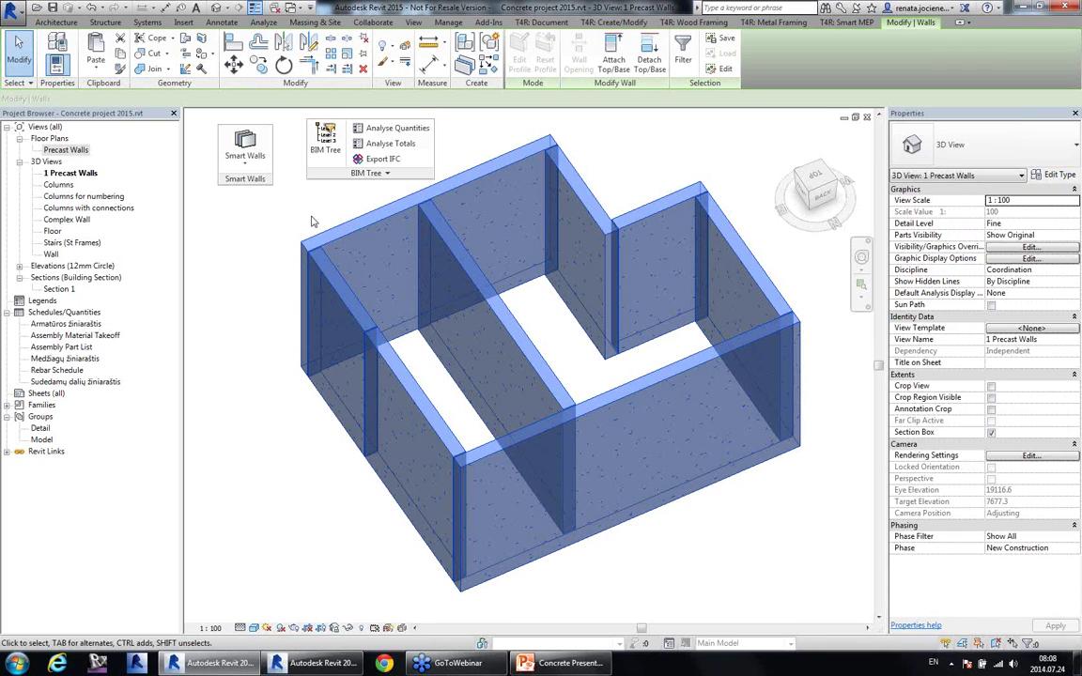
pyautogui.click(325, 139)
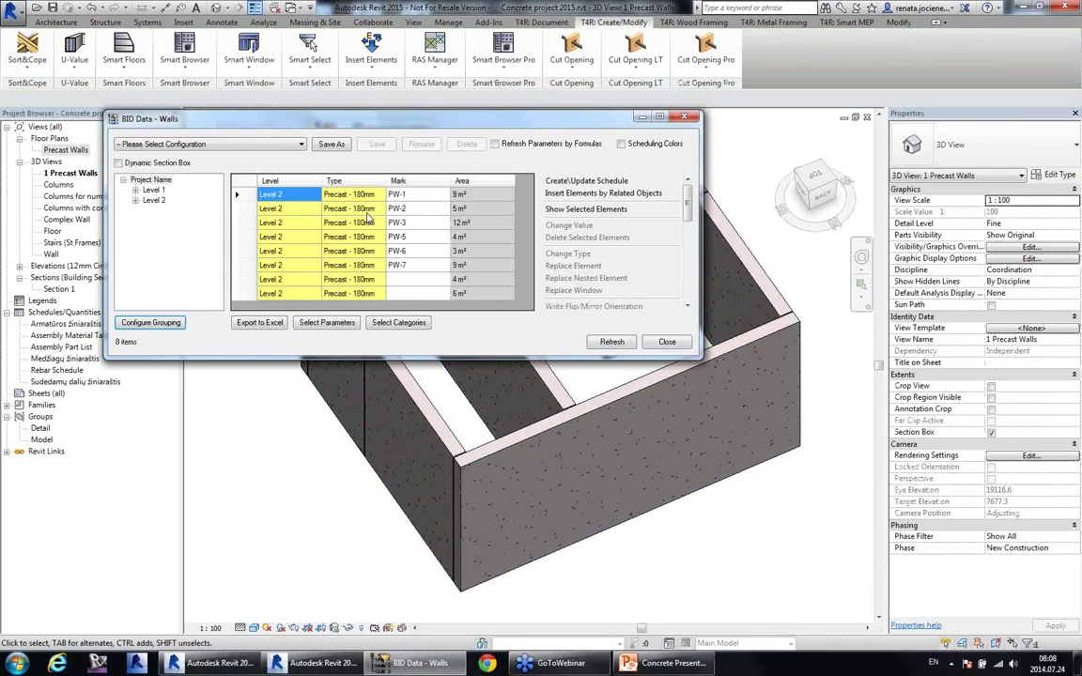
pyautogui.moveTo(484, 125); pyautogui.dragTo(456, 117)
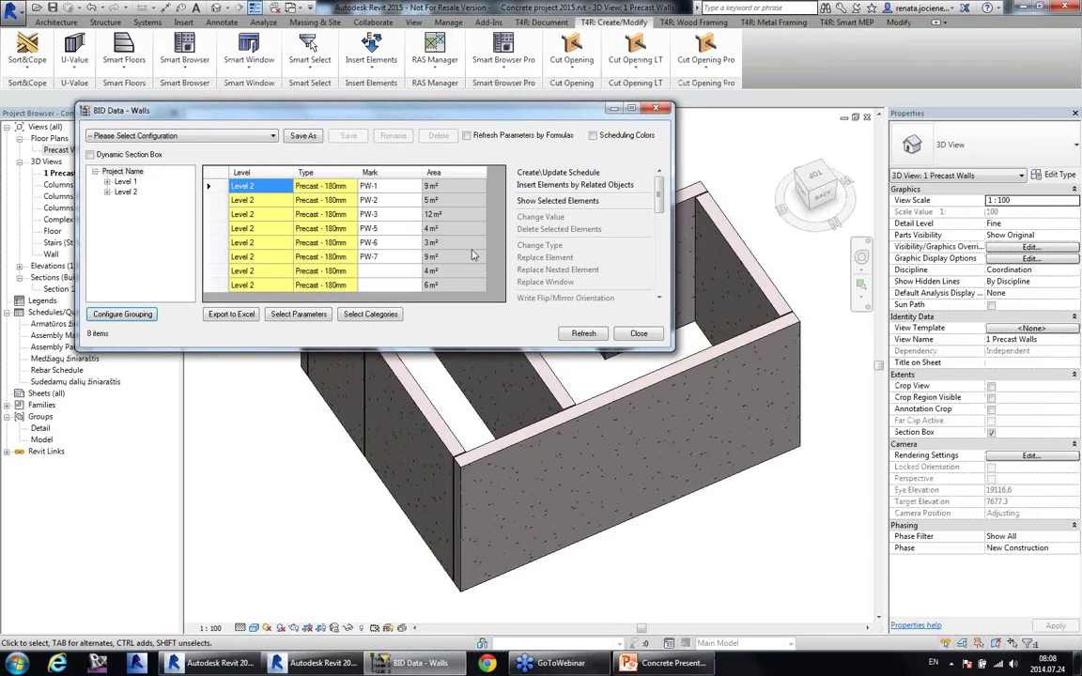
# Step: Expand Level 1 and Level 2 in the project tree, browse the Level 1 wall types, and list all project walls
pyautogui.click(107, 182)
pyautogui.click(107, 224)
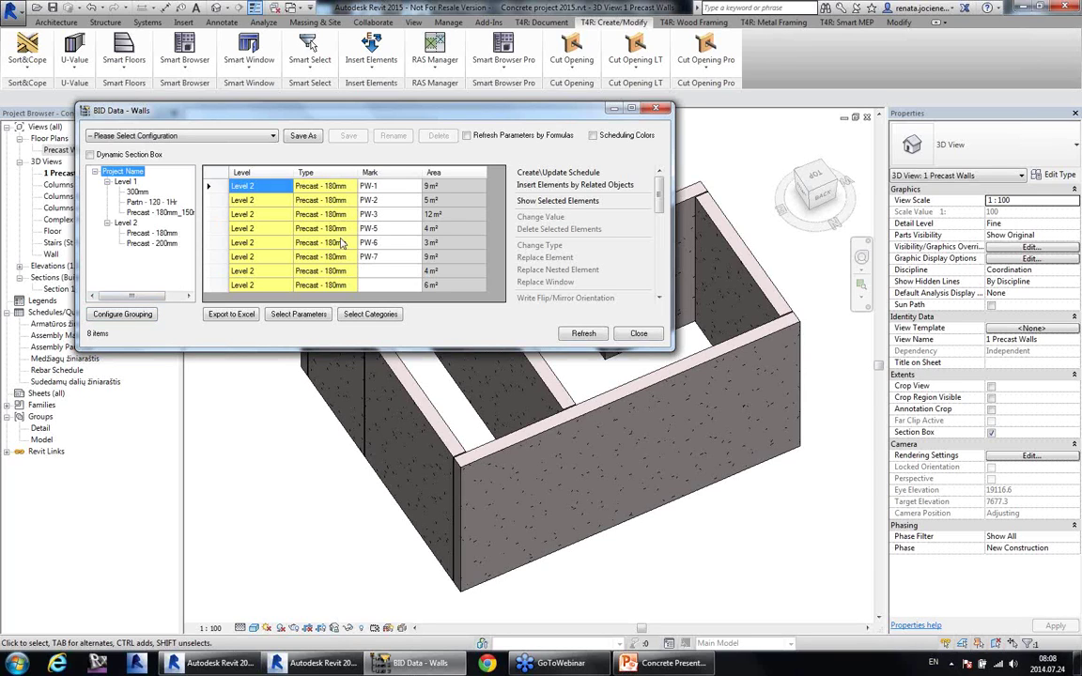
pyautogui.click(126, 181)
pyautogui.click(122, 171)
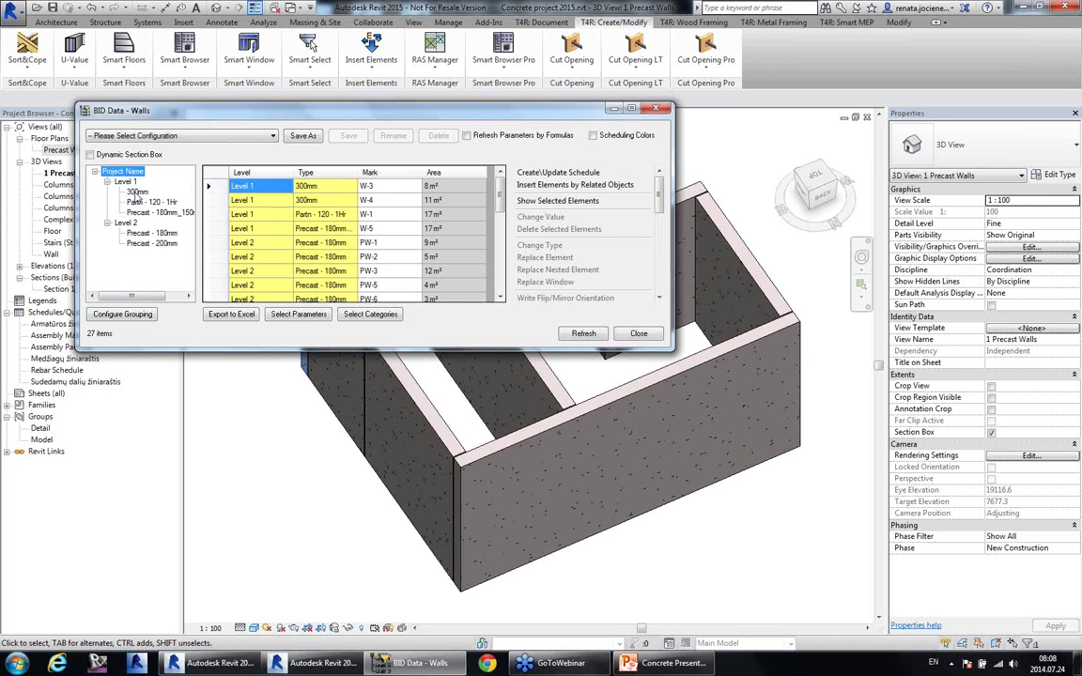
pyautogui.click(137, 193)
pyautogui.click(139, 203)
pyautogui.click(139, 213)
pyautogui.click(125, 172)
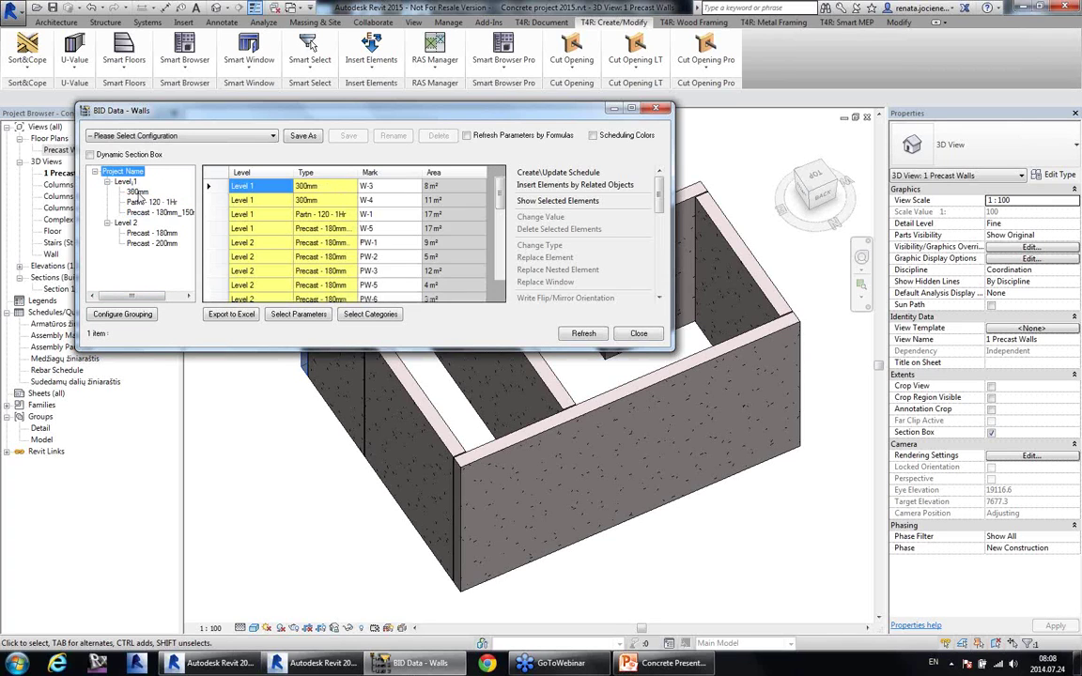
# Step: Filter the wall table to the Level 2 type Precast - 180mm
pyautogui.click(320, 242)
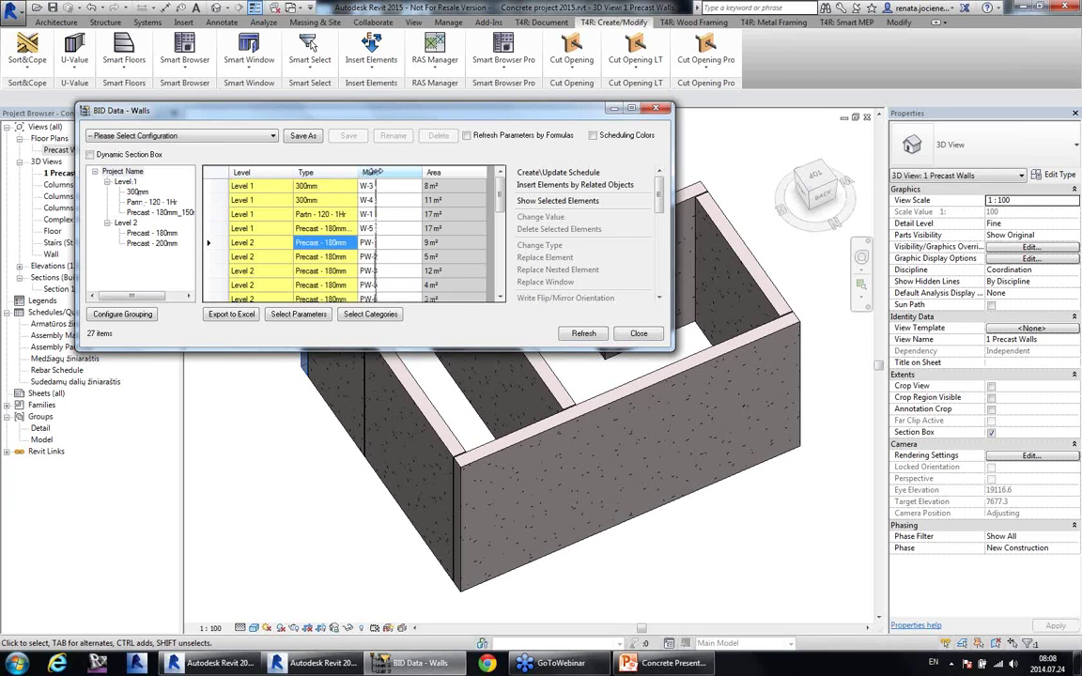
pyautogui.scroll(-1, 358, 256)
pyautogui.rightClick(356, 209)
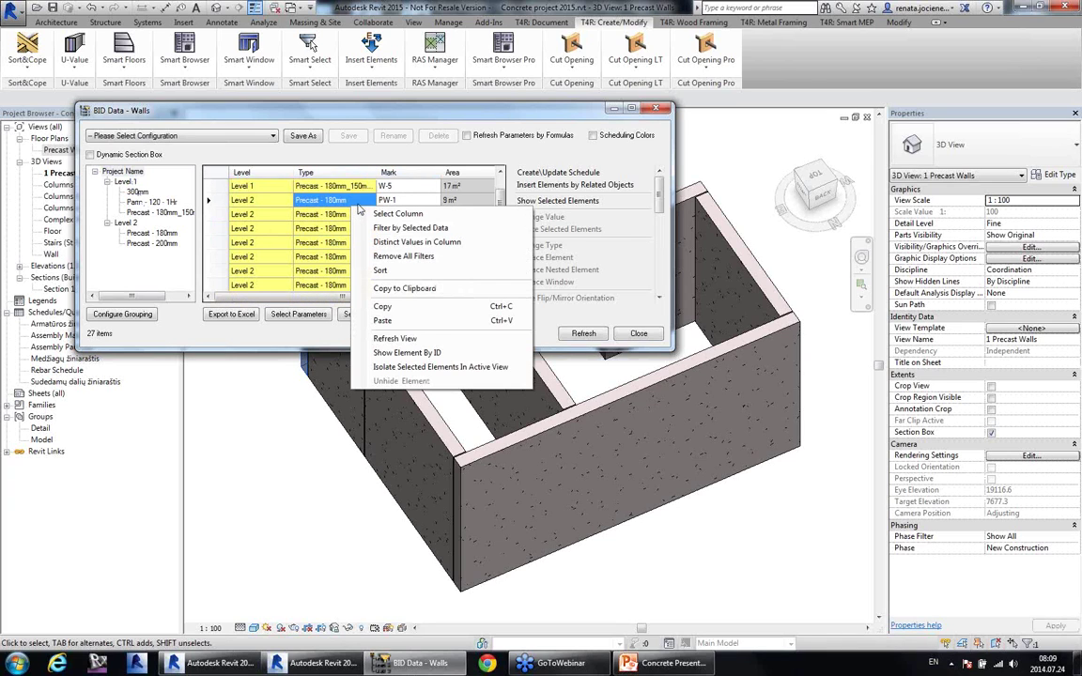
pyautogui.click(411, 227)
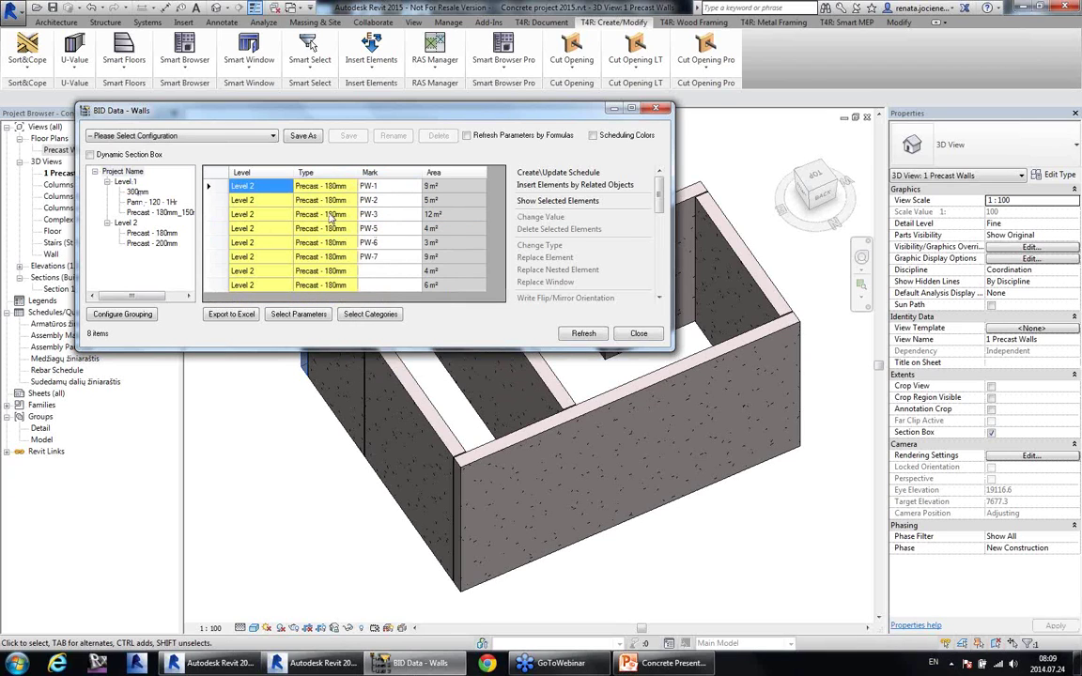
# Step: Highlight the listed walls in the model and examine which commands are available for wall PW-5's mark and type
pyautogui.moveTo(333, 200); pyautogui.dragTo(336, 285)
pyautogui.moveTo(473, 111); pyautogui.dragTo(451, 209)
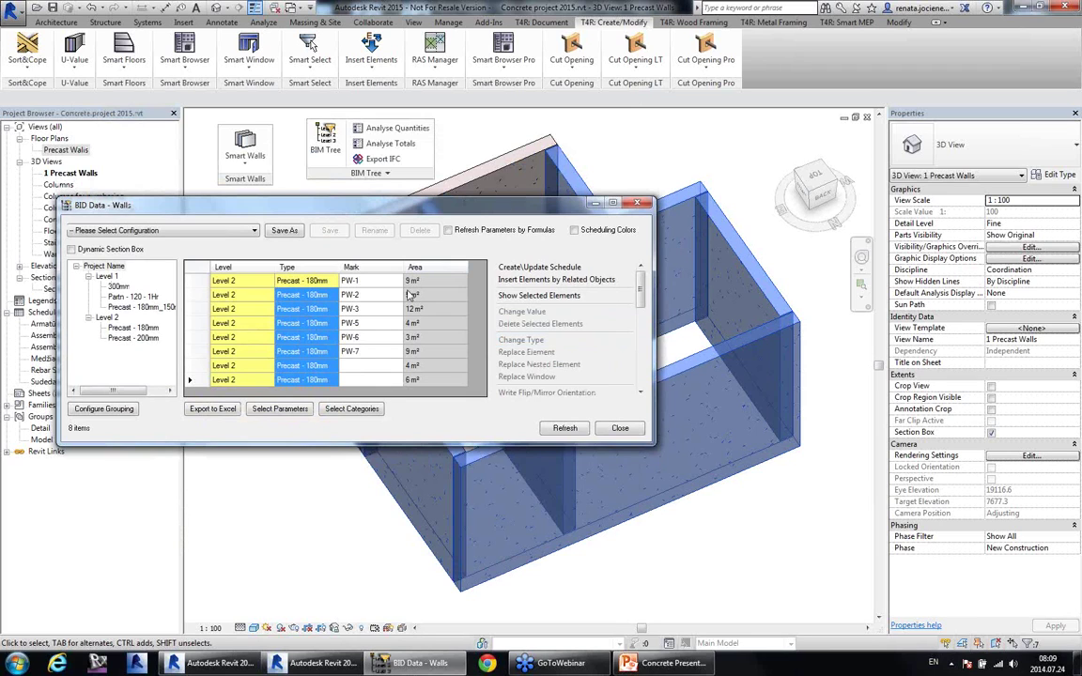
pyautogui.click(357, 322)
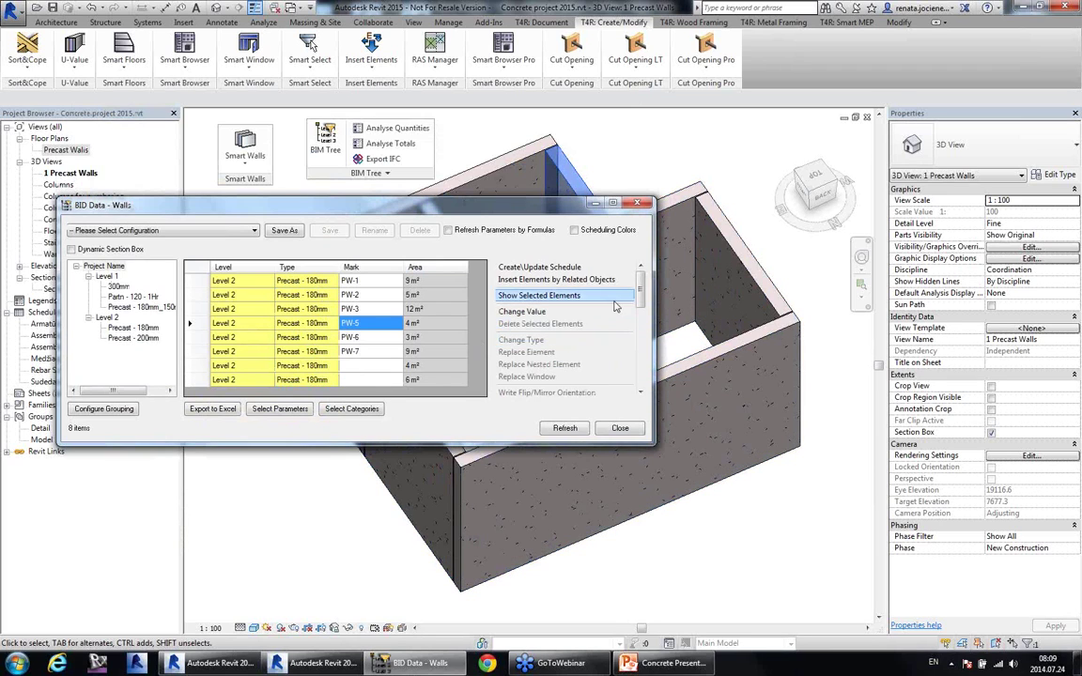
pyautogui.moveTo(641, 284)
pyautogui.mouseDown()
pyautogui.moveTo(641, 344)
pyautogui.moveTo(640, 289)
pyautogui.mouseUp()
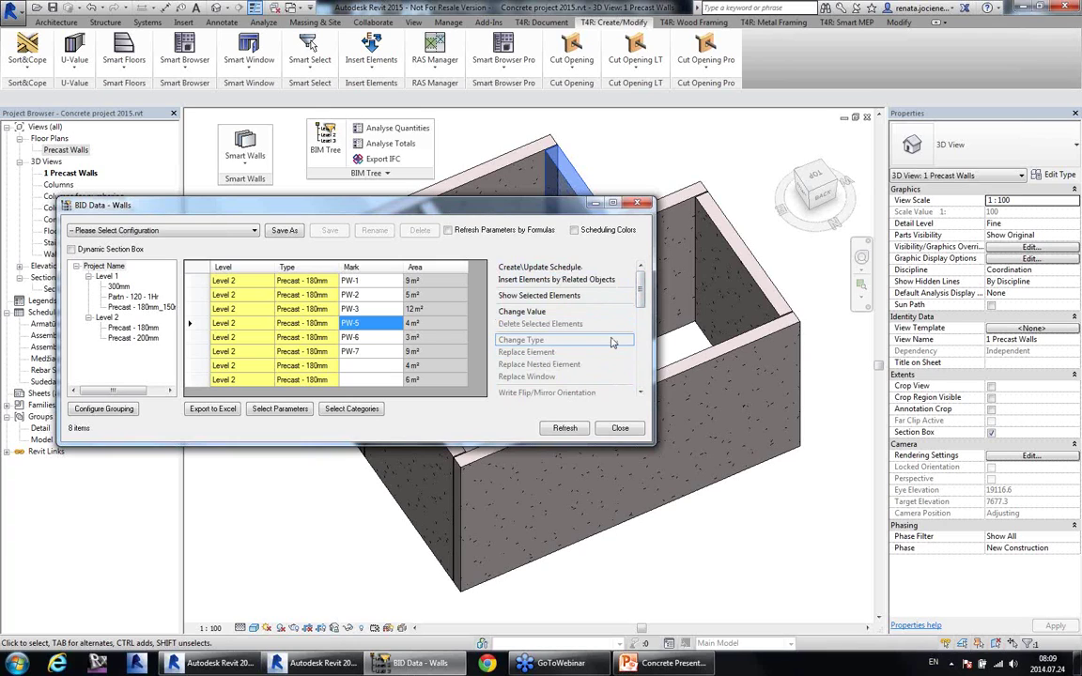
pyautogui.moveTo(642, 301); pyautogui.dragTo(645, 327)
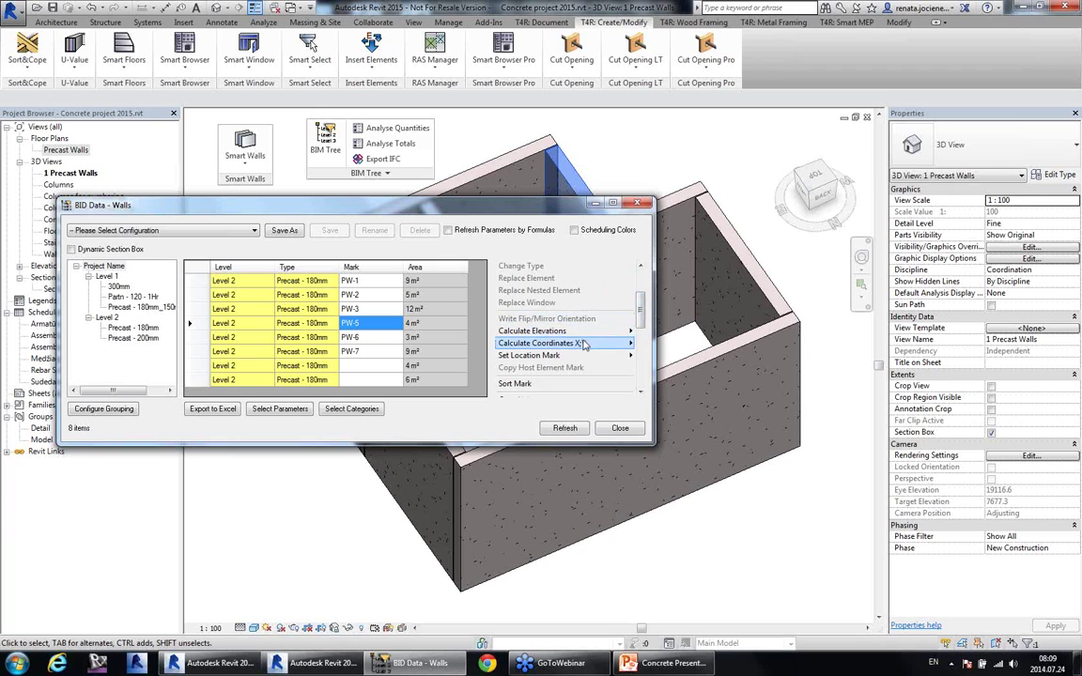
pyautogui.click(301, 323)
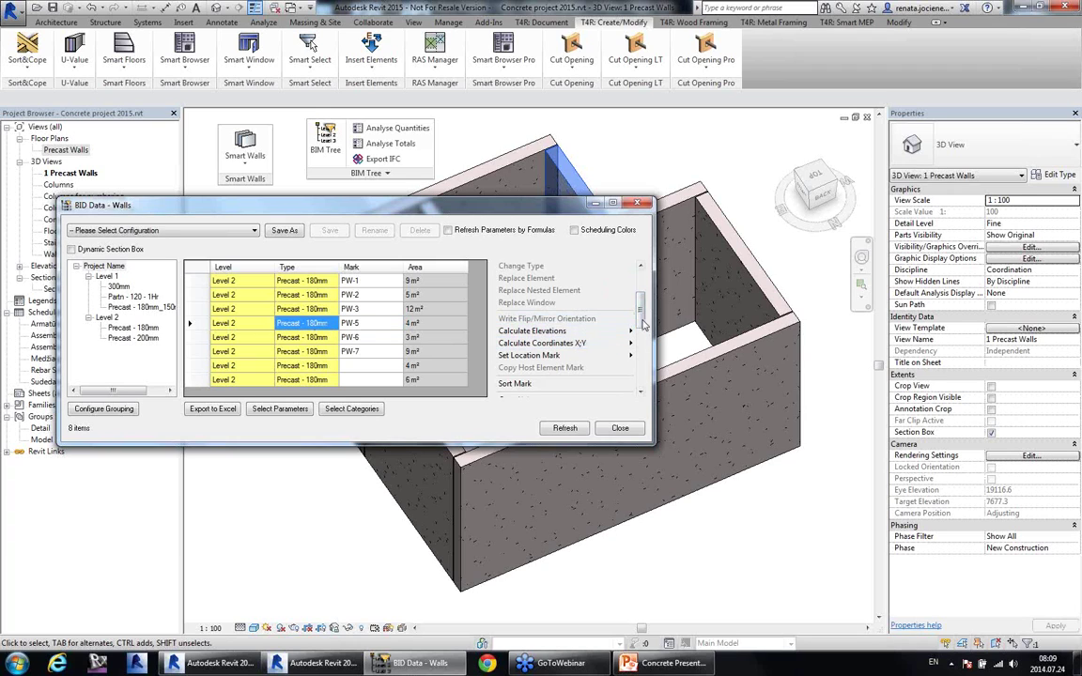
pyautogui.moveTo(643, 325); pyautogui.dragTo(643, 295)
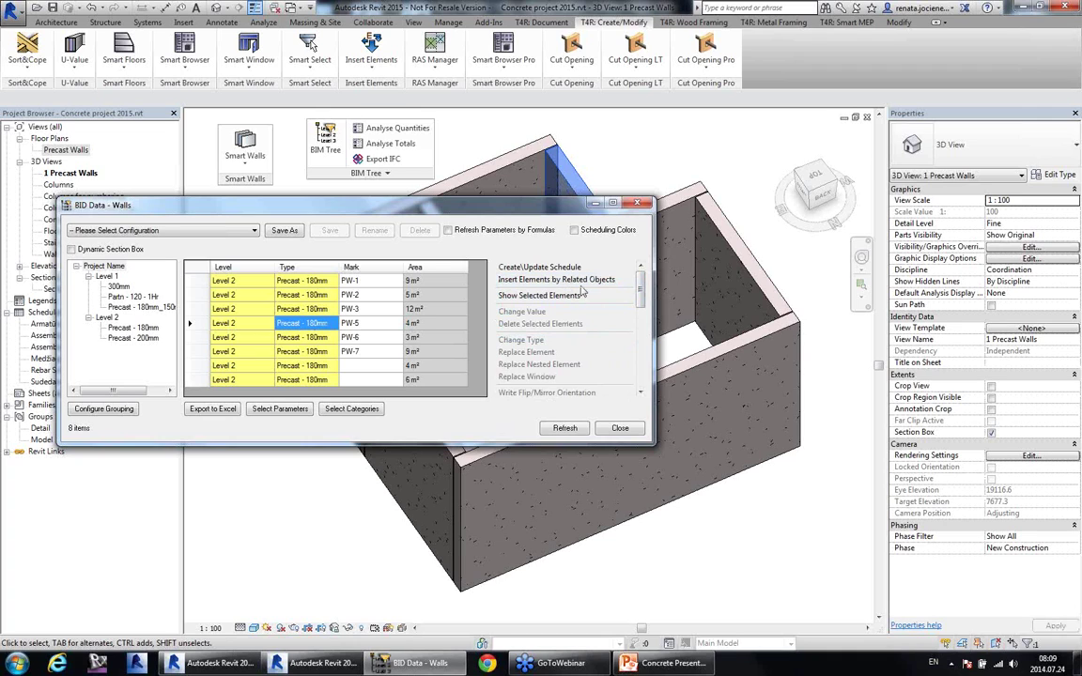
# Step: Start Insert Elements by Related Objects for all listed walls and add the Grout_Tube_Wall_Top structural connection
pyautogui.moveTo(302, 280)
pyautogui.mouseDown()
pyautogui.moveTo(299, 353)
pyautogui.moveTo(326, 381)
pyautogui.mouseUp()
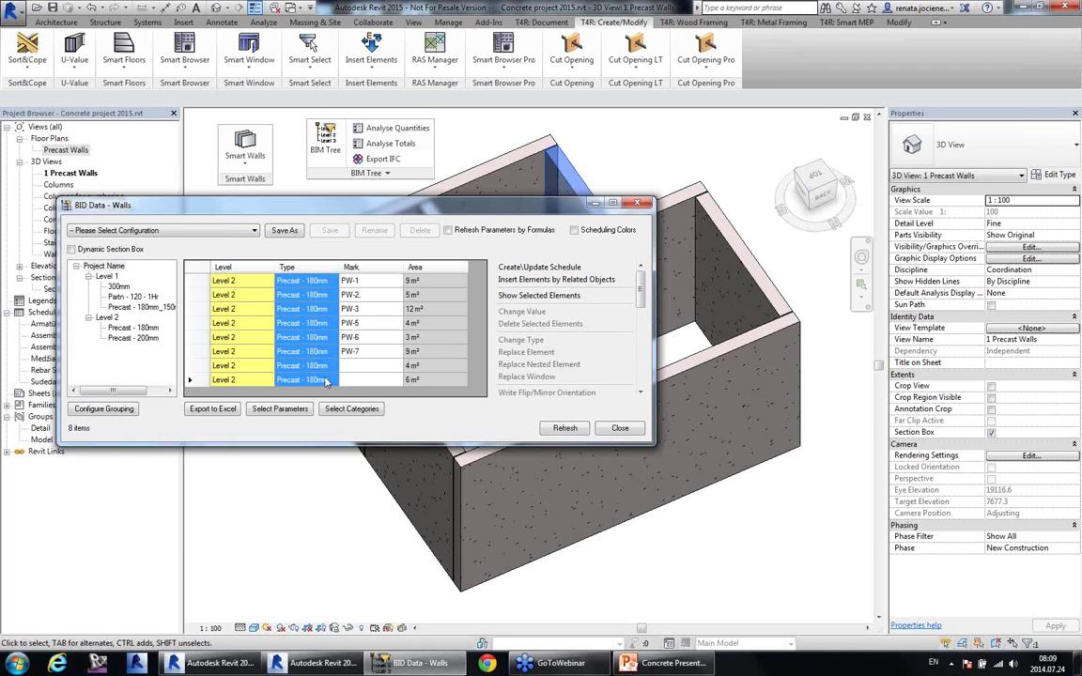
pyautogui.click(544, 280)
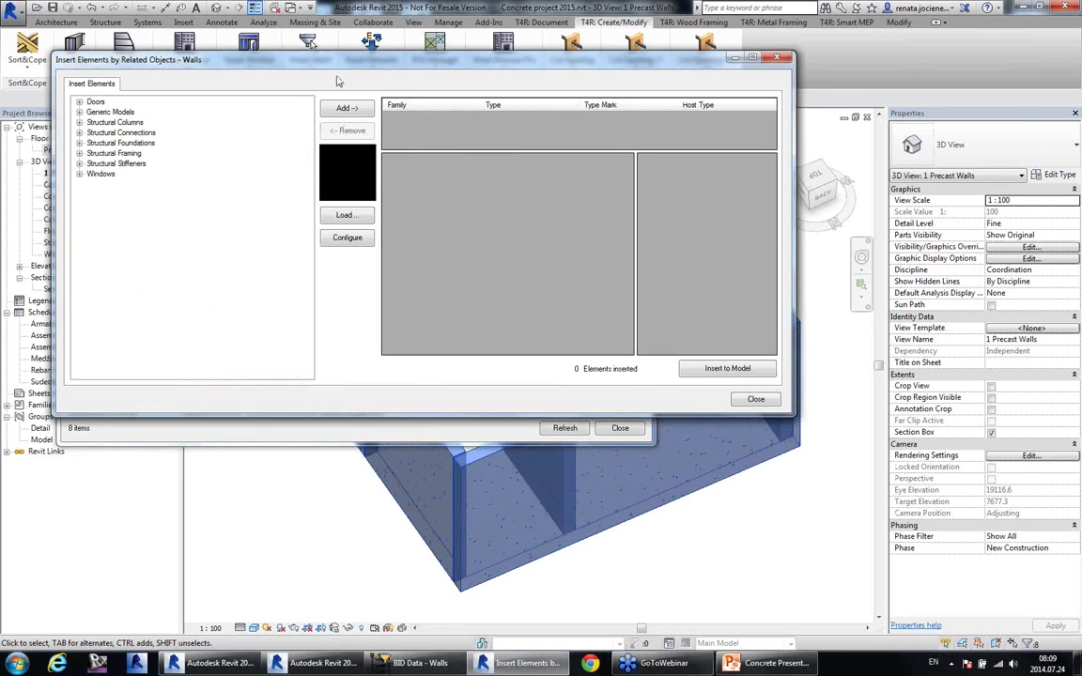
pyautogui.click(85, 168)
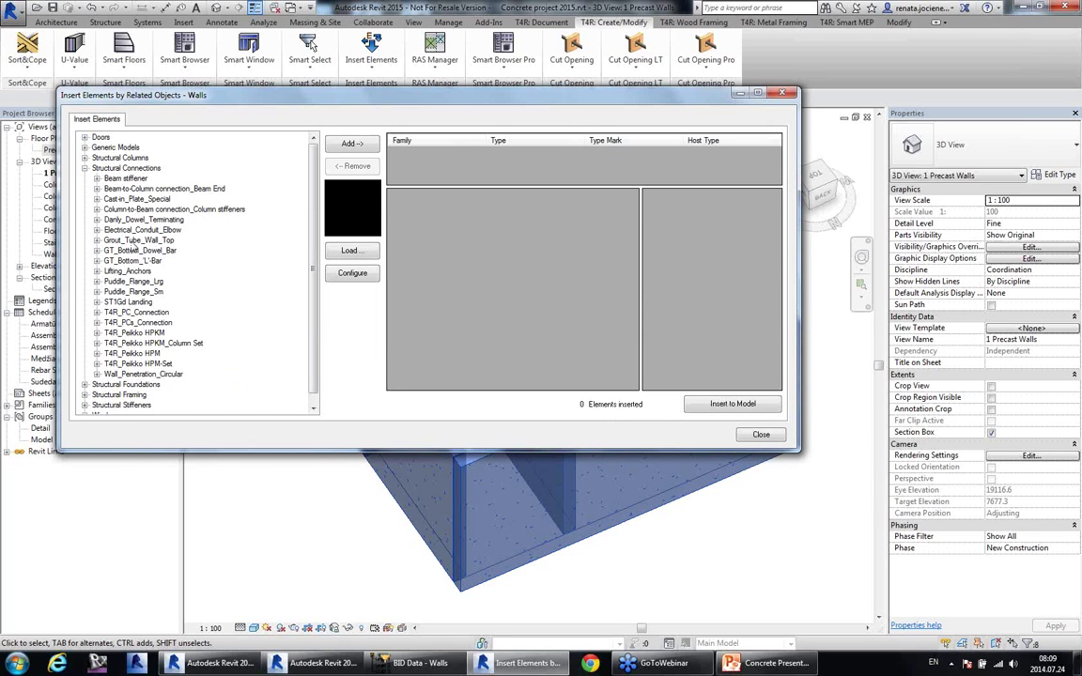
pyautogui.doubleClick(136, 242)
pyautogui.click(142, 251)
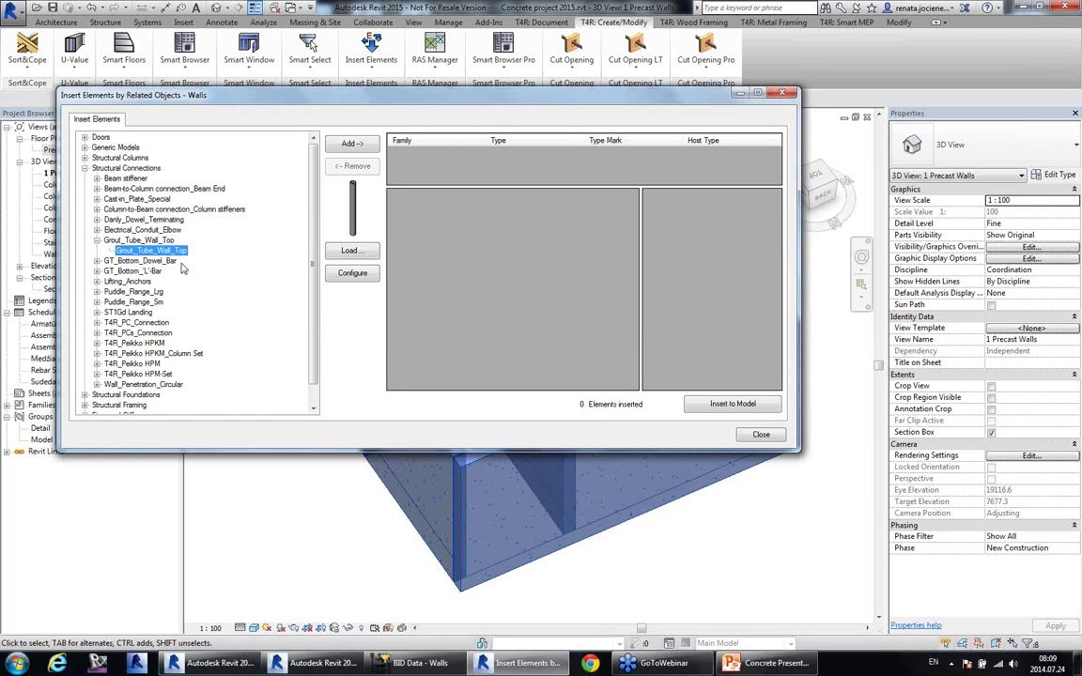
pyautogui.click(352, 144)
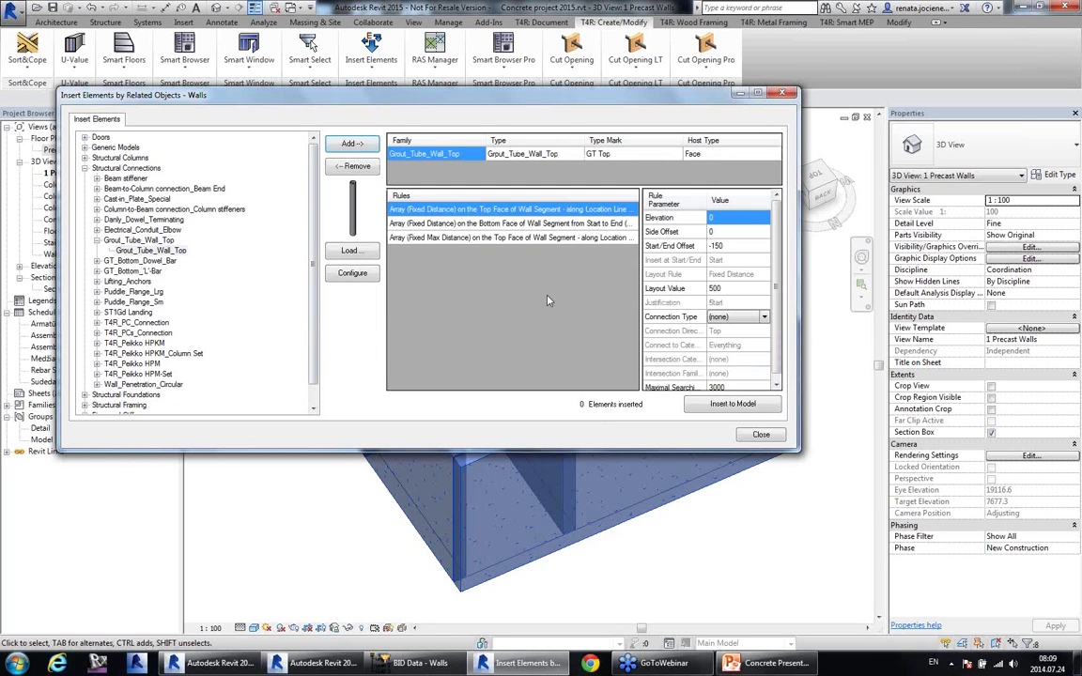
pyautogui.moveTo(653, 108); pyautogui.dragTo(616, 147)
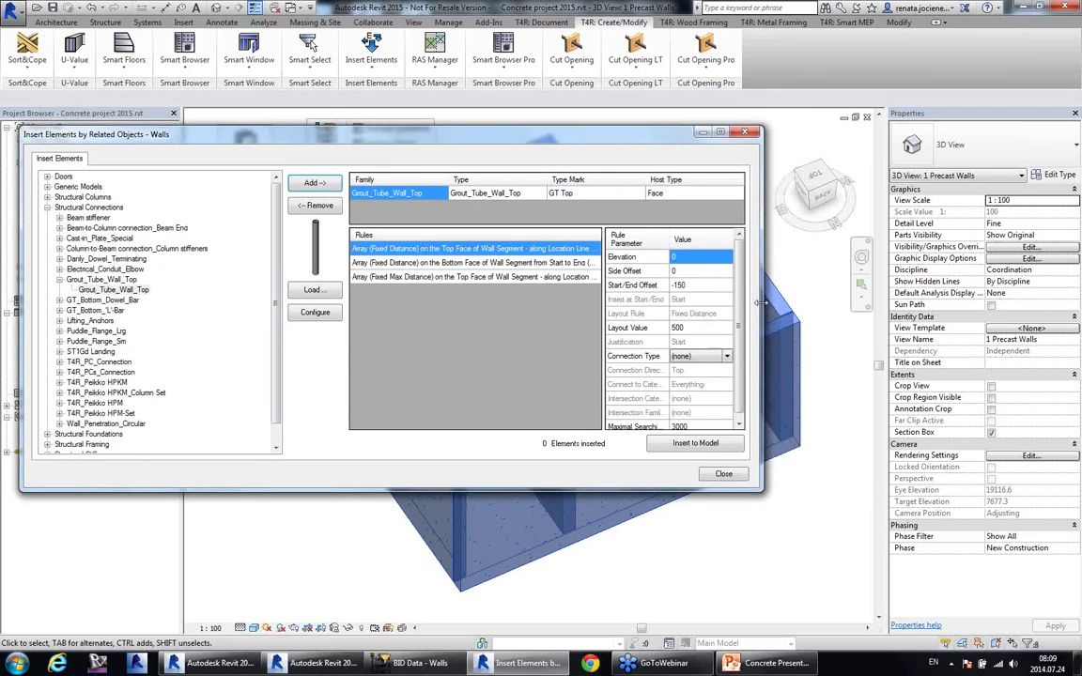
pyautogui.moveTo(802, 300); pyautogui.dragTo(819, 300)
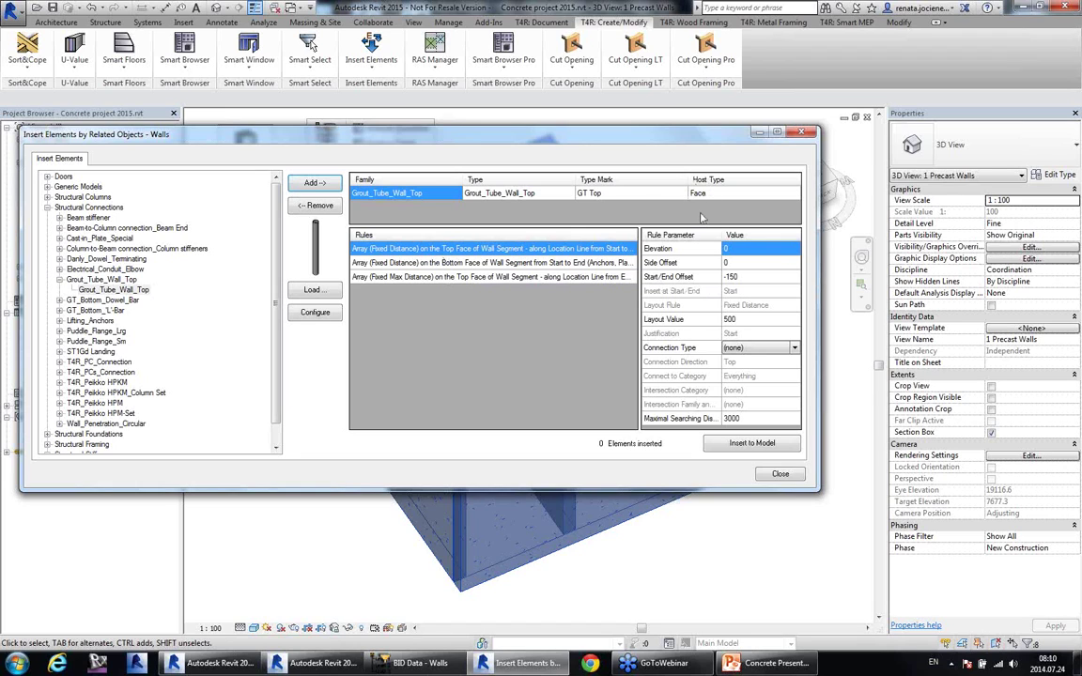
# Step: Compare the grout tube's placement rules and choose Array (Fixed Max Distance) on the Top Face of Wall Segment
pyautogui.click(447, 279)
pyautogui.click(445, 265)
pyautogui.click(441, 250)
pyautogui.click(448, 277)
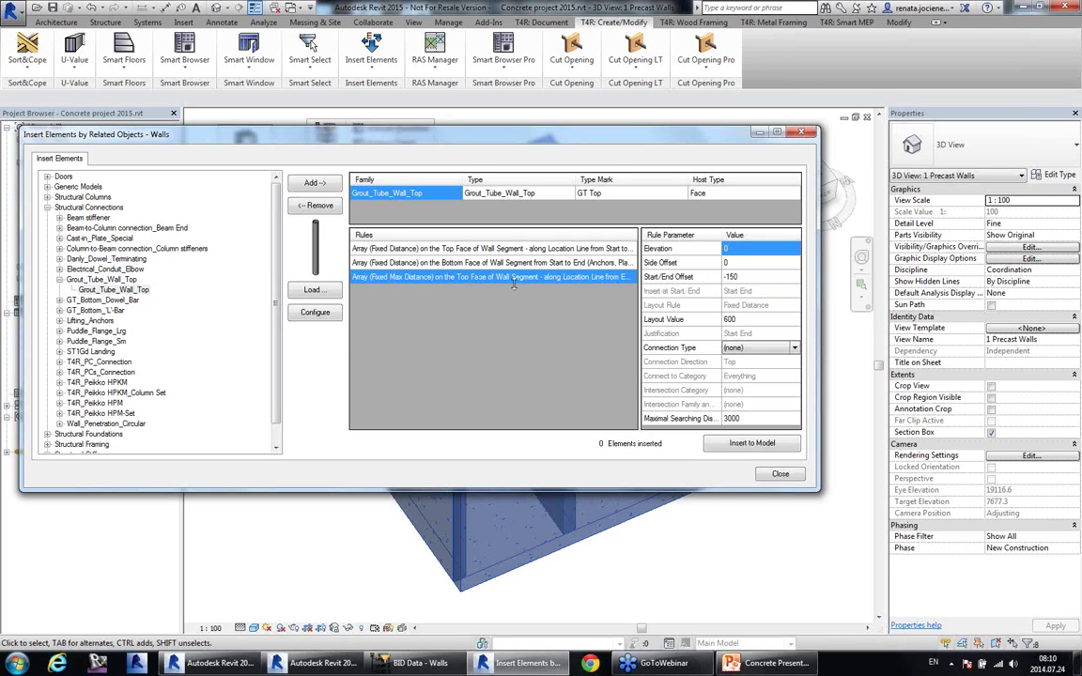
# Step: Insert the grout tubes into the walls with start/end offset -150, layout value 600 and no connection type, and close both dialogs
pyautogui.click(742, 278)
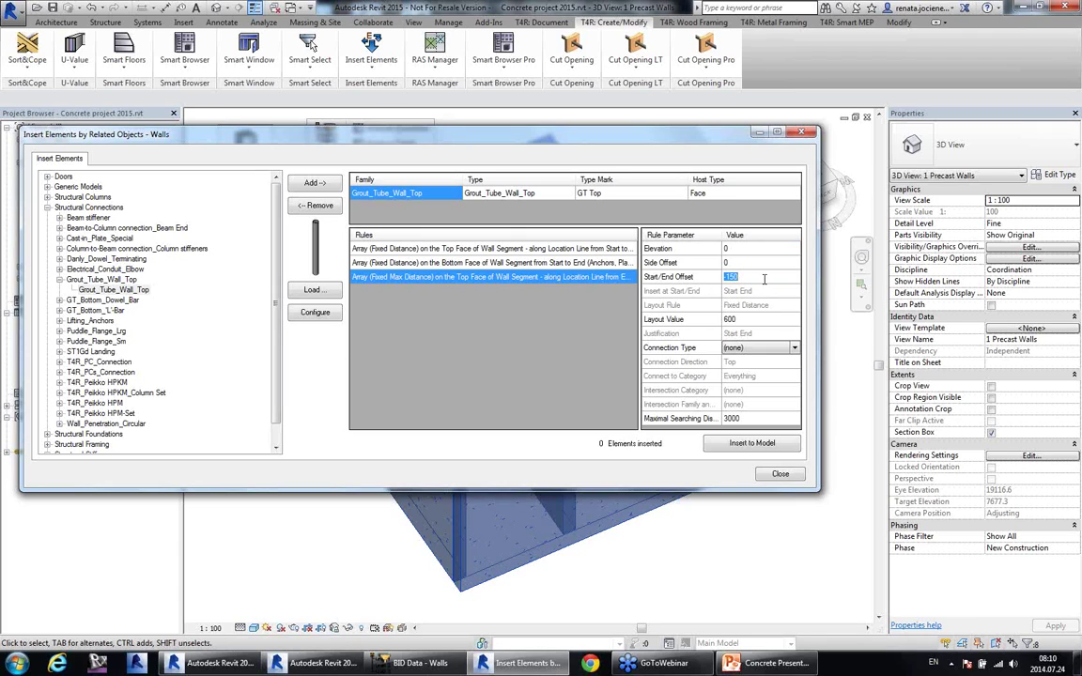
pyautogui.click(752, 320)
pyautogui.click(731, 348)
pyautogui.click(747, 449)
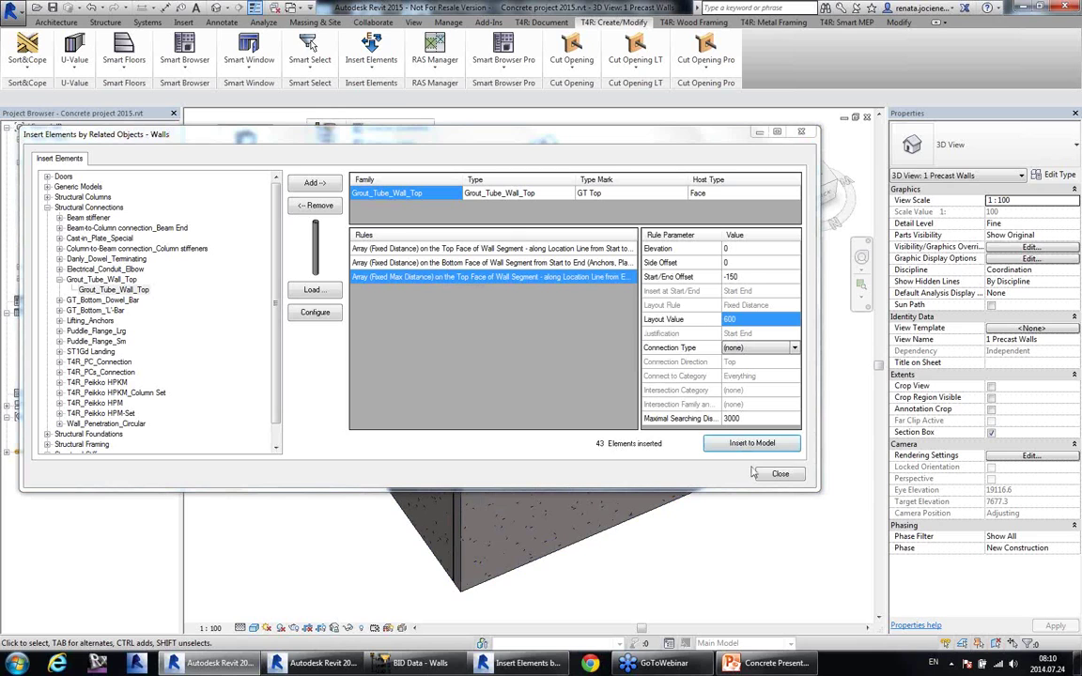
pyautogui.click(780, 476)
pyautogui.click(623, 424)
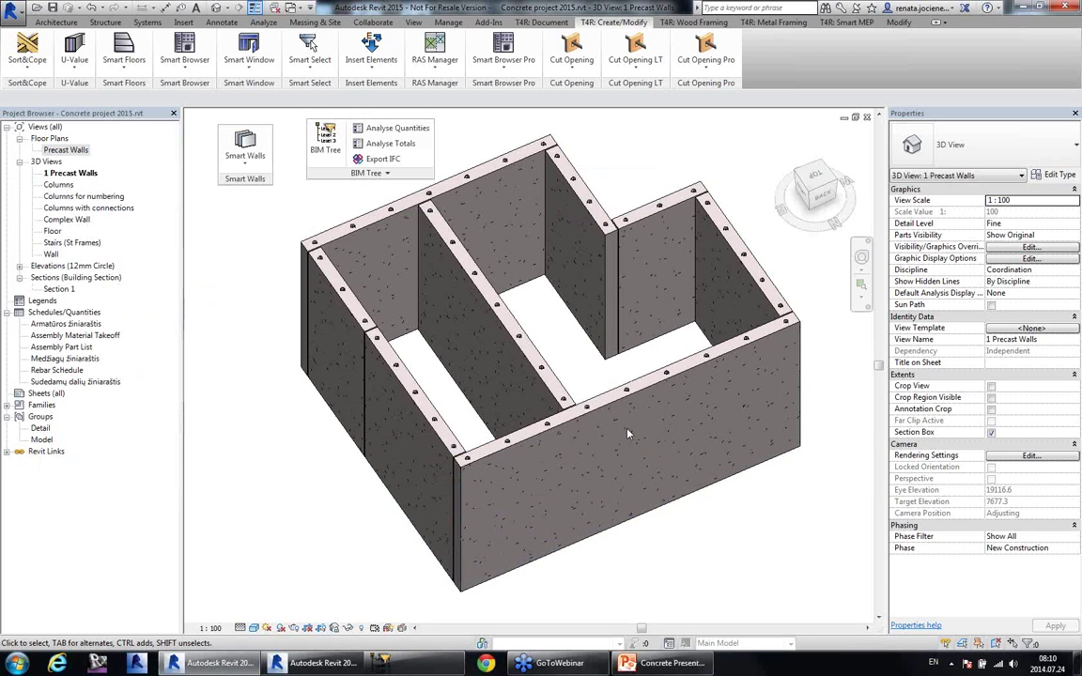
# Step: Temporarily apply the Transparent Walls template to inspect a grout tube in the long front wall, and restore the normal view
pyautogui.moveTo(640, 349); pyautogui.dragTo(652, 335, button='middle')
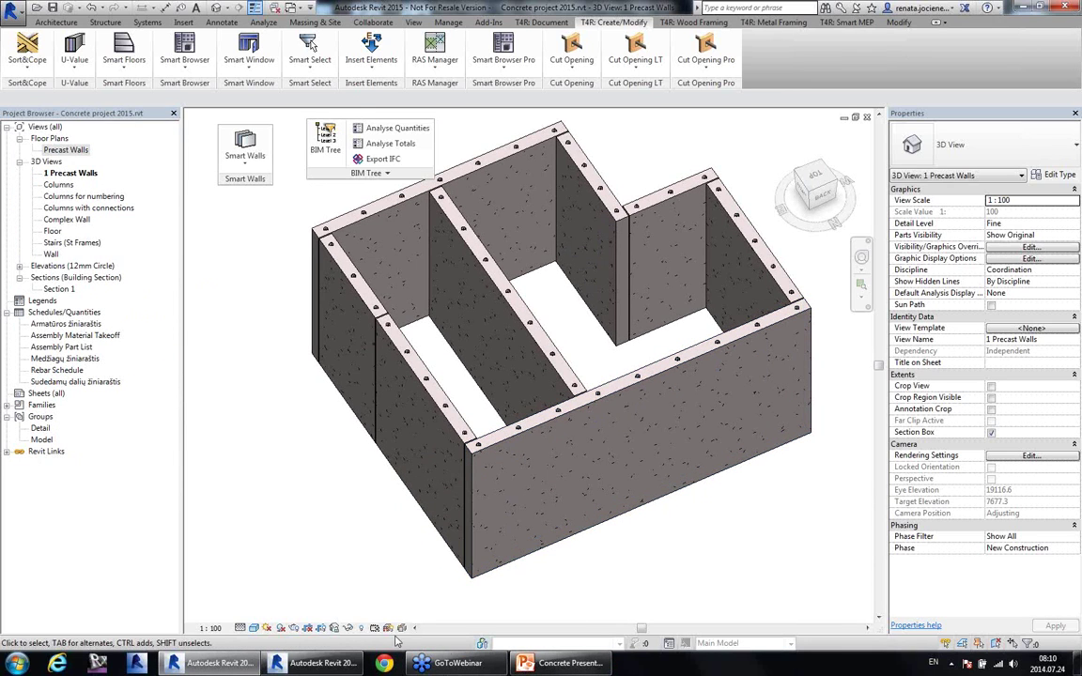
pyautogui.click(381, 630)
pyautogui.click(395, 538)
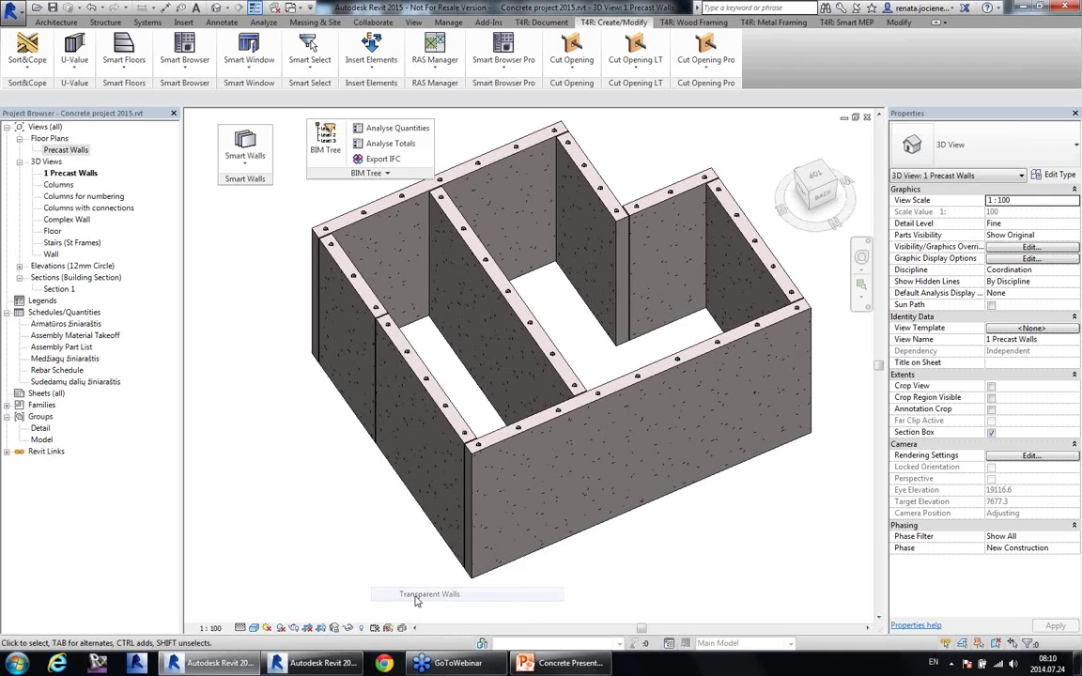
pyautogui.moveTo(698, 537); pyautogui.dragTo(678, 539, button='middle')
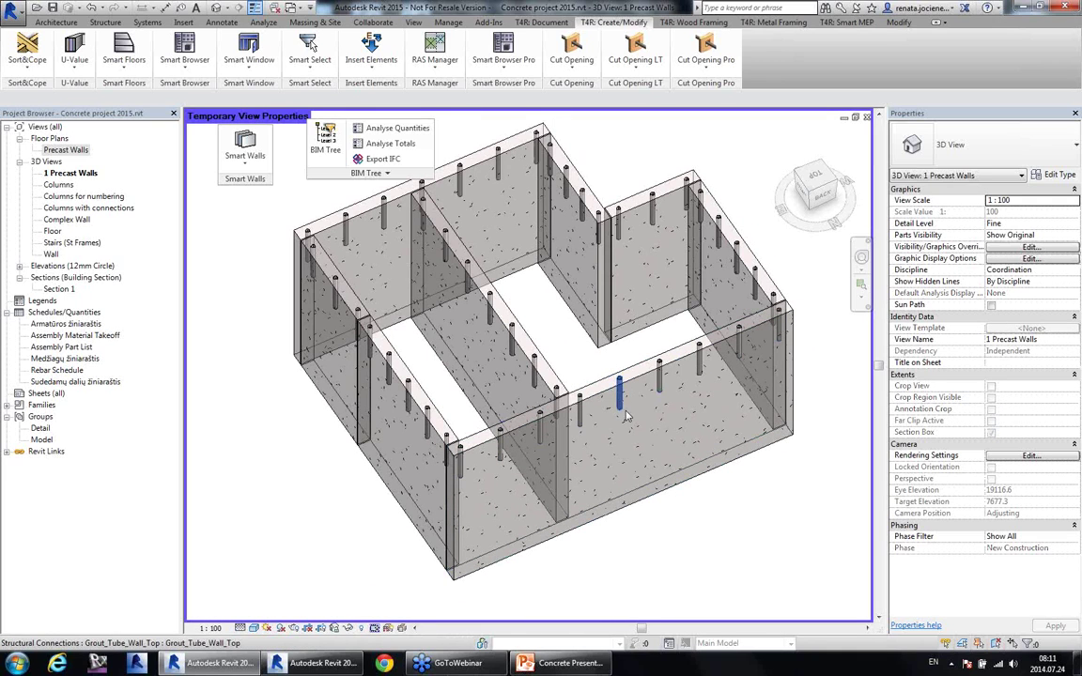
pyautogui.click(699, 362)
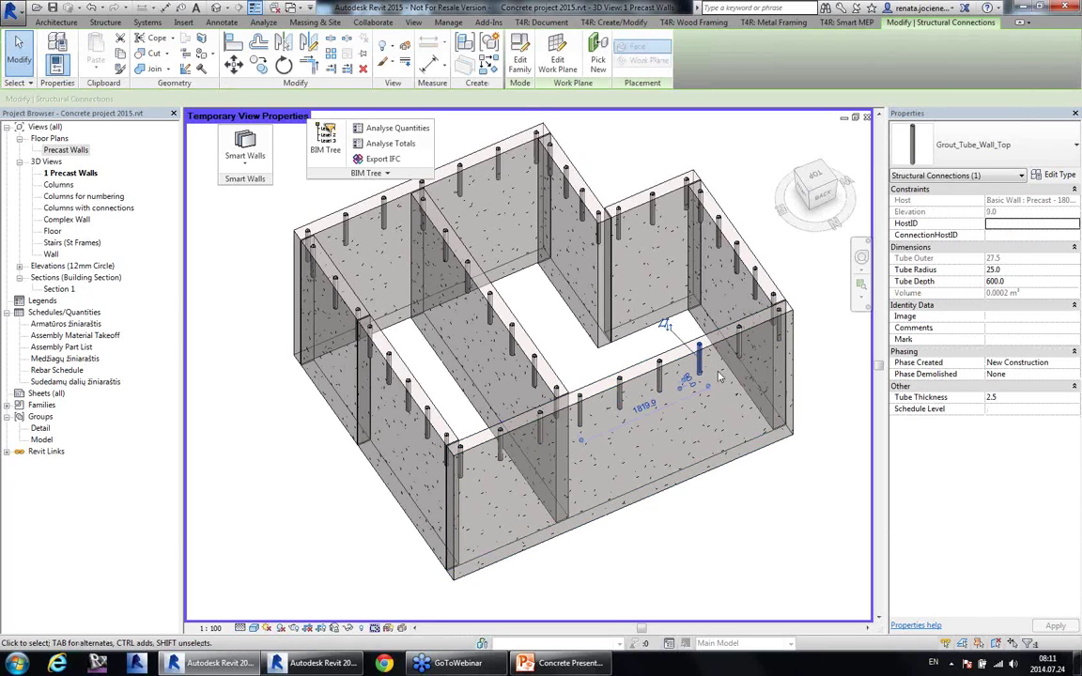
pyautogui.press('Escape')
pyautogui.keyDown('shift'); pyautogui.moveTo(726, 520); pyautogui.dragTo(723, 519, button='middle'); pyautogui.keyUp('shift')
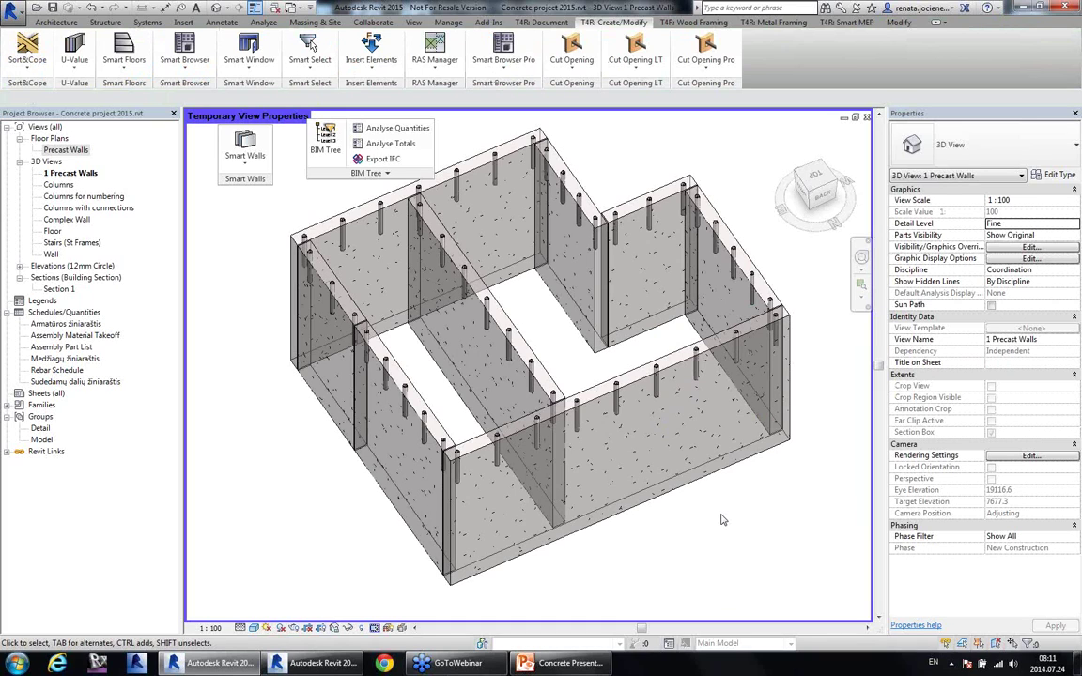
pyautogui.click(377, 628)
pyautogui.click(407, 614)
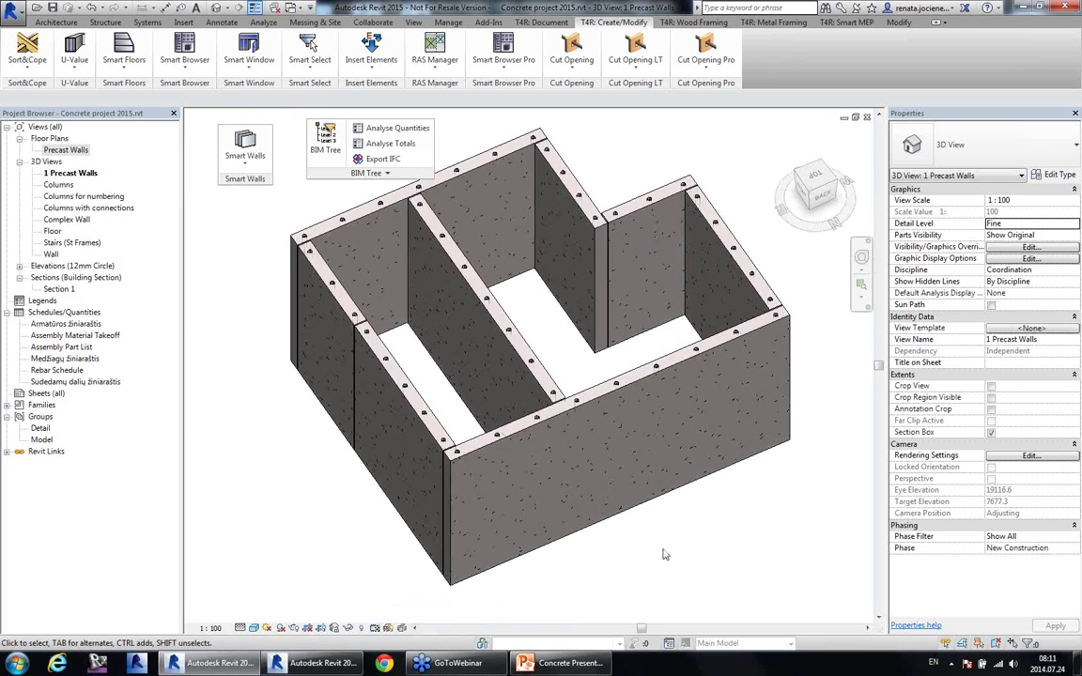
# Step: Open the front wall in BIM Tree, list all project walls and filter the table to the Precast - 180mm type
pyautogui.click(605, 387)
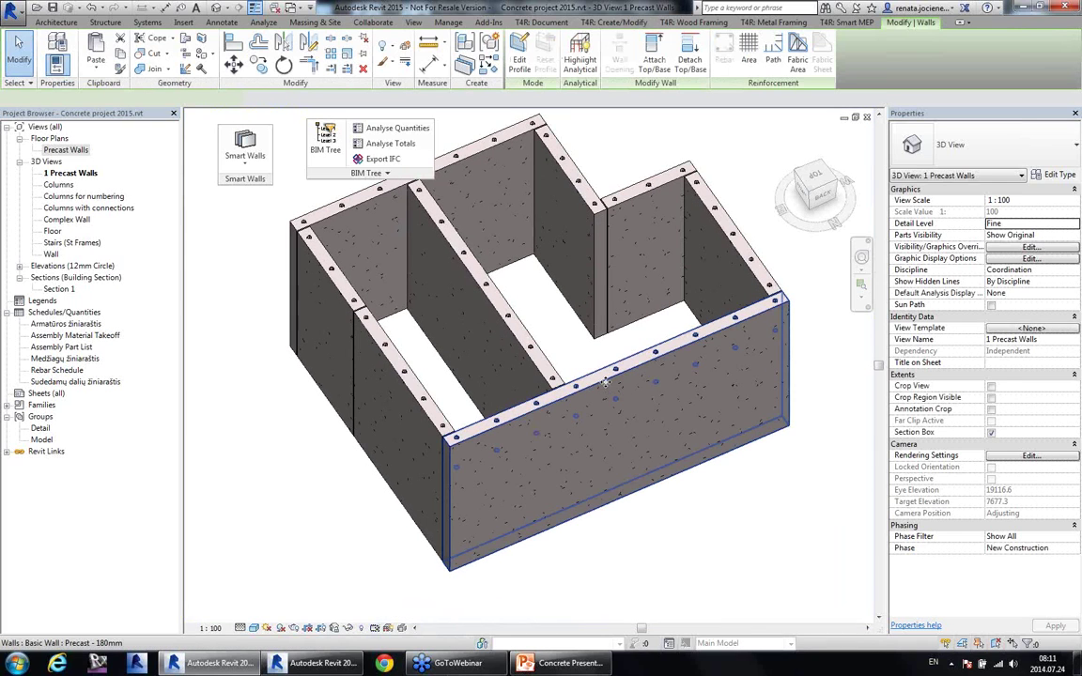
pyautogui.click(325, 142)
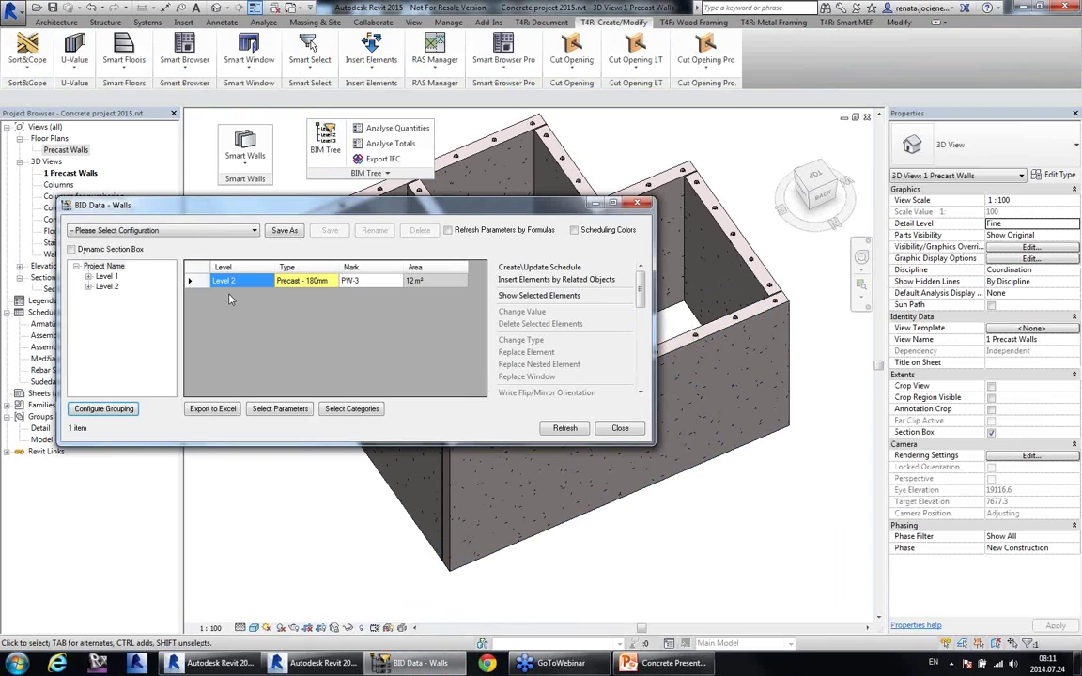
pyautogui.click(103, 266)
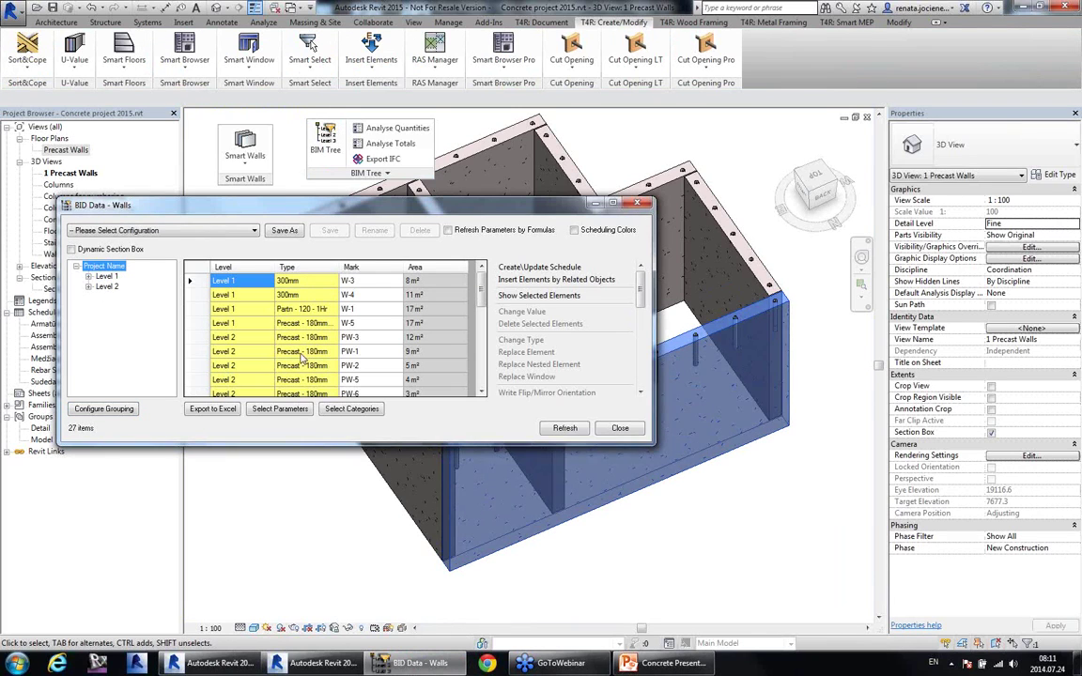
pyautogui.click(320, 354)
pyautogui.moveTo(342, 264); pyautogui.dragTo(373, 264)
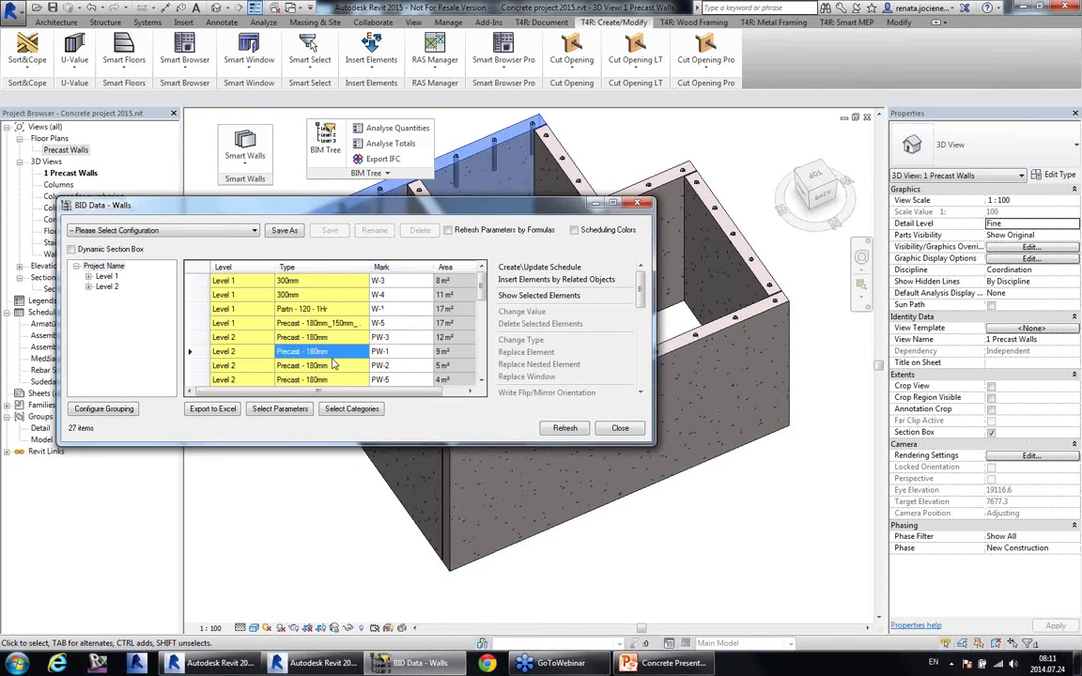
pyautogui.rightClick(332, 354)
pyautogui.click(381, 374)
# Step: Calculate the filtered walls' Start Point (Project) coordinates into a new Identity Data shared parameter named Start X and Y, and close the wall table
pyautogui.moveTo(326, 279); pyautogui.dragTo(319, 385)
pyautogui.scroll(-3, 603, 323)
pyautogui.moveTo(604, 323)
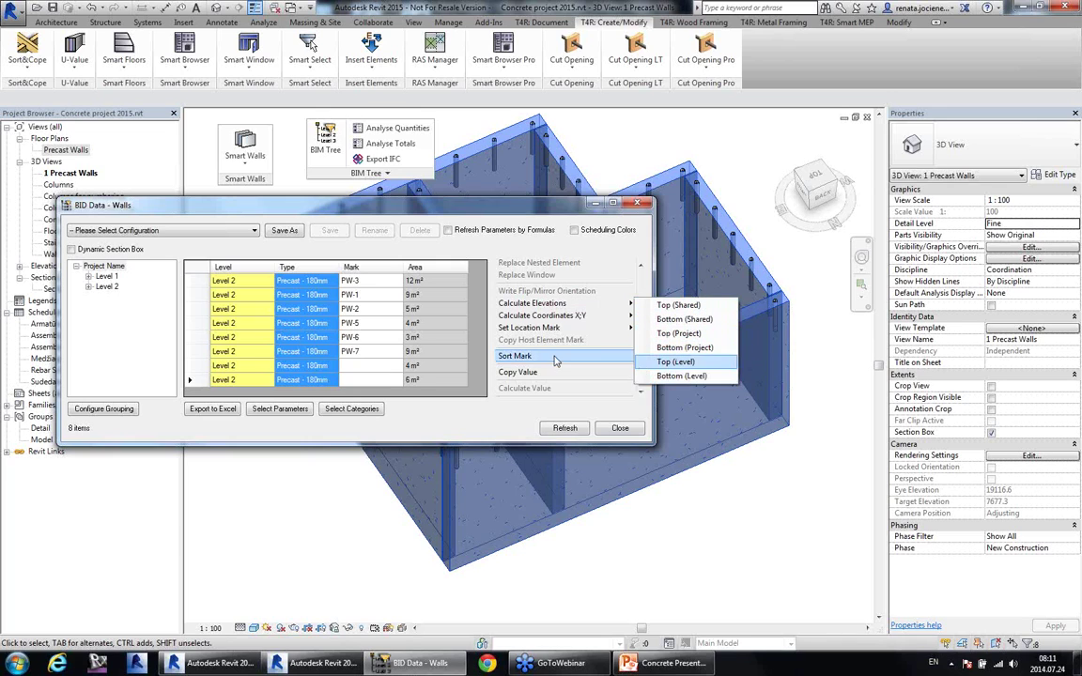
pyautogui.click(302, 323)
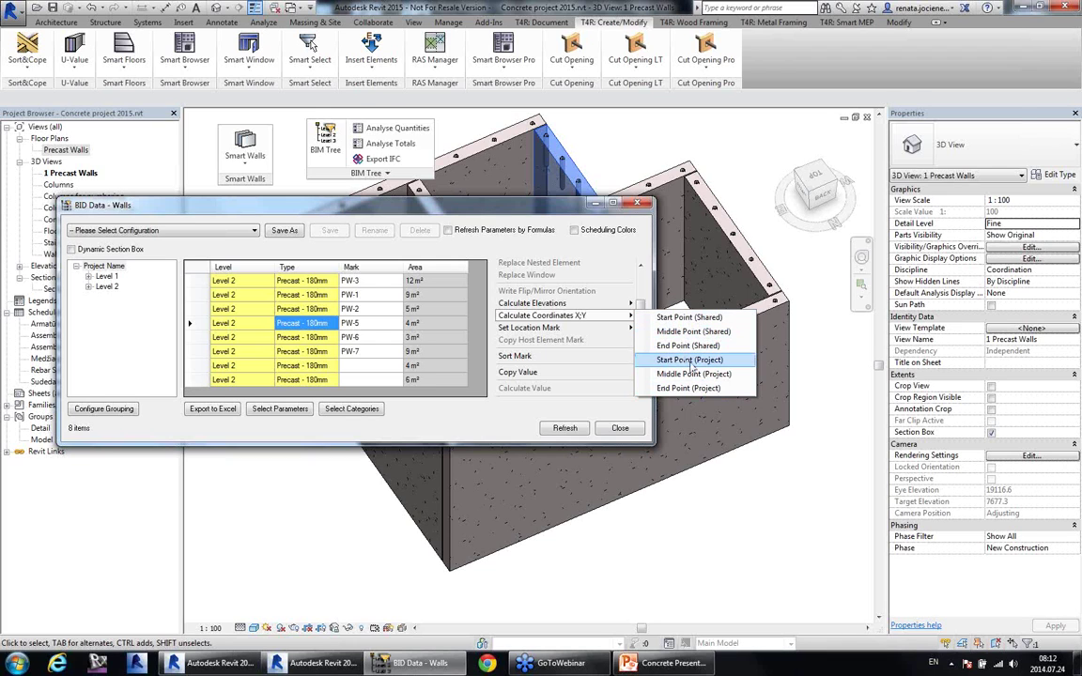
pyautogui.click(693, 361)
pyautogui.moveTo(746, 248); pyautogui.dragTo(638, 264)
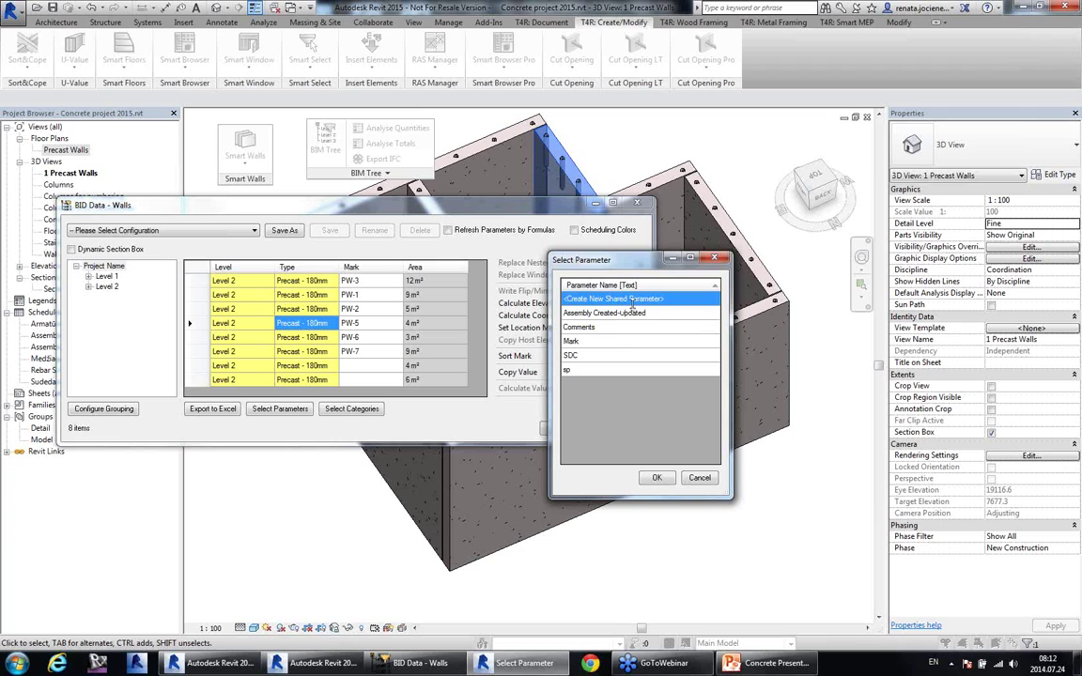
pyautogui.click(660, 479)
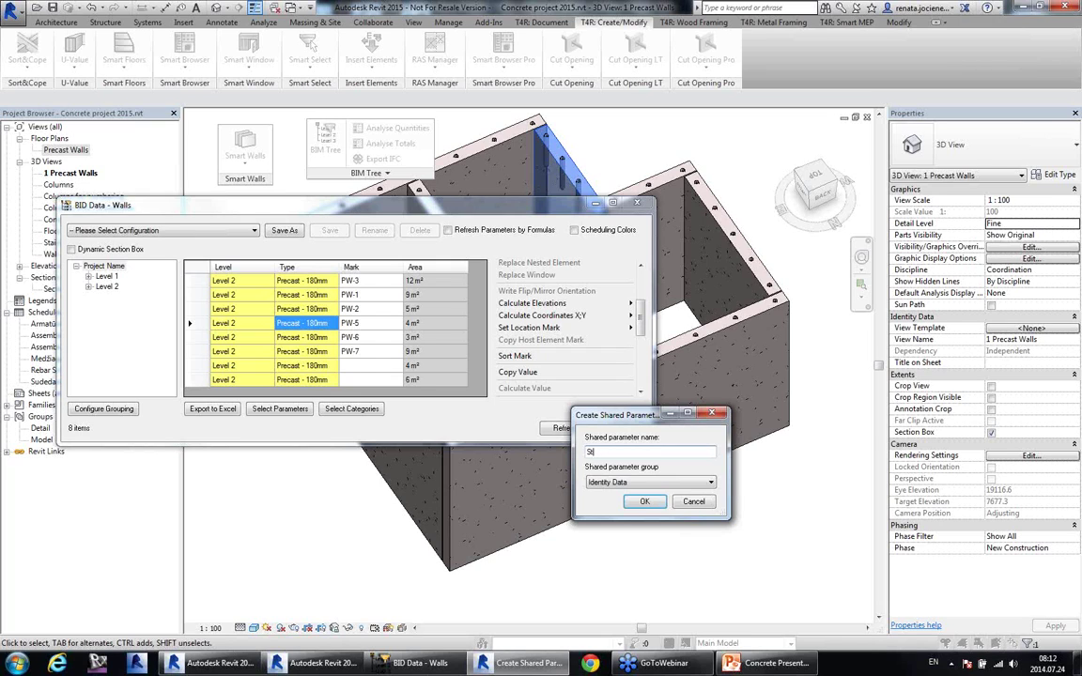
pyautogui.write('Start X and Y')
pyautogui.click(637, 504)
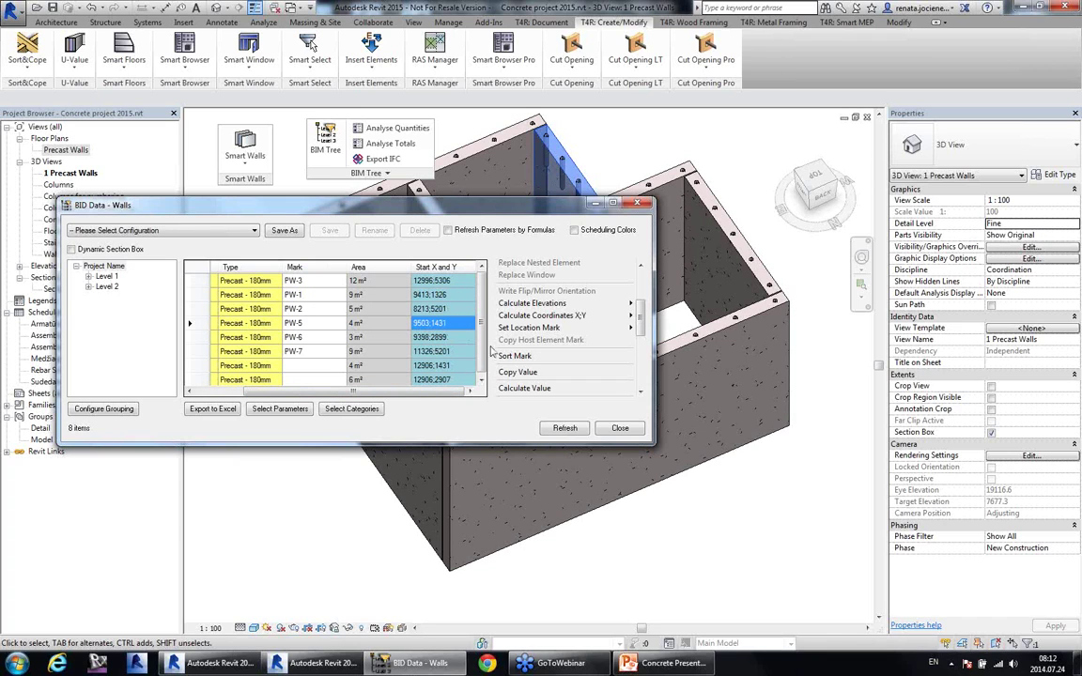
pyautogui.click(620, 428)
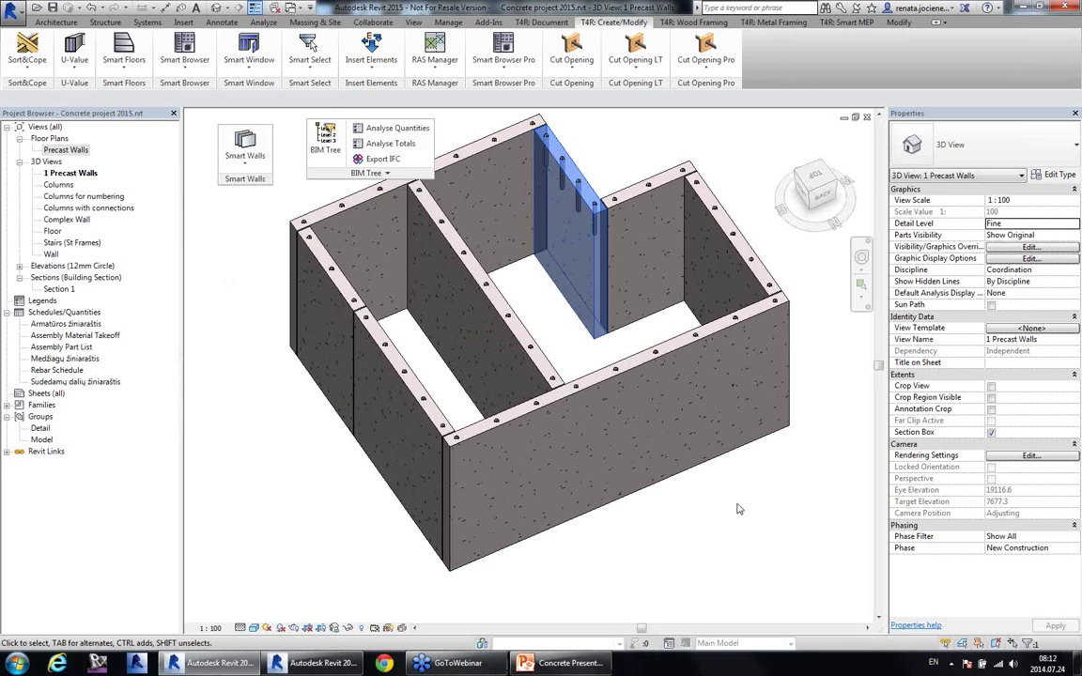
# Step: Check the Start X and Y parameter in the long front wall's properties and deselect the wall
pyautogui.click(616, 433)
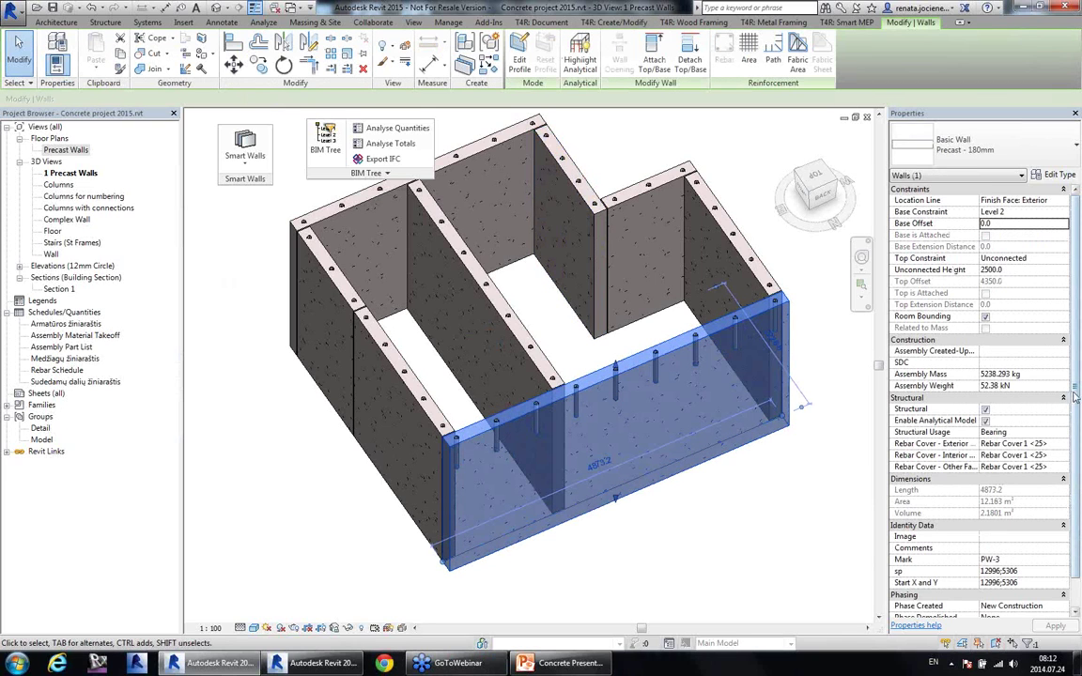
pyautogui.scroll(-1, 1039, 545)
pyautogui.click(1039, 560)
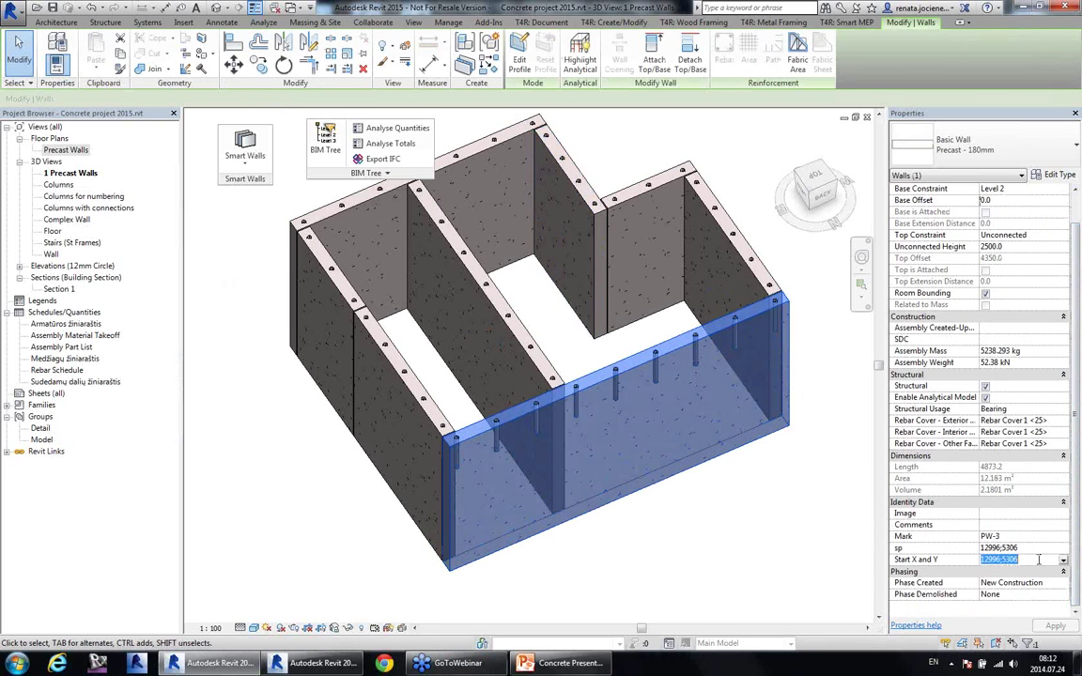
pyautogui.click(720, 561)
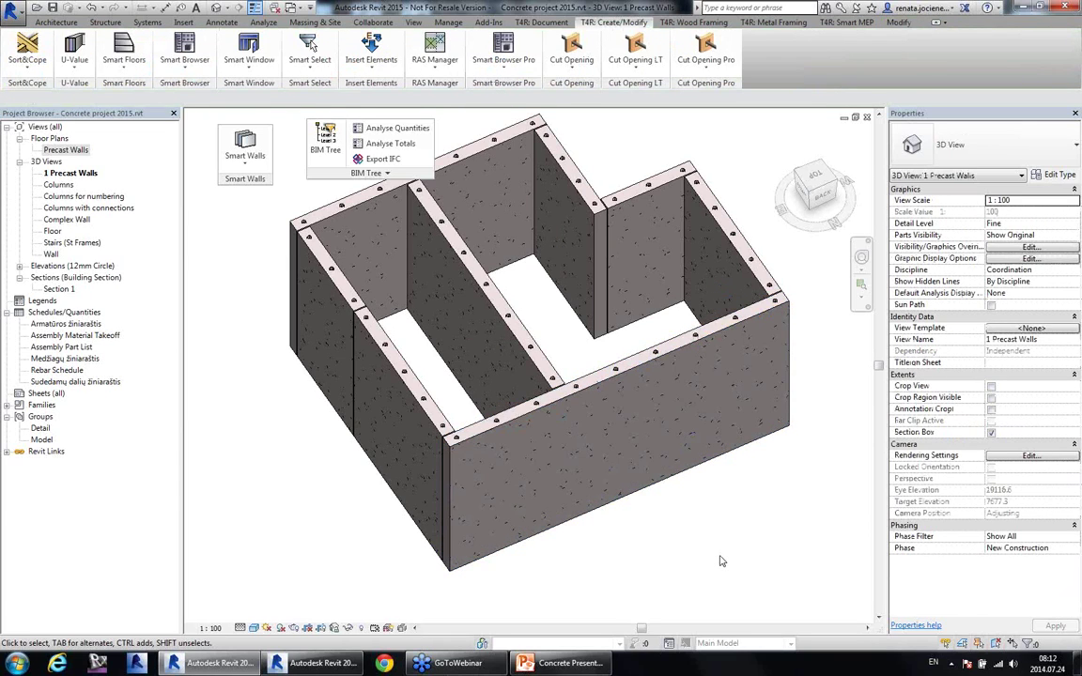
# Step: Inspect the layer structure of the long front wall's type and cancel without changing it
pyautogui.click(612, 508)
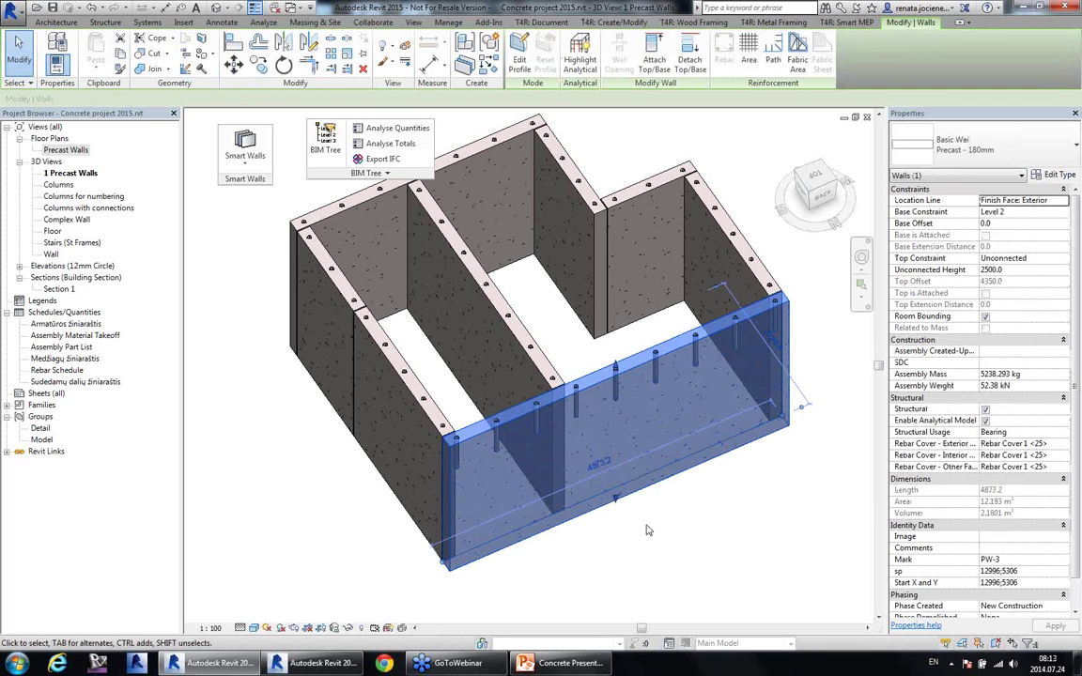
pyautogui.click(1059, 176)
pyautogui.click(733, 154)
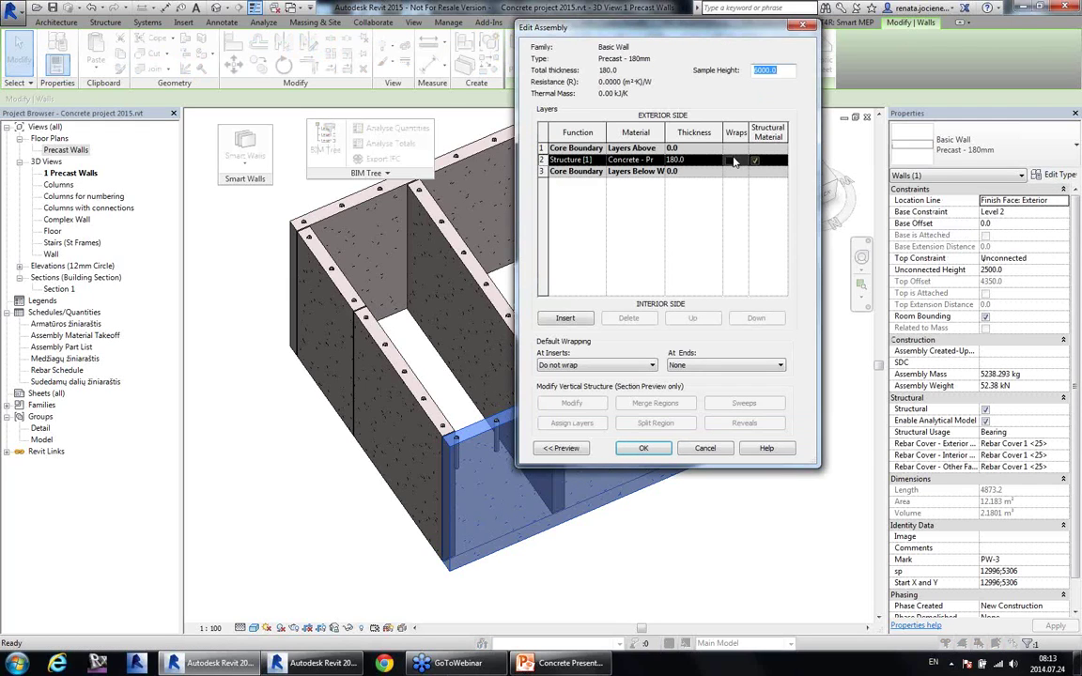
pyautogui.click(706, 448)
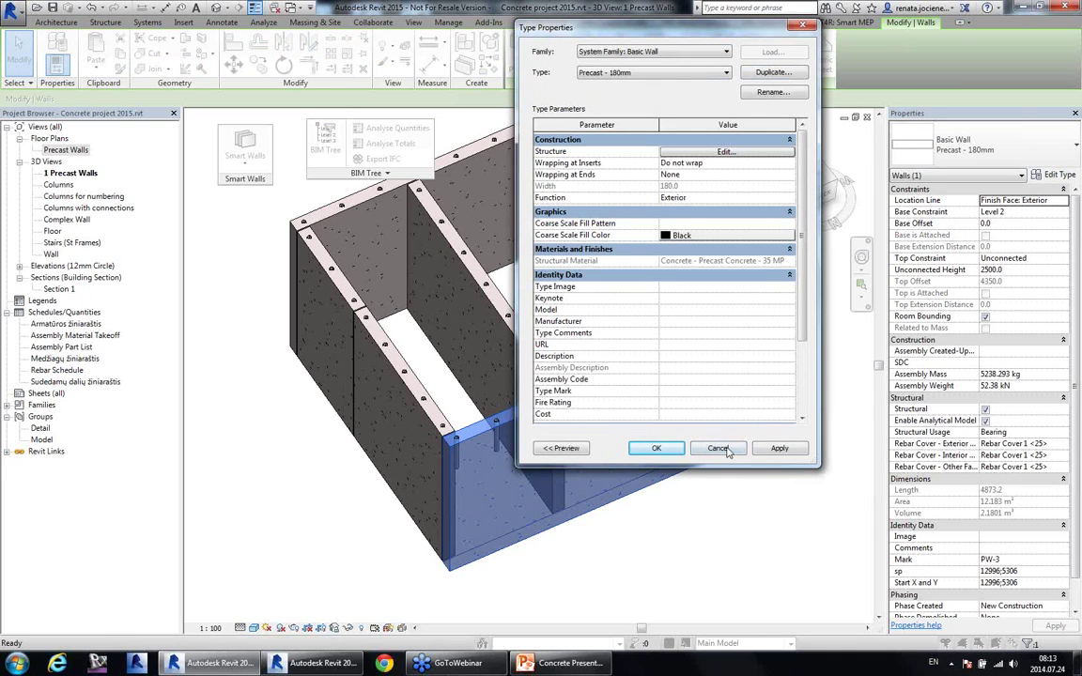
pyautogui.click(723, 450)
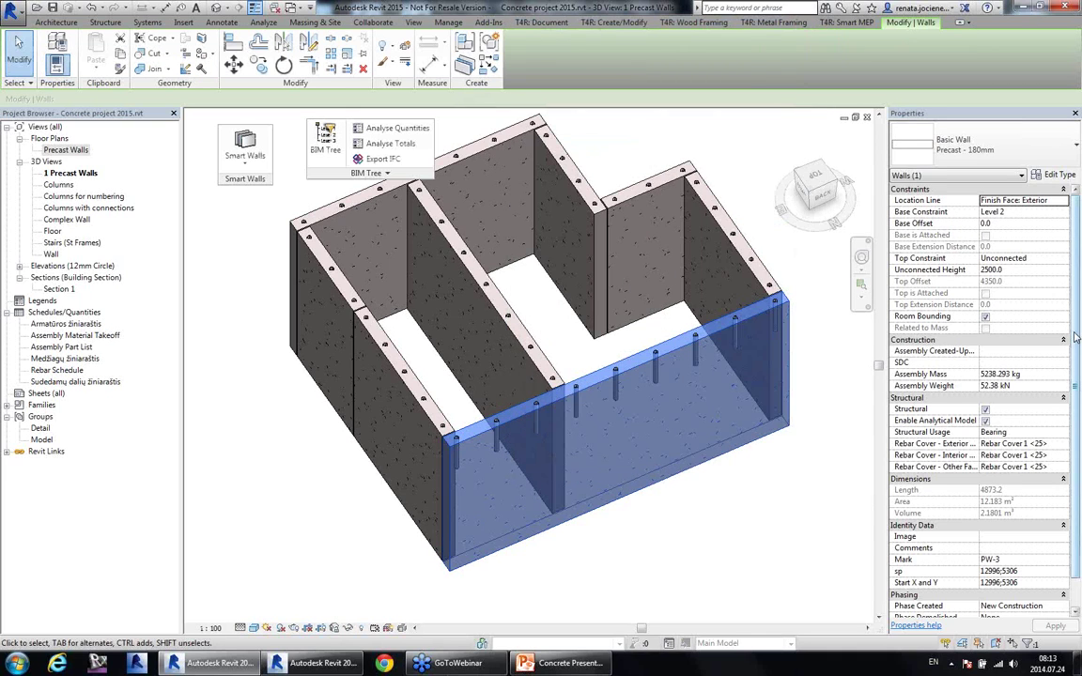
# Step: Check the long front wall's volume, delete one grout tube from its top face, and check the volume again
pyautogui.scroll(-2, 1076, 339)
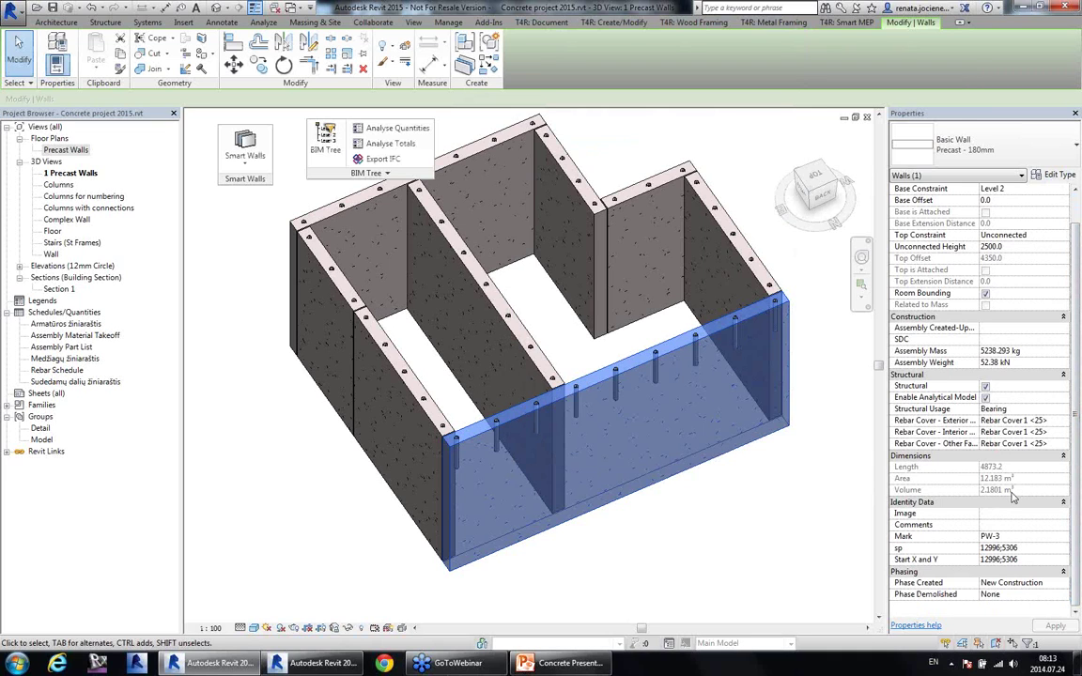
pyautogui.click(723, 538)
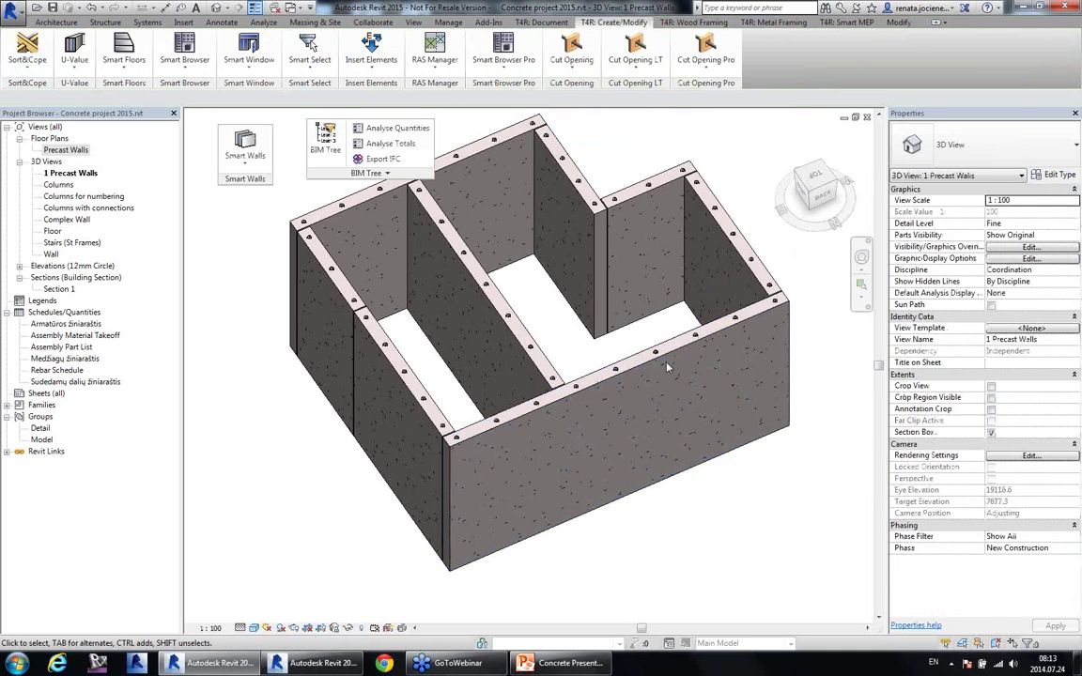
pyautogui.click(697, 340)
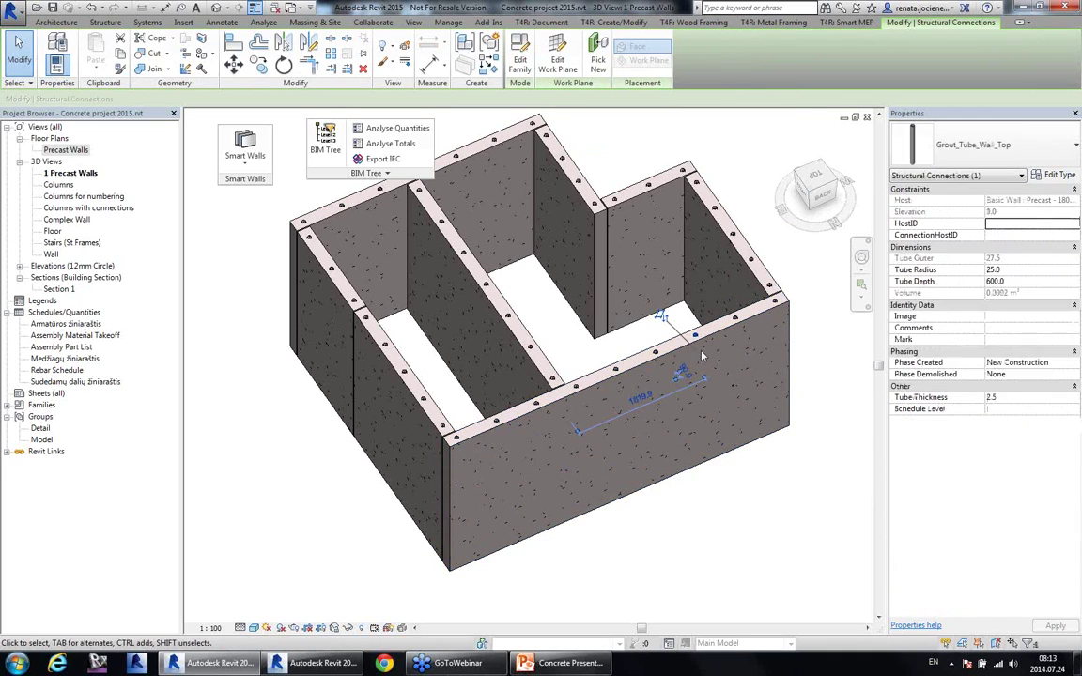
pyautogui.press('Delete')
pyautogui.click(685, 355)
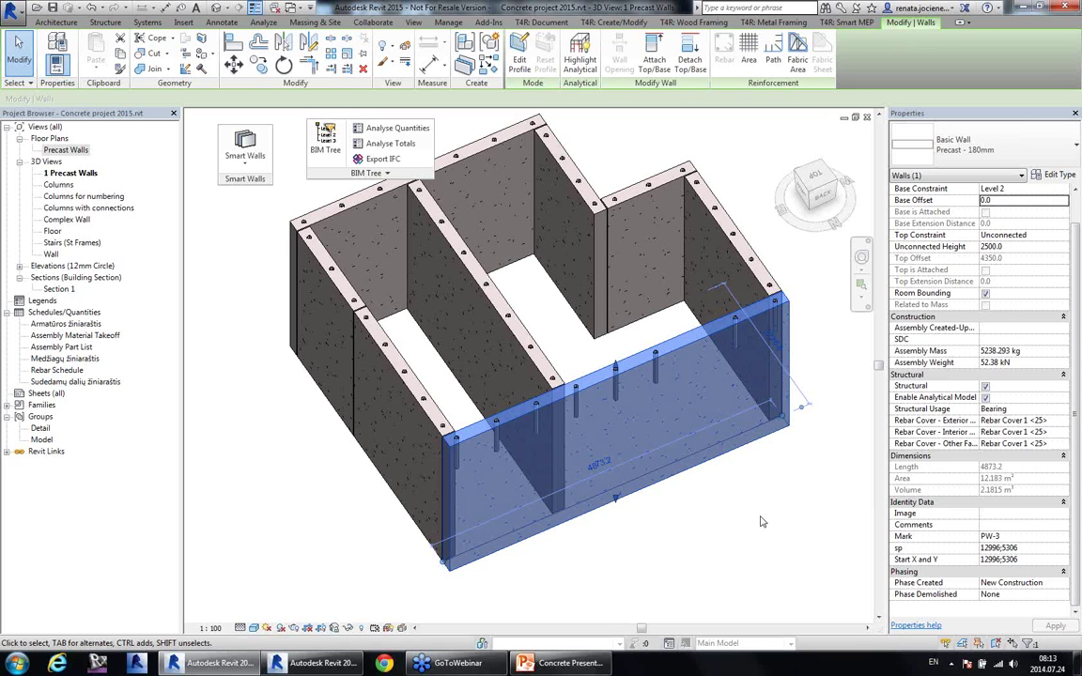
pyautogui.click(763, 522)
# Step: Insert one gravity point into the long front wall with Smart Walls and dismiss the report
pyautogui.moveTo(763, 517); pyautogui.dragTo(609, 490, button='middle')
pyautogui.click(637, 482)
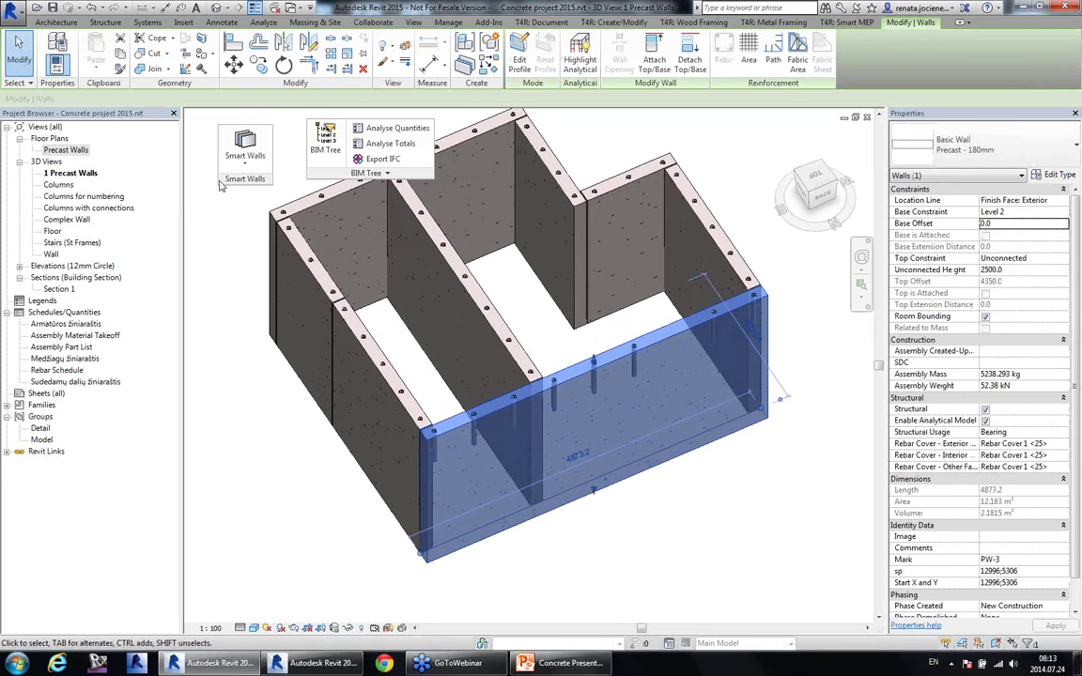
pyautogui.click(244, 151)
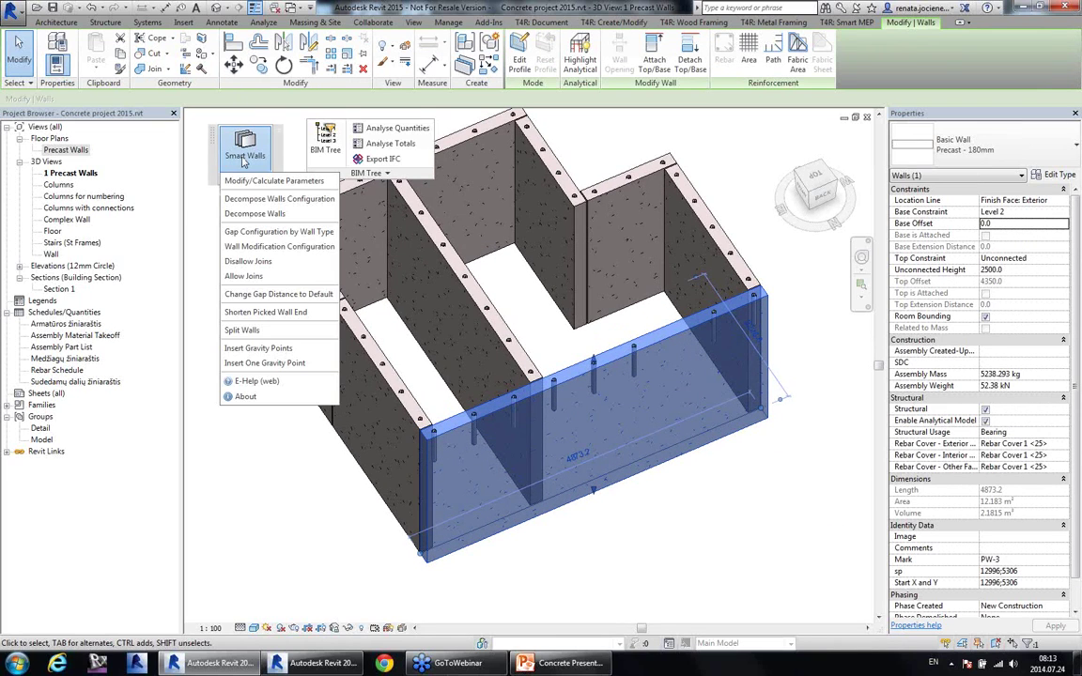
pyautogui.click(276, 363)
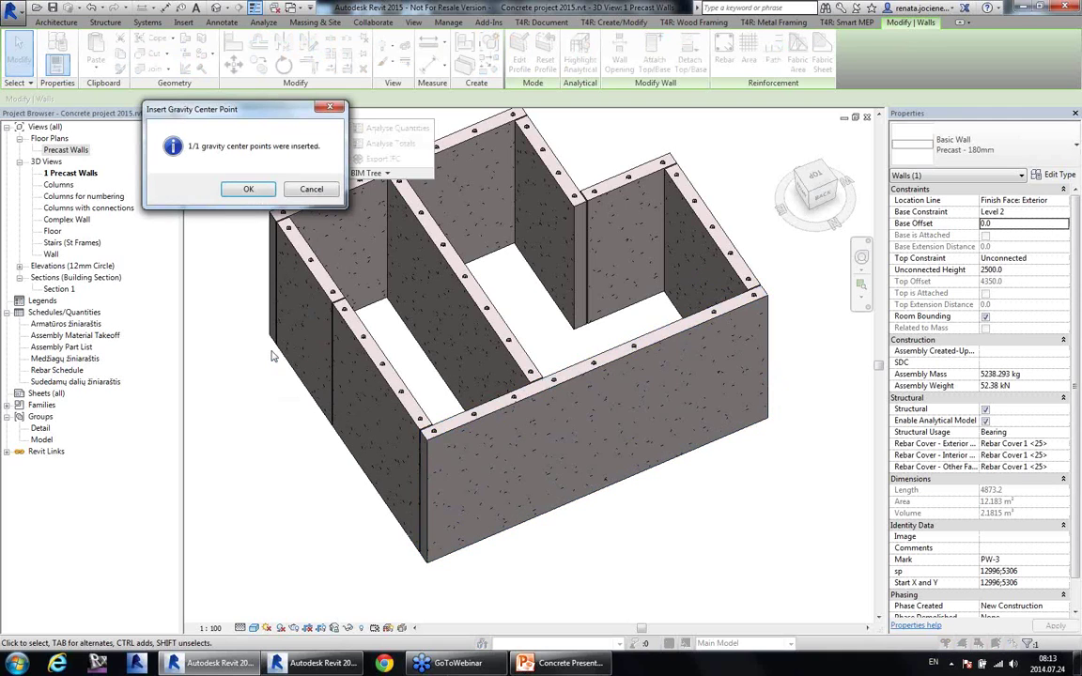
pyautogui.click(256, 193)
pyautogui.click(342, 570)
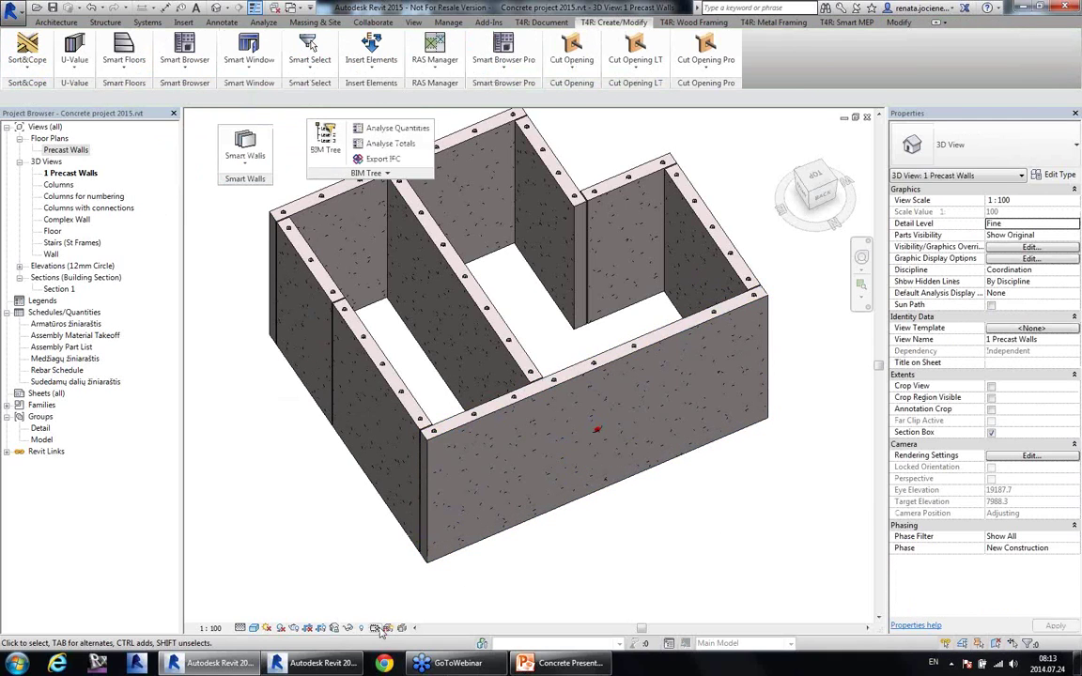
# Step: Temporarily apply the Transparent Walls template to inspect the gravity center in the front wall, and restore the view properties
pyautogui.click(379, 628)
pyautogui.click(429, 594)
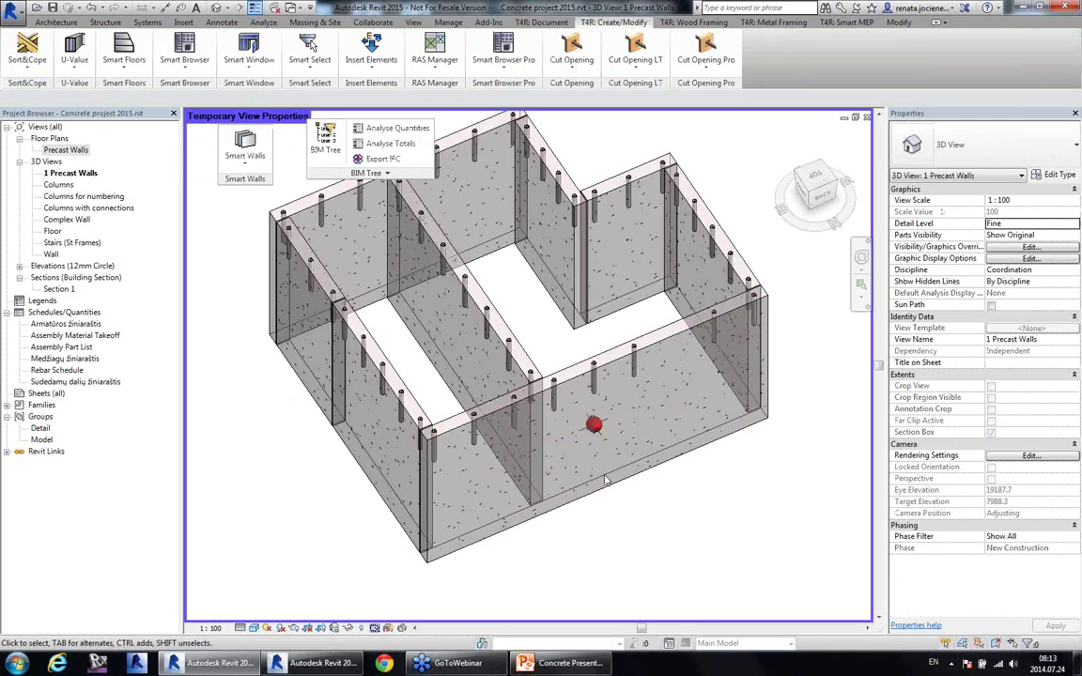
pyautogui.click(594, 425)
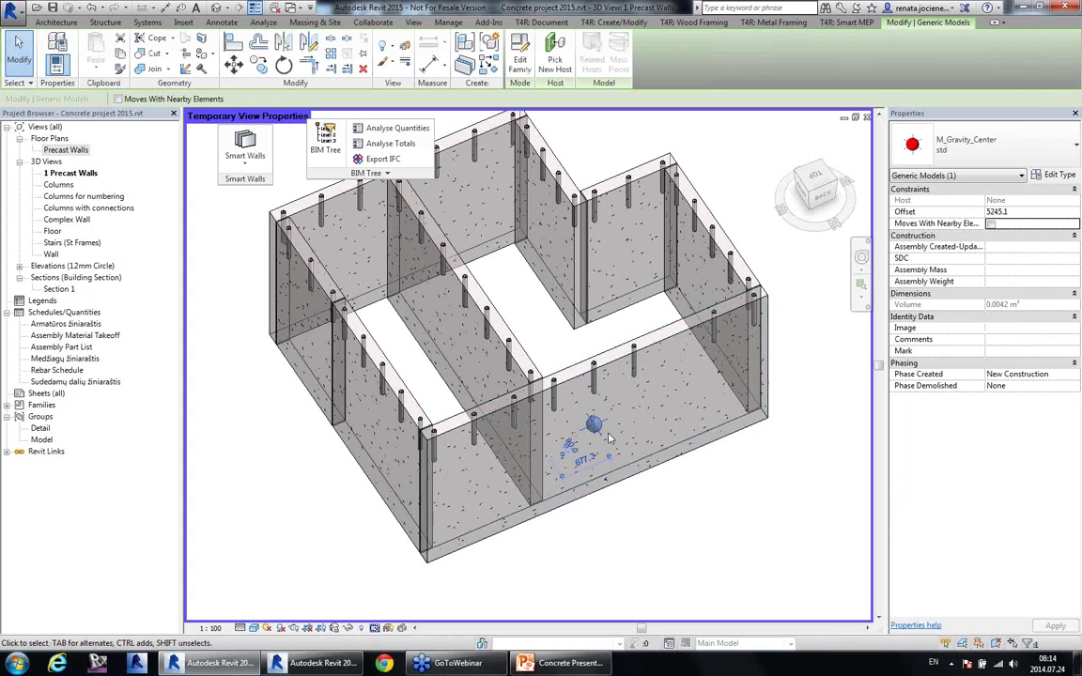
pyautogui.press('Escape')
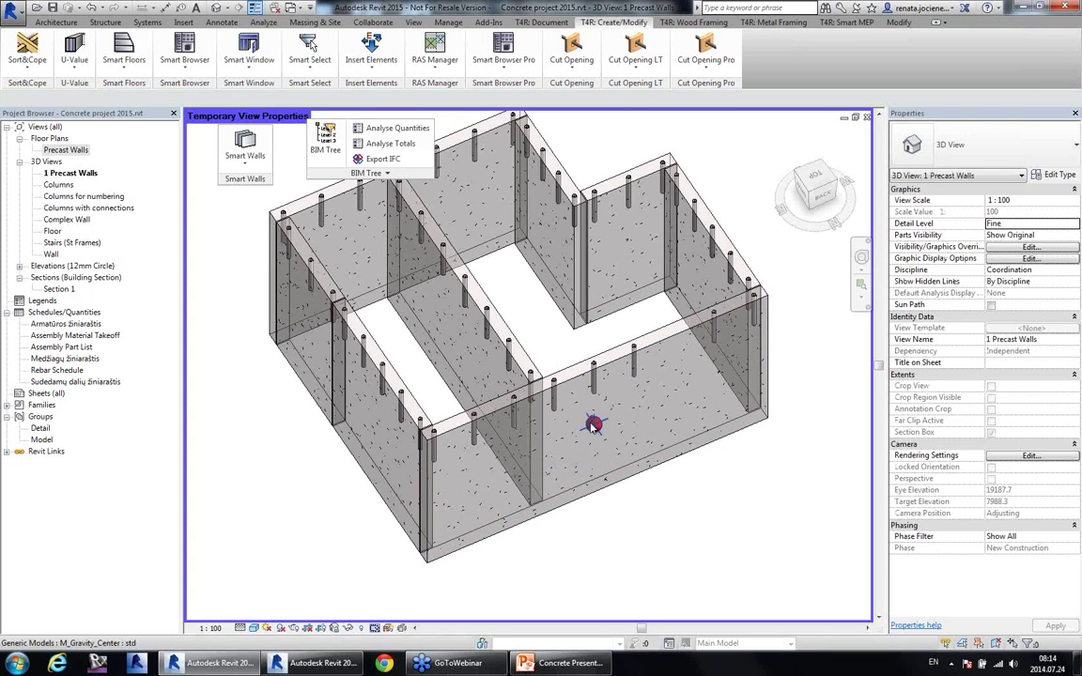
pyautogui.click(374, 628)
pyautogui.click(404, 562)
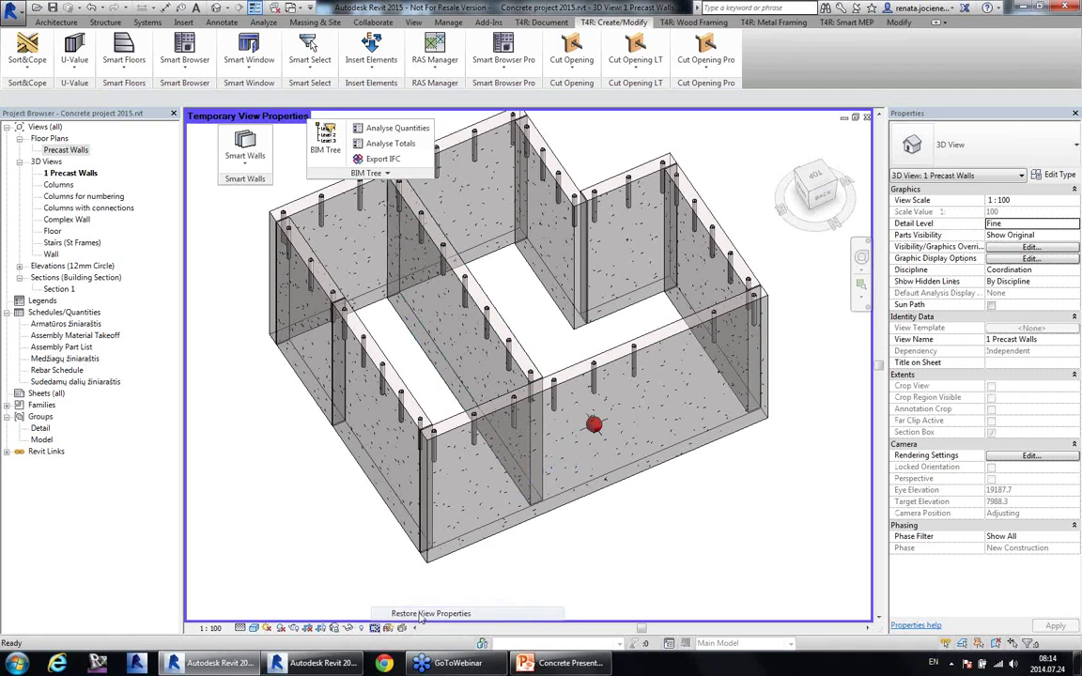
# Step: Insert one gravity point into the notched Precast - 200mm wall crossed by the green ducts, and temporarily apply the Transparent Walls template
pyautogui.moveTo(406, 479); pyautogui.dragTo(780, 406, button='middle')
pyautogui.moveTo(386, 379); pyautogui.dragTo(471, 370, button='middle')
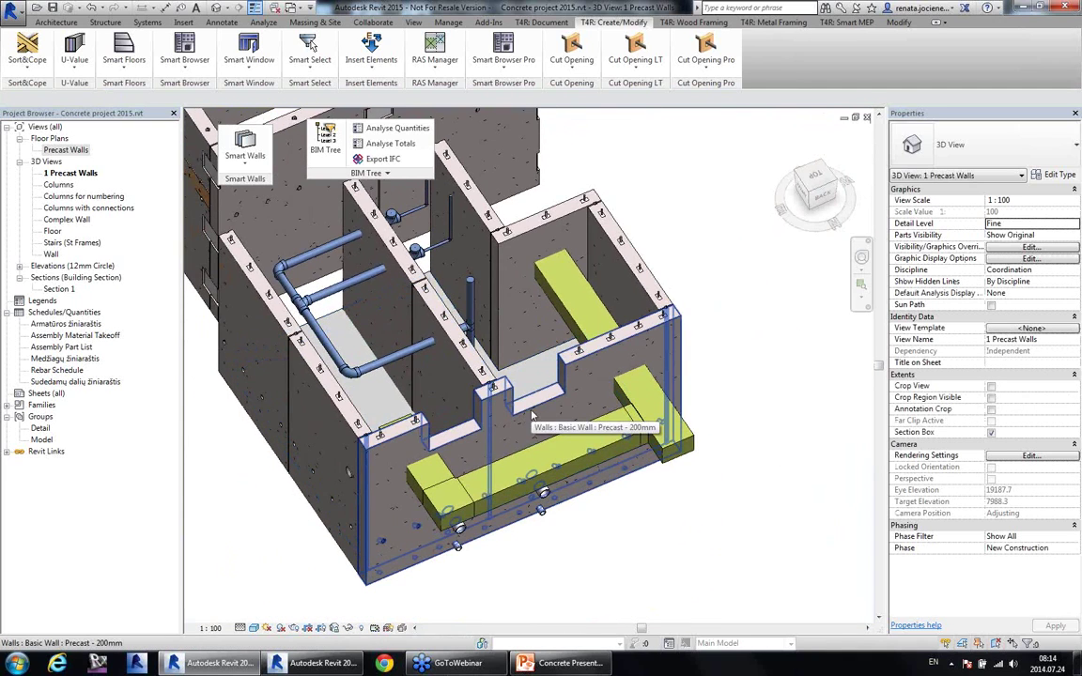
pyautogui.click(538, 420)
pyautogui.click(245, 155)
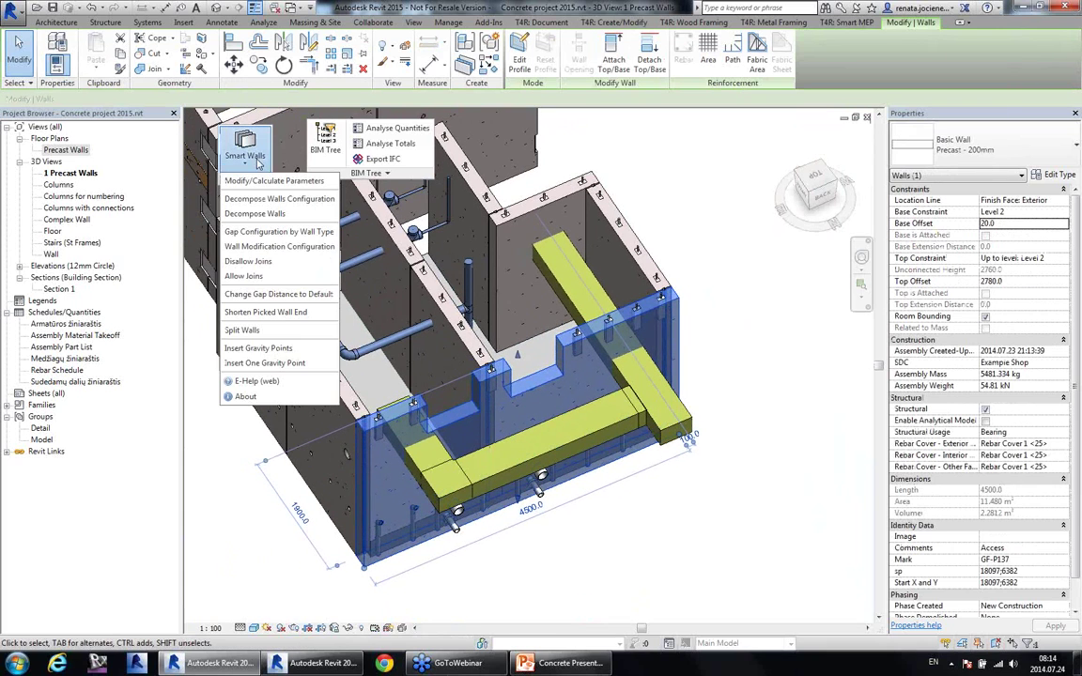
pyautogui.click(279, 364)
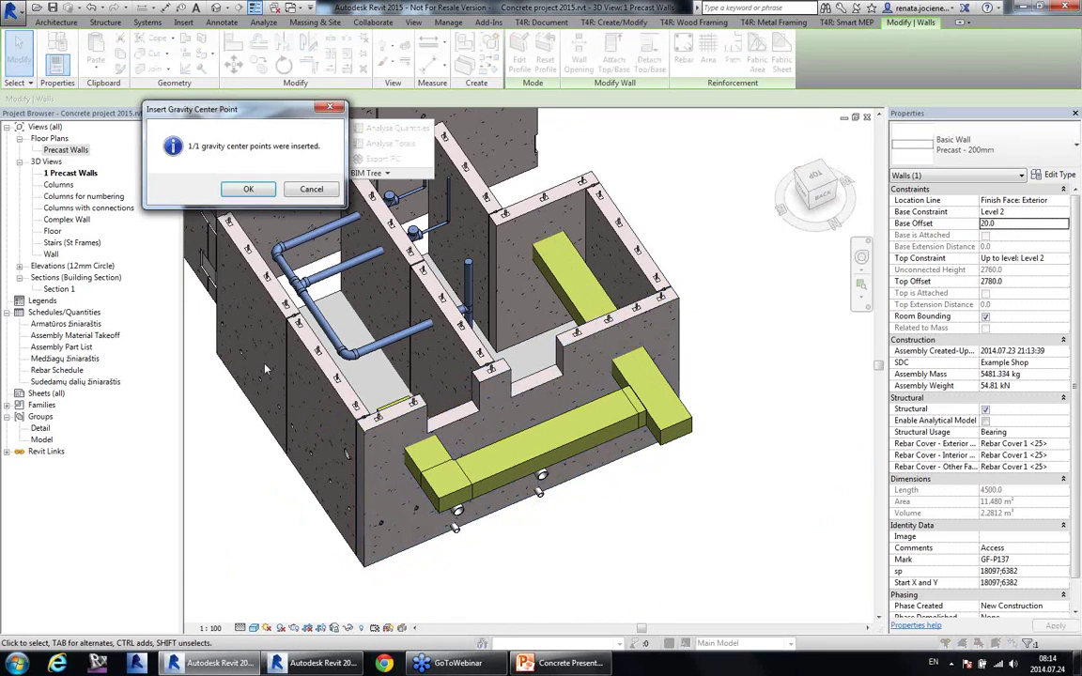
pyautogui.click(248, 189)
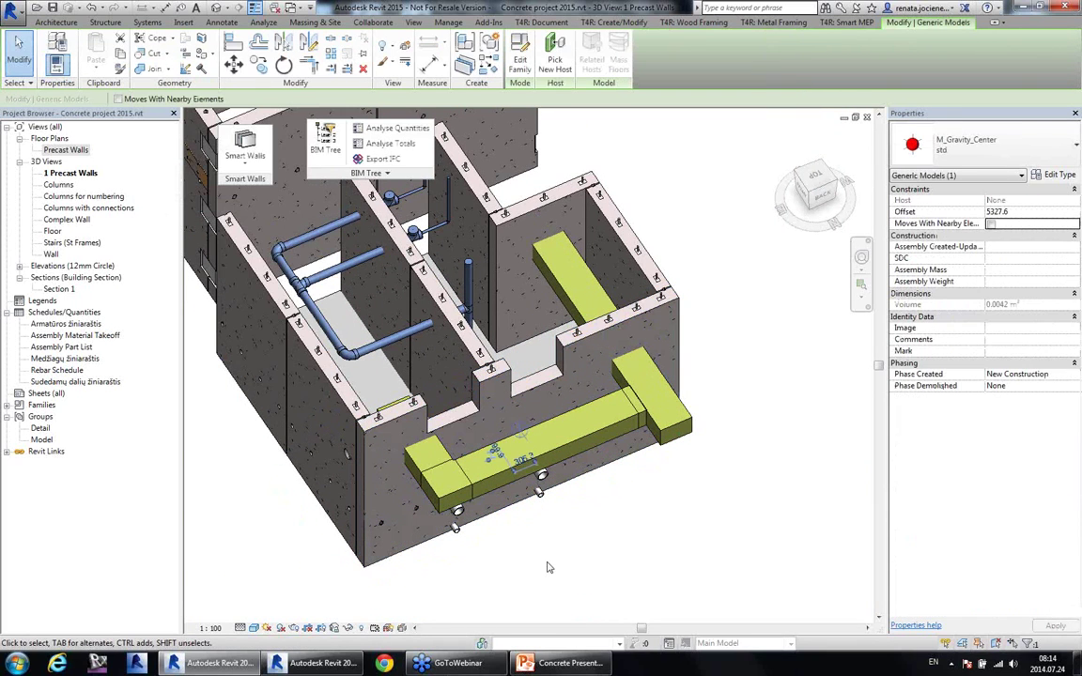
pyautogui.click(362, 627)
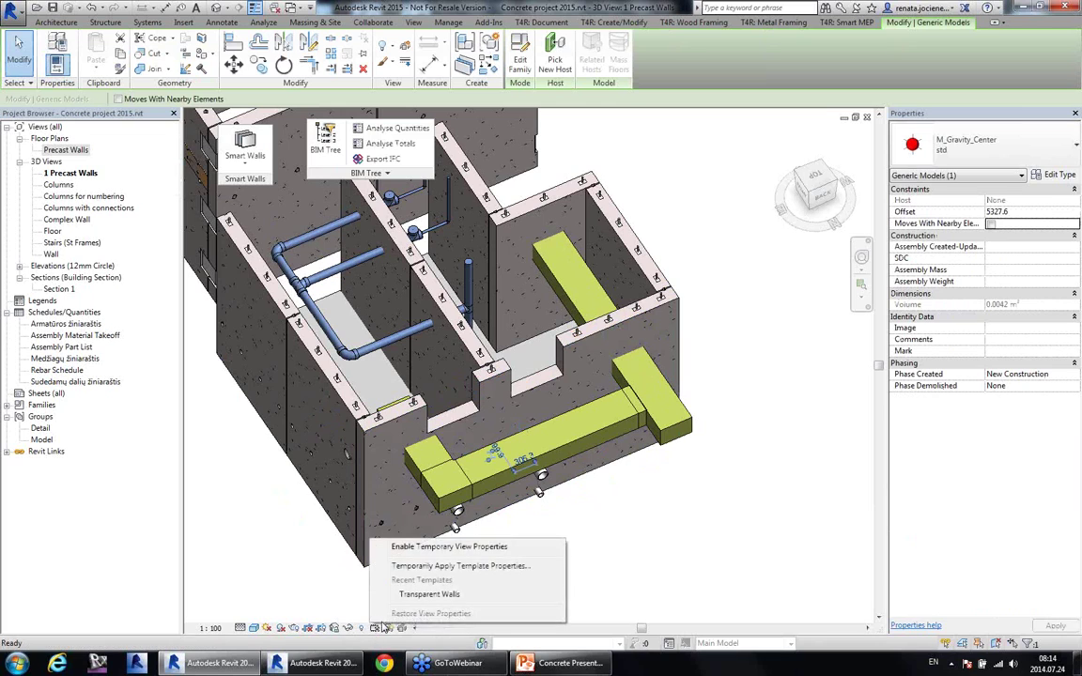
pyautogui.click(430, 595)
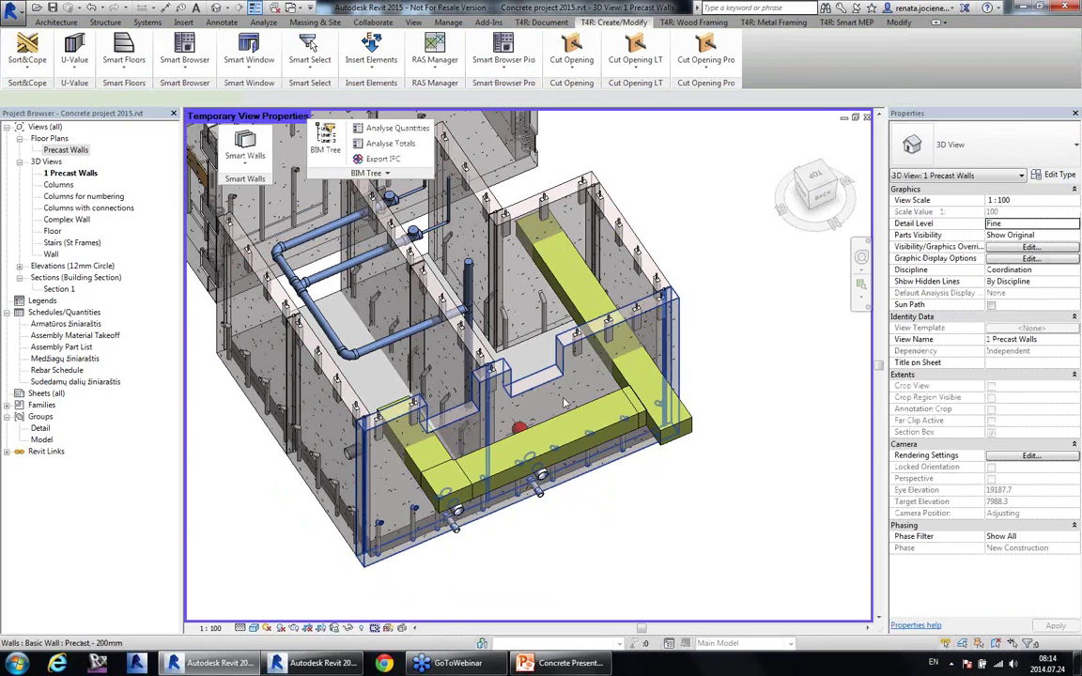
# Step: Inspect the gravity center inside the notched wall through the transparent walls, and restore the view properties
pyautogui.click(564, 402)
pyautogui.keyDown('shift'); pyautogui.moveTo(575, 413); pyautogui.dragTo(611, 460, button='middle'); pyautogui.keyUp('shift')
pyautogui.click(757, 437)
pyautogui.keyDown('shift'); pyautogui.moveTo(757, 436); pyautogui.dragTo(725, 473, button='middle'); pyautogui.keyUp('shift')
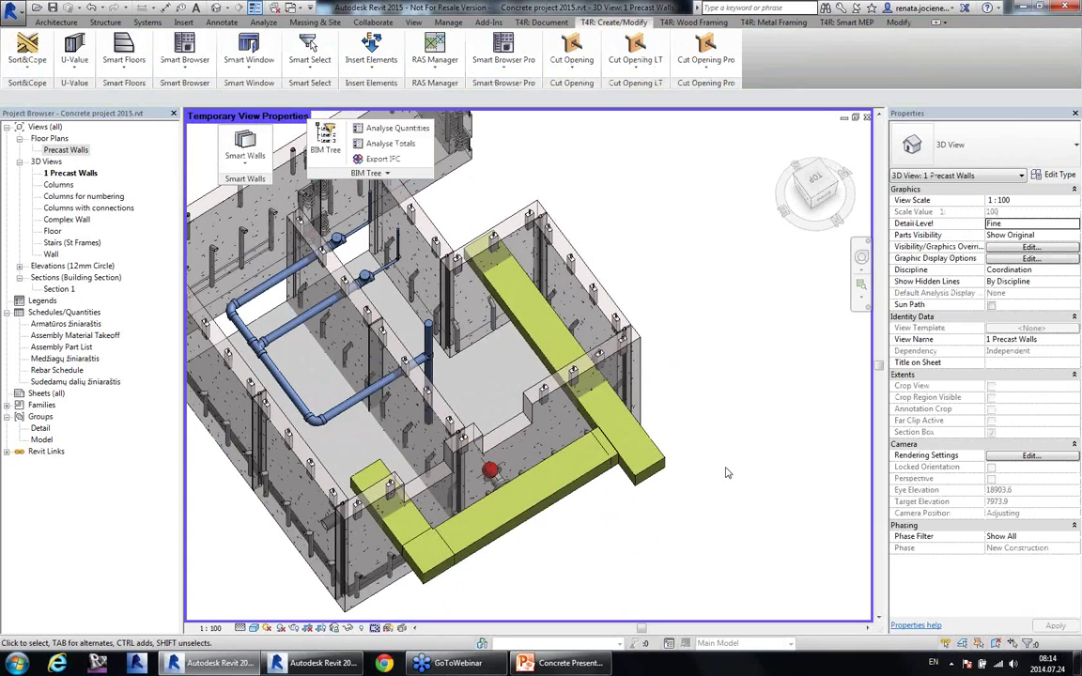
pyautogui.keyDown('shift'); pyautogui.moveTo(609, 531); pyautogui.dragTo(606, 505, button='middle'); pyautogui.keyUp('shift')
pyautogui.click(388, 627)
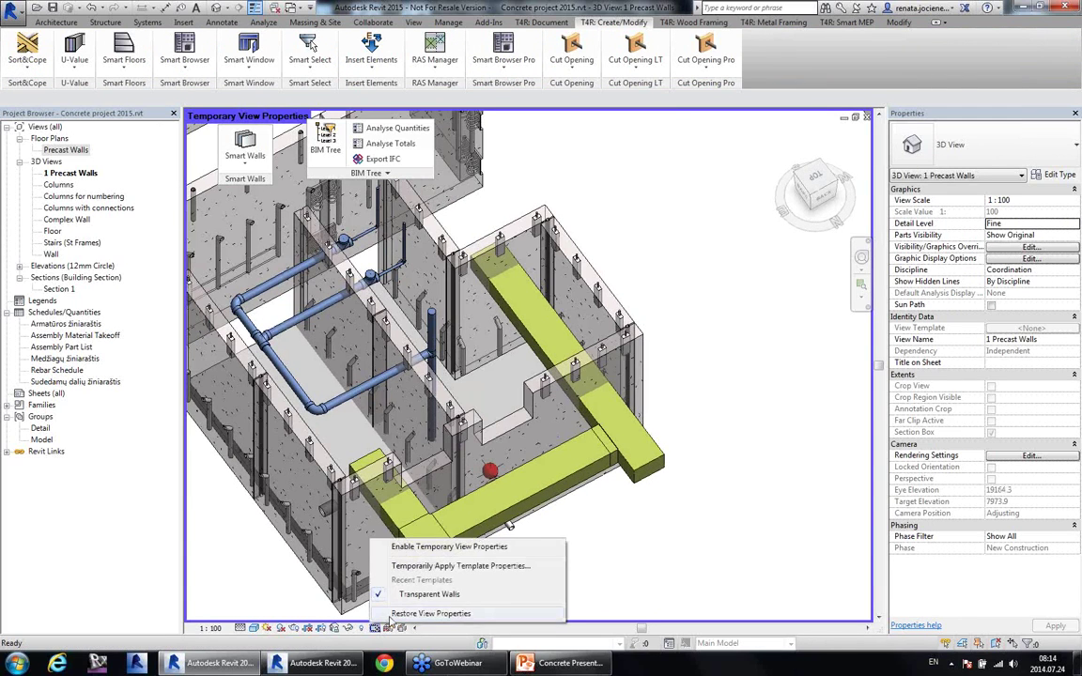
pyautogui.click(390, 618)
pyautogui.scroll(-2, 591, 495)
pyautogui.moveTo(660, 365); pyautogui.dragTo(515, 460, button='middle')
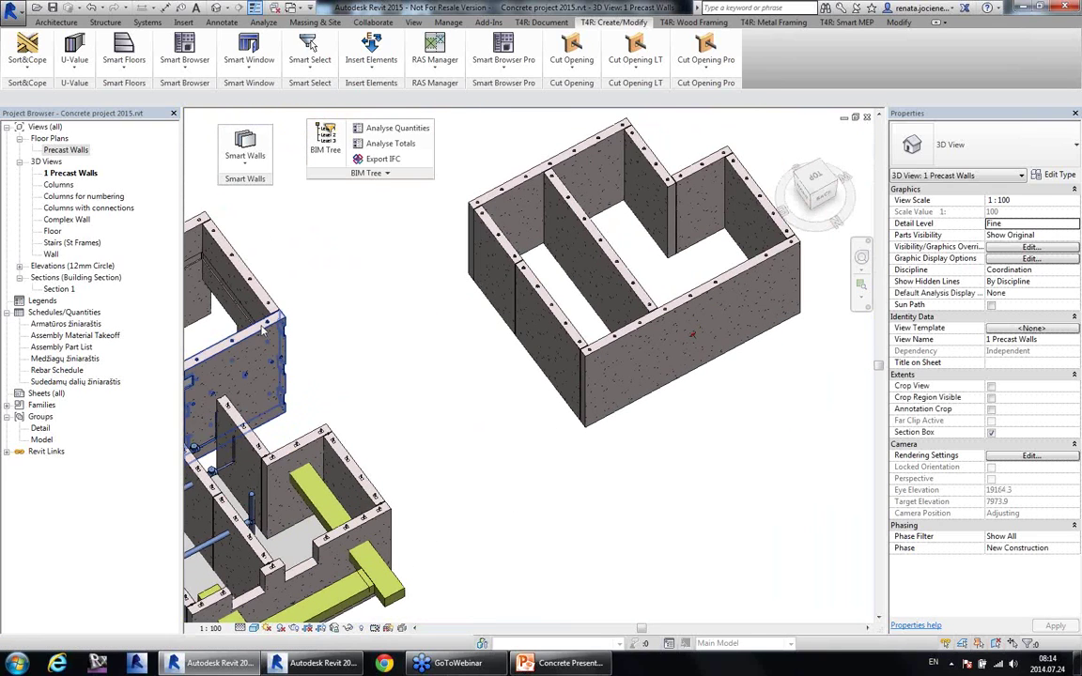
# Step: Open the Columns with connections 3D view and select the stepped foundation under the nearest column
pyautogui.doubleClick(89, 208)
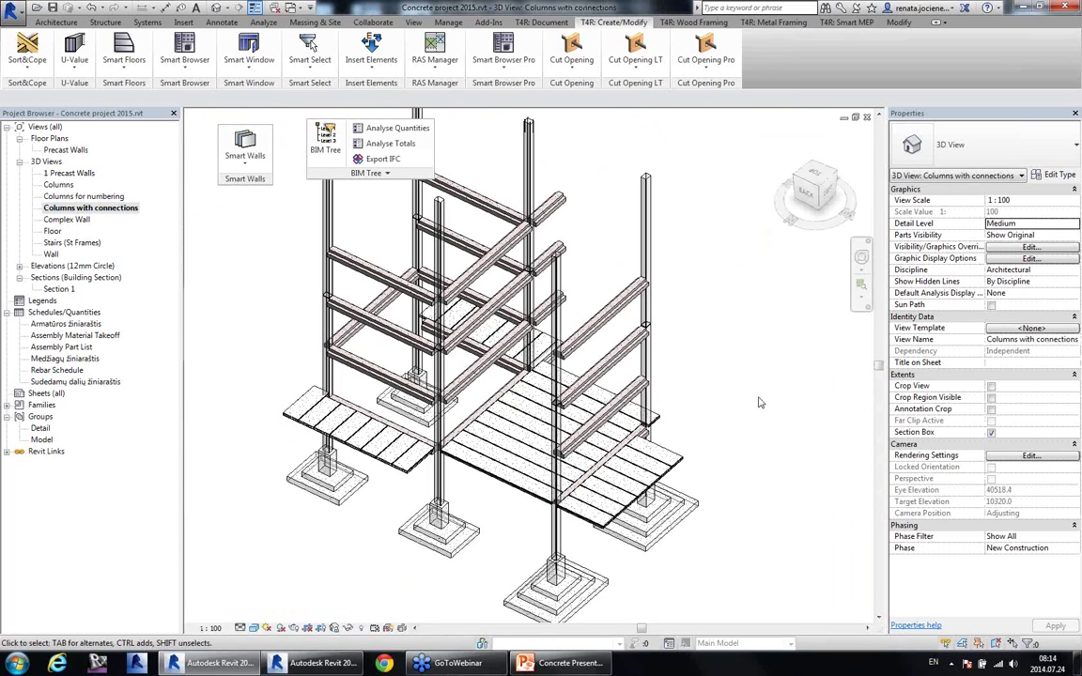
pyautogui.scroll(2, 448, 481)
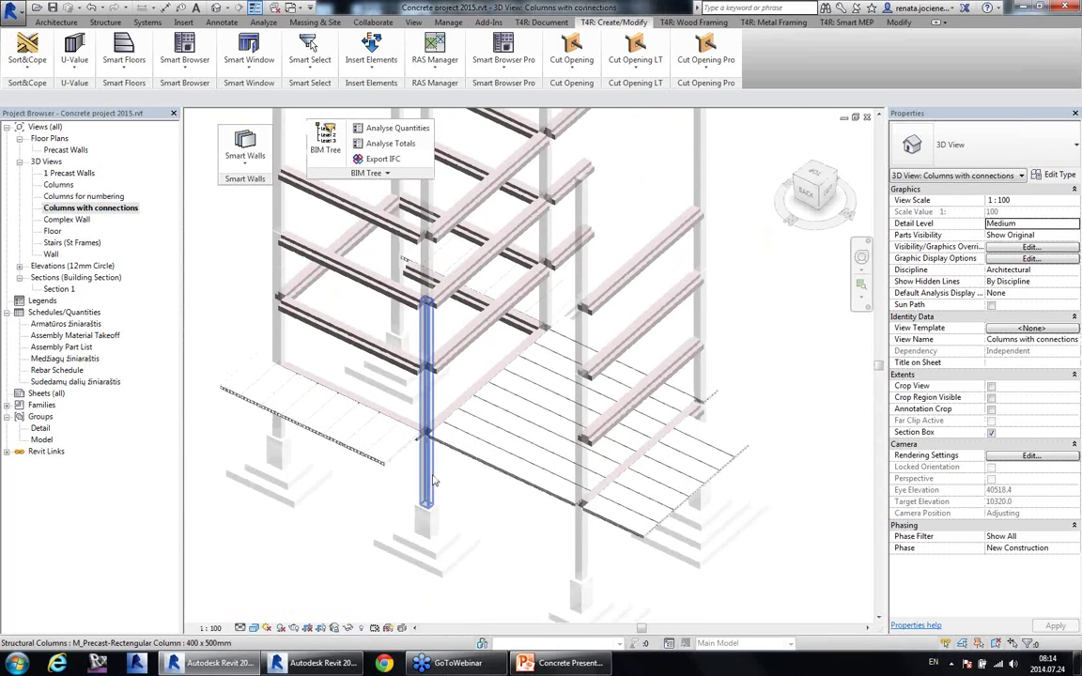
pyautogui.click(447, 481)
pyautogui.keyDown('shift'); pyautogui.moveTo(447, 481); pyautogui.dragTo(526, 404, button='middle'); pyautogui.keyUp('shift')
pyautogui.click(620, 562)
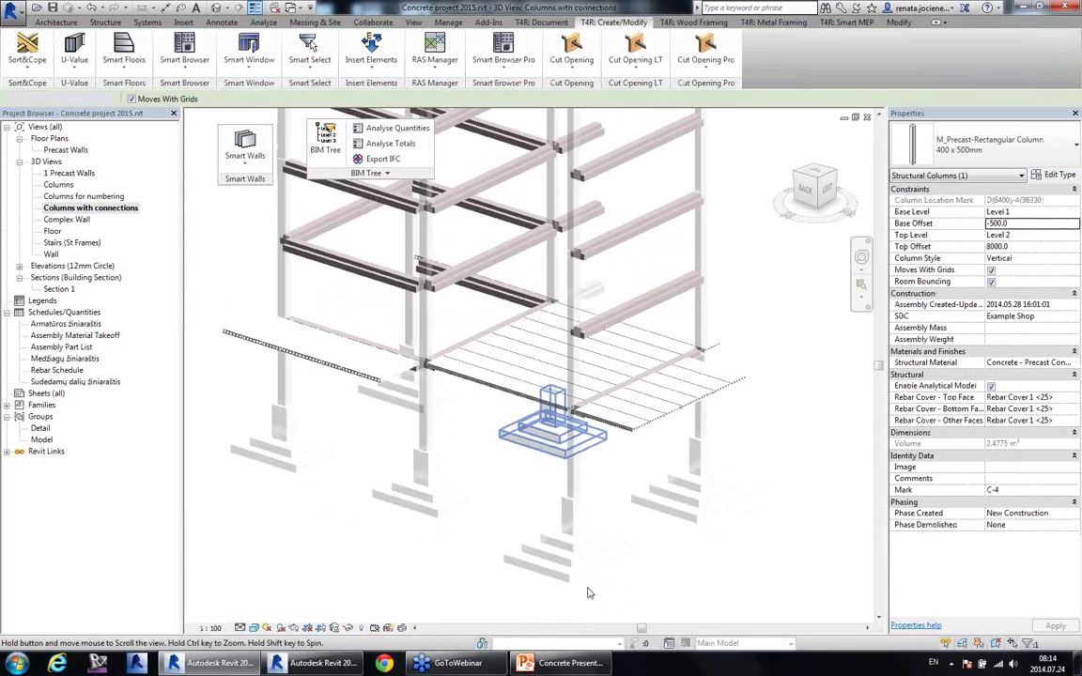
# Step: Open BIM Tree for the selected foundation, list the whole project's structural foundations and select all their Family cells
pyautogui.click(326, 146)
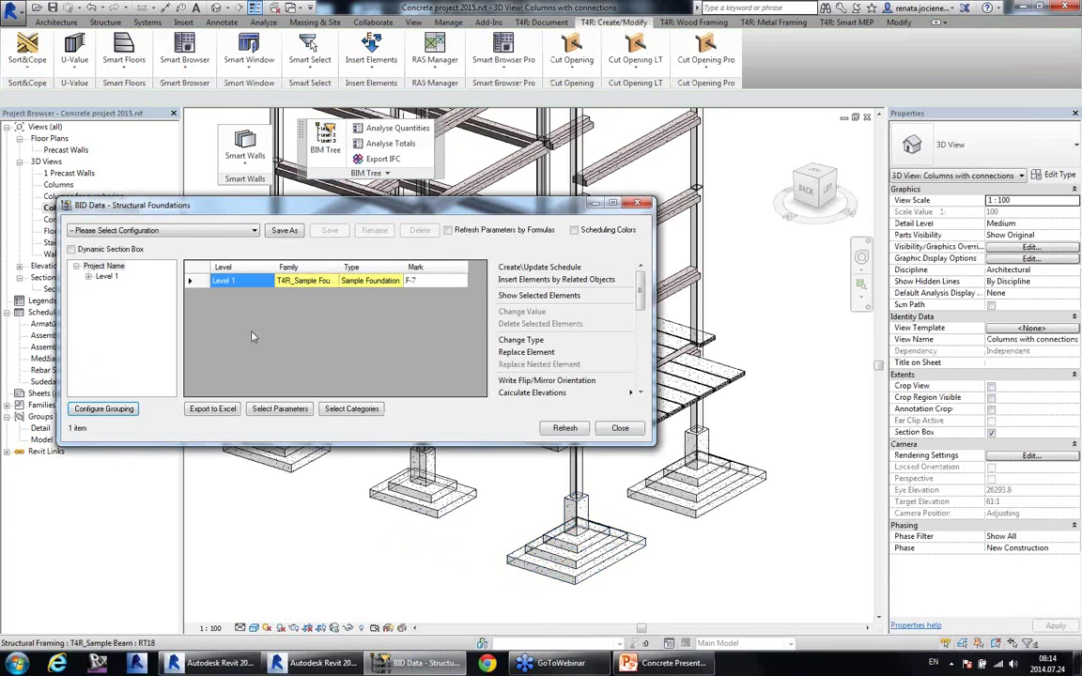
pyautogui.click(103, 267)
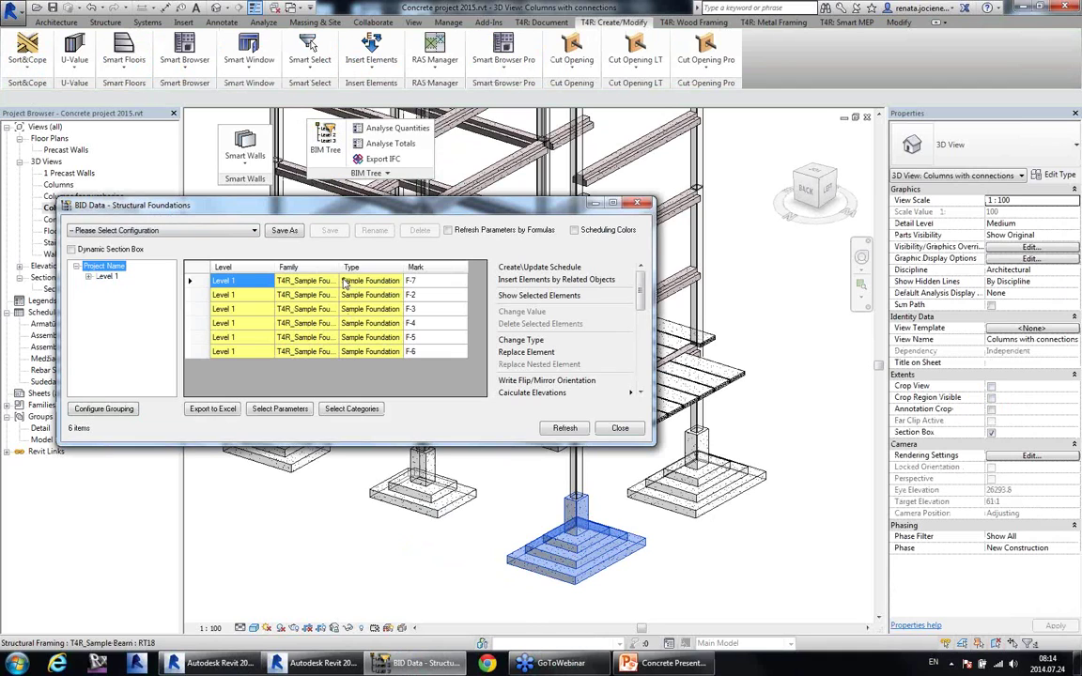
pyautogui.moveTo(320, 281); pyautogui.dragTo(317, 357)
pyautogui.click(294, 354)
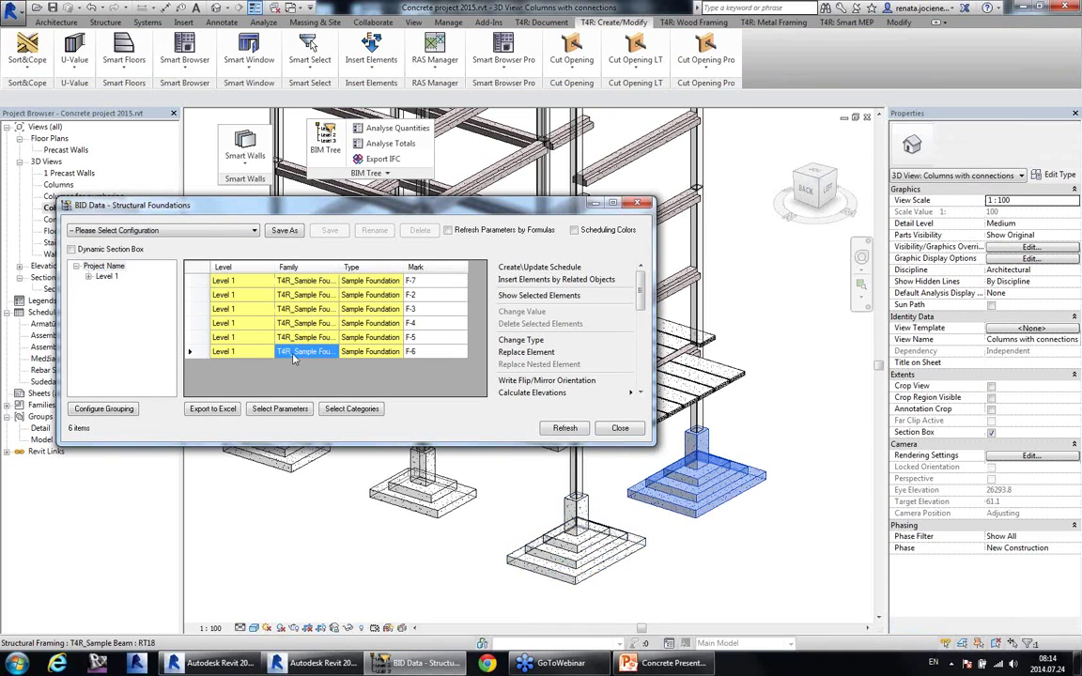
pyautogui.moveTo(305, 280); pyautogui.dragTo(319, 353)
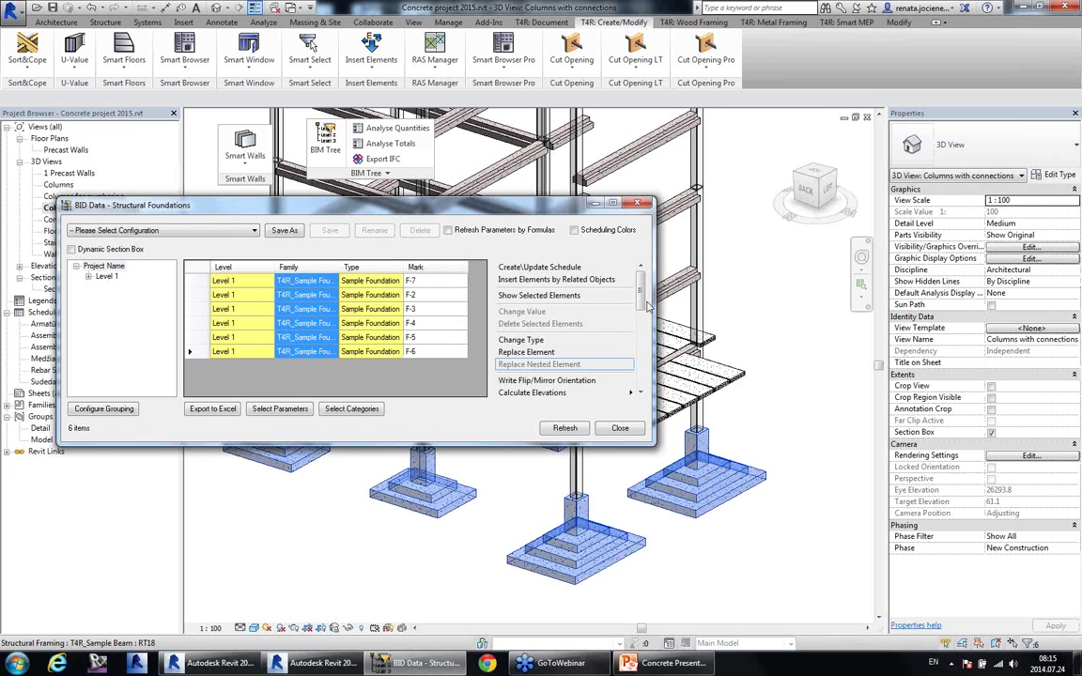
# Step: Start Insert Elements by Related Objects for the selected foundations and add the structural connection T4R_Peikko HPM-Set, type Set HPM20/P
pyautogui.moveTo(642, 303); pyautogui.dragTo(647, 321)
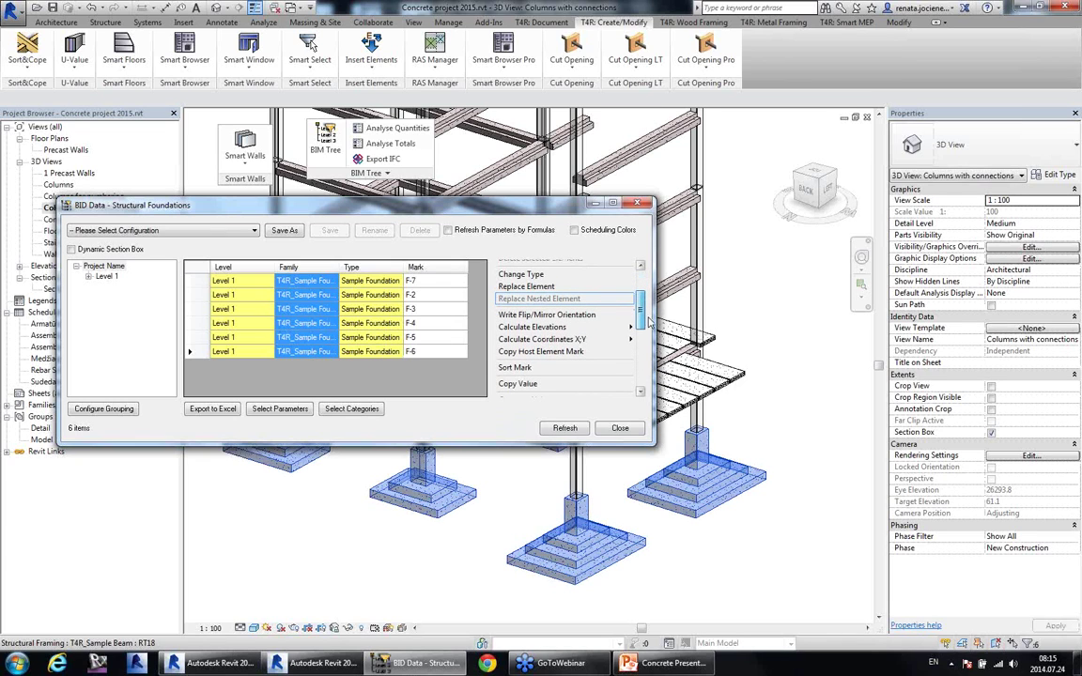
pyautogui.scroll(3, 563, 310)
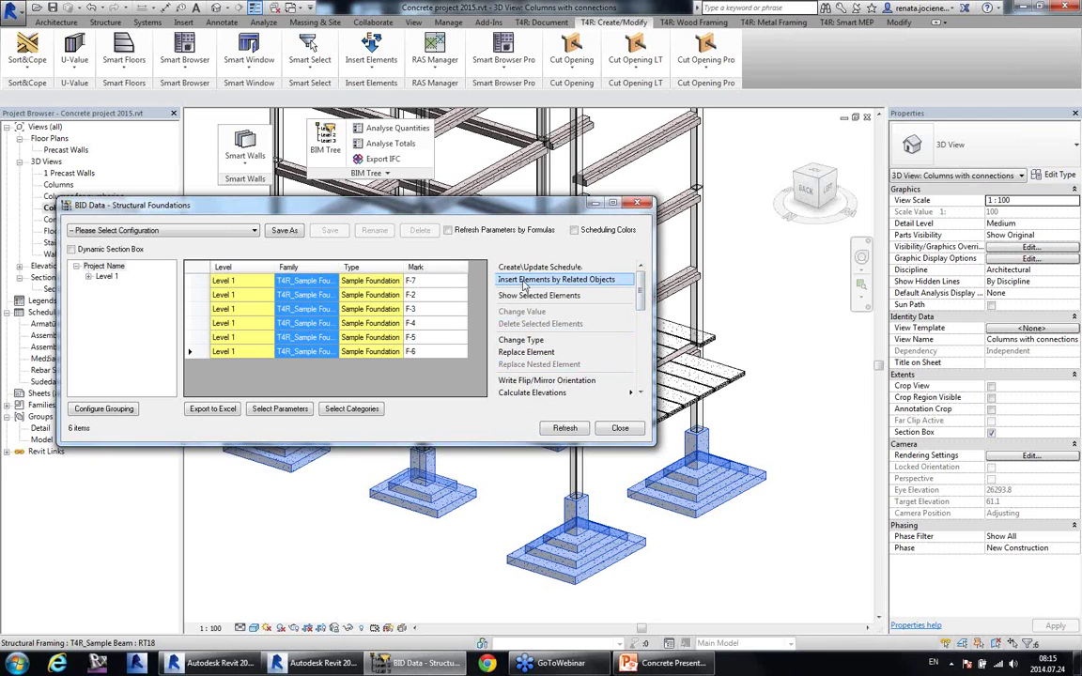
pyautogui.click(526, 282)
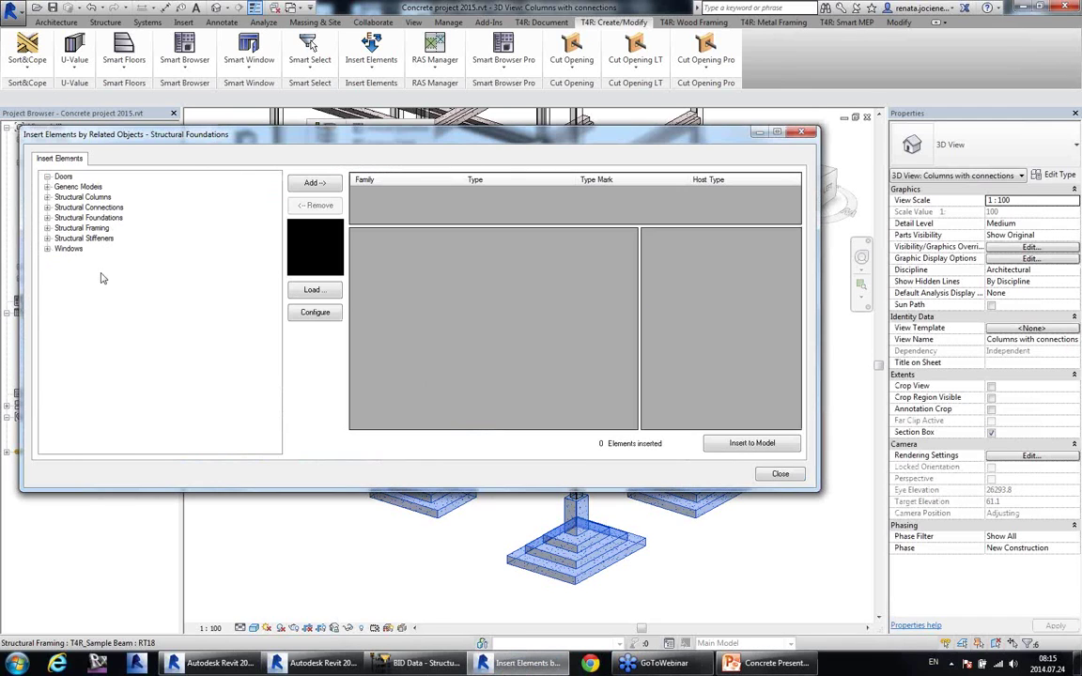
pyautogui.doubleClick(89, 208)
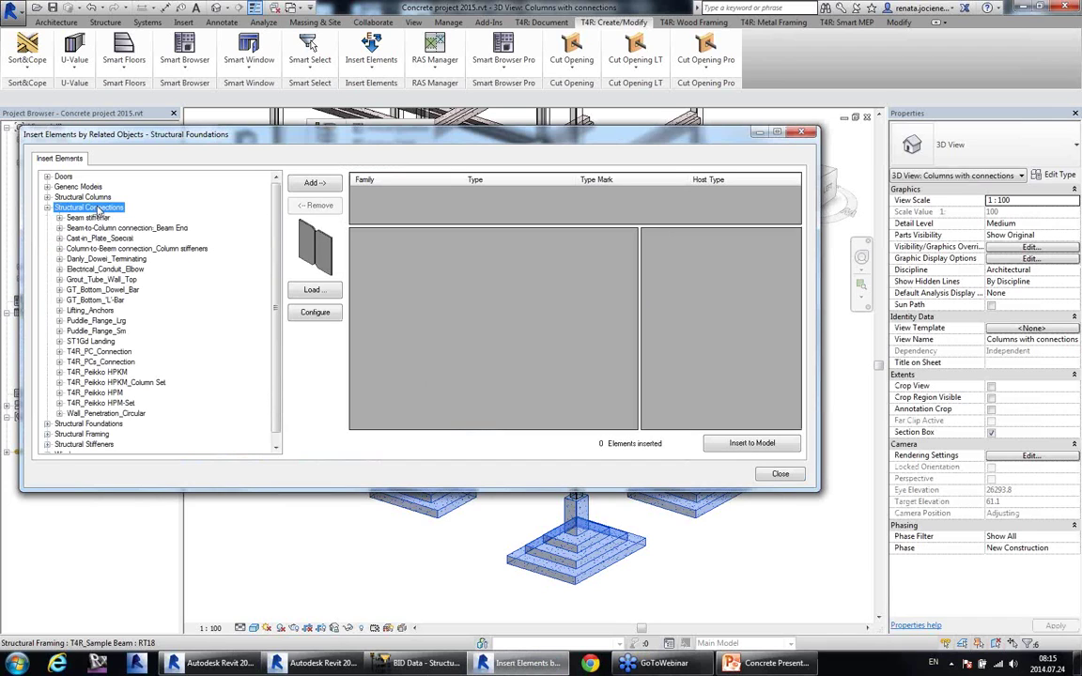
pyautogui.doubleClick(122, 404)
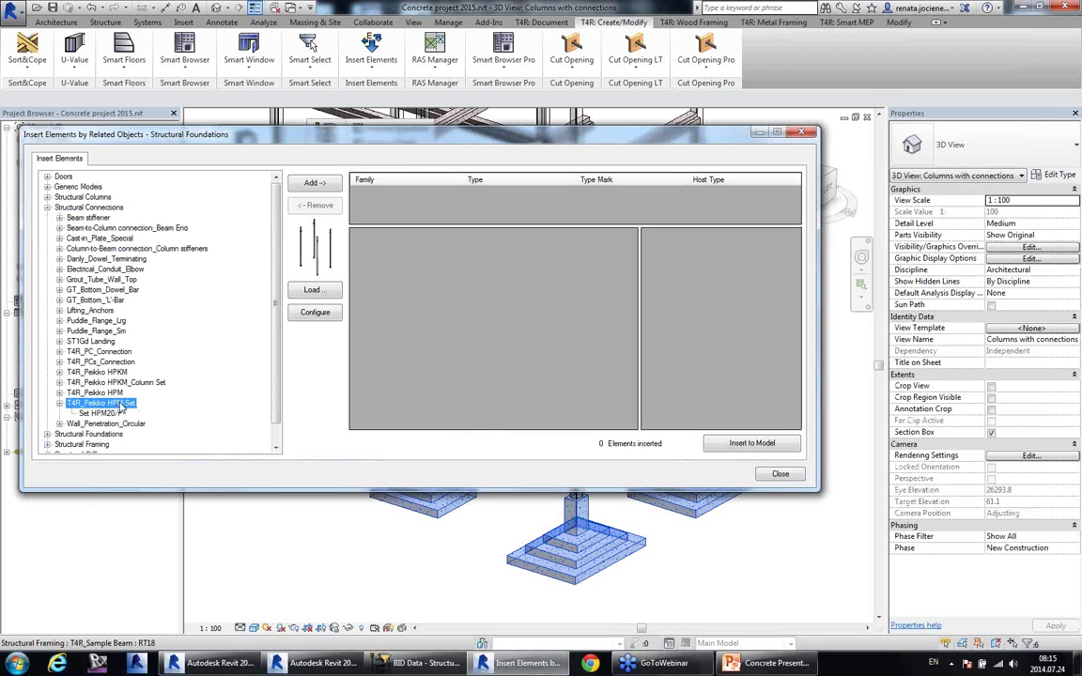
pyautogui.click(315, 183)
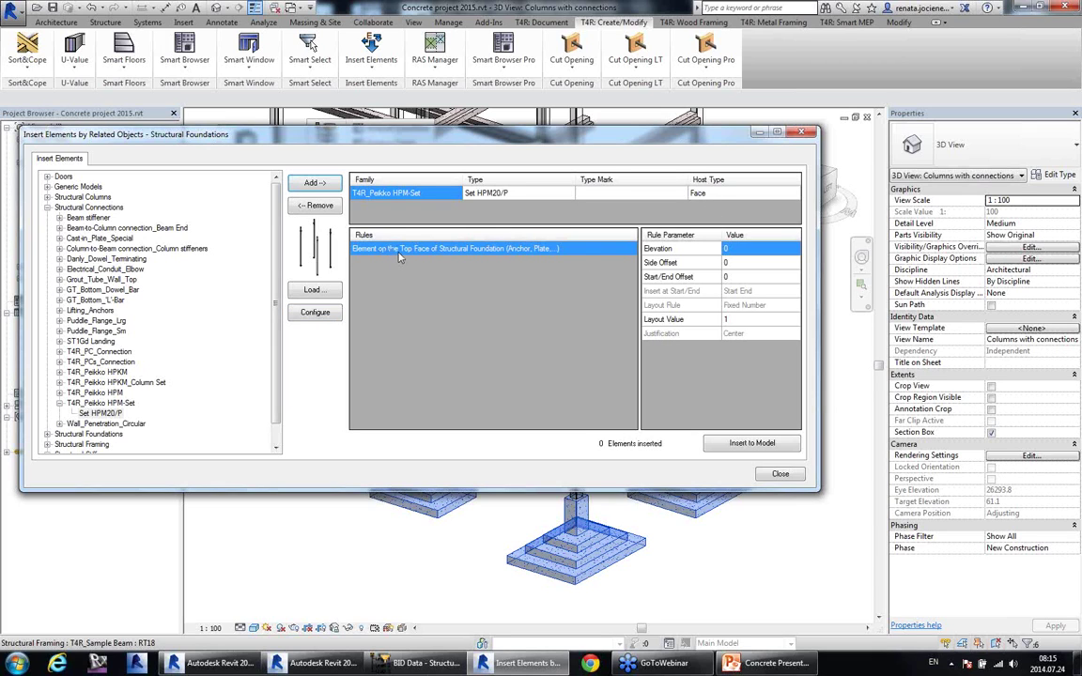
# Step: Insert the HPM20/P anchor sets on the foundations' top faces with layout value 1, and close both dialogs
pyautogui.click(747, 448)
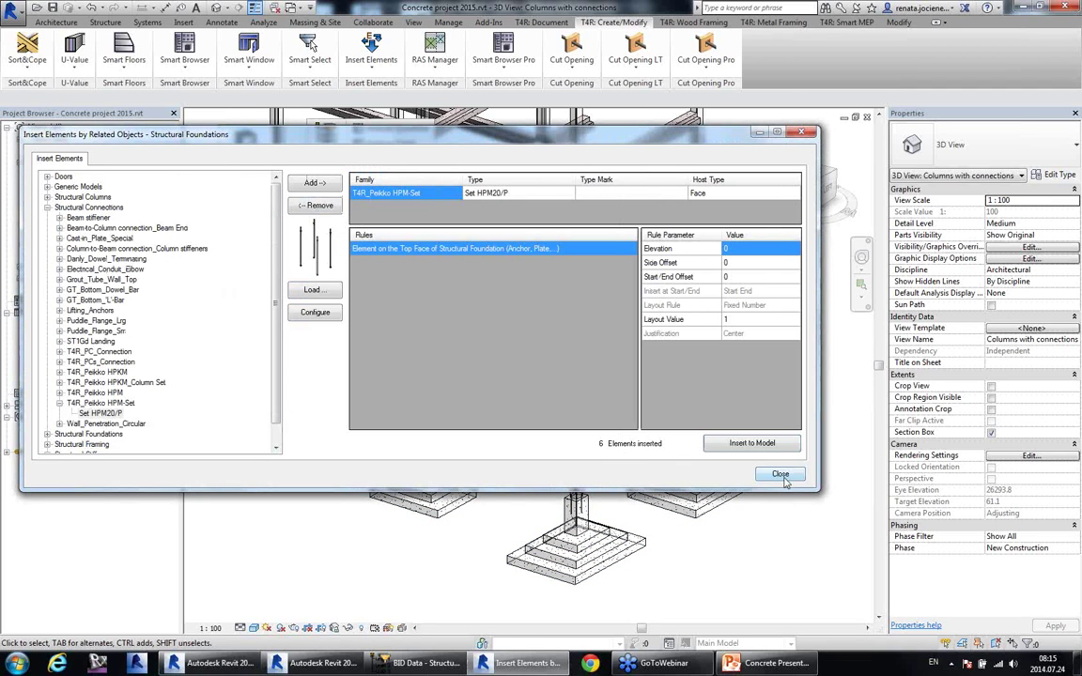
pyautogui.click(782, 474)
pyautogui.click(623, 432)
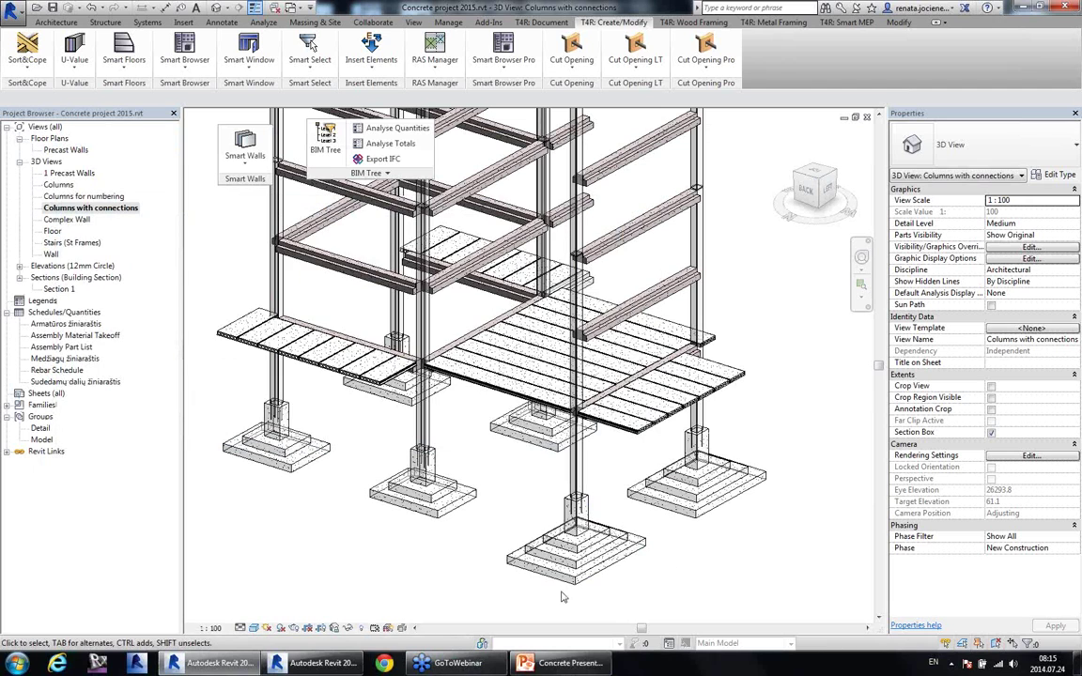
# Step: Select the inserted anchor set in the nearest foundation and examine its placement around the column base
pyautogui.scroll(5, 571, 590)
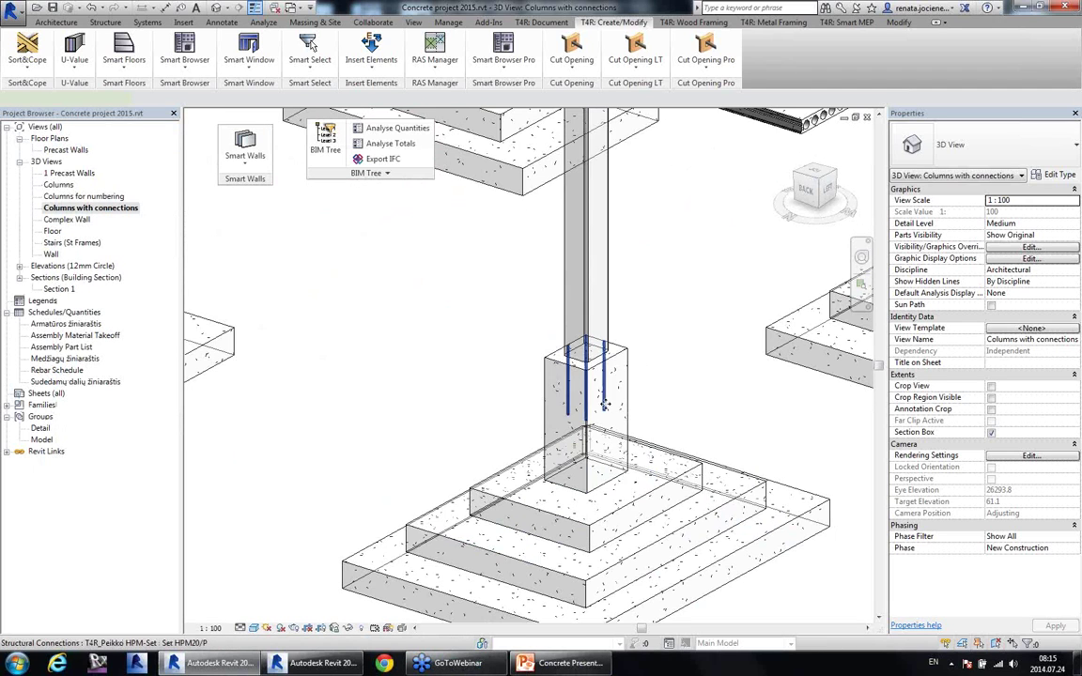
pyautogui.click(613, 457)
pyautogui.keyDown('shift'); pyautogui.moveTo(613, 458); pyautogui.dragTo(570, 491, button='middle'); pyautogui.keyUp('shift')
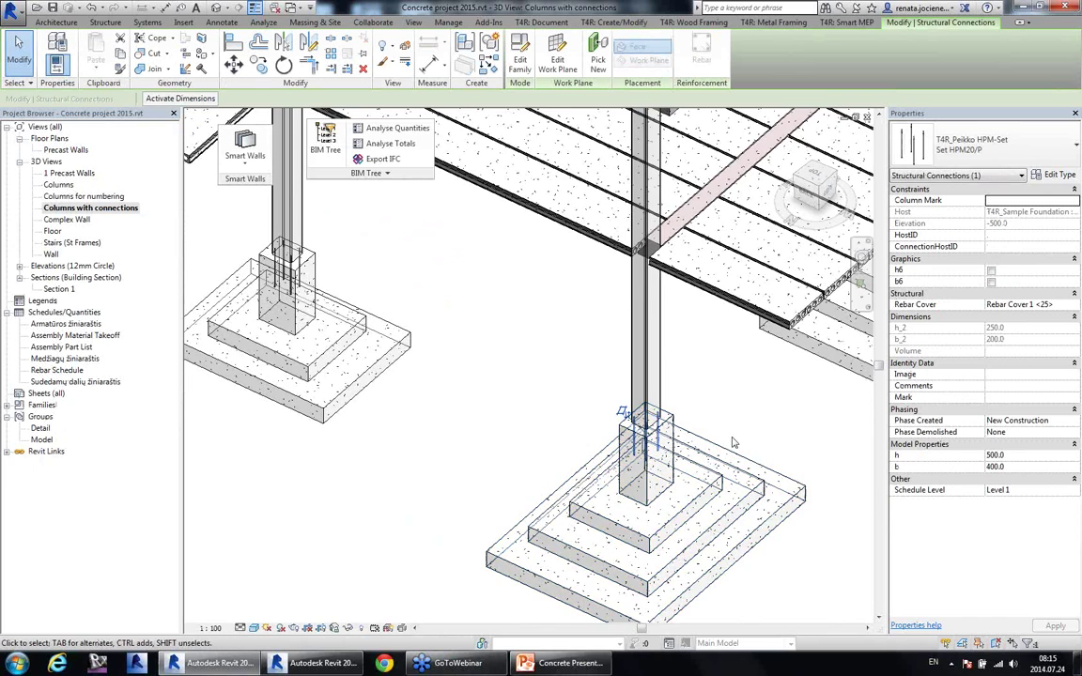
pyautogui.scroll(2, 687, 429)
pyautogui.moveTo(687, 430)
pyautogui.keyDown('shift'); pyautogui.mouseDown(button='middle')
pyautogui.moveTo(664, 470)
pyautogui.moveTo(692, 438)
pyautogui.mouseUp(button='middle'); pyautogui.keyUp('shift')
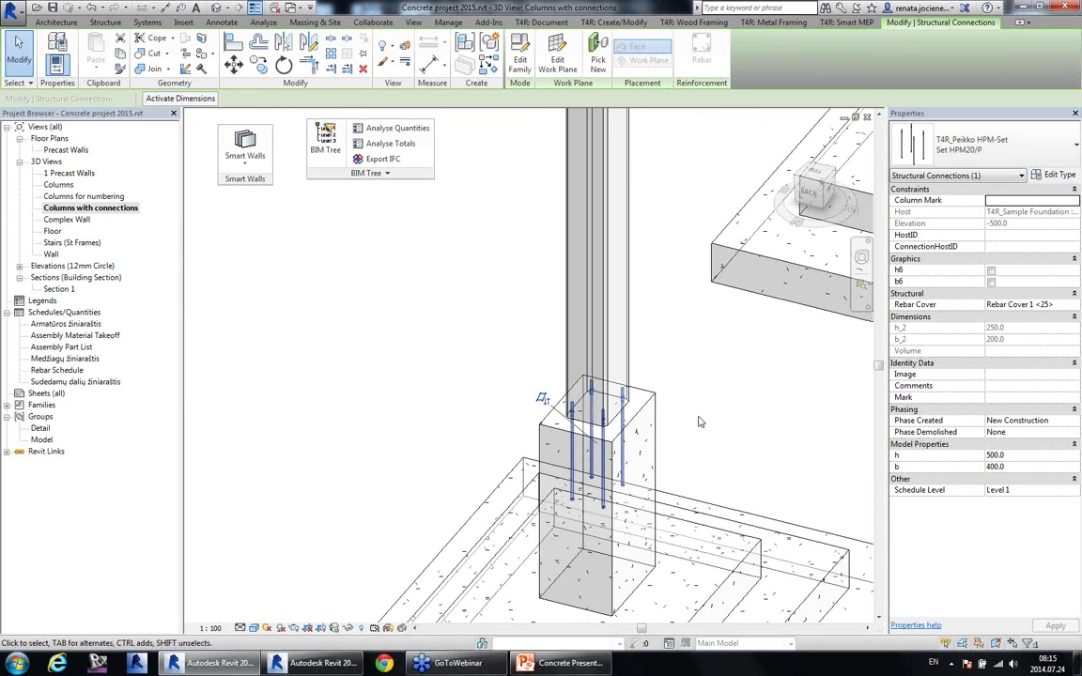
pyautogui.scroll(-1, 715, 441)
pyautogui.scroll(-2, 716, 444)
pyautogui.moveTo(475, 394); pyautogui.dragTo(516, 394, button='middle')
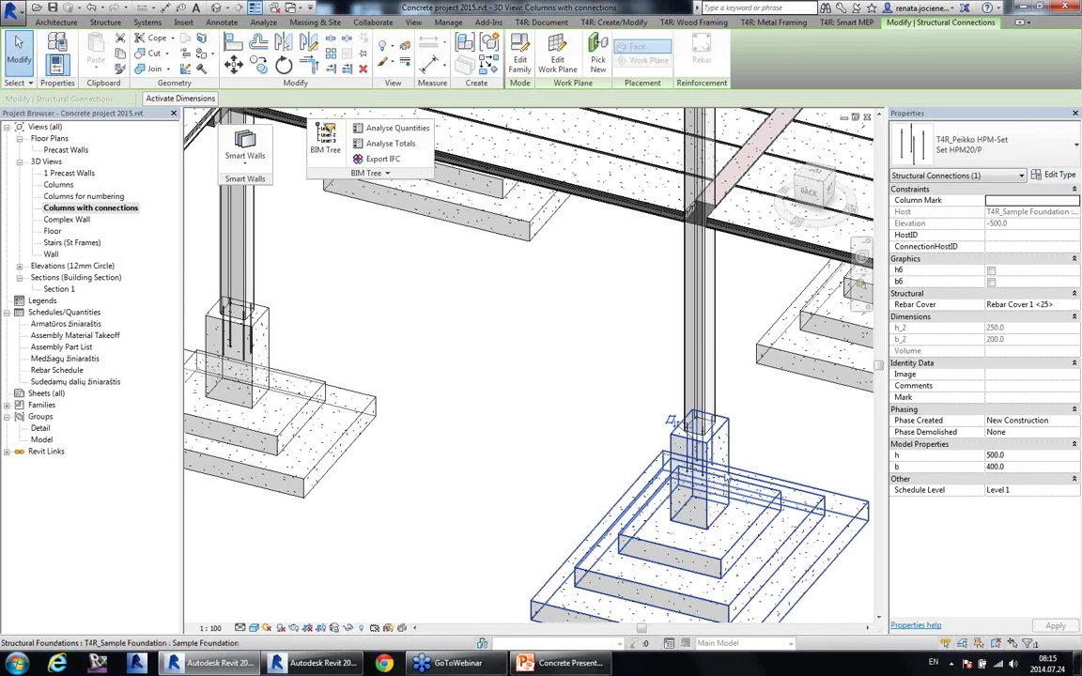
# Step: Check the h and b dimensions in the nearest foundation's properties, and deselect it
pyautogui.click(758, 481)
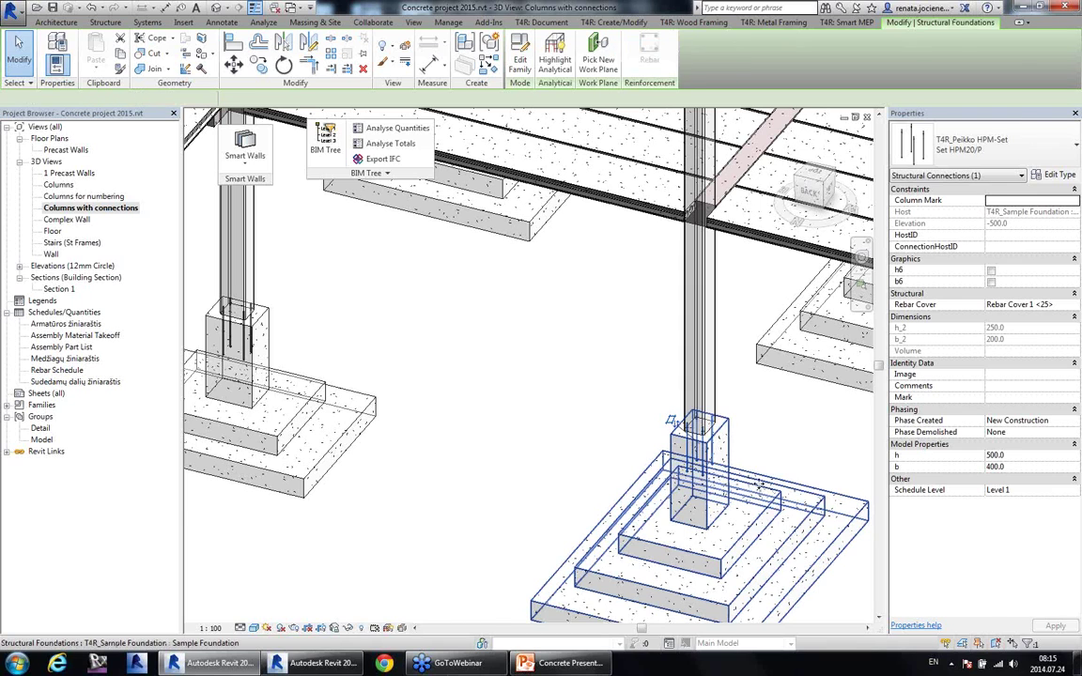
pyautogui.scroll(-5, 910, 437)
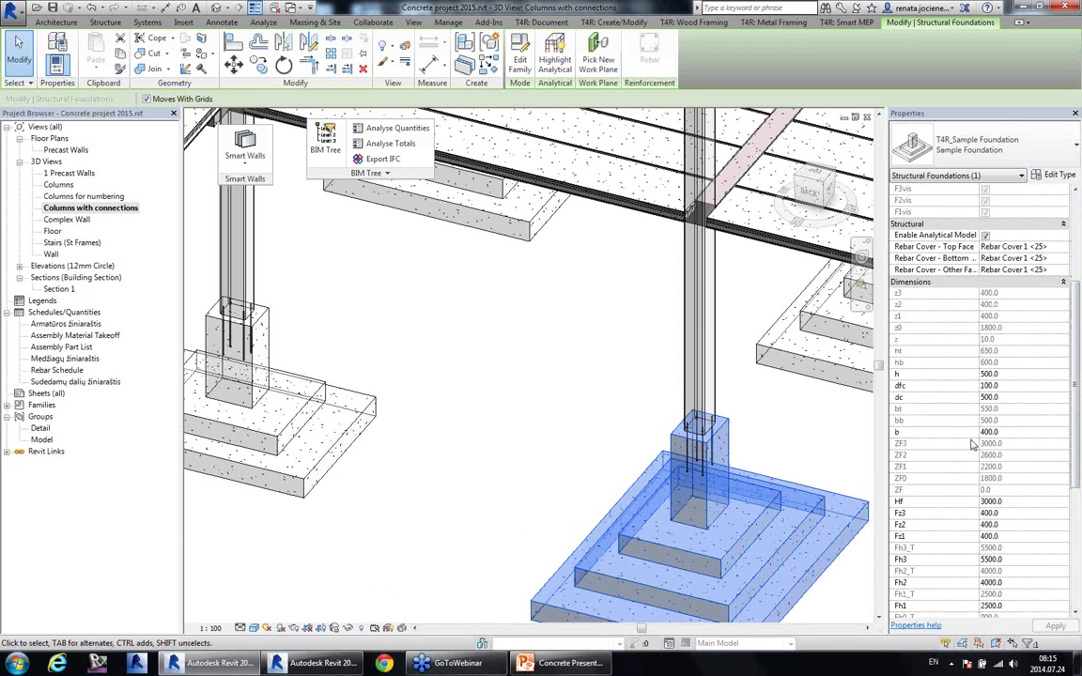
pyautogui.scroll(5, 1077, 440)
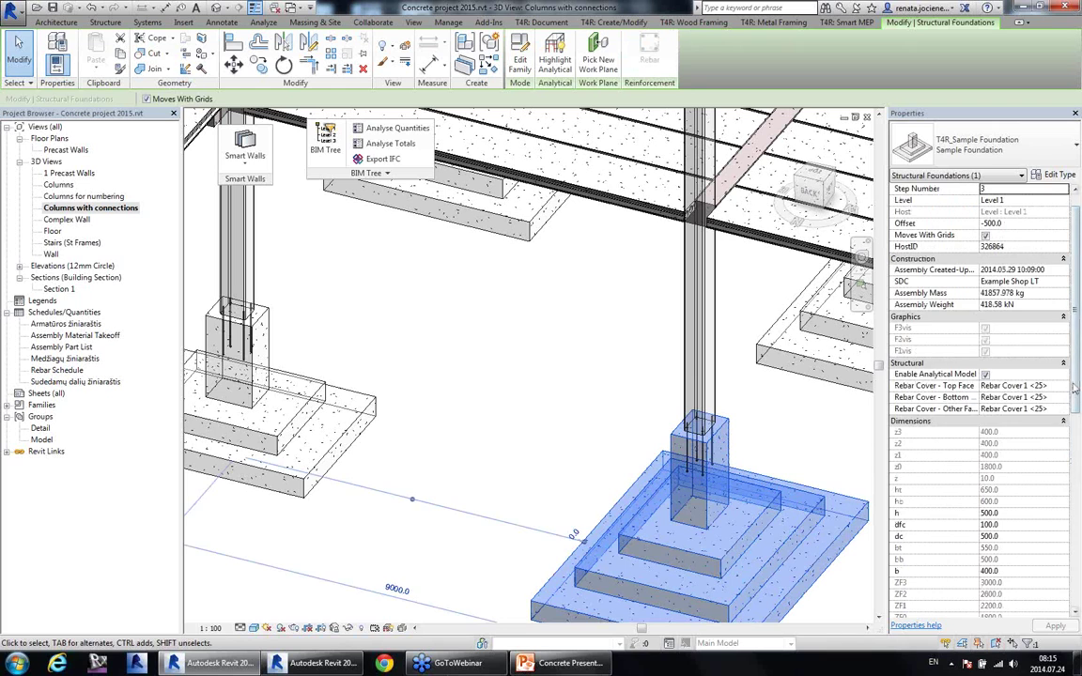
pyautogui.moveTo(1078, 397); pyautogui.dragTo(1077, 432)
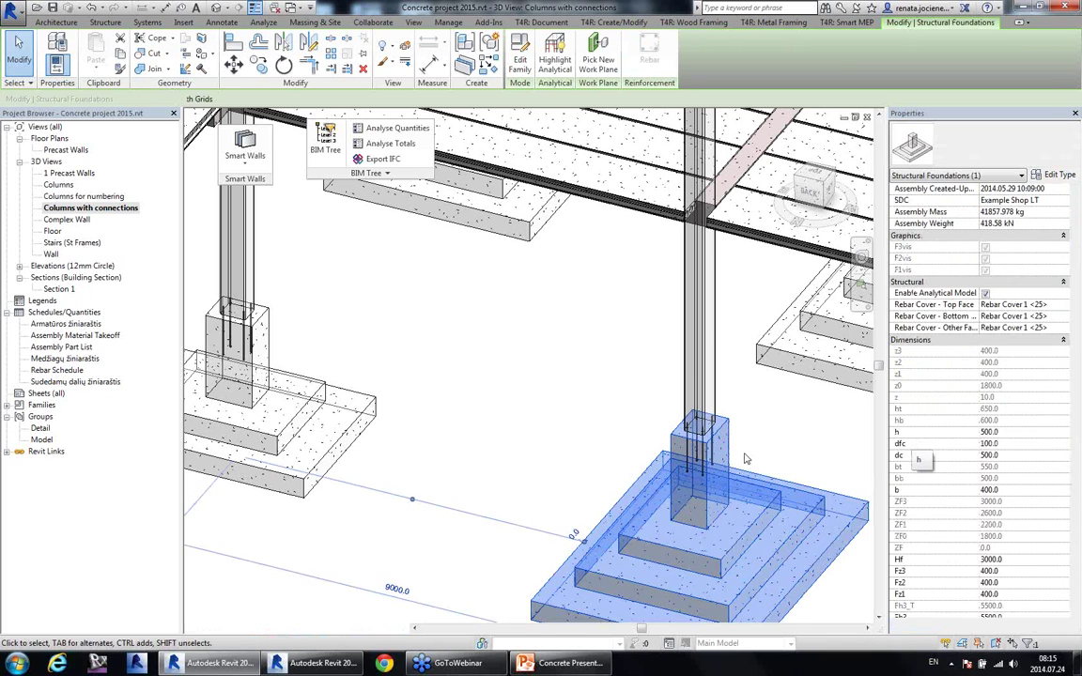
pyautogui.click(746, 459)
# Step: Check the h and b model properties of the anchor set in the nearest foundation, and deselect it
pyautogui.scroll(2, 722, 450)
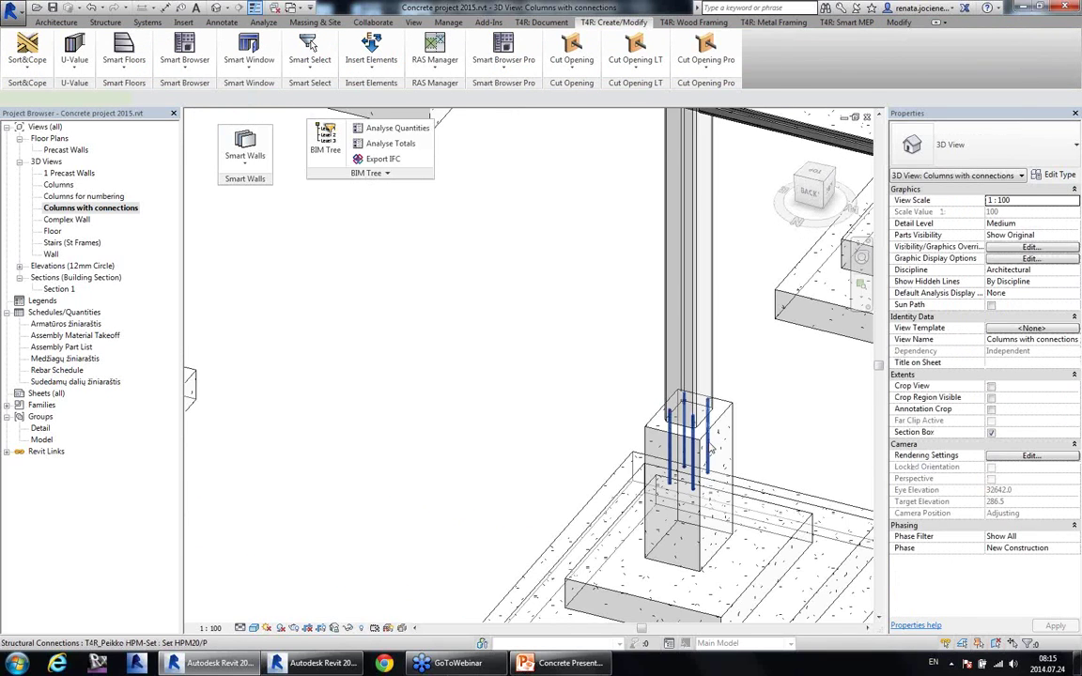
pyautogui.click(709, 443)
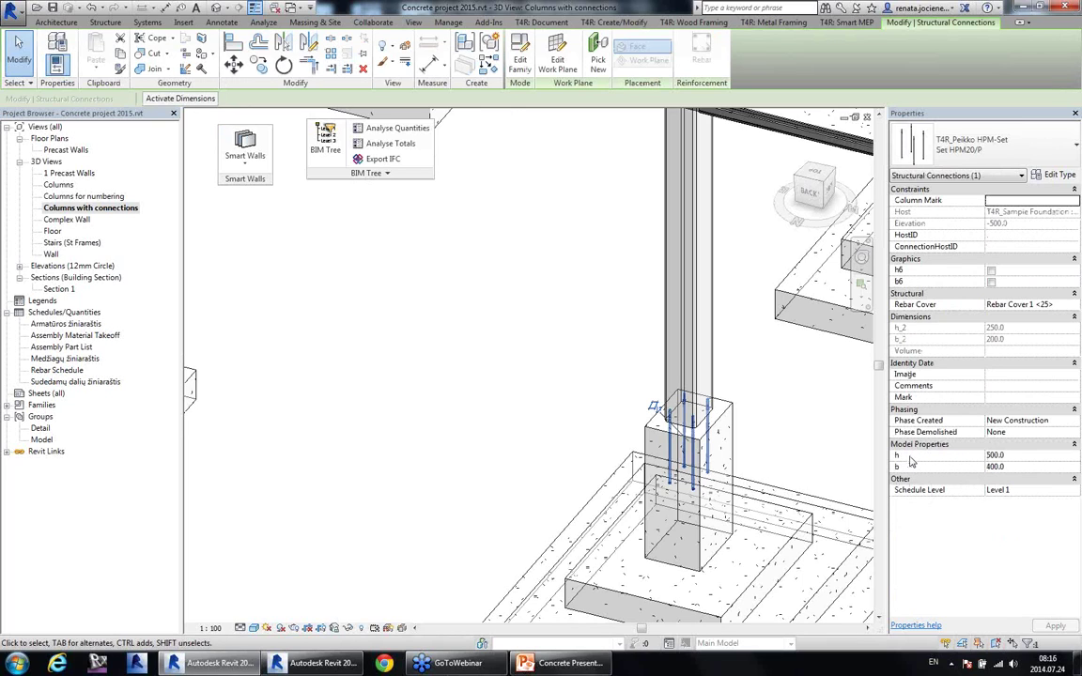
pyautogui.click(798, 420)
# Step: Check the b and h dimensions in the type properties of the precast column above the anchor set, and deselect the column
pyautogui.click(712, 365)
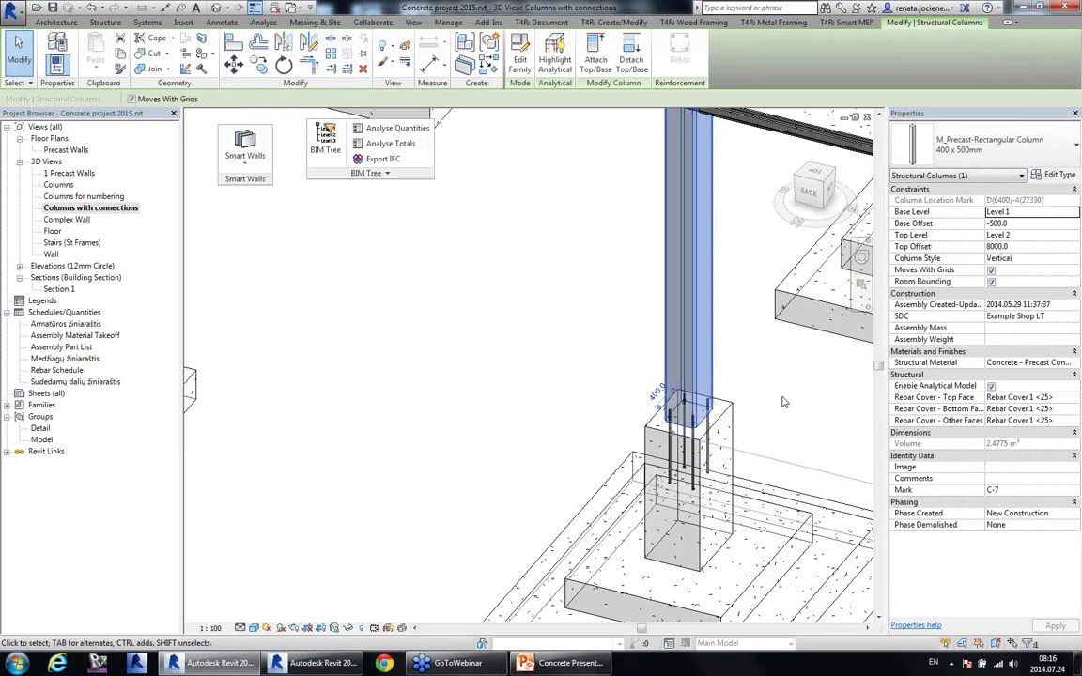
pyautogui.moveTo(780, 404); pyautogui.dragTo(763, 471, button='middle')
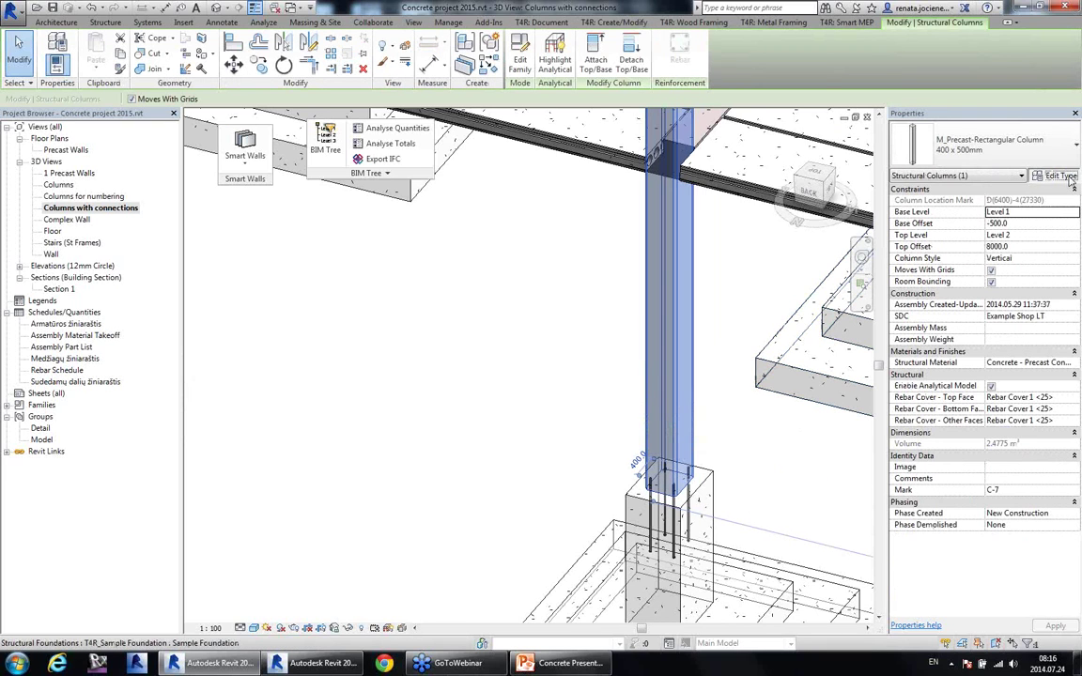
pyautogui.click(1059, 176)
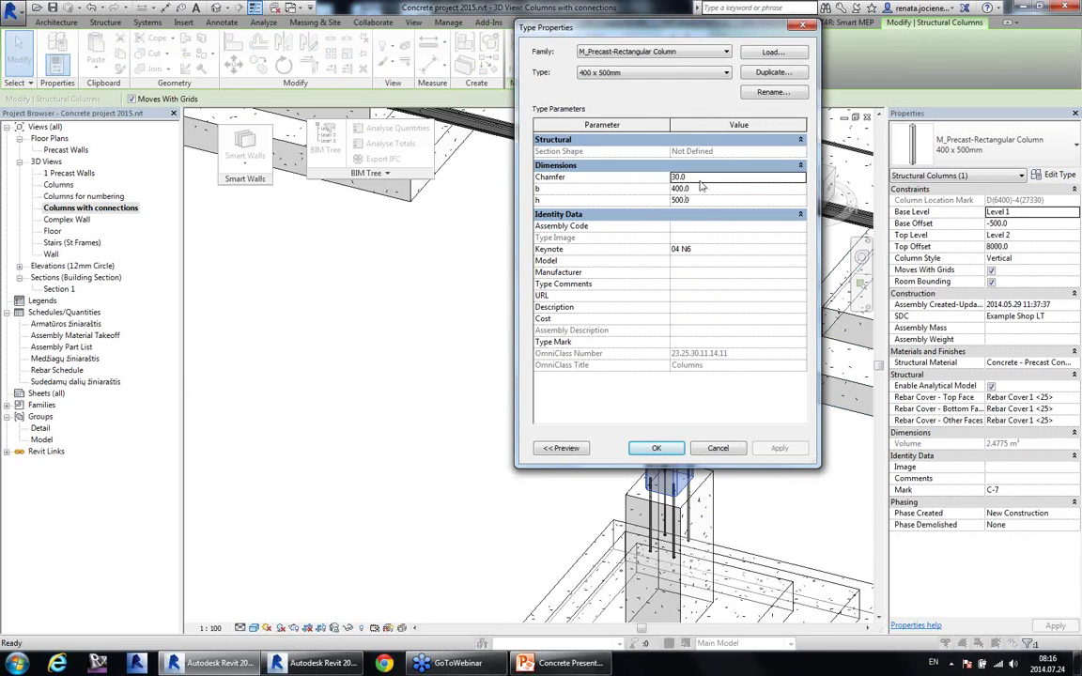
pyautogui.click(657, 449)
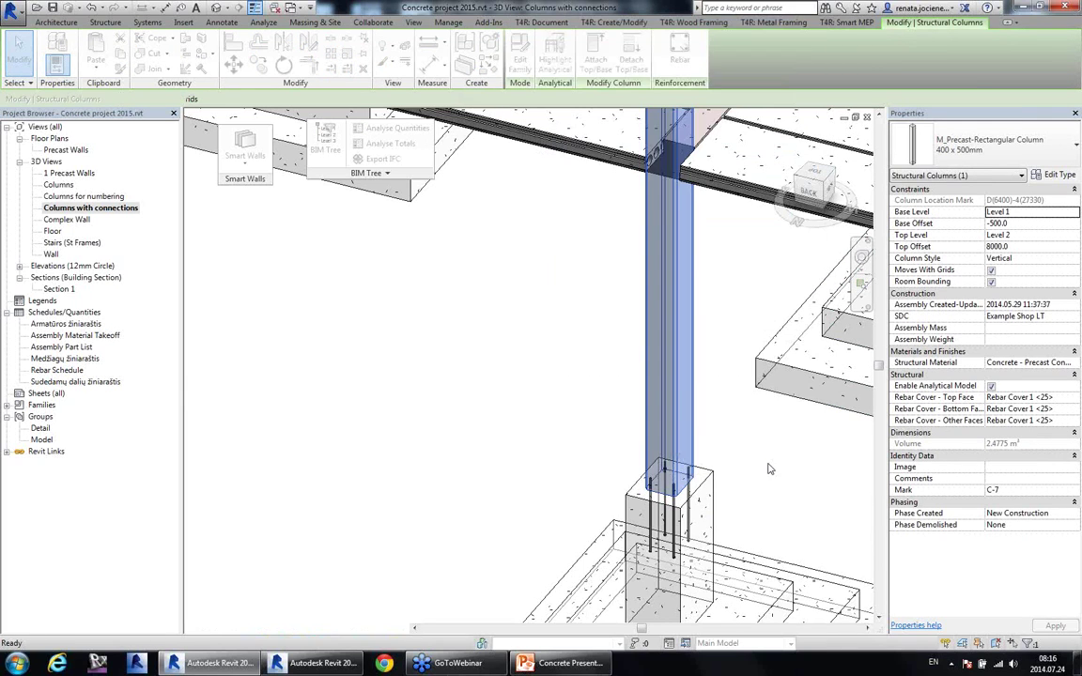
pyautogui.click(587, 414)
# Step: Reselect the anchor set at the column base and compare its h and b values with the column's section dimensions
pyautogui.moveTo(575, 399); pyautogui.dragTo(581, 427, button='middle')
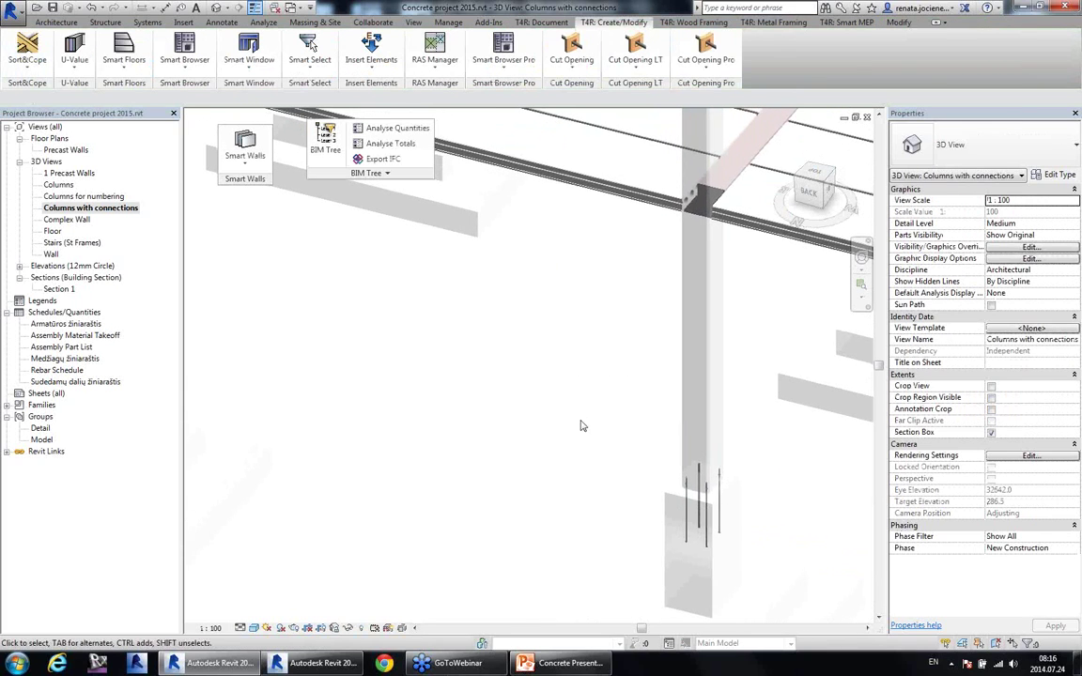
pyautogui.click(721, 504)
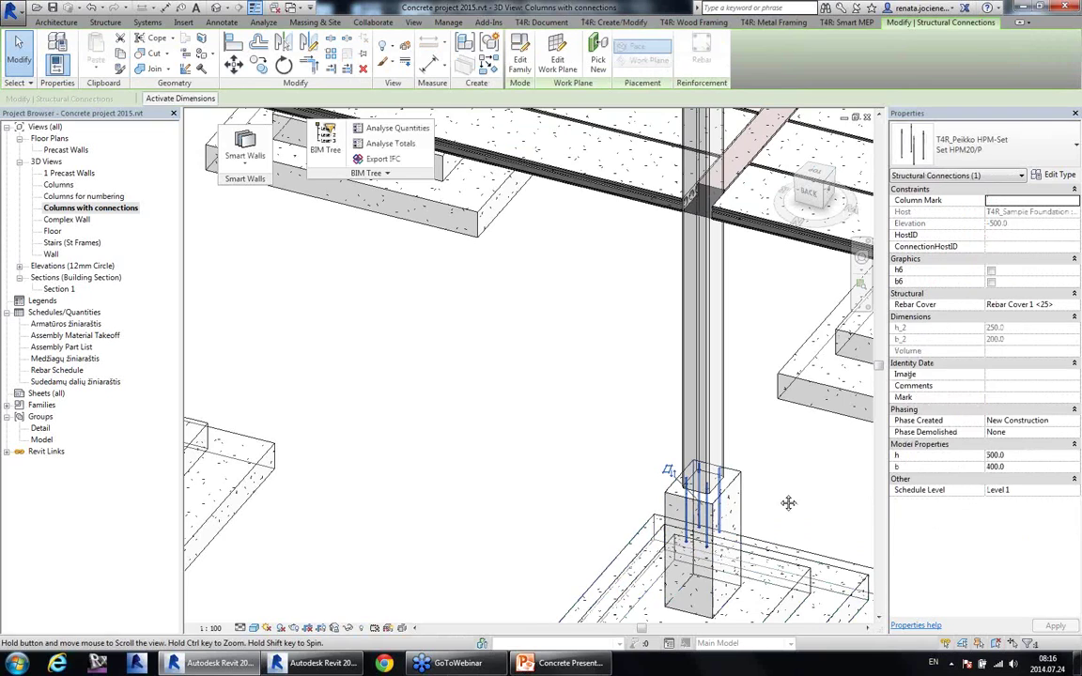
pyautogui.keyDown('shift'); pyautogui.moveTo(719, 503); pyautogui.dragTo(783, 473, button='middle'); pyautogui.keyUp('shift')
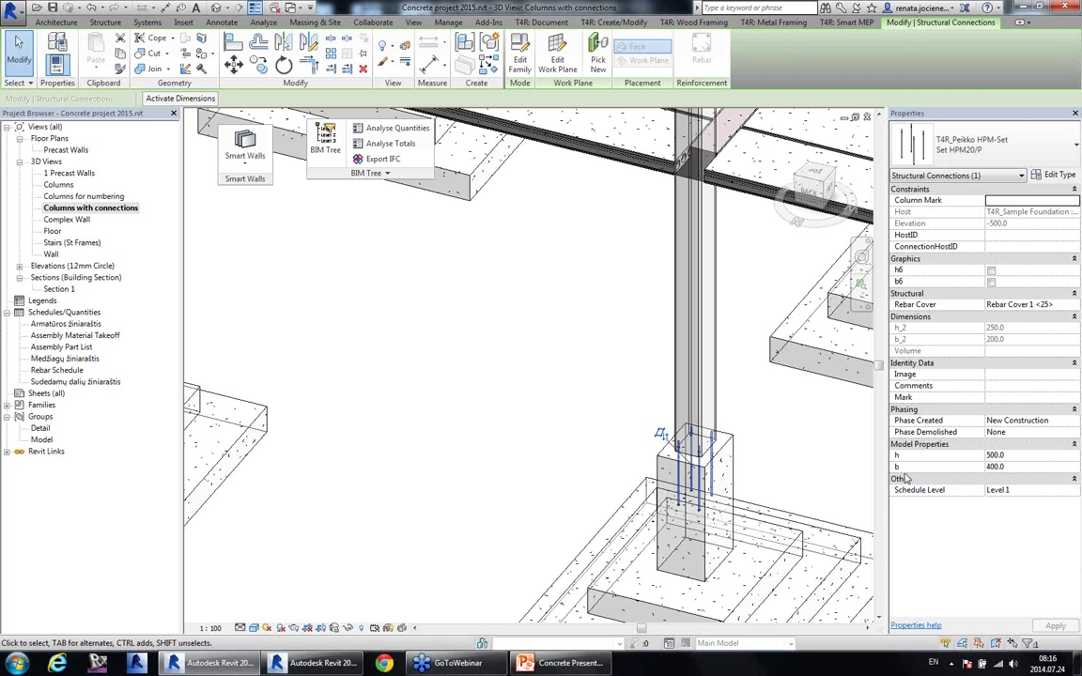
# Step: Deselect the anchor set, open the BIM Tree data for the structural columns, and list the M_Precast-Rectangular Column family
pyautogui.press('Escape')
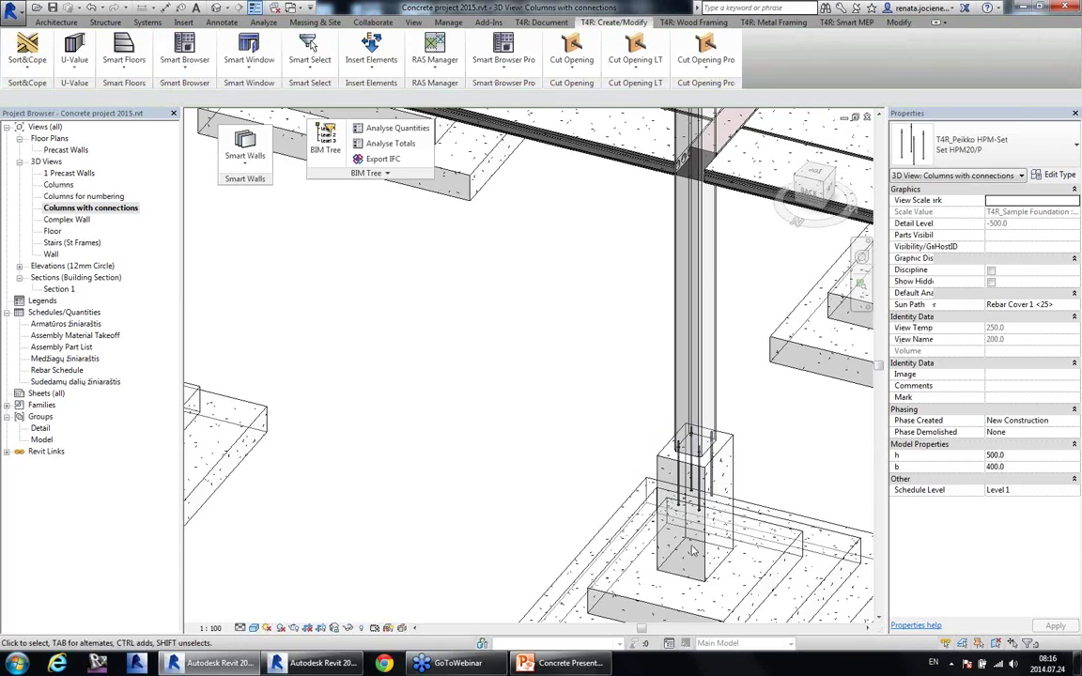
pyautogui.scroll(-3, 695, 445)
pyautogui.click(651, 509)
pyautogui.moveTo(696, 444); pyautogui.dragTo(592, 510, button='middle')
pyautogui.scroll(-2, 616, 487)
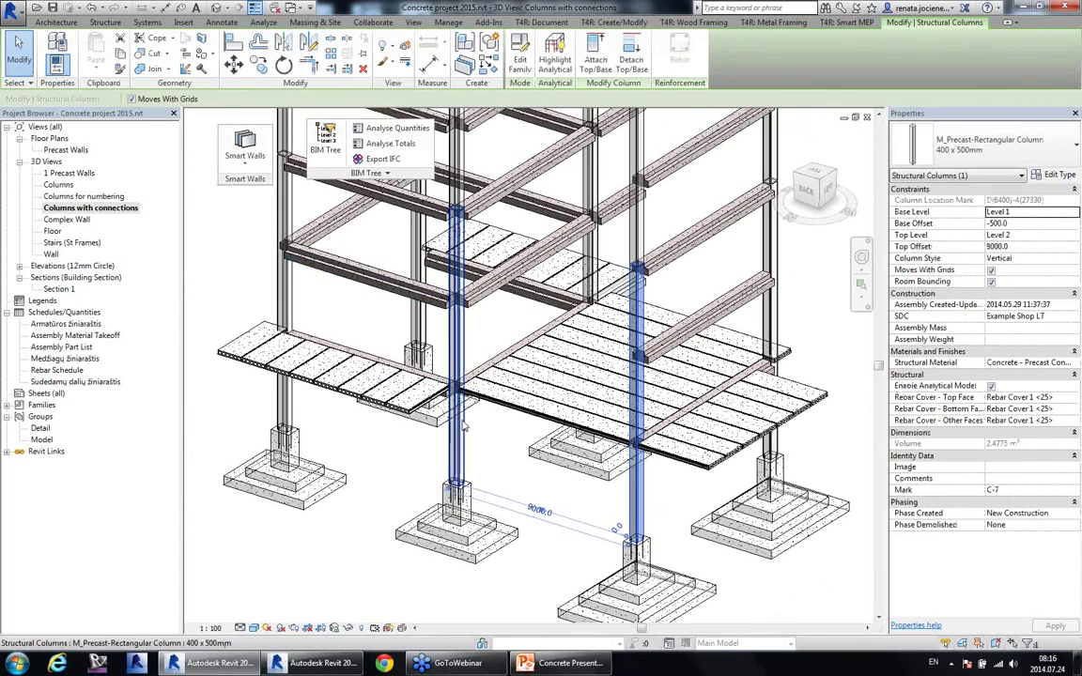
pyautogui.click(325, 139)
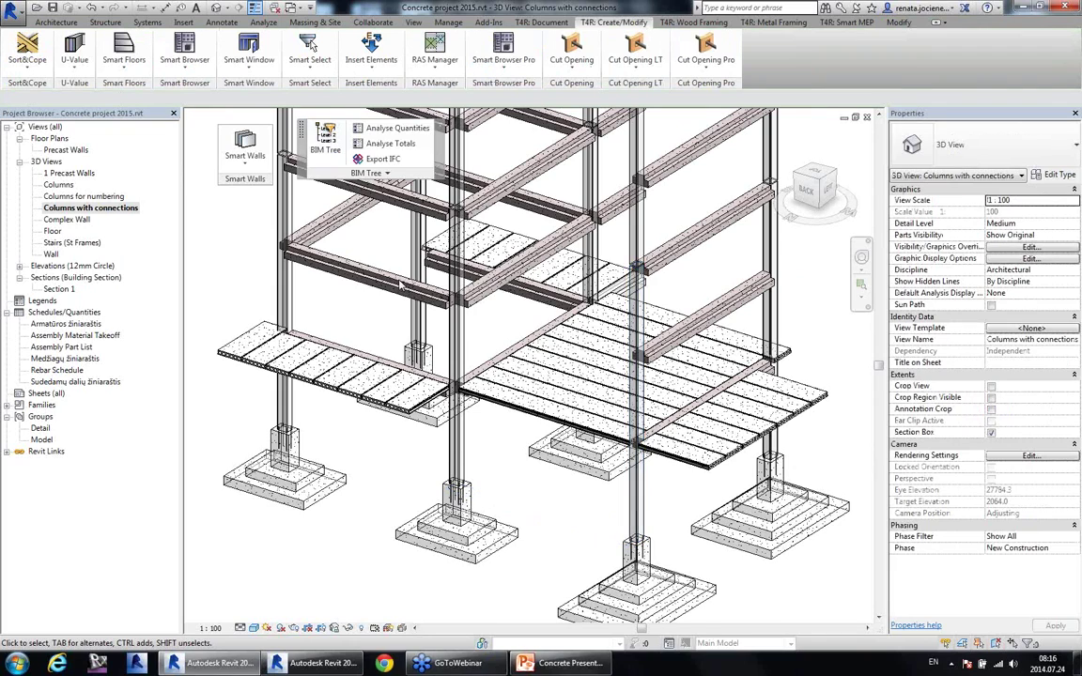
pyautogui.click(141, 286)
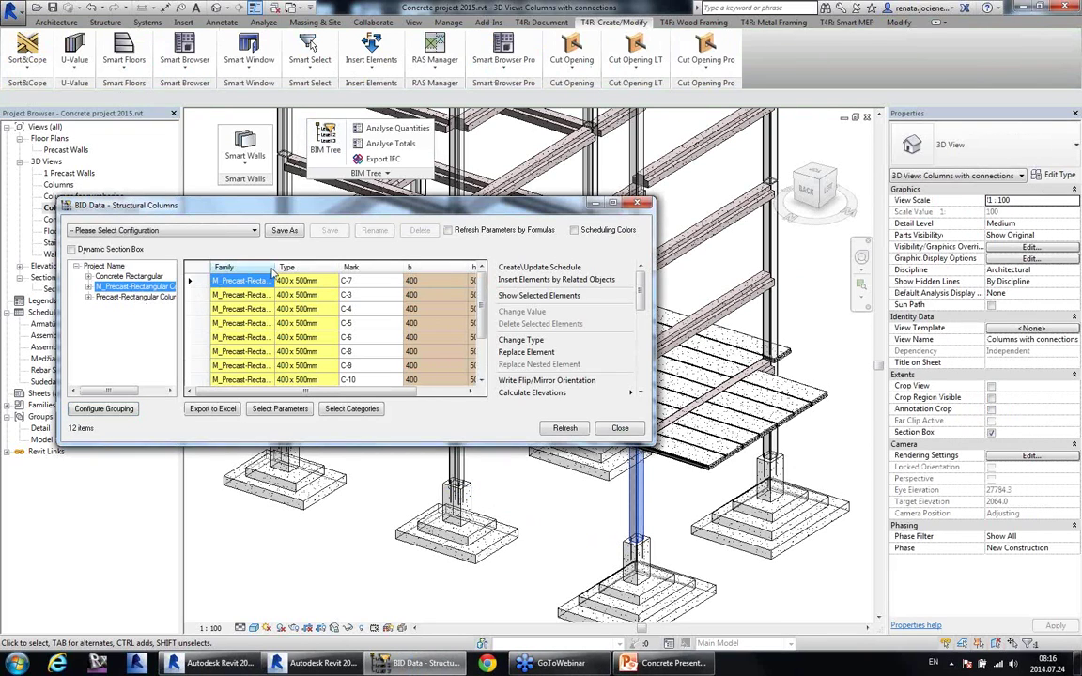
# Step: Select all listed precast rectangular columns and start Insert Elements by Related Objects for them
pyautogui.click(197, 267)
pyautogui.moveTo(376, 205); pyautogui.dragTo(389, 373)
pyautogui.moveTo(432, 421); pyautogui.dragTo(432, 257)
pyautogui.click(317, 342)
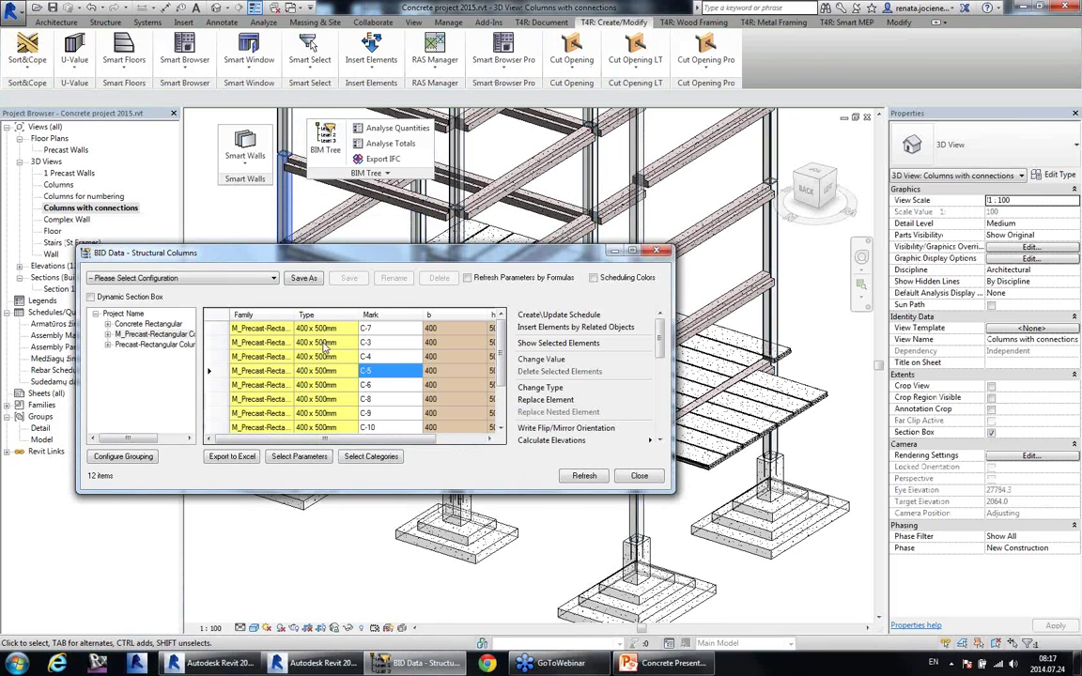
pyautogui.click(540, 330)
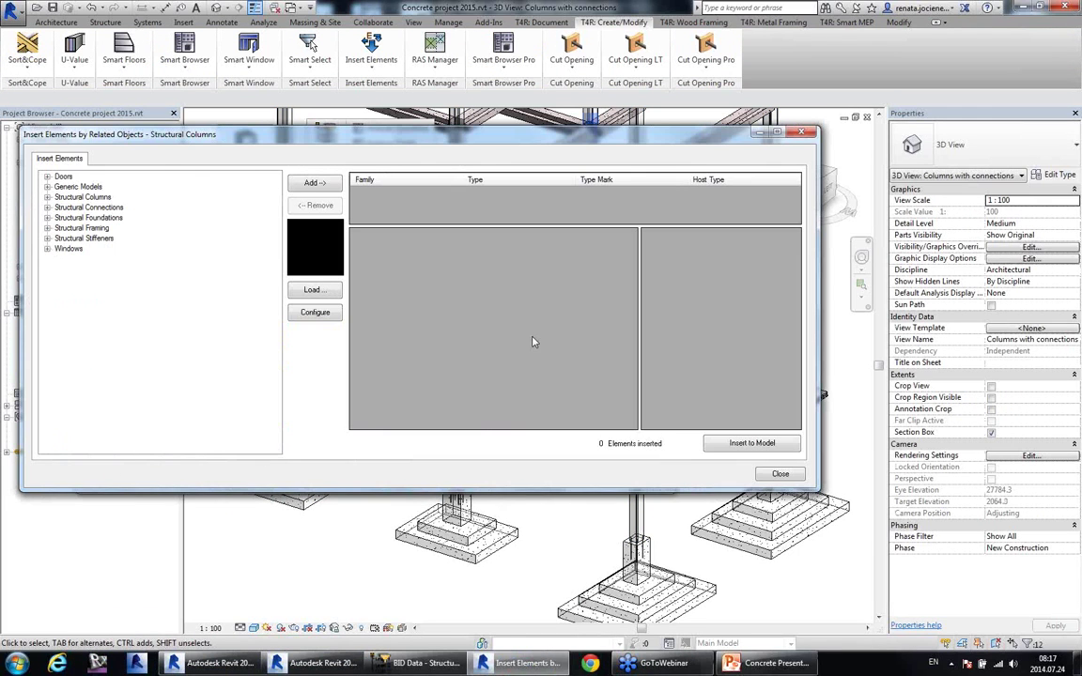
# Step: Add the T4R_Peikko HPM-Set connection, type Set HPM20/P, to the elements for insertion
pyautogui.doubleClick(111, 211)
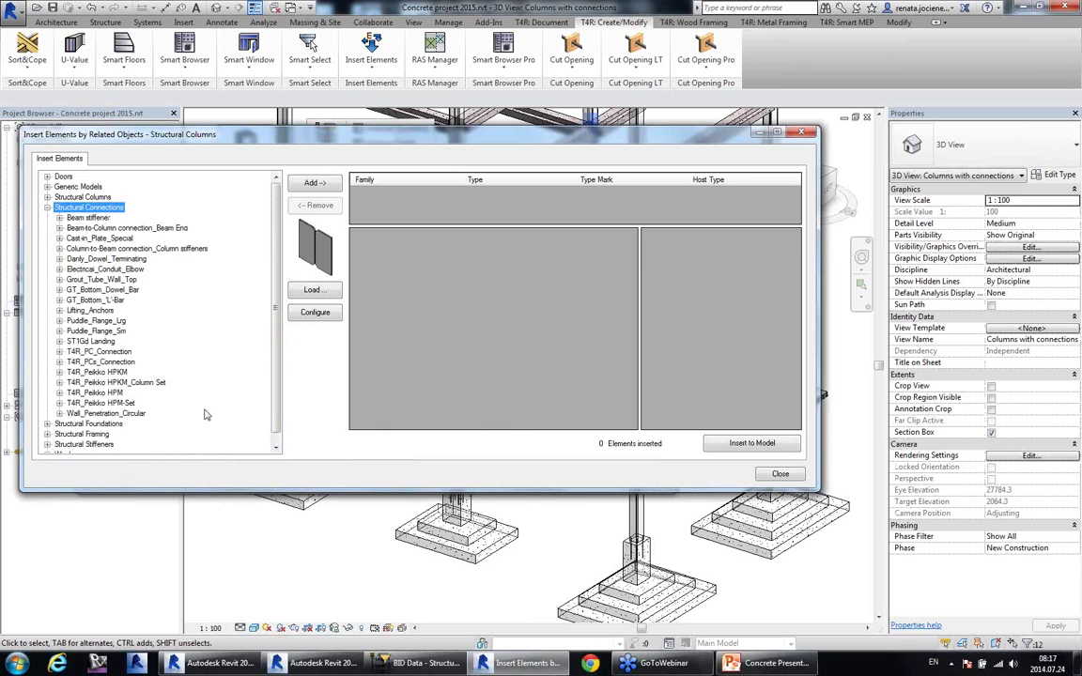
pyautogui.doubleClick(100, 403)
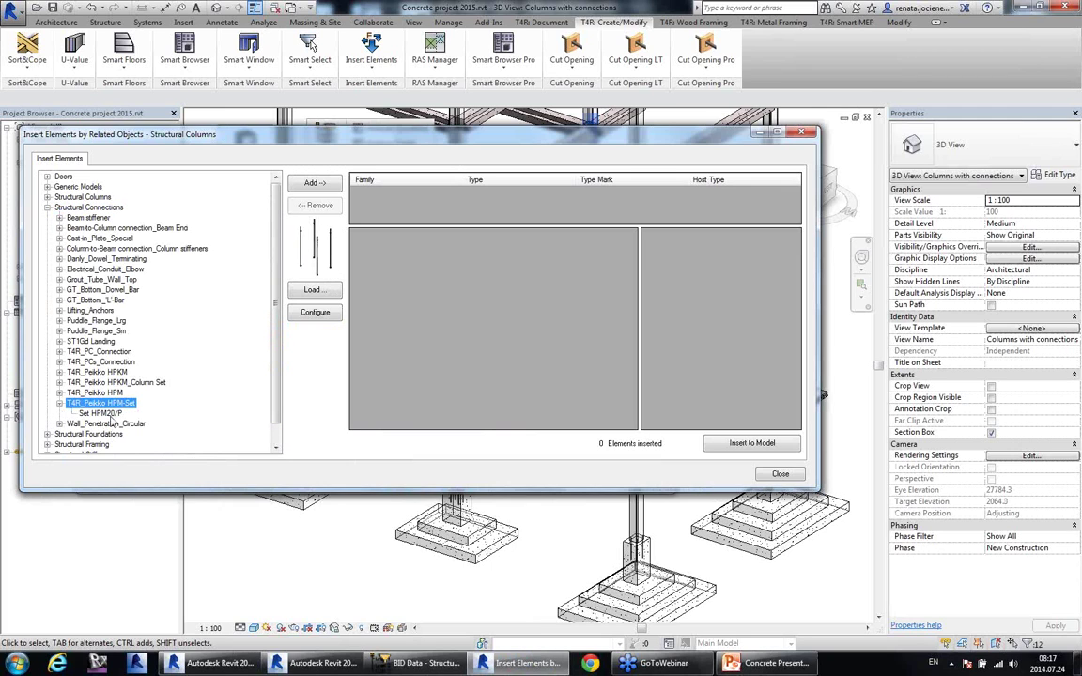
pyautogui.click(100, 414)
pyautogui.click(315, 182)
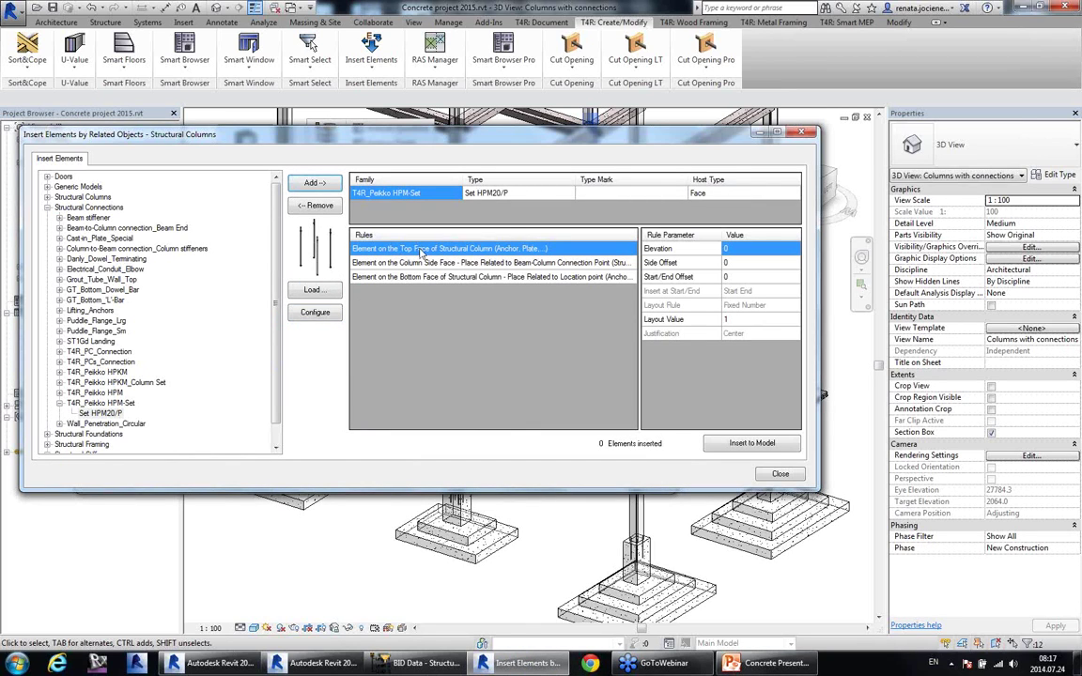
# Step: Add T4R_Peikko HPKM_Column Set, type Set HPKM20, with the rule placing it on the bottom face of the structural column
pyautogui.doubleClick(160, 387)
pyautogui.click(112, 396)
pyautogui.click(315, 182)
pyautogui.click(408, 278)
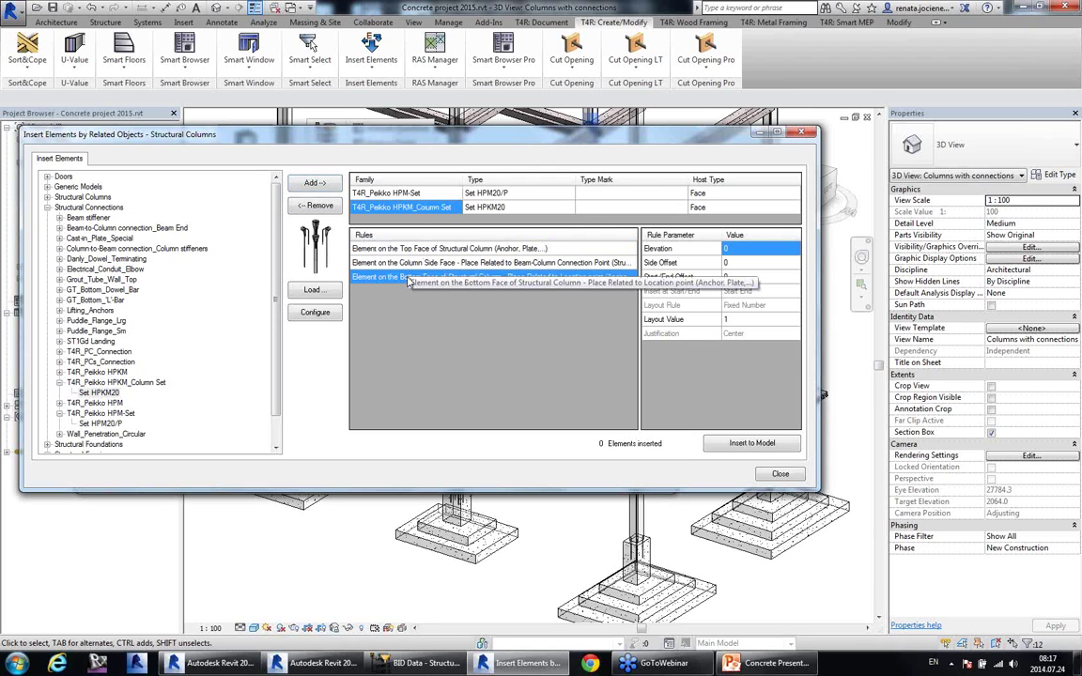
# Step: Add T4R_PCs_Connection, type PCs 3, with the column side face rule at beam-column connection points, and review the element list
pyautogui.click(105, 352)
pyautogui.click(105, 362)
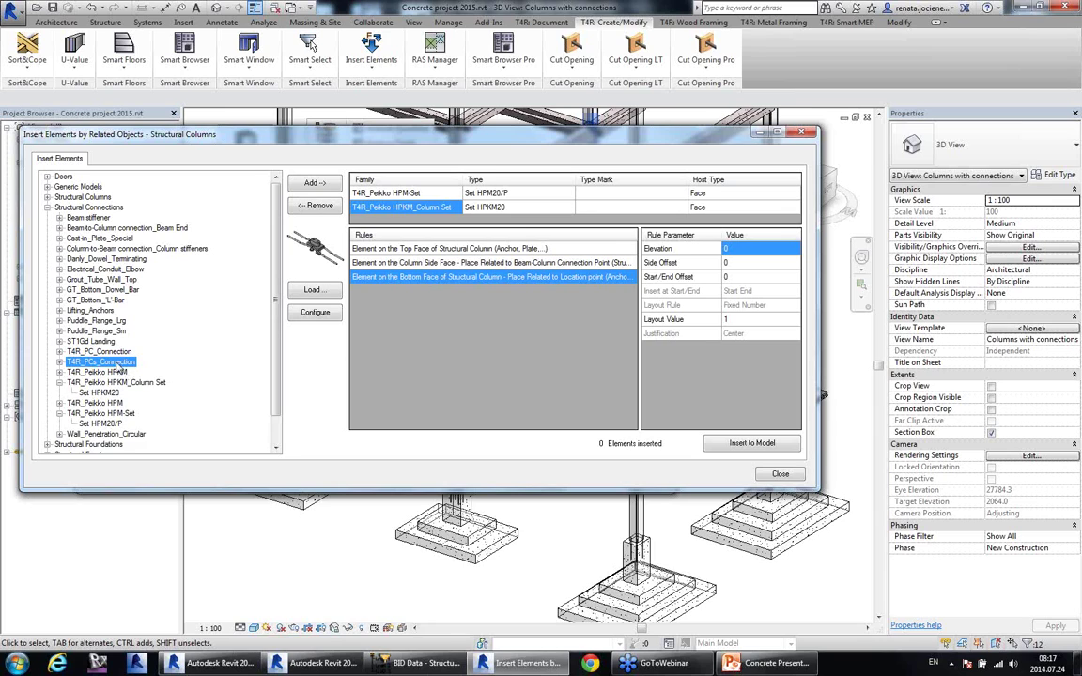
pyautogui.doubleClick(117, 363)
pyautogui.click(89, 373)
pyautogui.click(316, 183)
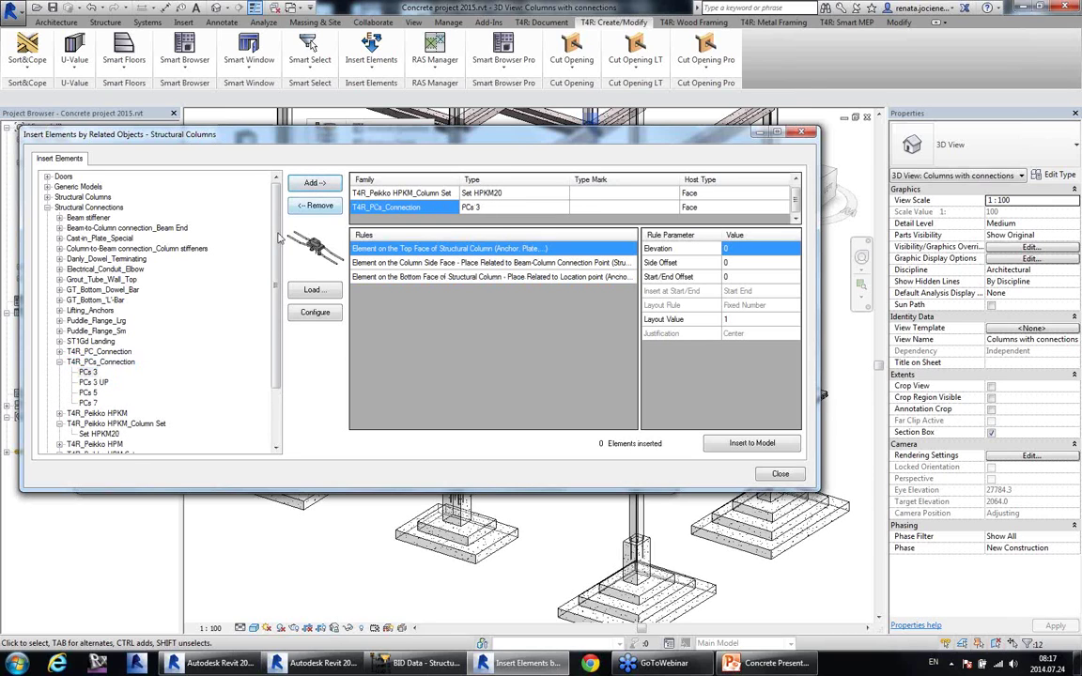
pyautogui.click(399, 263)
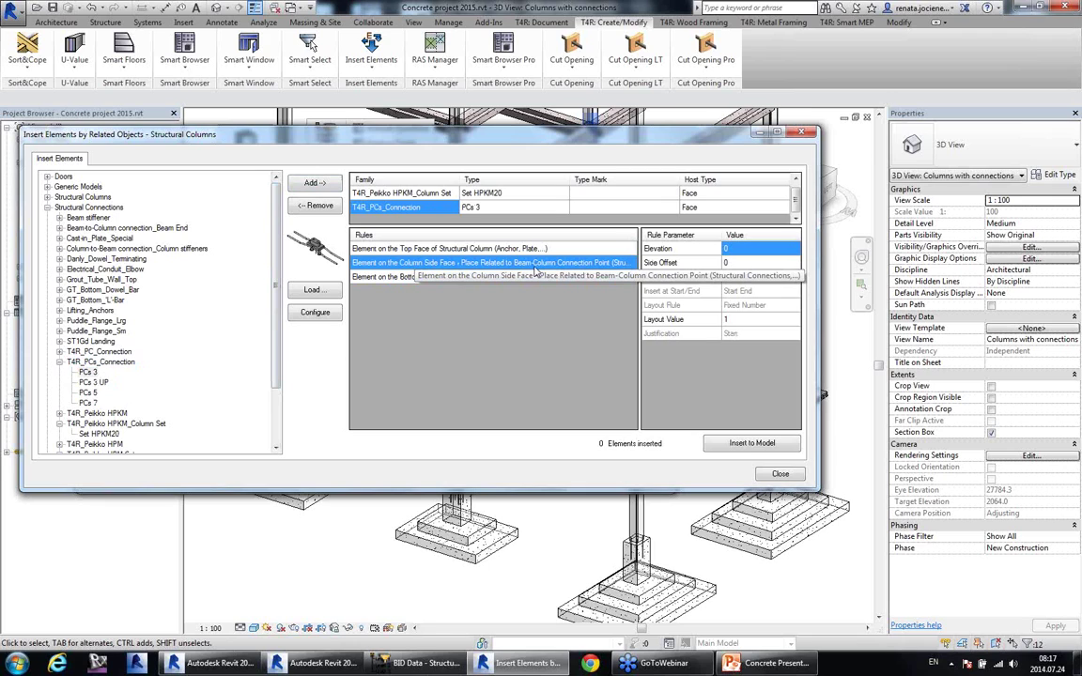
pyautogui.scroll(1, 718, 188)
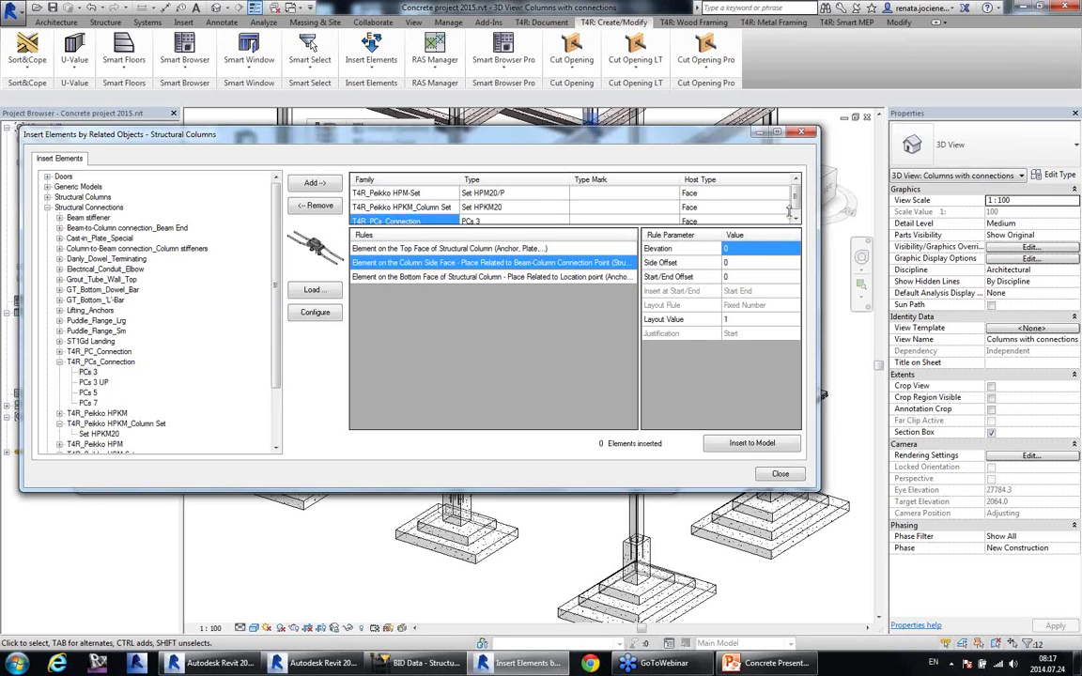
pyautogui.scroll(-1, 720, 193)
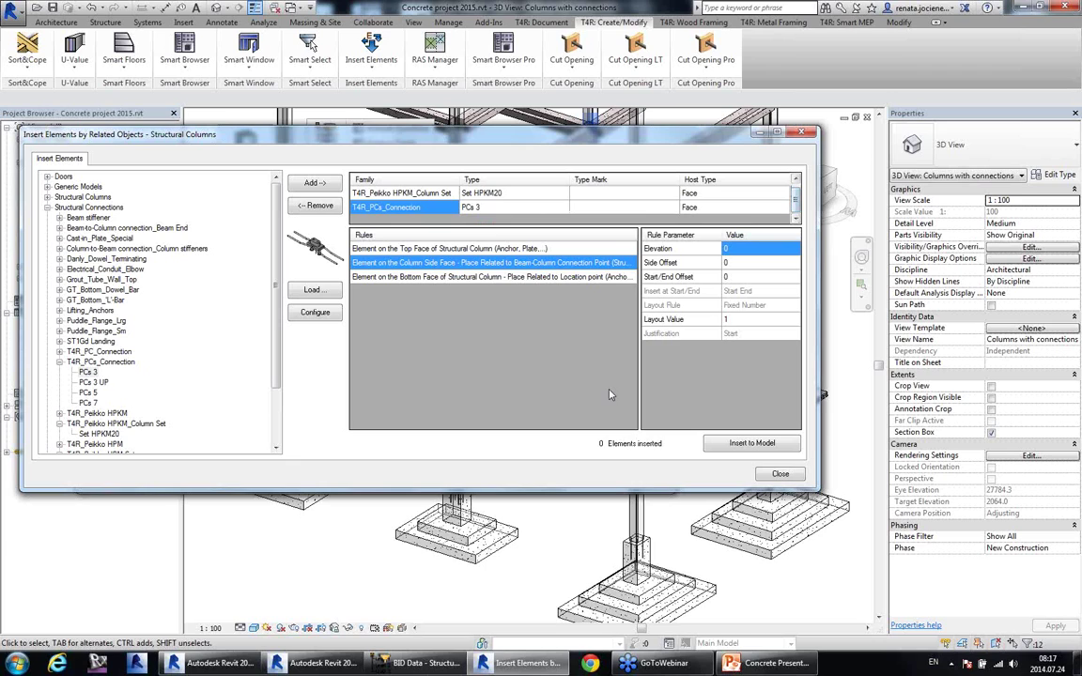
# Step: Insert the configured connections into the model and close the insertion and BIM data dialogs
pyautogui.click(741, 448)
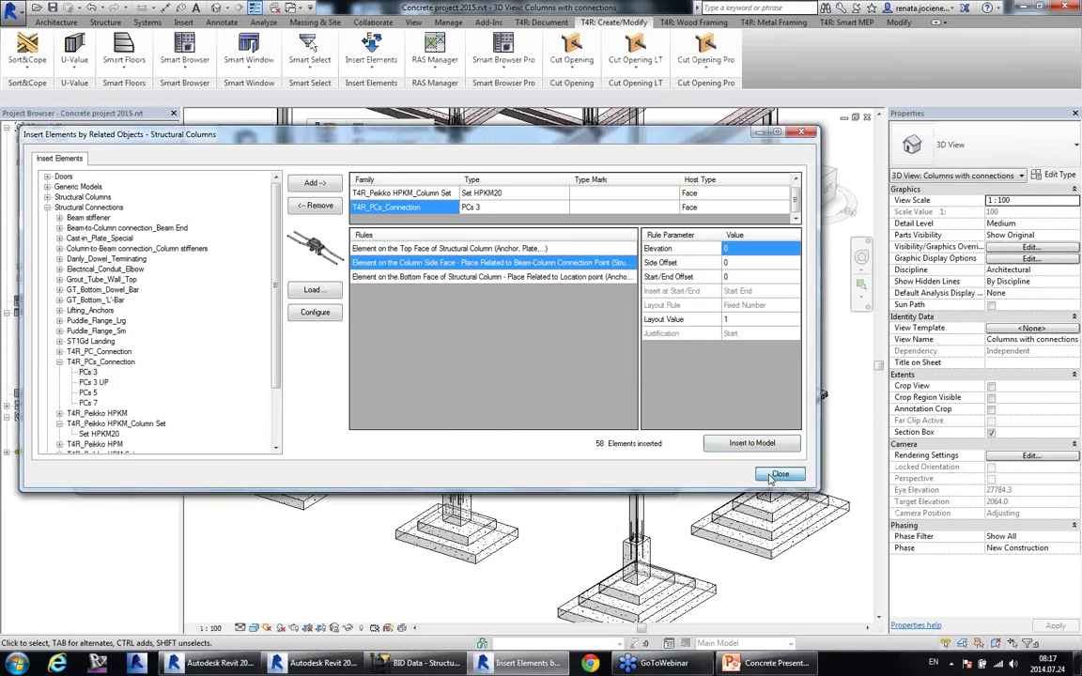
pyautogui.click(778, 475)
pyautogui.click(640, 476)
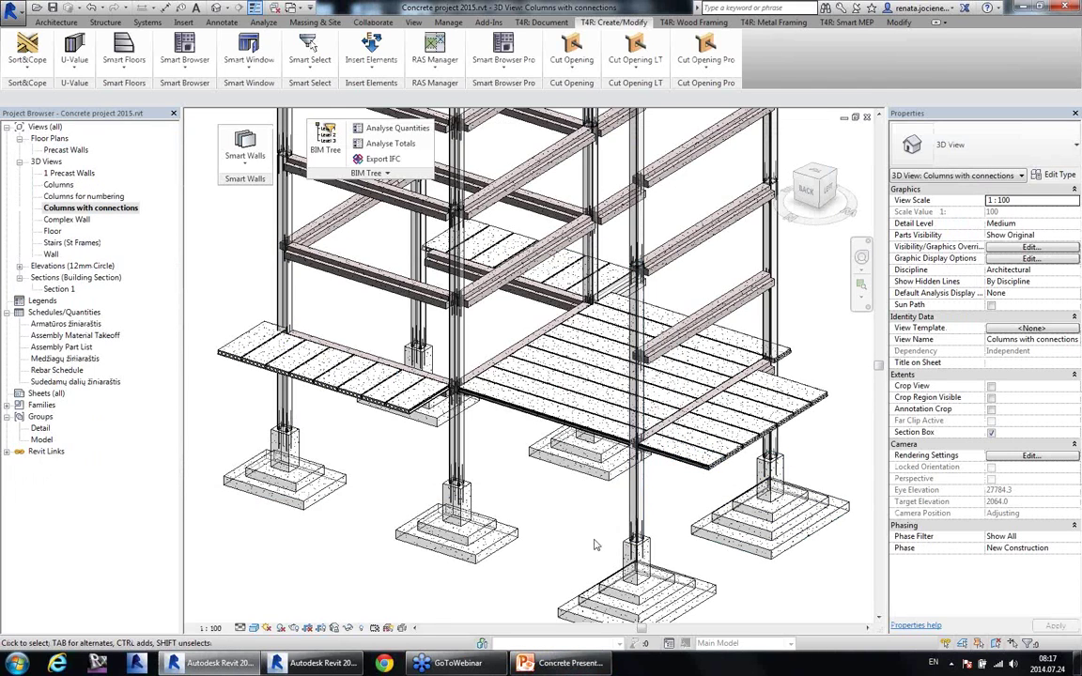
# Step: Inspect the HPKM column set and anchors inserted at the base of the nearest column
pyautogui.scroll(5, 667, 533)
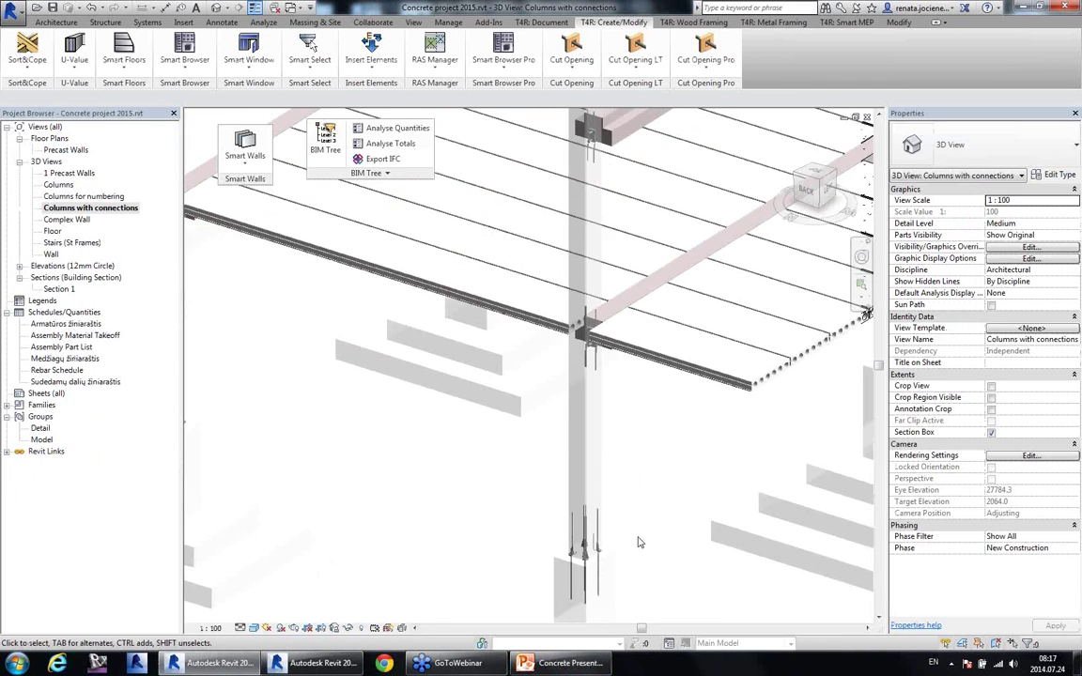
pyautogui.scroll(2, 633, 515)
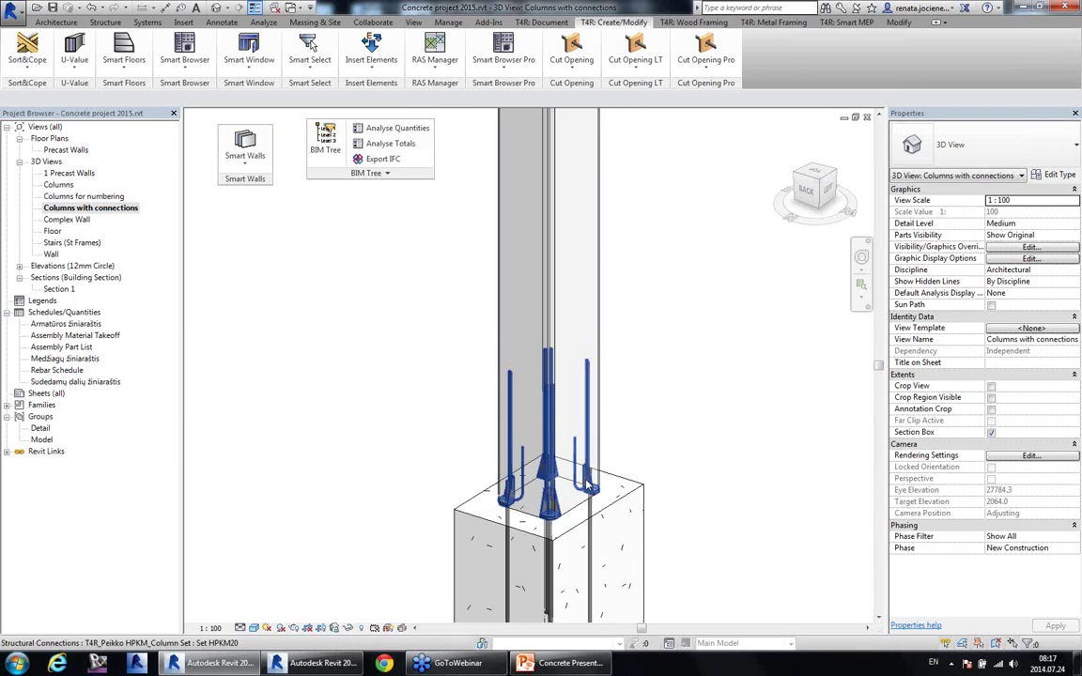
pyautogui.click(601, 518)
pyautogui.scroll(-3, 601, 518)
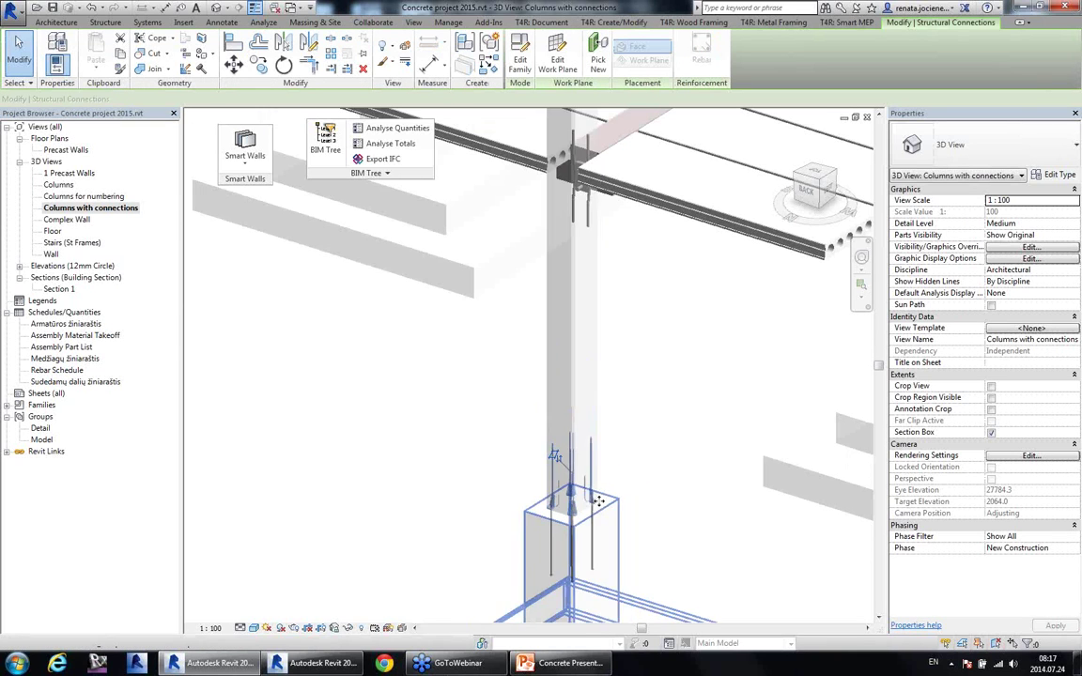
# Step: Inspect the PCs connections where the beams meet the column, check their type and properties, and clear the selection
pyautogui.moveTo(690, 352); pyautogui.dragTo(673, 557, button='middle')
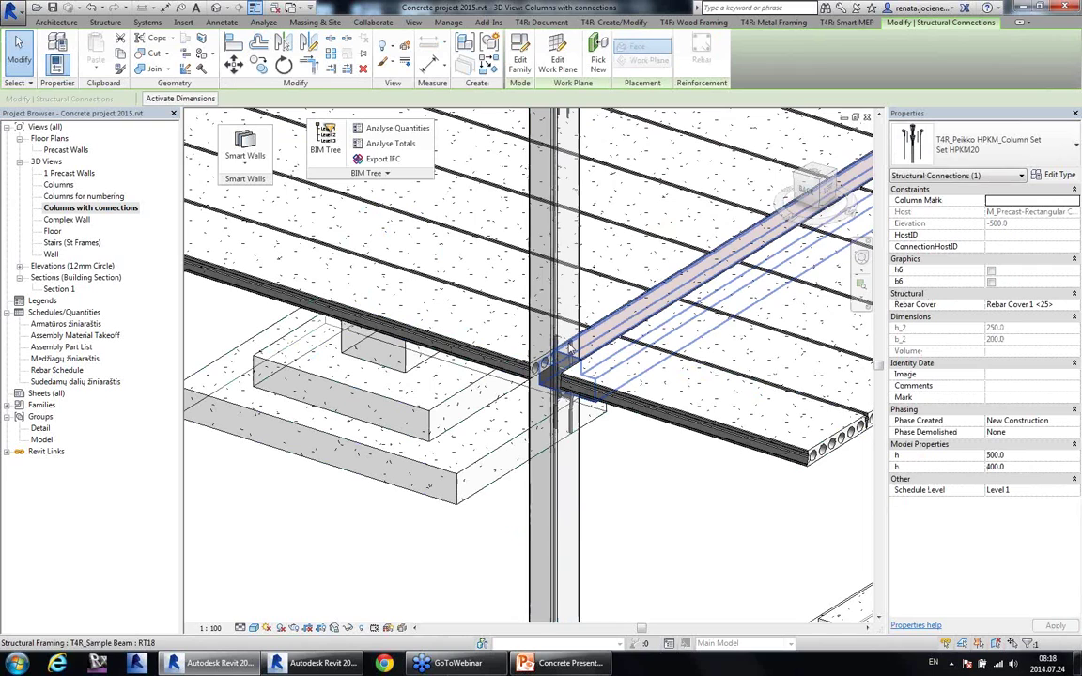
pyautogui.click(598, 370)
pyautogui.keyDown('shift'); pyautogui.moveTo(599, 370); pyautogui.dragTo(564, 404, button='middle'); pyautogui.keyUp('shift')
pyautogui.click(555, 370)
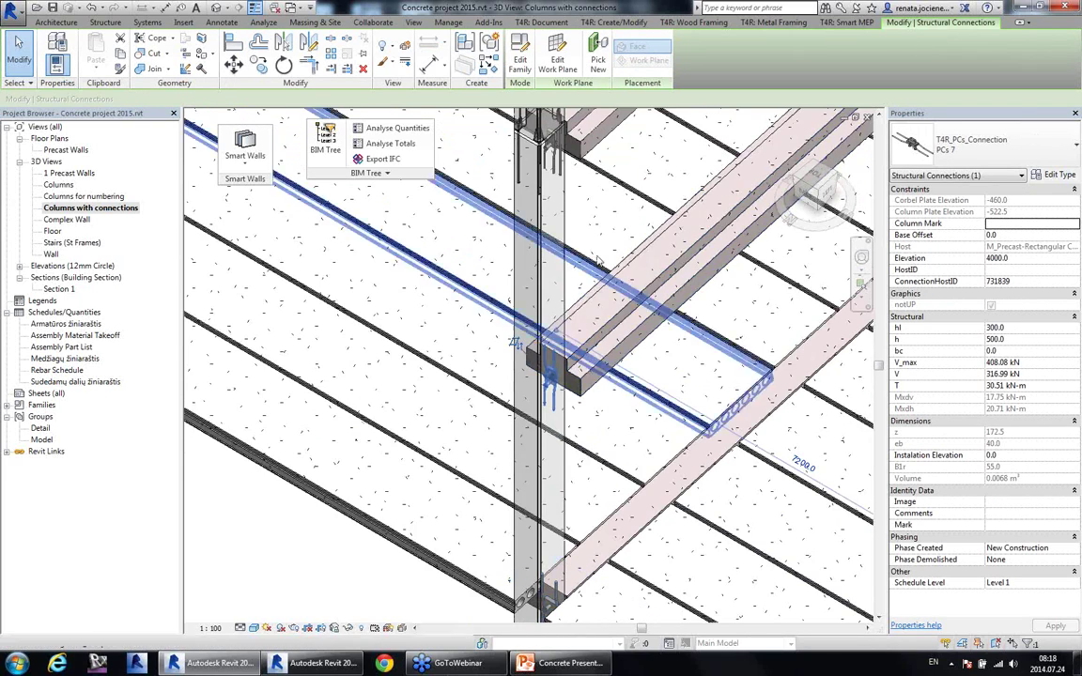
pyautogui.moveTo(608, 373); pyautogui.dragTo(616, 533, button='middle')
pyautogui.keyDown('shift'); pyautogui.moveTo(476, 368); pyautogui.dragTo(535, 242, button='middle'); pyautogui.keyUp('shift')
pyautogui.scroll(-2, 536, 242)
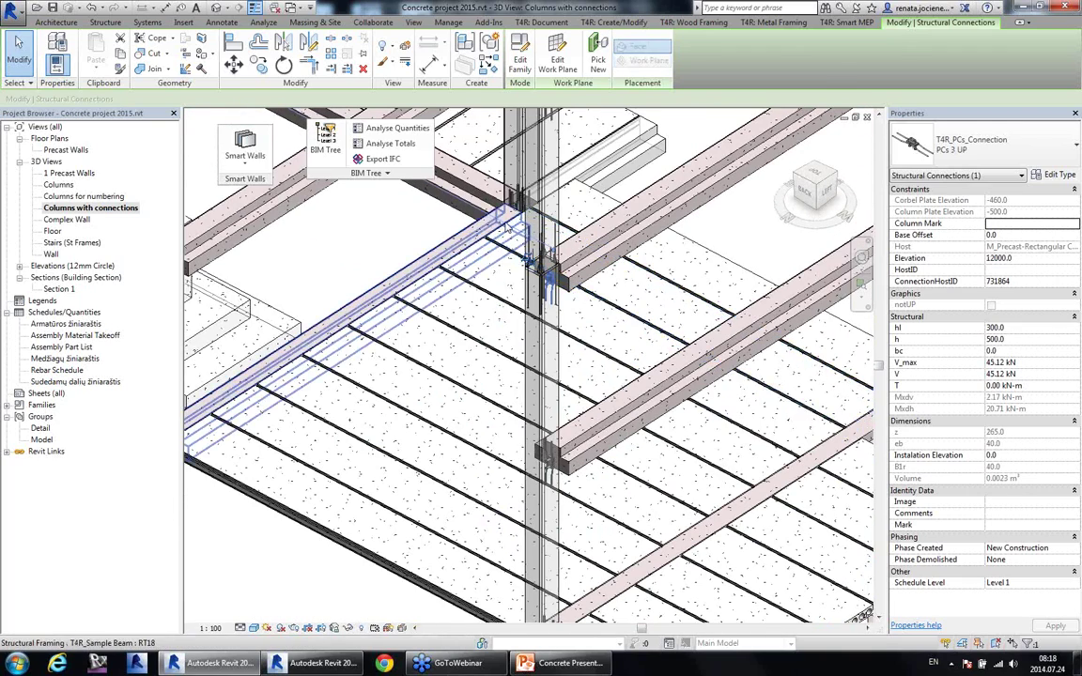
pyautogui.scroll(-2, 515, 254)
pyautogui.click(394, 562)
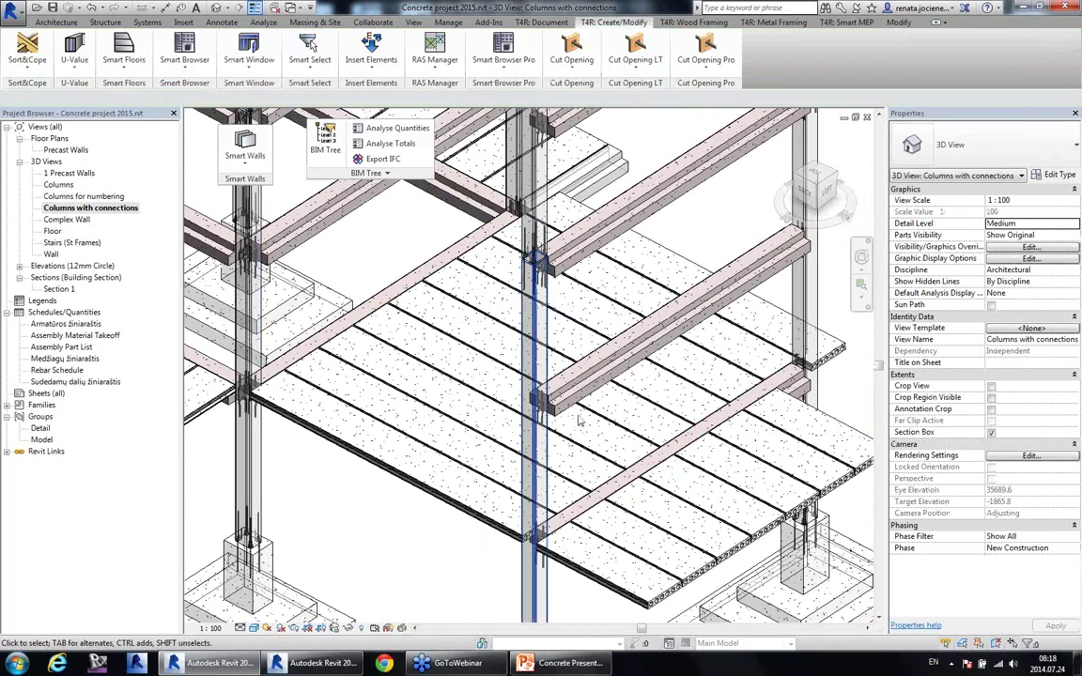
# Step: Select the two parallel RT18 beams framing into the column and open their BIM Tree data
pyautogui.click(564, 395)
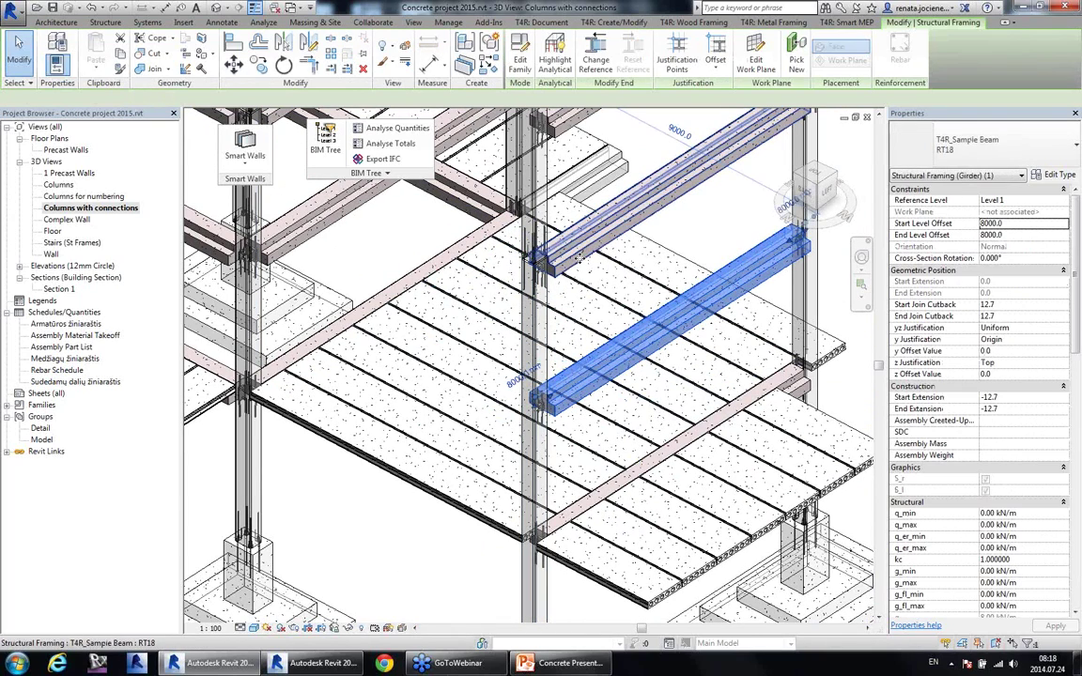
pyautogui.keyDown('ctrl'); pyautogui.click(609, 229); pyautogui.keyUp('ctrl')
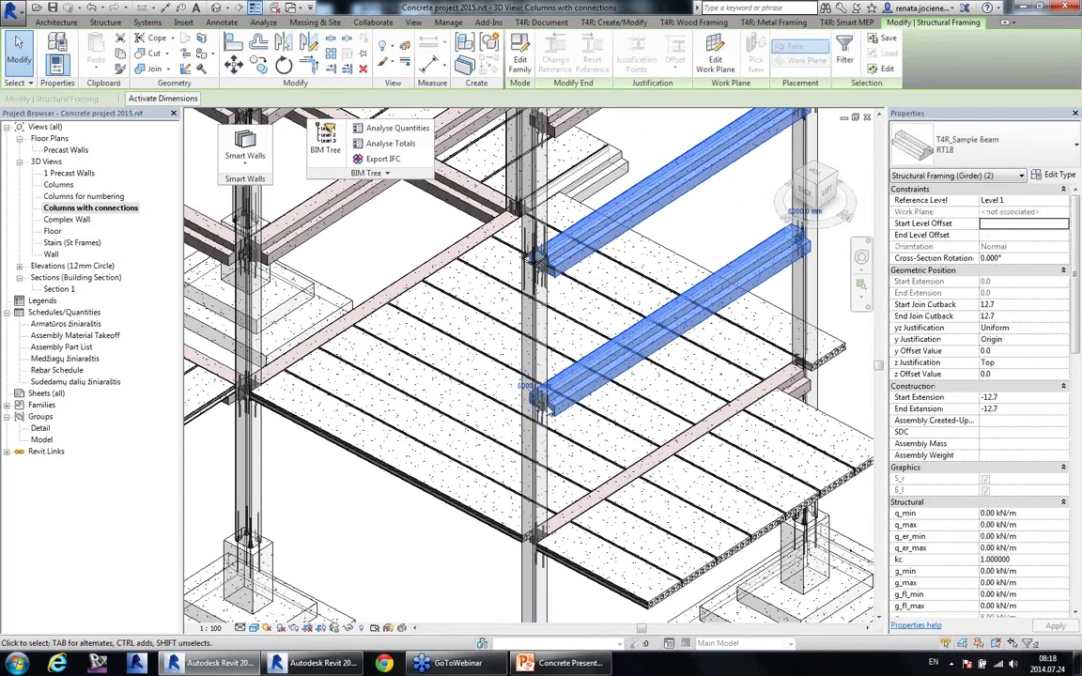
pyautogui.click(325, 141)
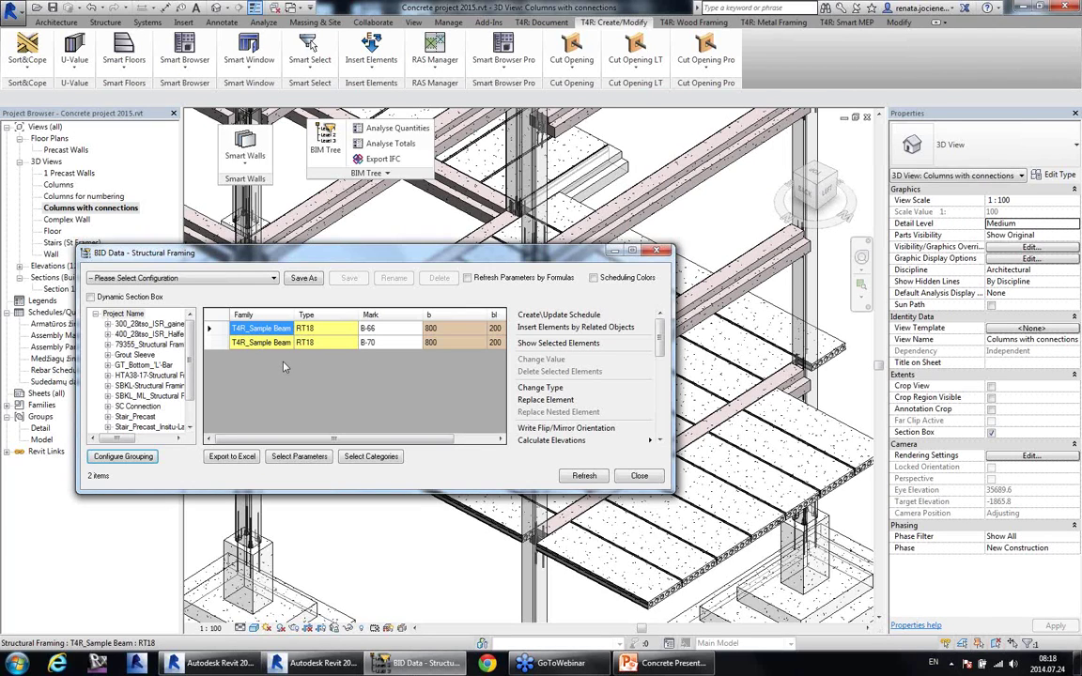
# Step: Widen the family tree and enlarge the structural framing data window so the whole family list fits
pyautogui.click(187, 409)
pyautogui.click(146, 377)
pyautogui.scroll(-1, 148, 403)
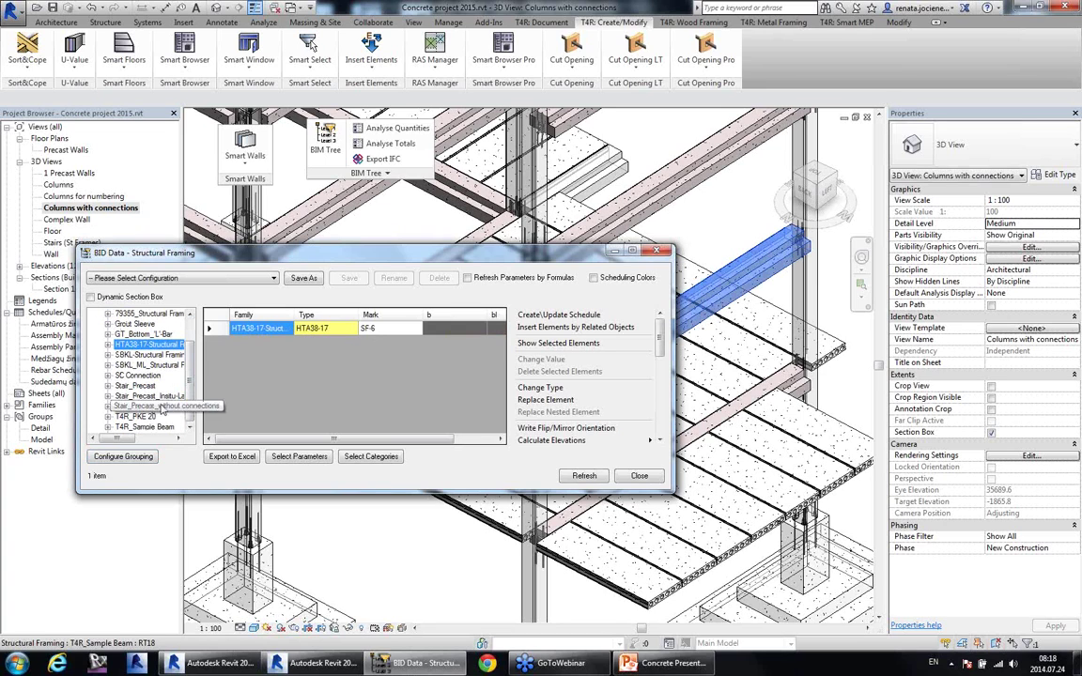
pyautogui.moveTo(198, 371); pyautogui.dragTo(223, 368)
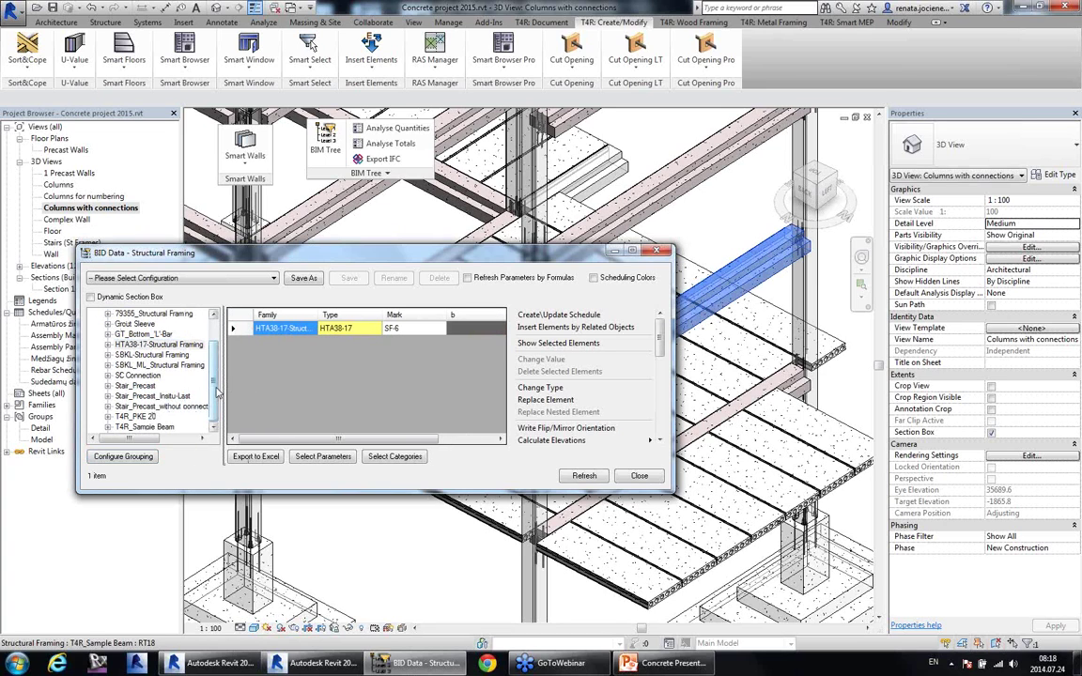
pyautogui.scroll(1, 221, 367)
pyautogui.moveTo(249, 249); pyautogui.dragTo(291, 176)
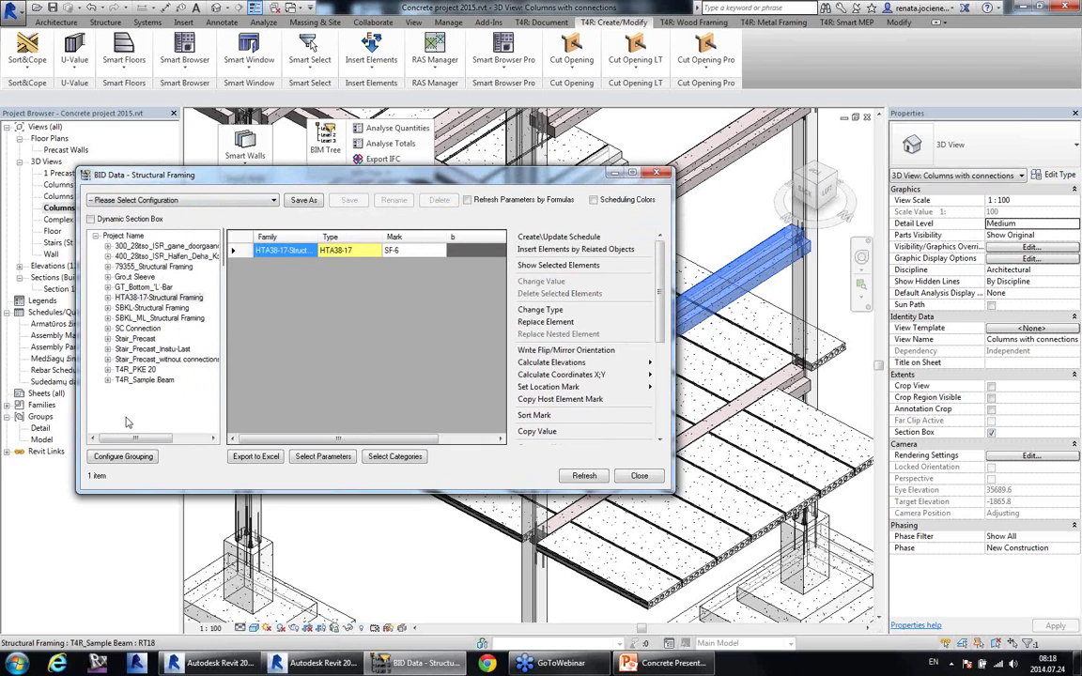
# Step: Review the grouping configuration for structural framing and accept it with Family and Type enabled
pyautogui.click(122, 457)
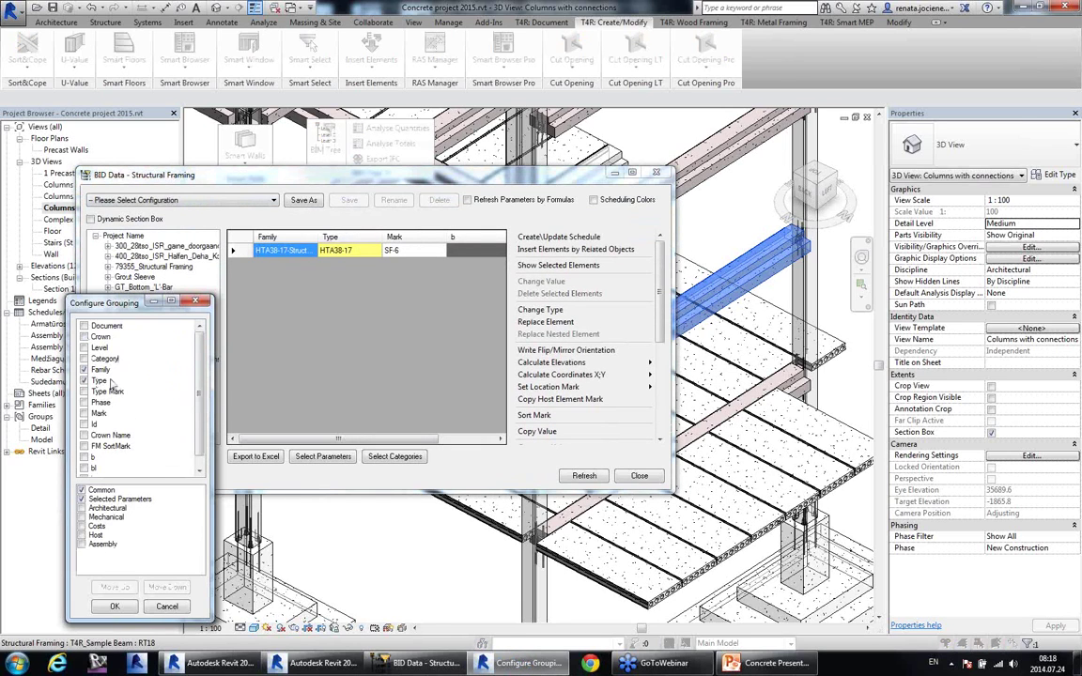
pyautogui.scroll(-1, 179, 390)
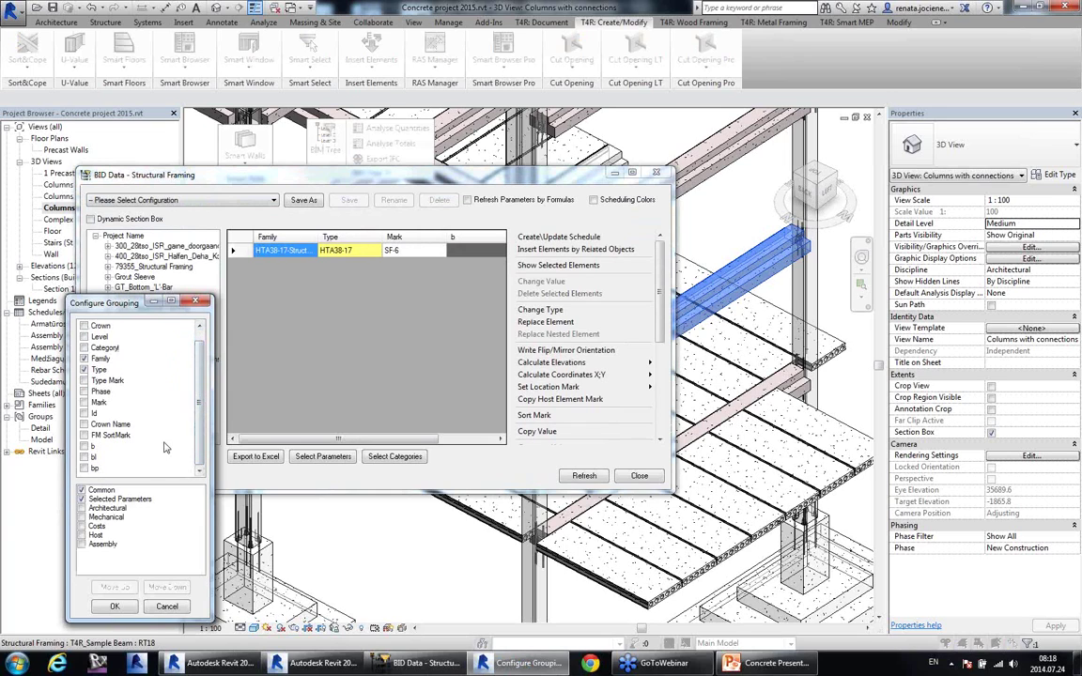
pyautogui.click(125, 500)
pyautogui.click(128, 608)
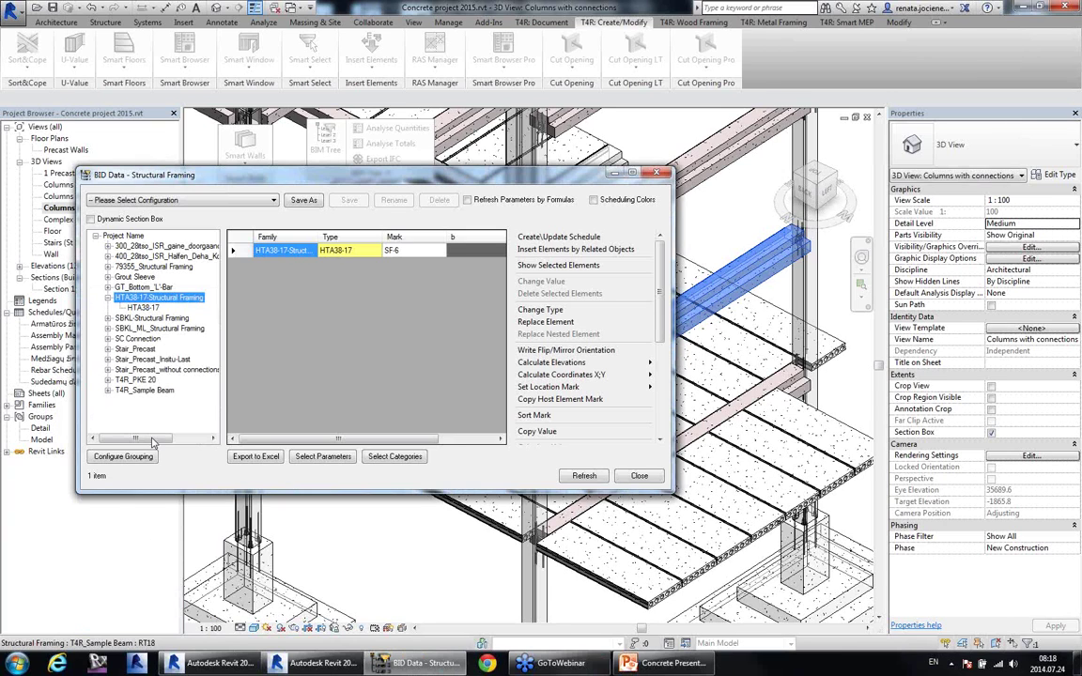
# Step: List the T4R_Sample Beam family, select all its beams, and move the data window to reveal them in the model
pyautogui.click(151, 390)
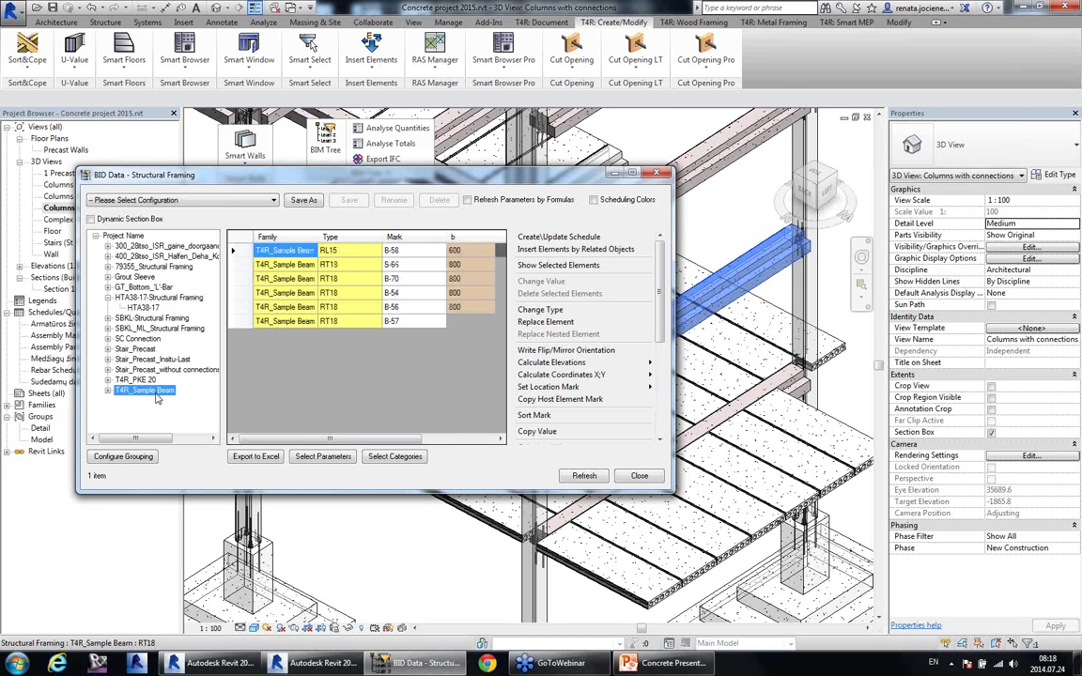
pyautogui.click(239, 238)
pyautogui.moveTo(565, 175); pyautogui.dragTo(577, 218)
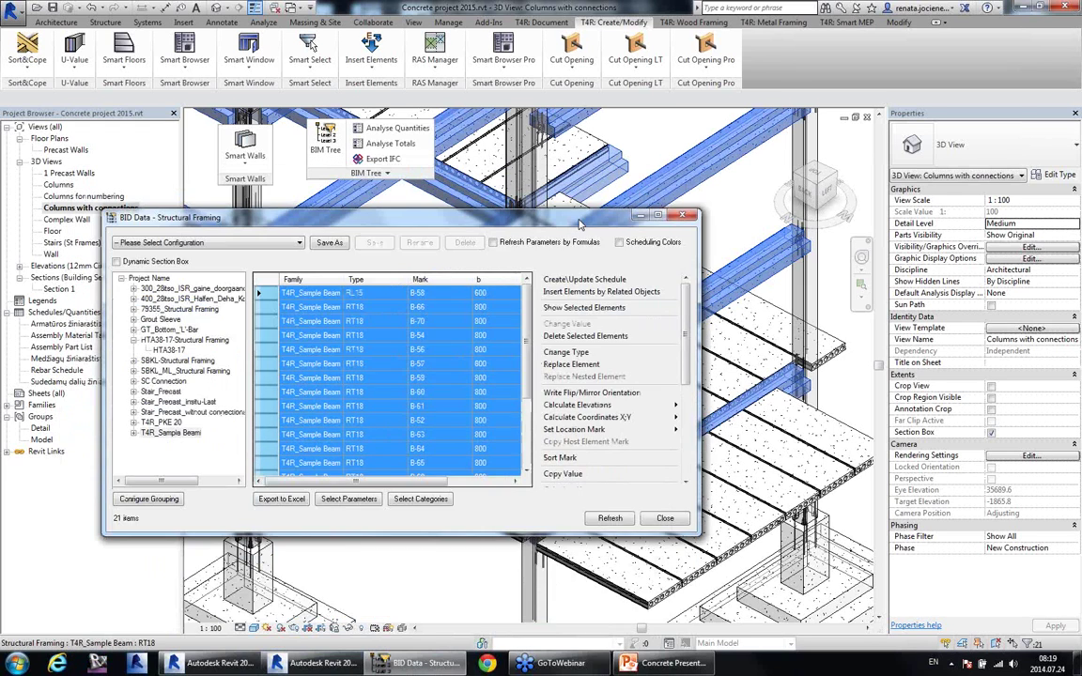
# Step: Pick individual RT18 beam rows, including B-57 and B-70, to locate those beams in the model
pyautogui.click(387, 362)
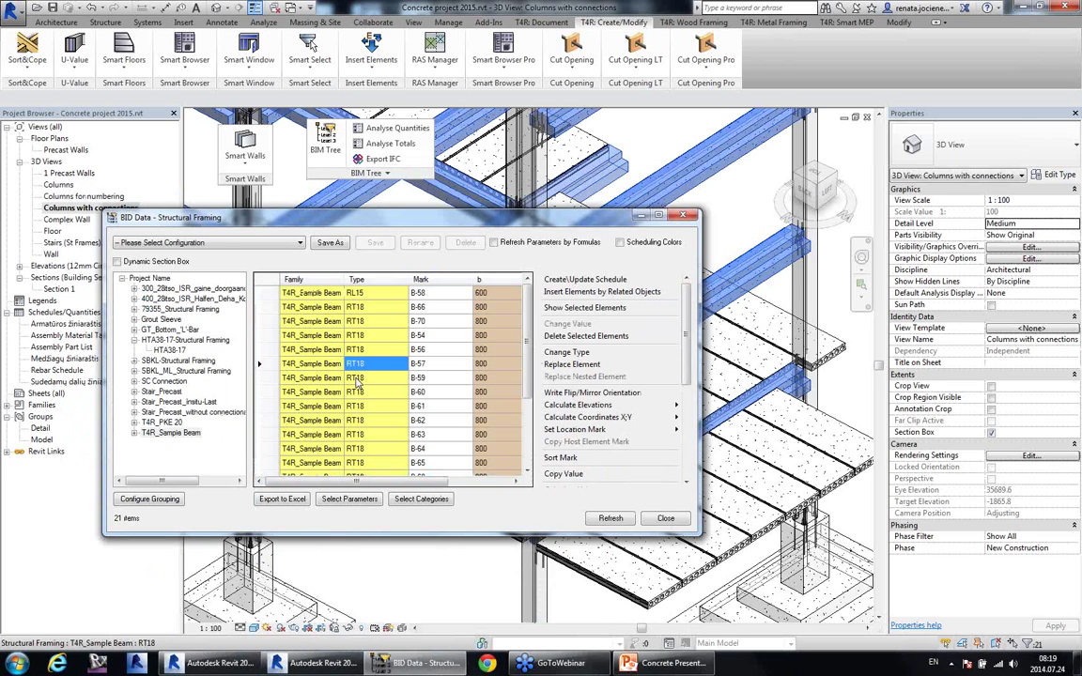
pyautogui.scroll(-2, 362, 386)
pyautogui.scroll(2, 362, 386)
pyautogui.click(325, 365)
pyautogui.rightClick(325, 368)
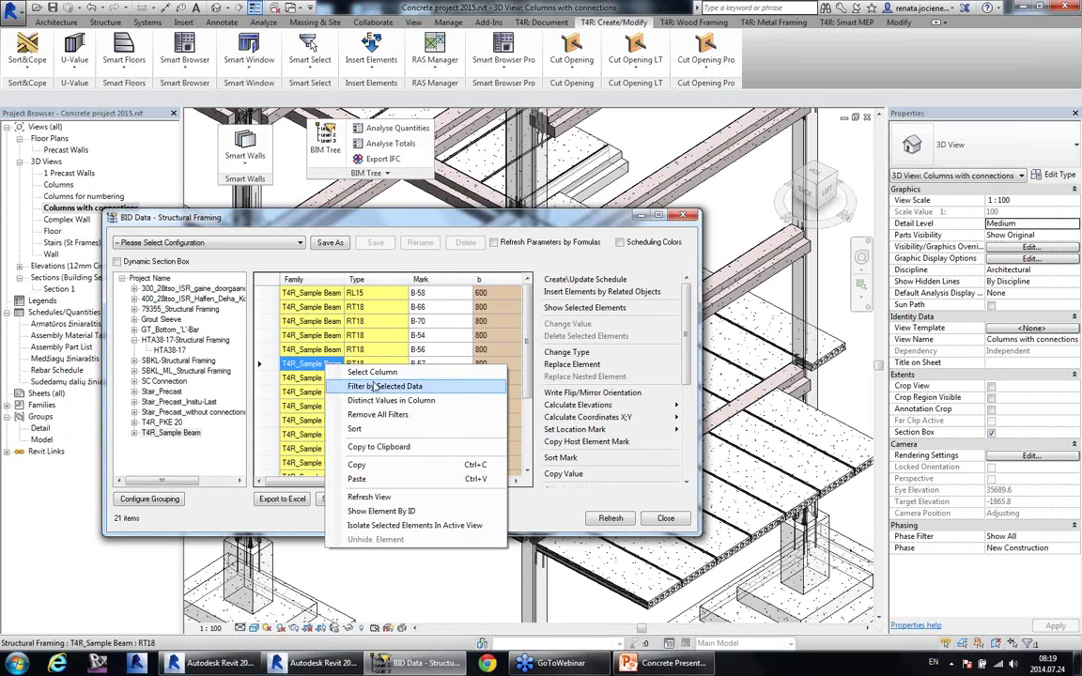
pyautogui.click(368, 353)
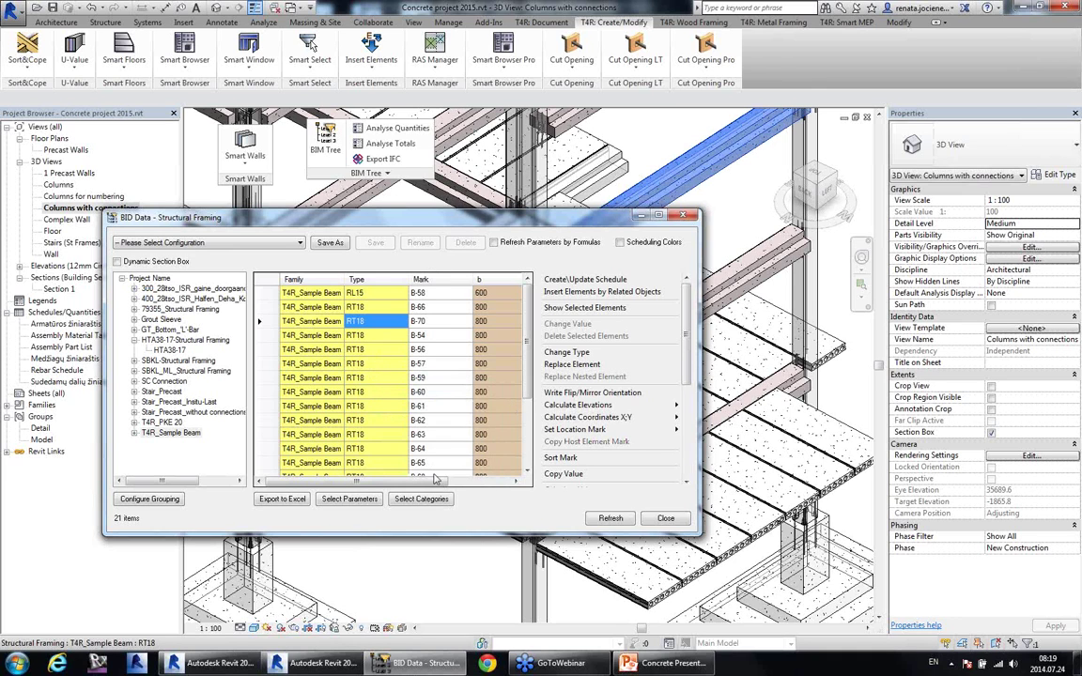
pyautogui.moveTo(423, 482); pyautogui.dragTo(367, 473)
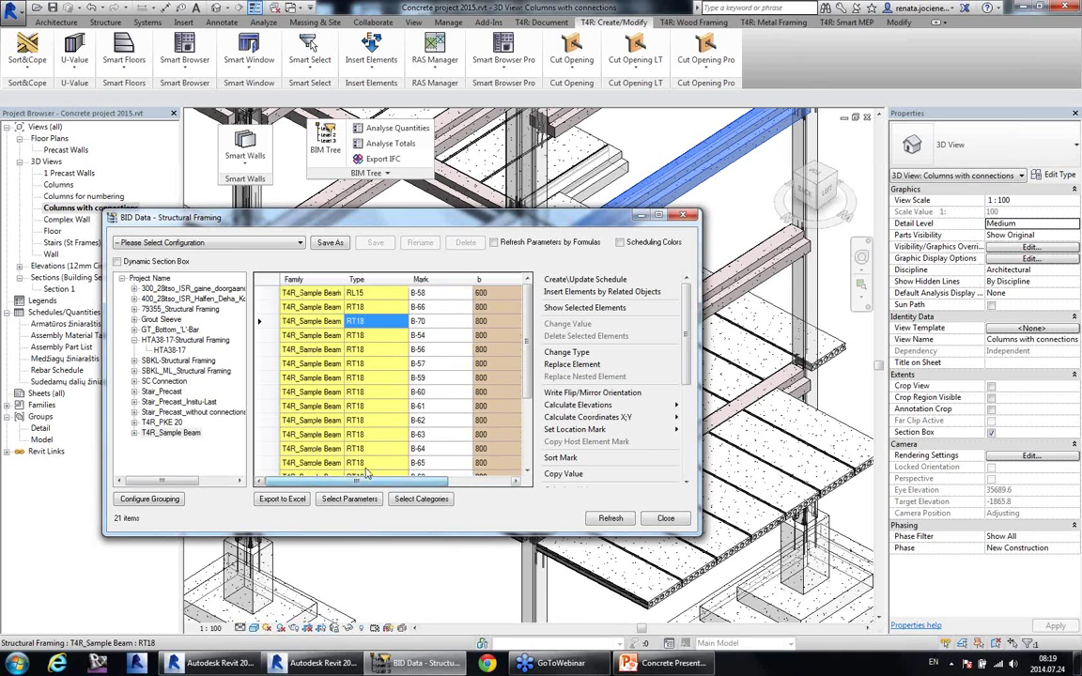
# Step: Move the data window lower to reveal more of the frame in 3D, and pick the mark of beam B-57
pyautogui.moveTo(483, 217); pyautogui.dragTo(455, 284)
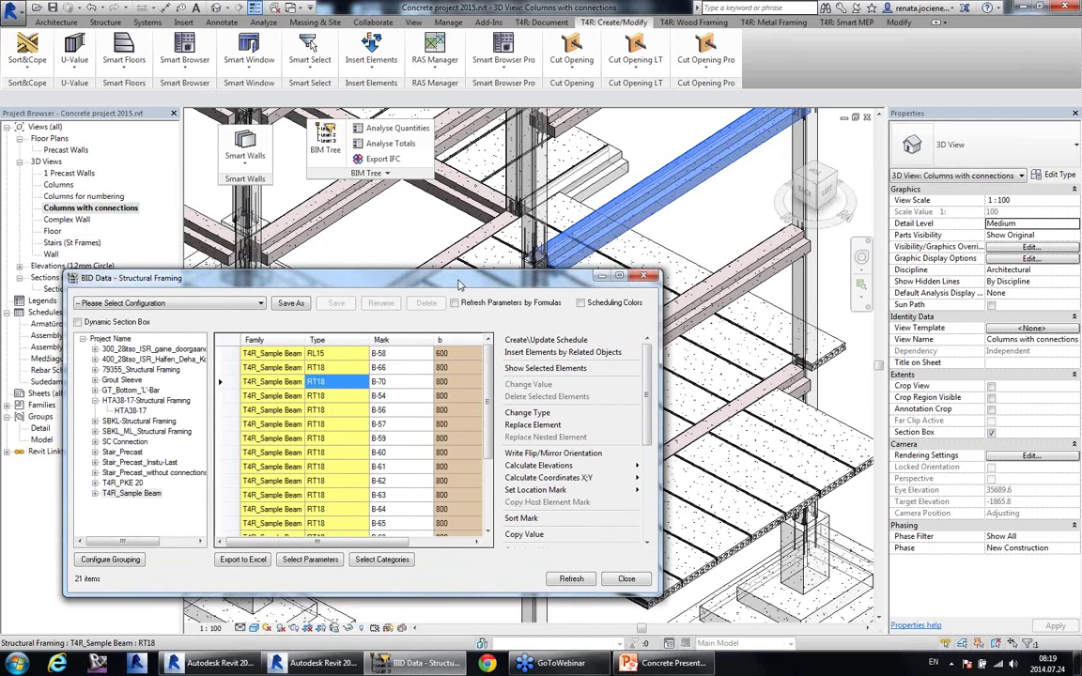
pyautogui.click(714, 228)
pyautogui.scroll(-3, 713, 221)
pyautogui.moveTo(573, 177); pyautogui.dragTo(588, 224, button='middle')
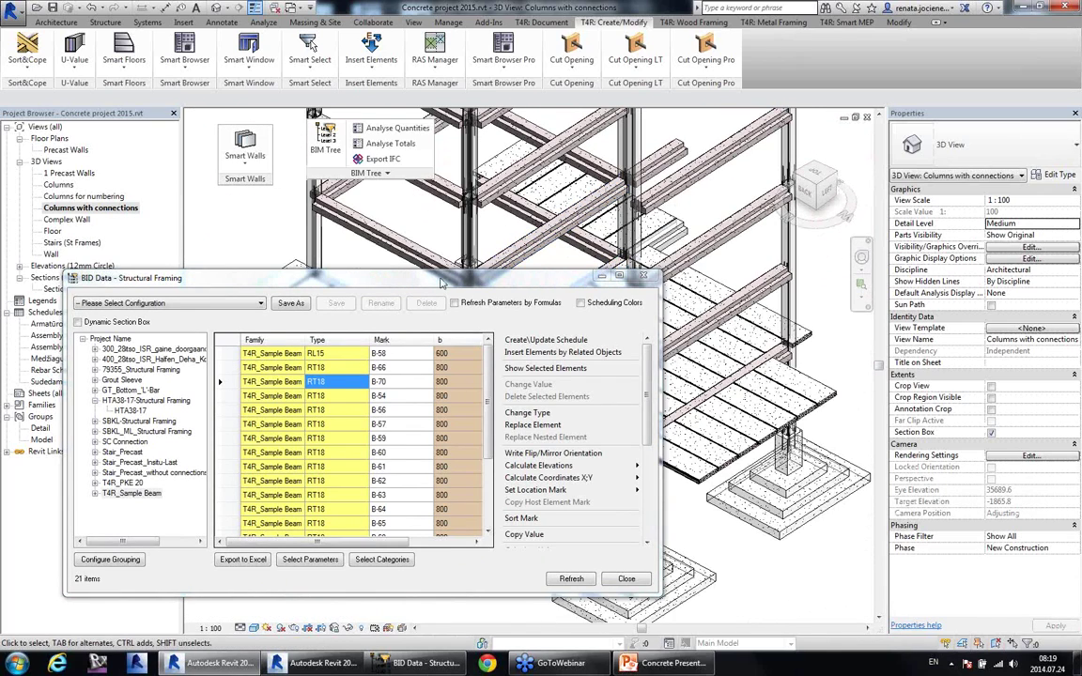
pyautogui.moveTo(441, 282)
pyautogui.mouseDown()
pyautogui.moveTo(438, 301)
pyautogui.moveTo(444, 289)
pyautogui.mouseUp()
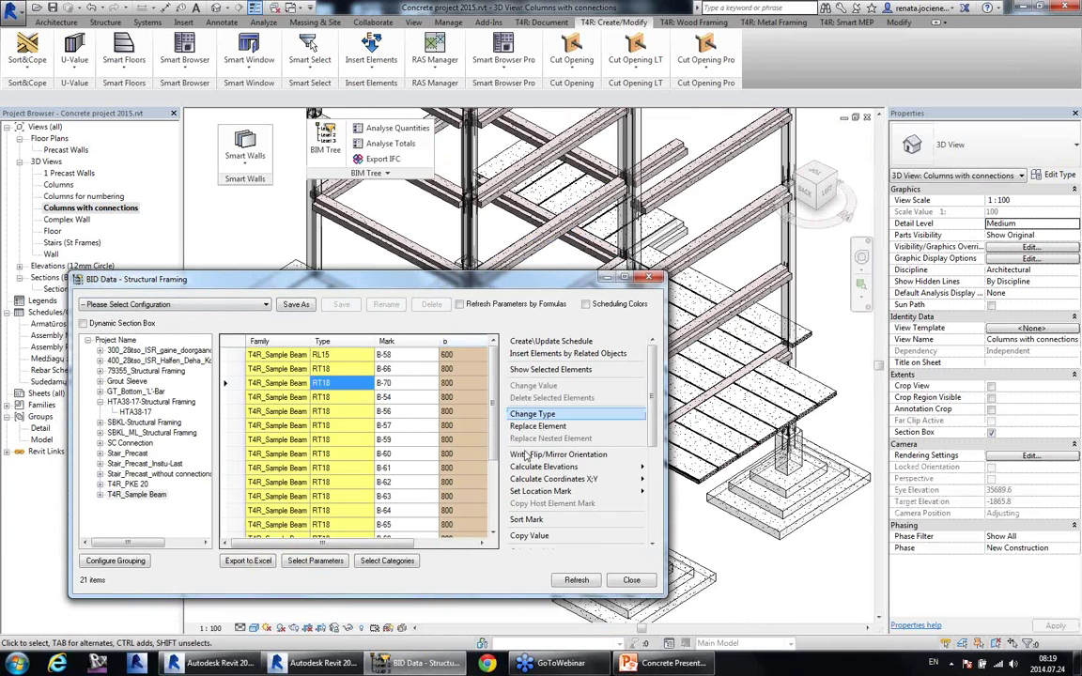
pyautogui.moveTo(393, 545); pyautogui.dragTo(358, 546)
pyautogui.click(419, 427)
pyautogui.click(419, 428)
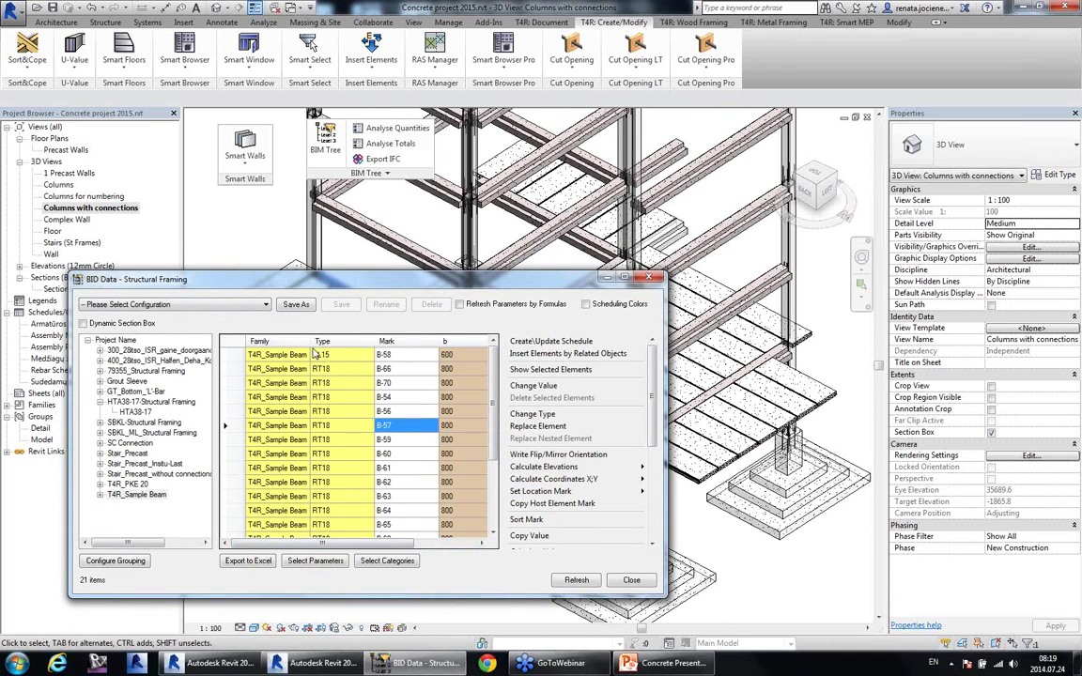
# Step: Look through the available structural framing parameters that can be added to the table, leaving the selection as it is
pyautogui.click(316, 562)
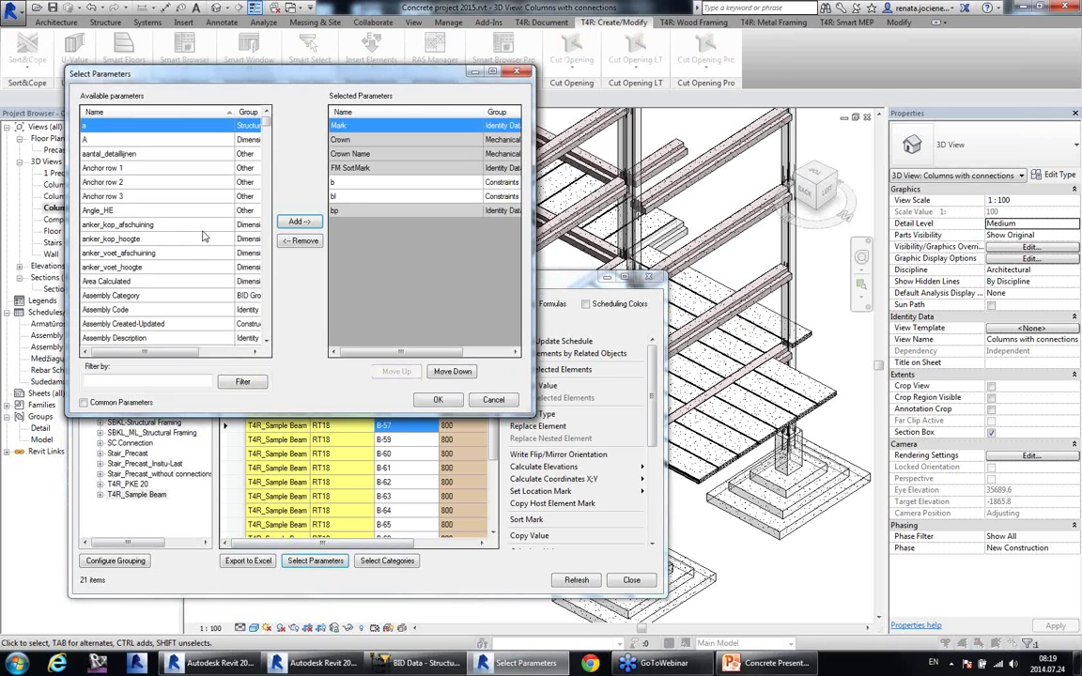
pyautogui.click(165, 220)
pyautogui.scroll(-9, 179, 234)
pyautogui.scroll(-15, 191, 247)
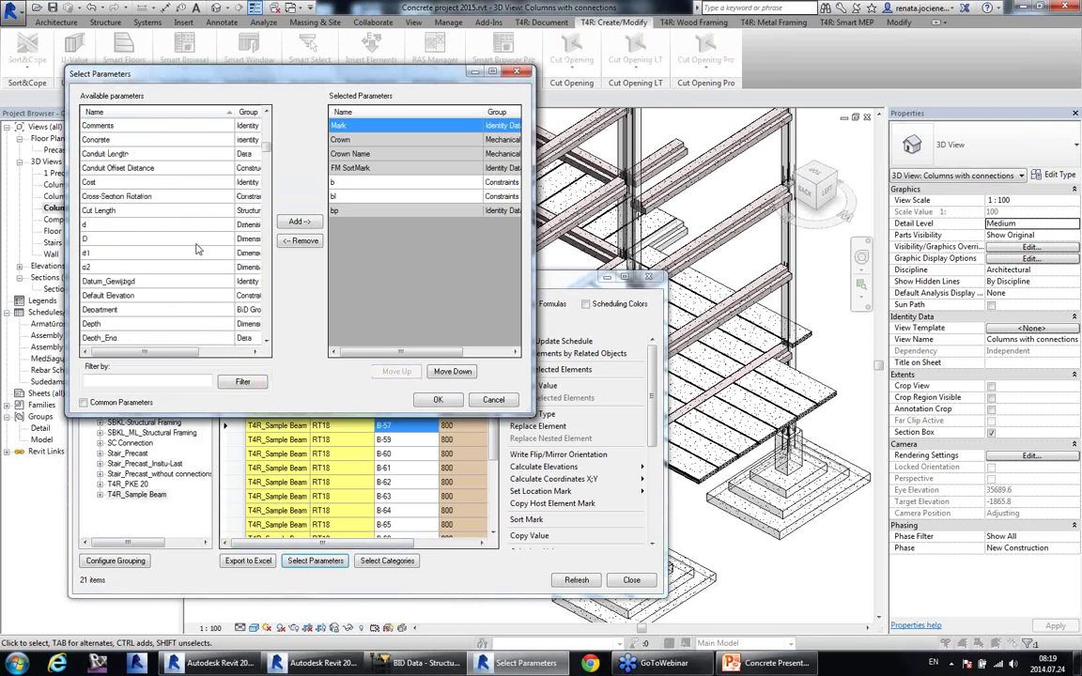
pyautogui.scroll(-15, 193, 252)
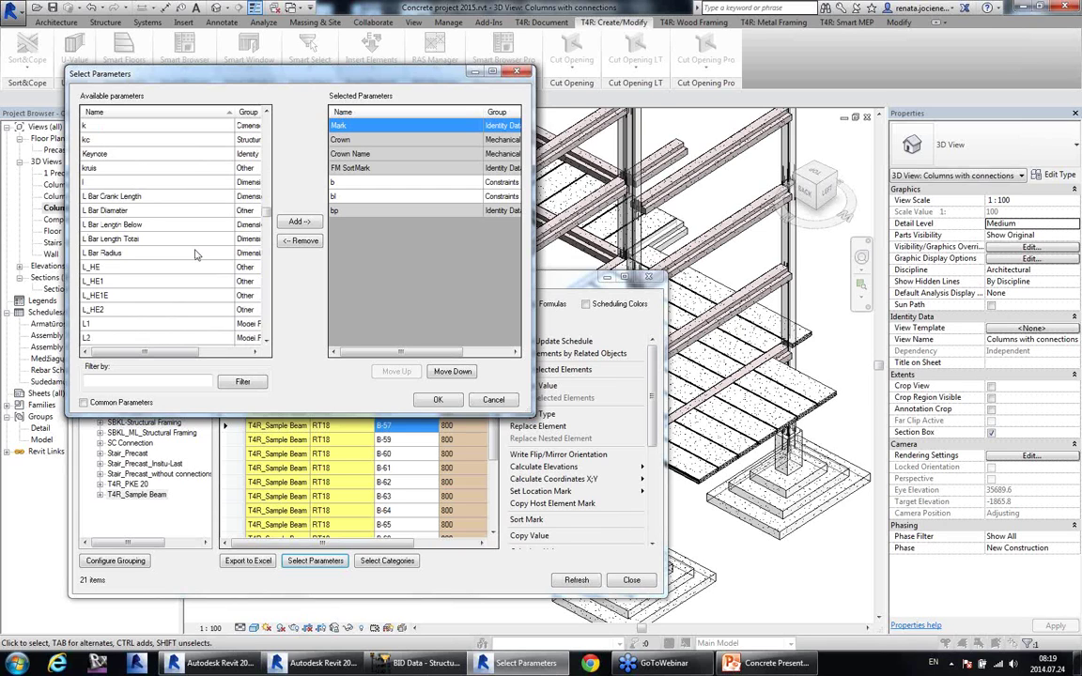
pyautogui.scroll(-10, 159, 268)
pyautogui.scroll(-15, 160, 272)
pyautogui.scroll(-5, 162, 282)
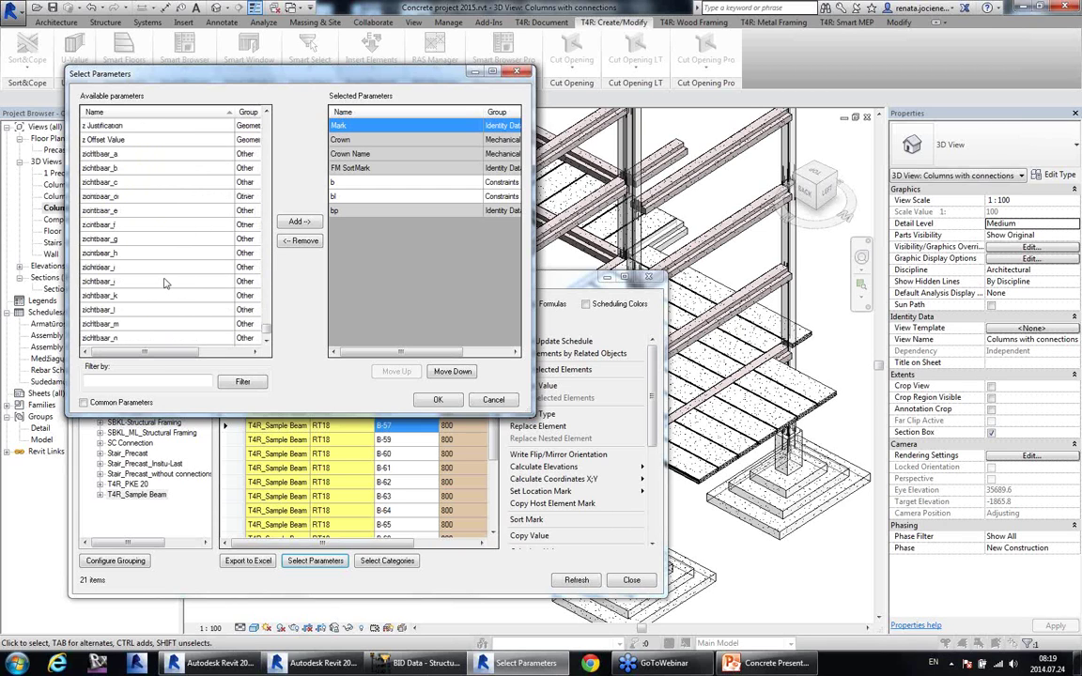
pyautogui.click(493, 401)
# Step: Check the Mark and b columns of several RT18 beams, including B-54, B-57 and B-60, against the model
pyautogui.click(413, 453)
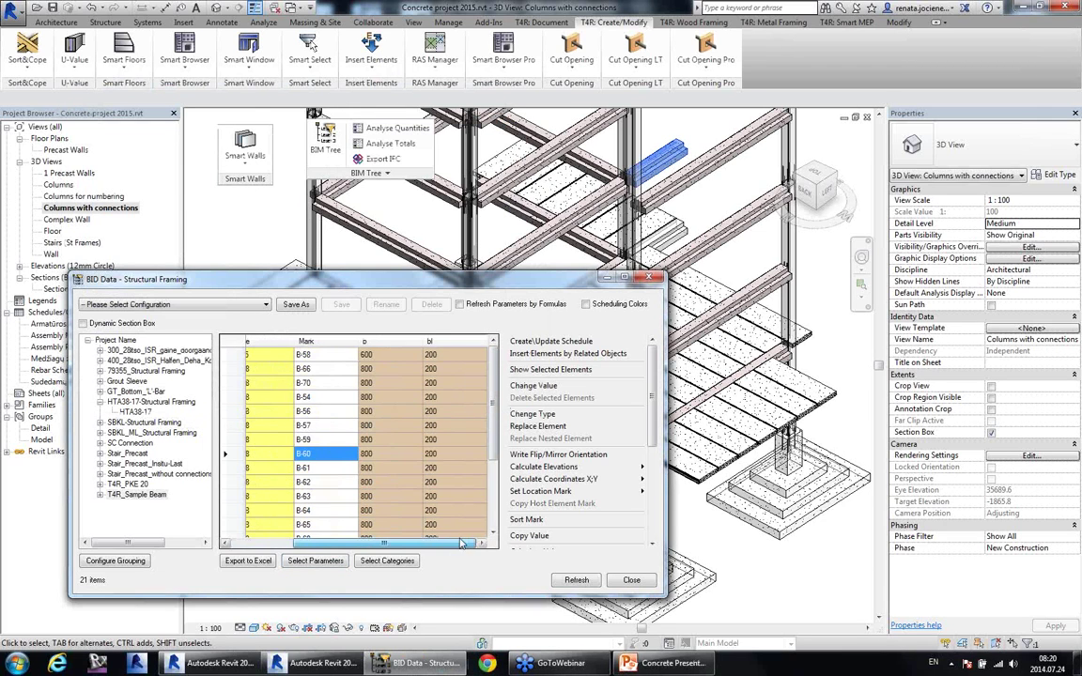
pyautogui.click(394, 397)
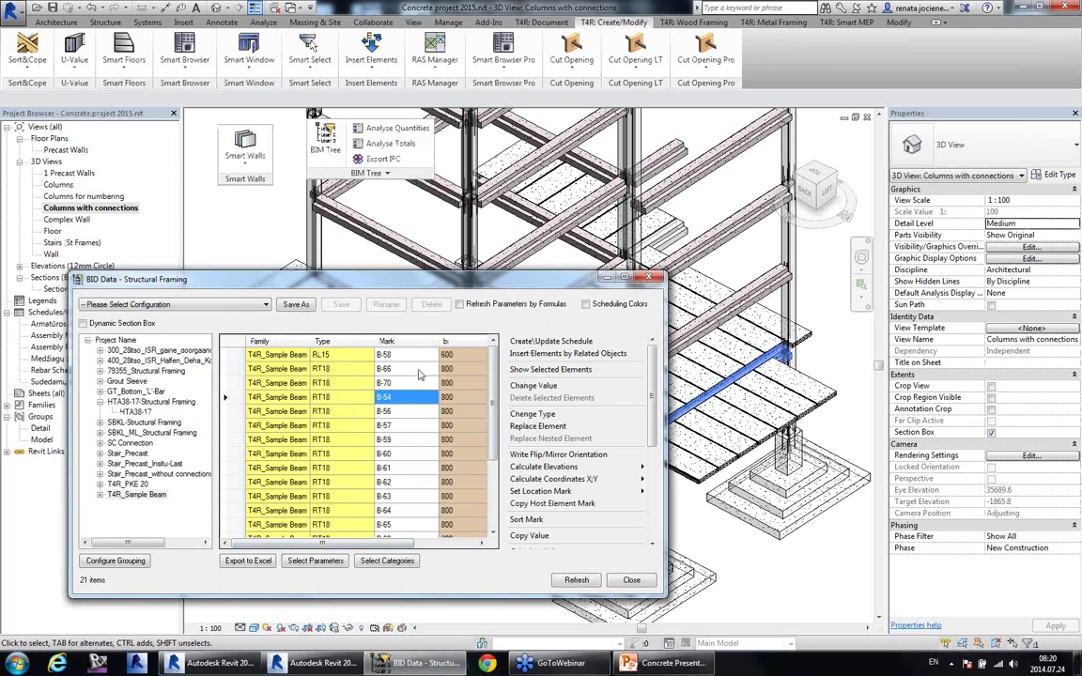
pyautogui.click(406, 428)
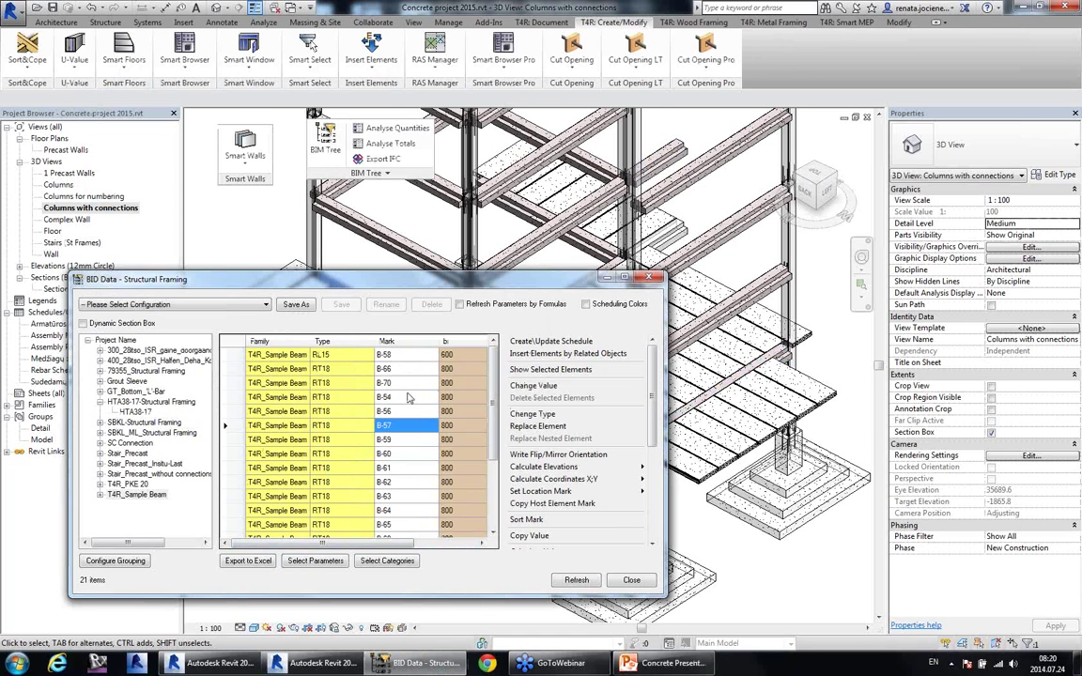
pyautogui.click(405, 386)
pyautogui.click(457, 400)
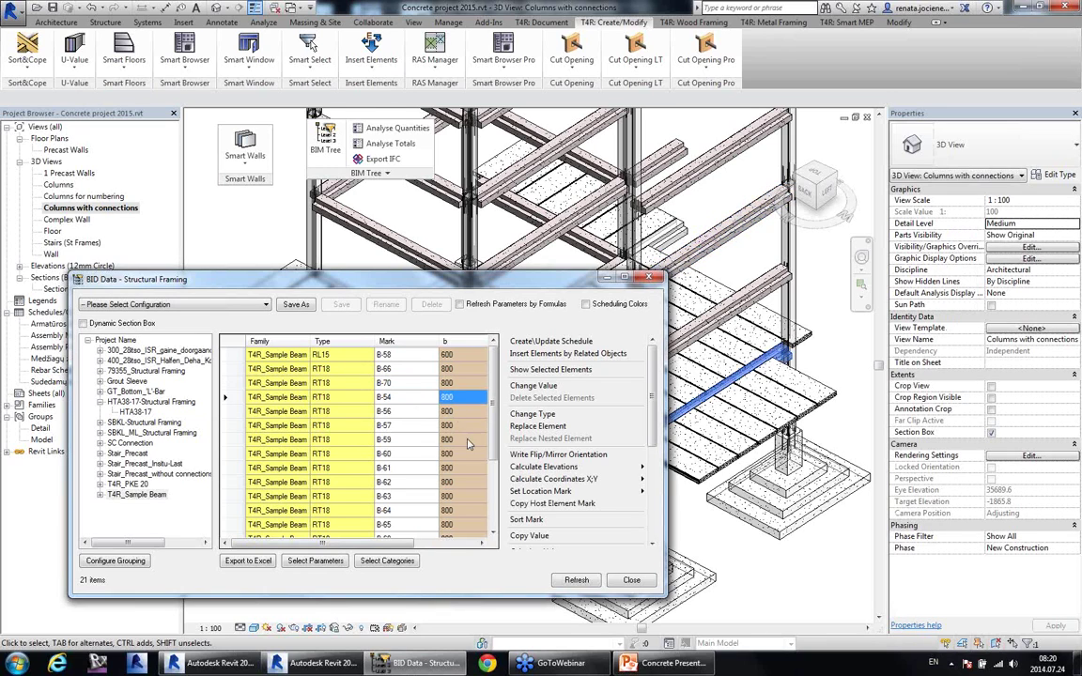
pyautogui.click(467, 441)
pyautogui.click(456, 387)
pyautogui.click(457, 427)
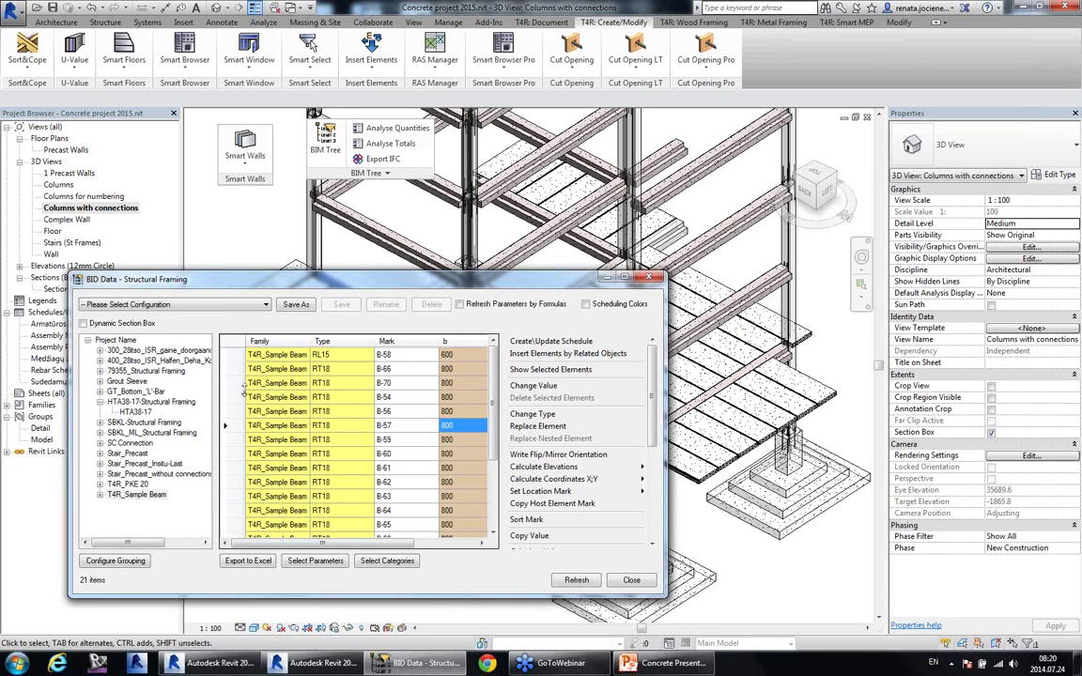
# Step: Calculate the beams' Bottom (Project) elevations into a shared parameter named Project Elevation in the Identity Data group, and close the beam data
pyautogui.click(228, 340)
pyautogui.click(329, 412)
pyautogui.moveTo(308, 342)
pyautogui.mouseDown()
pyautogui.moveTo(290, 341)
pyautogui.moveTo(336, 341)
pyautogui.moveTo(316, 342)
pyautogui.mouseUp()
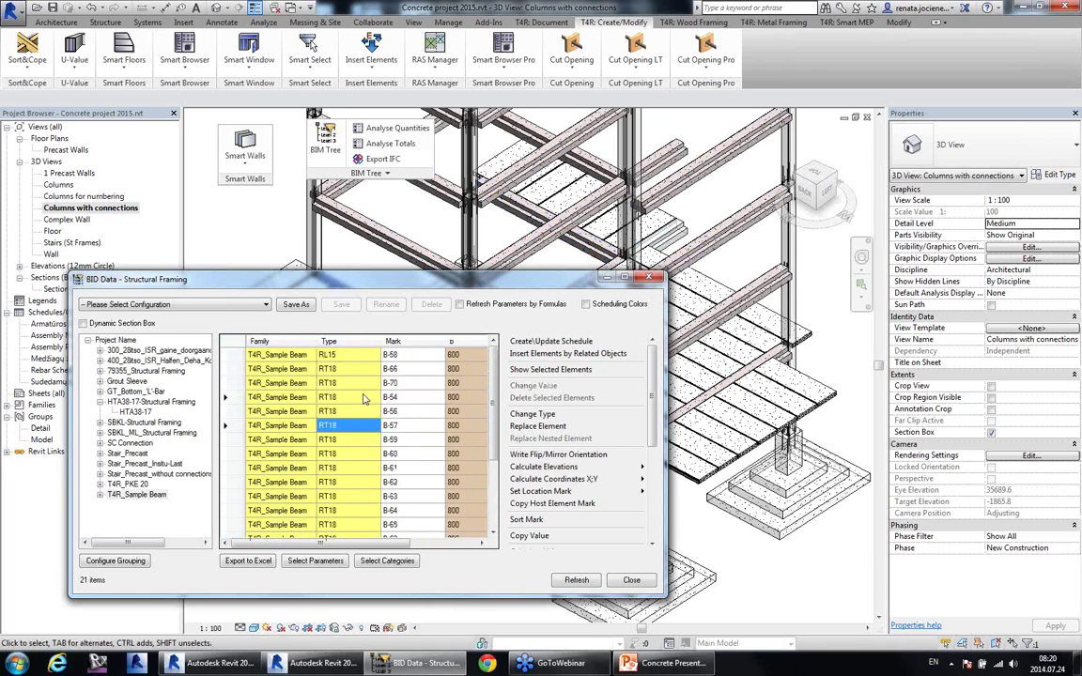
pyautogui.press('Up')
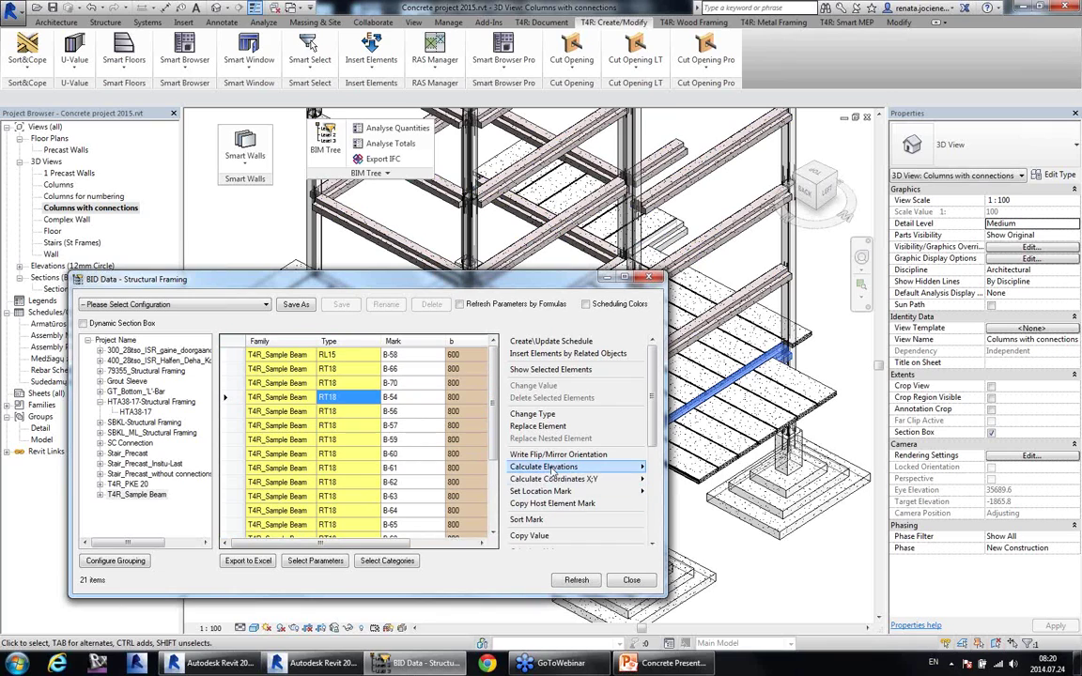
pyautogui.moveTo(560, 468)
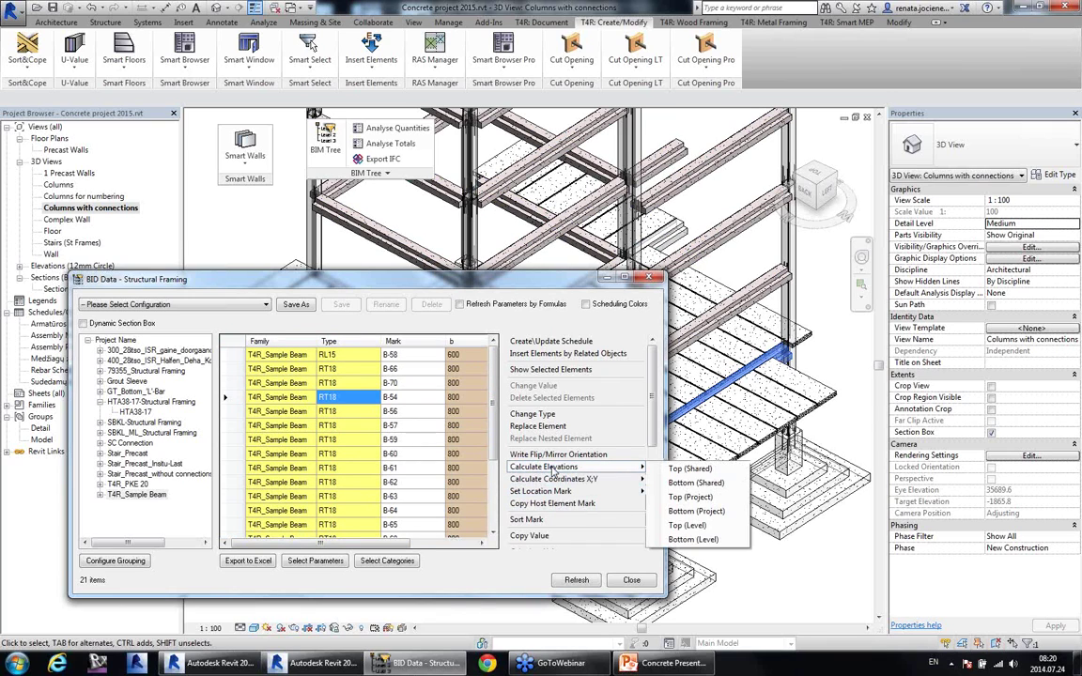
pyautogui.click(697, 515)
pyautogui.moveTo(692, 392); pyautogui.dragTo(657, 345)
pyautogui.click(680, 566)
pyautogui.moveTo(657, 525); pyautogui.dragTo(628, 475)
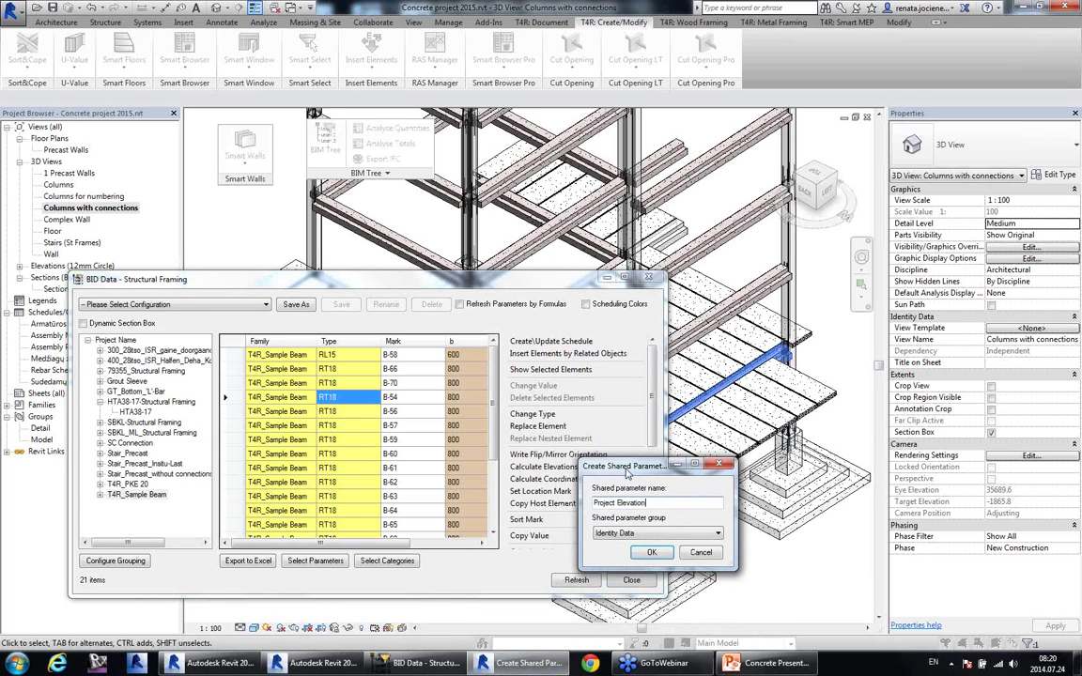
pyautogui.click(652, 554)
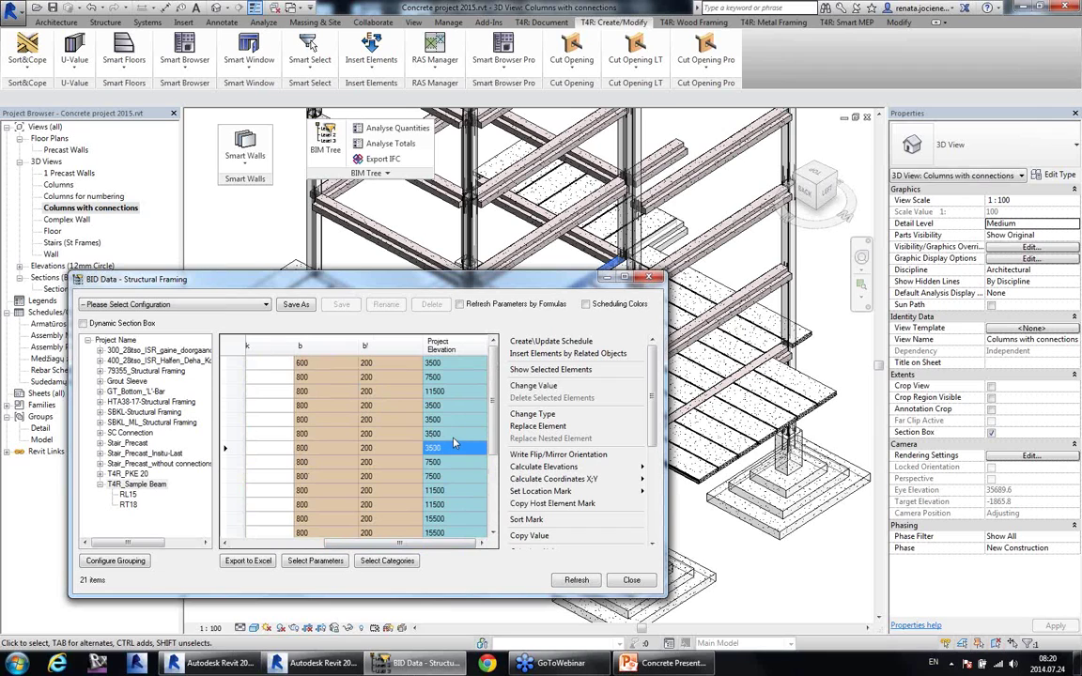
pyautogui.click(632, 580)
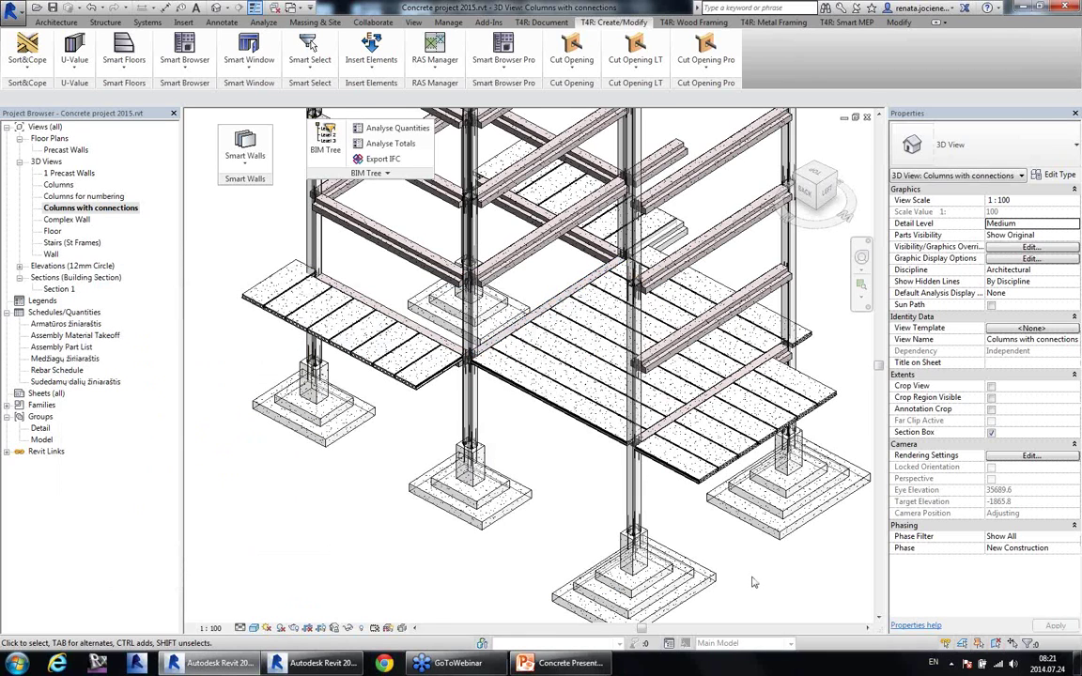
# Step: Inspect the Project Elevation parameter of the horizontal RT18 beam in Section 1, and close the section view
pyautogui.doubleClick(60, 289)
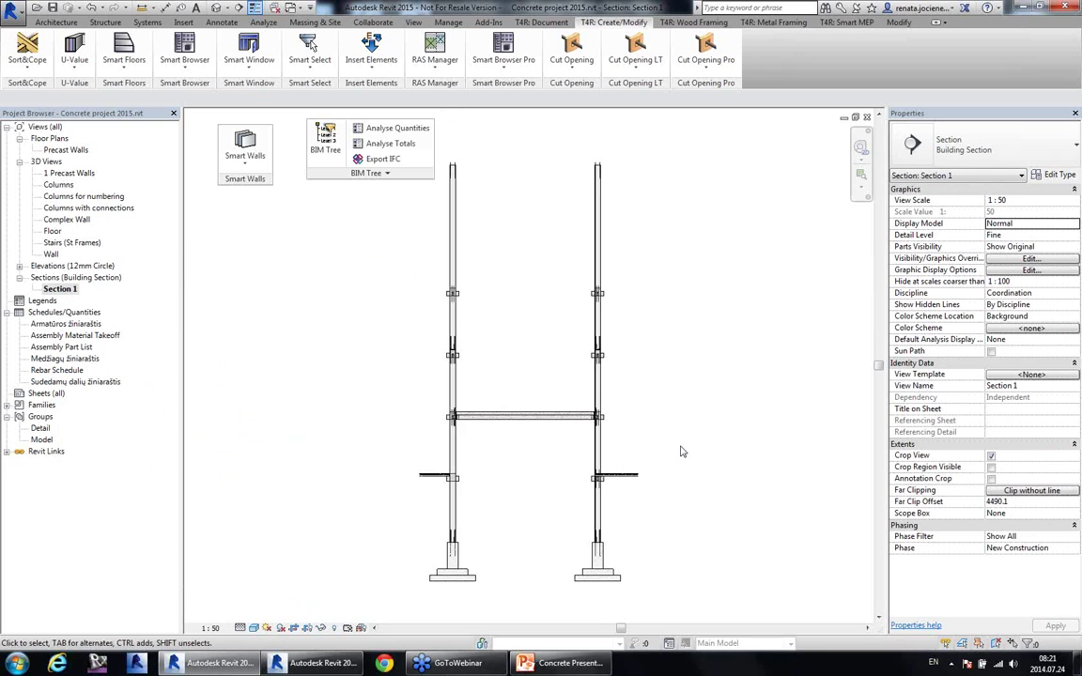
pyautogui.scroll(3, 655, 538)
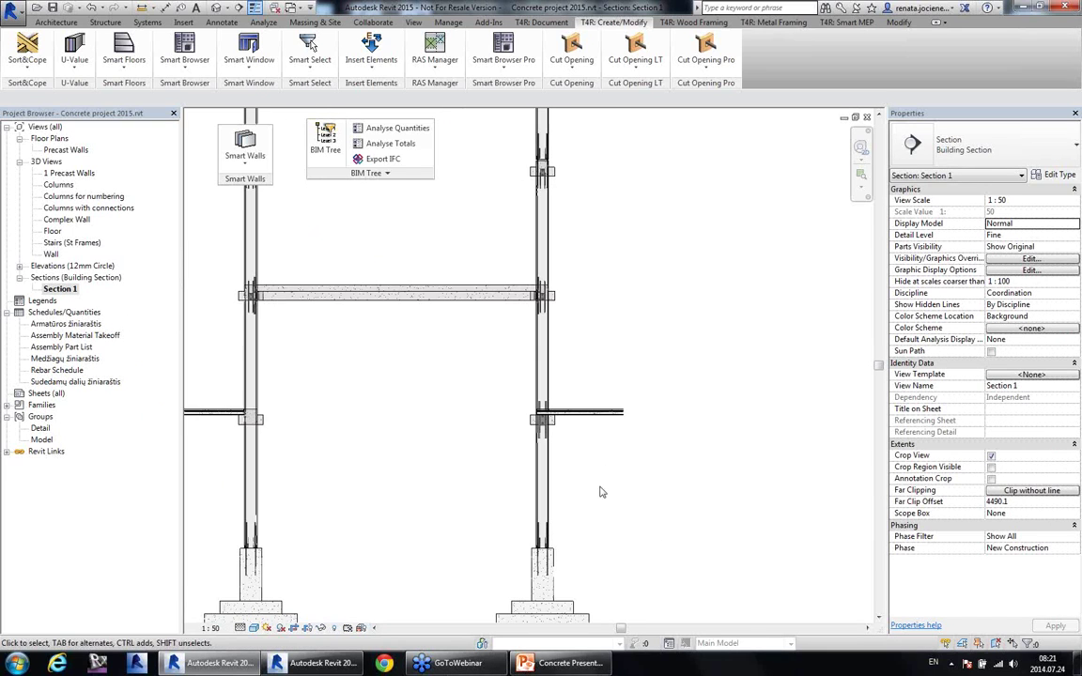
pyautogui.click(474, 302)
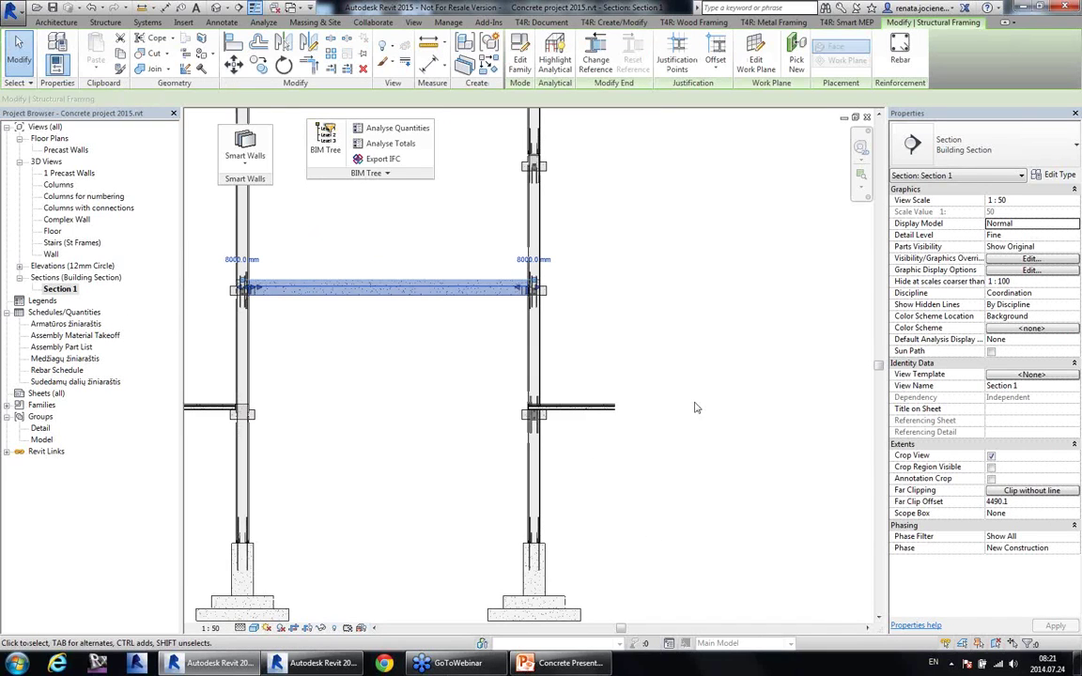
pyautogui.moveTo(1080, 357); pyautogui.dragTo(1080, 598)
pyautogui.click(1017, 537)
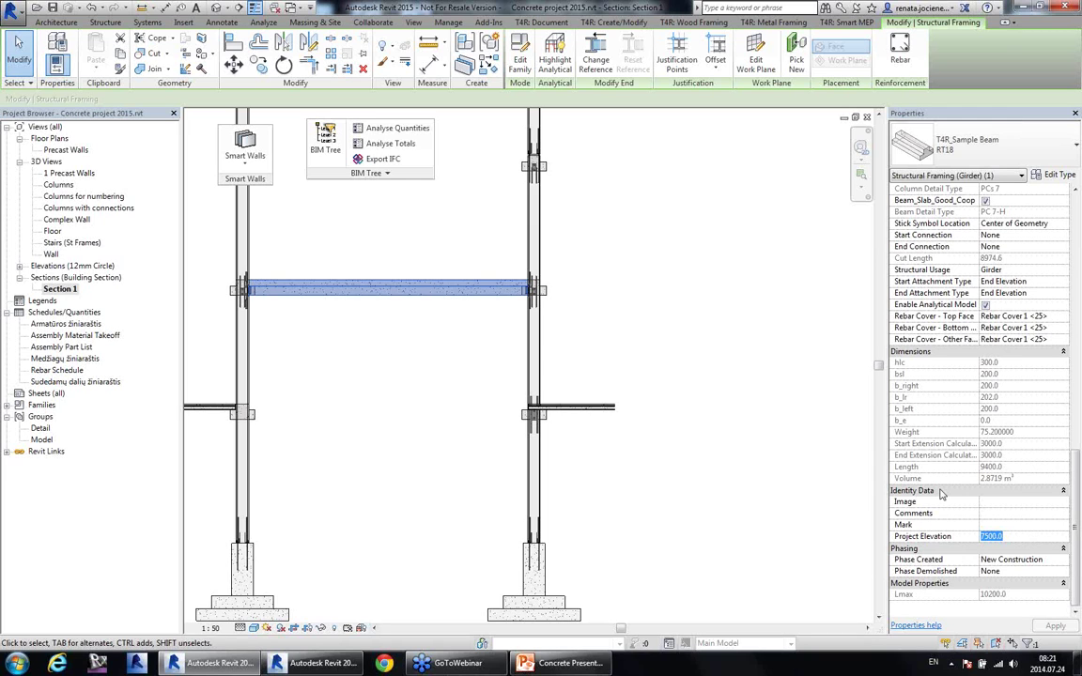
pyautogui.click(583, 376)
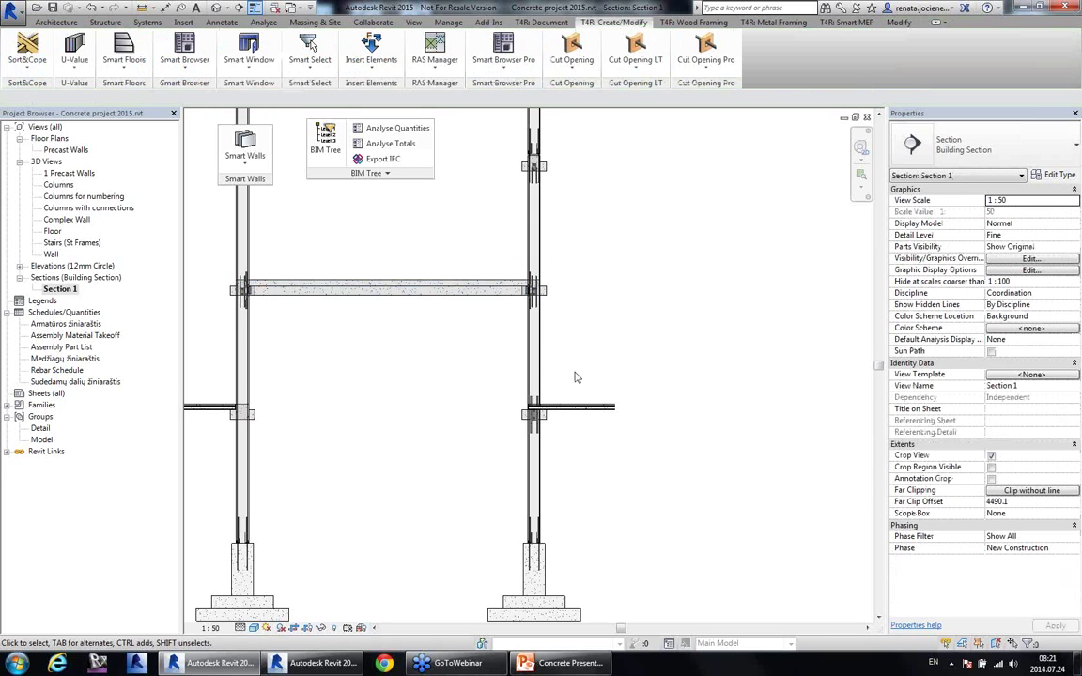
pyautogui.click(867, 117)
# Step: Select the lowest RT18 beam with a corbel connection in 3D and list the T4R_Sample Beam family in BIM Tree
pyautogui.scroll(4, 568, 600)
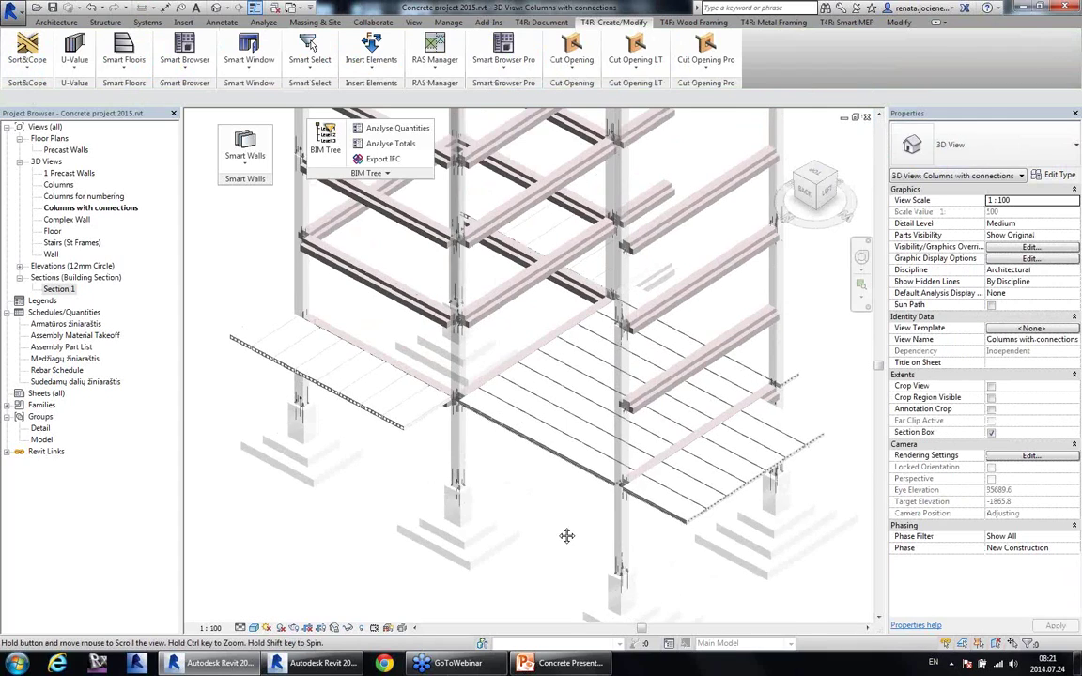
pyautogui.scroll(5, 564, 507)
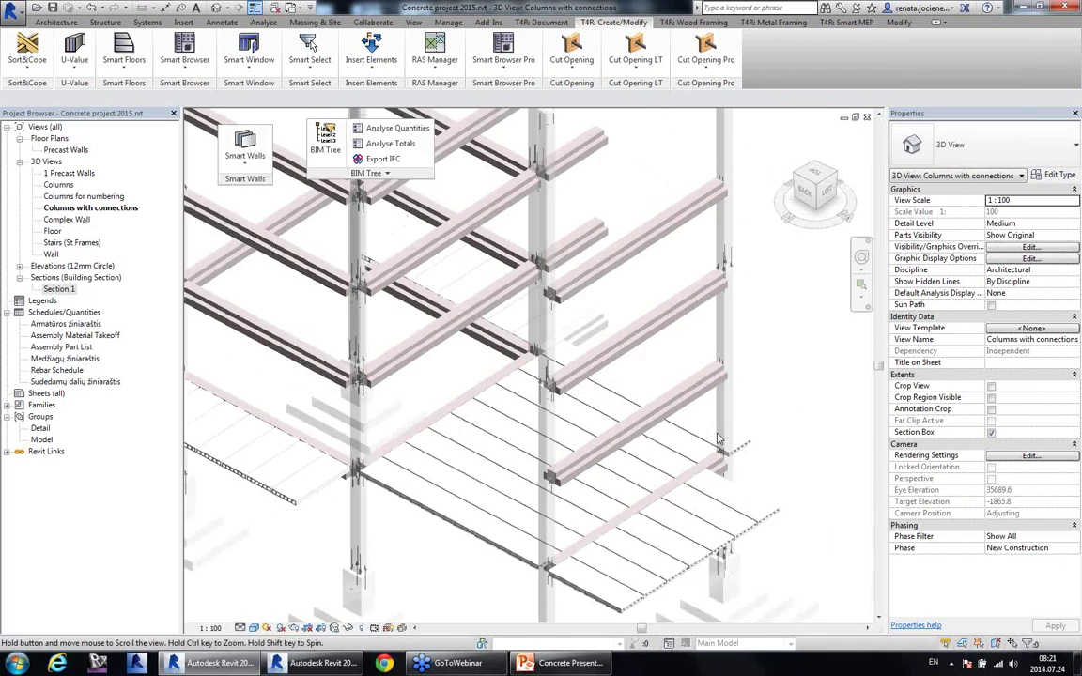
pyautogui.click(564, 465)
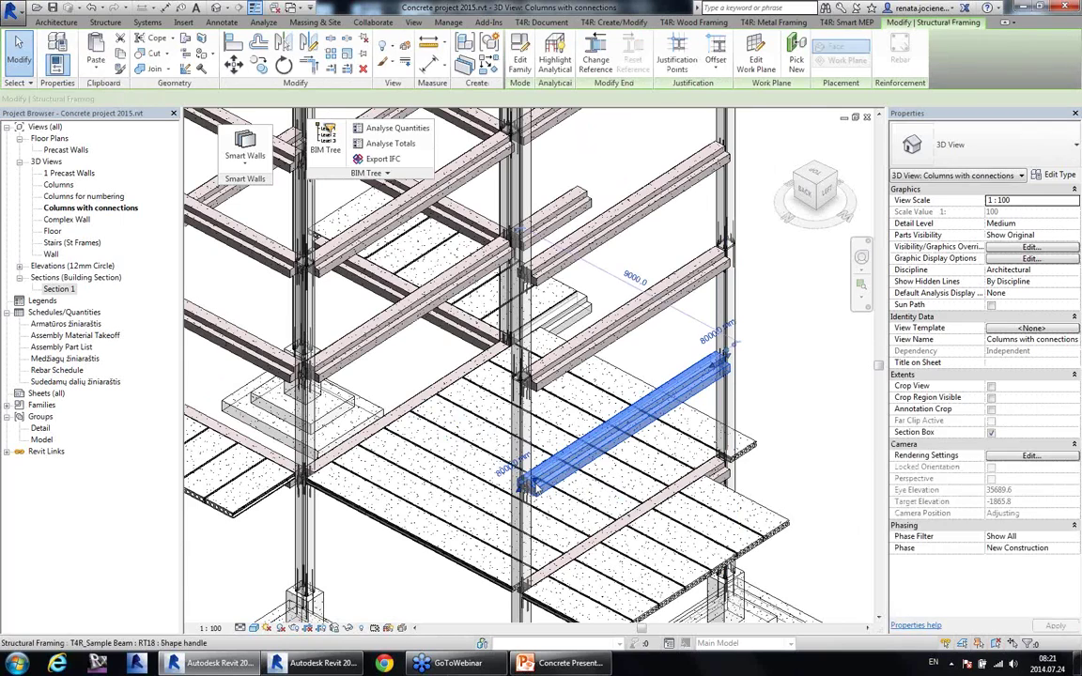
pyautogui.scroll(2, 555, 504)
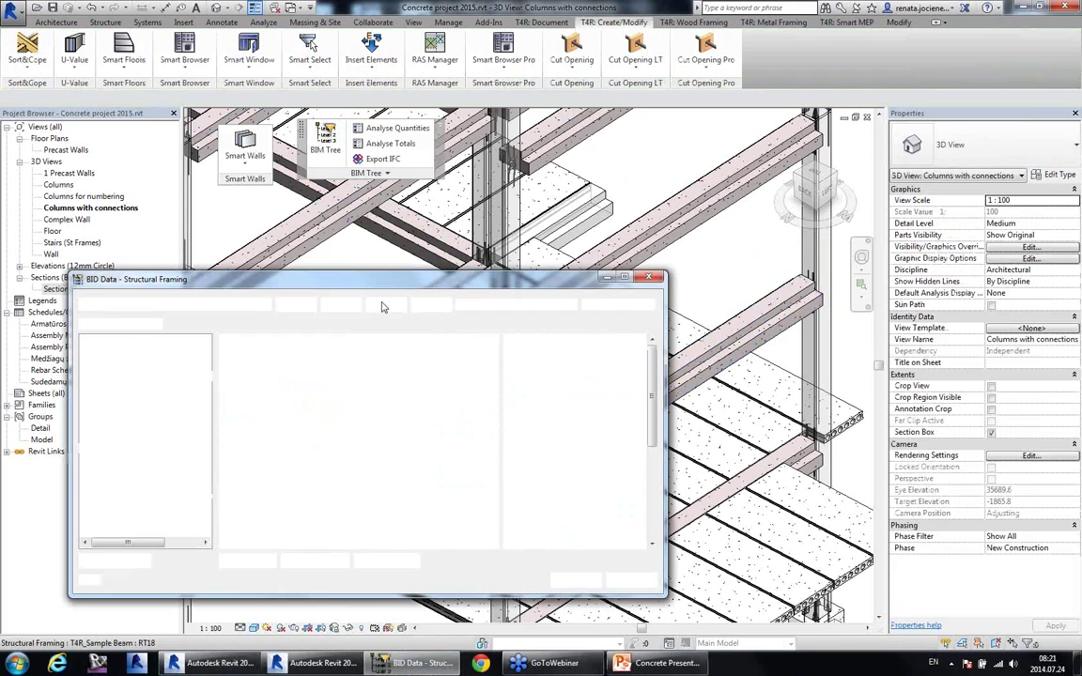
pyautogui.click(137, 484)
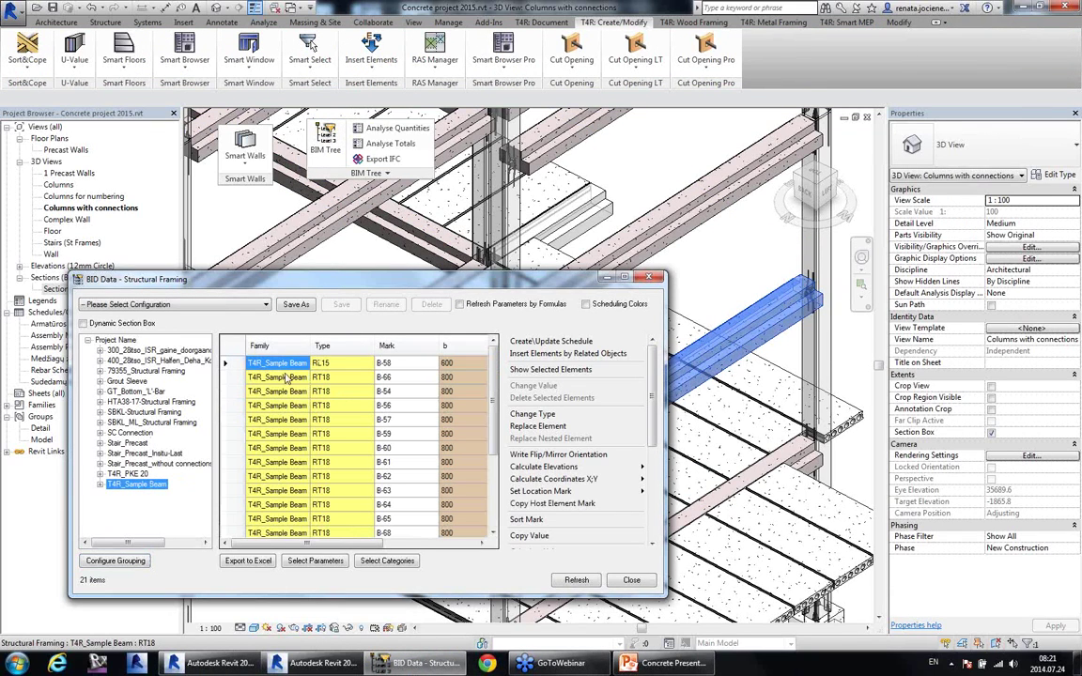
# Step: Start inserting elements by related objects for the listed beams and add the PC 3-H type of the T4R_PC_Connection family
pyautogui.click(539, 355)
pyautogui.doubleClick(104, 210)
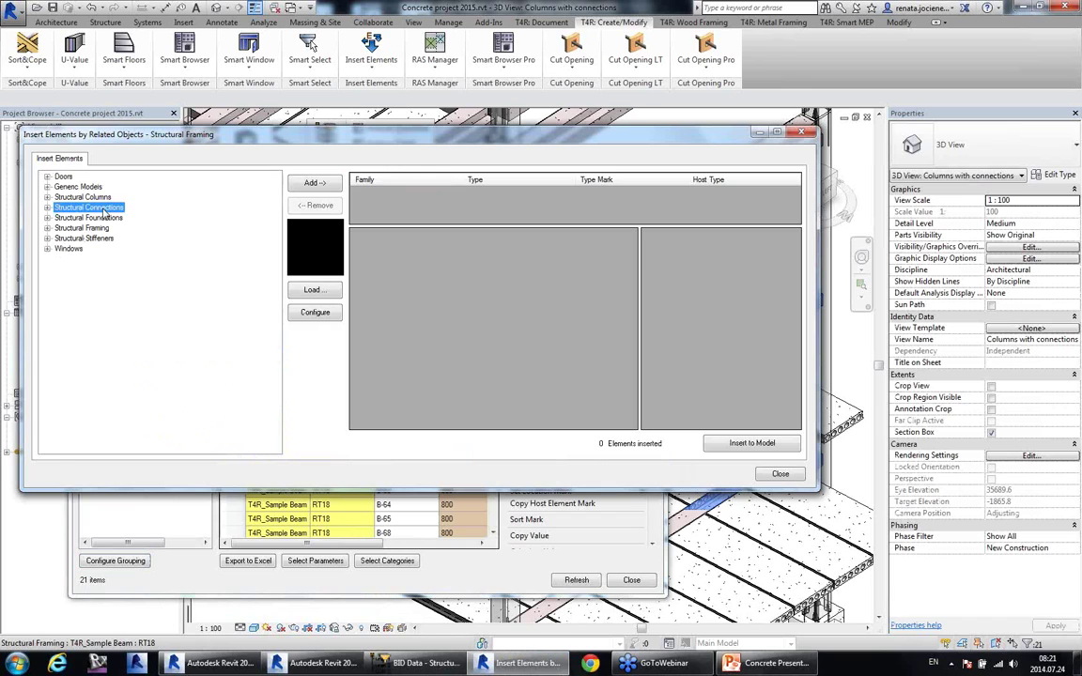
pyautogui.doubleClick(110, 353)
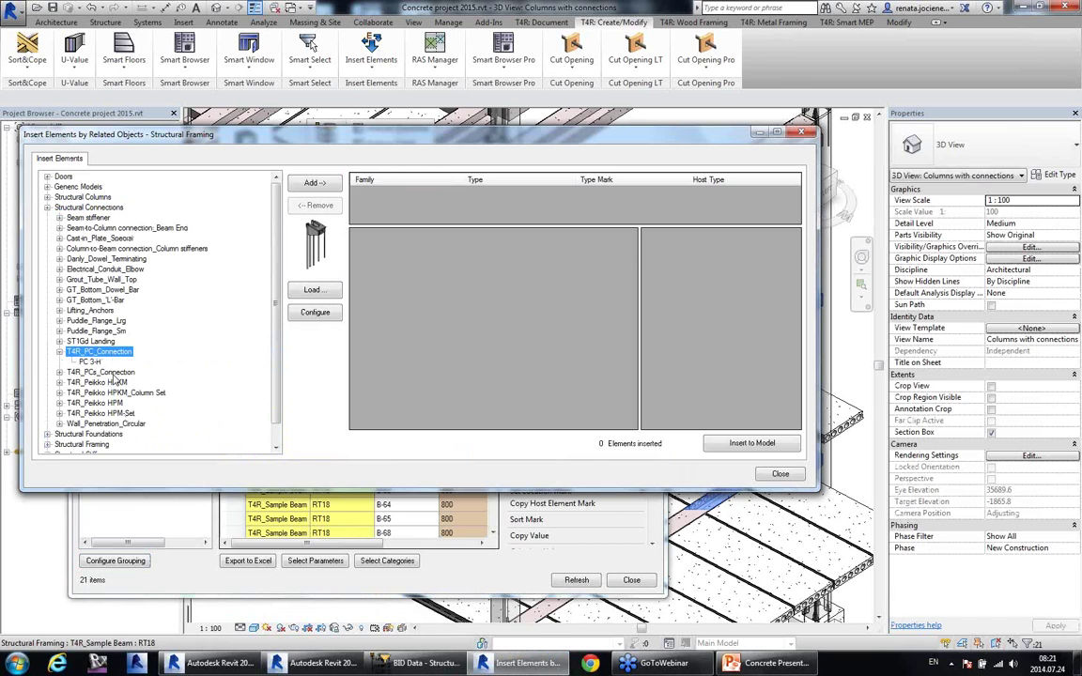
pyautogui.click(91, 362)
pyautogui.click(315, 183)
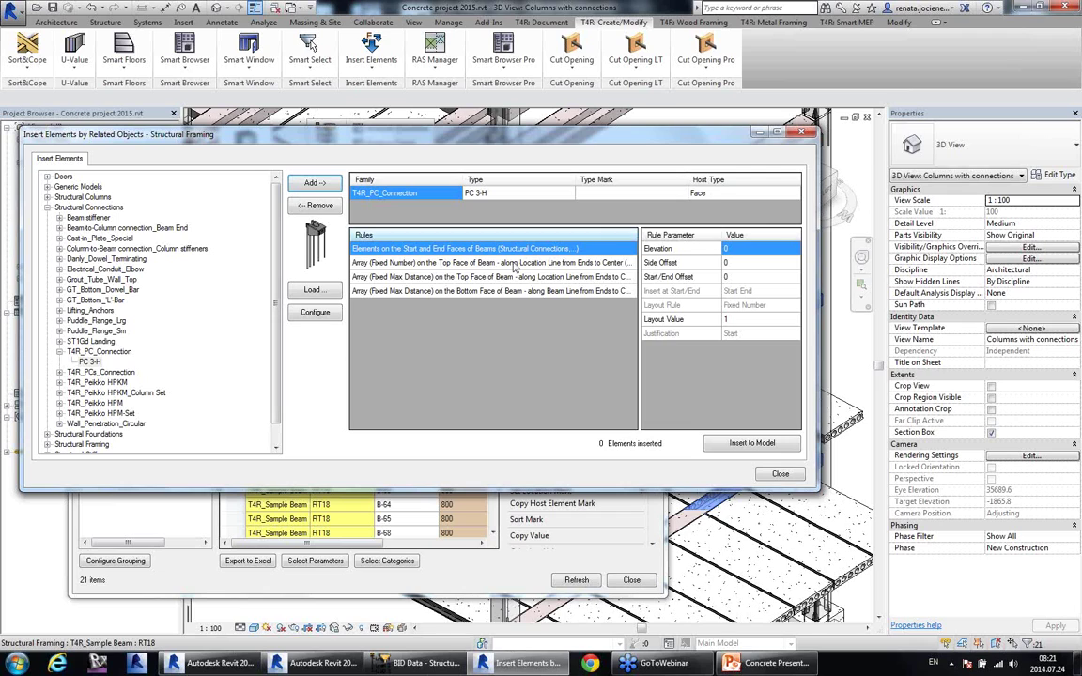
# Step: Insert the connections with the rule for elements on the start and end faces of beams, and close the beam data
pyautogui.click(411, 263)
pyautogui.click(409, 250)
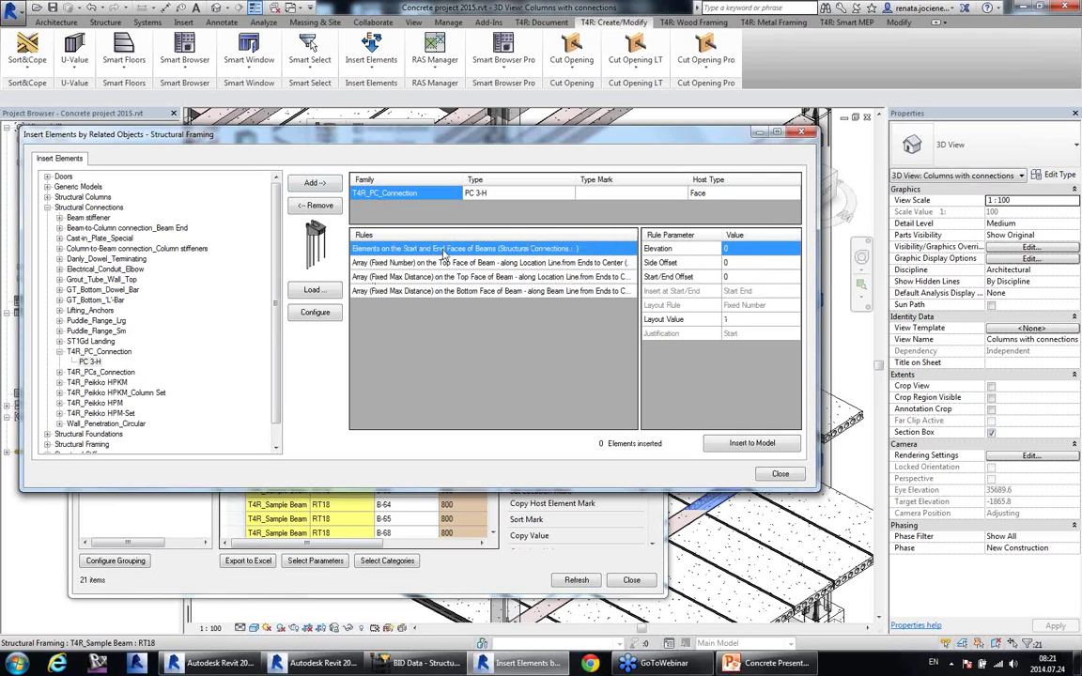
pyautogui.click(763, 445)
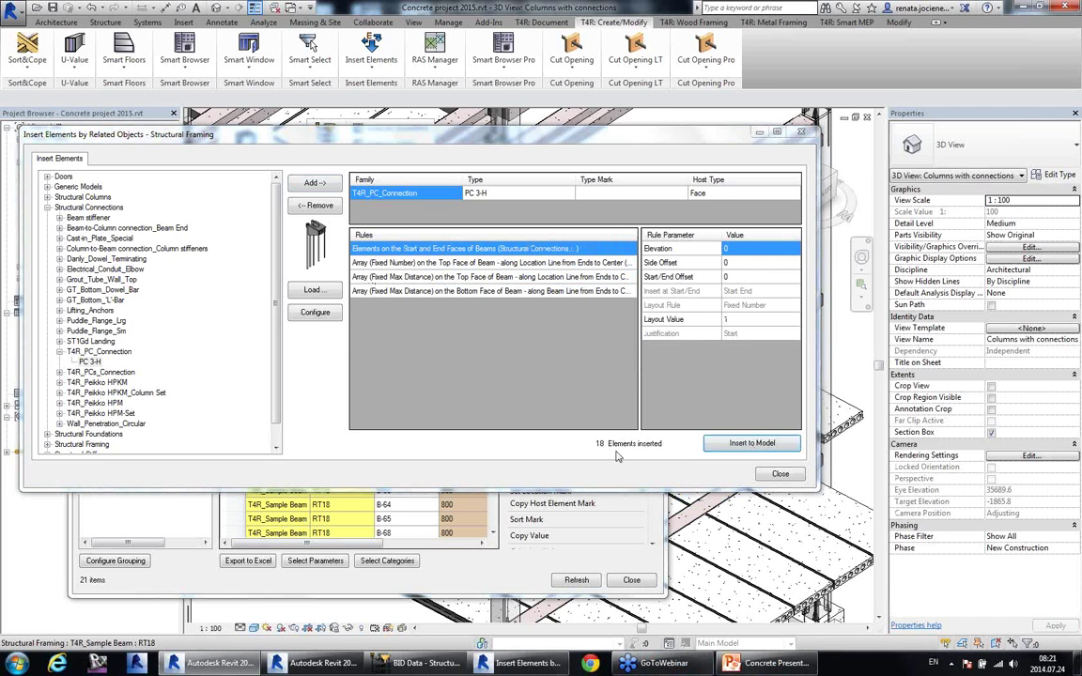
pyautogui.click(799, 475)
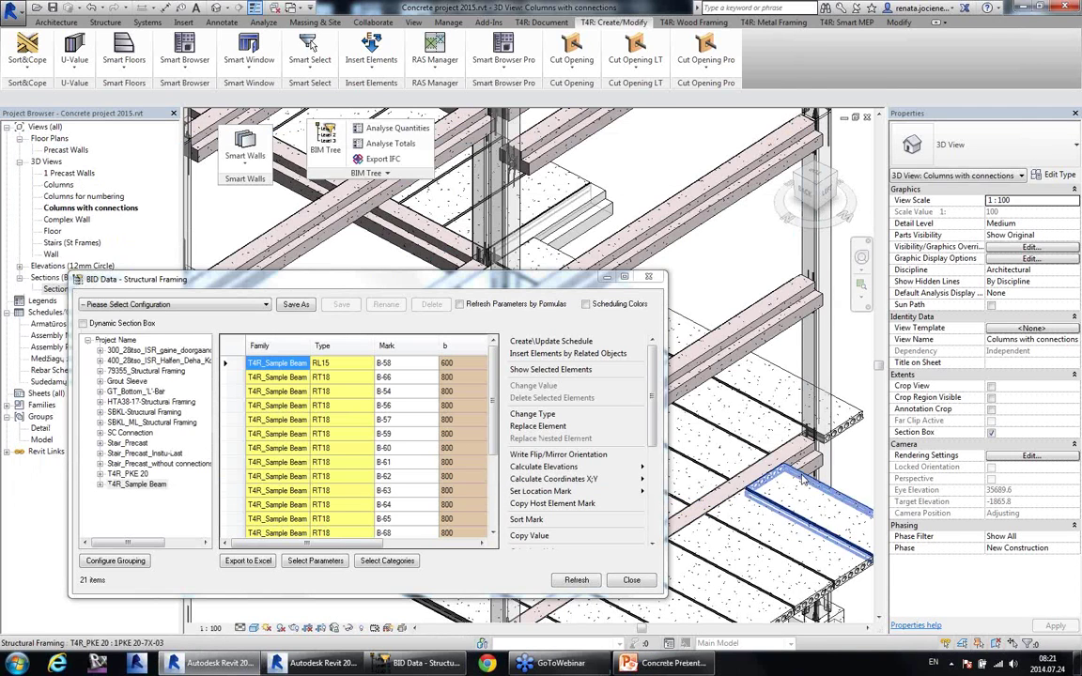
pyautogui.click(631, 581)
# Step: Temporarily apply the Transparent Walls template, inspect the PC 3-H connection at the RT18 beam's end, and restore the view properties
pyautogui.click(375, 628)
pyautogui.click(414, 596)
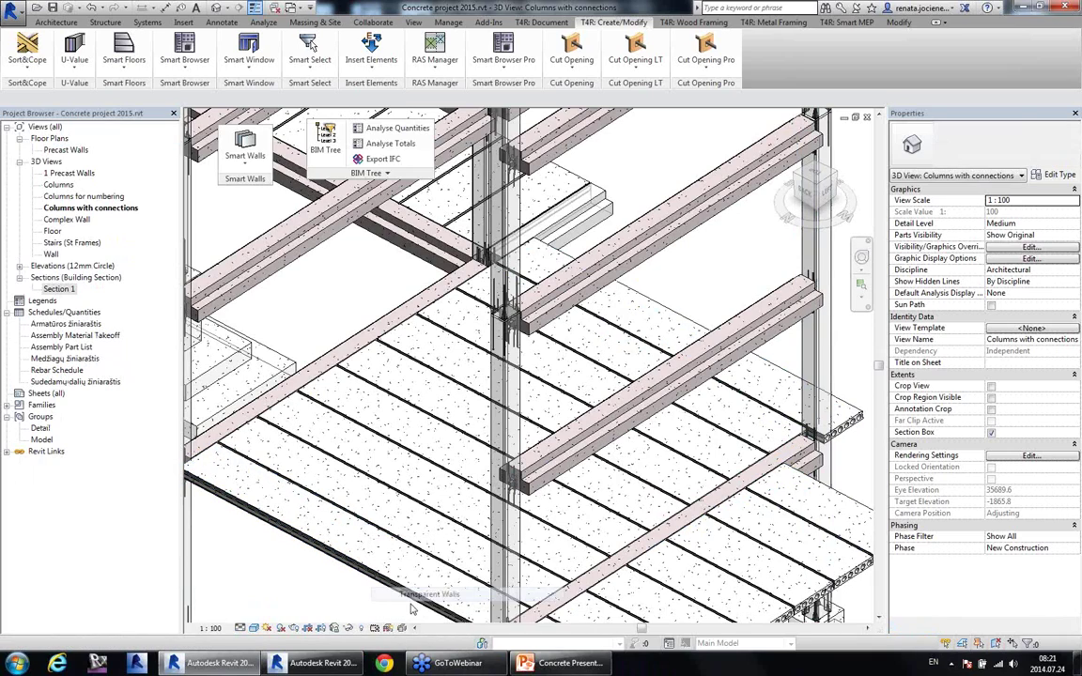
pyautogui.scroll(5, 505, 504)
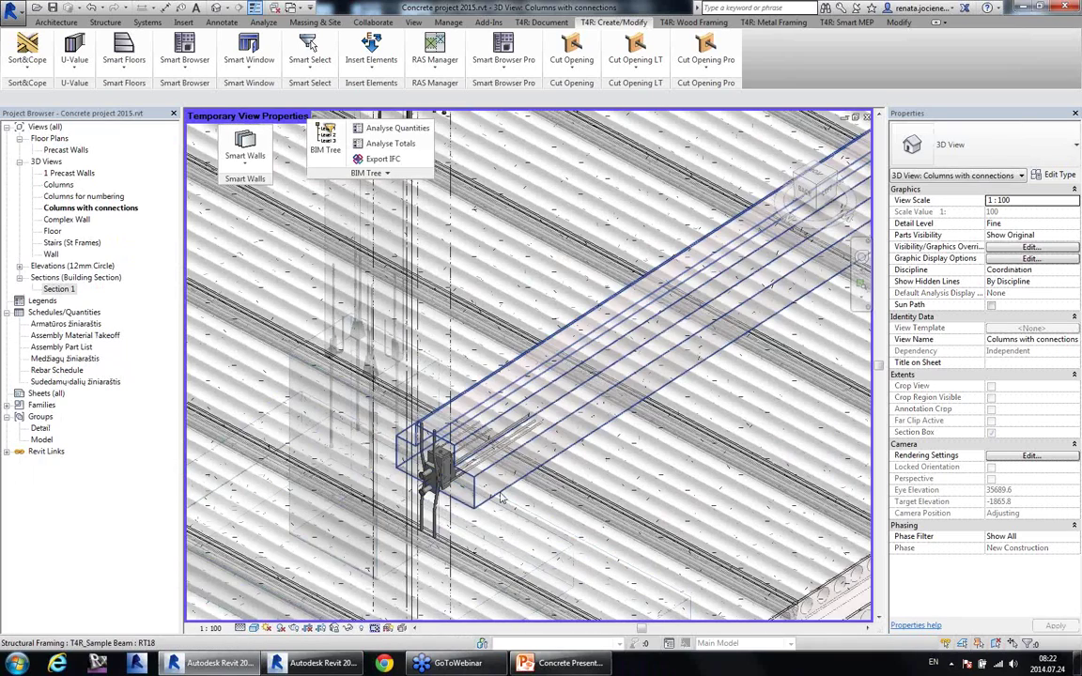
pyautogui.scroll(1, 503, 497)
pyautogui.click(433, 470)
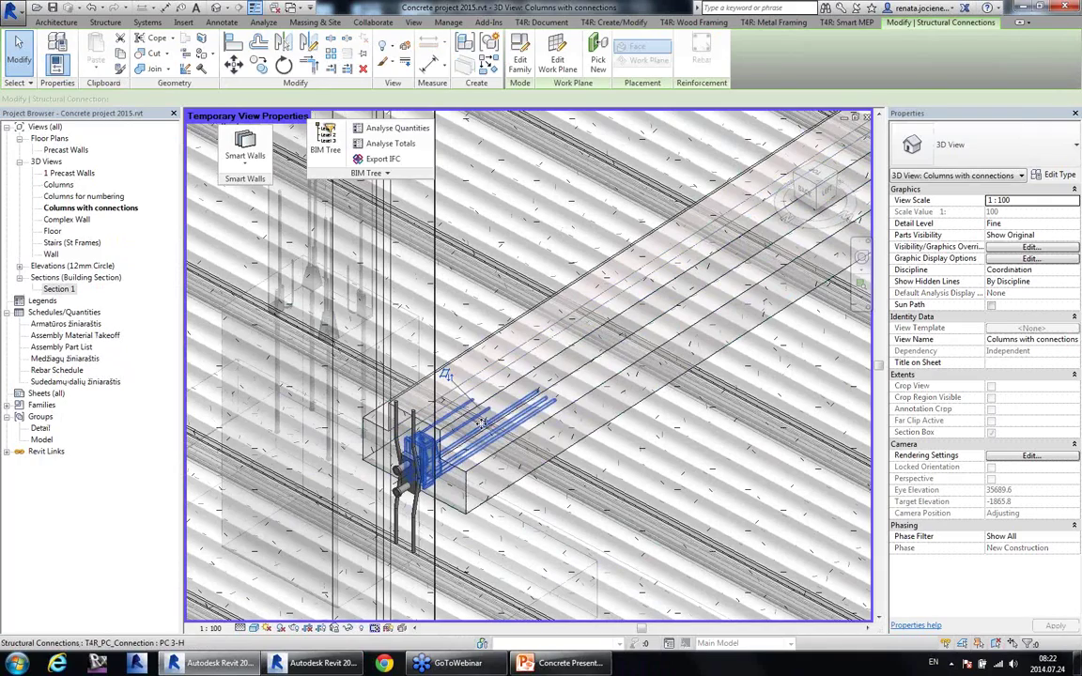
pyautogui.scroll(-5, 480, 423)
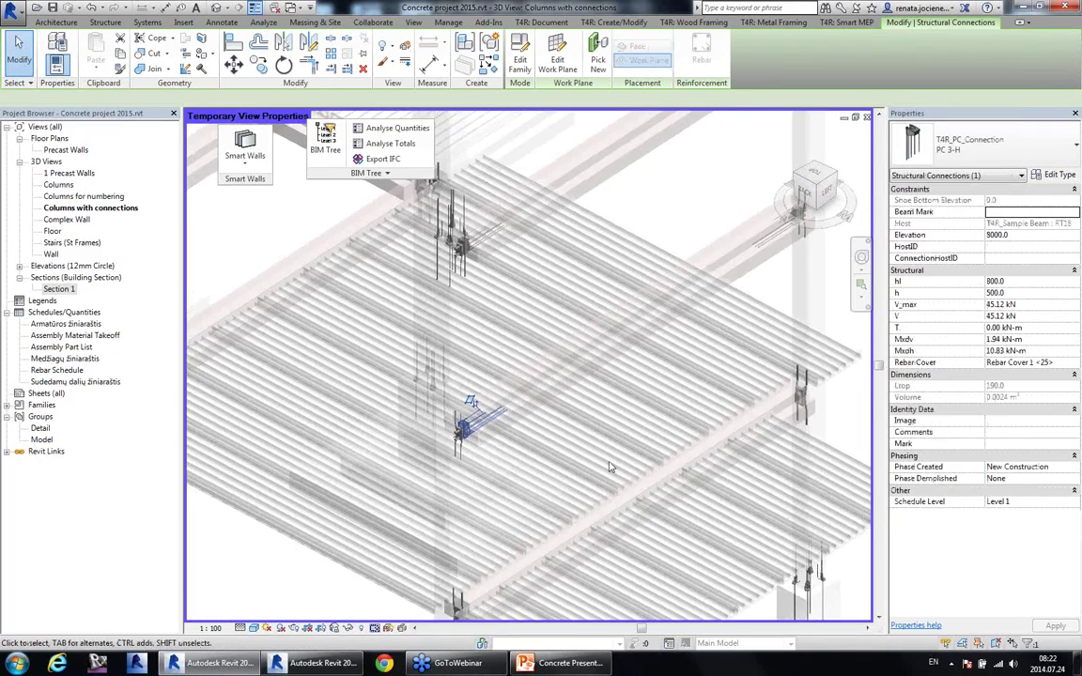
pyautogui.click(388, 628)
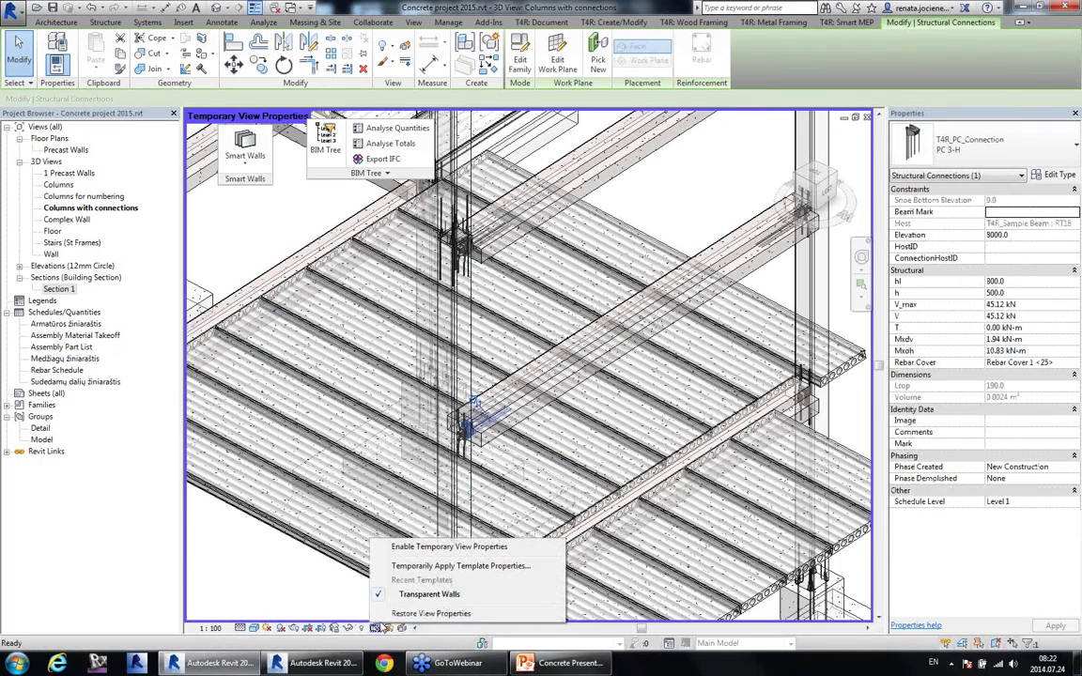
pyautogui.click(391, 613)
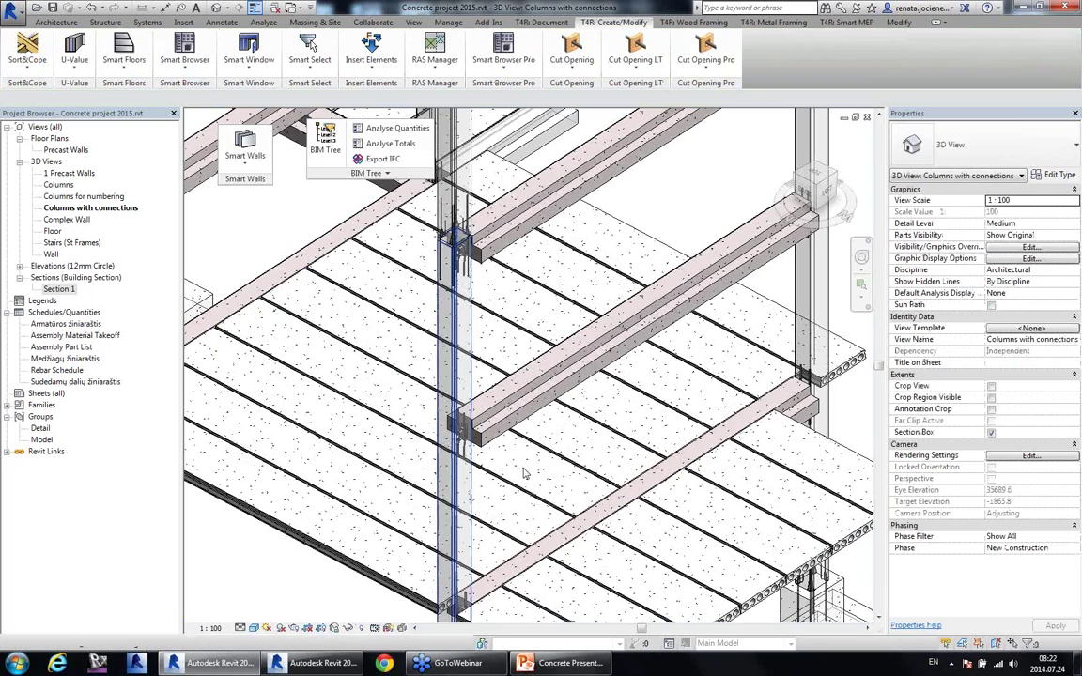
# Step: Select the PCs 7 connection on the column below, list it in BIM Tree, and widen the Family column
pyautogui.moveTo(437, 406); pyautogui.dragTo(500, 410, button='middle')
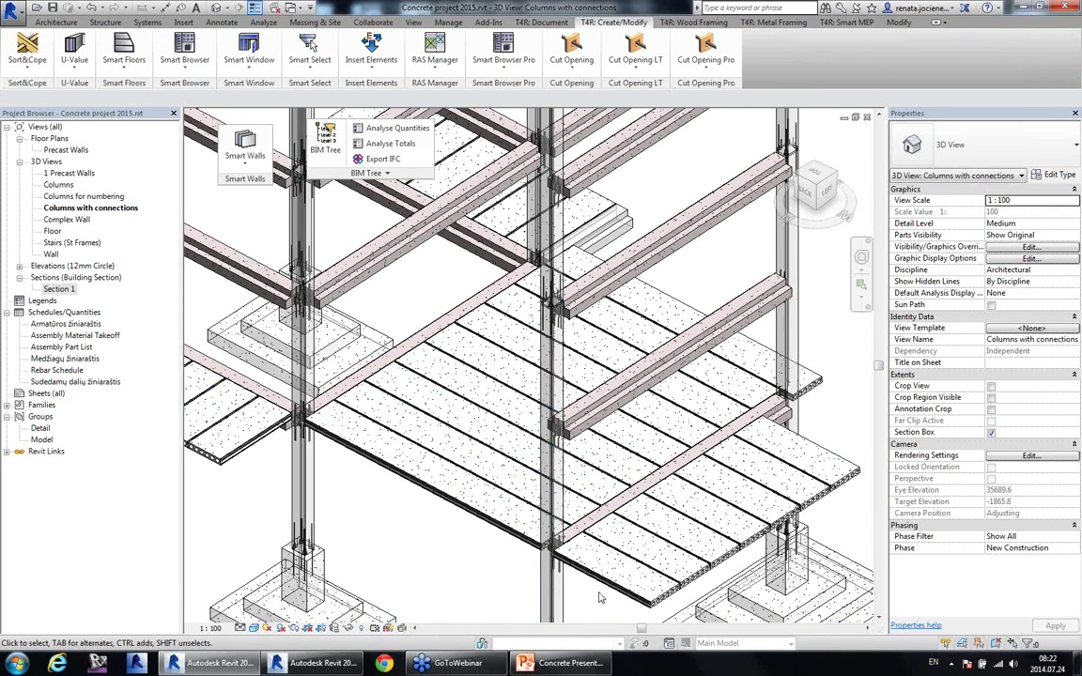
pyautogui.scroll(3, 601, 597)
pyautogui.click(530, 552)
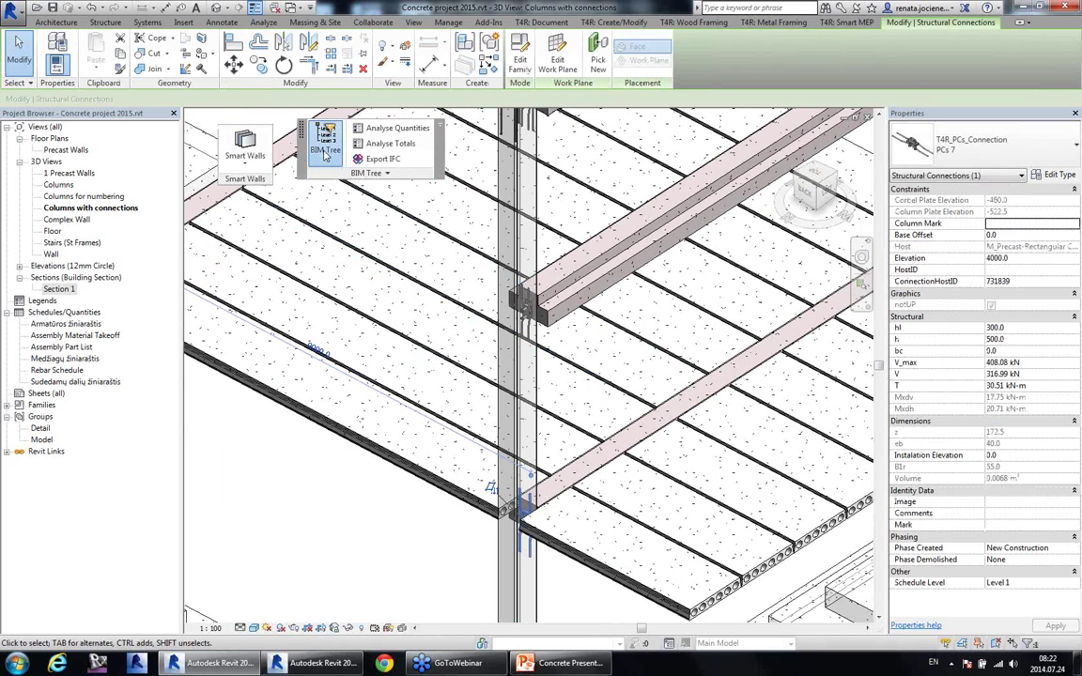
pyautogui.click(326, 150)
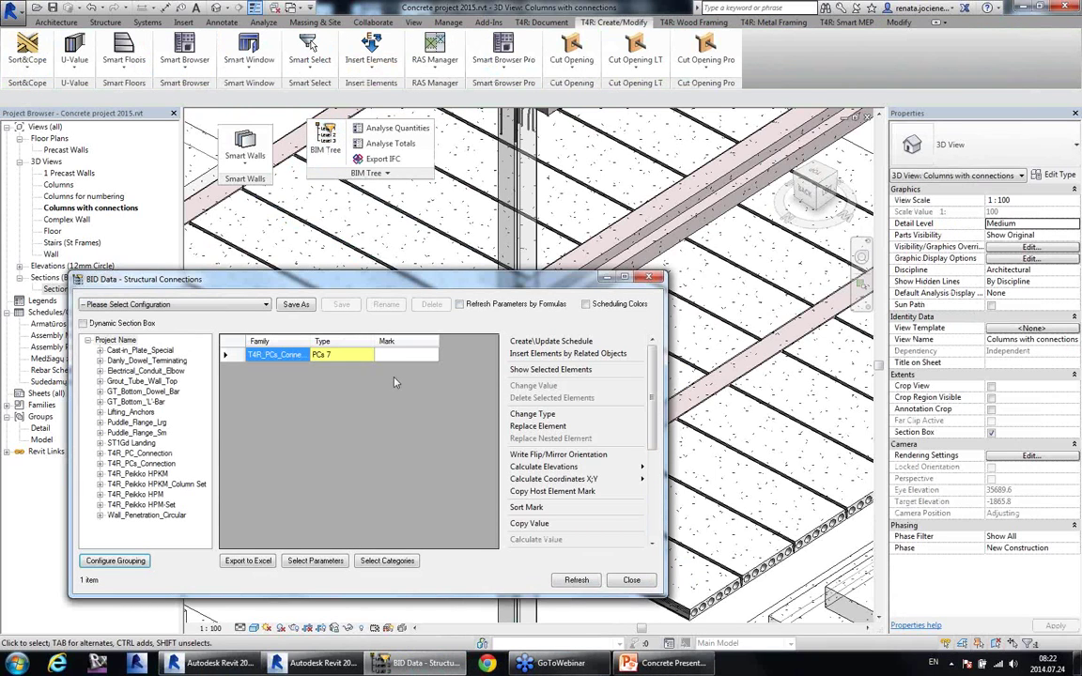
pyautogui.click(400, 357)
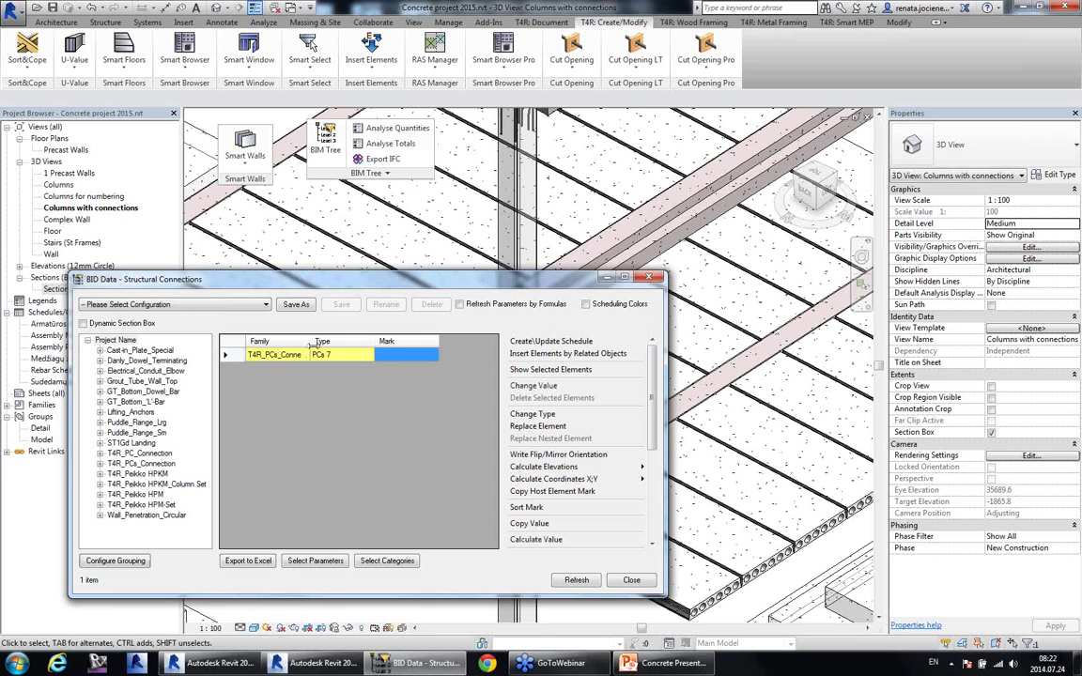
pyautogui.moveTo(310, 342); pyautogui.dragTo(336, 343)
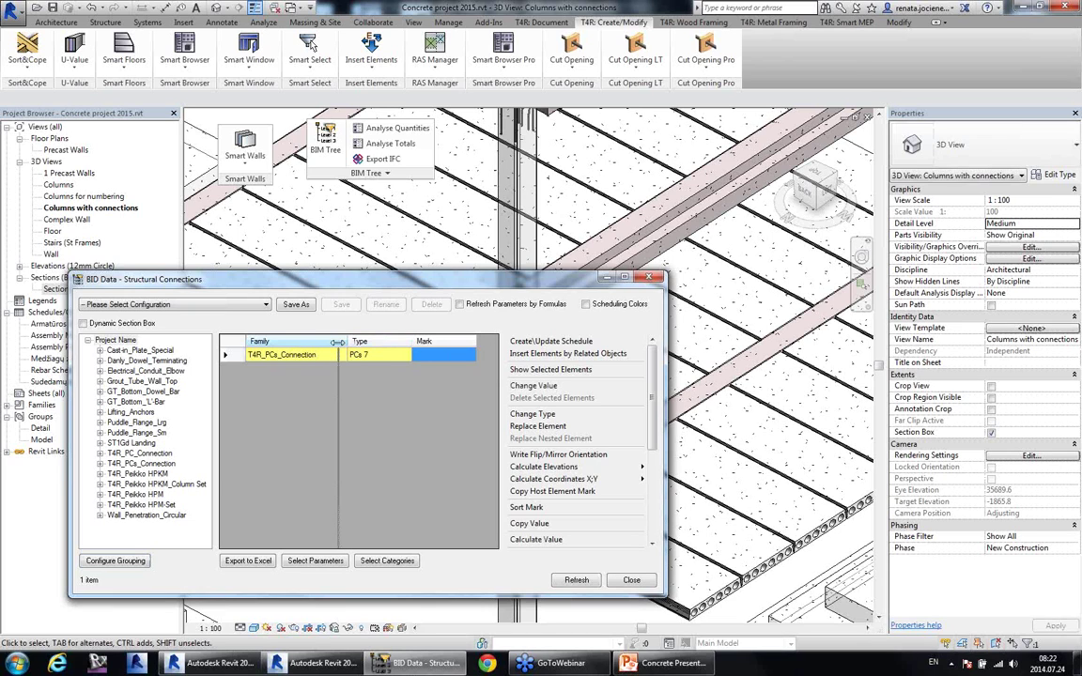
pyautogui.moveTo(515, 270); pyautogui.dragTo(539, 205)
pyautogui.scroll(-3, 579, 396)
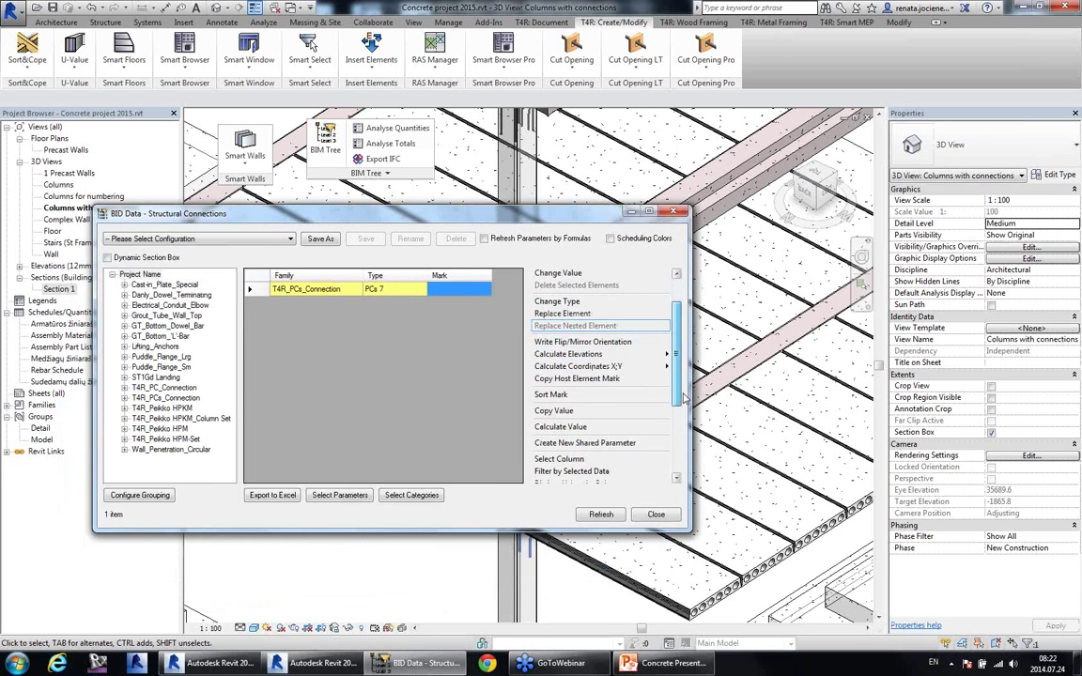
pyautogui.click(579, 395)
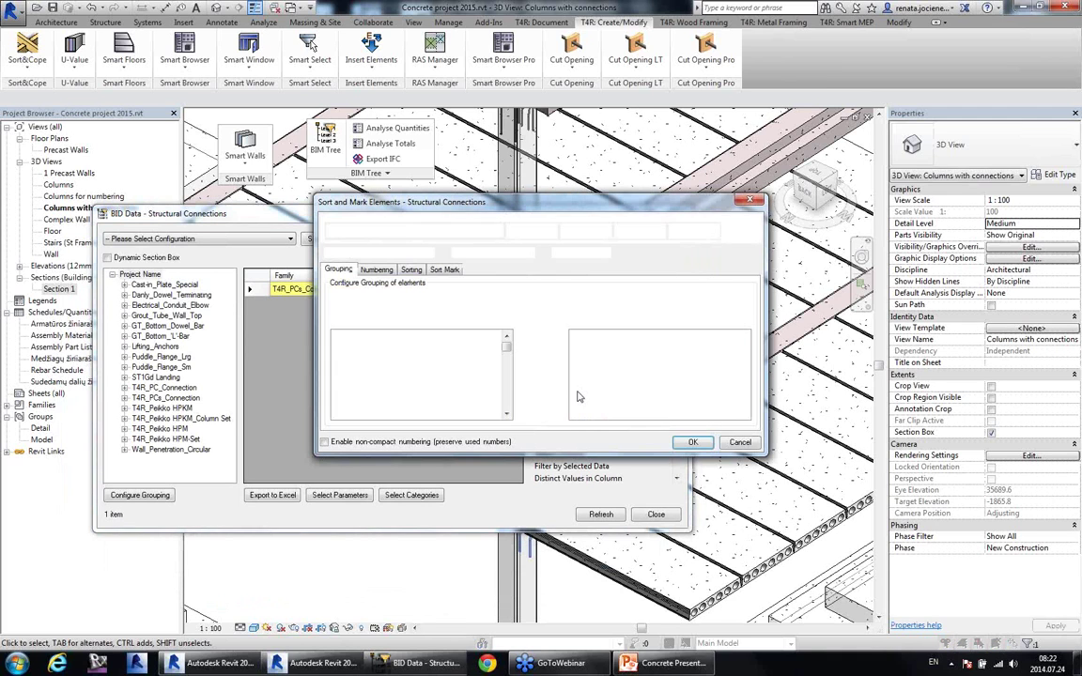
pyautogui.click(737, 445)
# Step: List all structural connections of the whole project and look through their families, types and marks
pyautogui.click(163, 367)
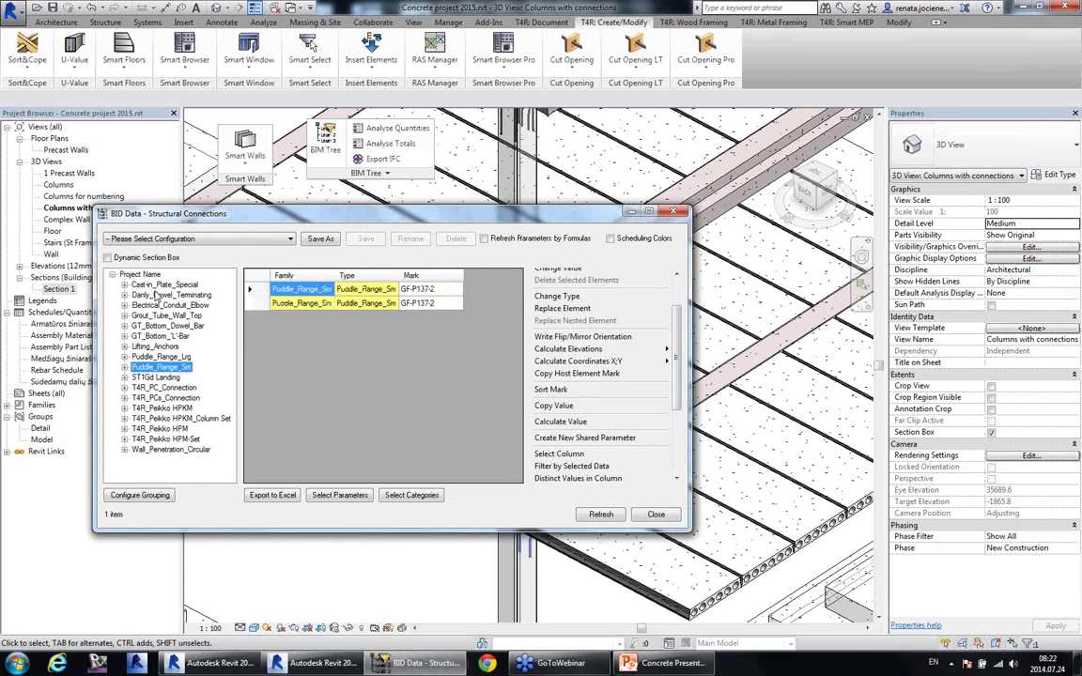
pyautogui.click(145, 275)
pyautogui.scroll(-10, 450, 383)
pyautogui.scroll(-5, 450, 383)
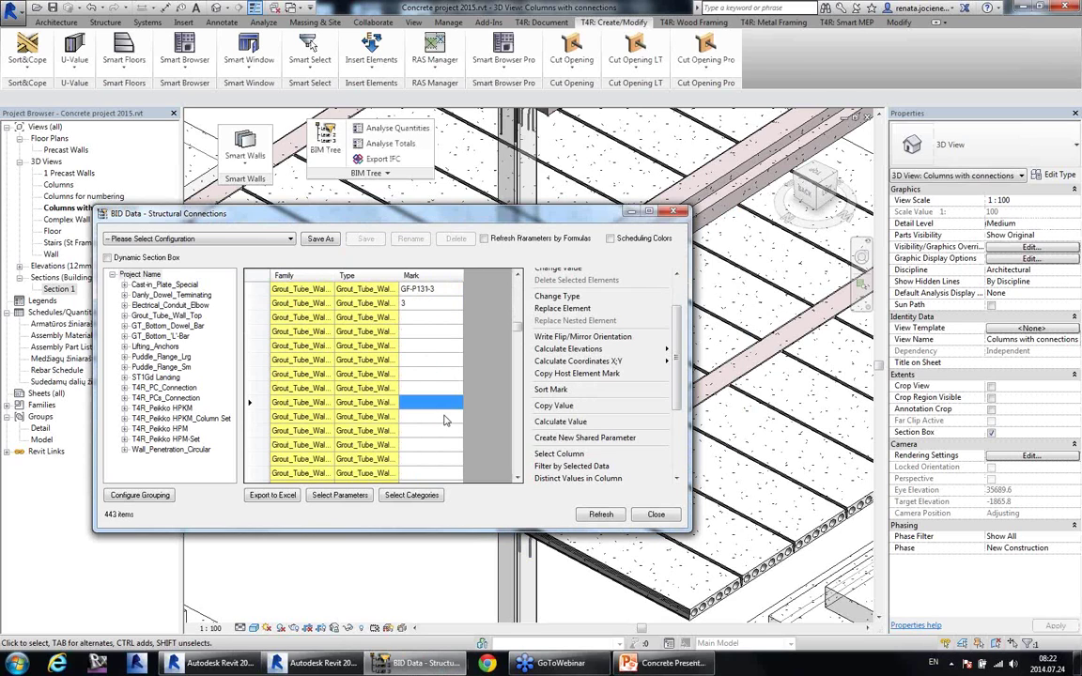
pyautogui.scroll(-10, 445, 408)
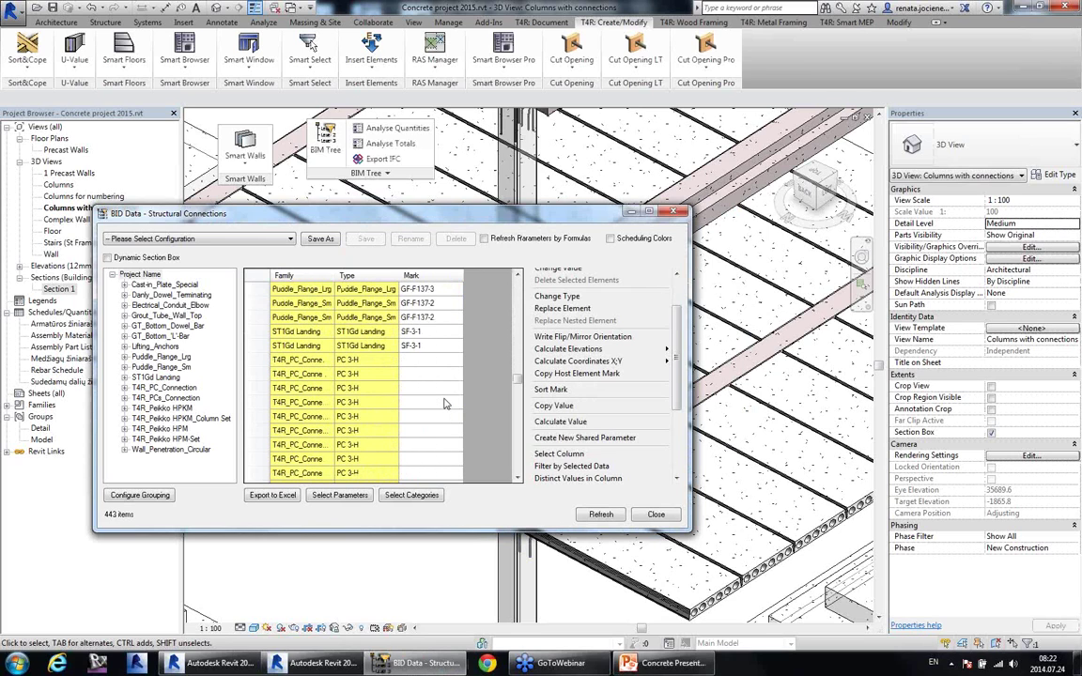
pyautogui.scroll(-3, 446, 408)
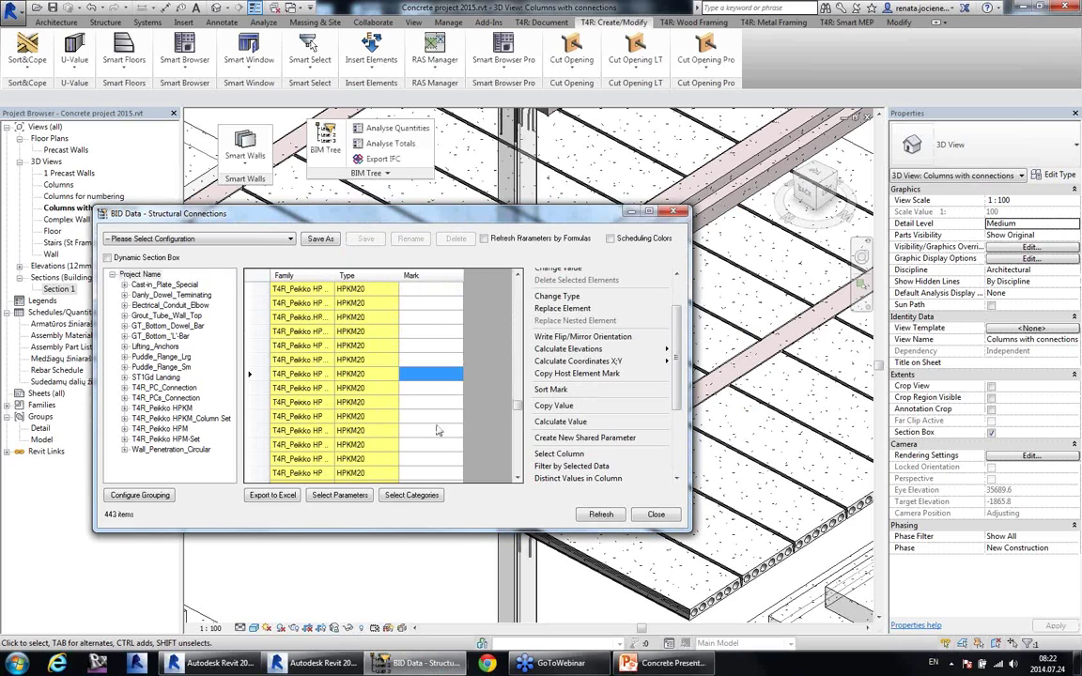
pyautogui.scroll(2, 441, 412)
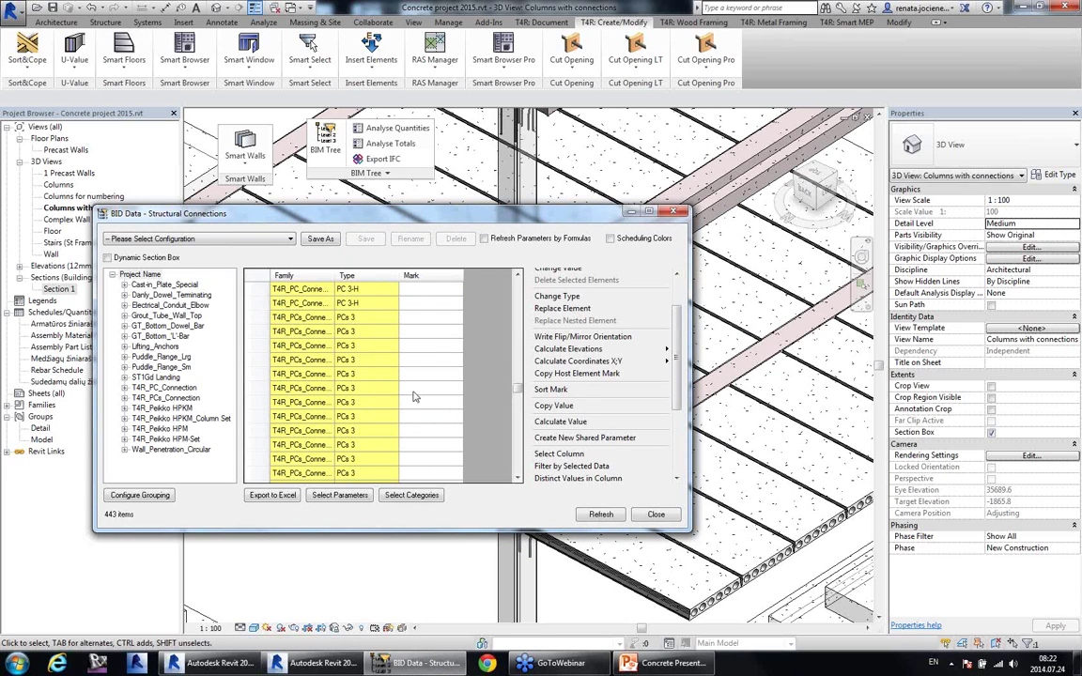
pyautogui.scroll(5, 376, 406)
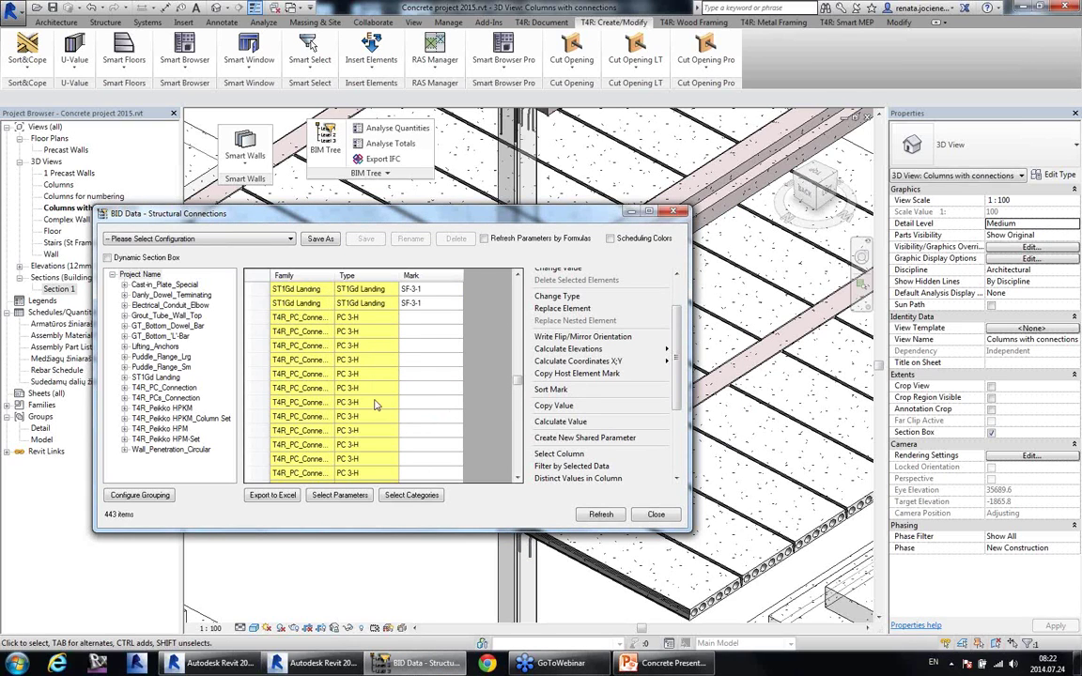
pyautogui.click(350, 416)
pyautogui.scroll(-3, 379, 389)
pyautogui.scroll(-1, 378, 389)
pyautogui.scroll(-1, 331, 402)
pyautogui.keyDown('shift'); pyautogui.click(322, 421); pyautogui.keyUp('shift')
pyautogui.click(325, 421)
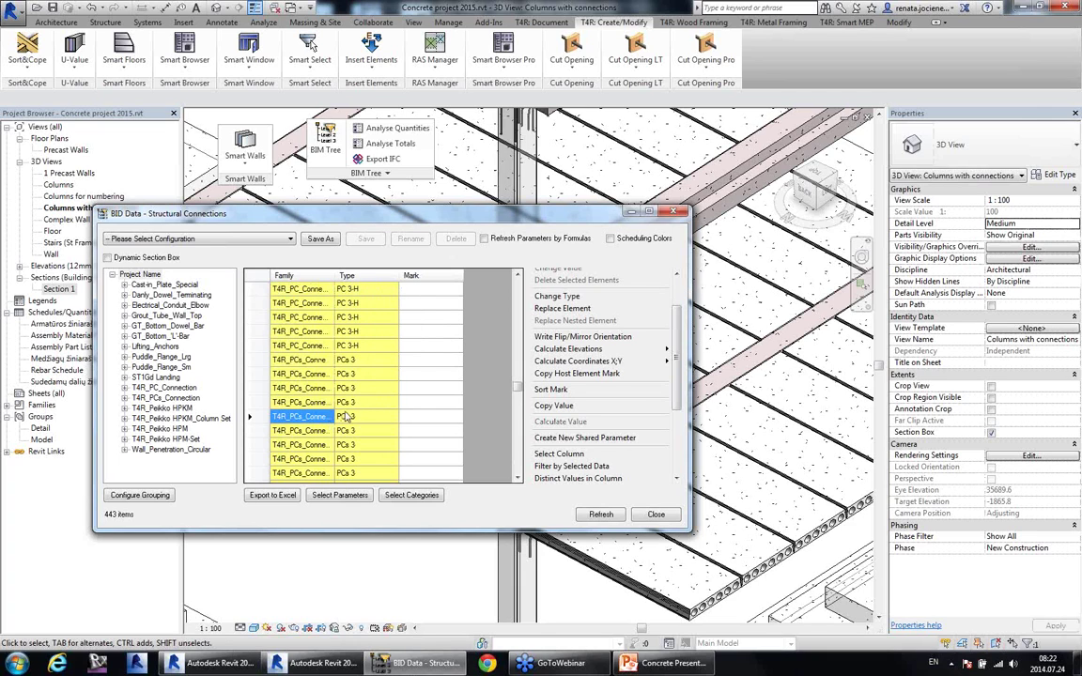
# Step: Select sample Family cells of the T4R_PC_Connection, T4R_PCs_Connection and T4R_Peikko connections and filter the list by the selected data
pyautogui.scroll(8, 344, 420)
pyautogui.scroll(-2, 329, 427)
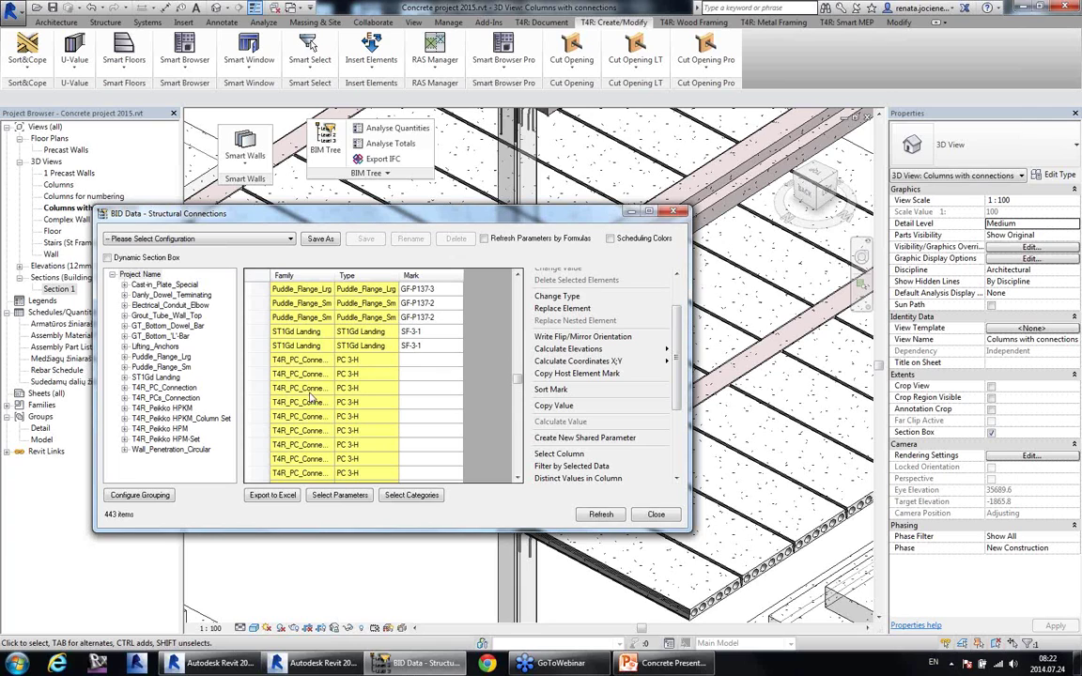
pyautogui.scroll(-4, 312, 402)
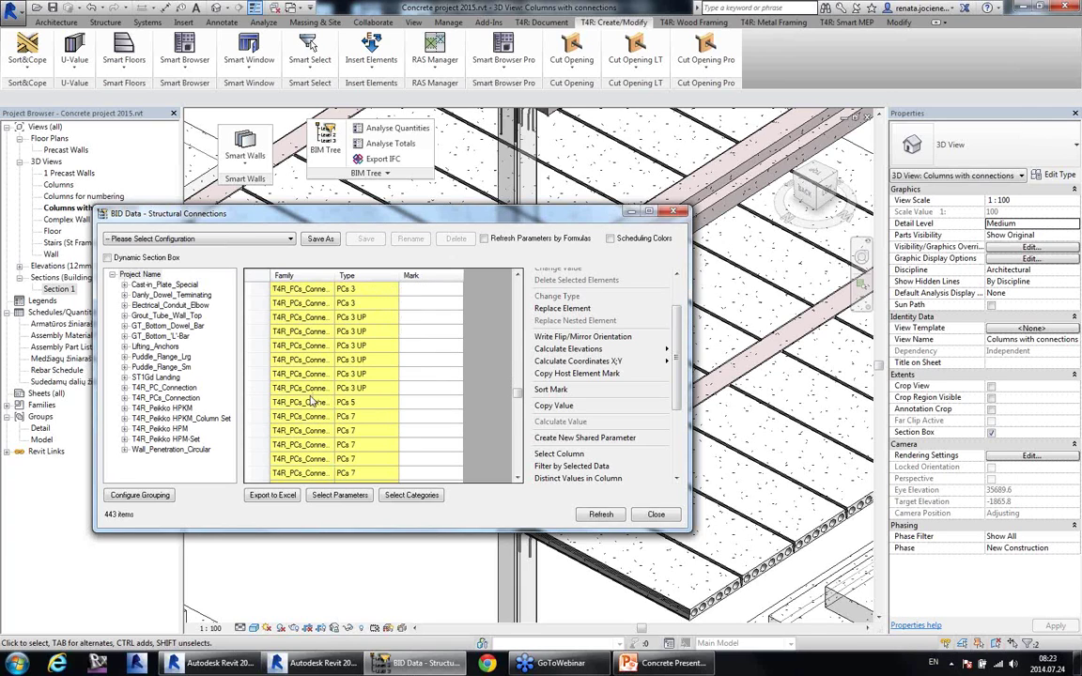
pyautogui.click(310, 391)
pyautogui.scroll(-5, 324, 416)
pyautogui.click(320, 390)
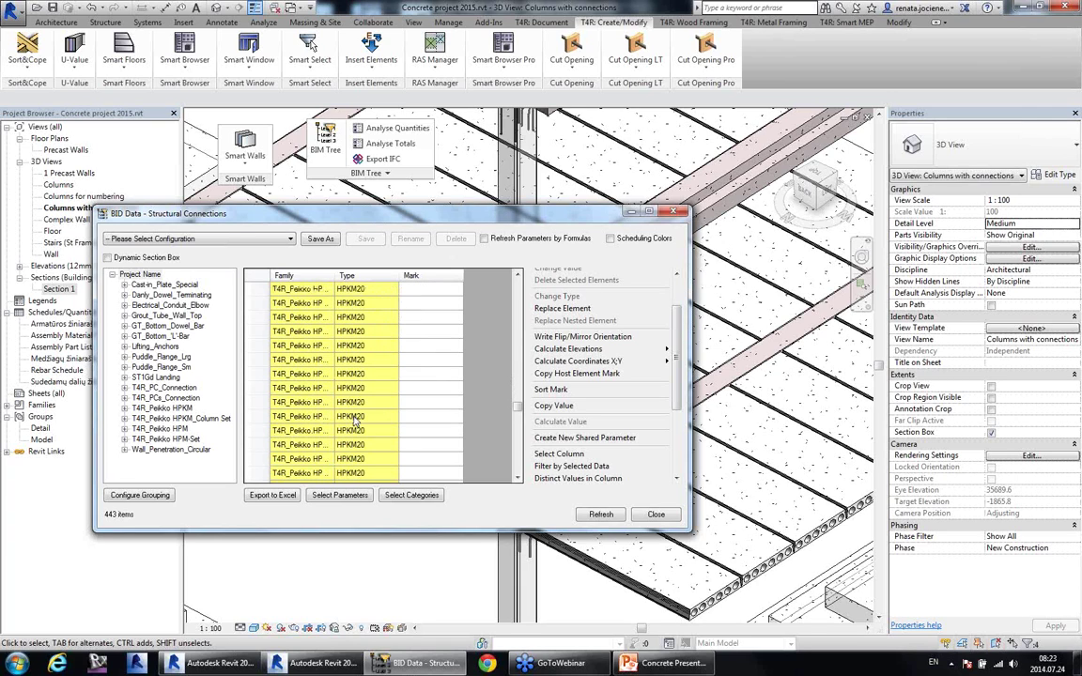
pyautogui.scroll(-4, 350, 421)
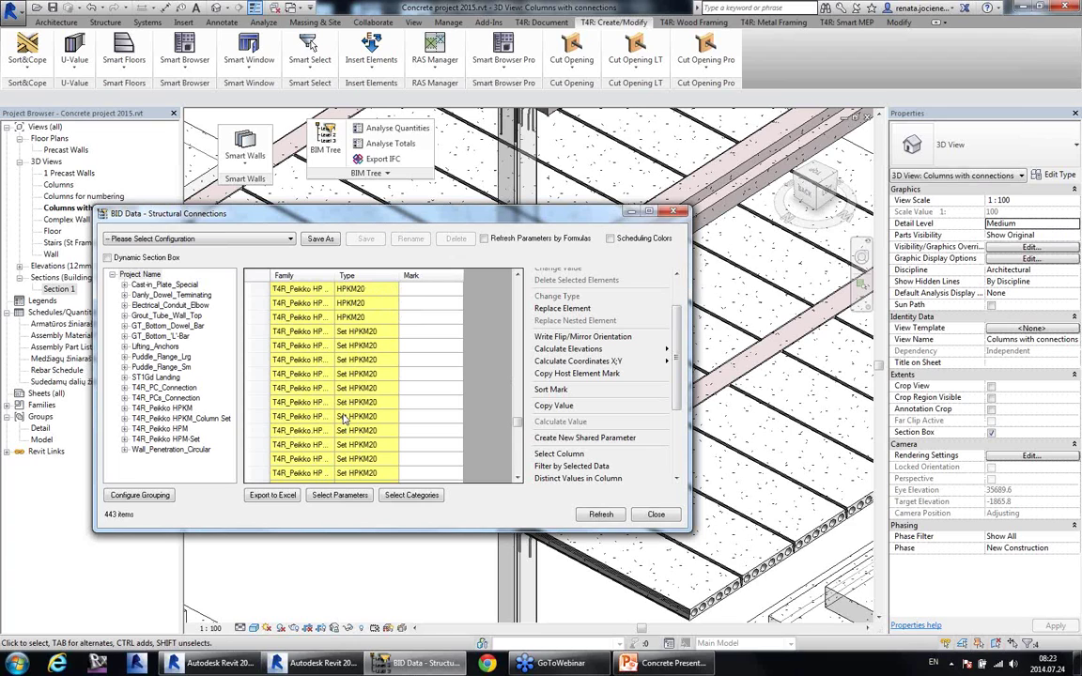
pyautogui.click(324, 416)
pyautogui.scroll(-5, 342, 432)
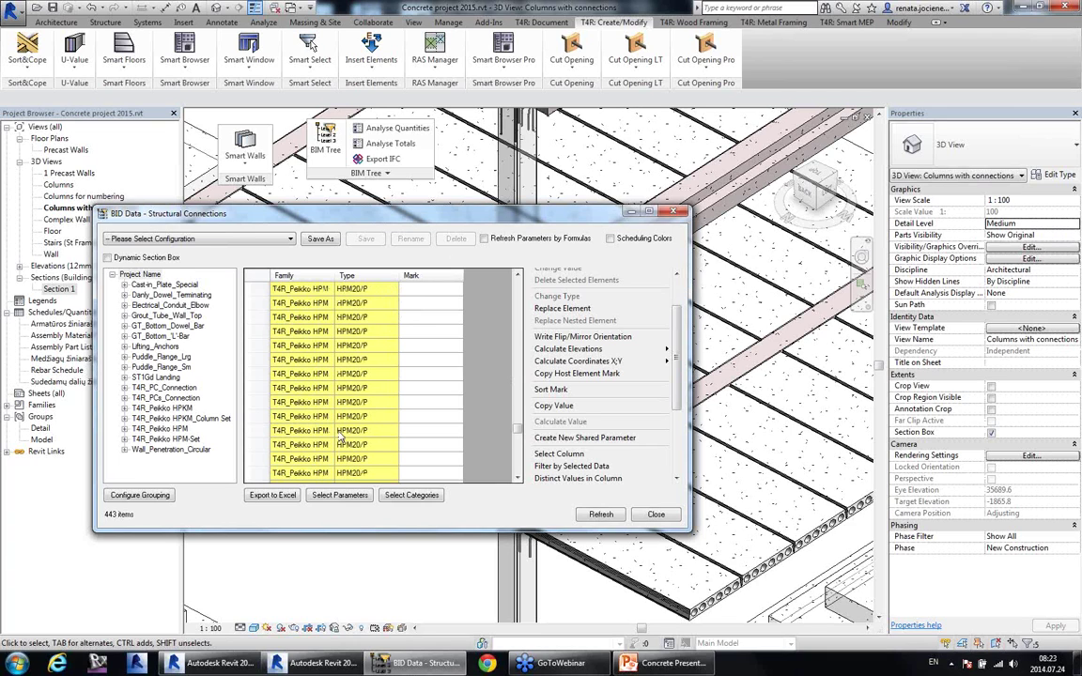
pyautogui.click(308, 417)
pyautogui.rightClick(313, 419)
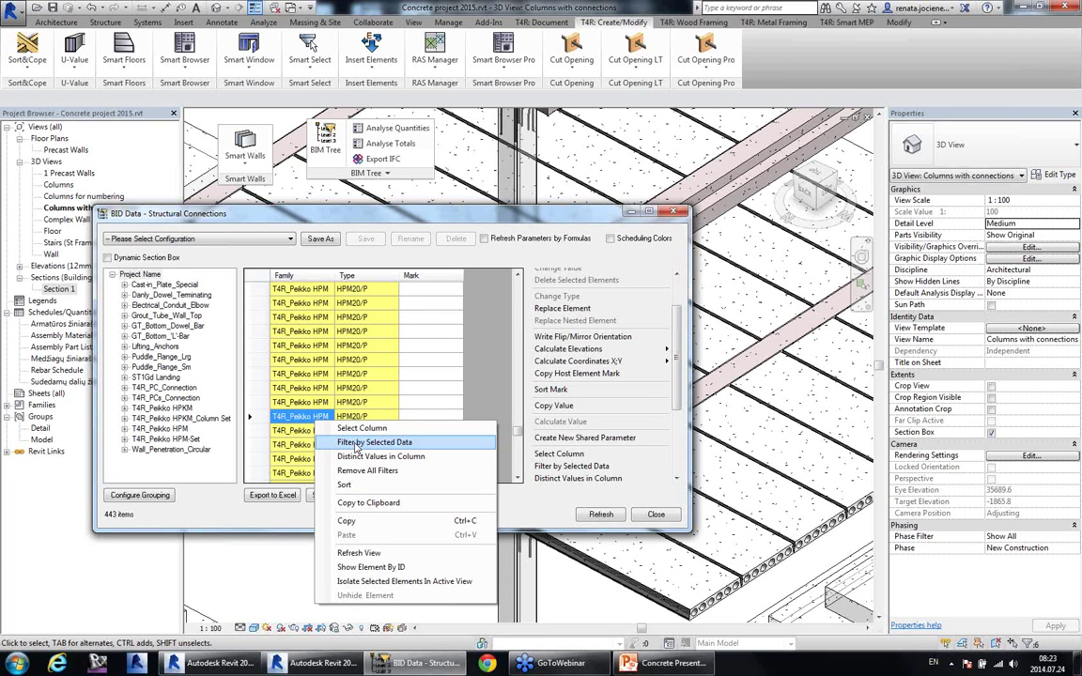
pyautogui.click(361, 442)
# Step: Select the whole Mark column of the filtered T4R_Peikko HPKM20 connections and move the list window up
pyautogui.scroll(-15, 451, 367)
pyautogui.click(430, 360)
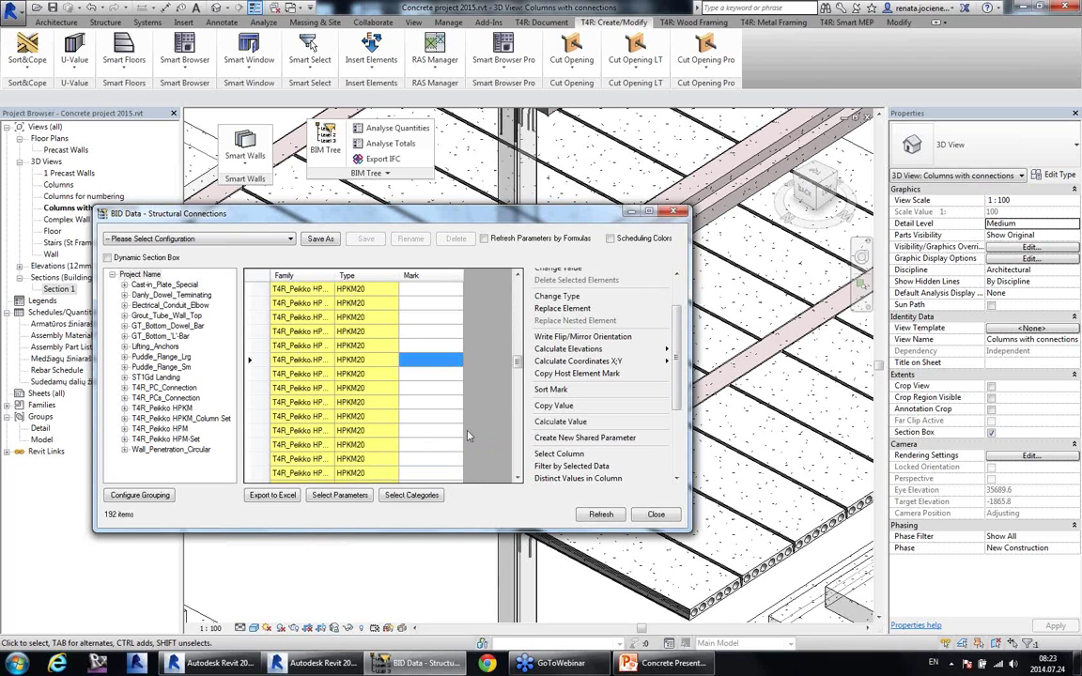
pyautogui.rightClick(442, 367)
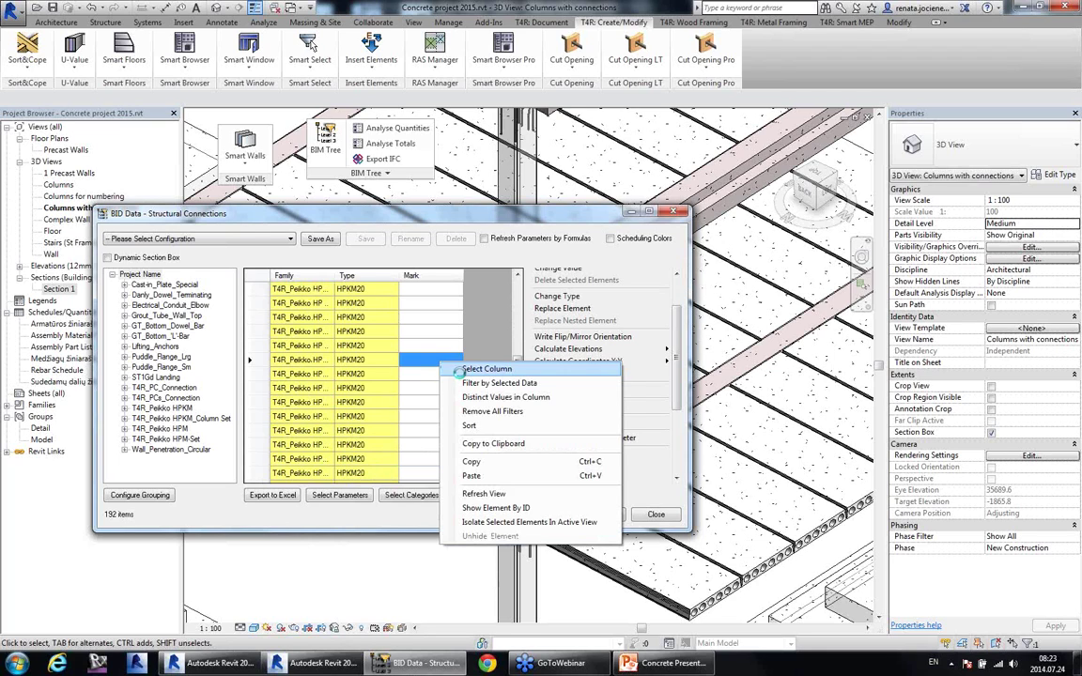
pyautogui.click(460, 369)
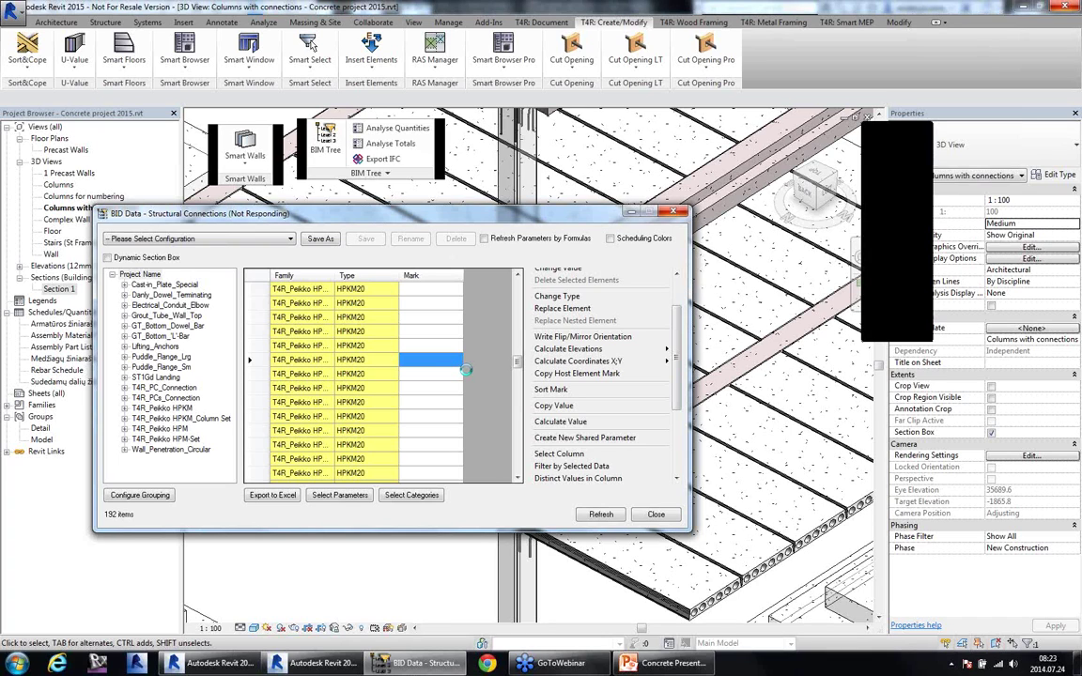
pyautogui.moveTo(554, 210); pyautogui.dragTo(552, 172)
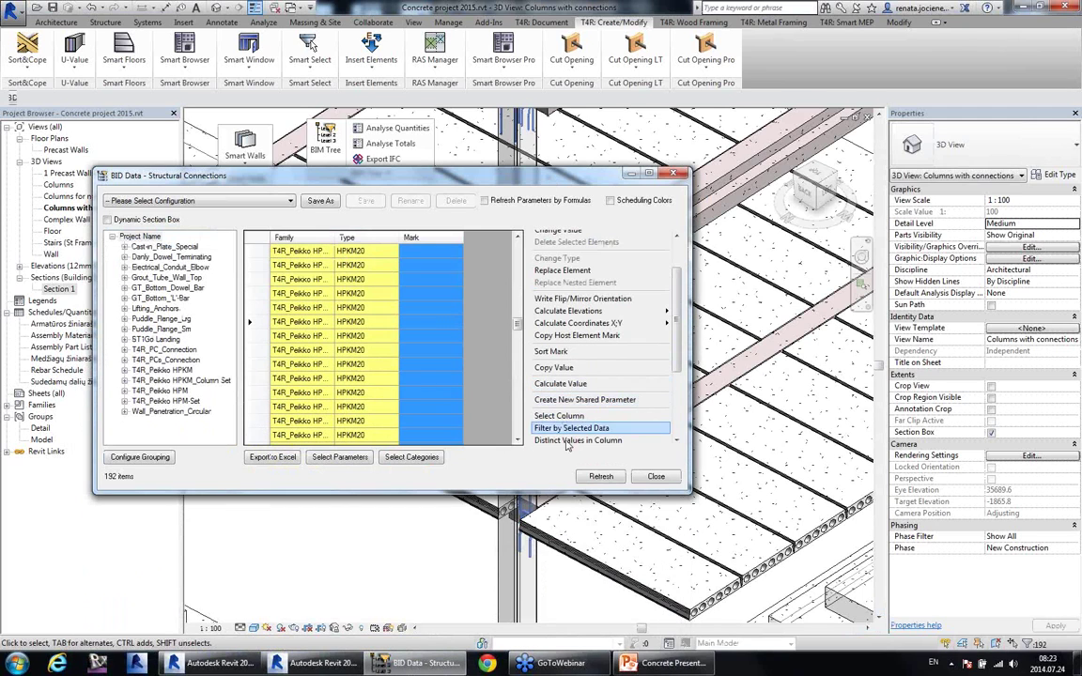
# Step: Start Sort Mark for the connections and review the configuration's grouping, numbering, sorting and mark-building parameters
pyautogui.click(554, 352)
pyautogui.moveTo(564, 194); pyautogui.dragTo(530, 194)
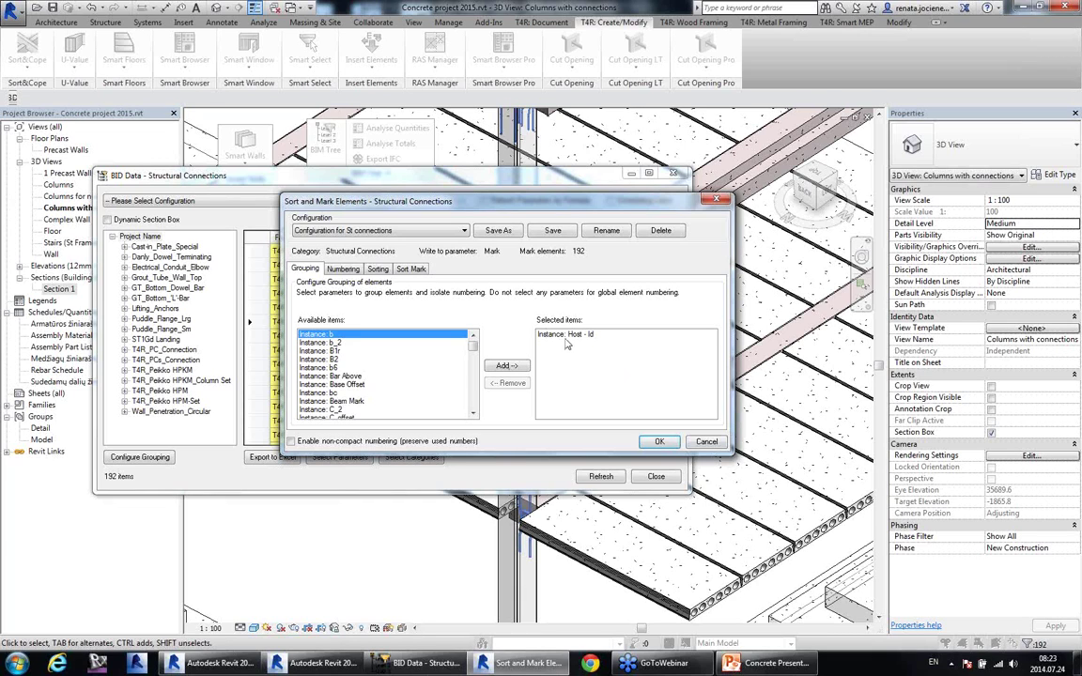
pyautogui.click(349, 270)
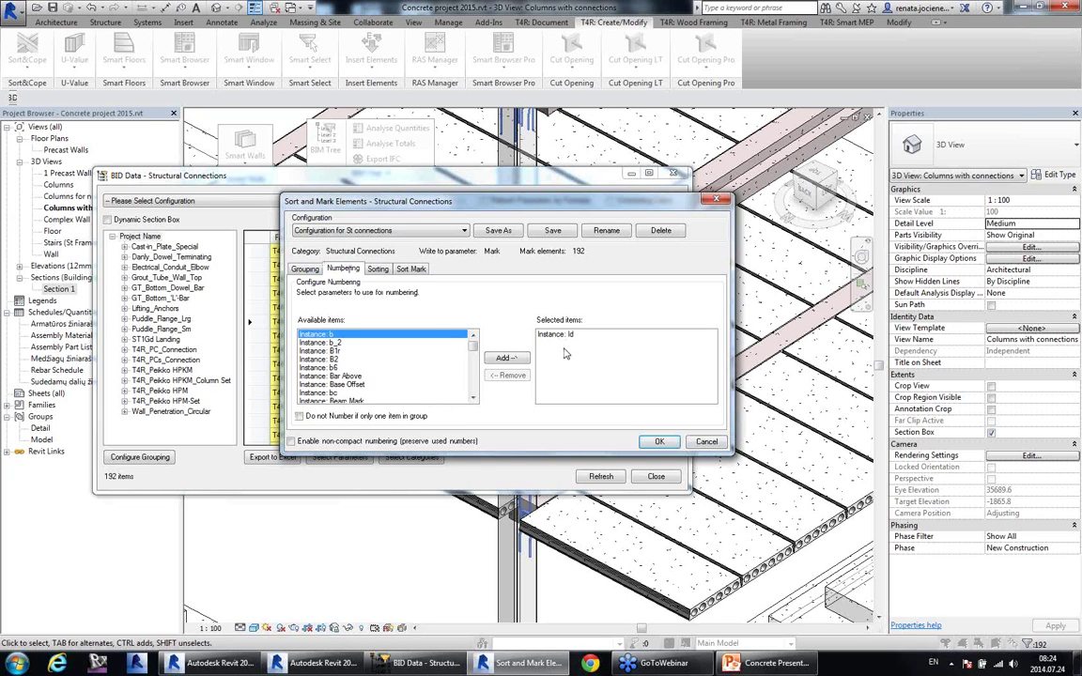
pyautogui.click(378, 270)
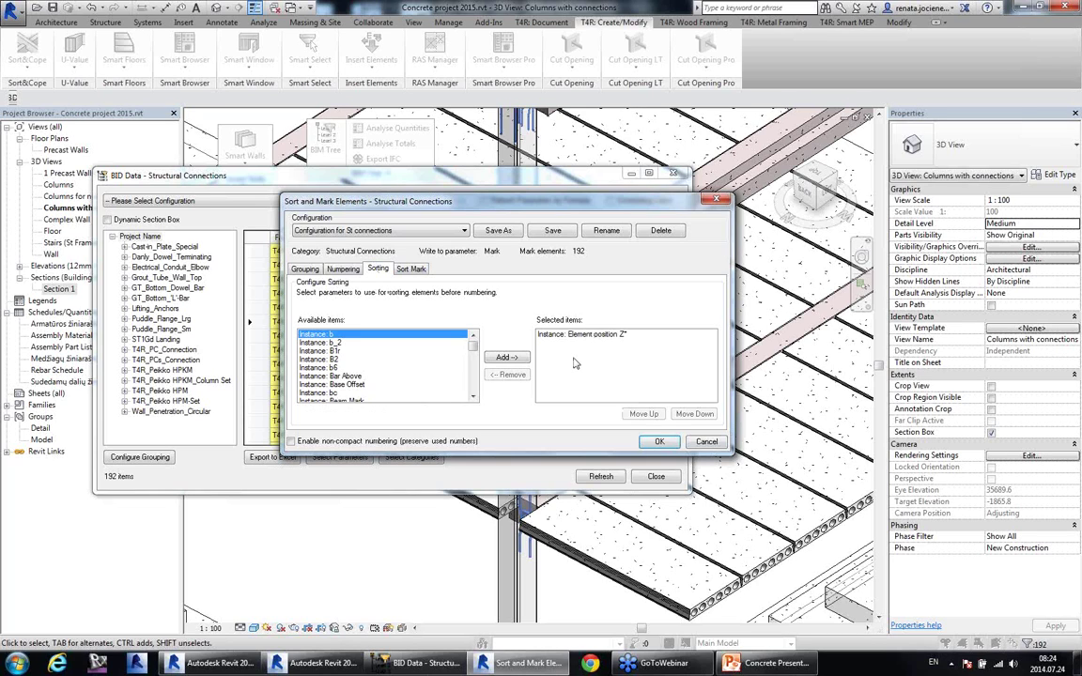
pyautogui.click(419, 269)
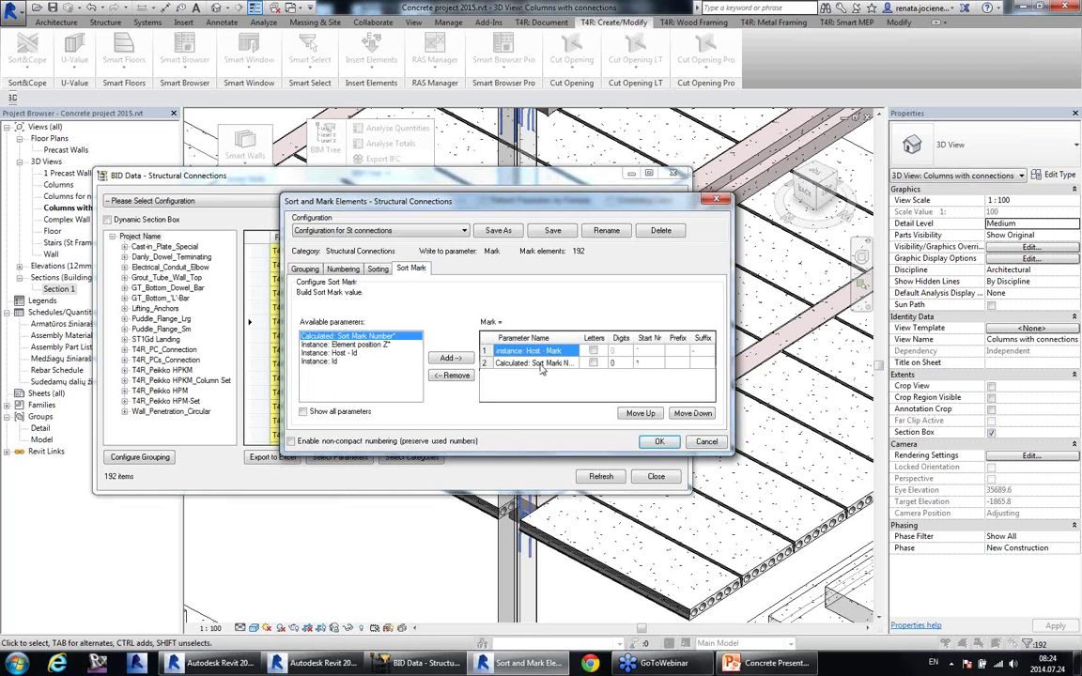
pyautogui.click(541, 365)
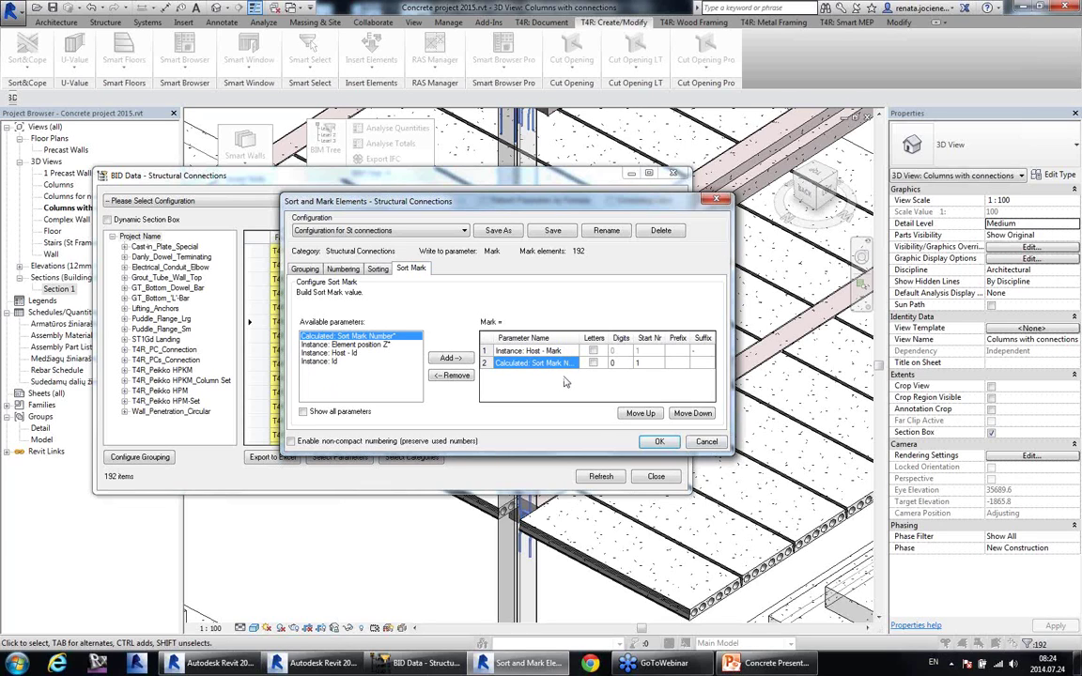
# Step: Number the selected connections' marks with the chosen sort configuration, accept the duplicate-mark warnings and close the connection list
pyautogui.click(463, 231)
pyautogui.click(444, 250)
pyautogui.click(660, 443)
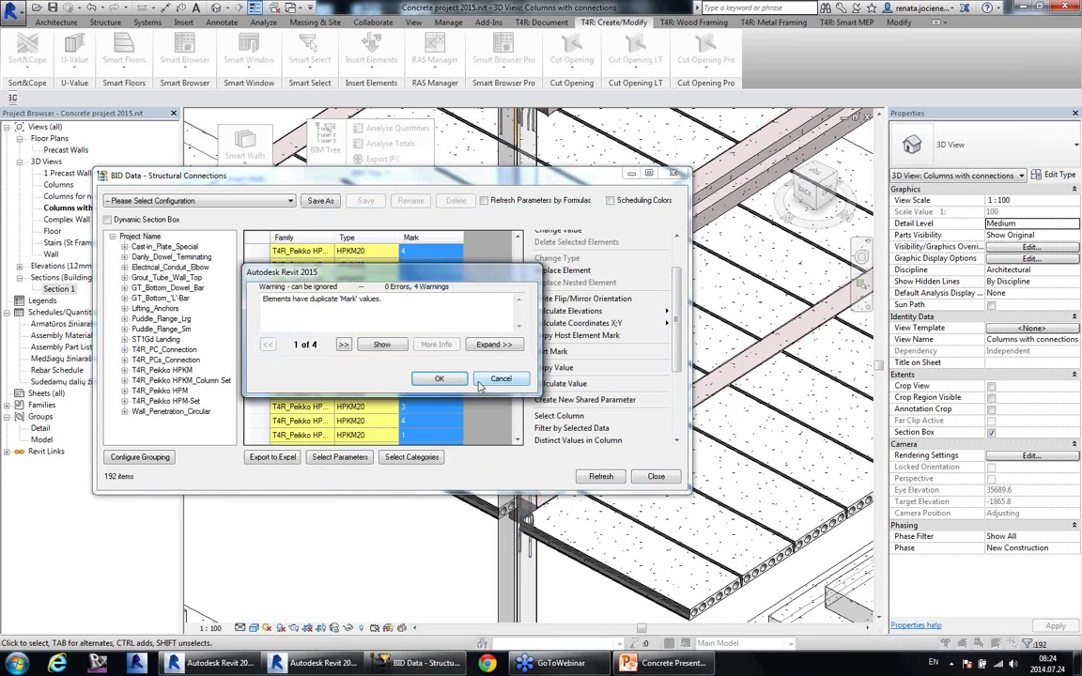
pyautogui.click(442, 379)
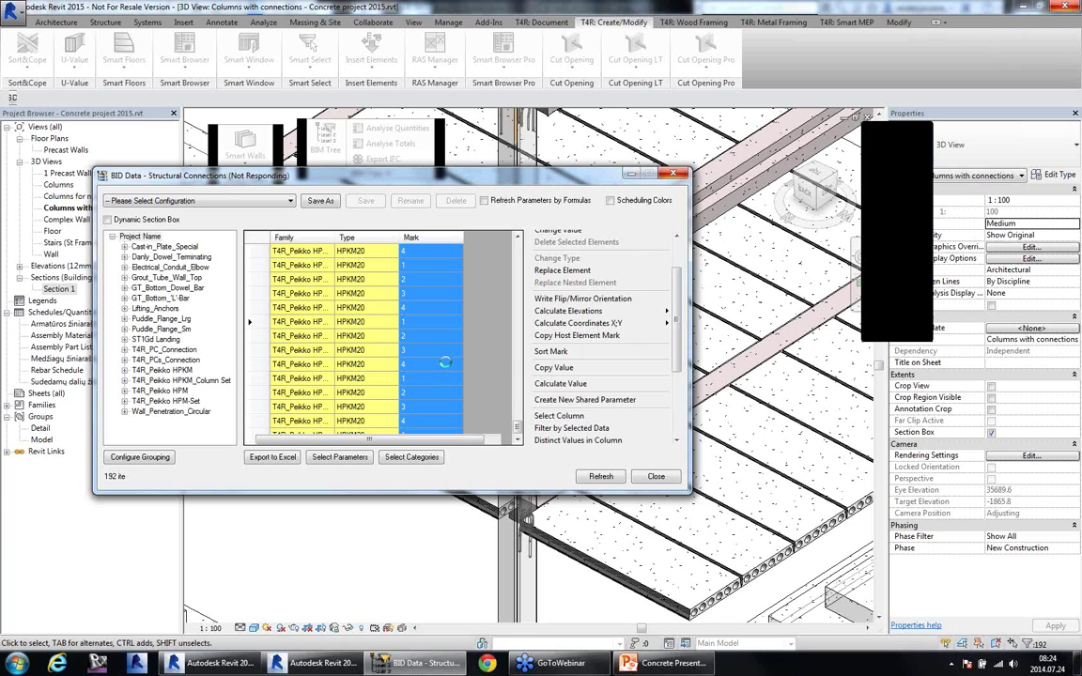
pyautogui.click(669, 479)
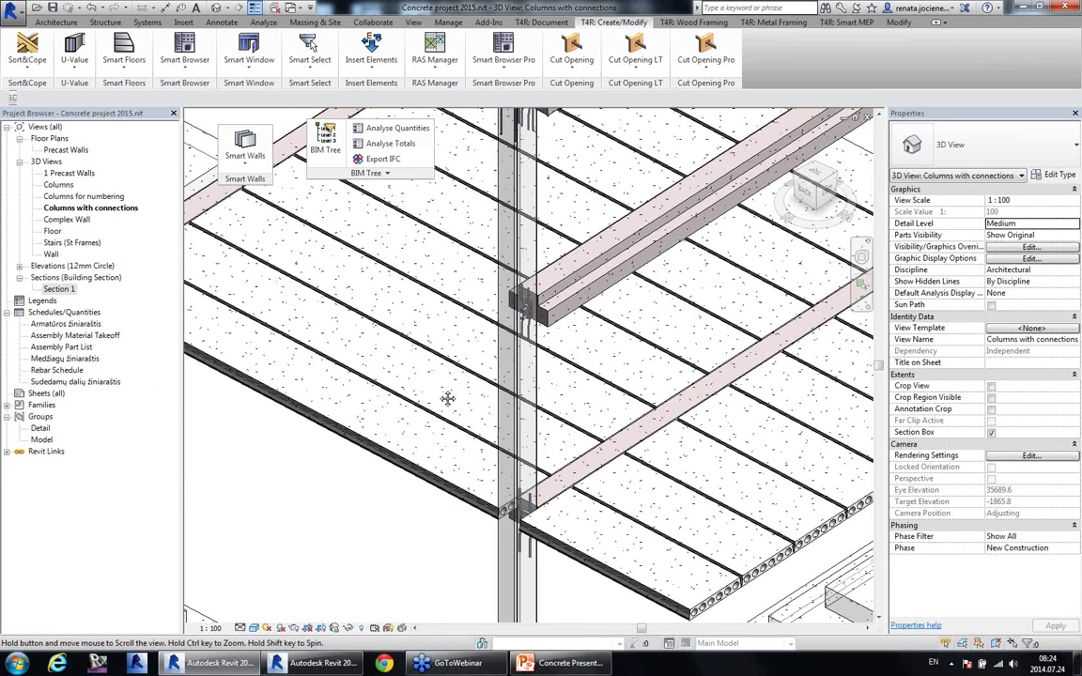
# Step: Inspect the base connections and the properties of the M_Precast-Rectangular Column at its foundation
pyautogui.scroll(-8, 448, 399)
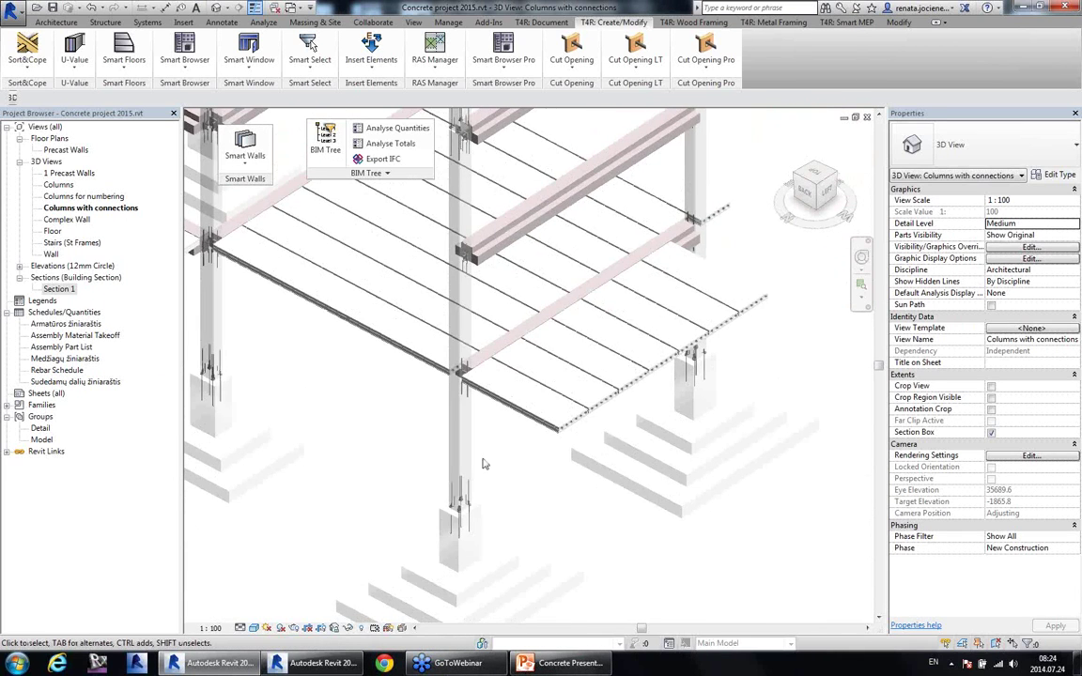
pyautogui.moveTo(487, 476); pyautogui.dragTo(505, 473, button='middle')
pyautogui.scroll(3, 500, 488)
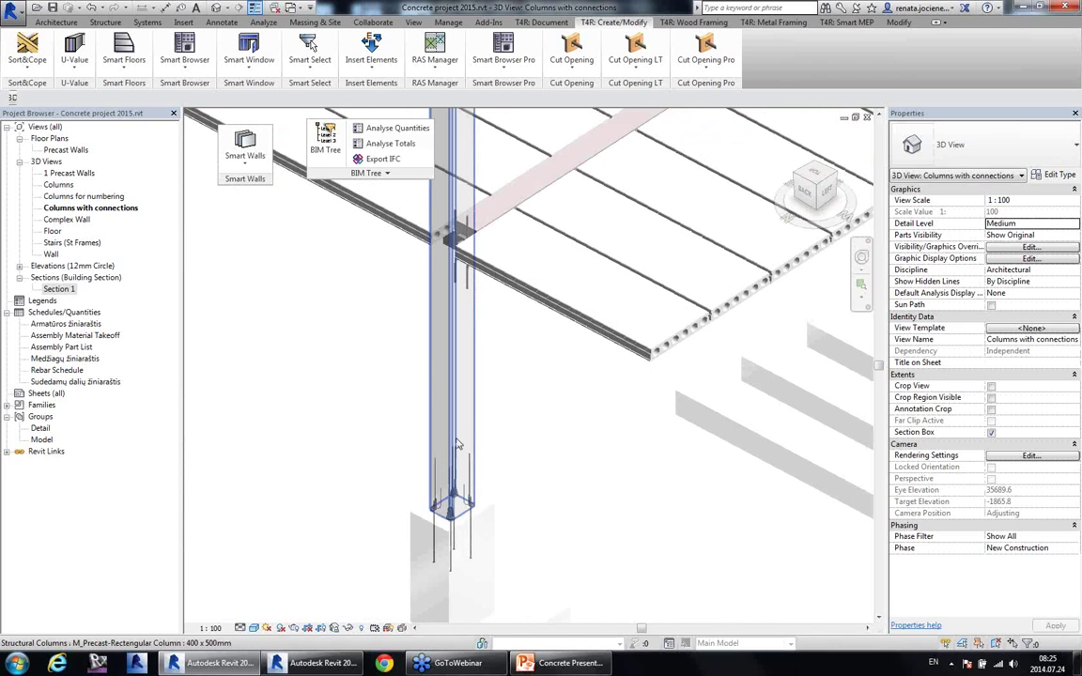
pyautogui.click(453, 442)
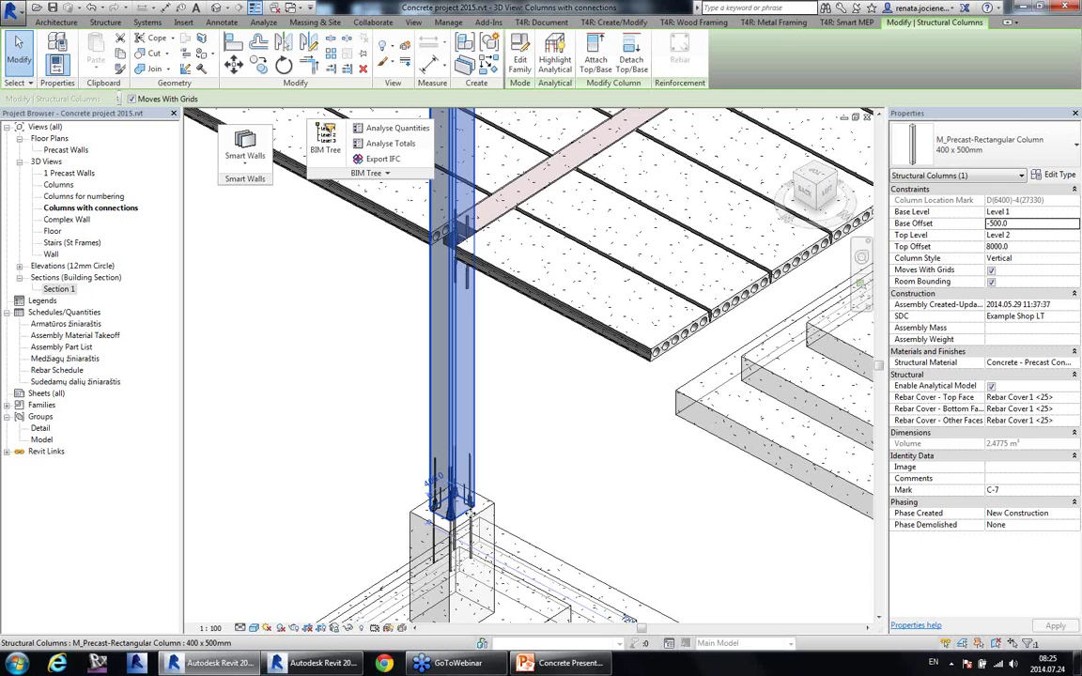
pyautogui.click(410, 384)
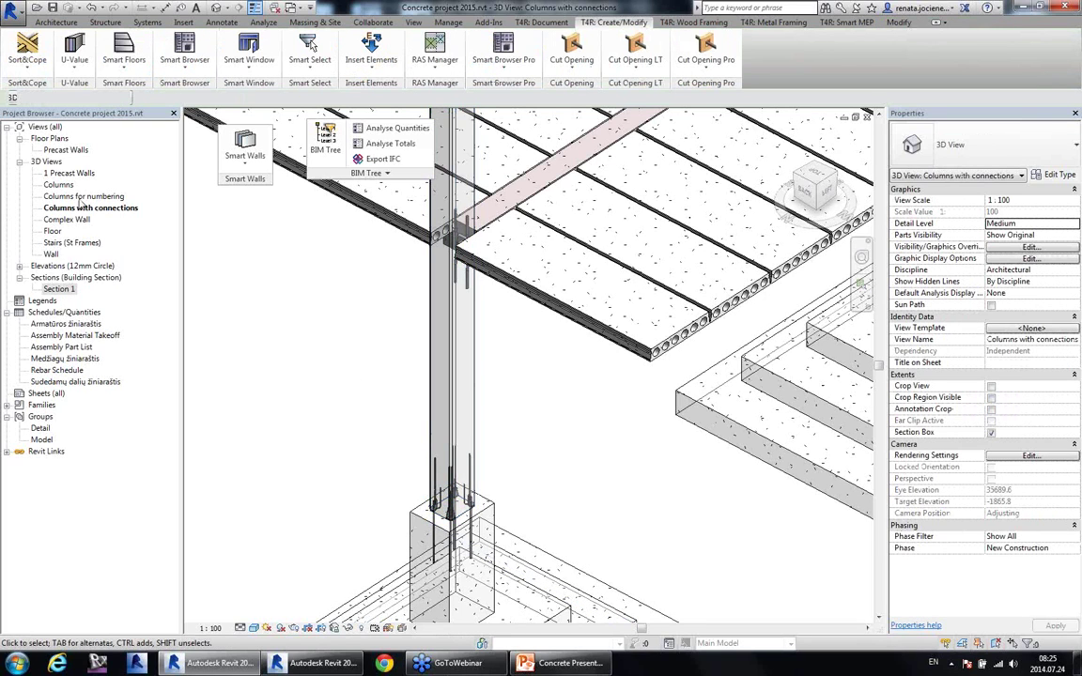
# Step: Show the Columns for numbering 3D view and pick a 450 x 600mm concrete column to check its properties
pyautogui.doubleClick(58, 184)
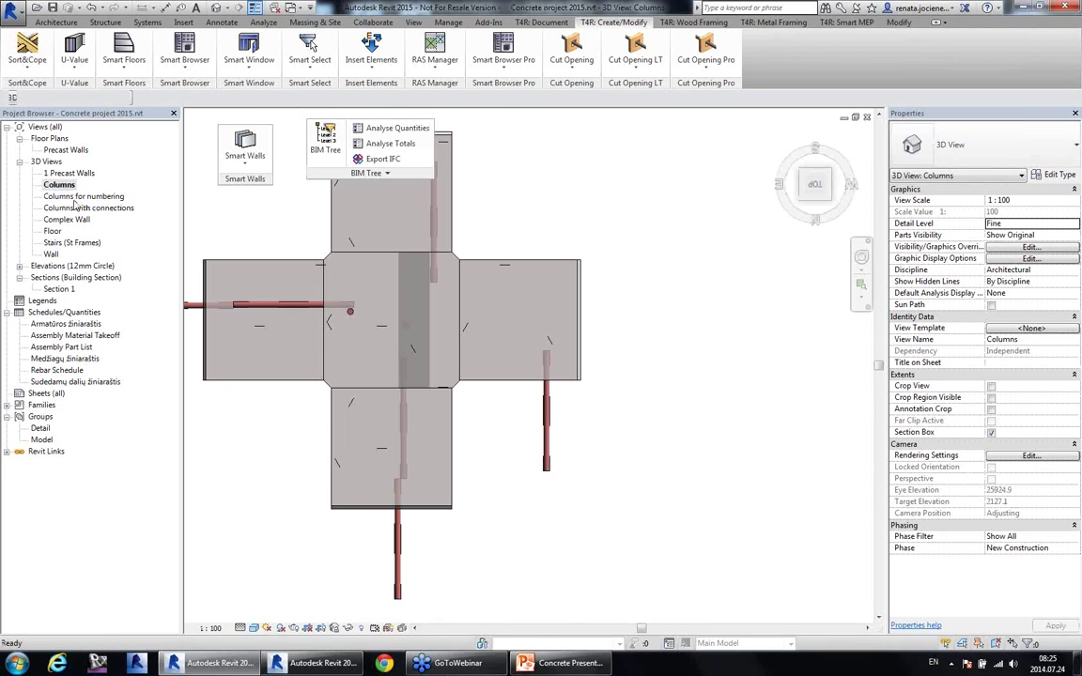
pyautogui.doubleClick(84, 196)
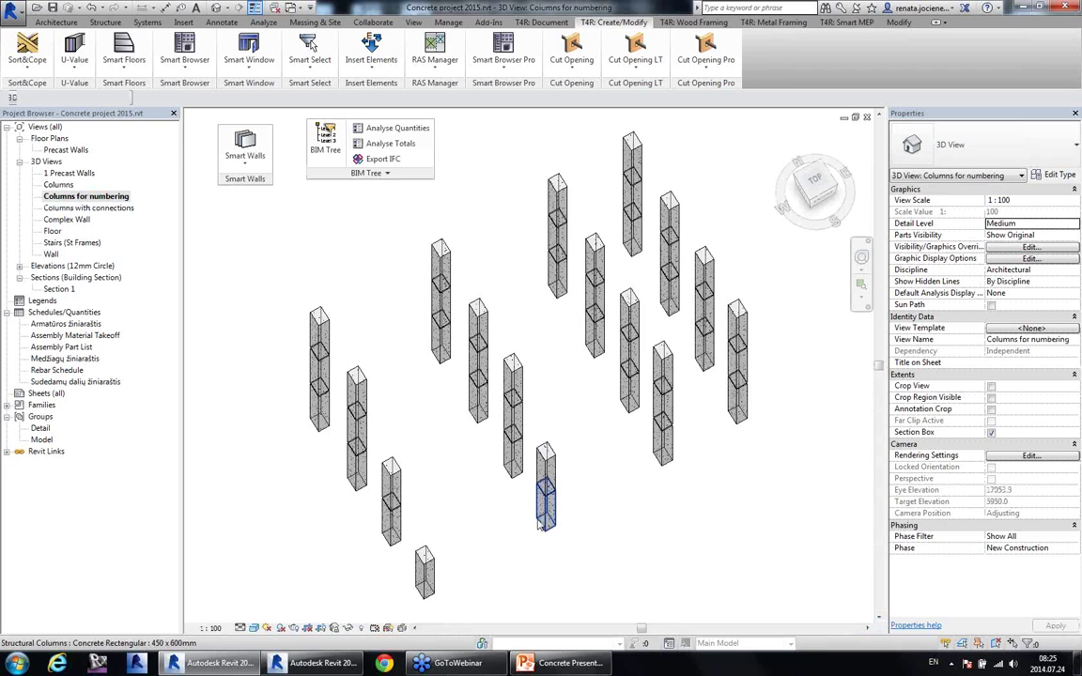
pyautogui.click(546, 503)
pyautogui.moveTo(623, 611)
pyautogui.keyDown('shift'); pyautogui.mouseDown(button='middle')
pyautogui.moveTo(675, 509)
pyautogui.moveTo(701, 419)
pyautogui.moveTo(618, 428)
pyautogui.moveTo(635, 452)
pyautogui.mouseUp(button='middle'); pyautogui.keyUp('shift')
pyautogui.scroll(-1, 521, 425)
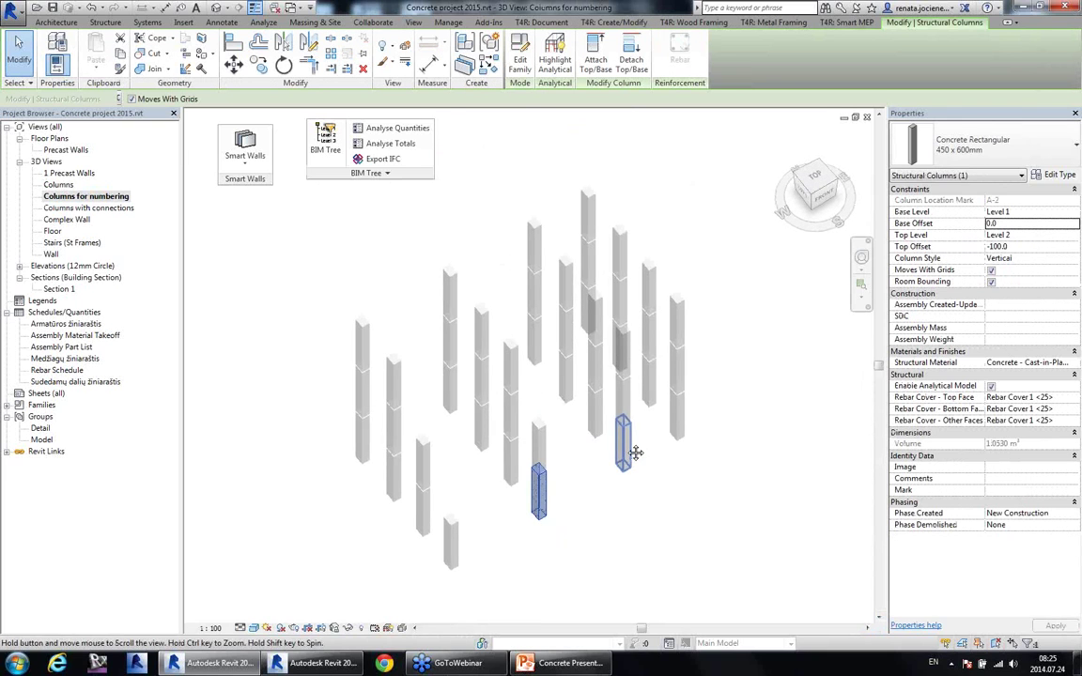
# Step: Select all columns in the view and list them in BIM Tree
pyautogui.click(738, 574)
pyautogui.moveTo(740, 577); pyautogui.dragTo(261, 234)
pyautogui.moveTo(568, 481)
pyautogui.keyDown('shift'); pyautogui.mouseDown(button='middle')
pyautogui.moveTo(572, 453)
pyautogui.moveTo(570, 470)
pyautogui.mouseUp(button='middle'); pyautogui.keyUp('shift')
pyautogui.click(325, 139)
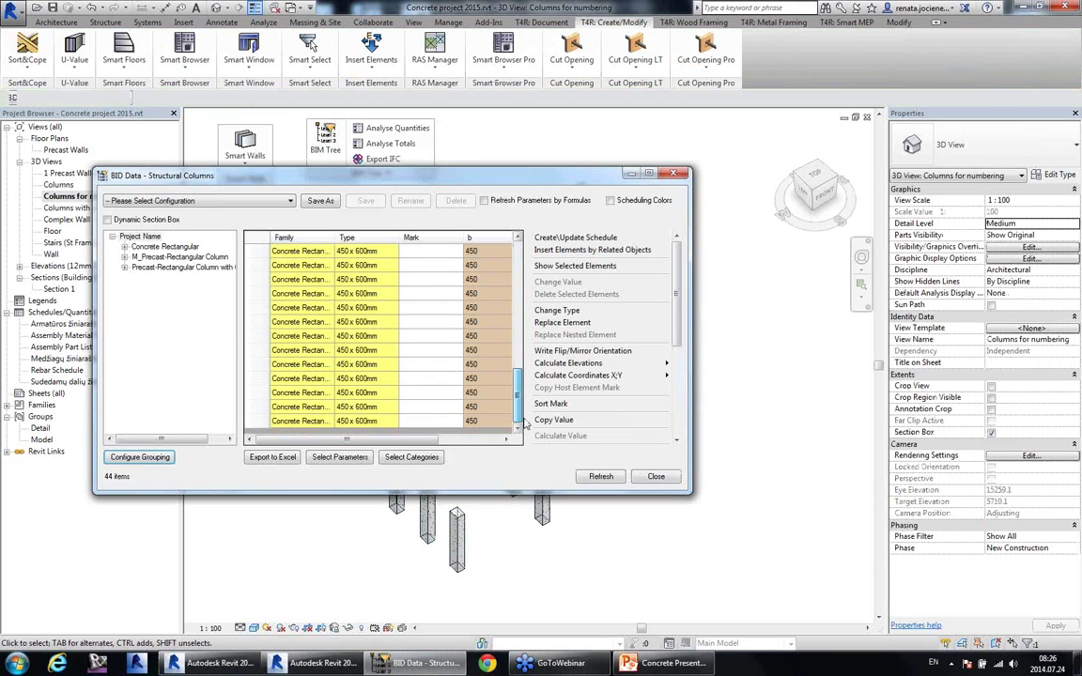
# Step: Select the Mark cells of all listed columns and load the COLUMNS FOR TOWER_grid configuration in Sort Mark
pyautogui.moveTo(413, 252); pyautogui.dragTo(451, 479)
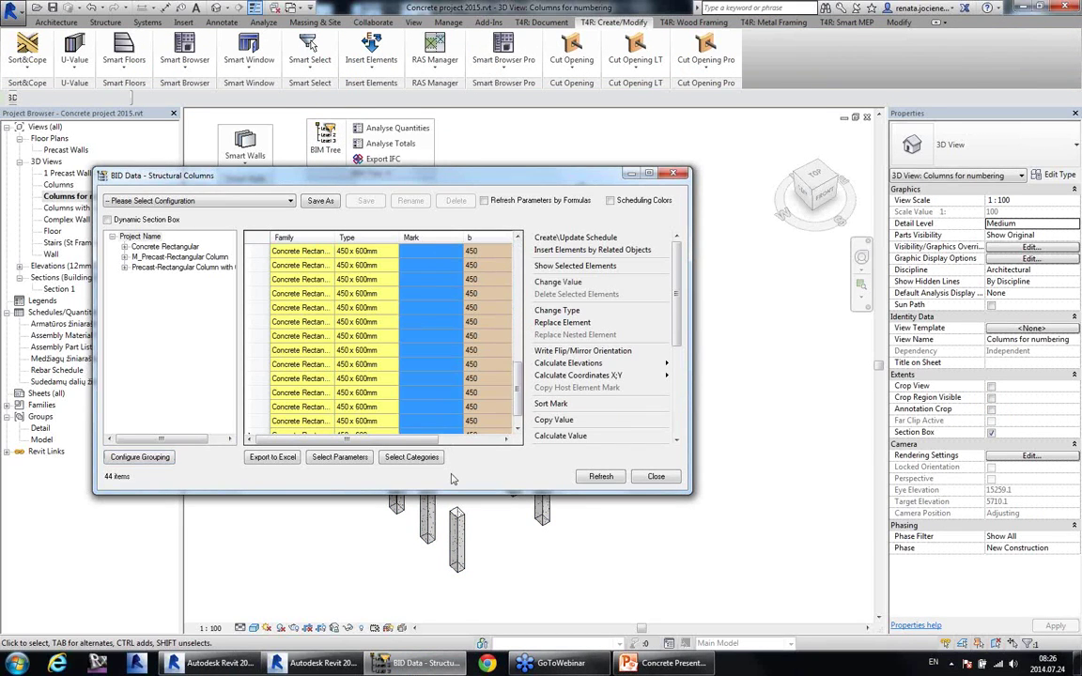
pyautogui.click(554, 405)
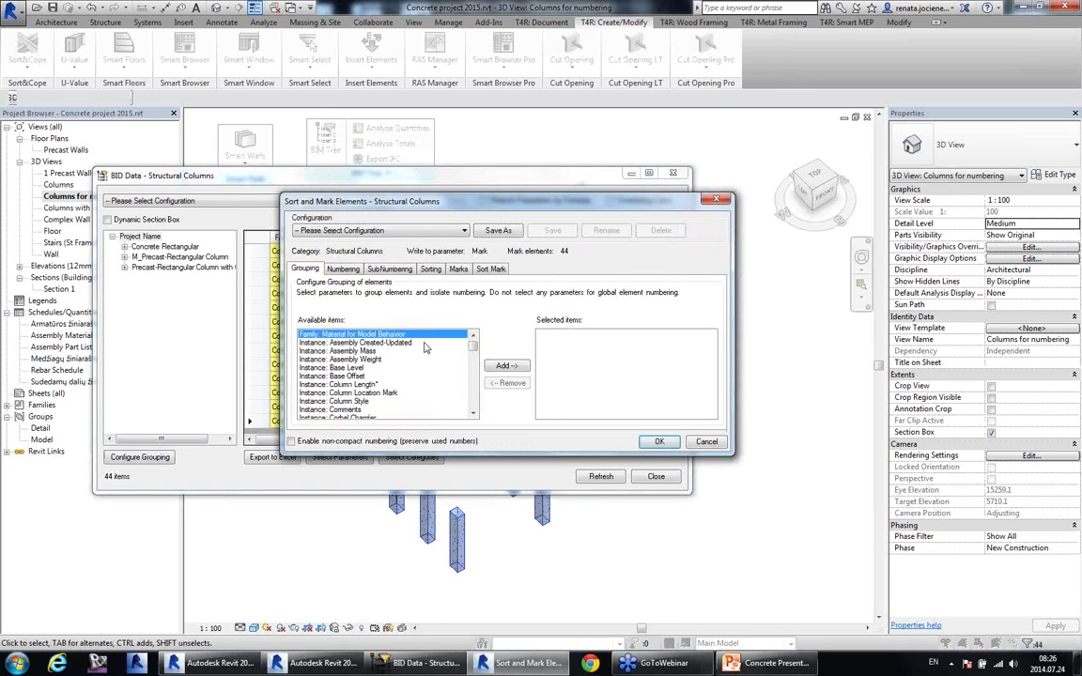
pyautogui.click(390, 233)
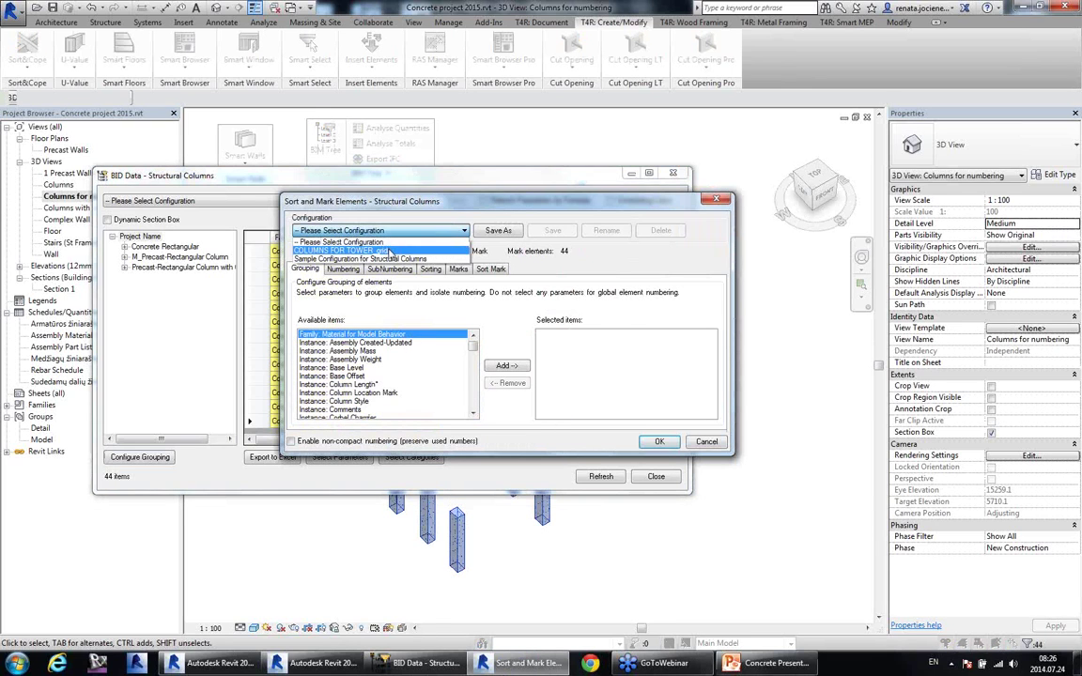
pyautogui.click(355, 246)
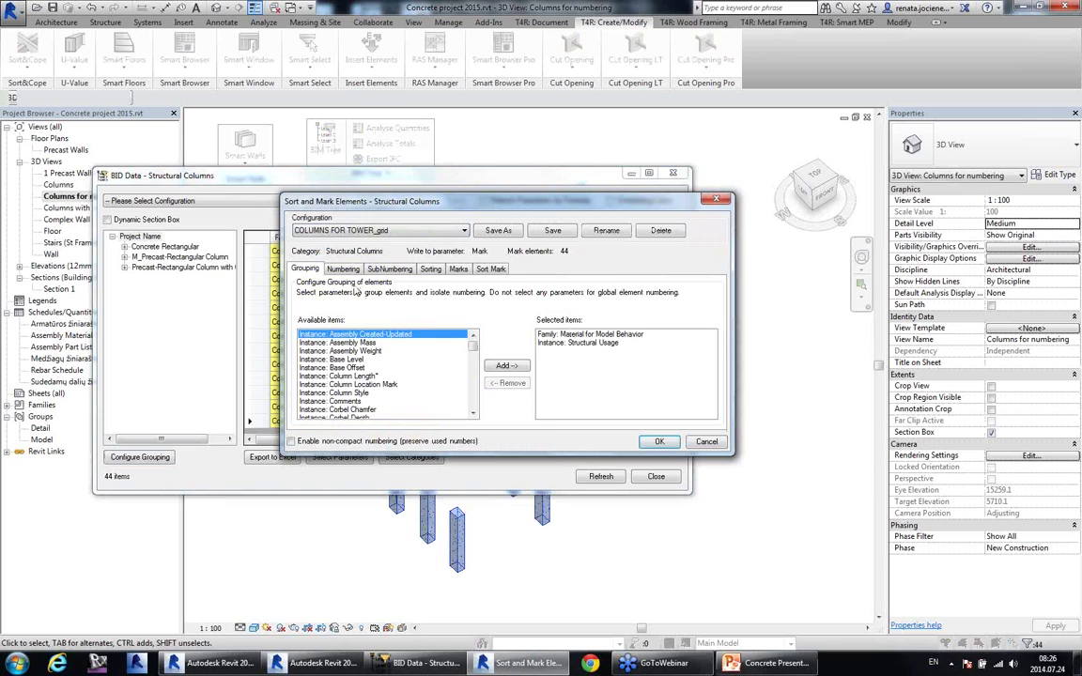
# Step: Review the column configuration's grouping, numbering, subnumbering and sorting parameters, including the element position sorting
pyautogui.click(491, 269)
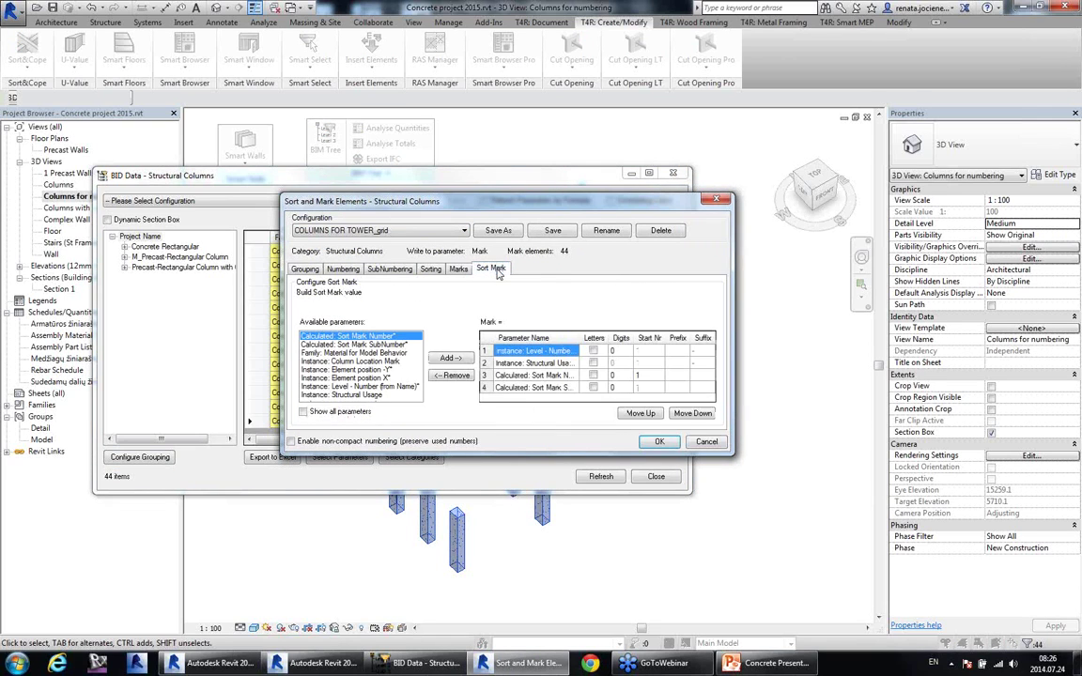
pyautogui.click(315, 269)
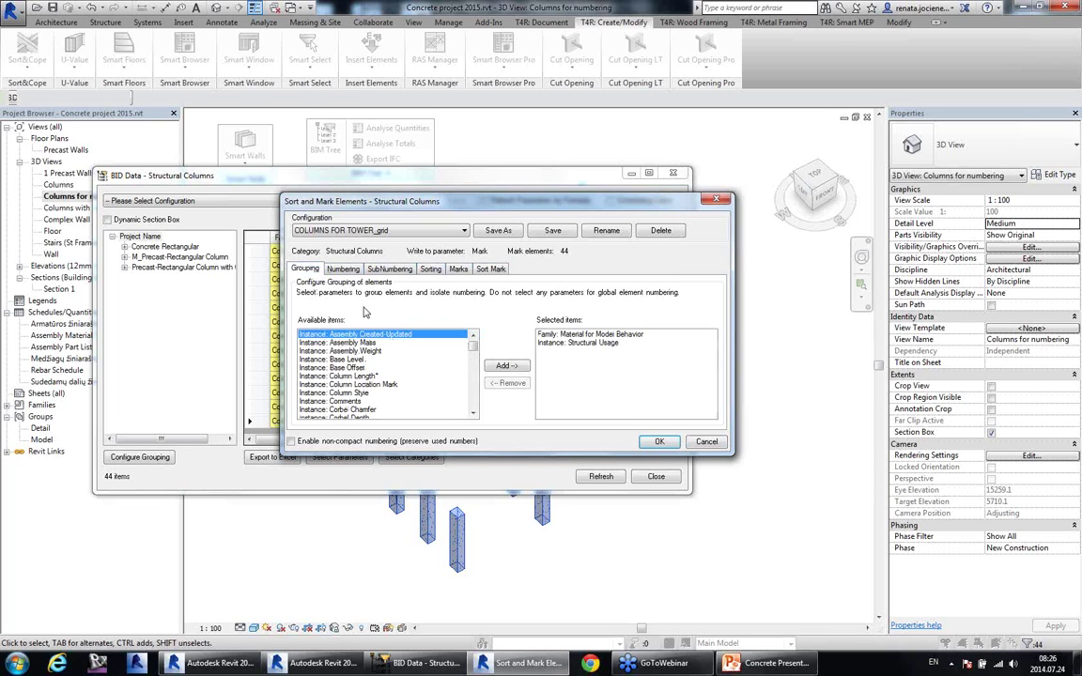
pyautogui.click(413, 233)
pyautogui.click(413, 233)
pyautogui.click(343, 269)
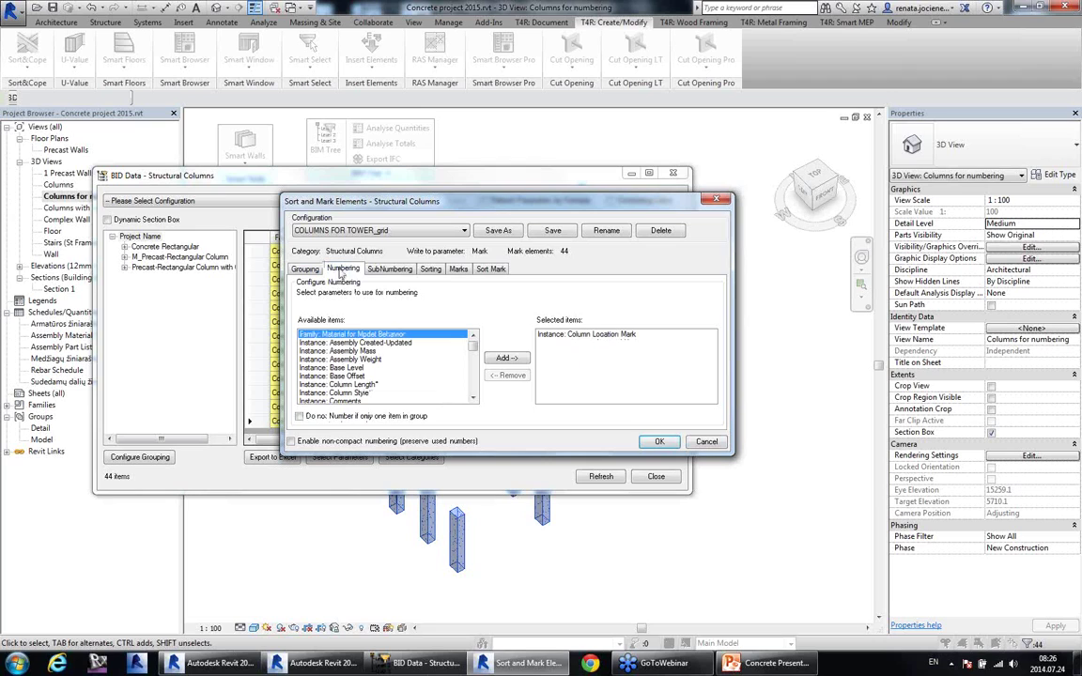
pyautogui.click(385, 269)
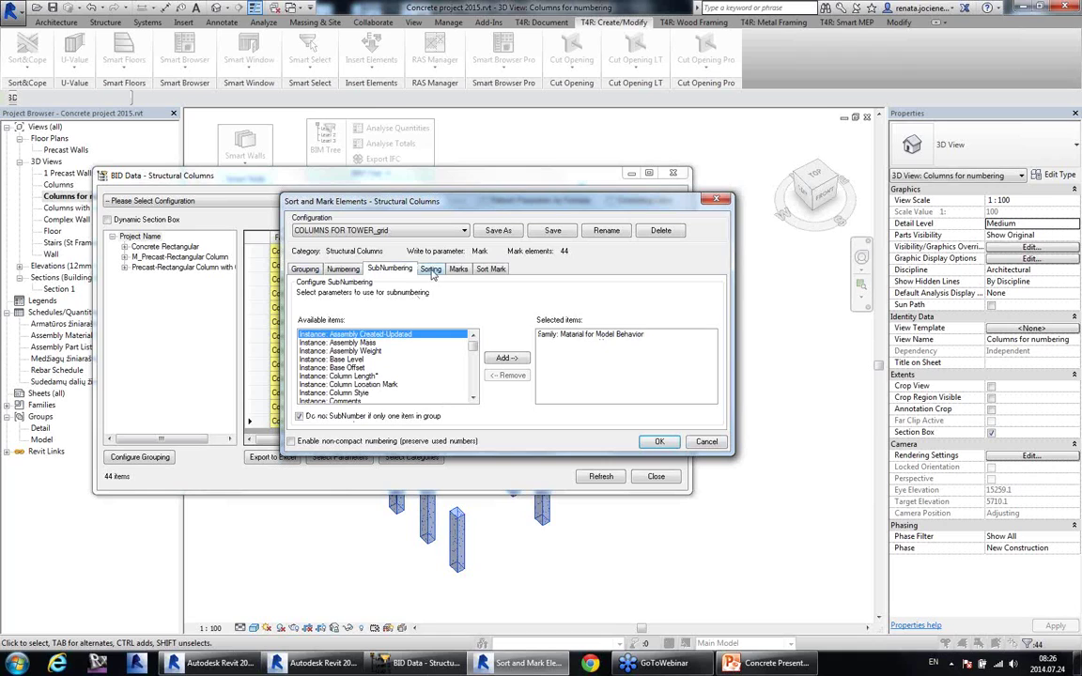
pyautogui.click(432, 269)
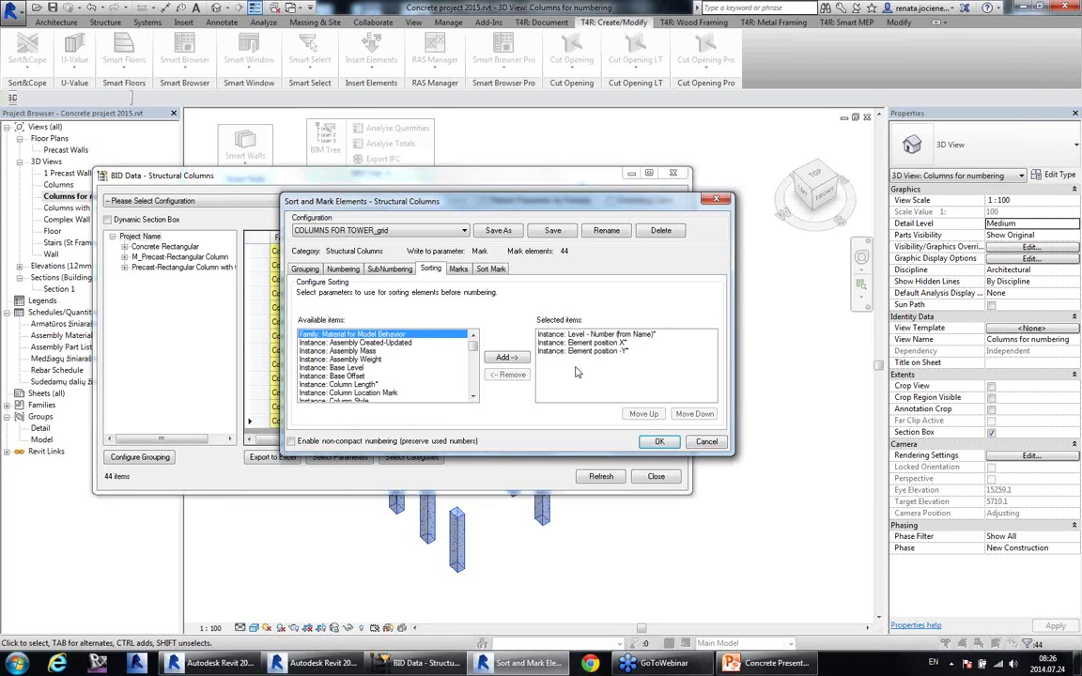
pyautogui.click(577, 352)
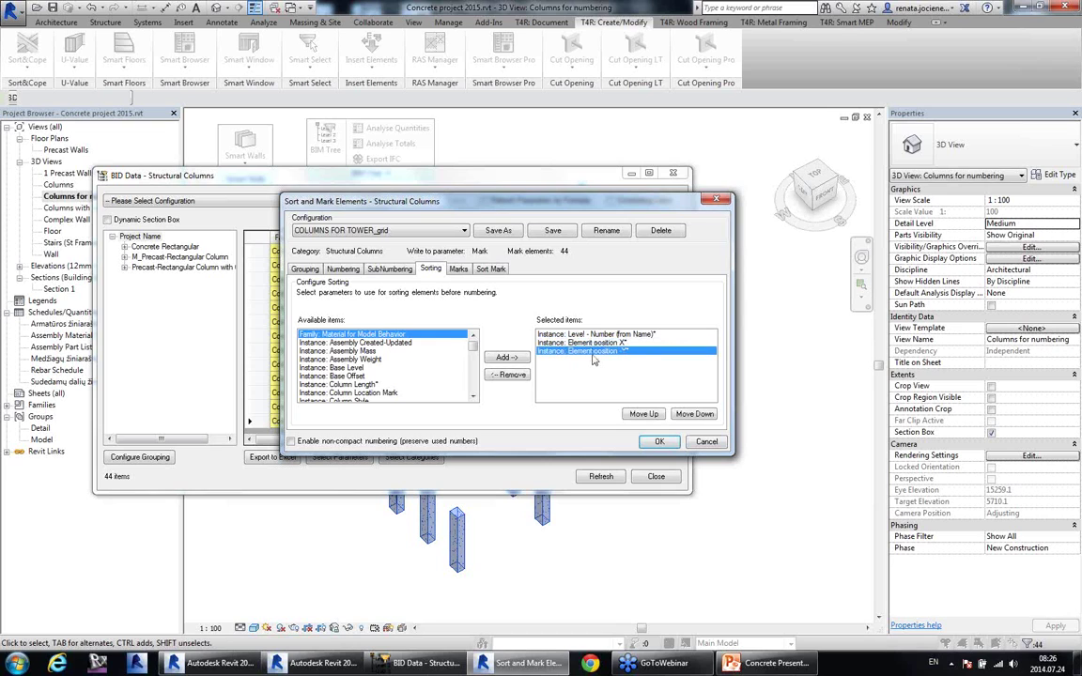
# Step: Widen the Sort and Mark dialog and examine the level, structural usage, number and subnumber parameters that build the column mark
pyautogui.click(458, 269)
pyautogui.click(491, 270)
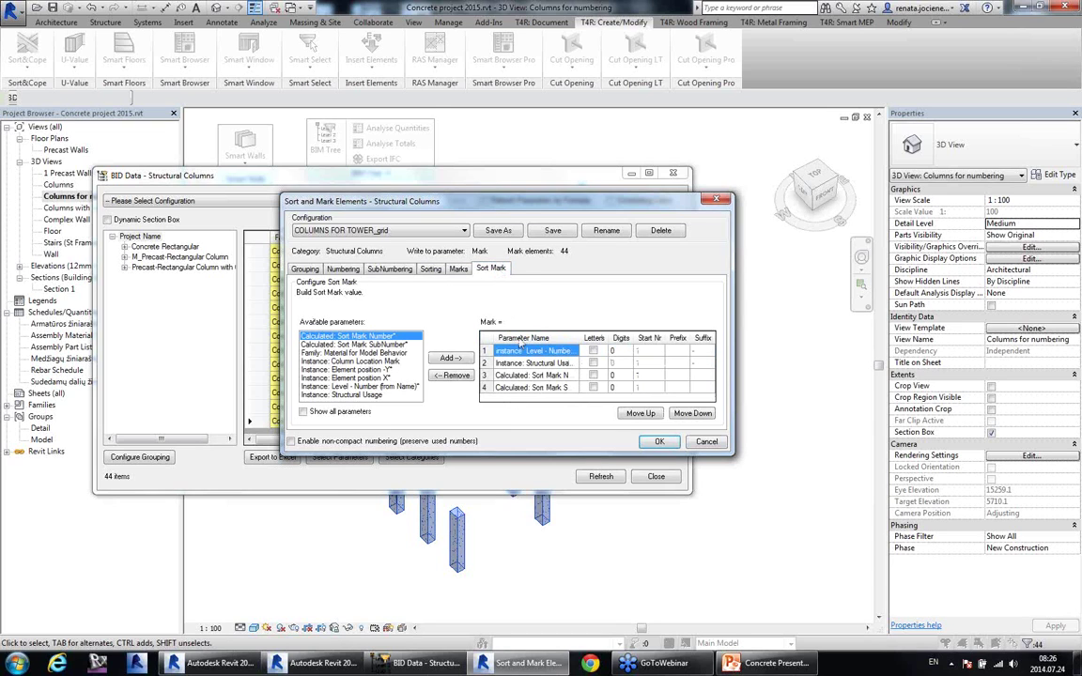
pyautogui.moveTo(739, 434); pyautogui.dragTo(801, 437)
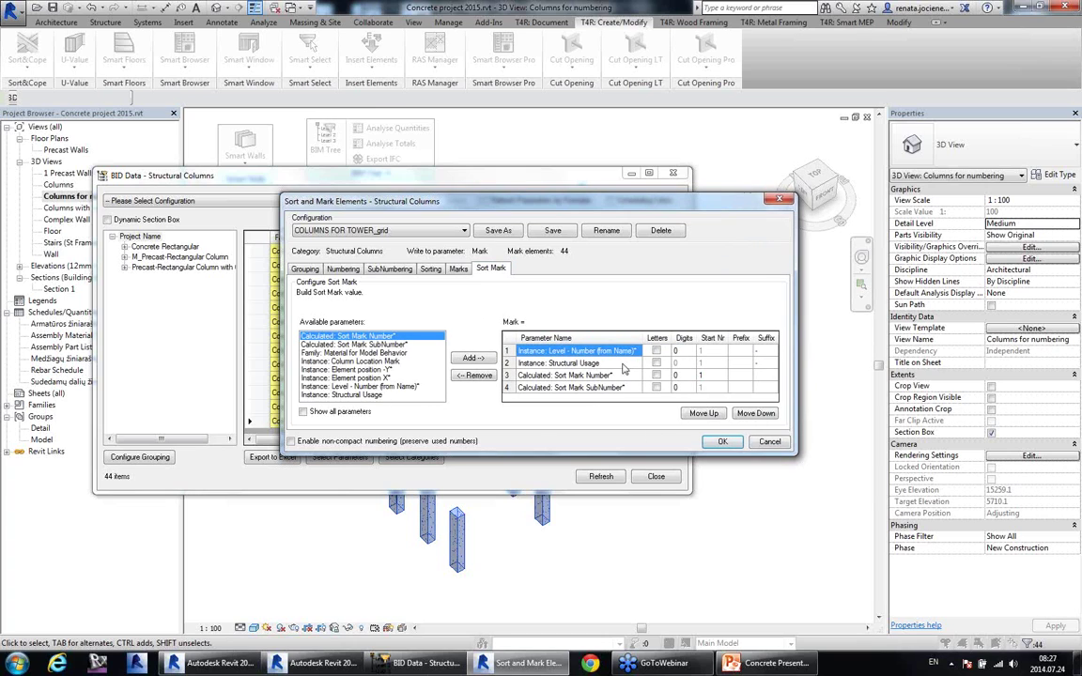
pyautogui.click(616, 363)
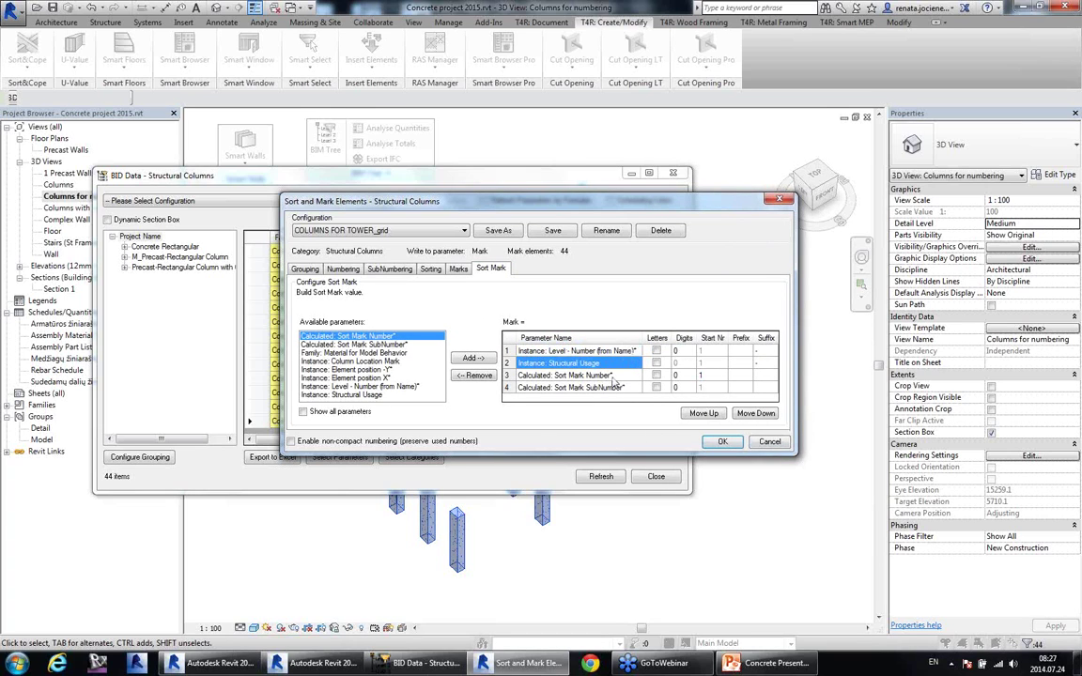
pyautogui.click(615, 376)
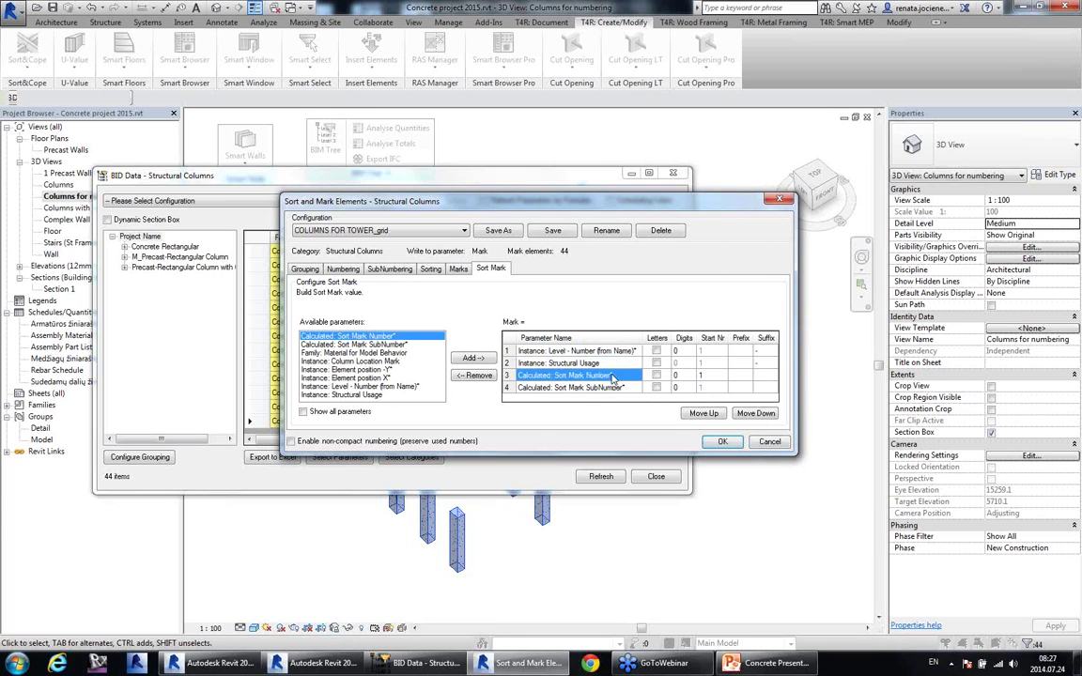
pyautogui.click(616, 388)
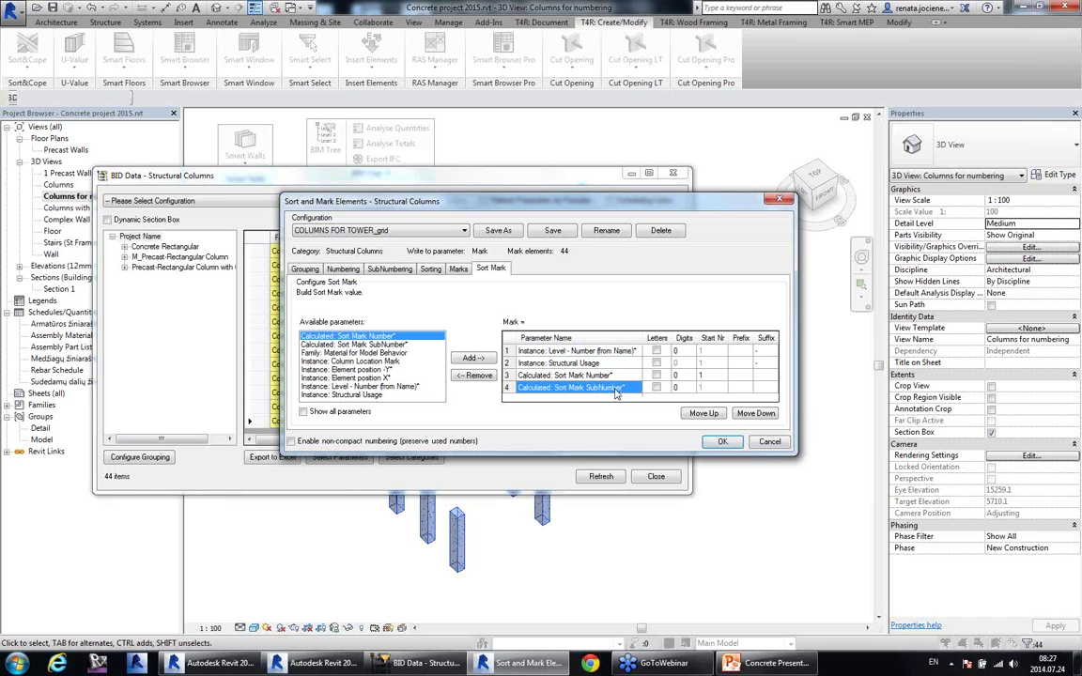
# Step: Apply the COLUMNS FOR TOWER_grid numbering to the Mark values of the columns and close the element list
pyautogui.click(723, 441)
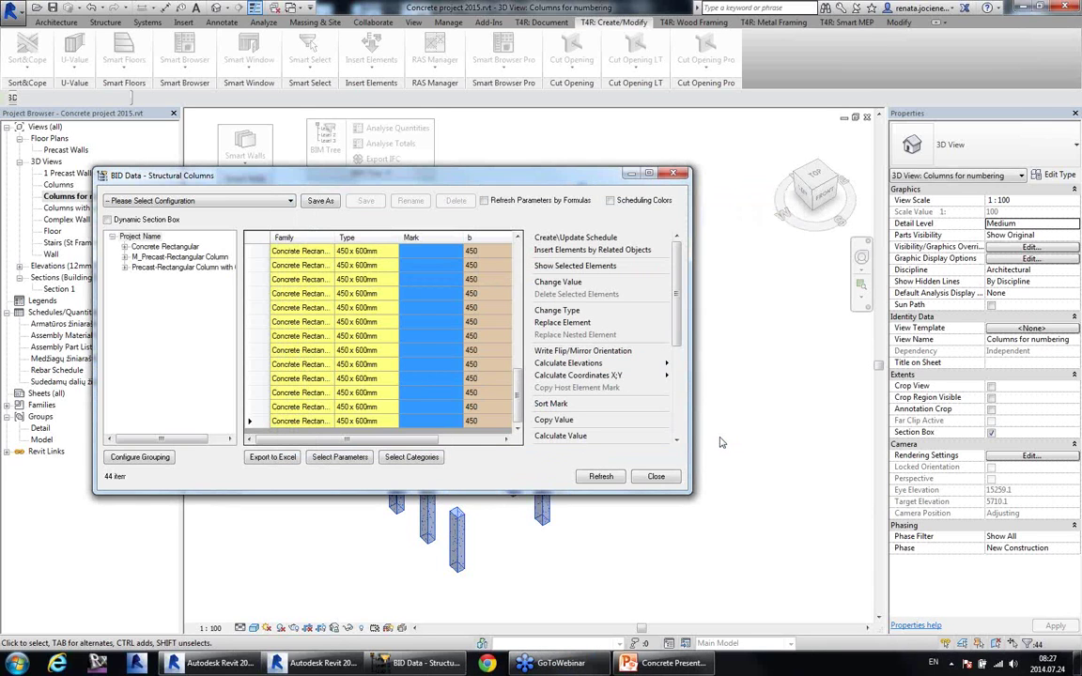
pyautogui.scroll(1, 454, 326)
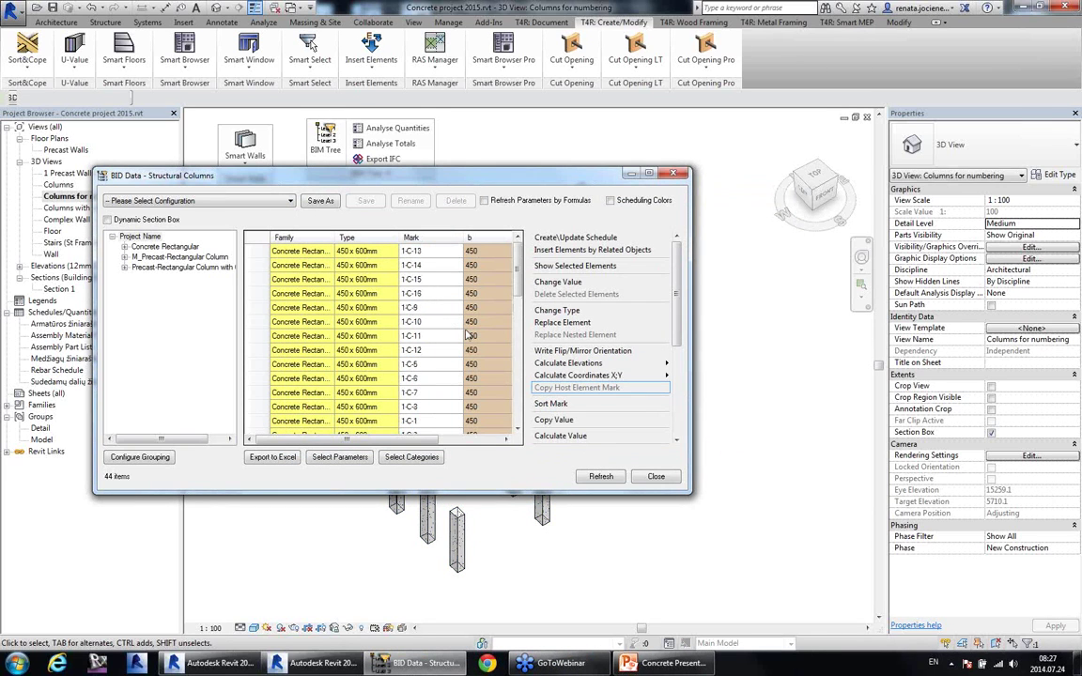
pyautogui.click(656, 476)
# Step: Rotate the Columns for numbering view to a higher isometric angle, then save its orientation and lock the view
pyautogui.keyDown('shift'); pyautogui.moveTo(662, 481); pyautogui.dragTo(732, 531, button='middle'); pyautogui.keyUp('shift')
pyautogui.click(347, 627)
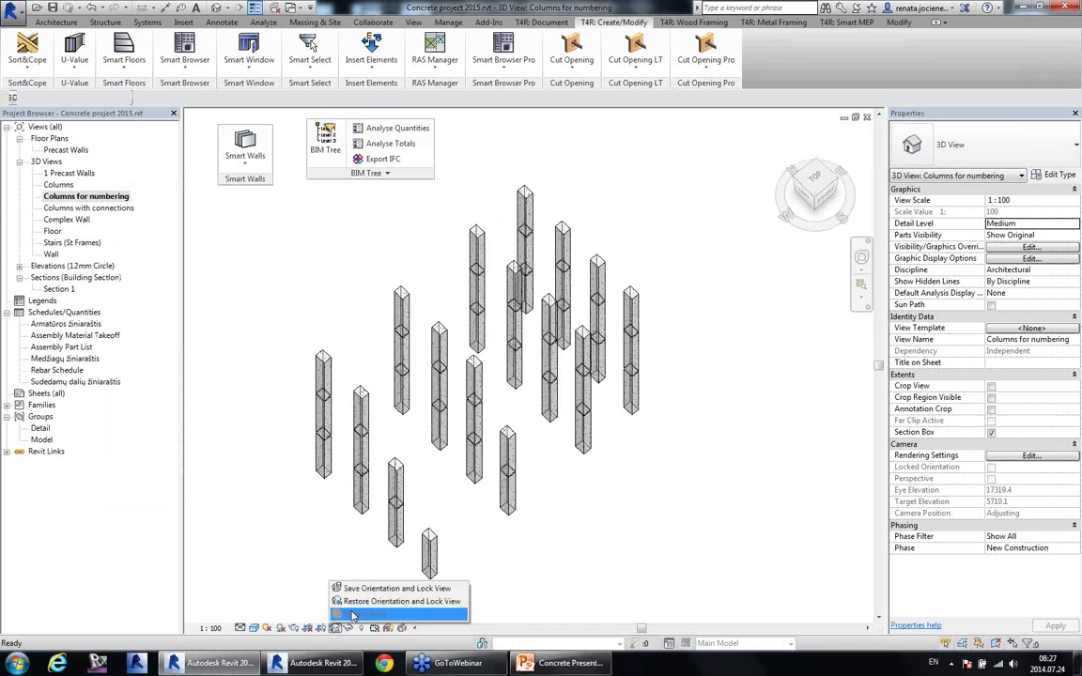
pyautogui.click(385, 588)
pyautogui.click(558, 337)
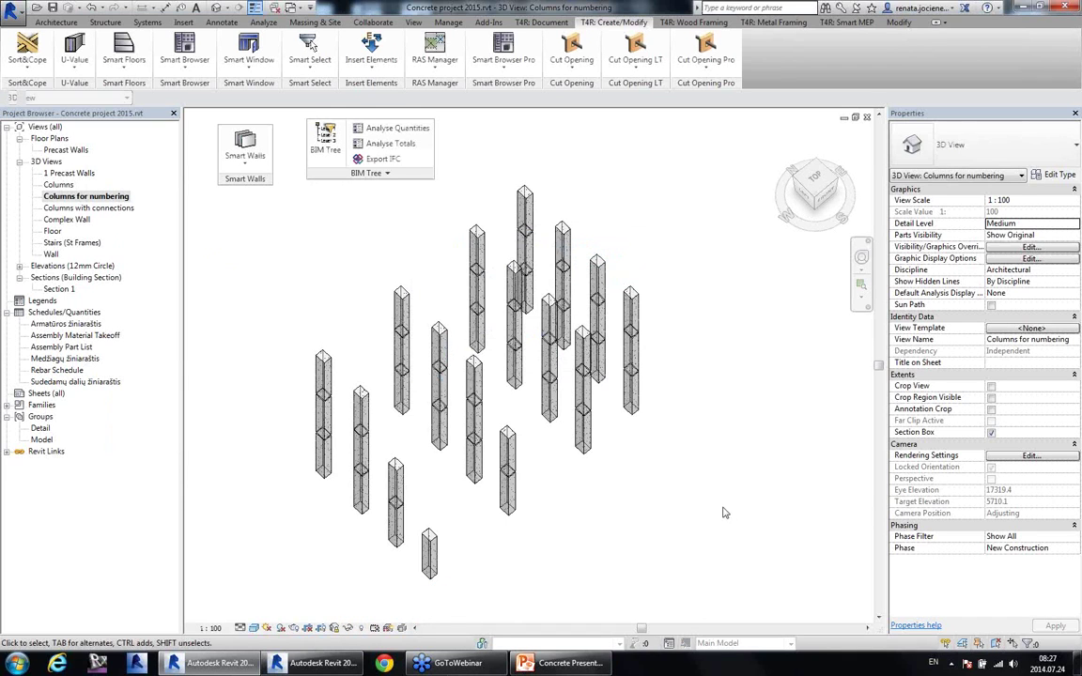
# Step: Select all columns in the view and tag only the selected ones with the Structural Columns tag, without leaders
pyautogui.click(222, 21)
pyautogui.moveTo(691, 163)
pyautogui.mouseDown()
pyautogui.moveTo(421, 481)
pyautogui.moveTo(291, 615)
pyautogui.mouseUp()
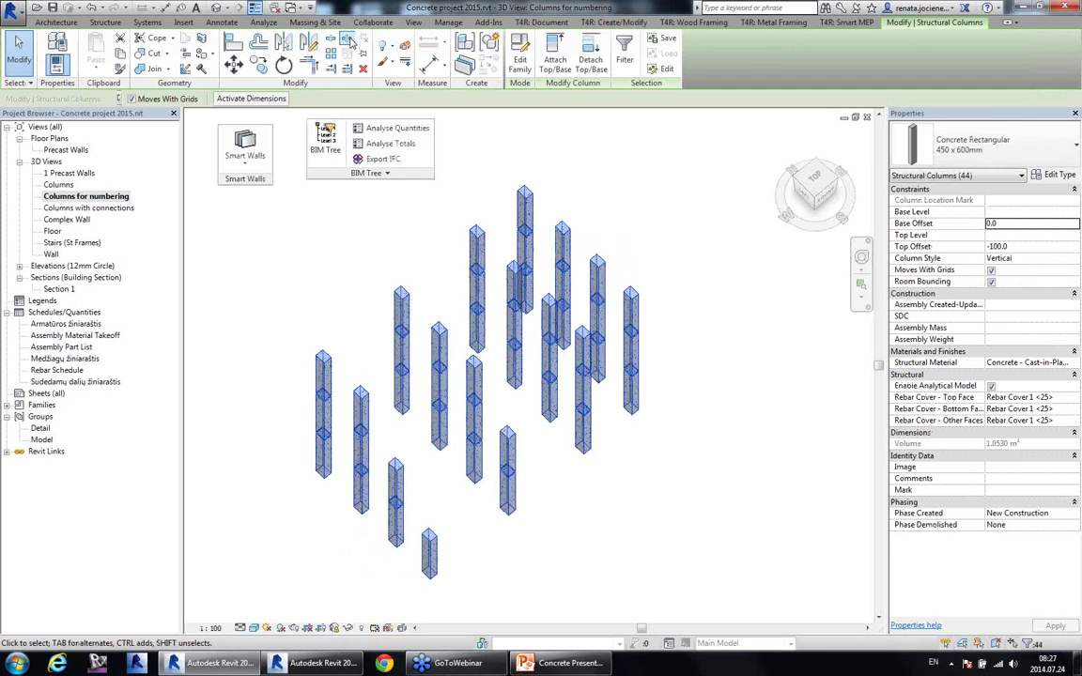
pyautogui.click(221, 22)
pyautogui.click(561, 47)
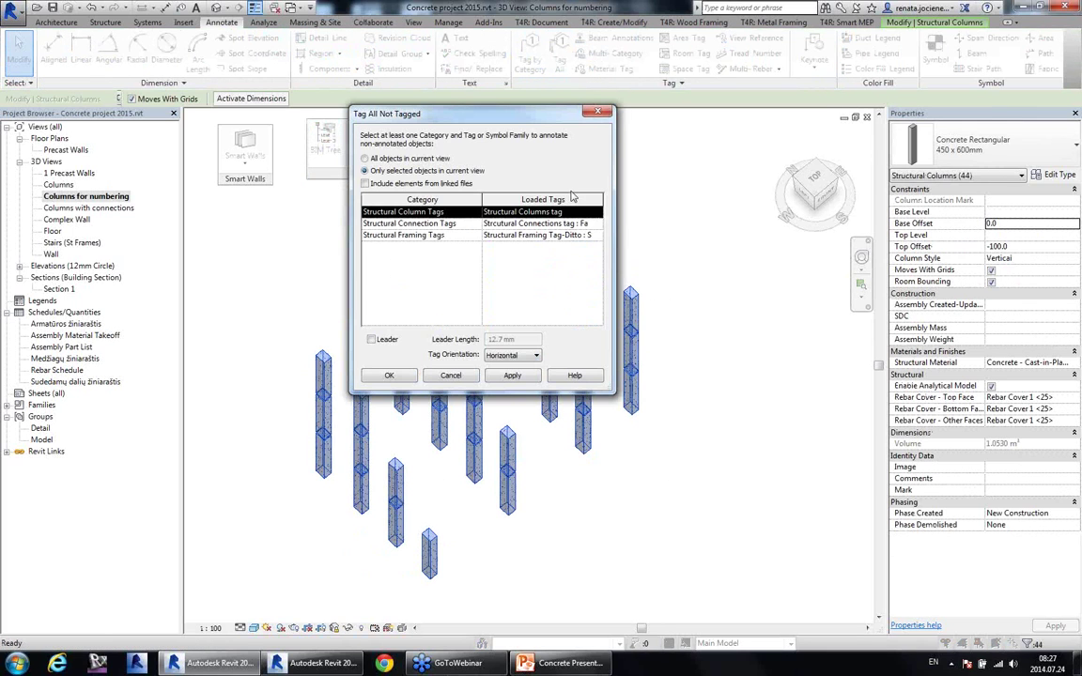
pyautogui.click(389, 375)
pyautogui.click(653, 517)
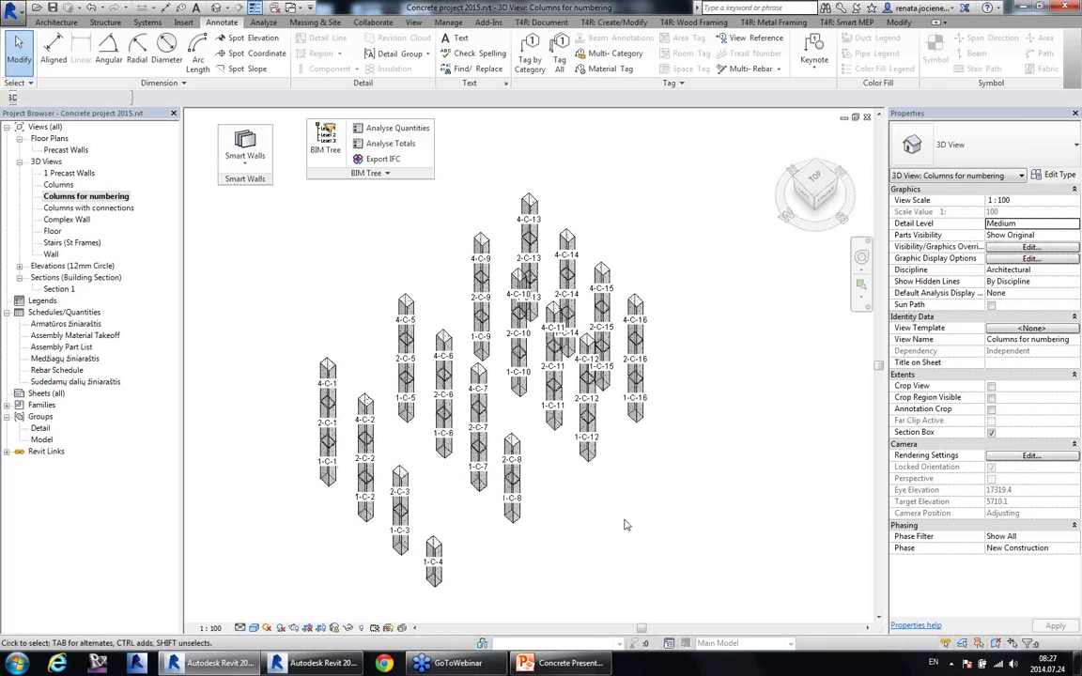
# Step: List all Concrete Rectangular columns in BIM Tree and select their Mark cells
pyautogui.click(511, 505)
pyautogui.click(335, 155)
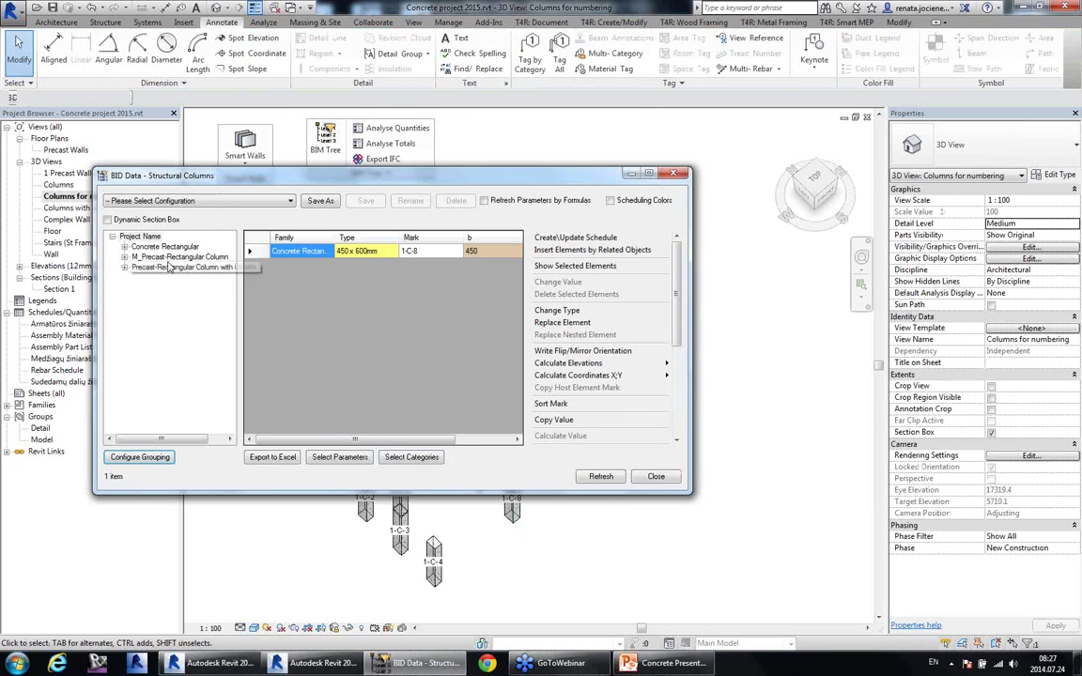
pyautogui.moveTo(411, 251); pyautogui.dragTo(509, 445)
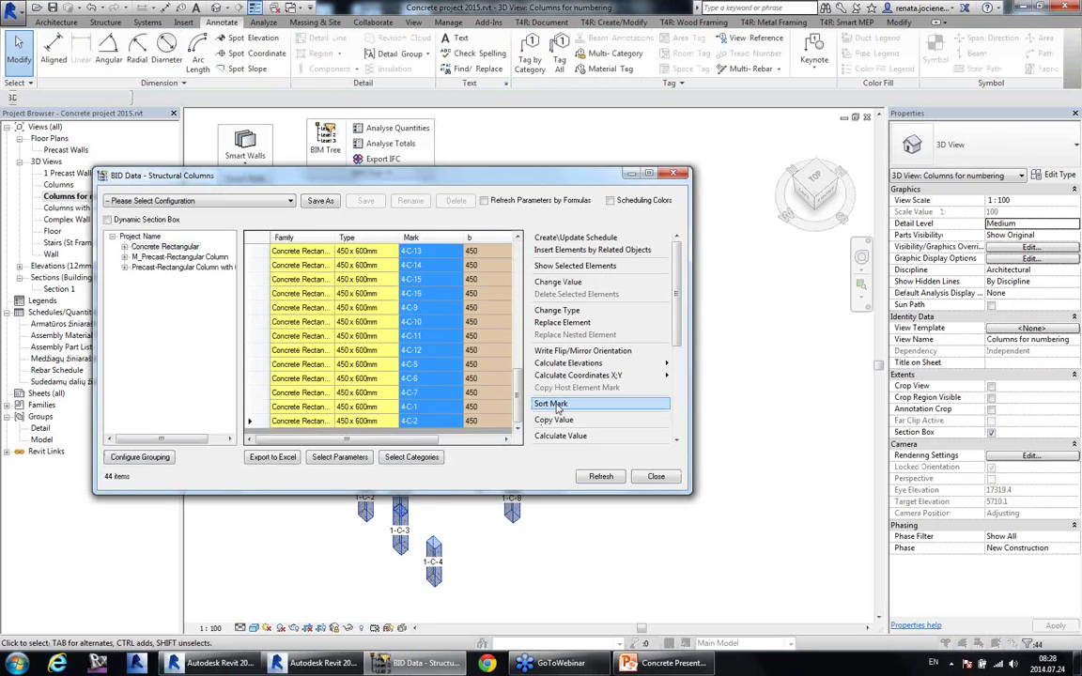
# Step: Renumber the column marks with Sort Mark, placing Element position -Y above Element position X in the sorting order
pyautogui.click(552, 404)
pyautogui.click(430, 269)
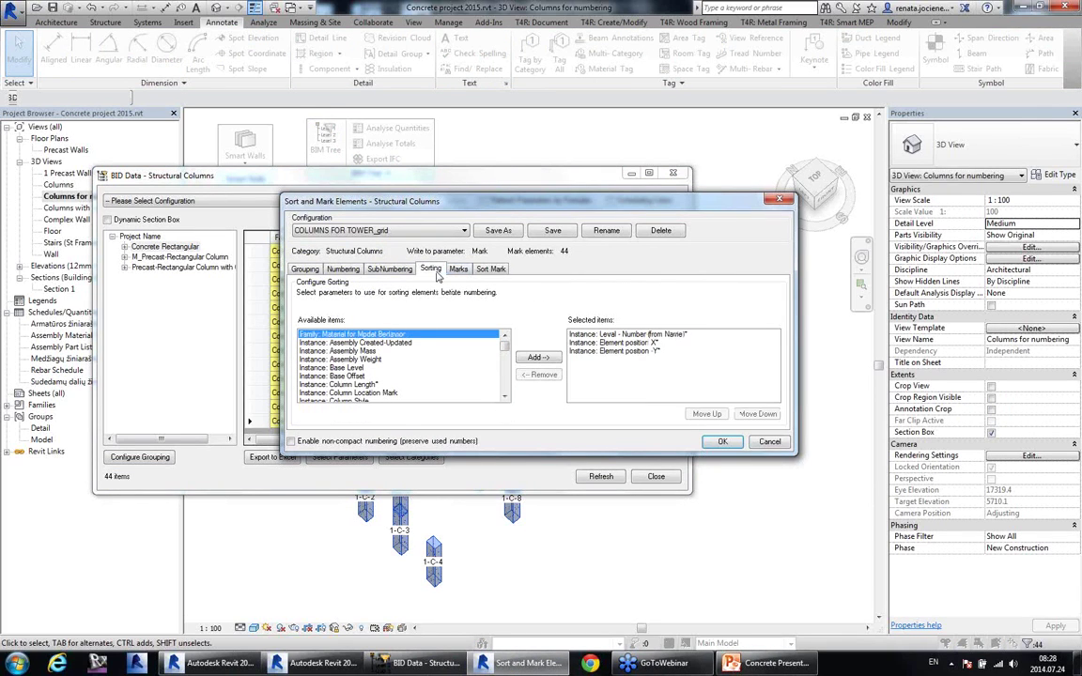
pyautogui.click(648, 353)
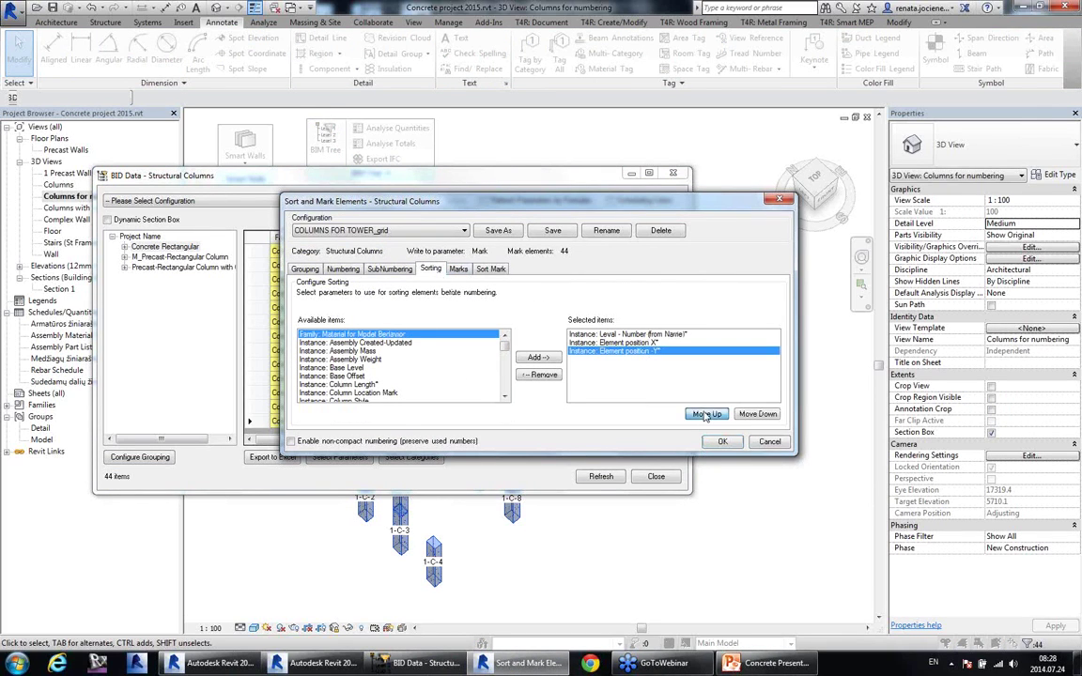
pyautogui.click(706, 414)
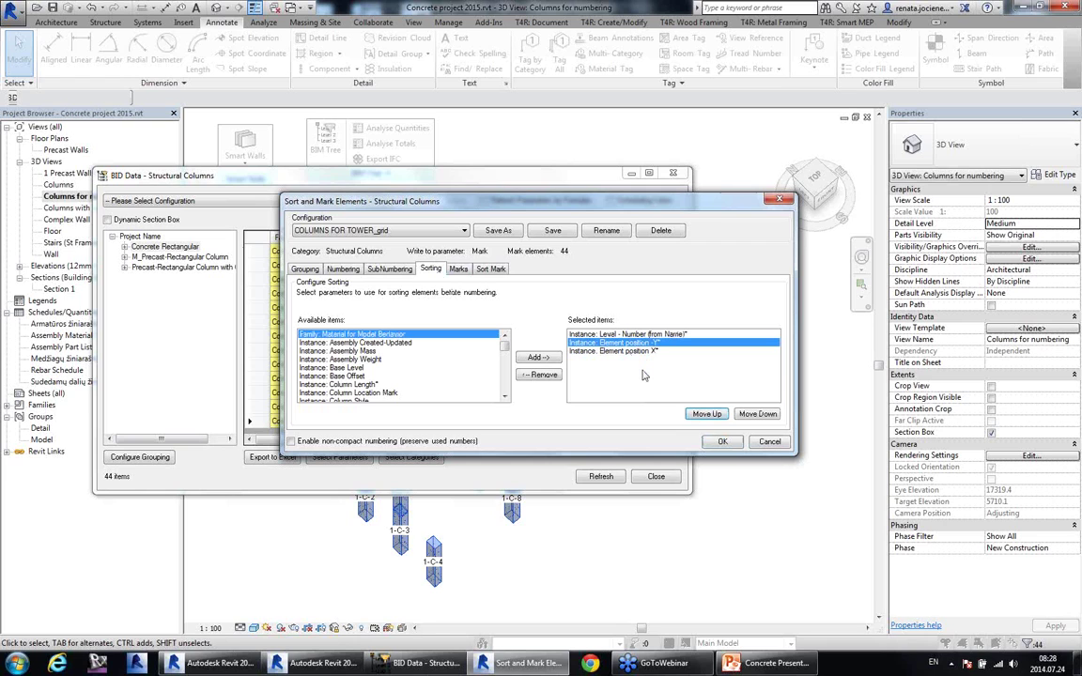
pyautogui.click(724, 442)
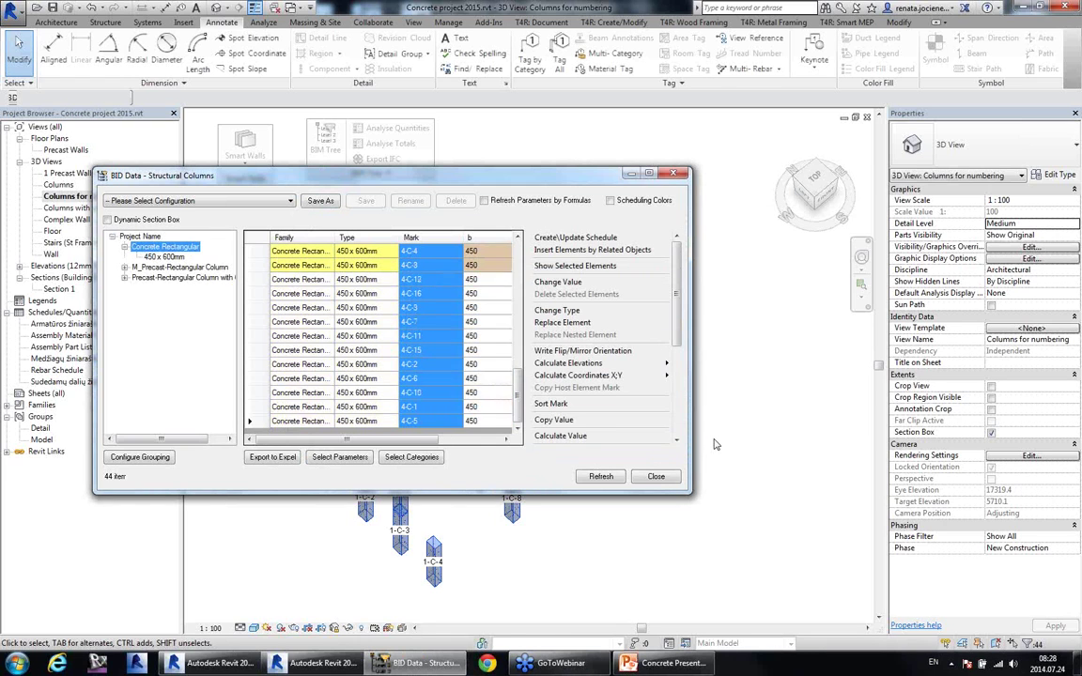
pyautogui.click(656, 476)
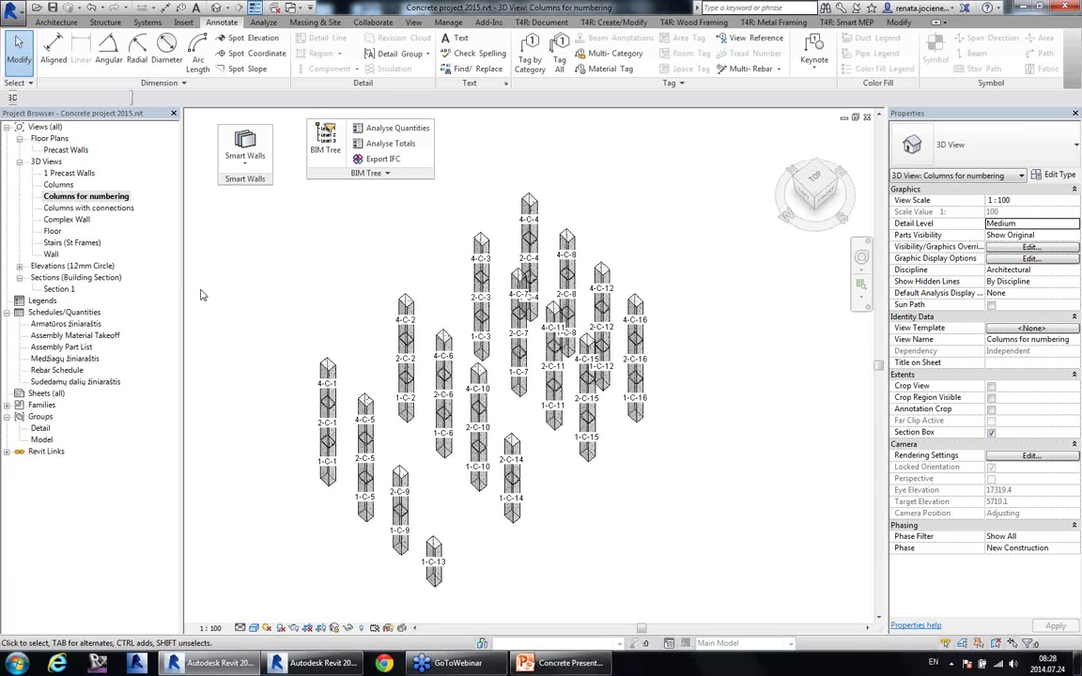
# Step: Open the Columns with connections 3D view and bring the upper beam levels of the frame into sight
pyautogui.doubleClick(101, 209)
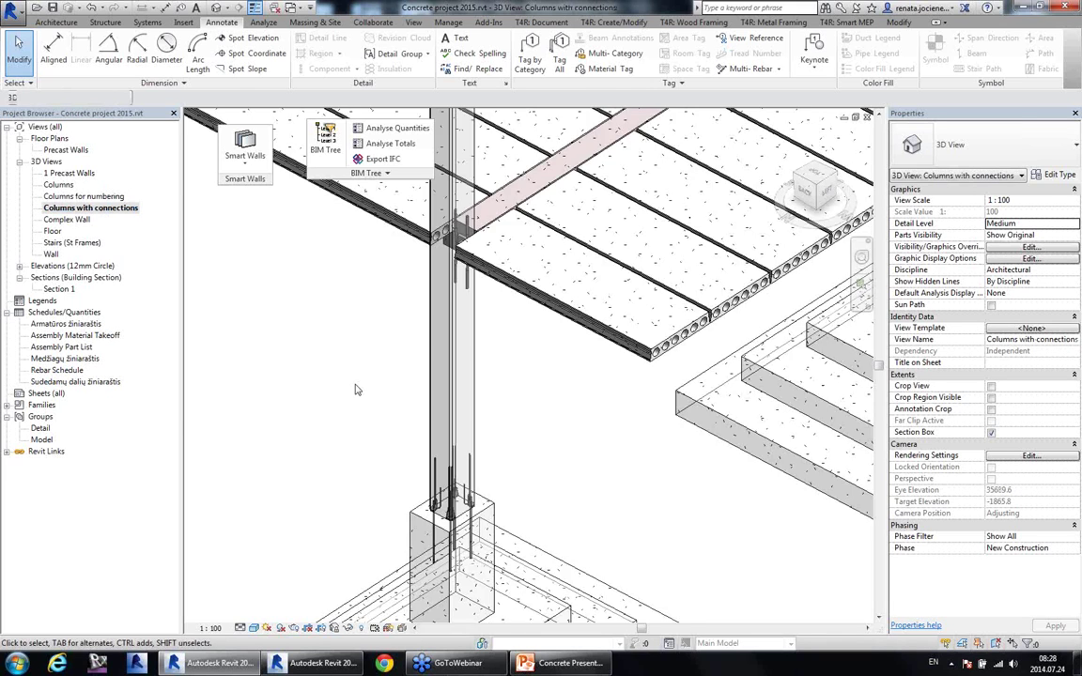
pyautogui.scroll(-3, 346, 401)
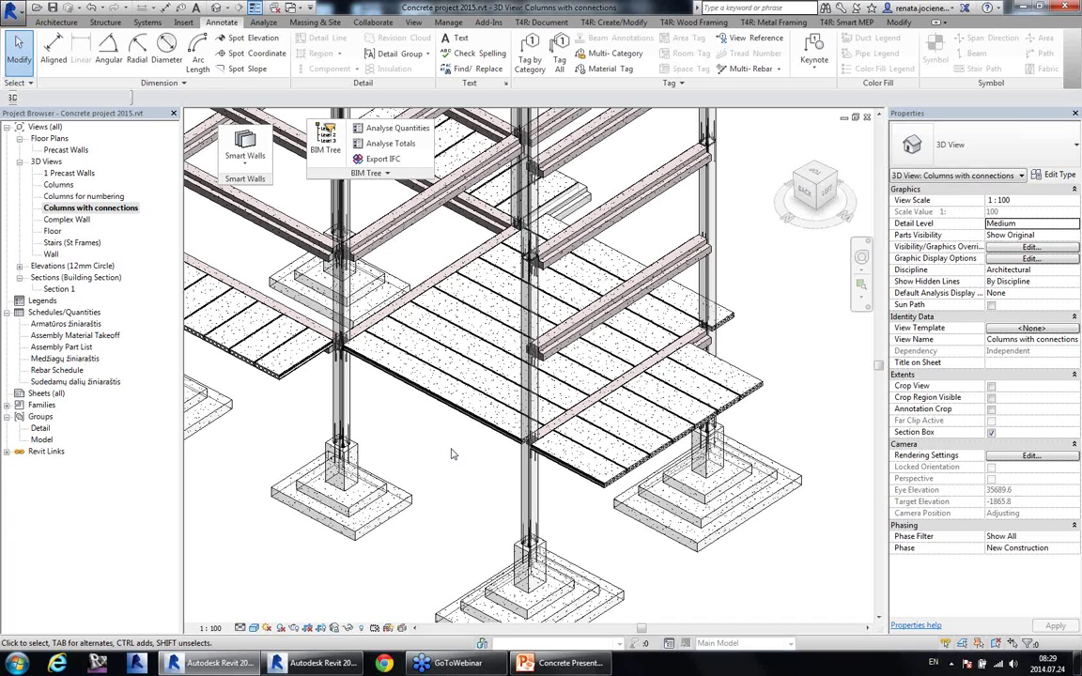
pyautogui.moveTo(510, 424); pyautogui.dragTo(606, 454, button='middle')
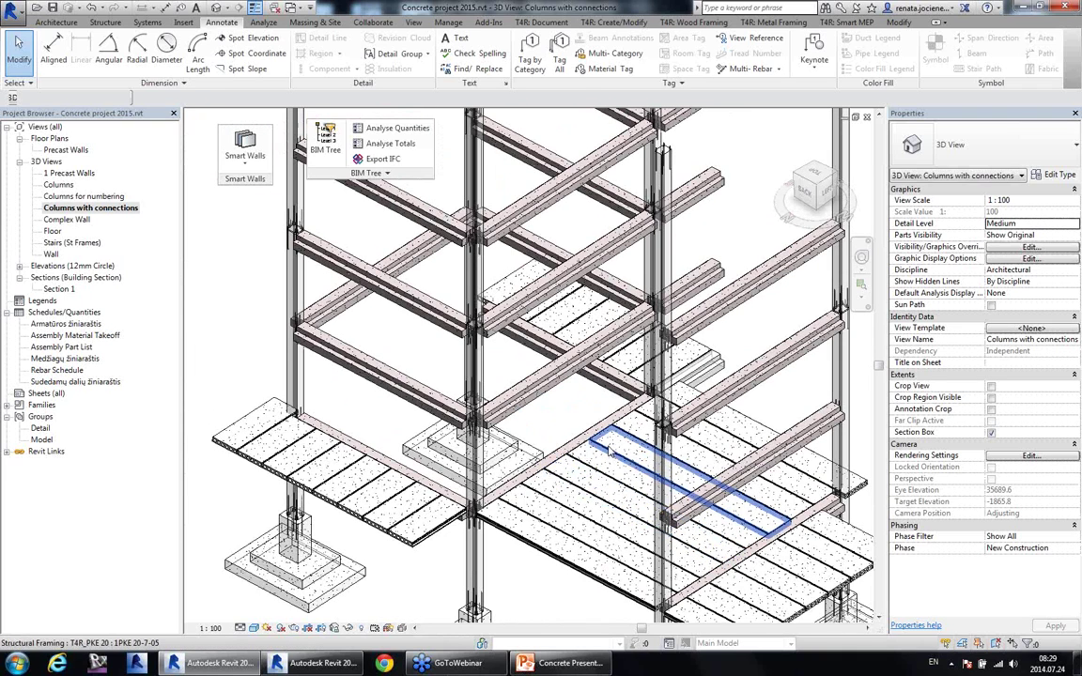
# Step: Detach the Smart Floors tools and float them over the 3D view beneath Smart Walls
pyautogui.click(686, 24)
pyautogui.click(615, 22)
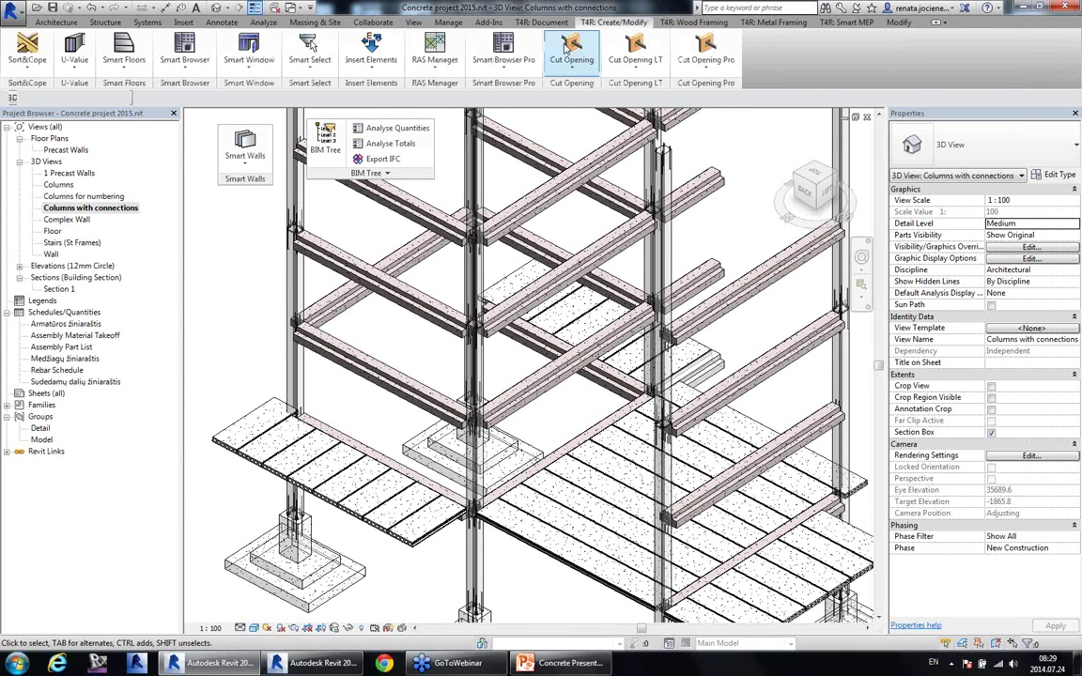
pyautogui.click(555, 26)
pyautogui.click(606, 25)
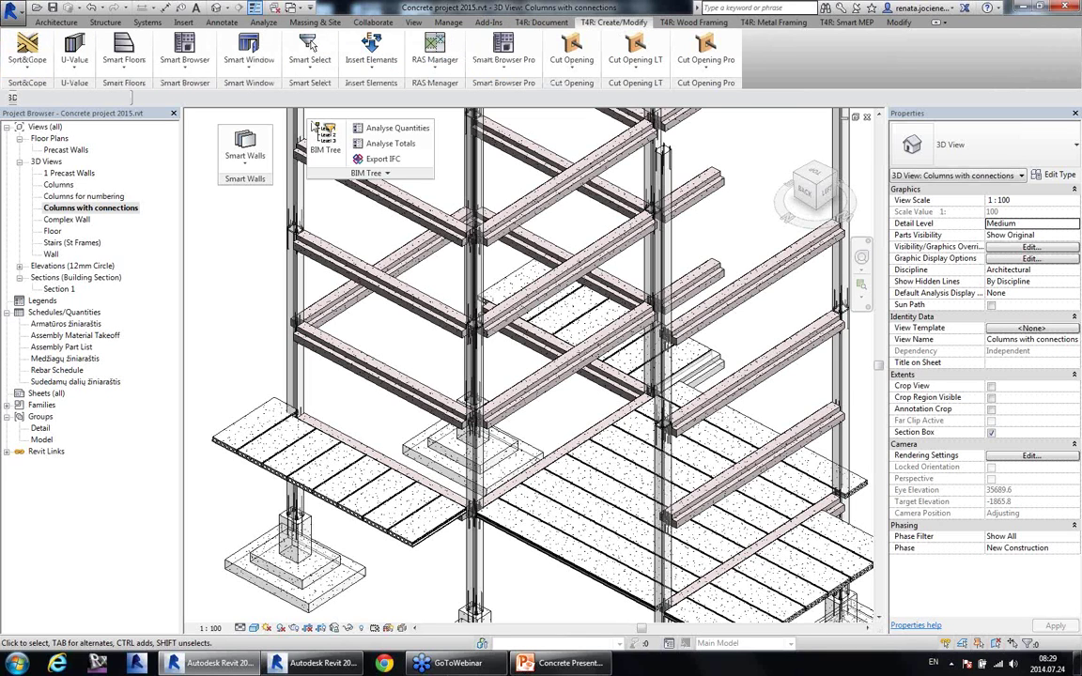
pyautogui.moveTo(132, 82); pyautogui.dragTo(235, 259)
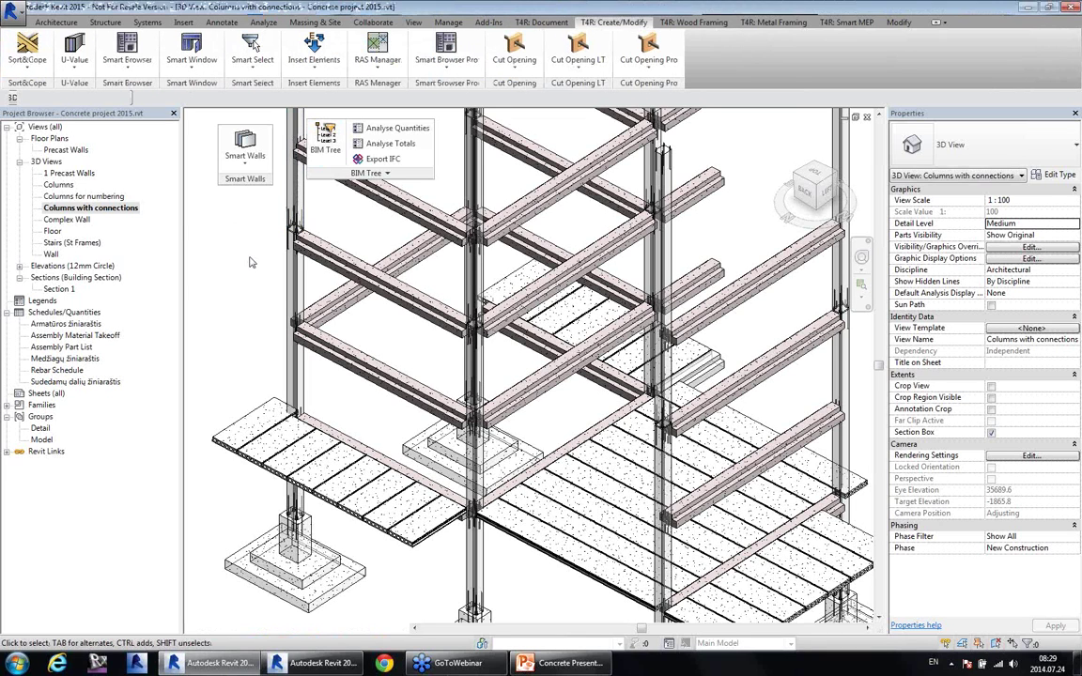
# Step: Start a Smart Floors group named 11g and assign the bay's four beams as start, end, layout beginning and layout end supports
pyautogui.scroll(2, 469, 331)
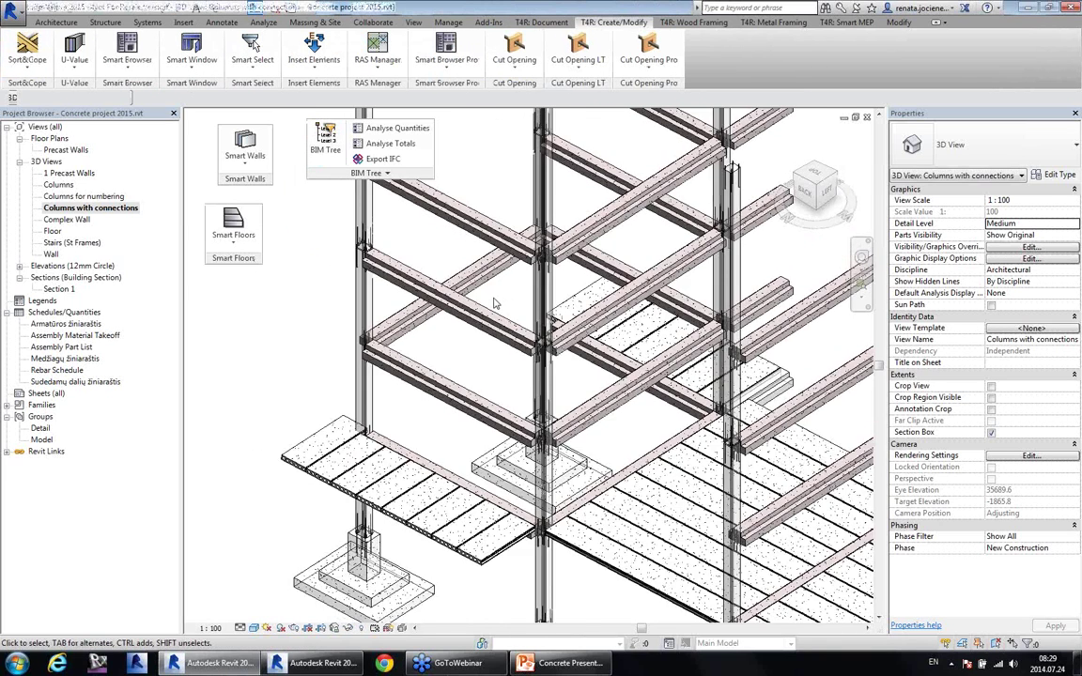
pyautogui.click(244, 236)
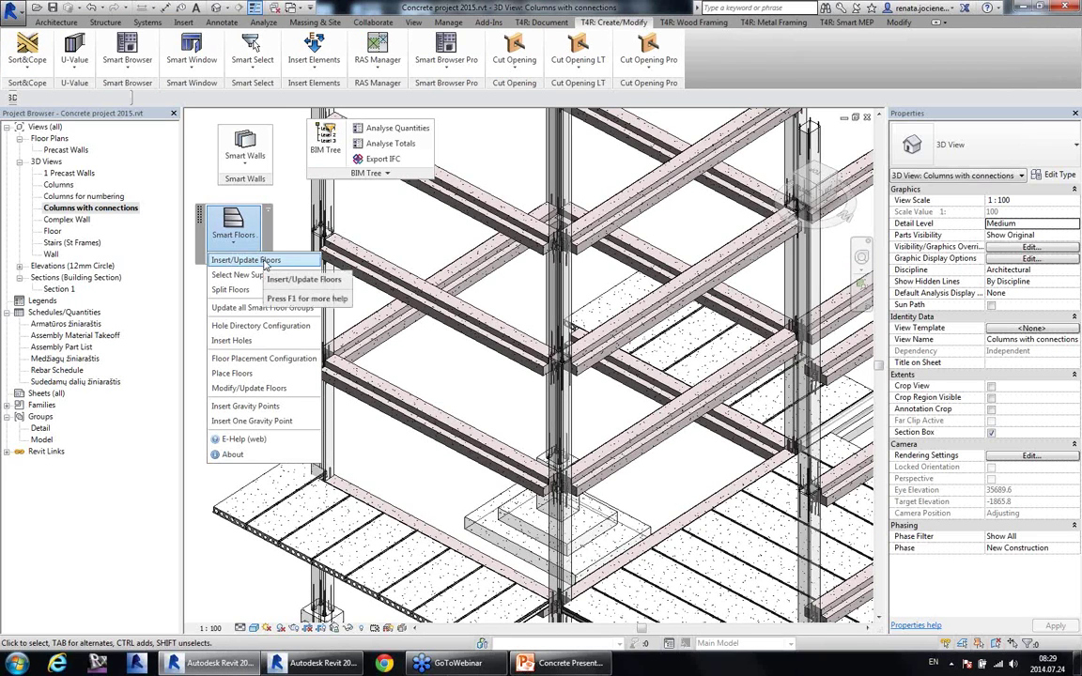
pyautogui.click(266, 266)
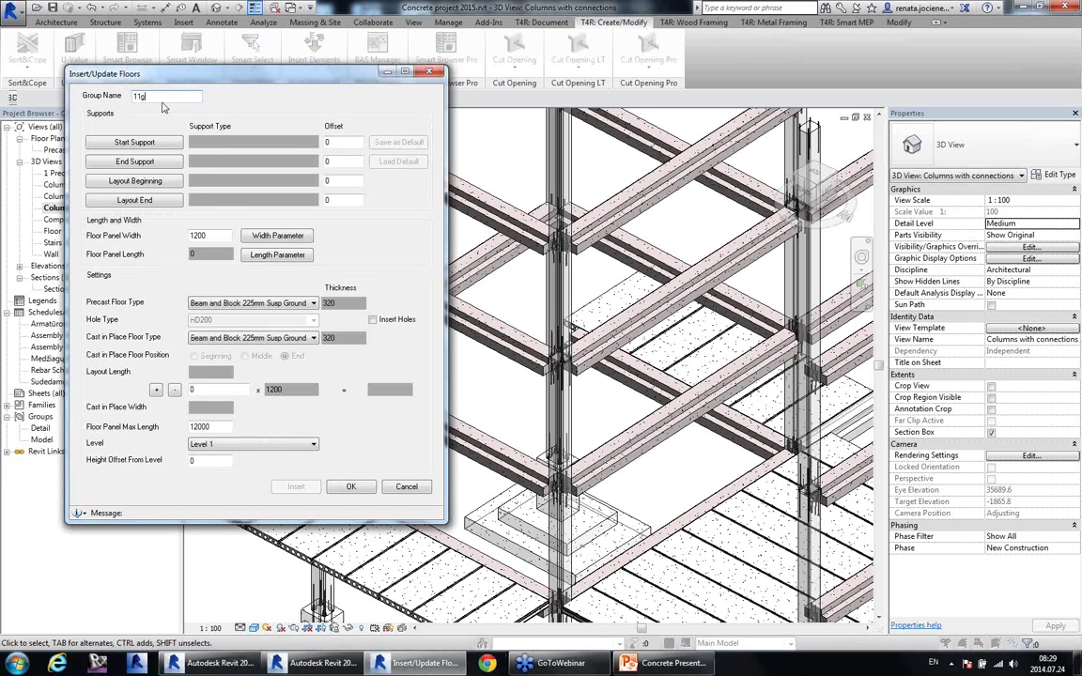
pyautogui.click(134, 142)
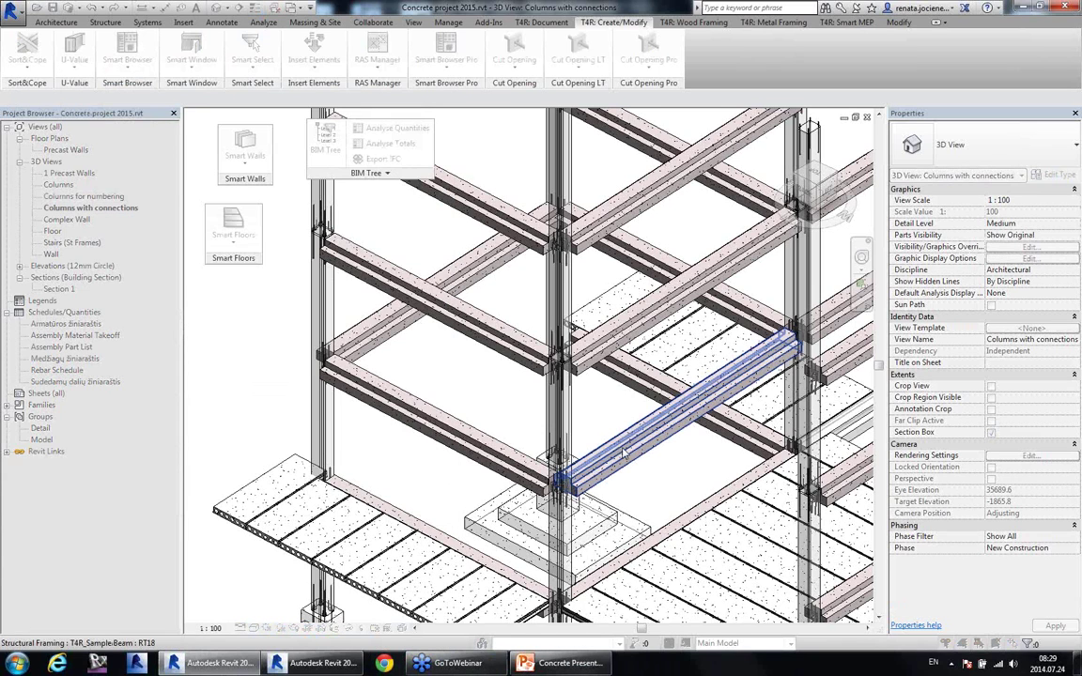
pyautogui.click(622, 455)
pyautogui.click(88, 171)
pyautogui.click(385, 334)
pyautogui.click(135, 181)
pyautogui.click(437, 424)
pyautogui.click(135, 200)
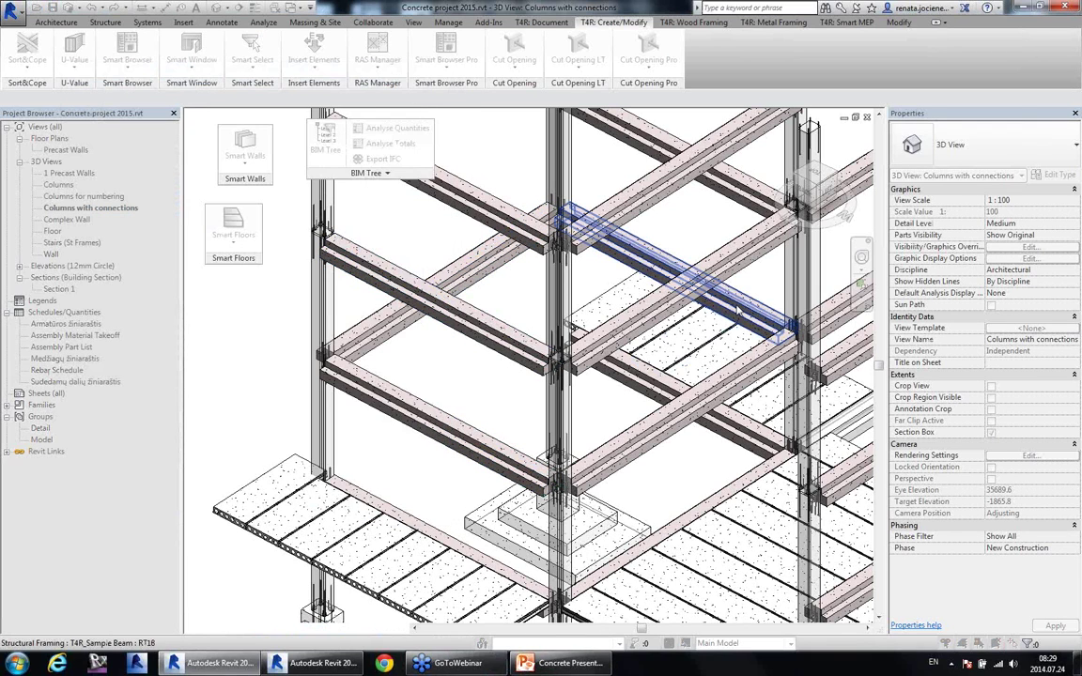
pyautogui.click(738, 312)
# Step: Set the offsets of all four floor supports to 200
pyautogui.write('200')
pyautogui.moveTo(346, 163); pyautogui.dragTo(313, 206)
pyautogui.write('200200200')
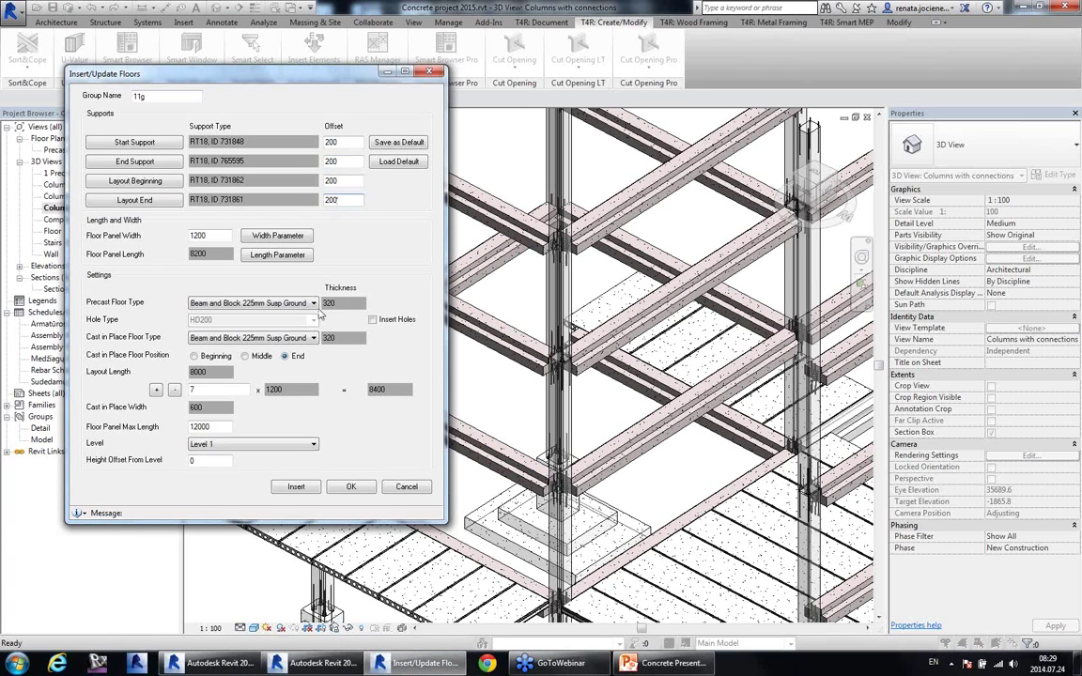
# Step: Set the precast floor type to Concrete 200mm and enable hole insertion with hole type HD200
pyautogui.click(282, 302)
pyautogui.click(280, 326)
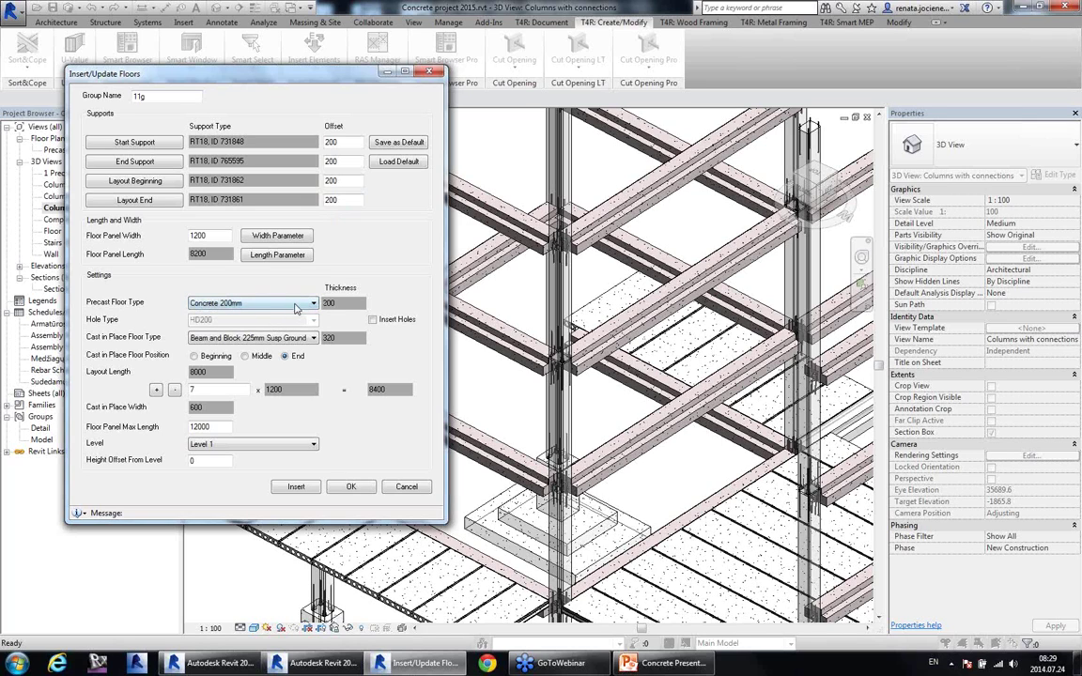
pyautogui.click(297, 304)
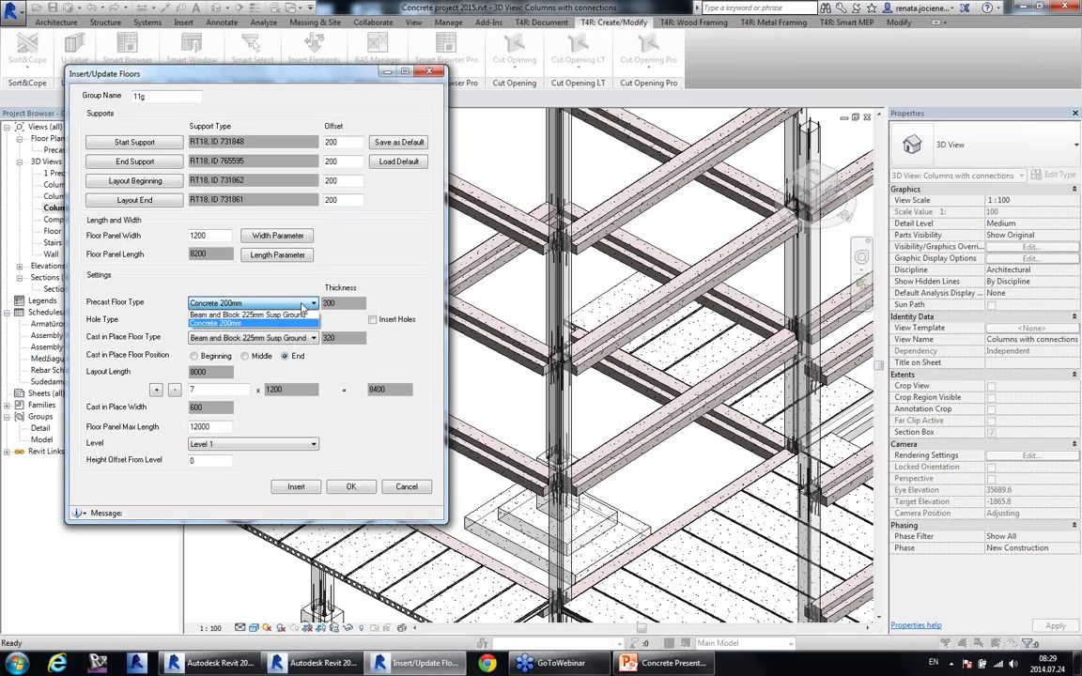
pyautogui.click(297, 307)
pyautogui.click(372, 320)
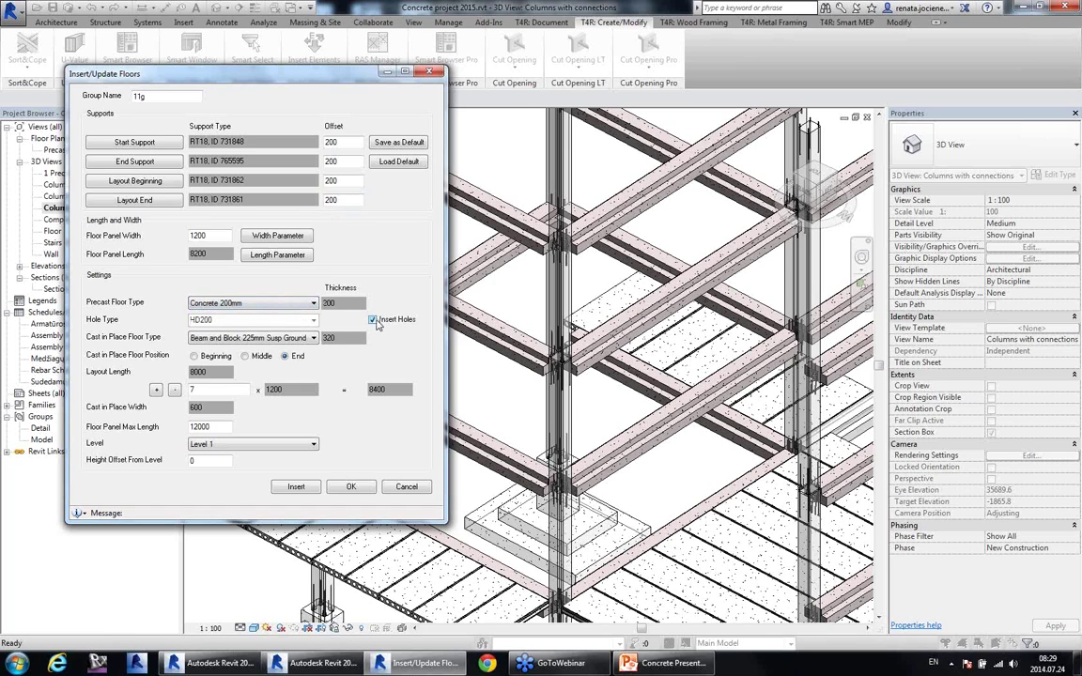
pyautogui.click(314, 321)
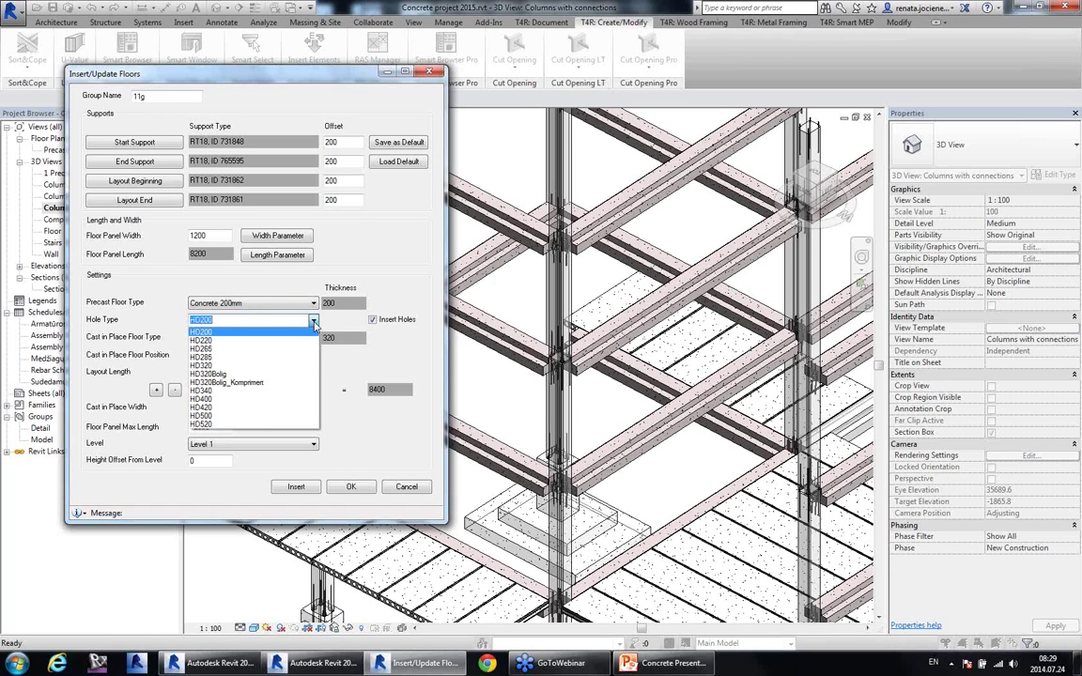
pyautogui.click(316, 323)
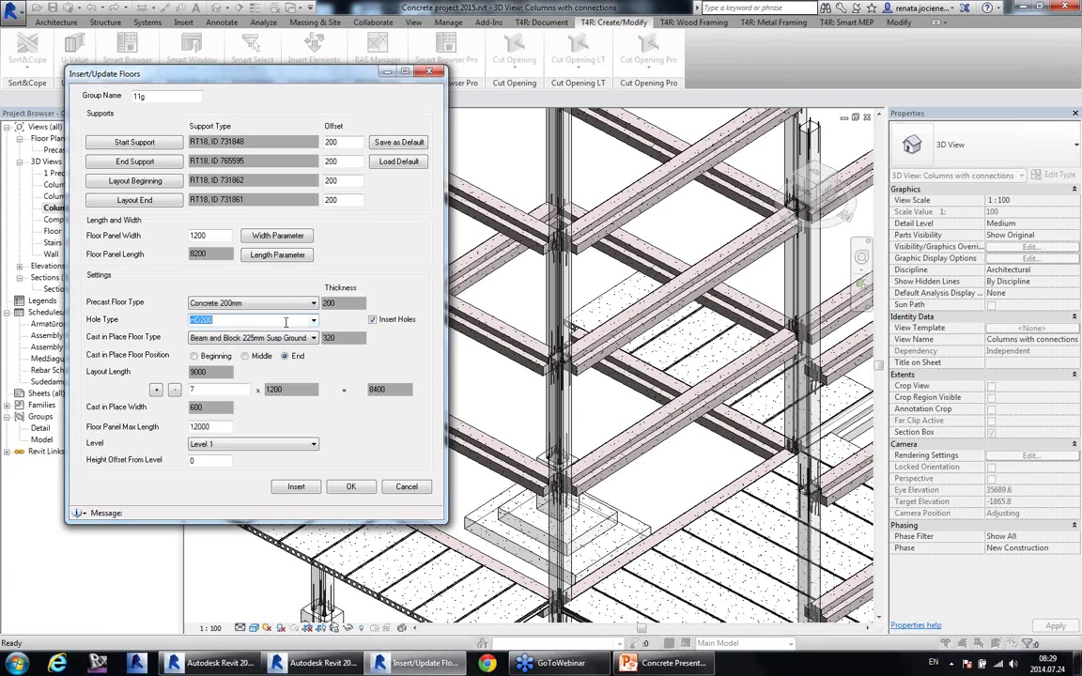
pyautogui.click(314, 321)
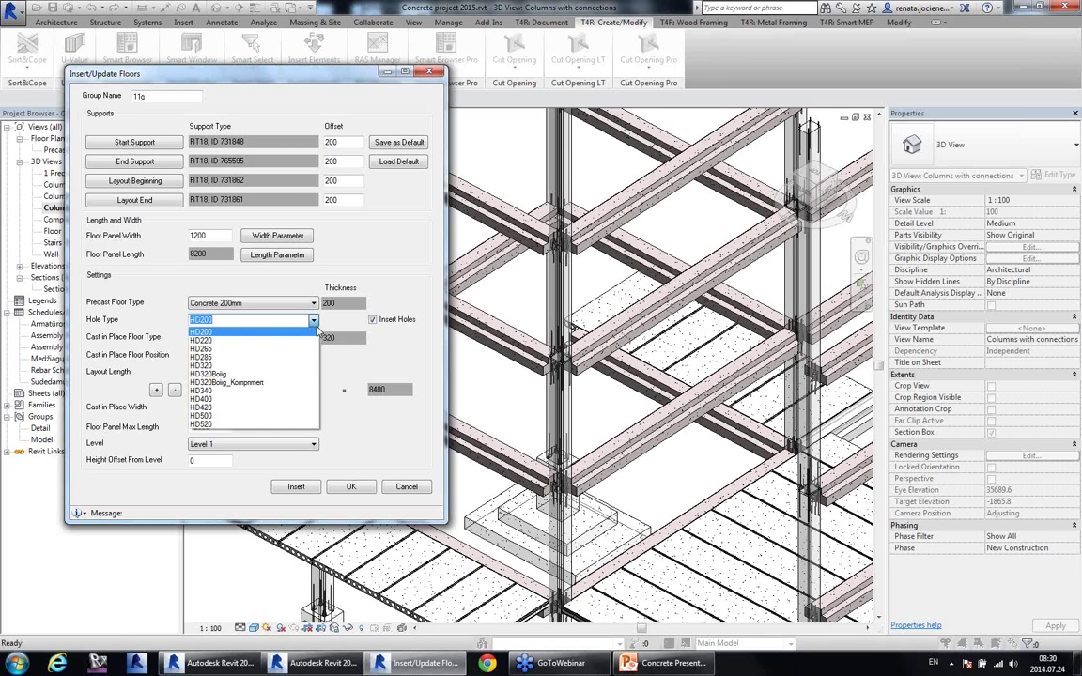
pyautogui.click(316, 329)
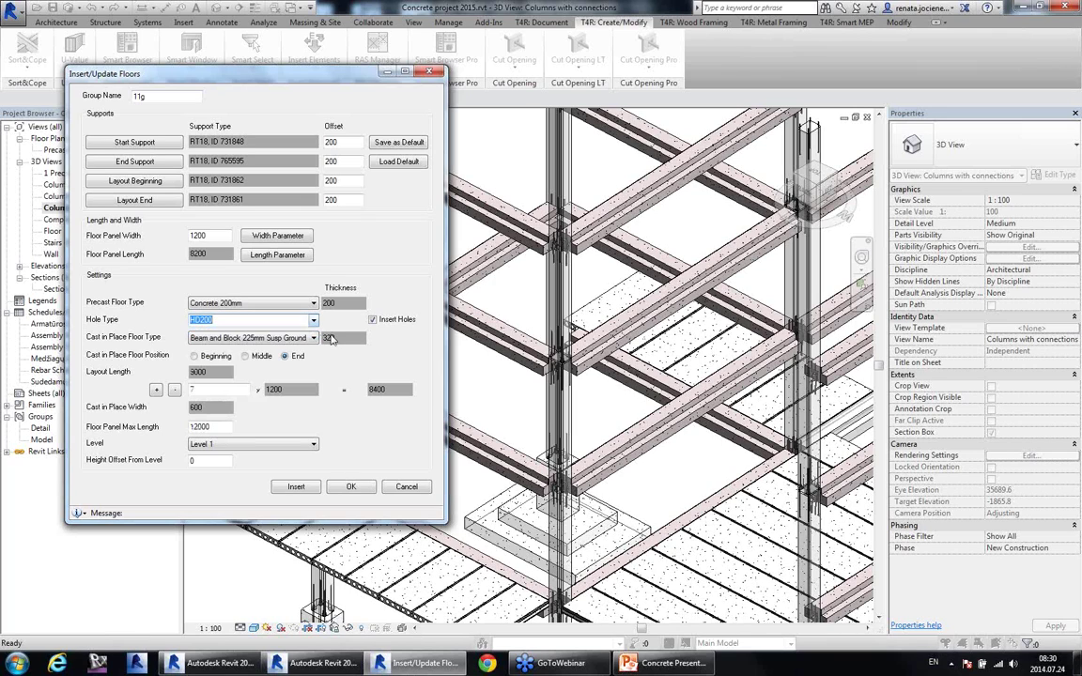
# Step: Set the cast-in-place floor type to Concrete 200mm and the height offset from Level 1 to 8000, and insert the floor slabs
pyautogui.click(314, 339)
pyautogui.click(272, 358)
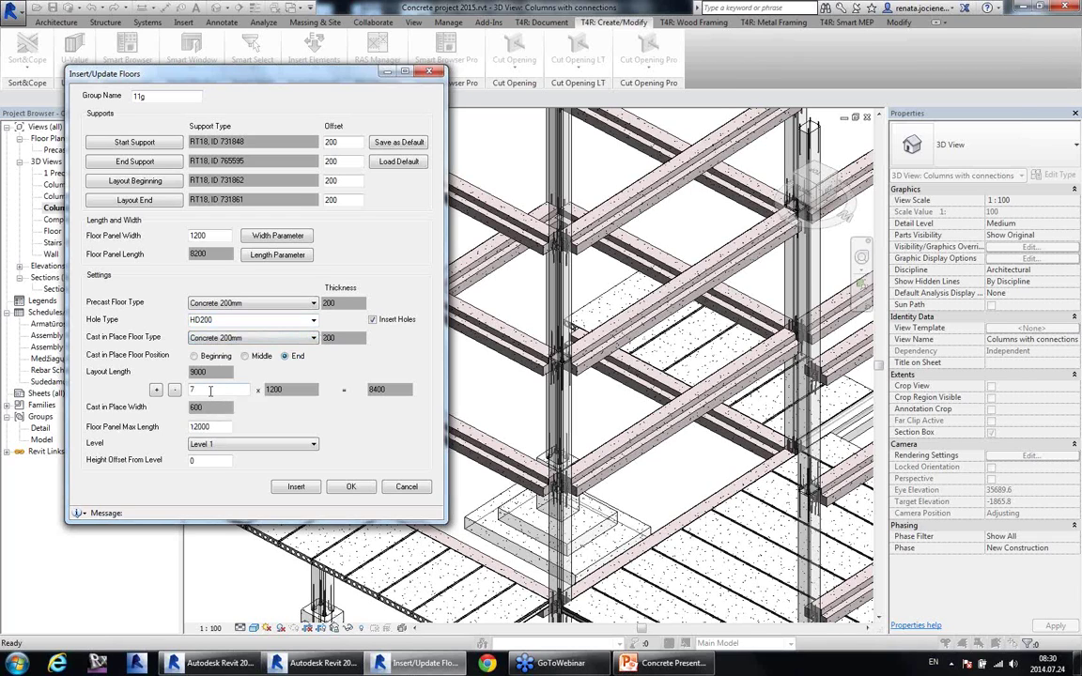
pyautogui.press('Tab')
pyautogui.press('Tab')
pyautogui.press('Tab')
pyautogui.write('8000')
pyautogui.click(304, 487)
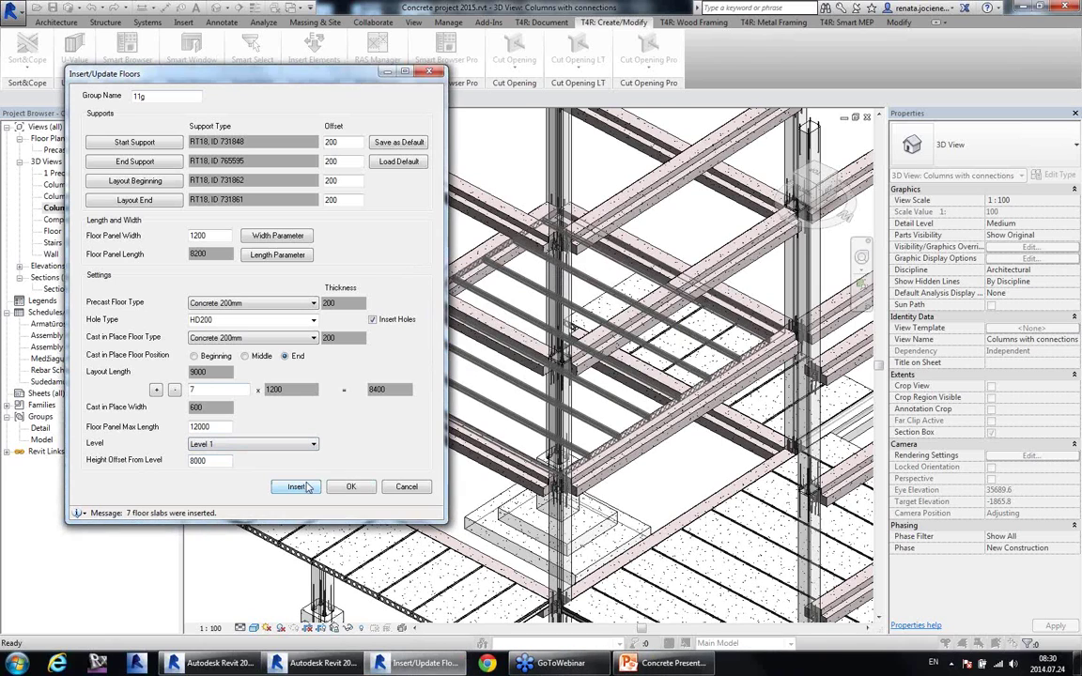
# Step: Accept the inserted floor group and temporarily apply the Transparent Walls template to the 3D view
pyautogui.click(350, 488)
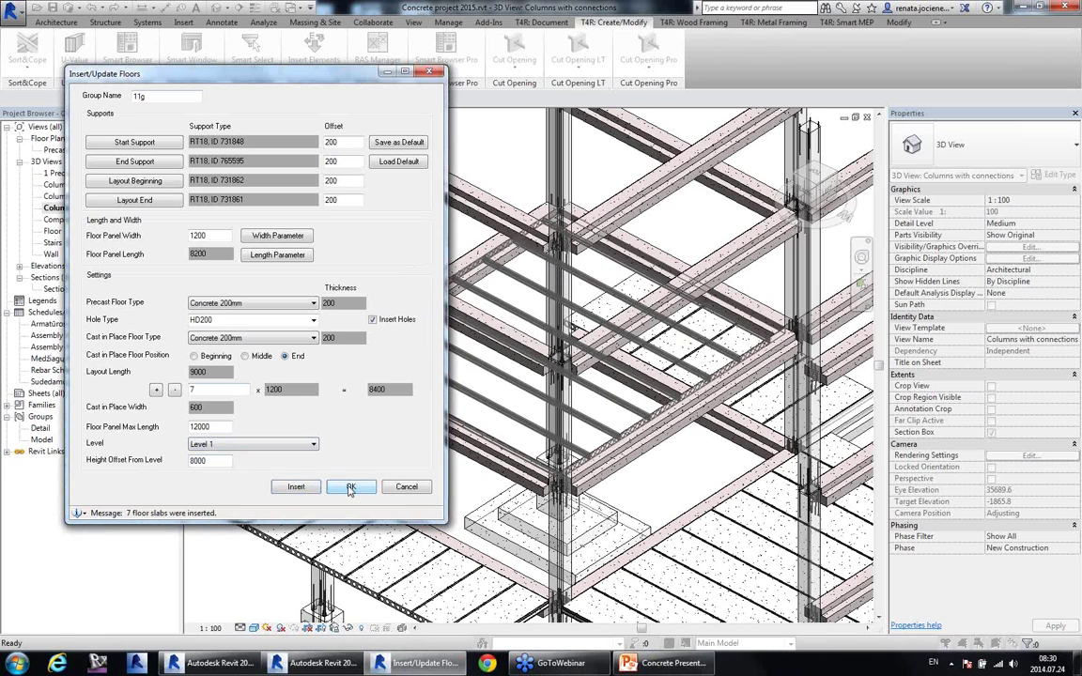
pyautogui.scroll(5, 592, 496)
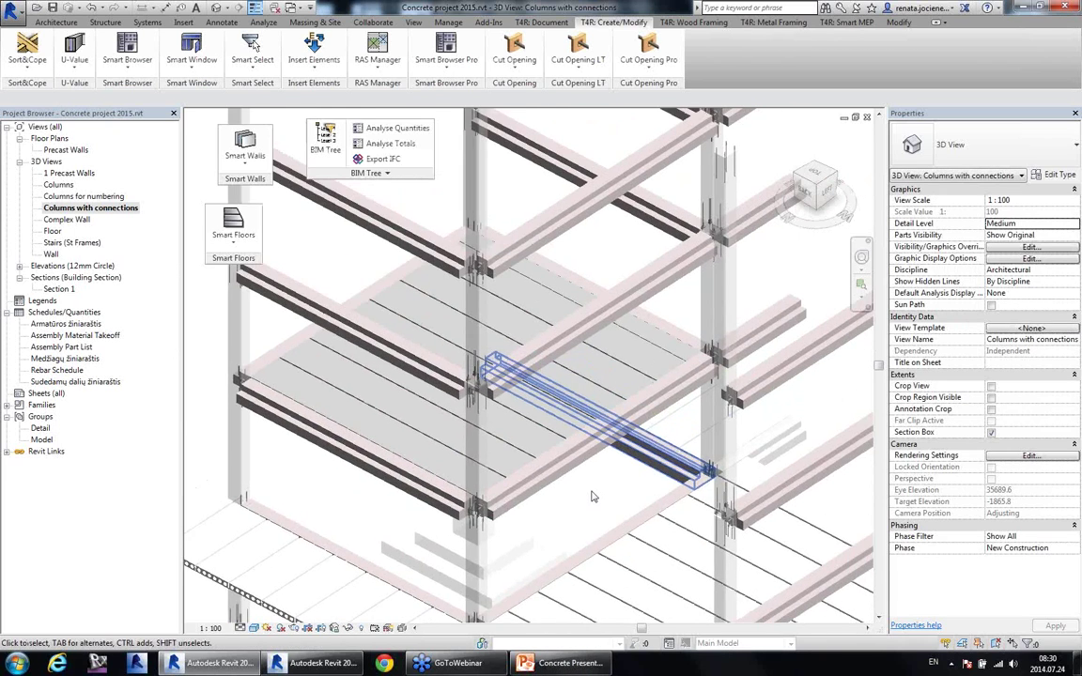
pyautogui.scroll(3, 592, 496)
pyautogui.click(395, 628)
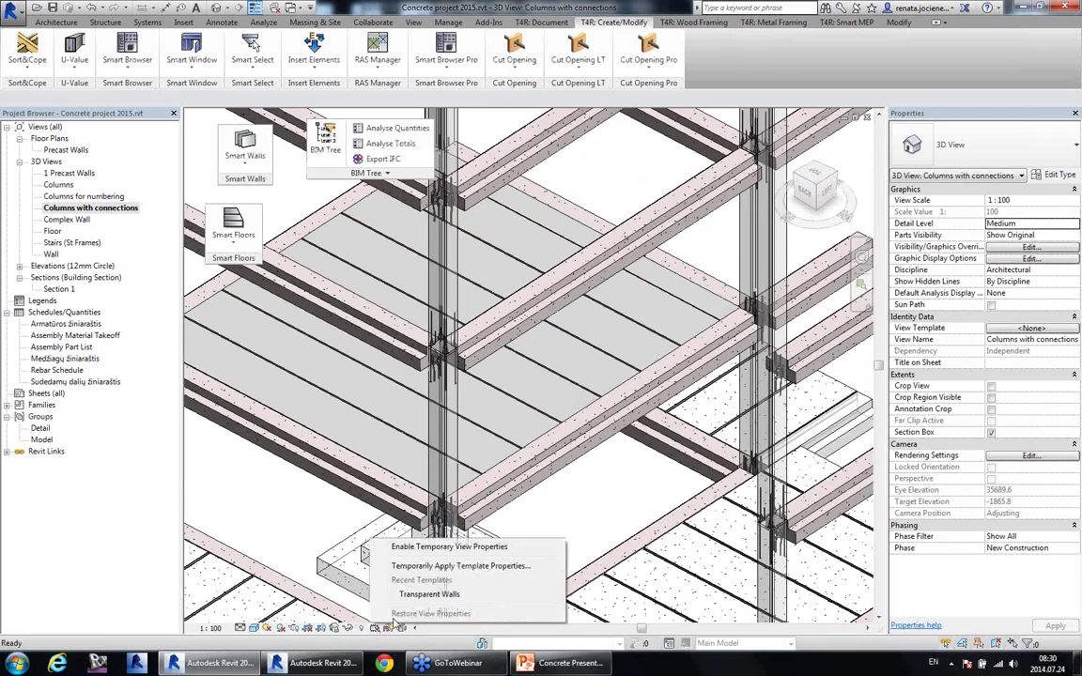
pyautogui.click(430, 594)
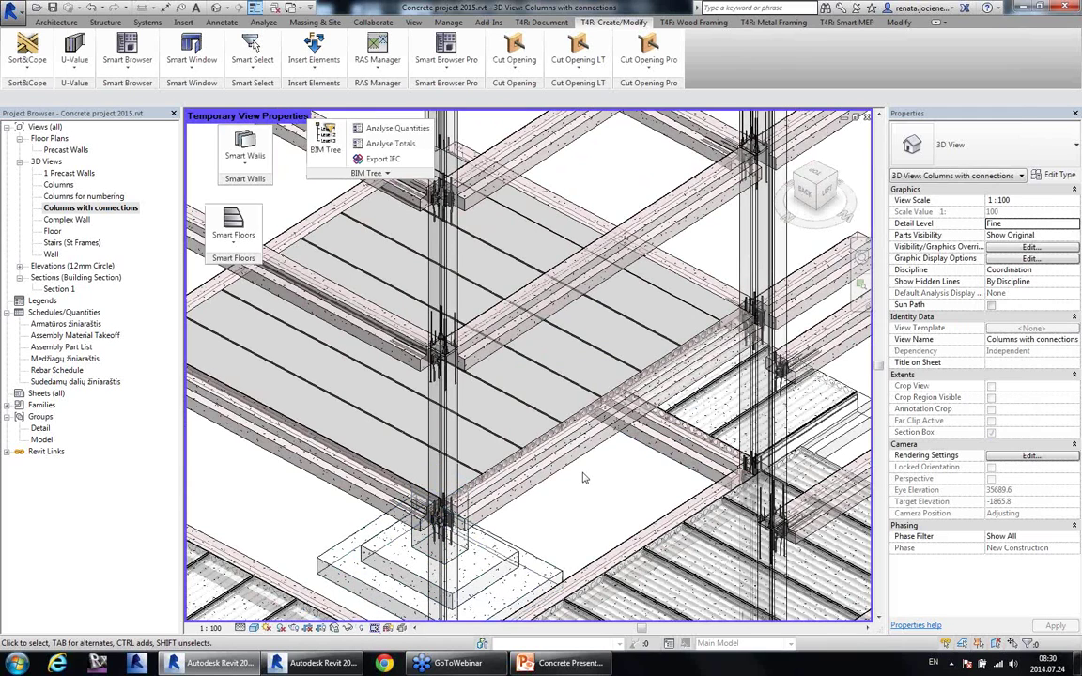
# Step: Select one of the new hollow-core floor slabs at its open end and examine its properties
pyautogui.scroll(2, 582, 479)
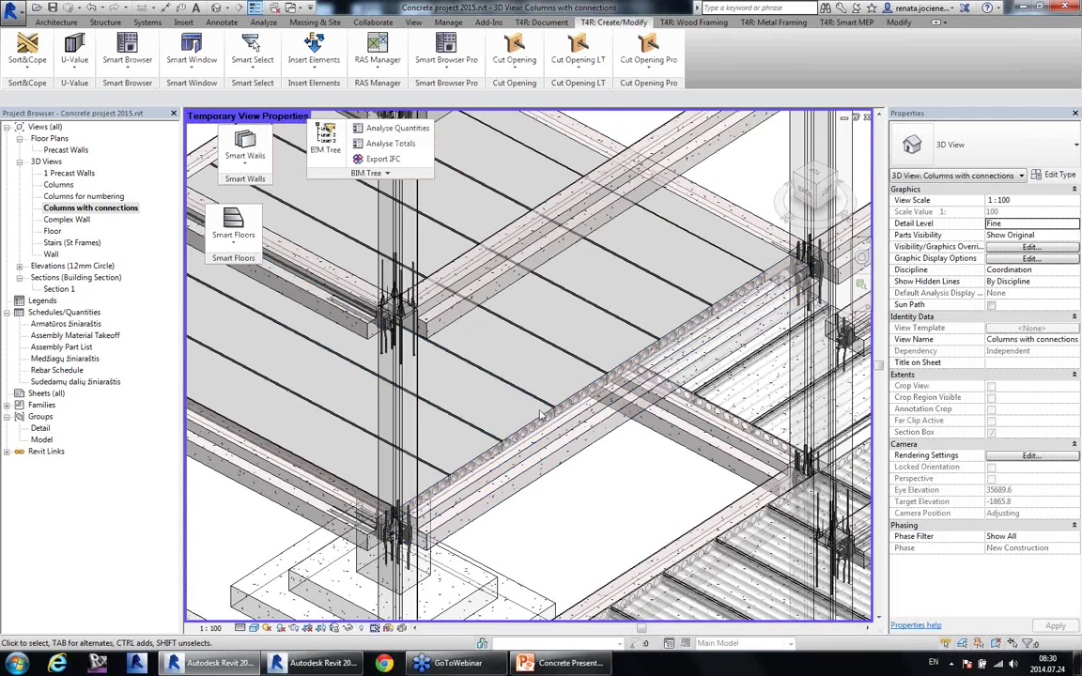
pyautogui.click(543, 415)
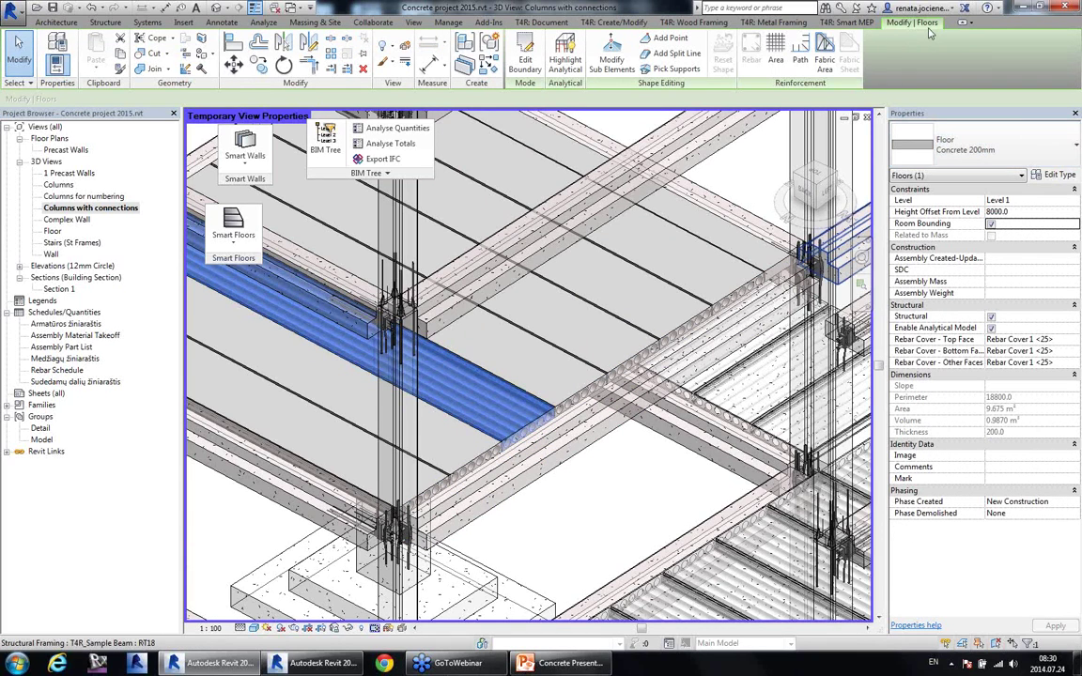
pyautogui.press('Escape')
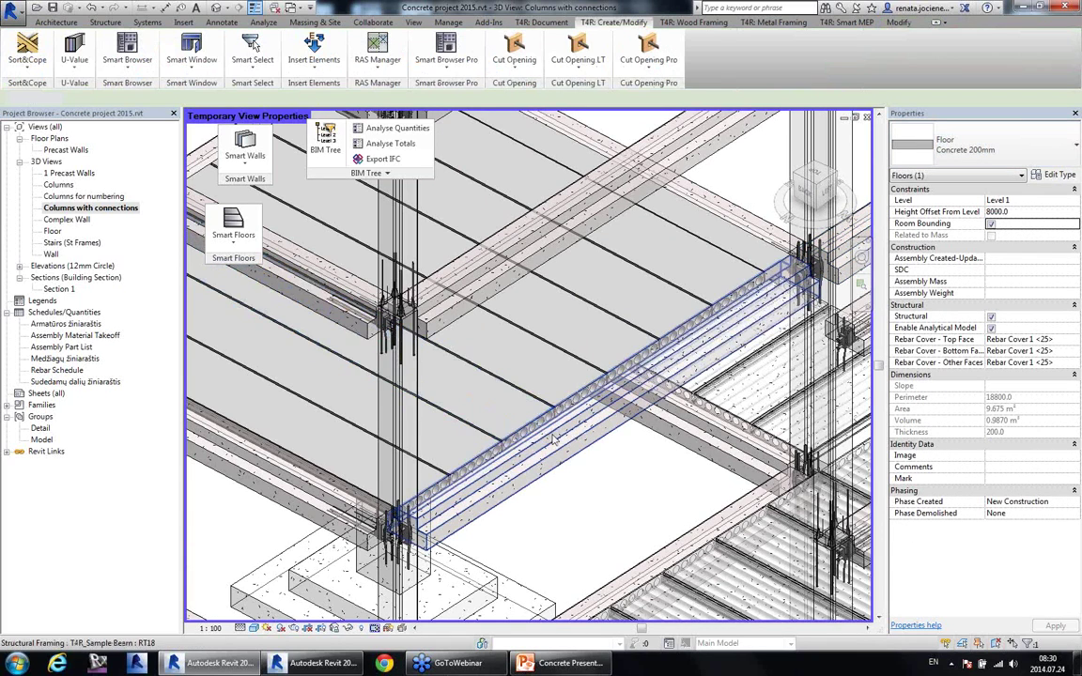
pyautogui.scroll(5, 555, 439)
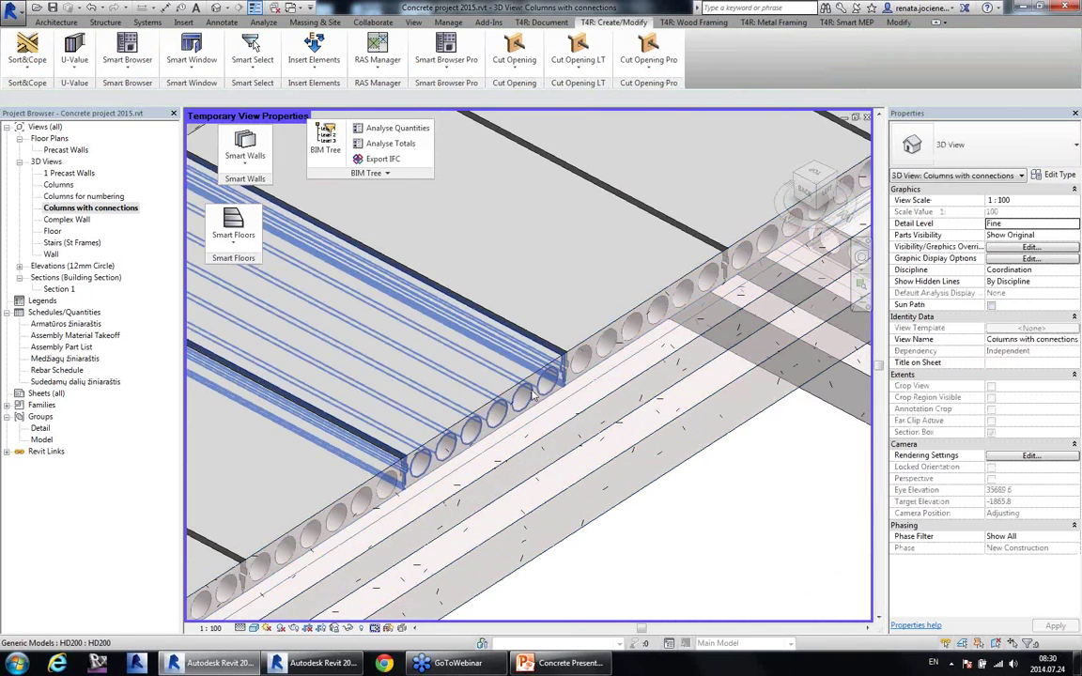
pyautogui.press('Tab')
pyautogui.click(533, 395)
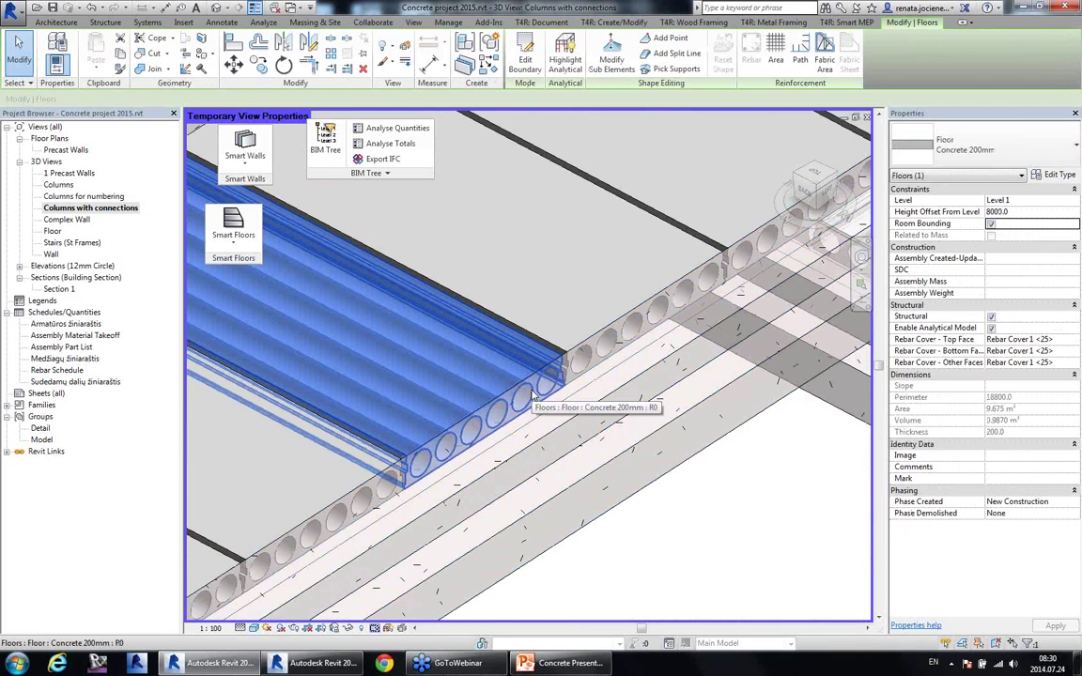
pyautogui.press('Escape')
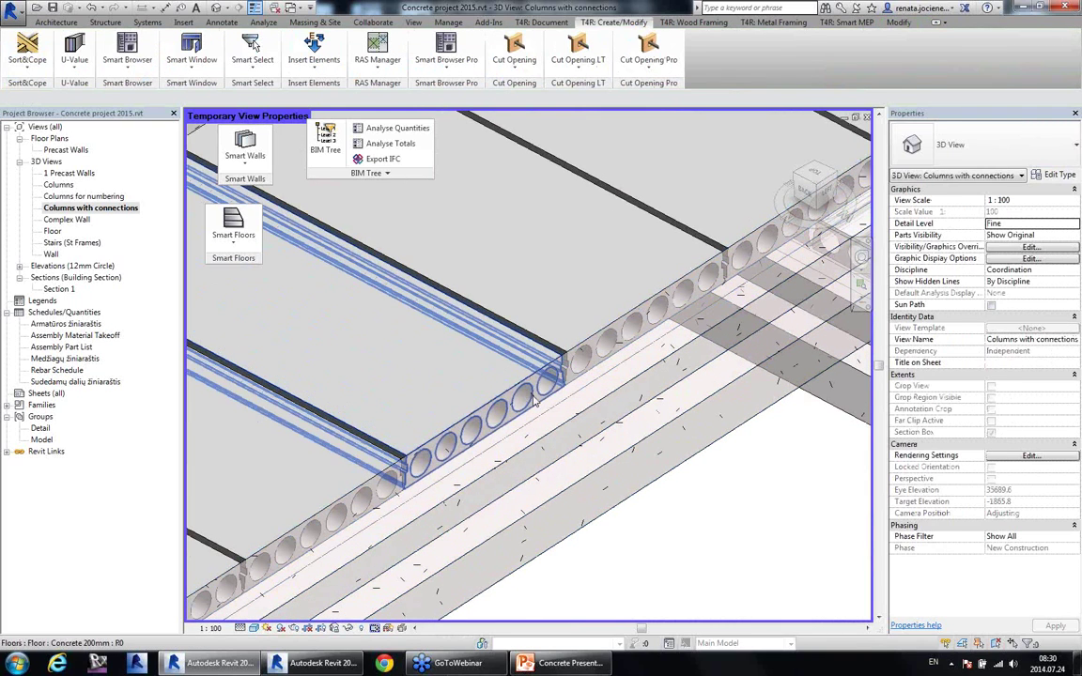
# Step: Pick out the HD200 hole element inside the same slab and examine how it cuts the hollow cores
pyautogui.press('Tab')
pyautogui.click(534, 399)
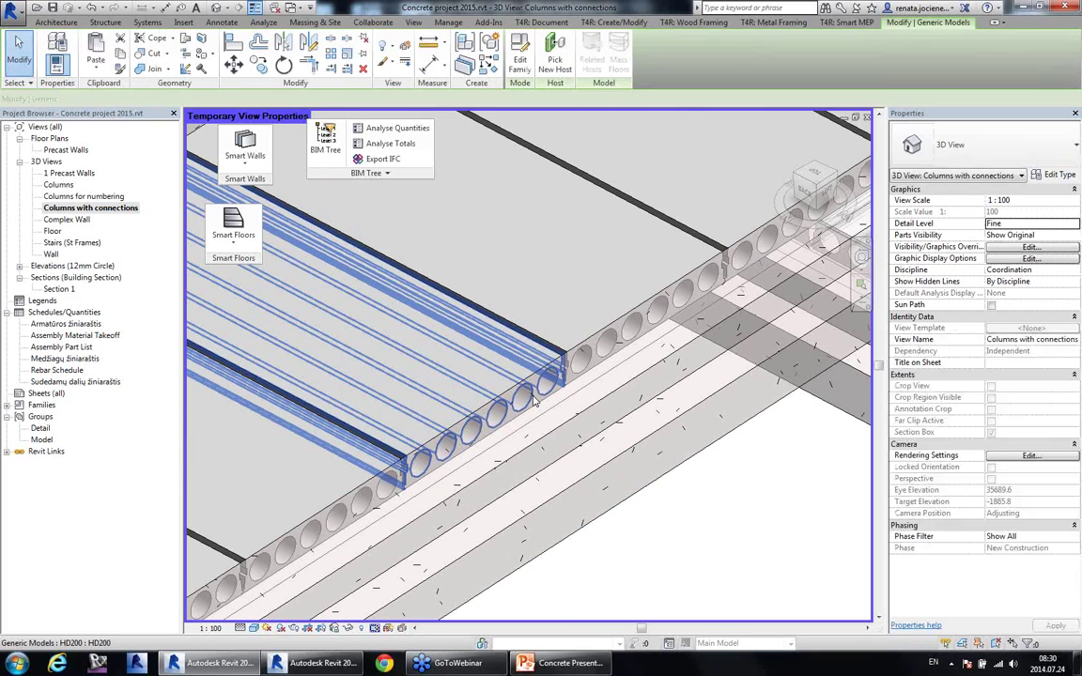
pyautogui.click(754, 516)
pyautogui.scroll(-5, 618, 414)
pyautogui.scroll(-5, 618, 414)
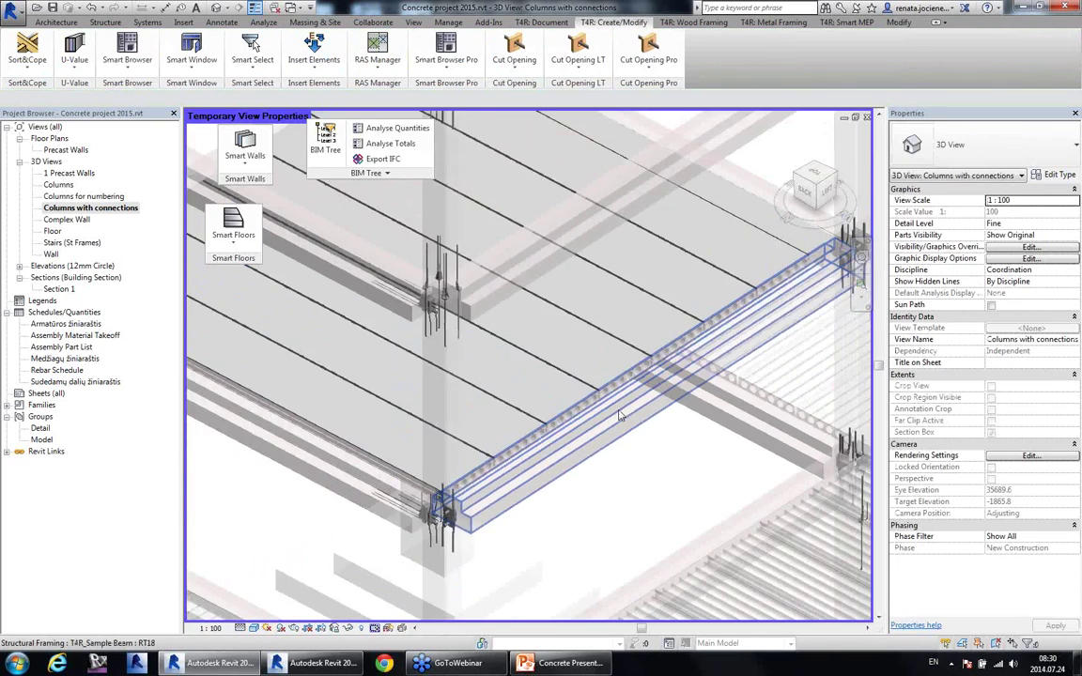
pyautogui.click(402, 628)
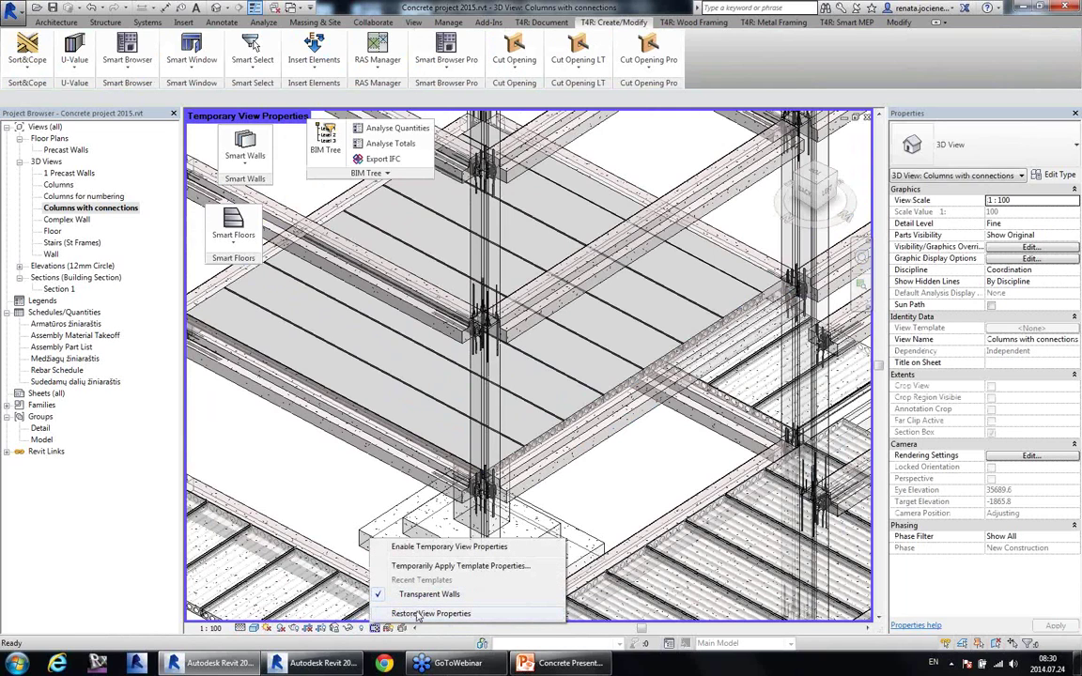
pyautogui.click(643, 477)
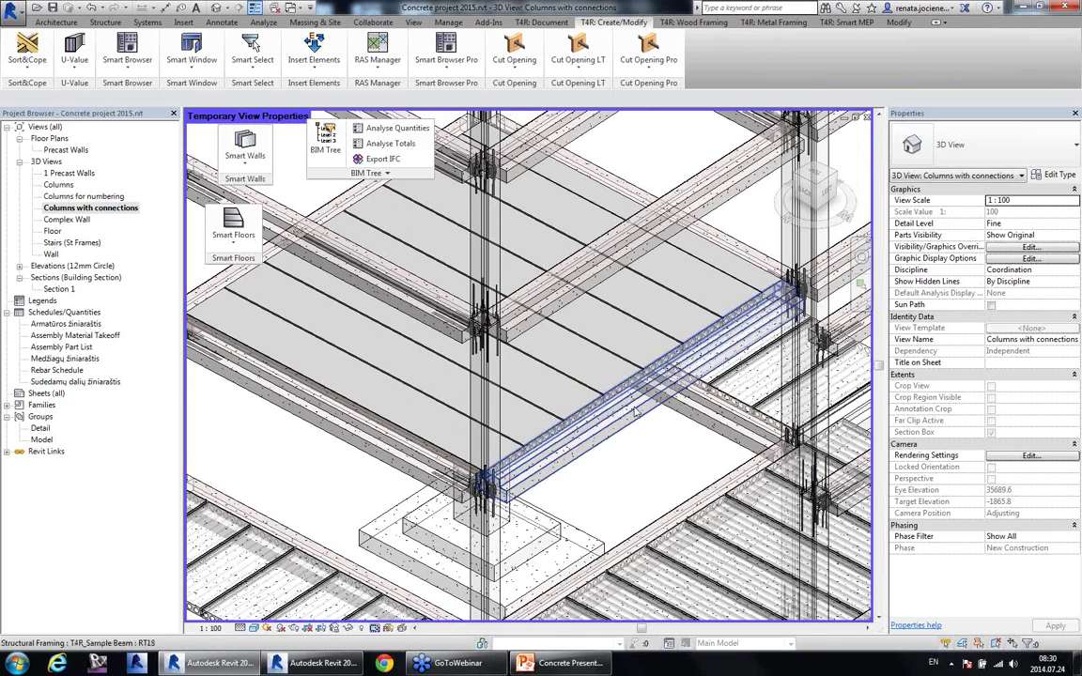
# Step: Select the slab's HD200 hole element and open its family for editing
pyautogui.scroll(6, 621, 394)
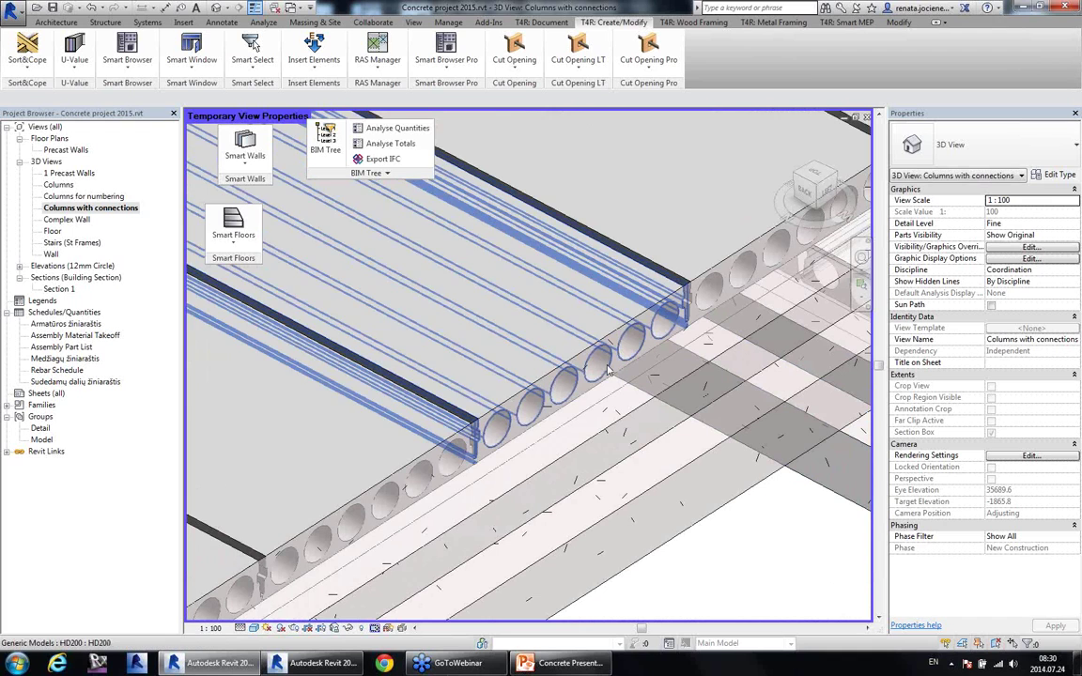
pyautogui.click(607, 369)
pyautogui.moveTo(683, 413); pyautogui.dragTo(631, 445, button='middle')
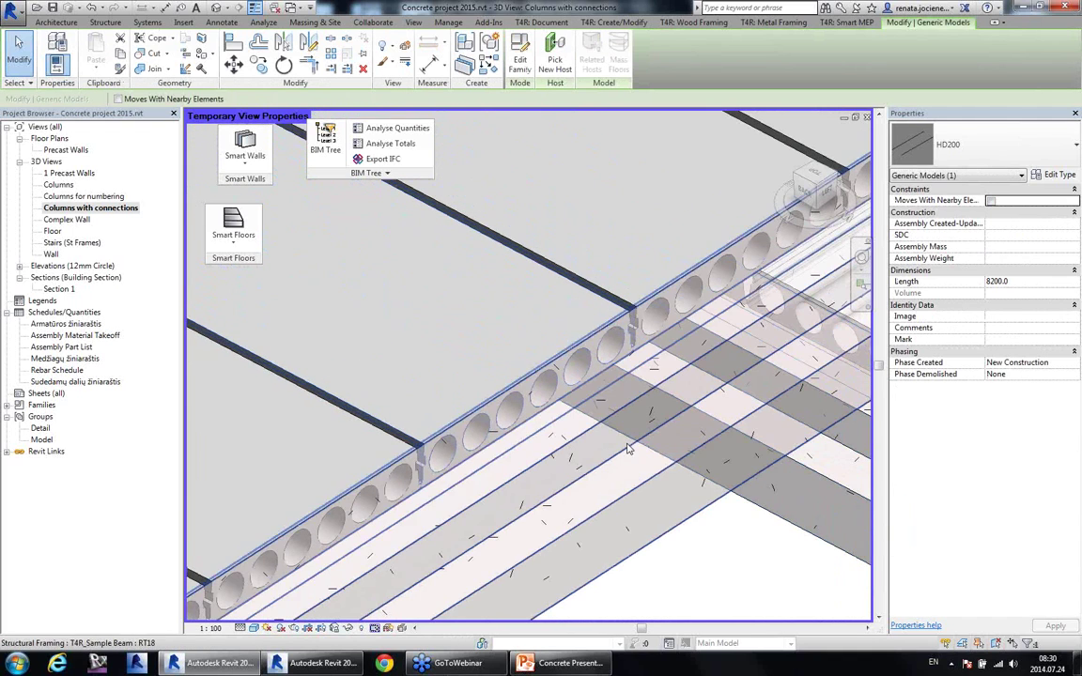
pyautogui.click(522, 57)
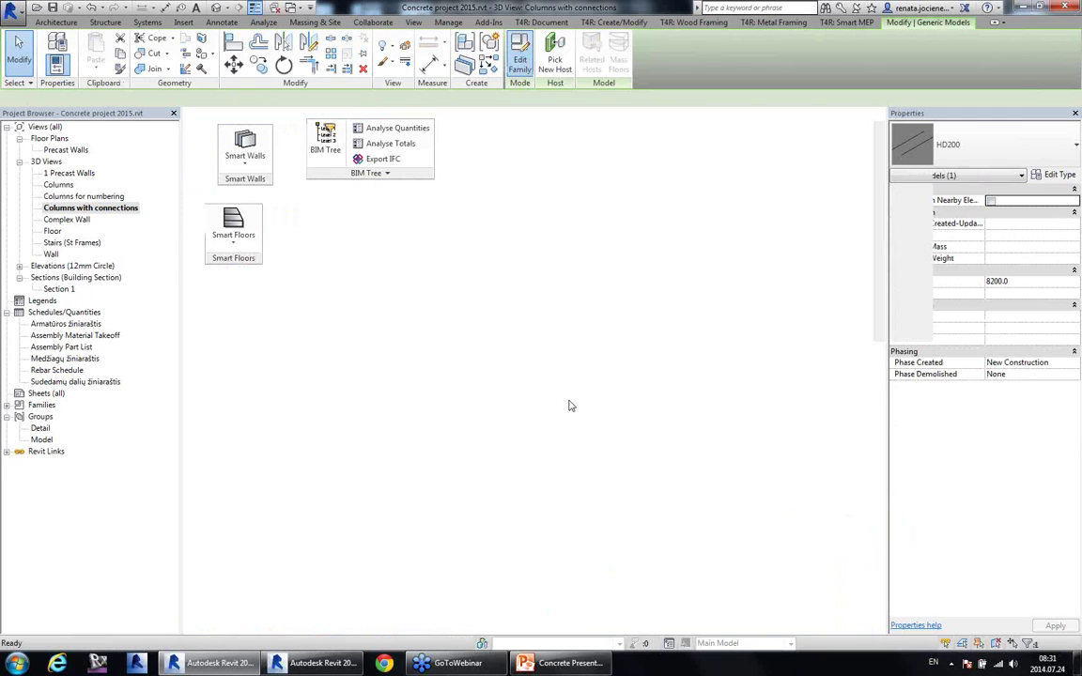
# Step: Open the void sweep of the HD200 family for editing and select its profile to examine the profile settings
pyautogui.click(534, 434)
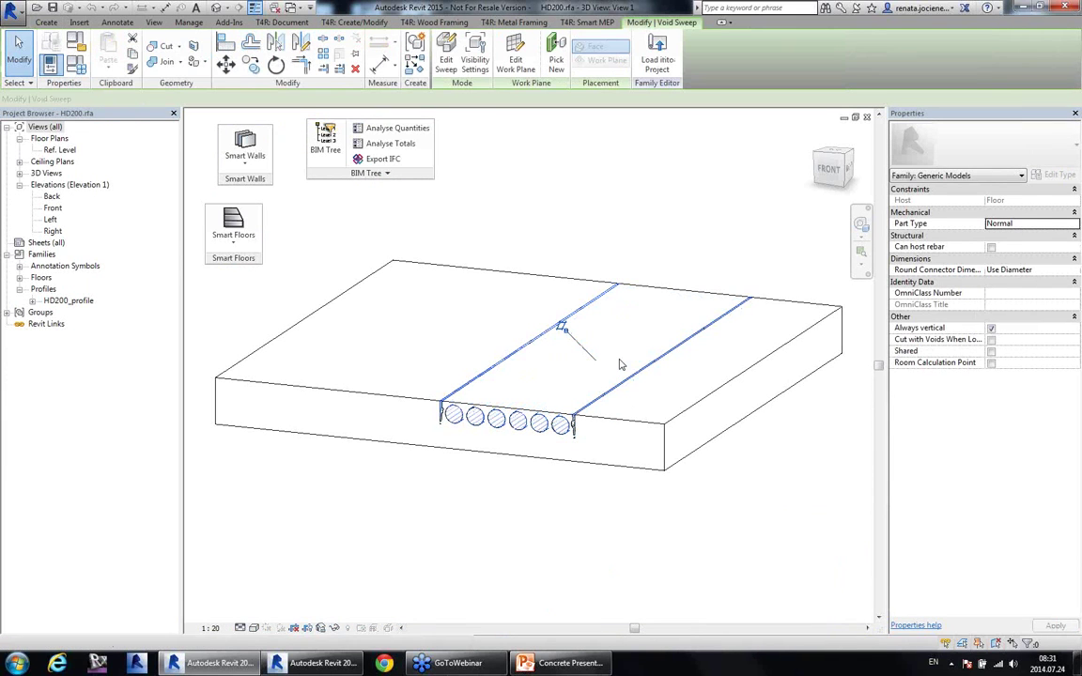
pyautogui.click(449, 58)
pyautogui.scroll(5, 611, 388)
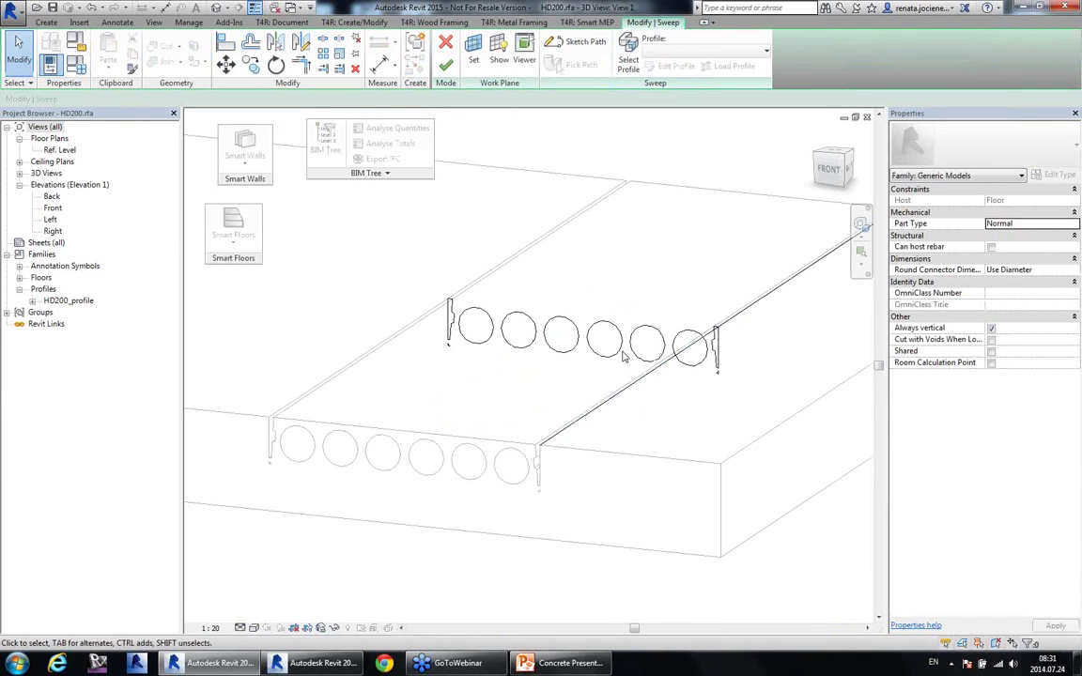
pyautogui.click(622, 353)
pyautogui.moveTo(630, 393); pyautogui.dragTo(613, 408, button='middle')
pyautogui.scroll(1, 610, 300)
pyautogui.scroll(1, 608, 299)
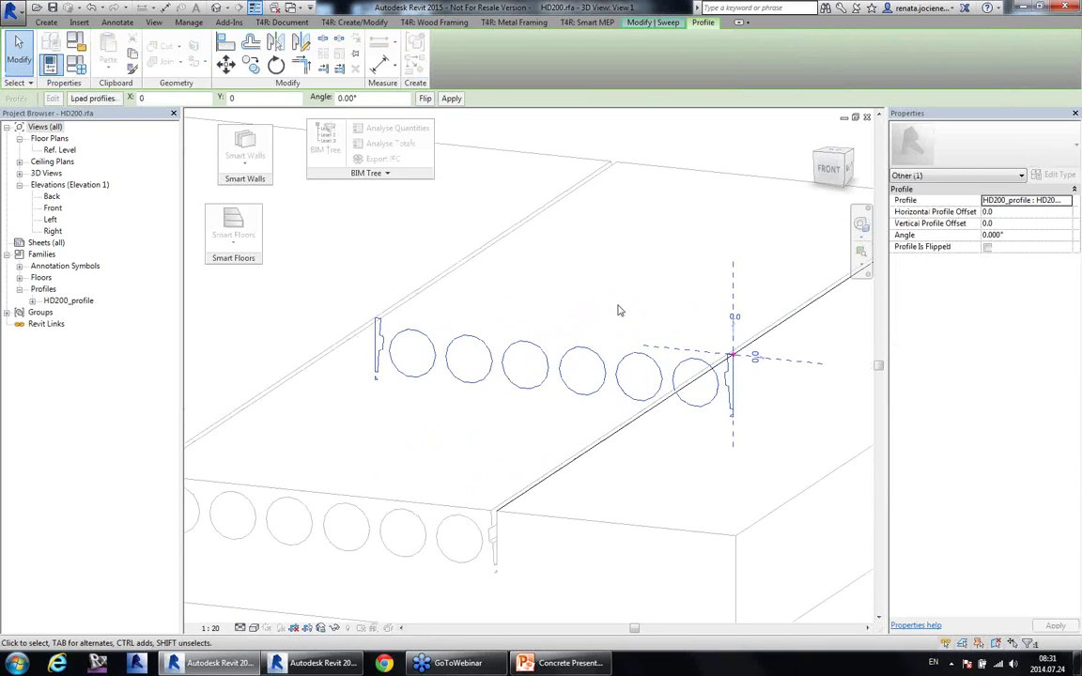
# Step: View the sweep's profile options and close the HD200 family
pyautogui.click(674, 23)
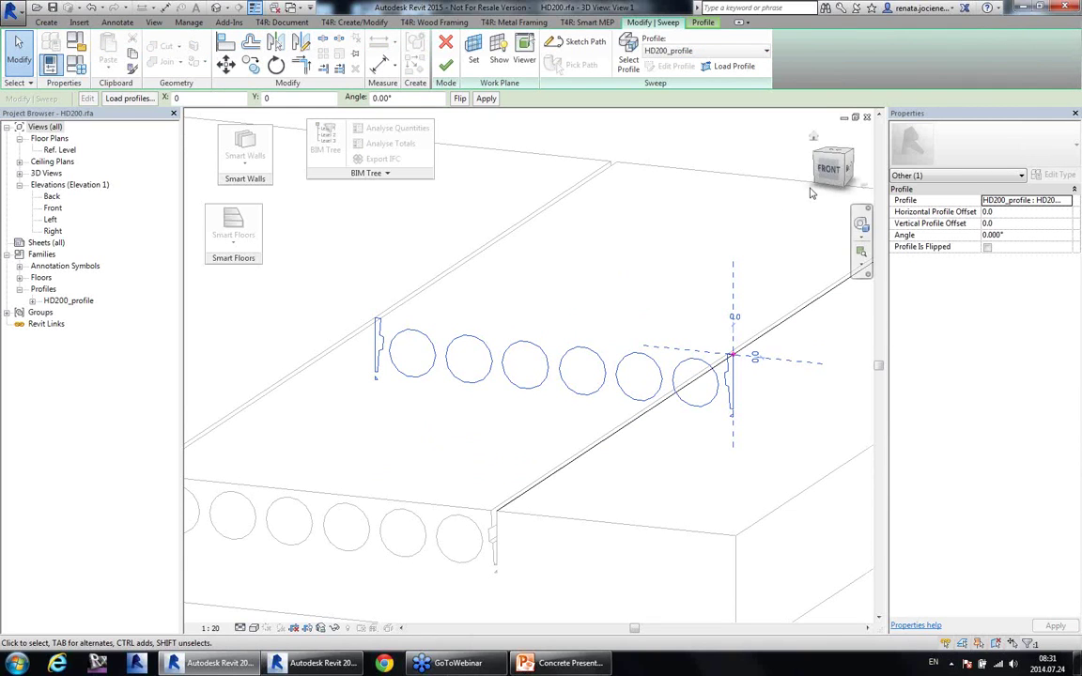
pyautogui.click(866, 117)
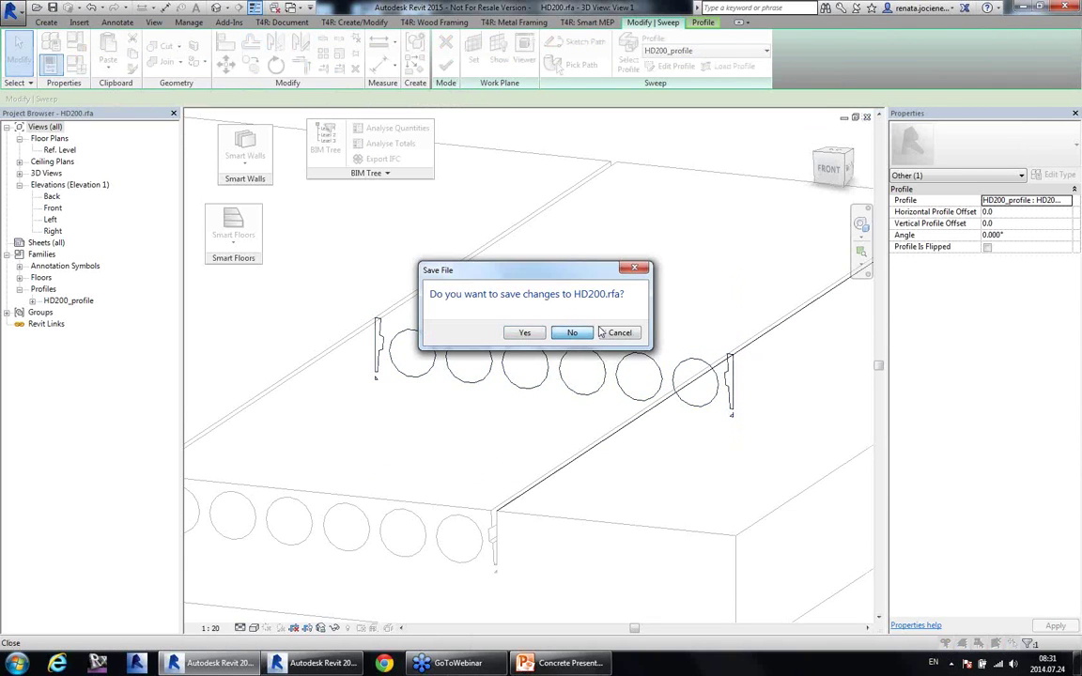
# Step: Close the HD200 family without saving changes and check the hole library's file location in the Hole Directory Configuration
pyautogui.click(585, 332)
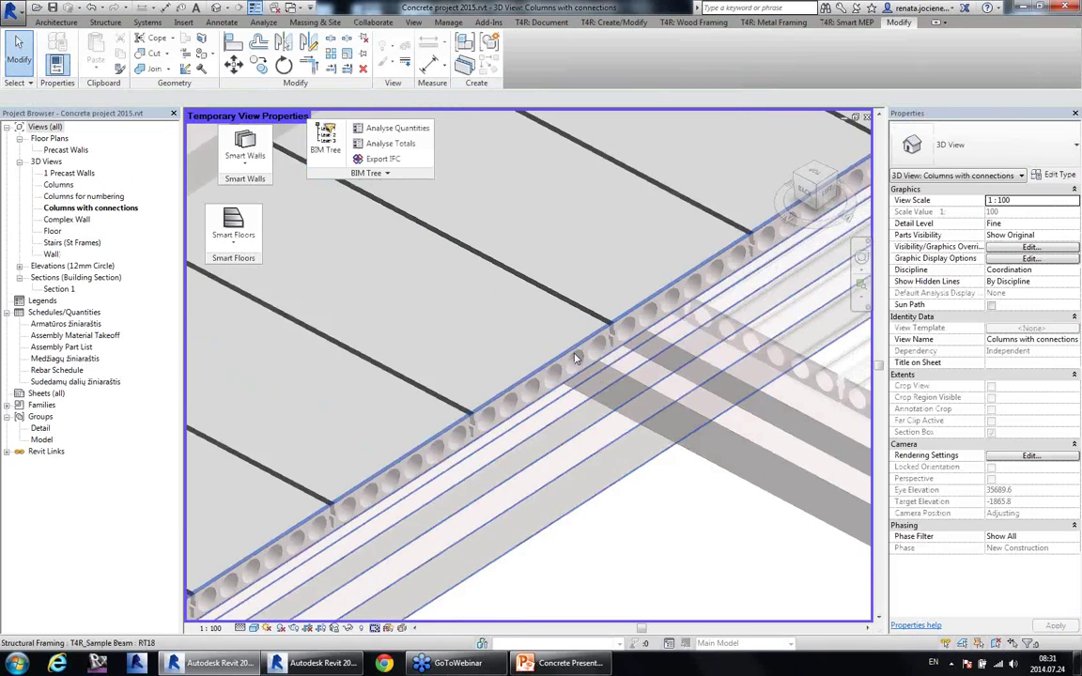
pyautogui.click(235, 237)
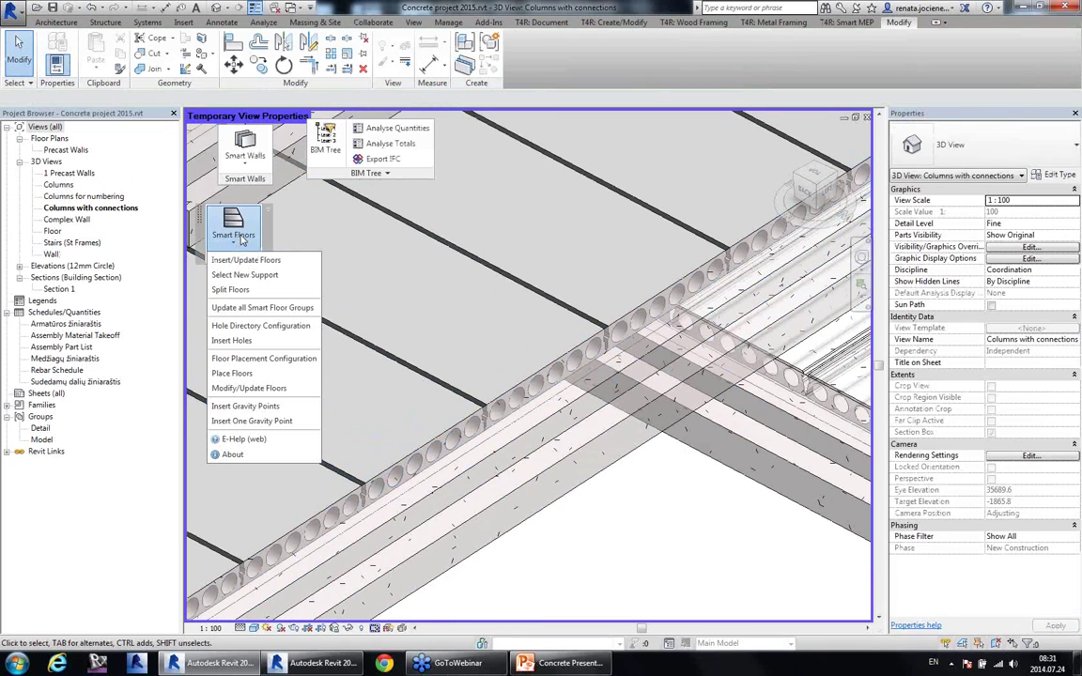
pyautogui.click(270, 329)
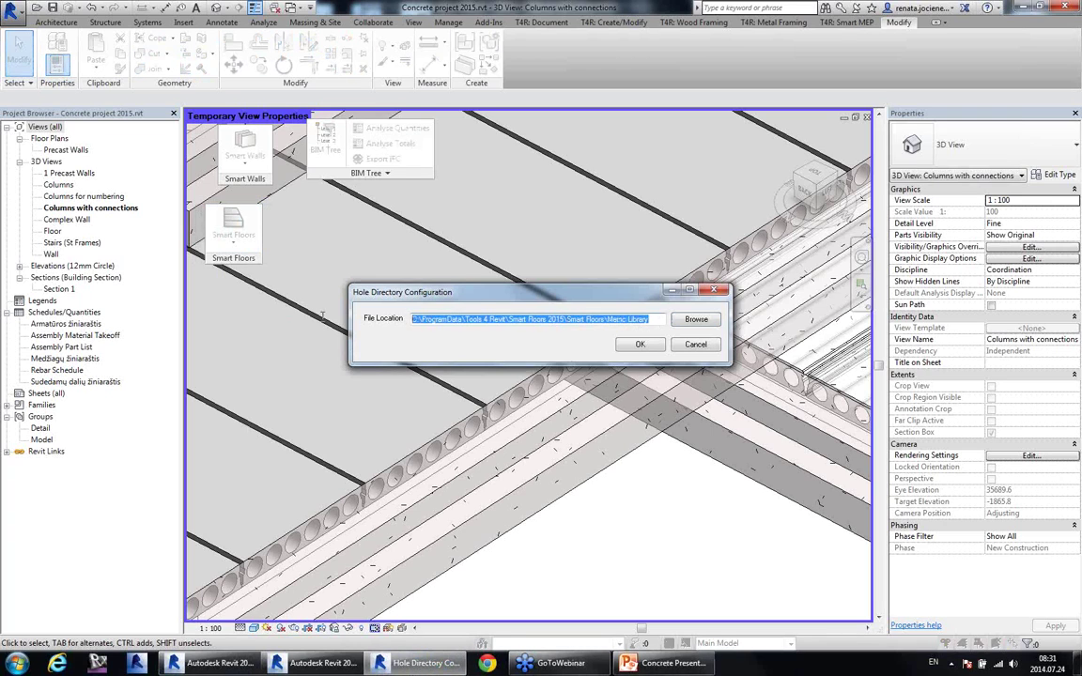
pyautogui.click(659, 321)
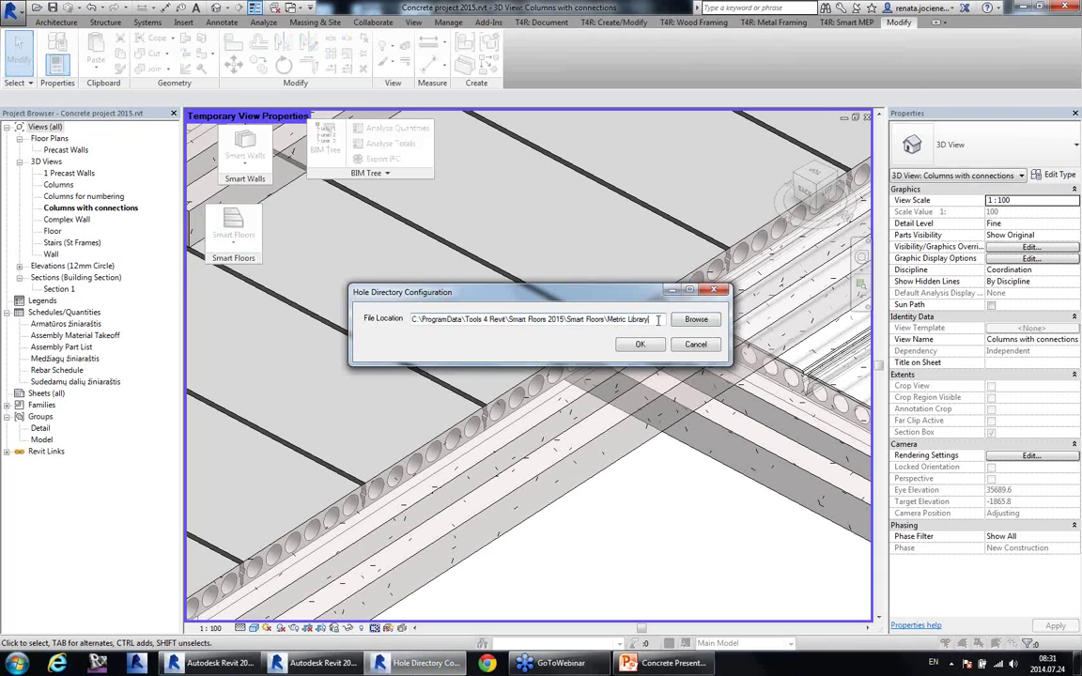
pyautogui.moveTo(608, 320); pyautogui.dragTo(652, 323)
pyautogui.click(655, 323)
# Step: Restore the original view properties of the Columns with connections 3D view by turning off its temporary view properties
pyautogui.click(402, 627)
pyautogui.click(427, 613)
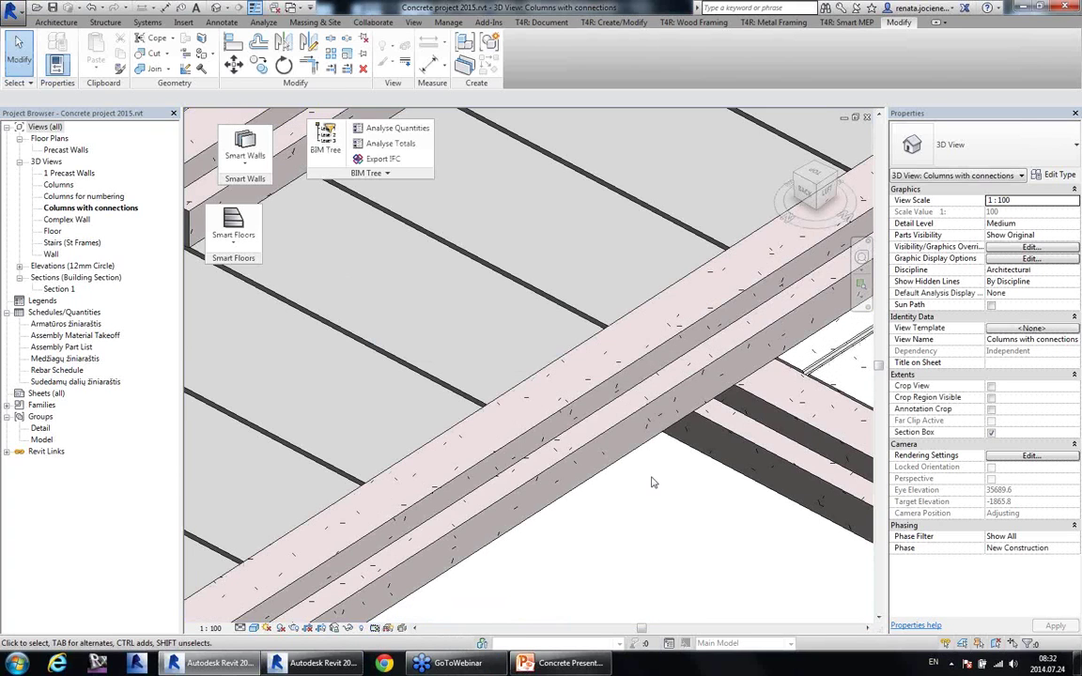
pyautogui.scroll(-3, 660, 455)
pyautogui.scroll(2, 661, 515)
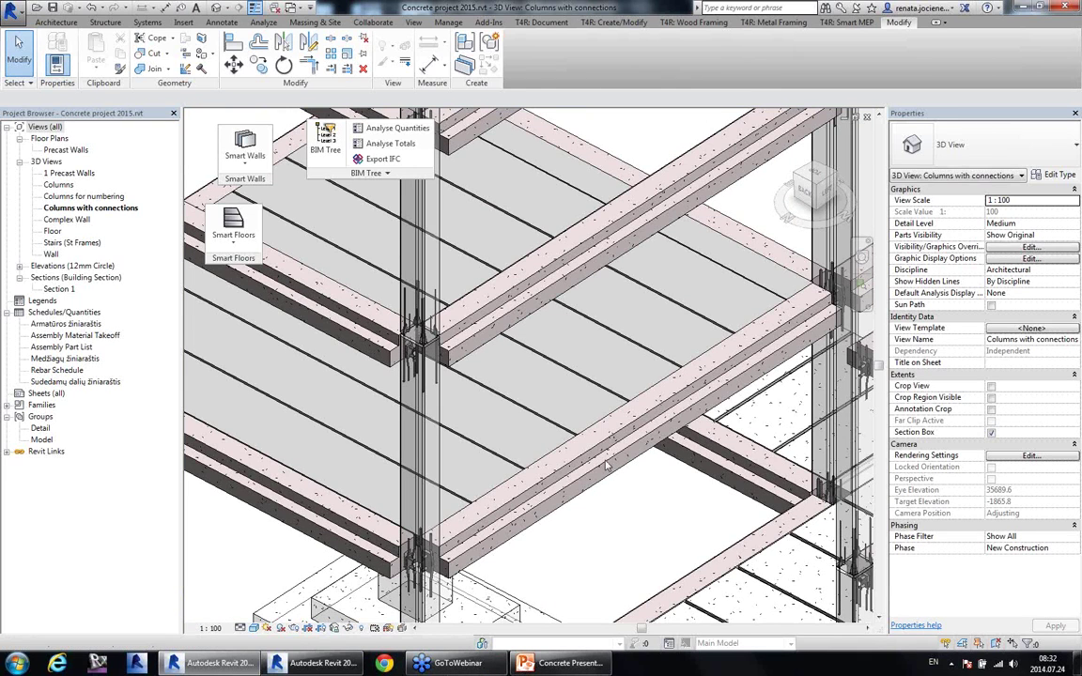
pyautogui.scroll(-3, 625, 489)
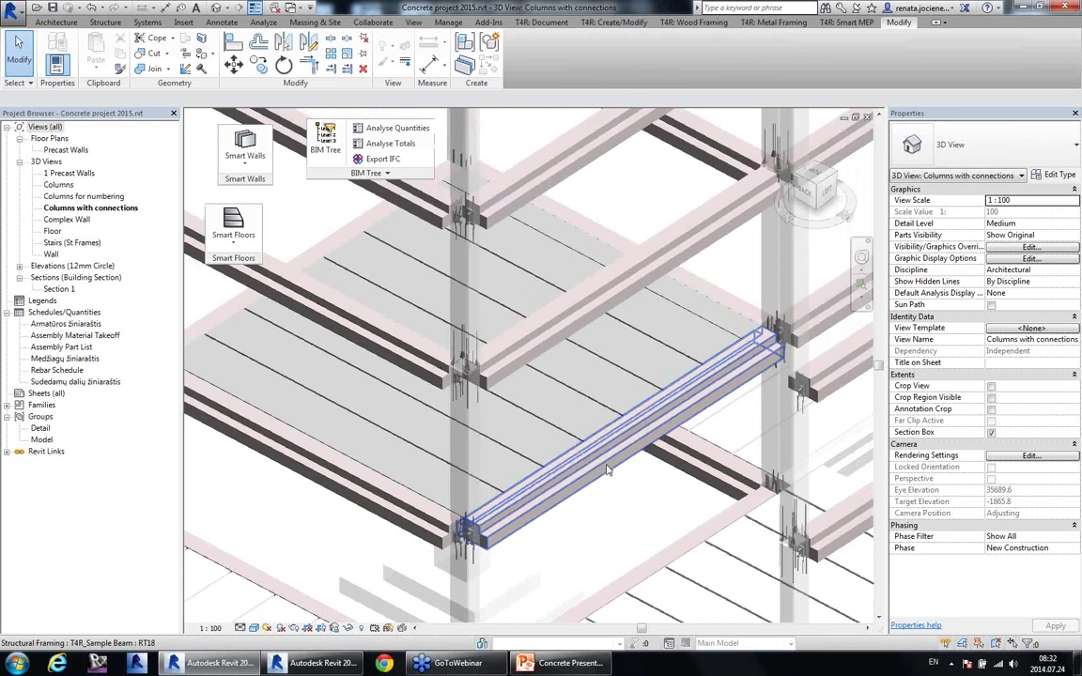
pyautogui.click(233, 231)
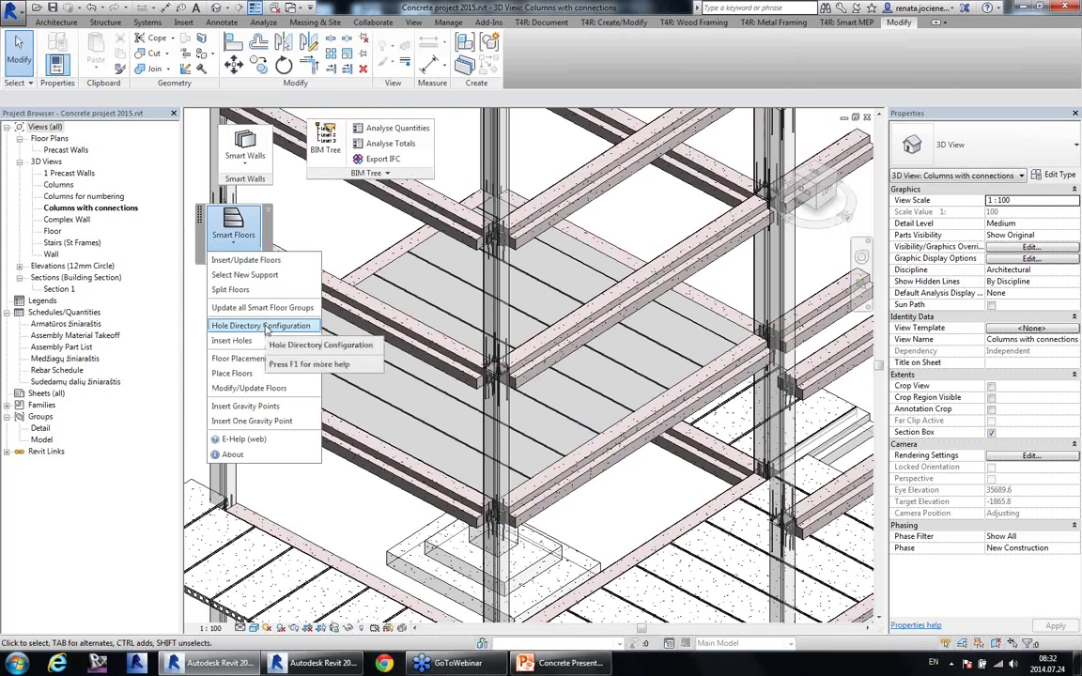
pyautogui.click(564, 494)
pyautogui.moveTo(567, 492); pyautogui.dragTo(581, 446, button='middle')
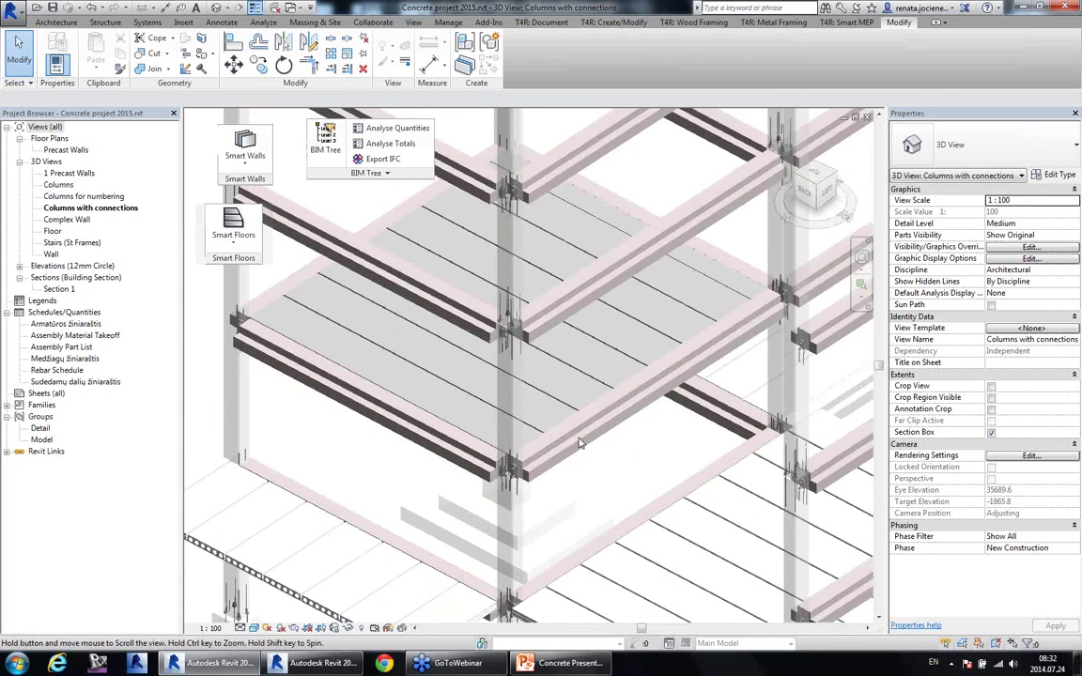
# Step: Examine the PCs connection between column and beam, the Peikko HPKM column shoe set at the column joint, and the surrounding frame
pyautogui.scroll(5, 579, 513)
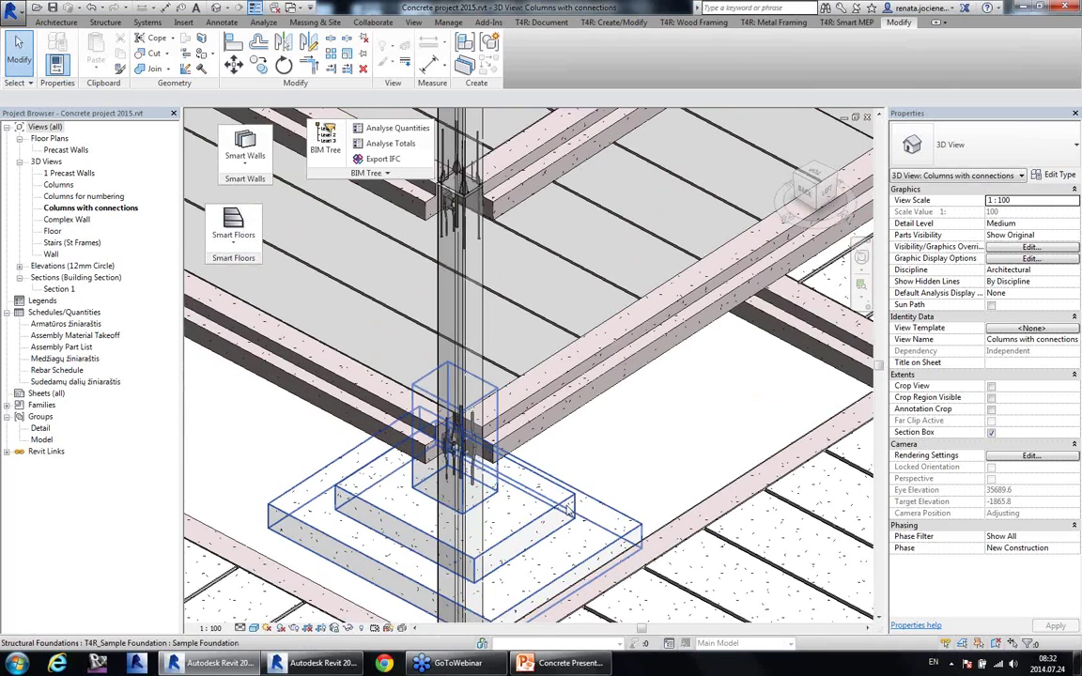
pyautogui.click(460, 444)
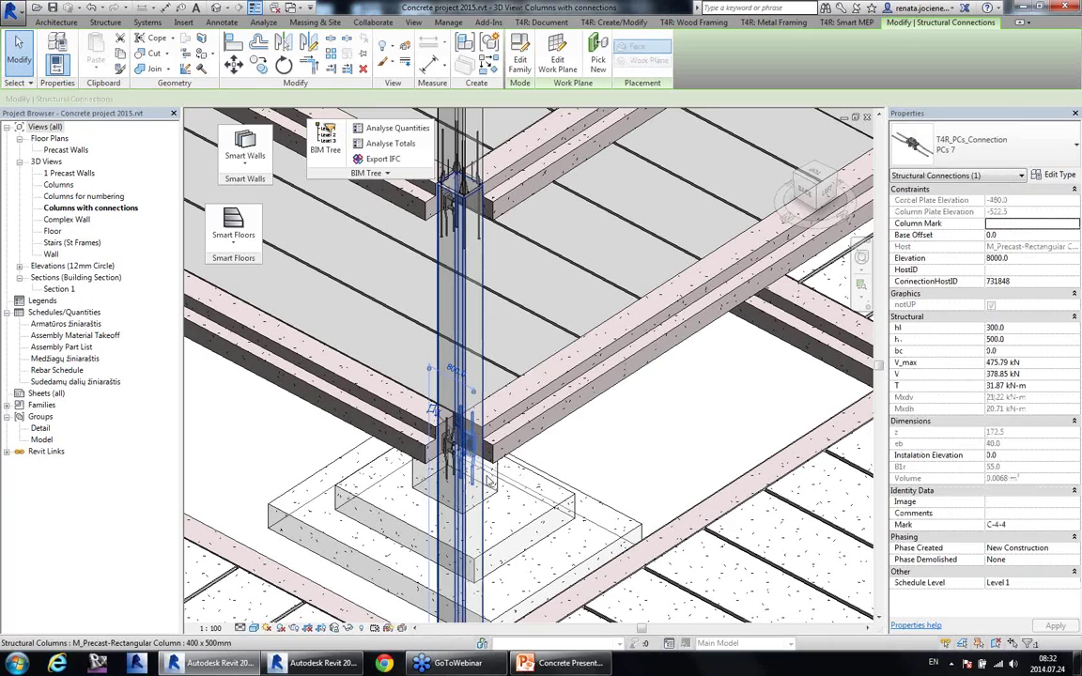
pyautogui.keyDown('shift'); pyautogui.moveTo(492, 488); pyautogui.dragTo(477, 188, button='middle'); pyautogui.keyUp('shift')
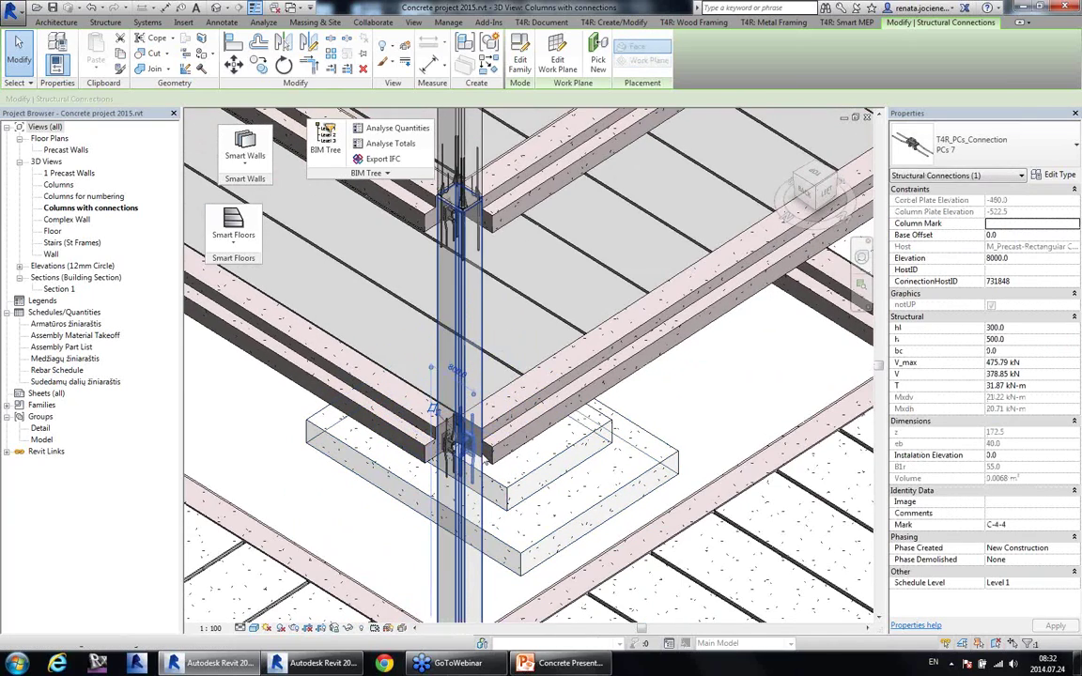
pyautogui.click(476, 173)
pyautogui.scroll(4, 498, 262)
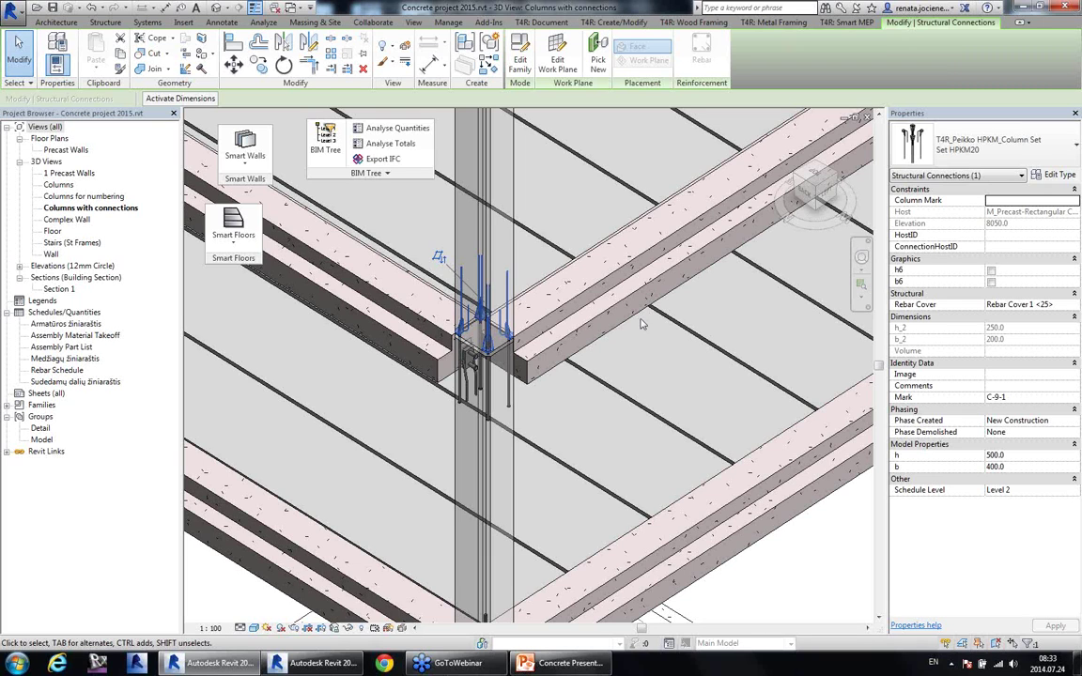
pyautogui.moveTo(422, 427)
pyautogui.keyDown('shift'); pyautogui.mouseDown(button='middle')
pyautogui.moveTo(515, 317)
pyautogui.moveTo(507, 322)
pyautogui.moveTo(540, 310)
pyautogui.mouseUp(button='middle'); pyautogui.keyUp('shift')
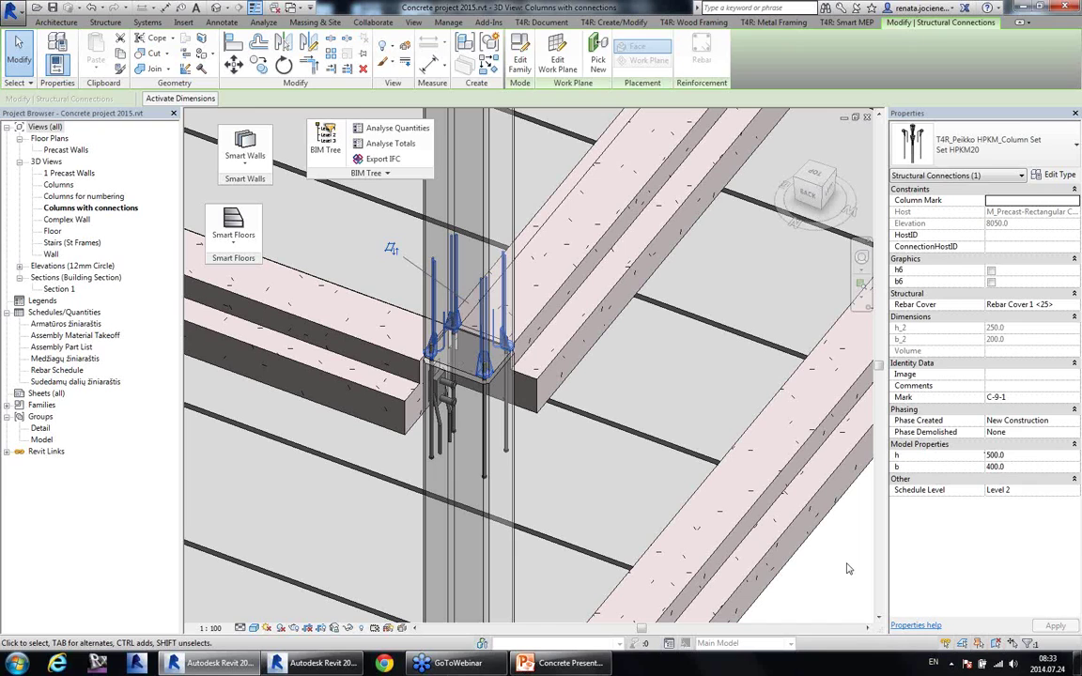
pyautogui.click(766, 515)
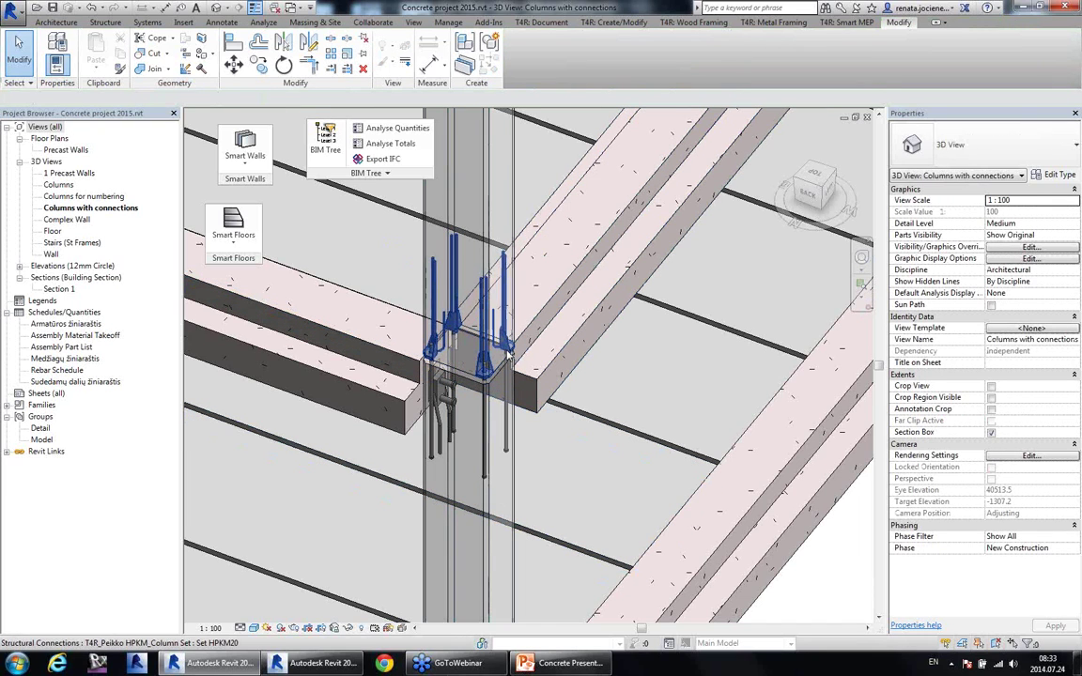
pyautogui.scroll(-2, 528, 386)
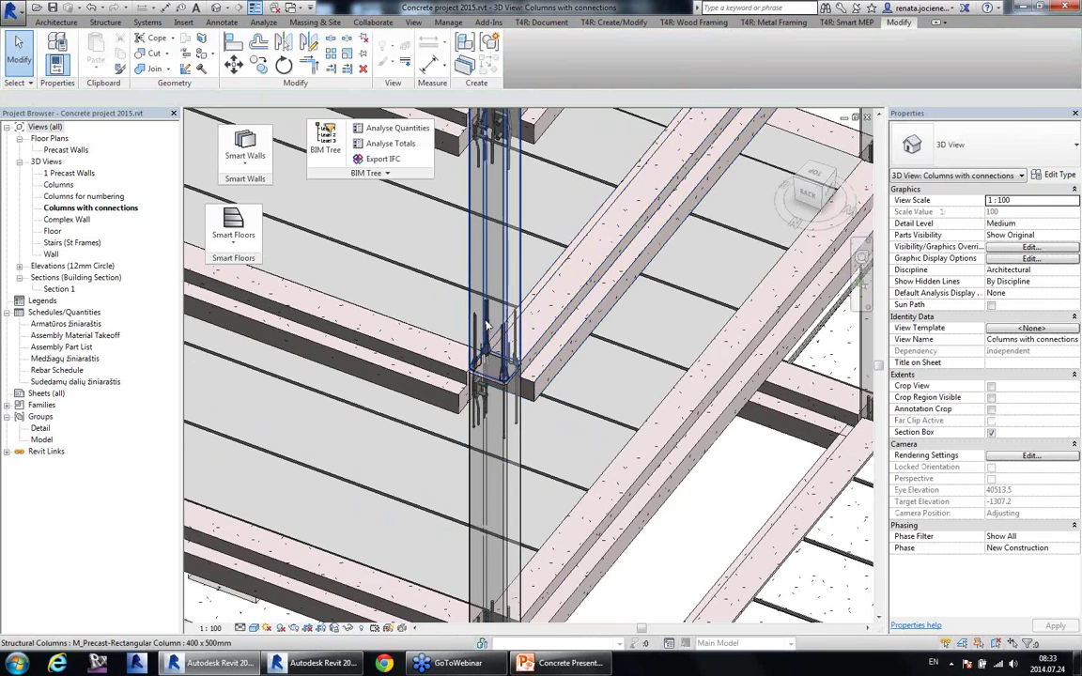
pyautogui.scroll(-5, 486, 324)
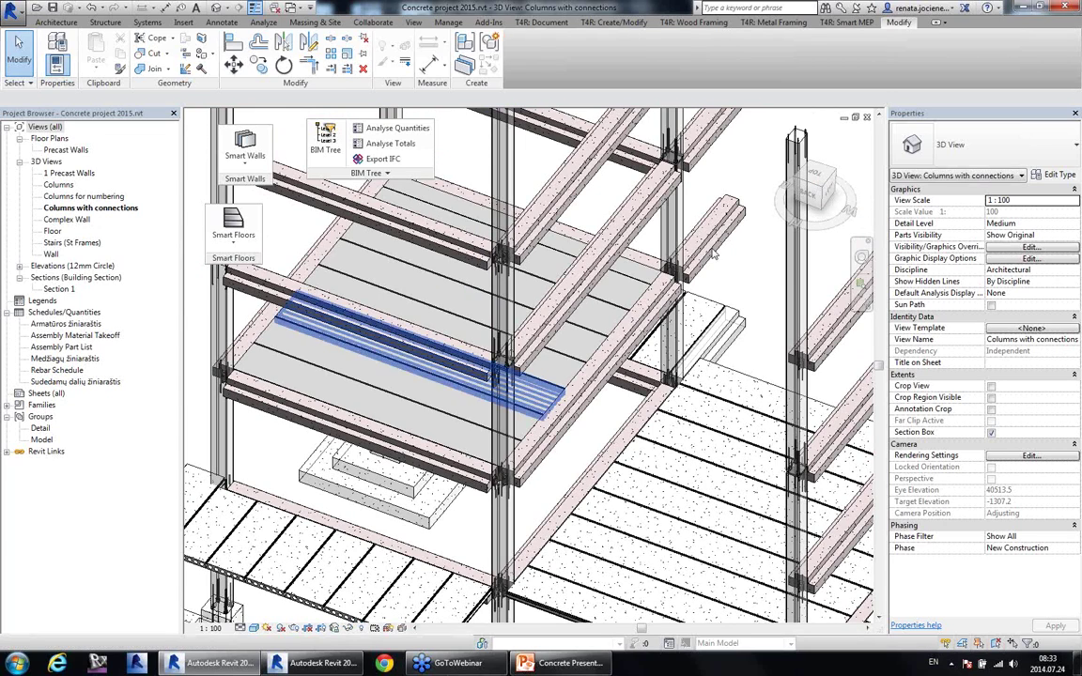
pyautogui.scroll(-1, 602, 315)
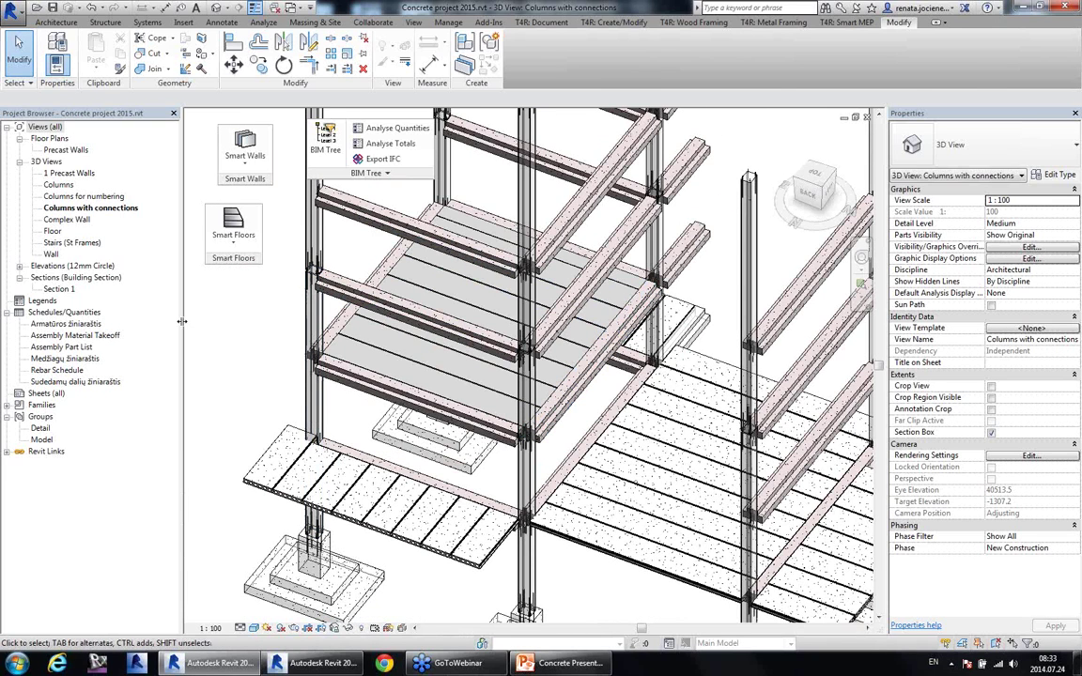
# Step: Open the Wall 3D view and frame the precast wall that has a window and a door opening
pyautogui.doubleClick(50, 254)
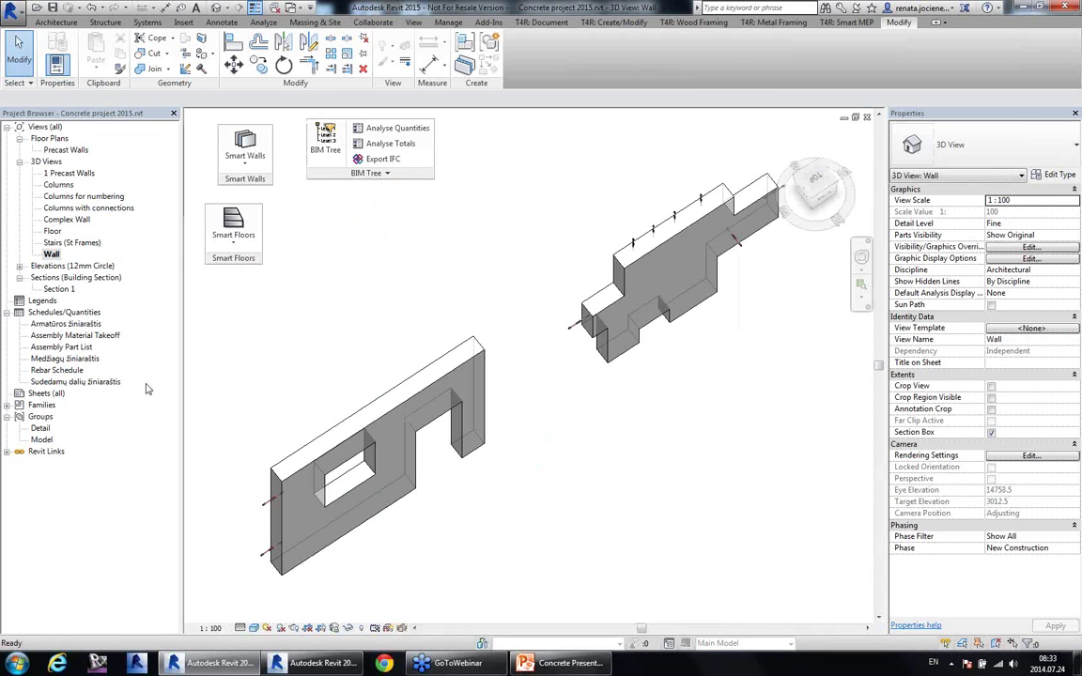
pyautogui.moveTo(634, 358); pyautogui.dragTo(676, 335, button='middle')
pyautogui.scroll(2, 519, 390)
pyautogui.keyDown('shift'); pyautogui.moveTo(490, 356); pyautogui.dragTo(569, 432, button='middle'); pyautogui.keyUp('shift')
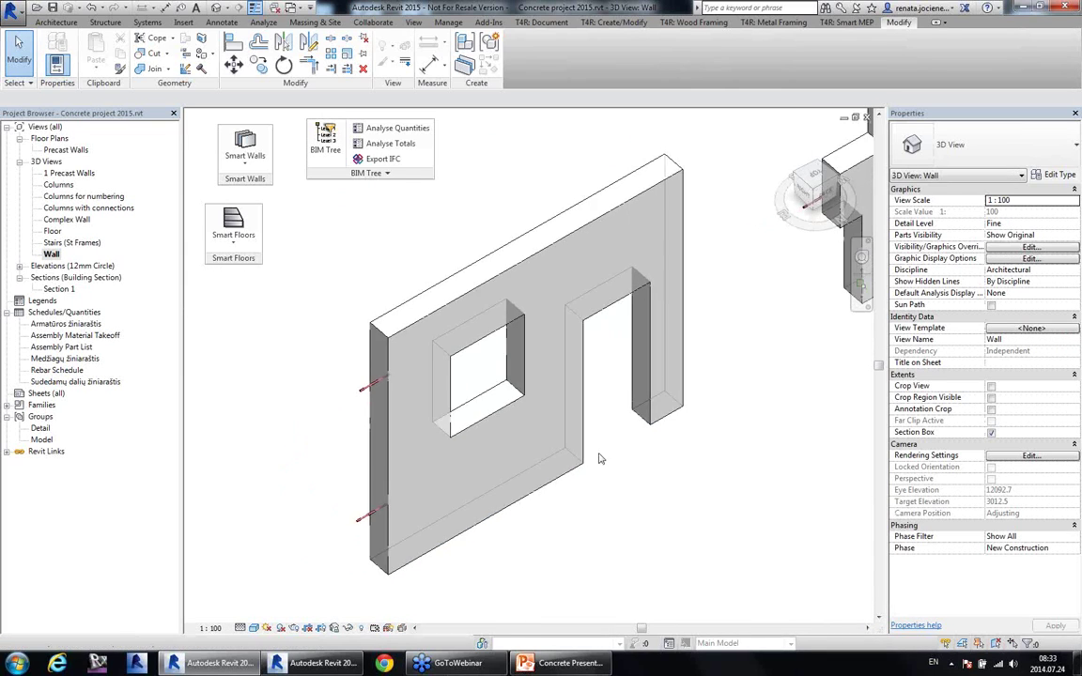
# Step: Create an assembly from the 300 mm wall with the window and door openings
pyautogui.click(584, 445)
pyautogui.moveTo(618, 484)
pyautogui.keyDown('shift'); pyautogui.mouseDown(button='middle')
pyautogui.moveTo(587, 445)
pyautogui.moveTo(623, 490)
pyautogui.mouseUp(button='middle'); pyautogui.keyUp('shift')
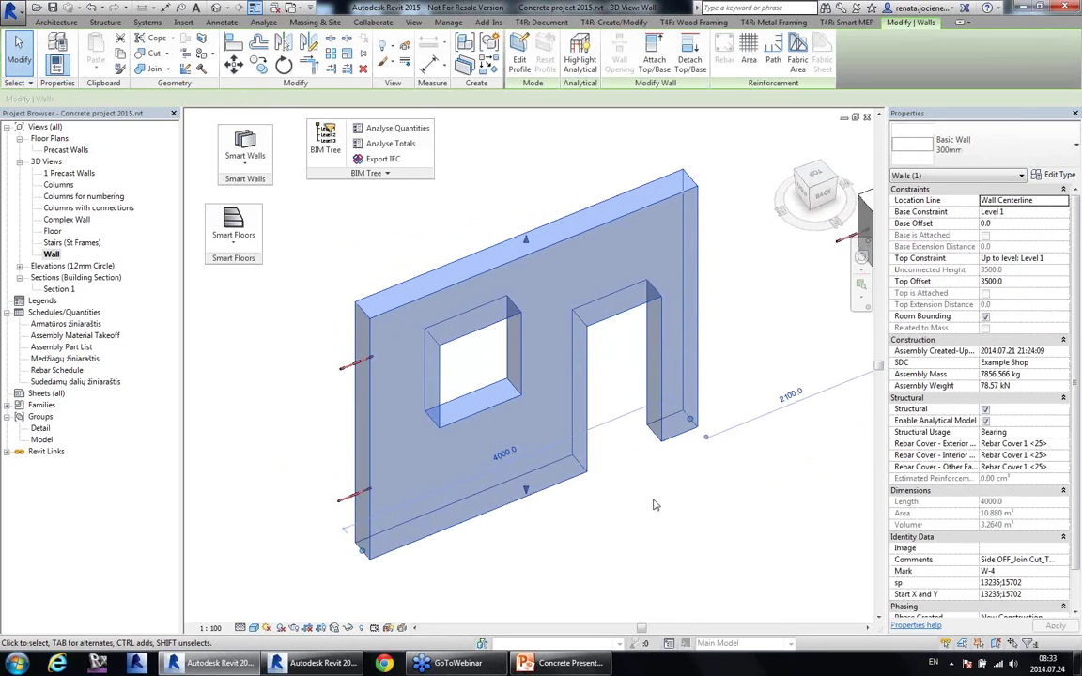
pyautogui.click(468, 47)
pyautogui.click(566, 378)
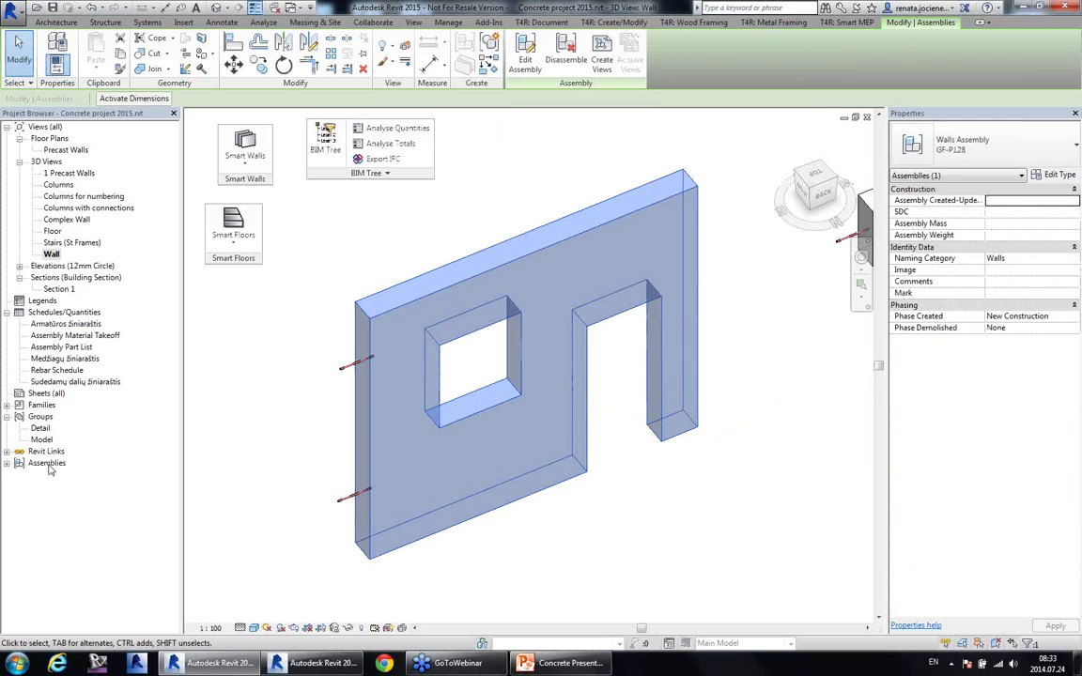
# Step: Create assembly views for the new wall assembly
pyautogui.click(46, 475)
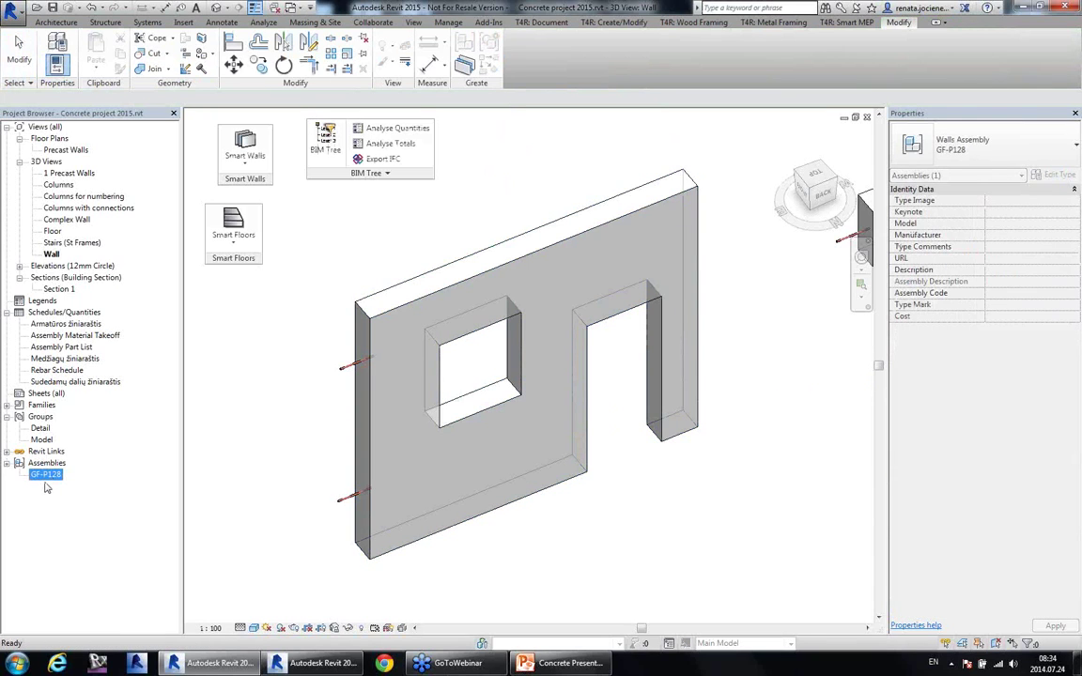
pyautogui.rightClick(47, 476)
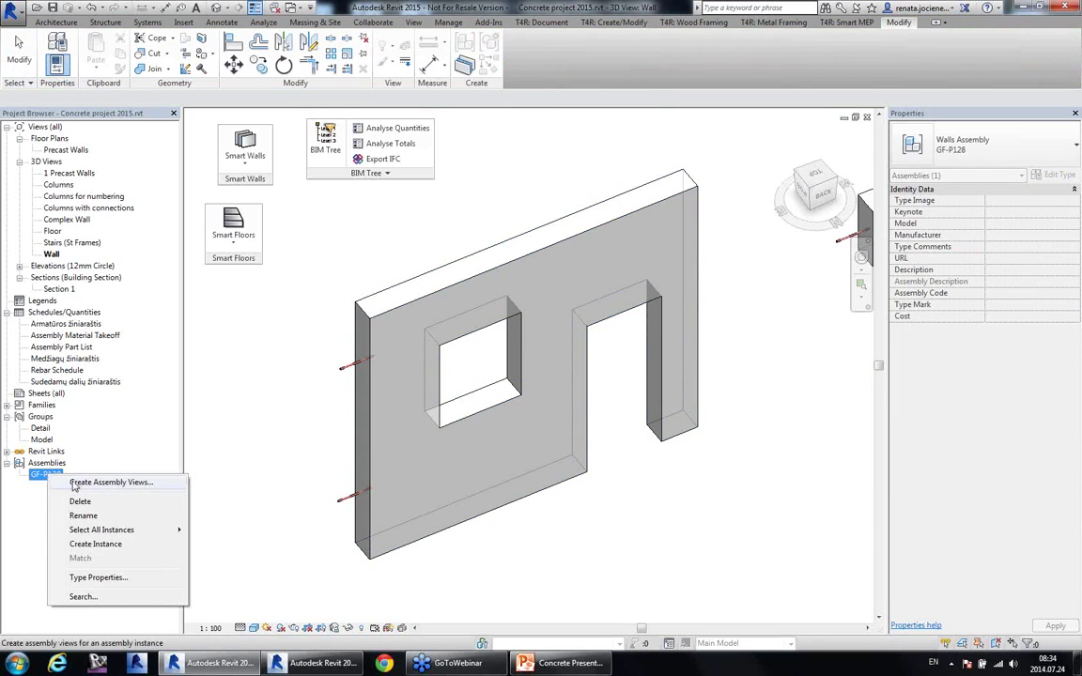
pyautogui.click(65, 485)
pyautogui.click(554, 460)
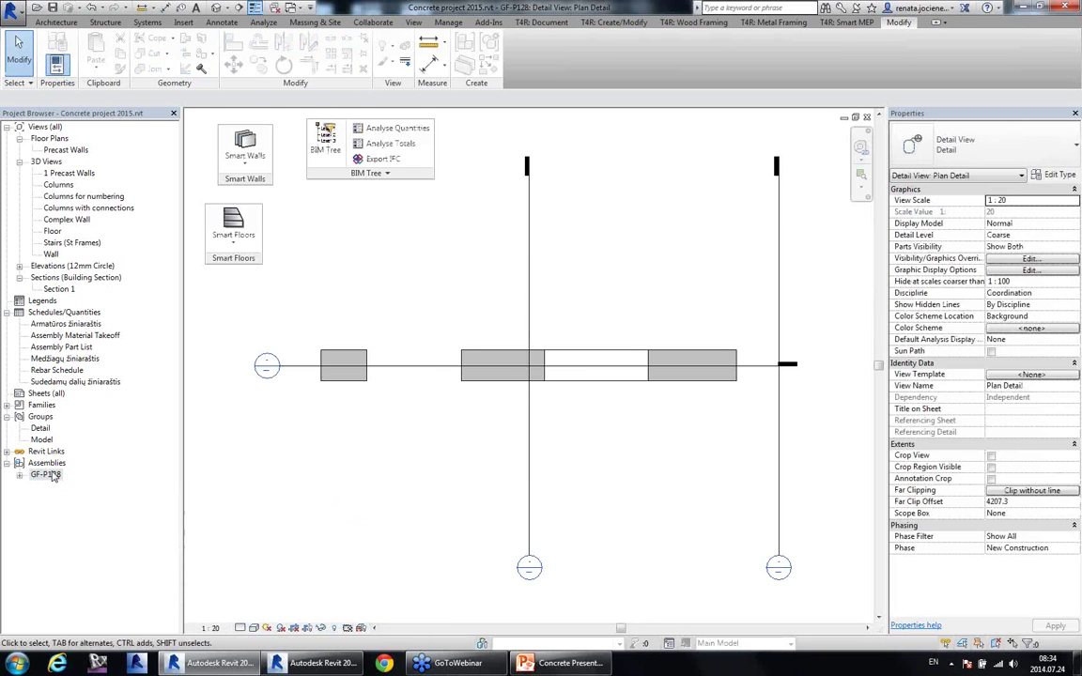
# Step: Review the assembly's Detail Section A, Detail Section B, Elevation Bottom and Elevation Right views, ending on Detail Section A
pyautogui.click(82, 486)
pyautogui.doubleClick(80, 487)
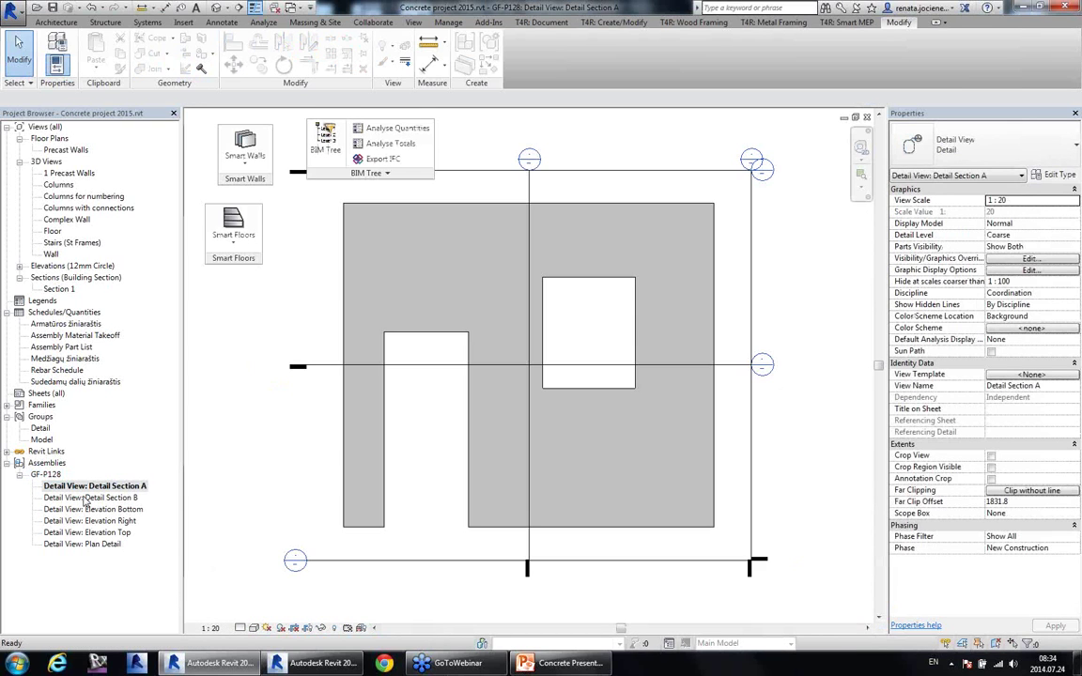
pyautogui.doubleClick(87, 498)
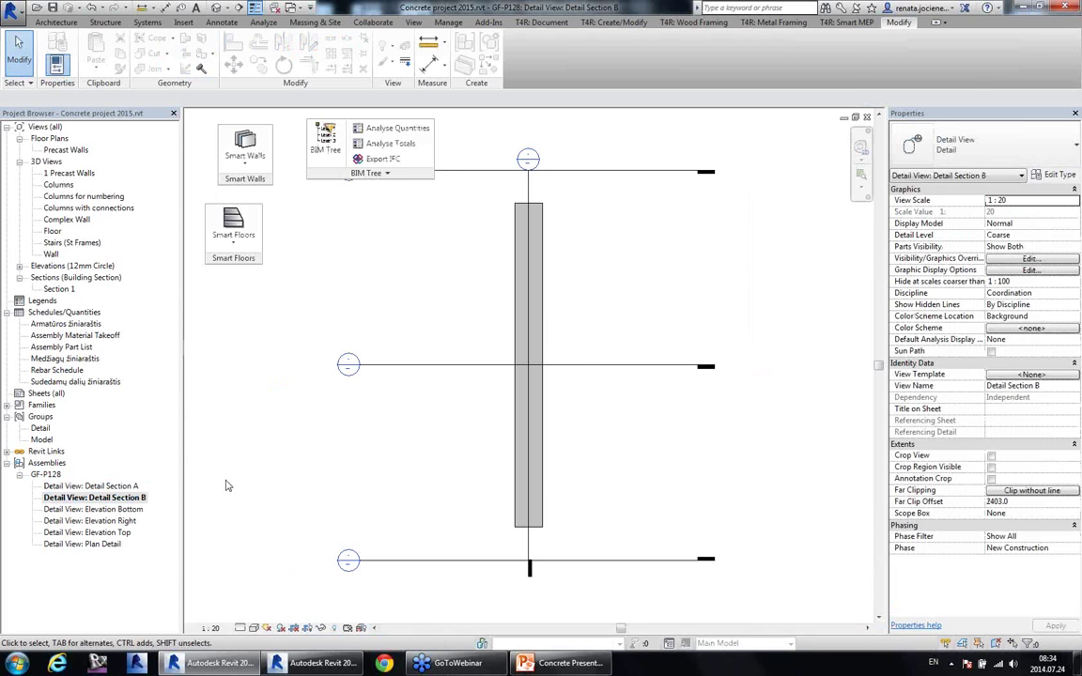
pyautogui.doubleClick(94, 510)
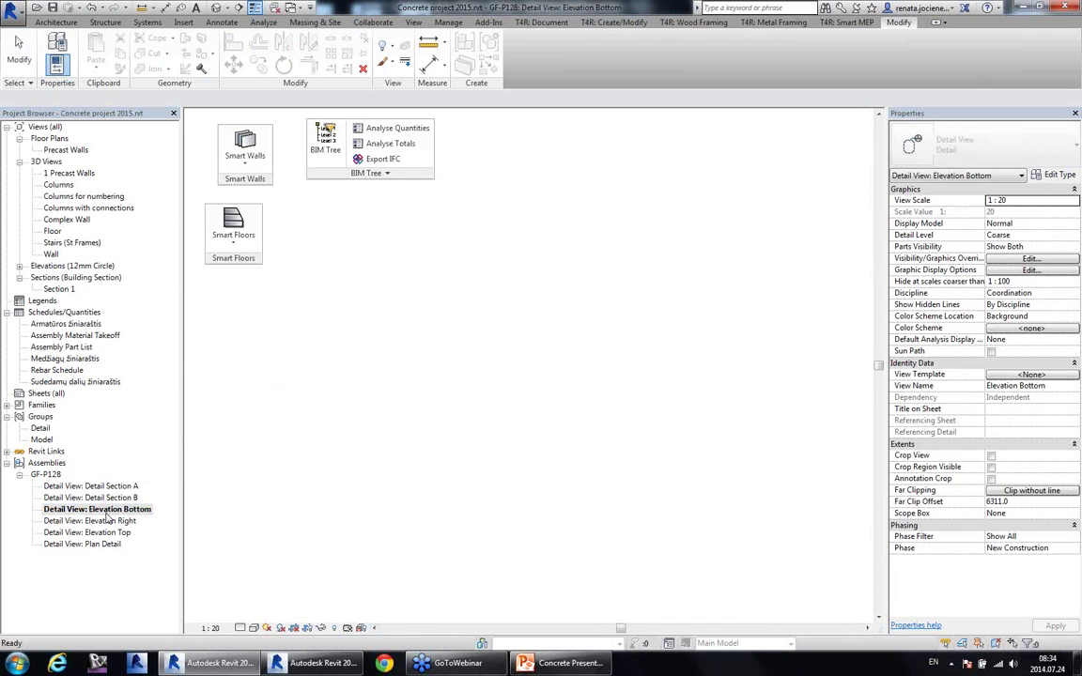
pyautogui.doubleClick(98, 521)
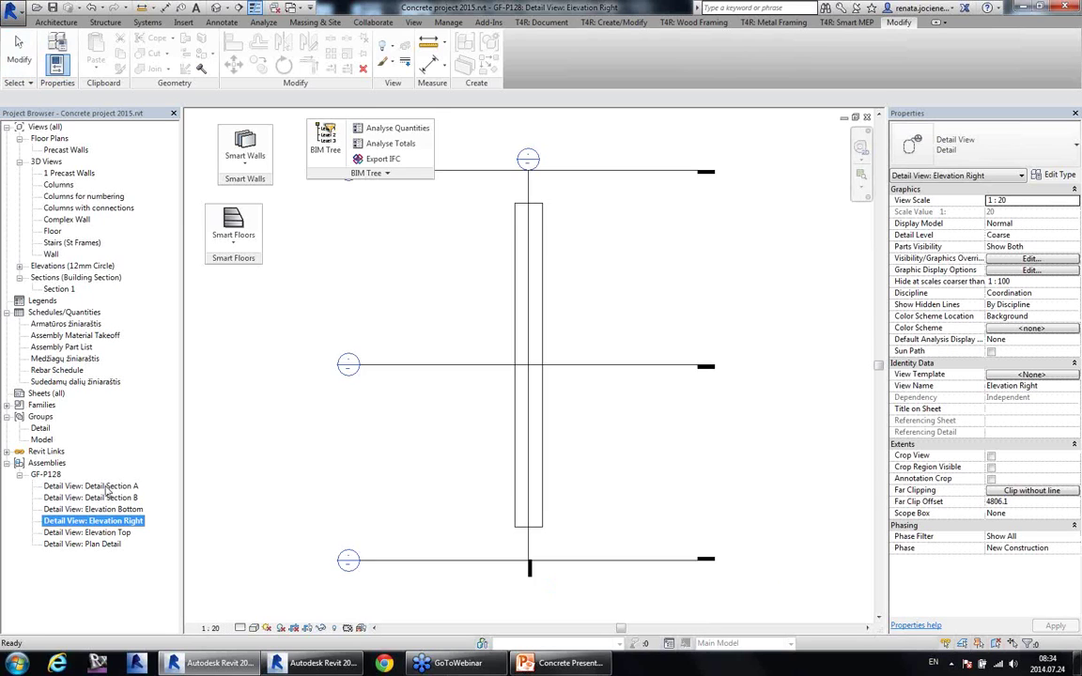
pyautogui.doubleClick(94, 487)
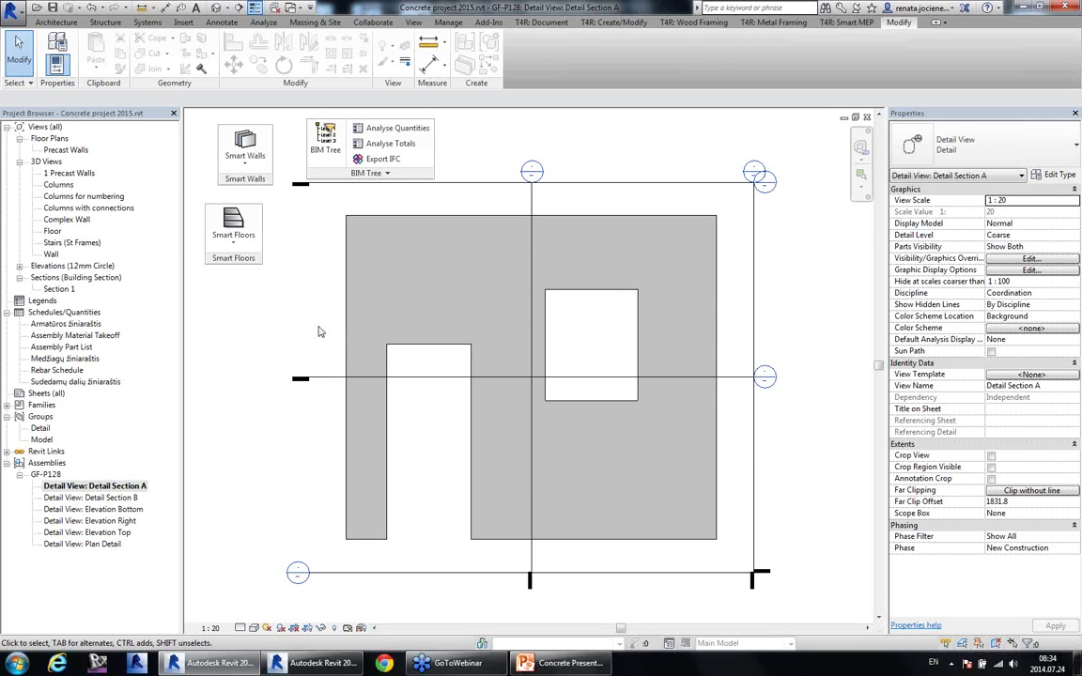
# Step: Return to the Wall 3D view and disassemble the wall assembly so only the plain wall is kept
pyautogui.doubleClick(51, 255)
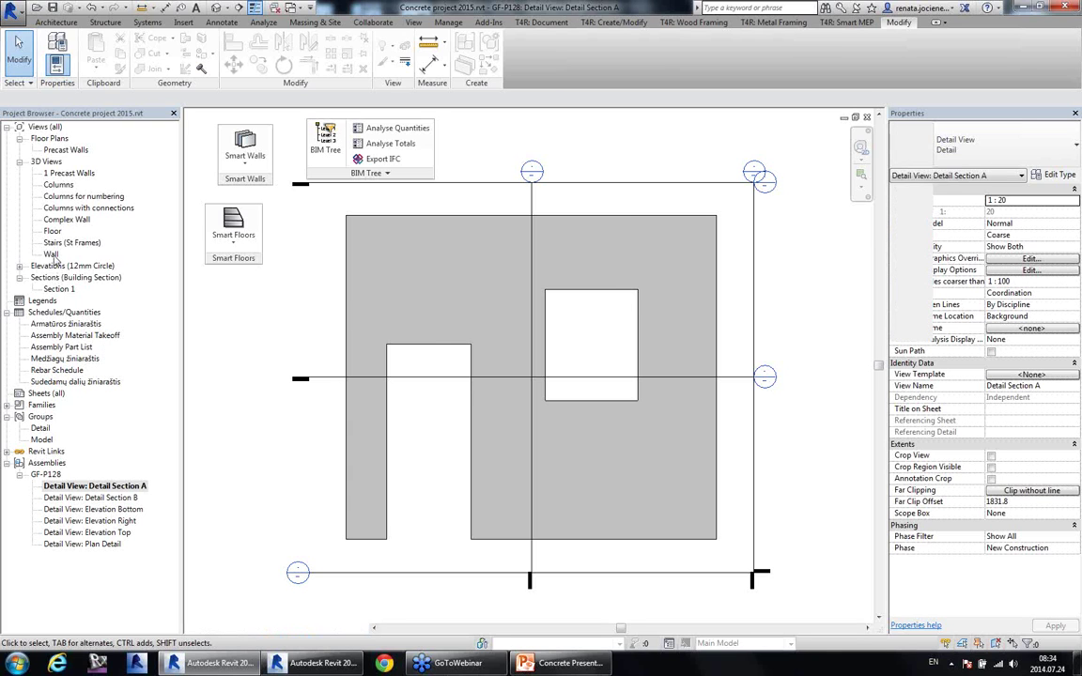
pyautogui.click(665, 415)
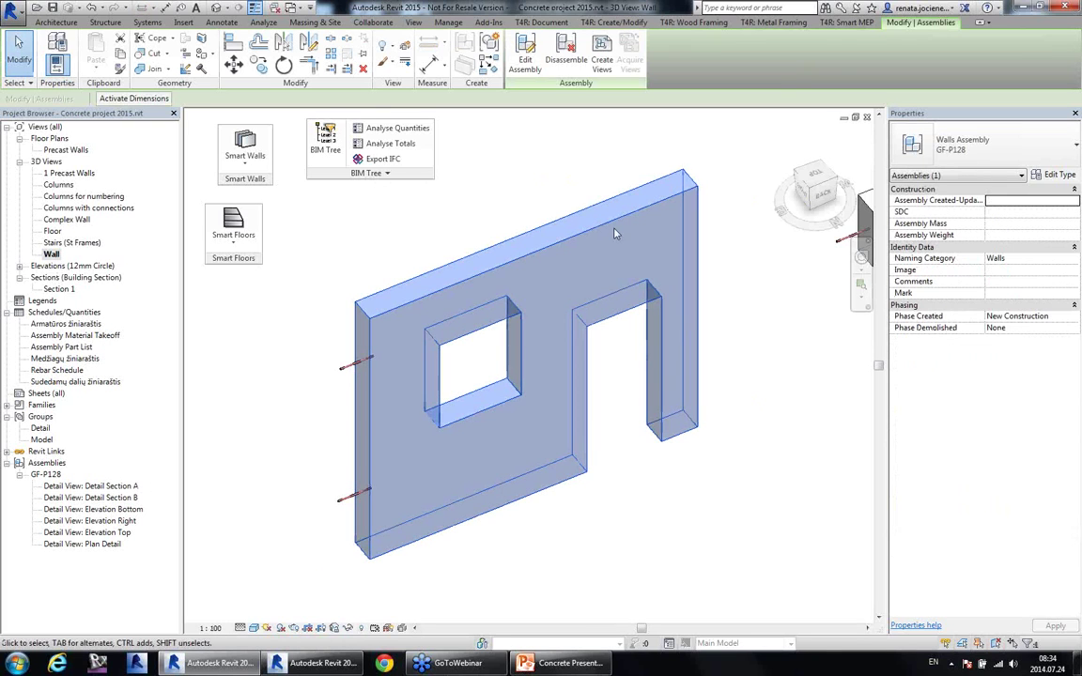
pyautogui.press('Delete')
pyautogui.click(684, 583)
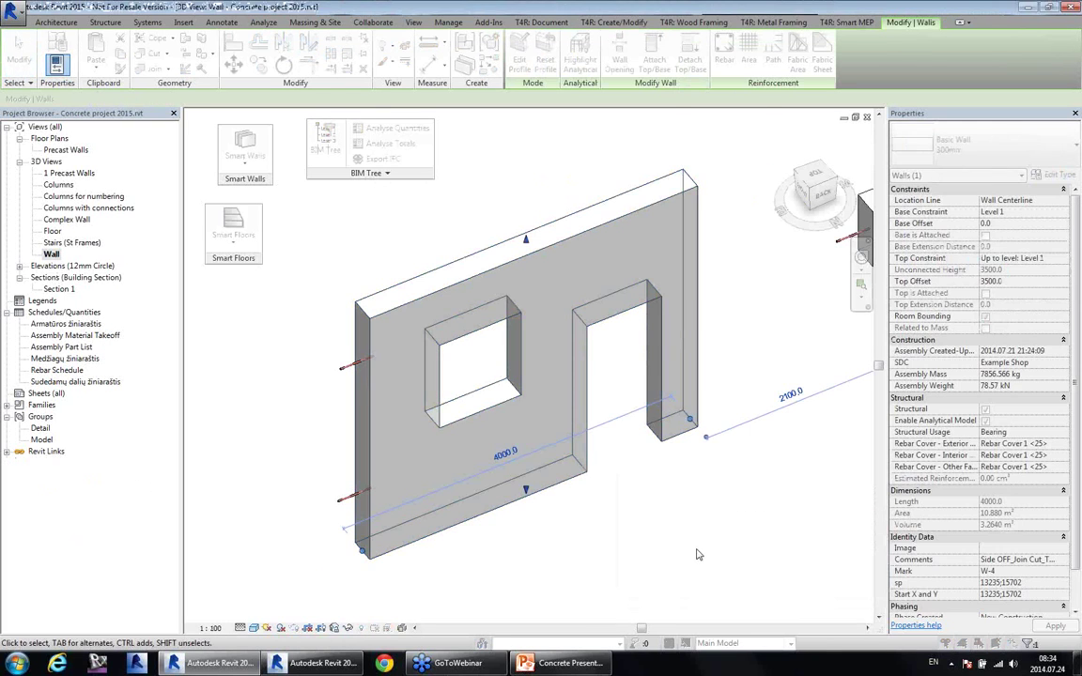
# Step: Return the BIM Tree, Smart Walls and Smart Floors tool groups to the ribbon and float Smart Assemblies over the Wall view
pyautogui.click(505, 25)
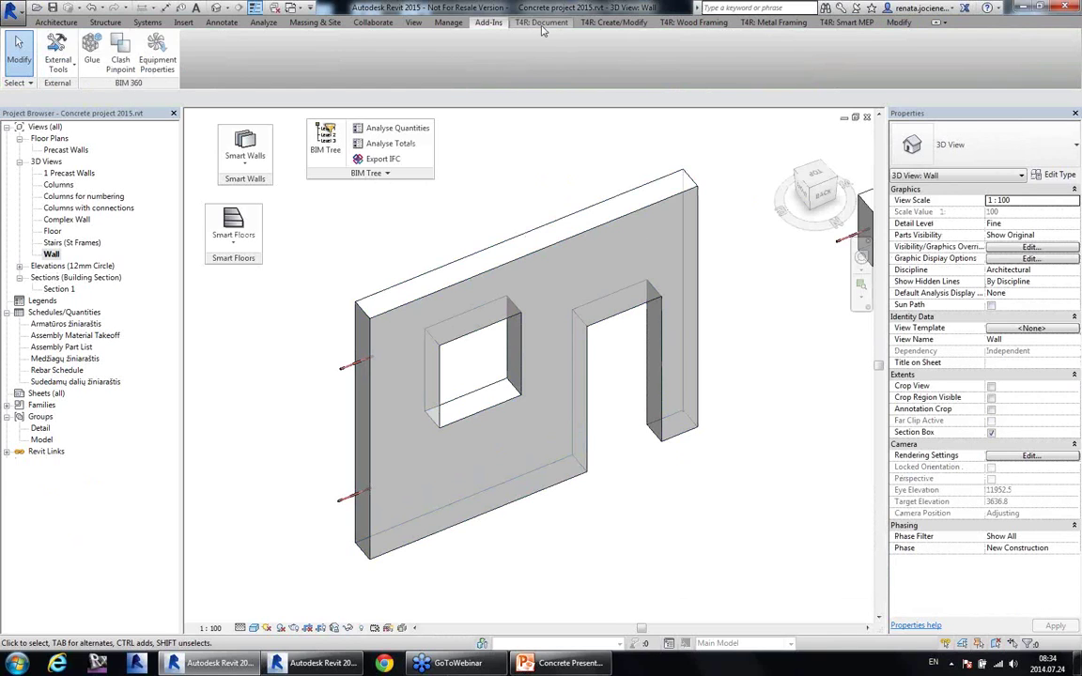
pyautogui.click(540, 22)
pyautogui.moveTo(415, 82); pyautogui.dragTo(603, 172)
pyautogui.moveTo(403, 174); pyautogui.dragTo(450, 77)
pyautogui.moveTo(257, 179); pyautogui.dragTo(406, 82)
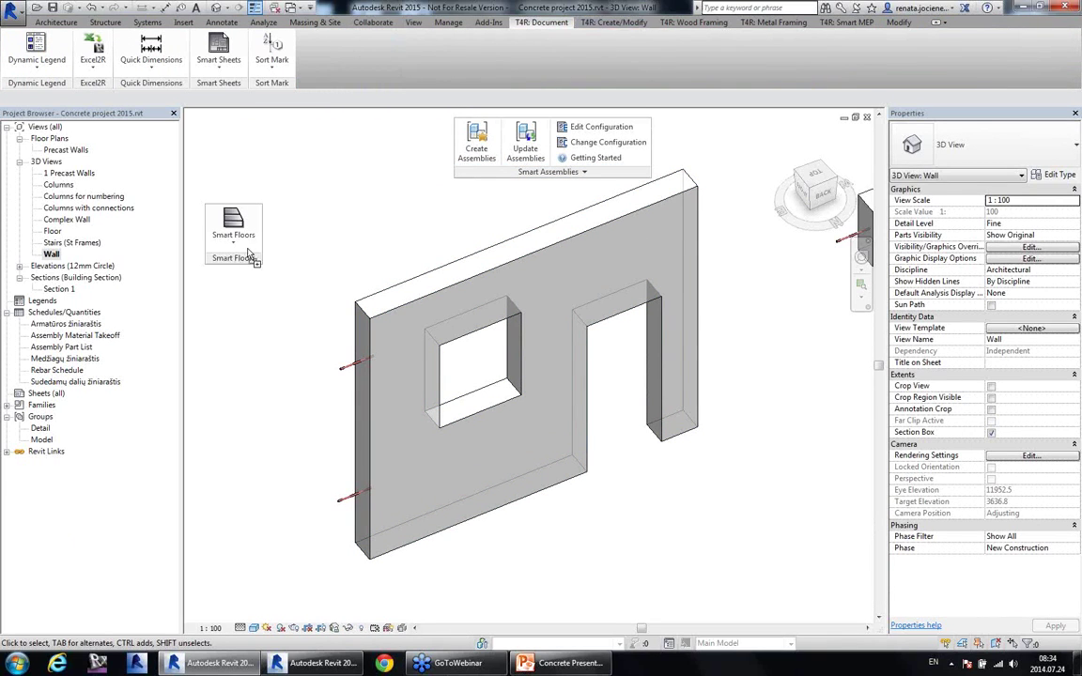
pyautogui.moveTo(233, 255); pyautogui.dragTo(416, 76)
pyautogui.moveTo(508, 174); pyautogui.dragTo(289, 194)
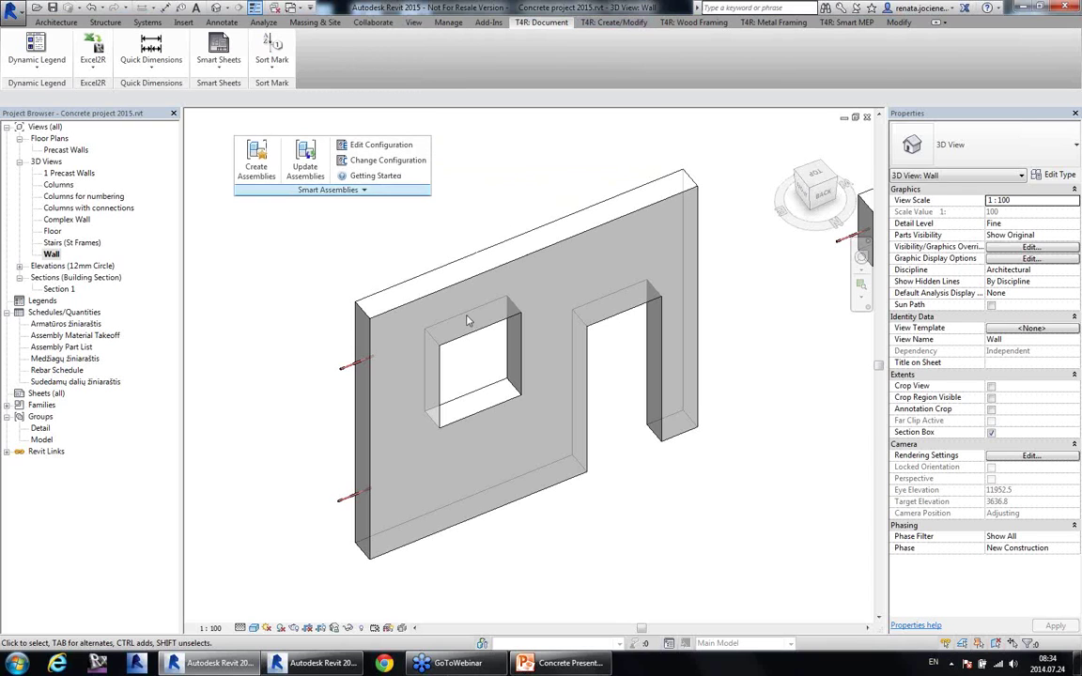
# Step: Create a Smart Assembly from the 300 mm wall using the Example Shop drawing configuration and close the report
pyautogui.click(474, 285)
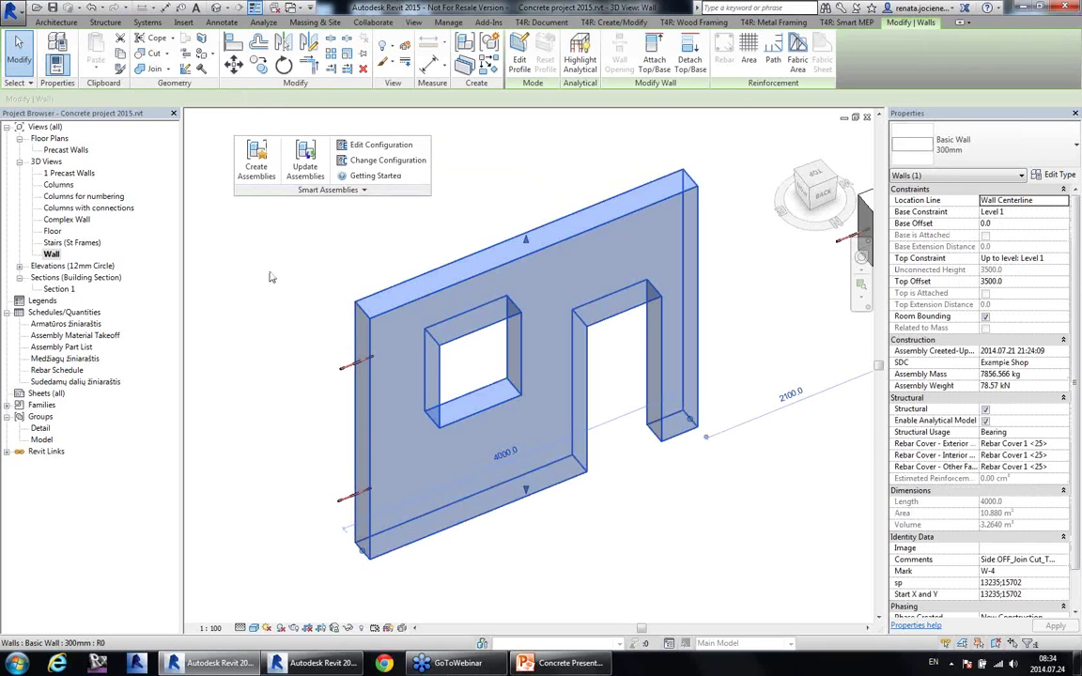
pyautogui.click(257, 159)
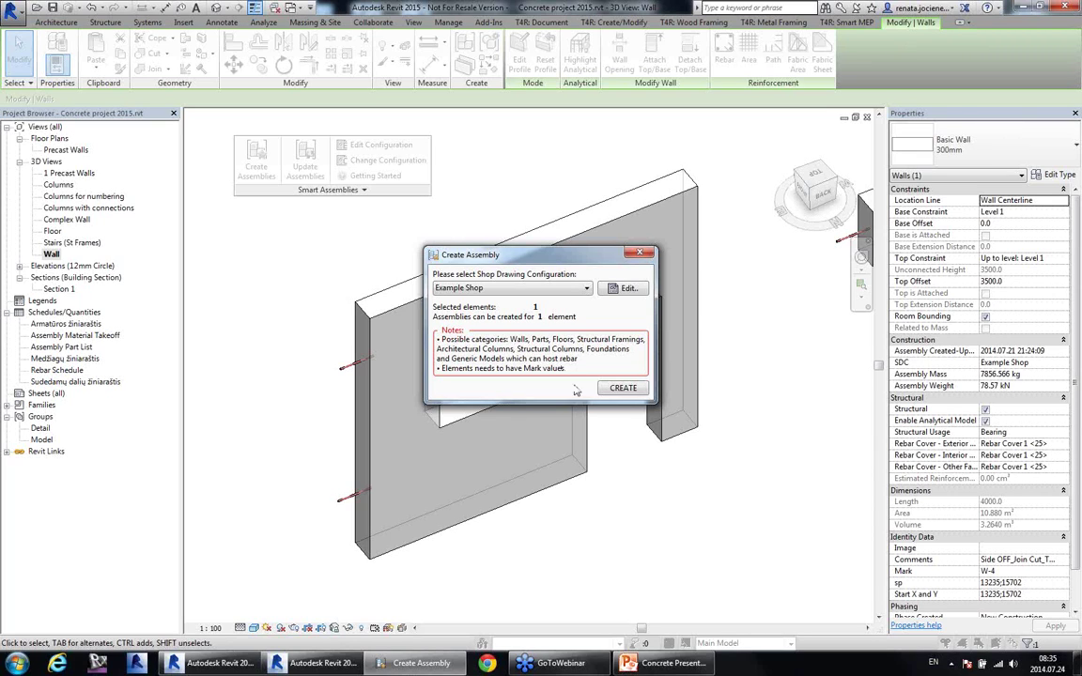
pyautogui.click(622, 389)
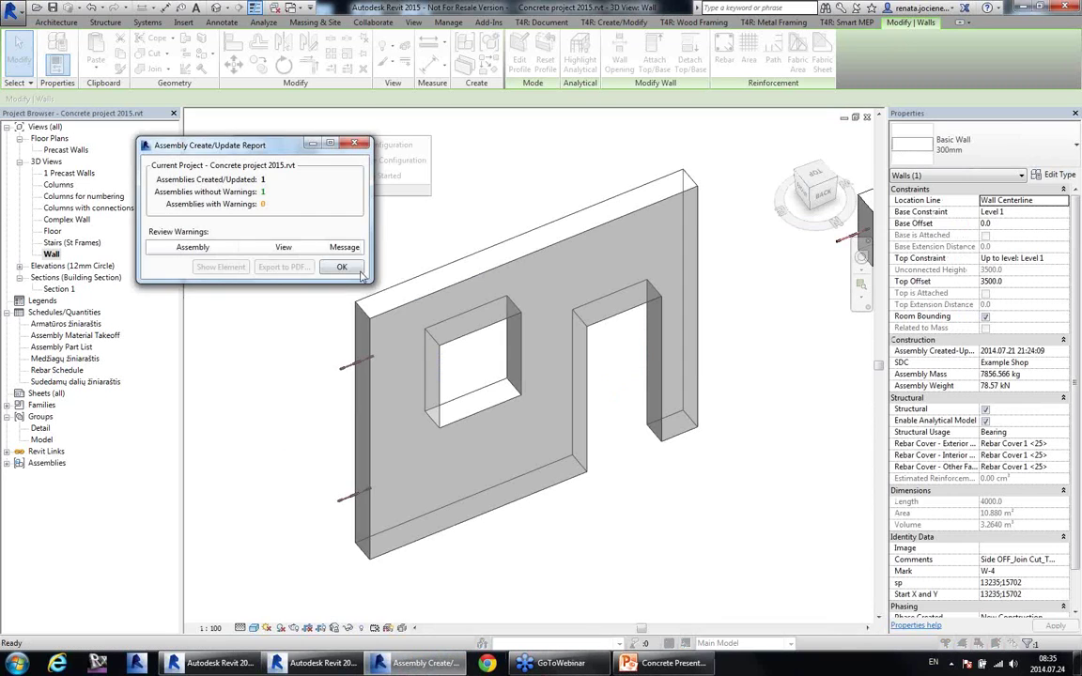
pyautogui.click(358, 270)
# Step: Review the W-4 assembly's 3D Ortho, Elevation Front, Elevation Left, Elevation Top and Section views
pyautogui.doubleClick(53, 462)
pyautogui.click(40, 475)
pyautogui.doubleClick(41, 475)
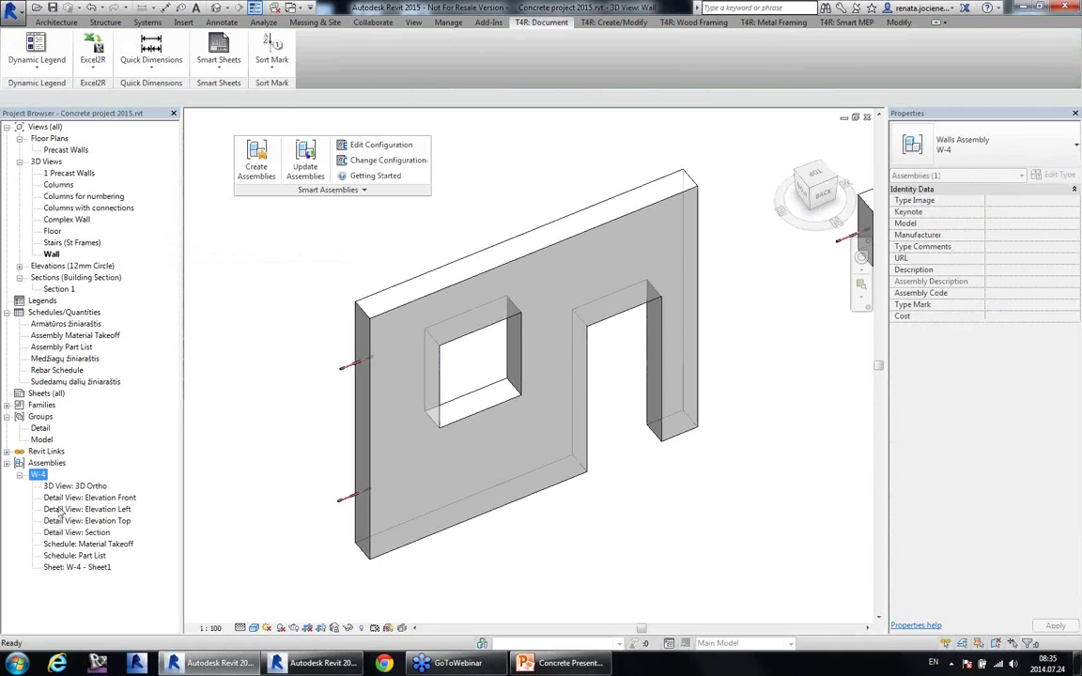
pyautogui.doubleClick(77, 486)
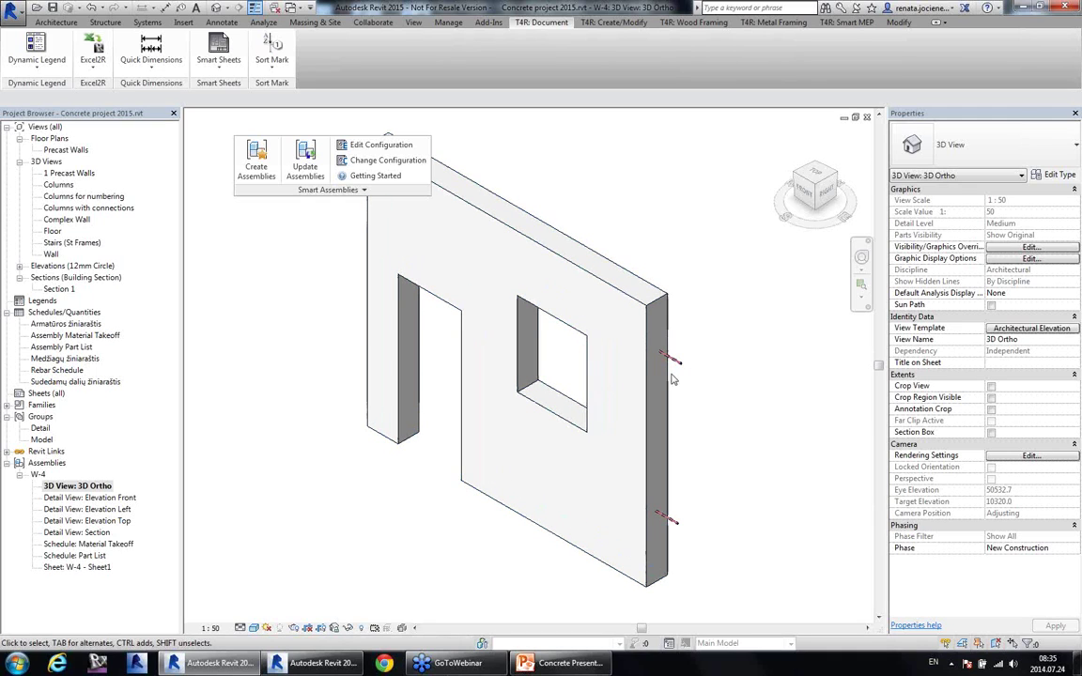
pyautogui.doubleClick(106, 499)
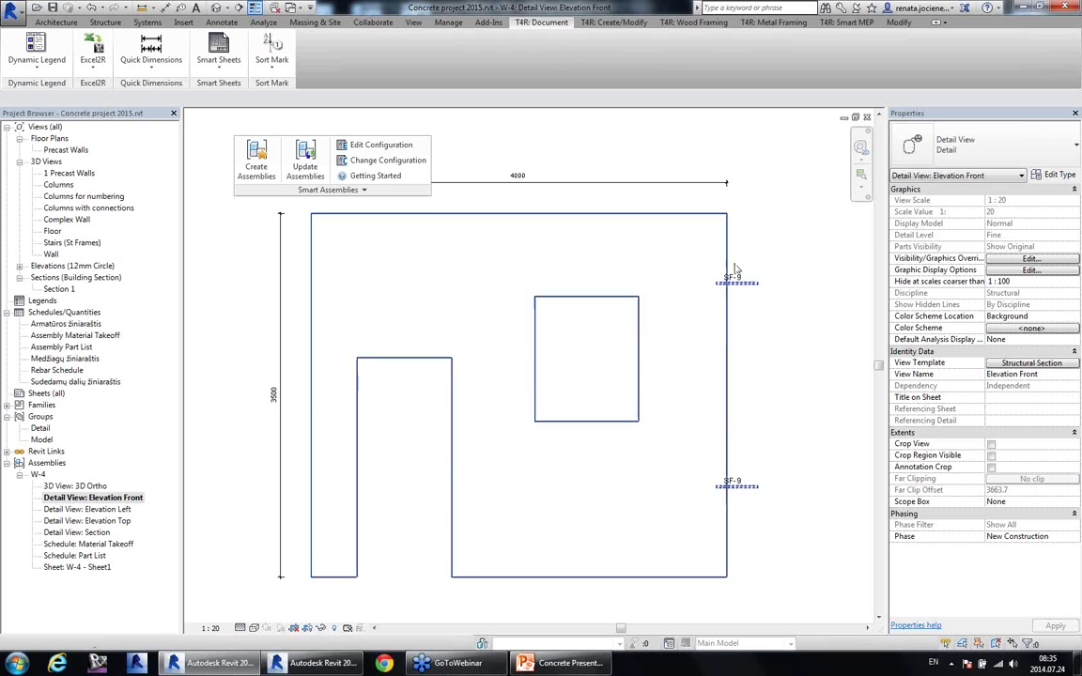
pyautogui.doubleClick(99, 509)
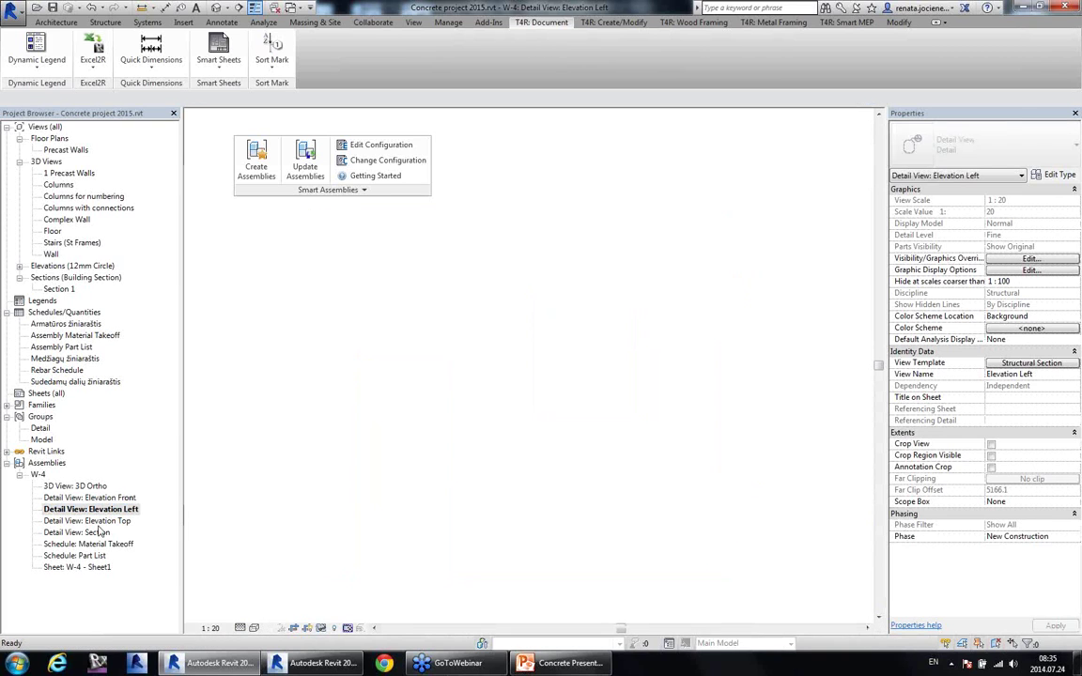
pyautogui.doubleClick(94, 521)
pyautogui.doubleClick(85, 533)
# Step: Review the W-4 assembly's Material Takeoff and Part List schedules, then return to the Elevation Front view
pyautogui.click(90, 545)
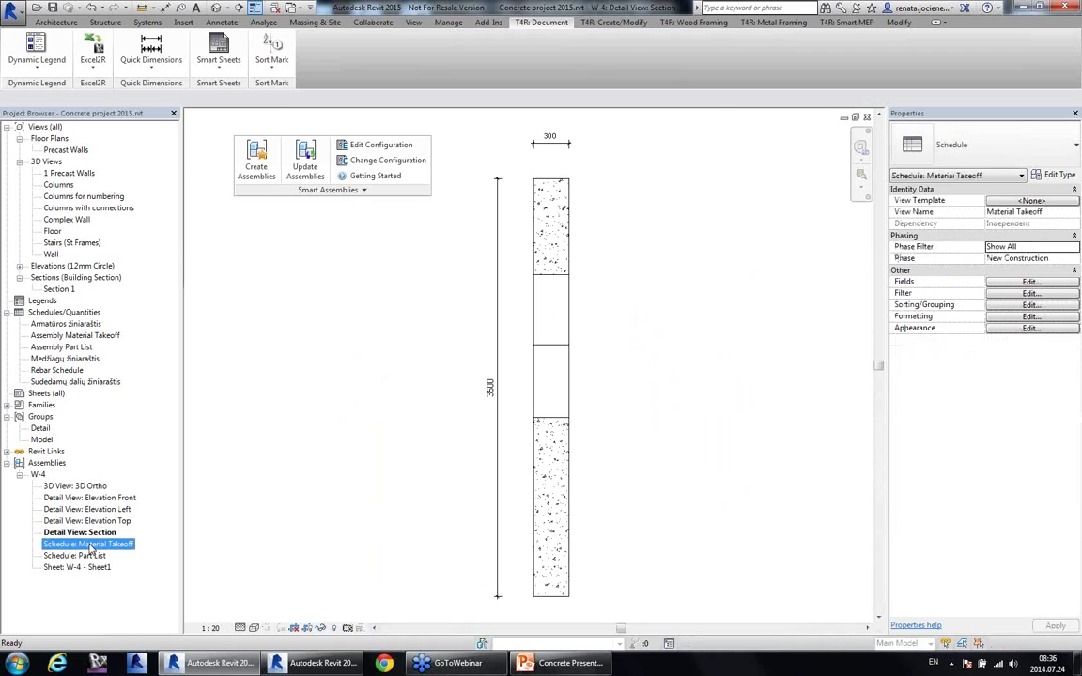
pyautogui.doubleClick(90, 545)
pyautogui.moveTo(312, 193); pyautogui.dragTo(329, 272)
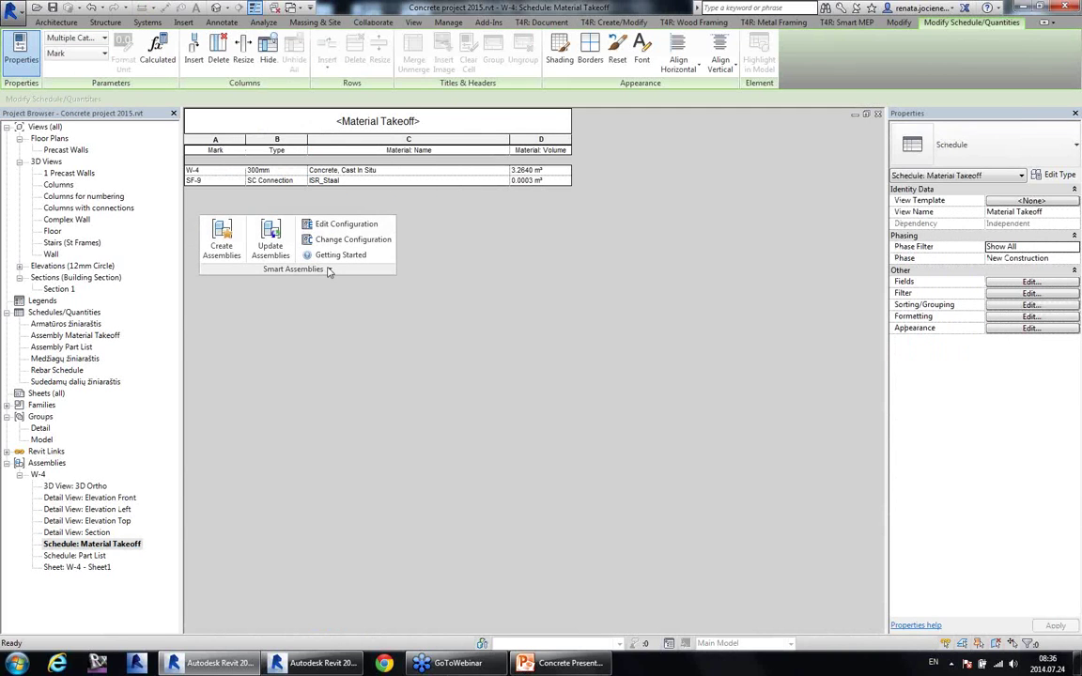
pyautogui.doubleClick(94, 556)
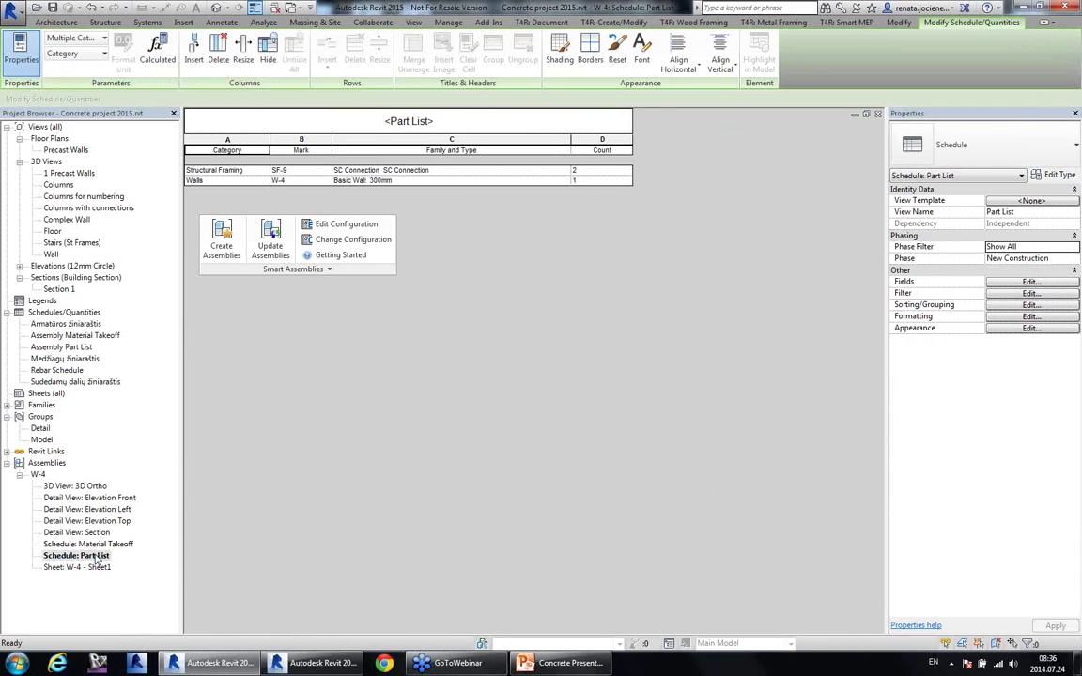
pyautogui.doubleClick(89, 498)
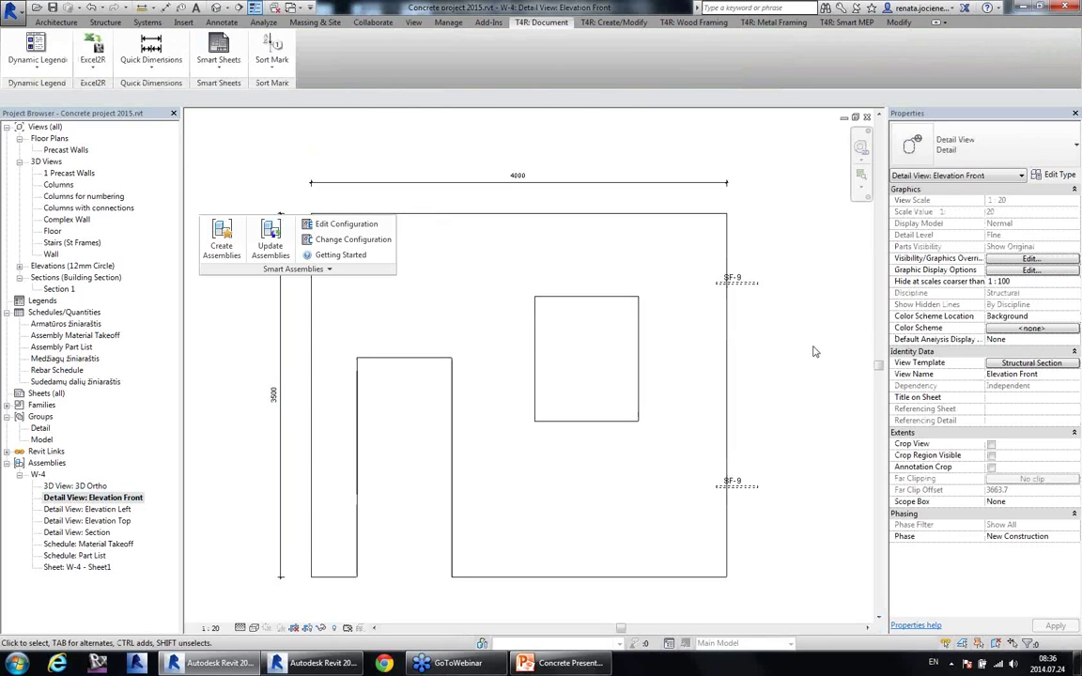
pyautogui.moveTo(254, 273)
pyautogui.mouseDown()
pyautogui.moveTo(263, 216)
pyautogui.moveTo(255, 195)
pyautogui.mouseUp()
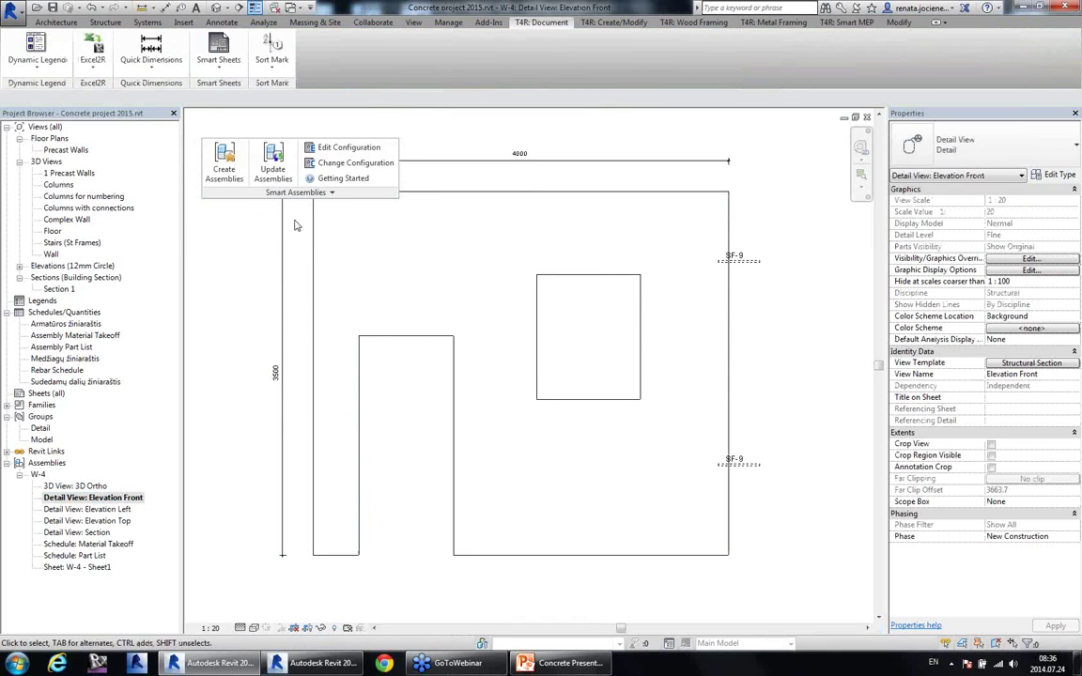
# Step: Open the Shop Drawing Configurations and examine the Section view's type, name and view template options in Example Shop
pyautogui.click(297, 192)
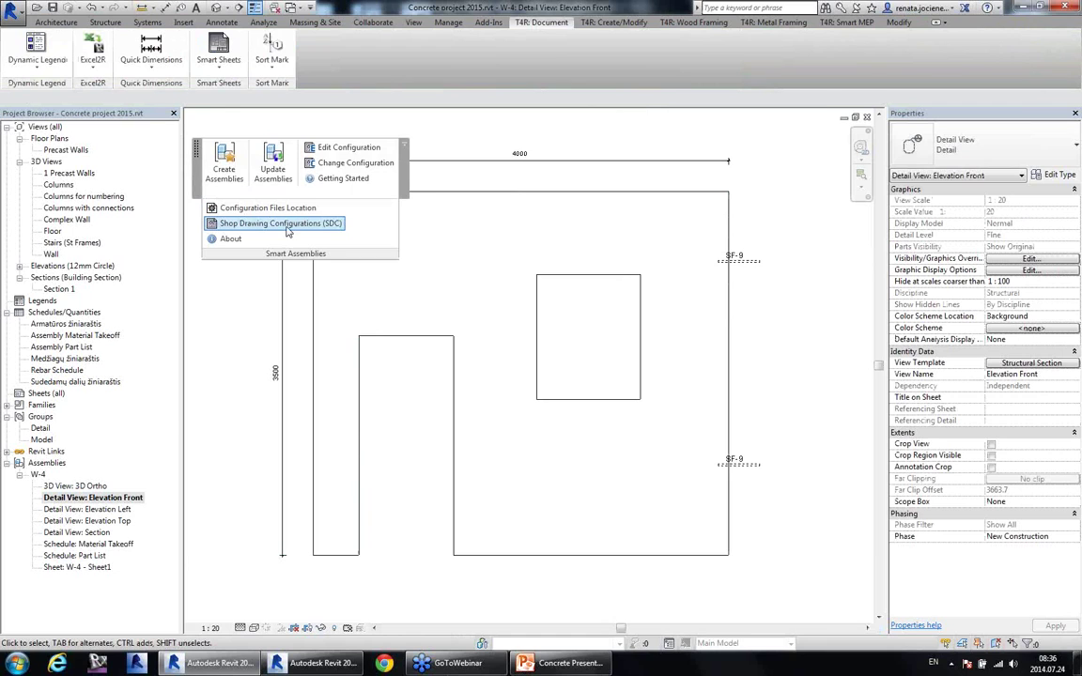
pyautogui.click(282, 224)
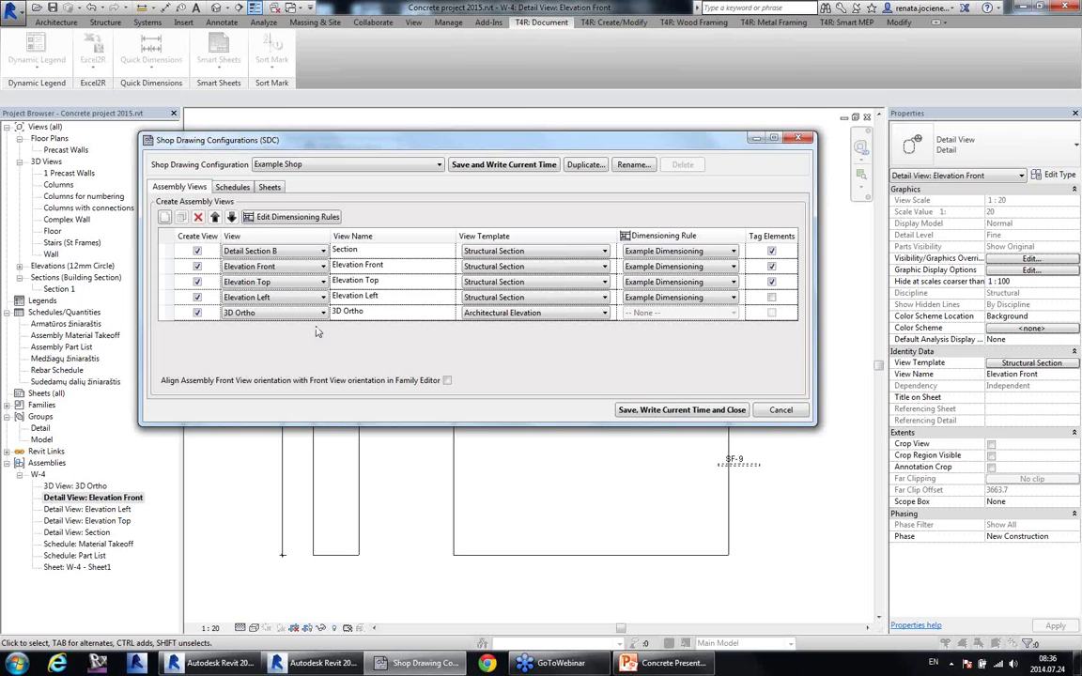
pyautogui.click(316, 257)
pyautogui.click(318, 253)
pyautogui.click(379, 252)
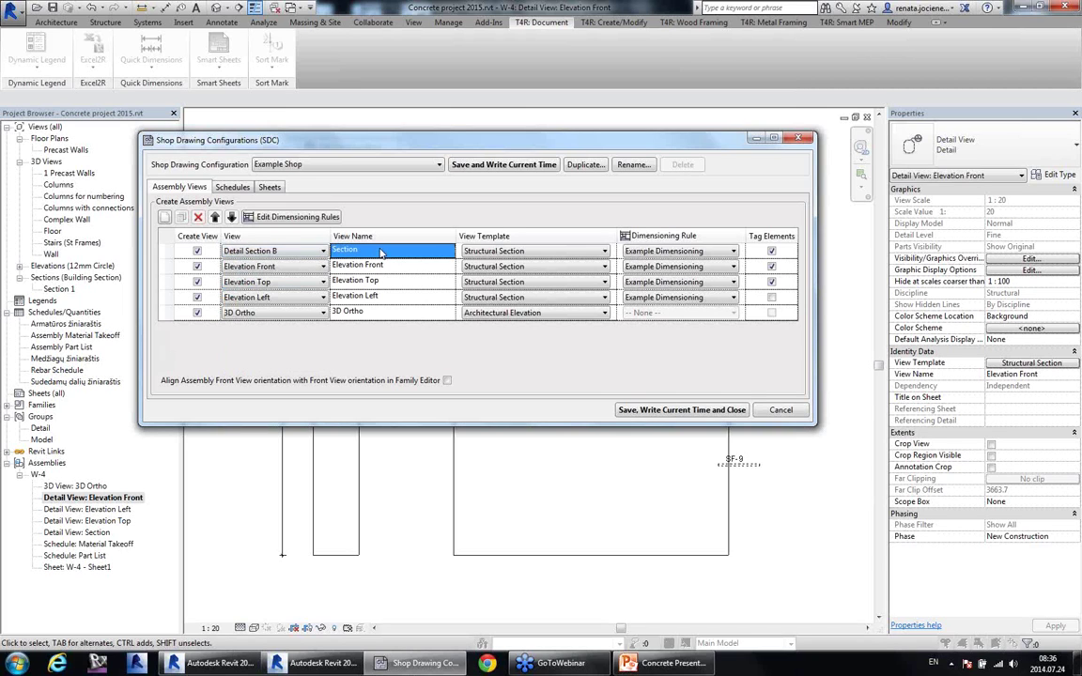
pyautogui.click(508, 252)
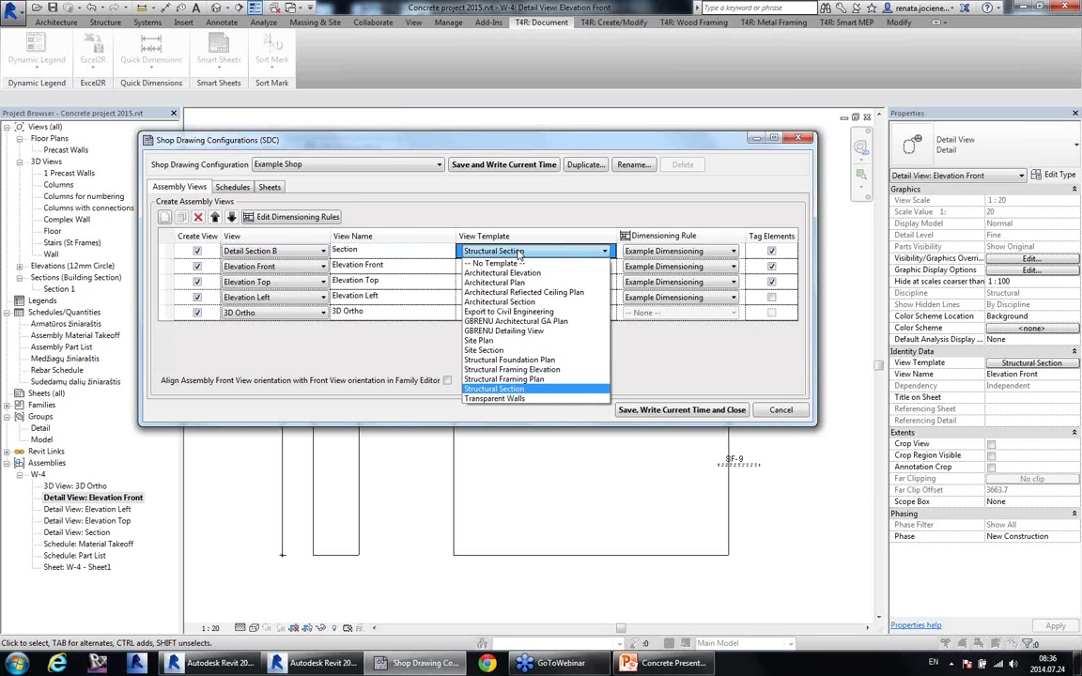
pyautogui.click(517, 253)
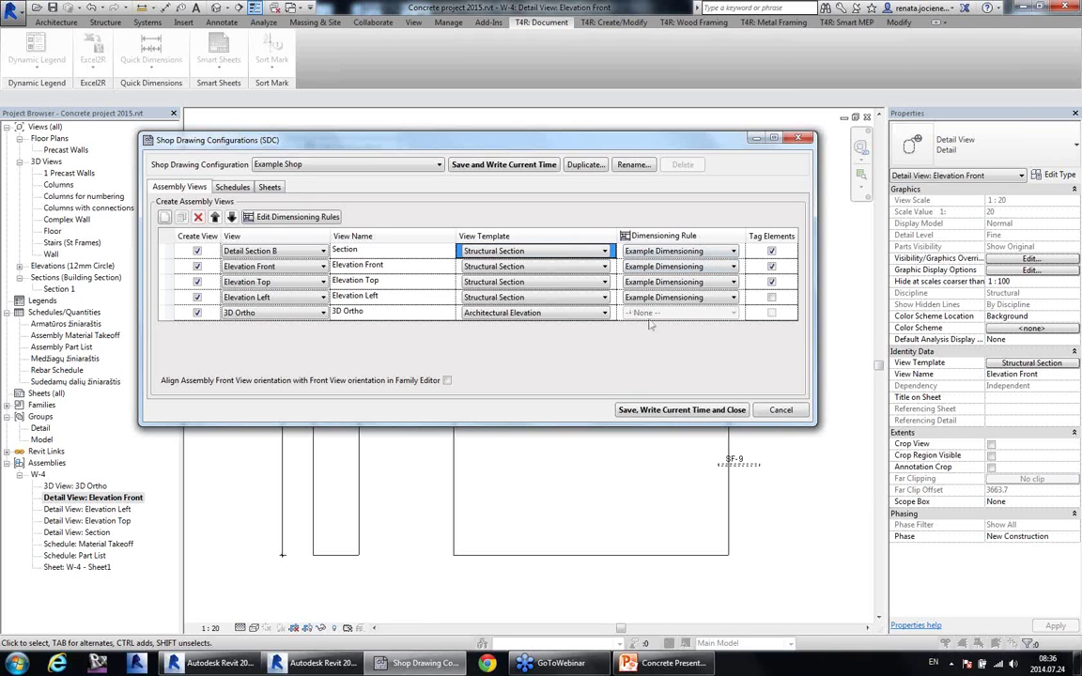
# Step: Open the Example Dimensioning rules and set the main element geometry's total dimension type to Diagonal - 3mm Arial Bold
pyautogui.click(292, 218)
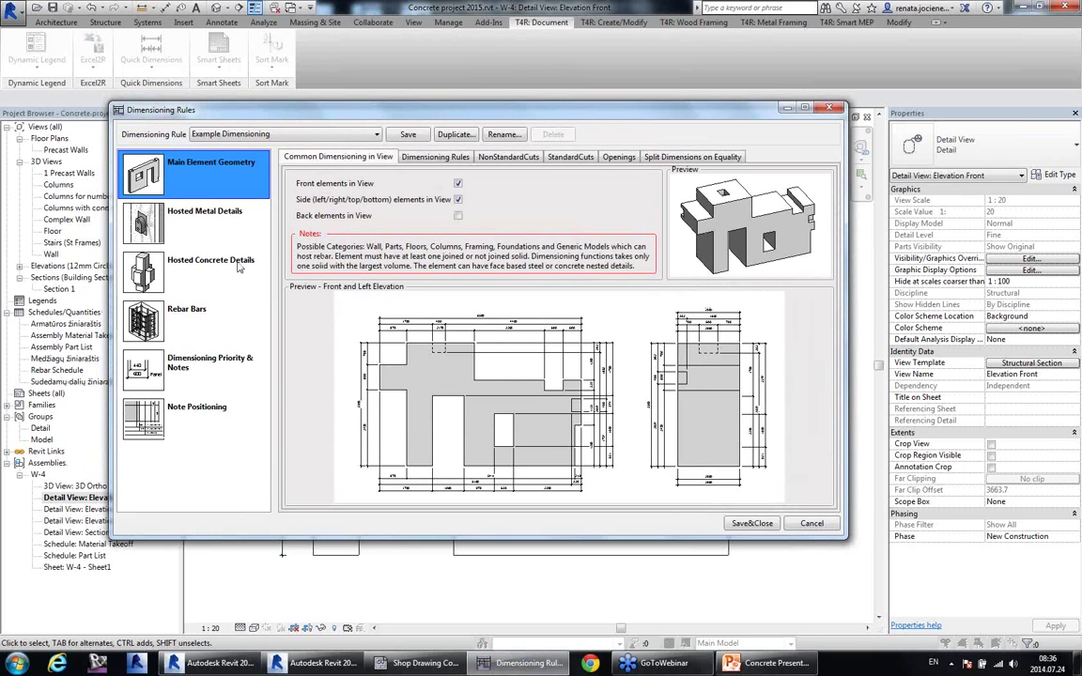
pyautogui.click(414, 156)
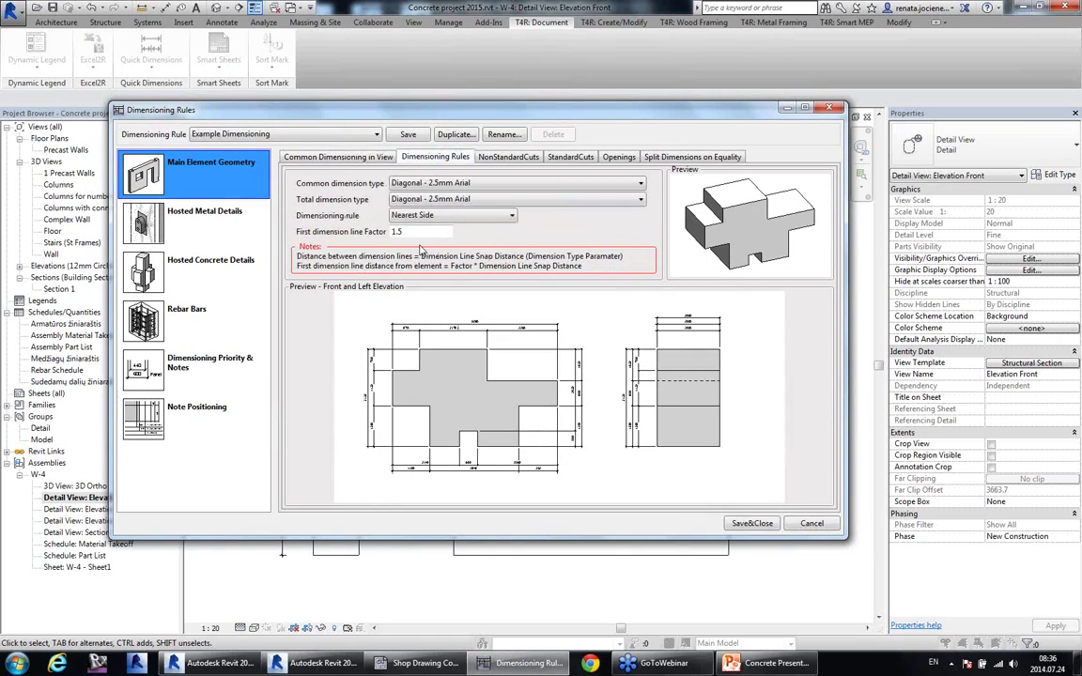
pyautogui.click(419, 187)
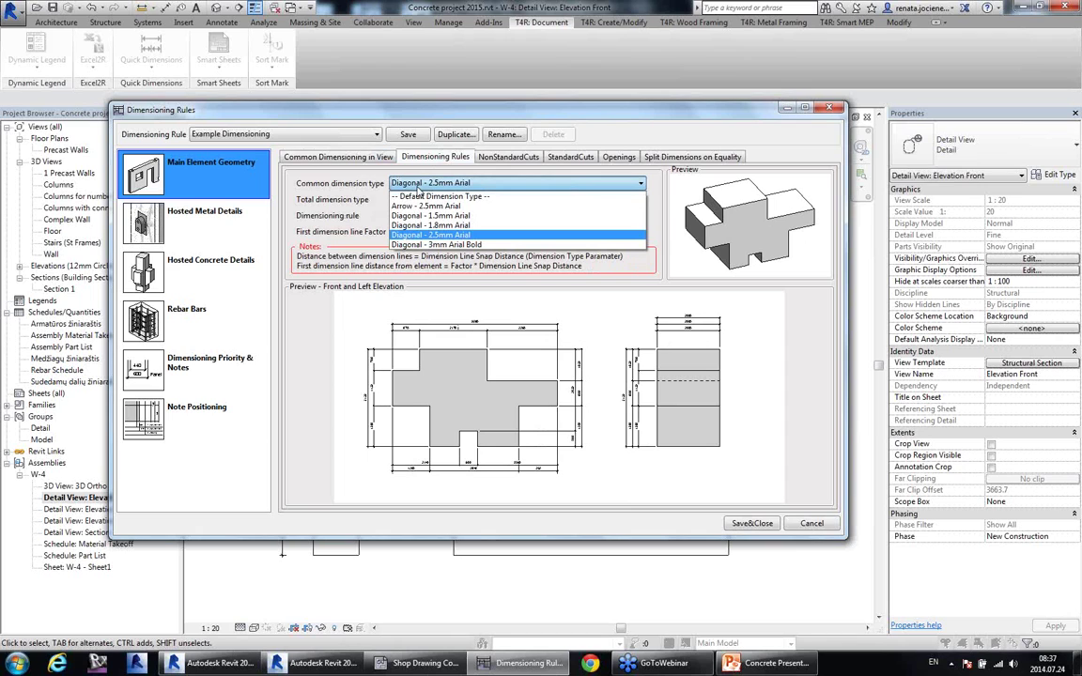
pyautogui.click(419, 188)
pyautogui.click(445, 200)
pyautogui.click(442, 261)
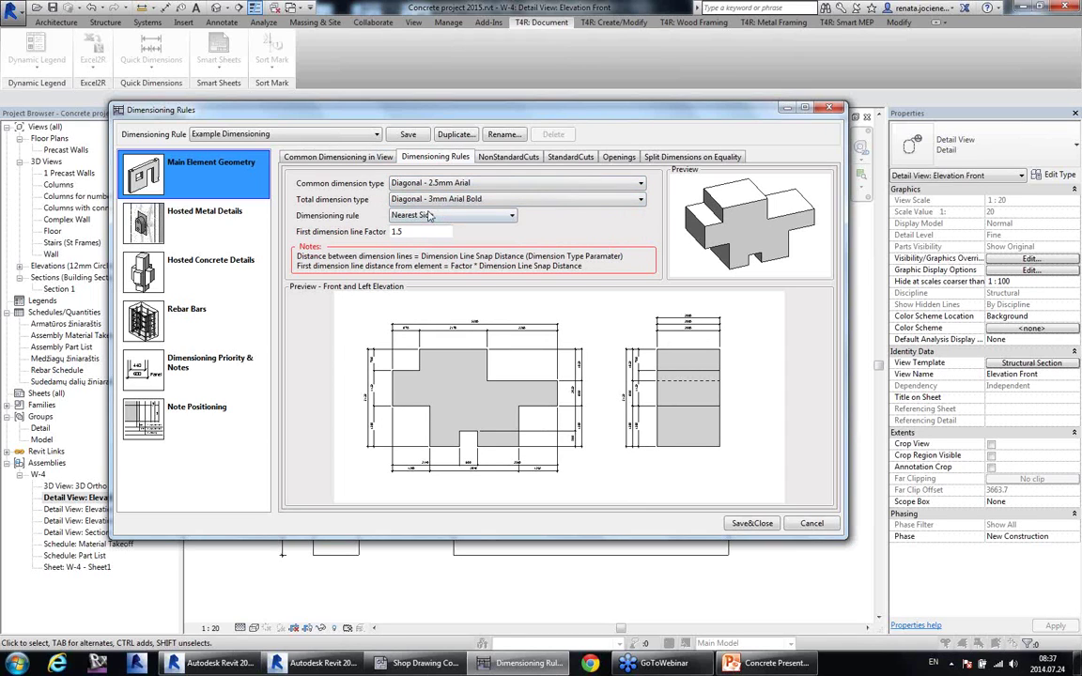
# Step: Check the main element's non-standard and standard cut rules, and enable joining of the opening dimension lines
pyautogui.click(484, 156)
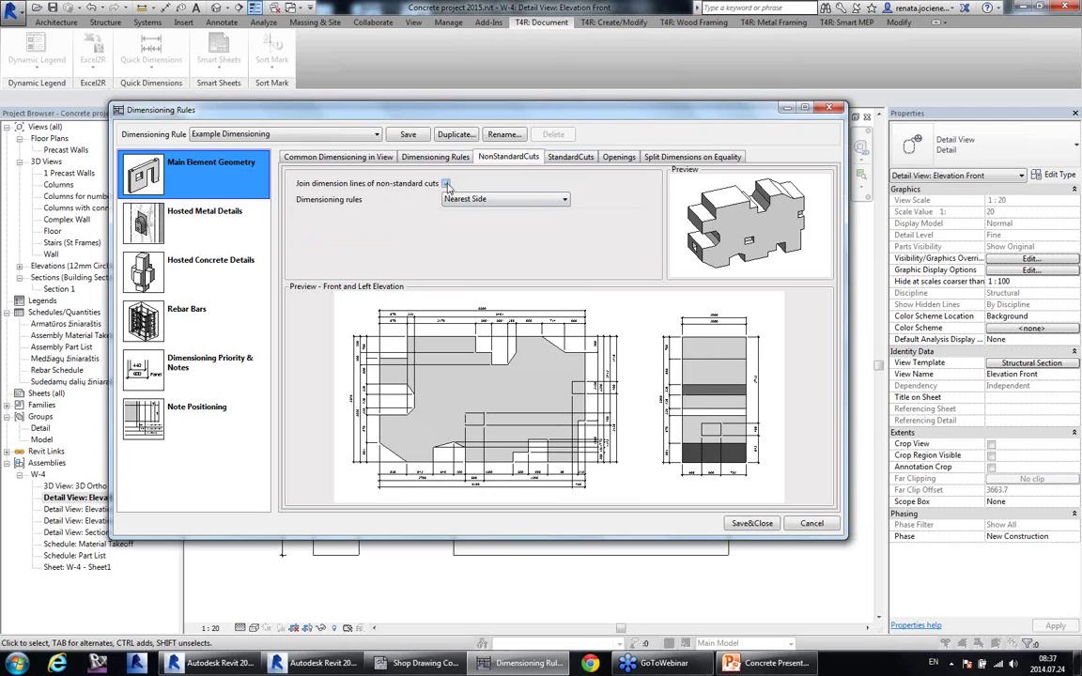
pyautogui.click(573, 158)
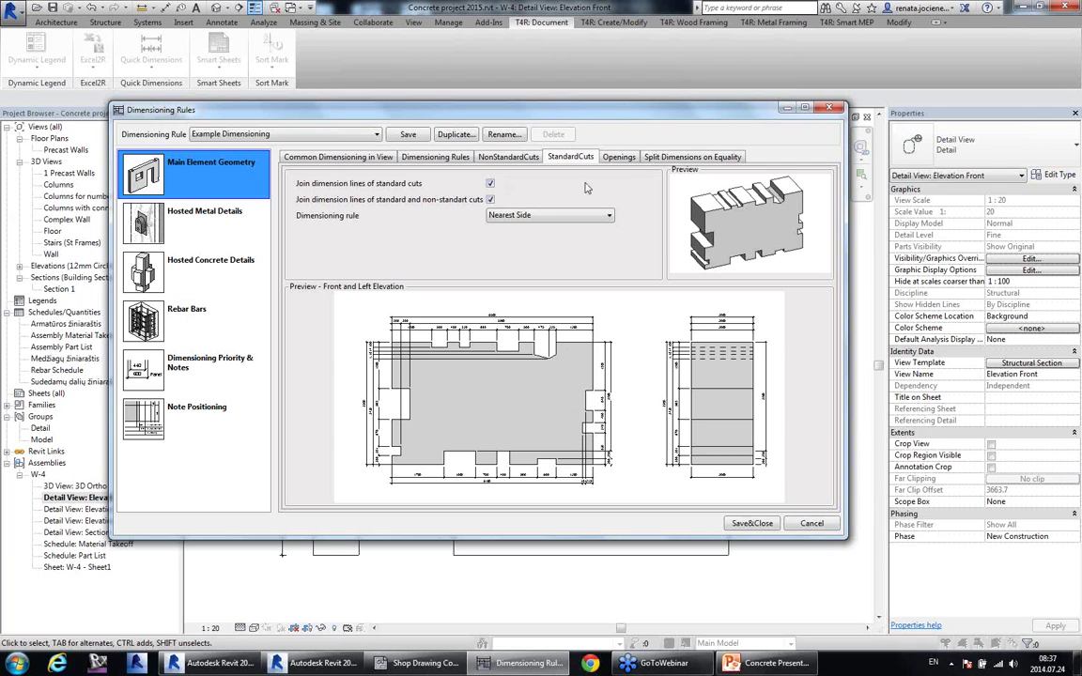
pyautogui.click(617, 158)
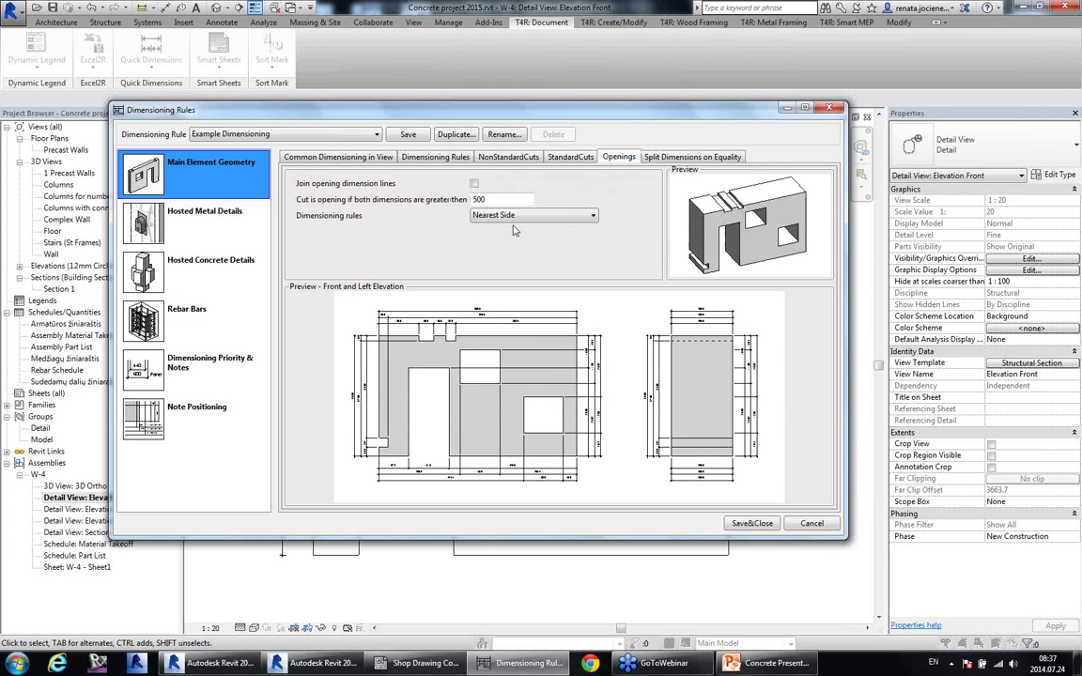
pyautogui.click(474, 183)
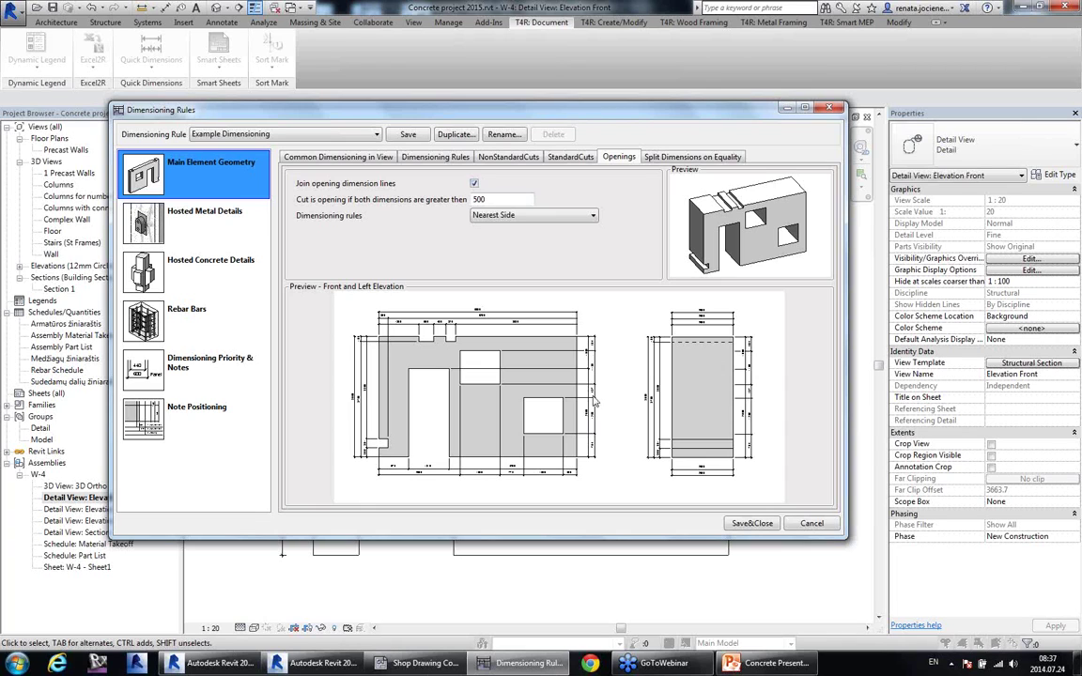
# Step: Compare the stair preview with splitting of dimensions on equal segments turned off and back on
pyautogui.click(675, 159)
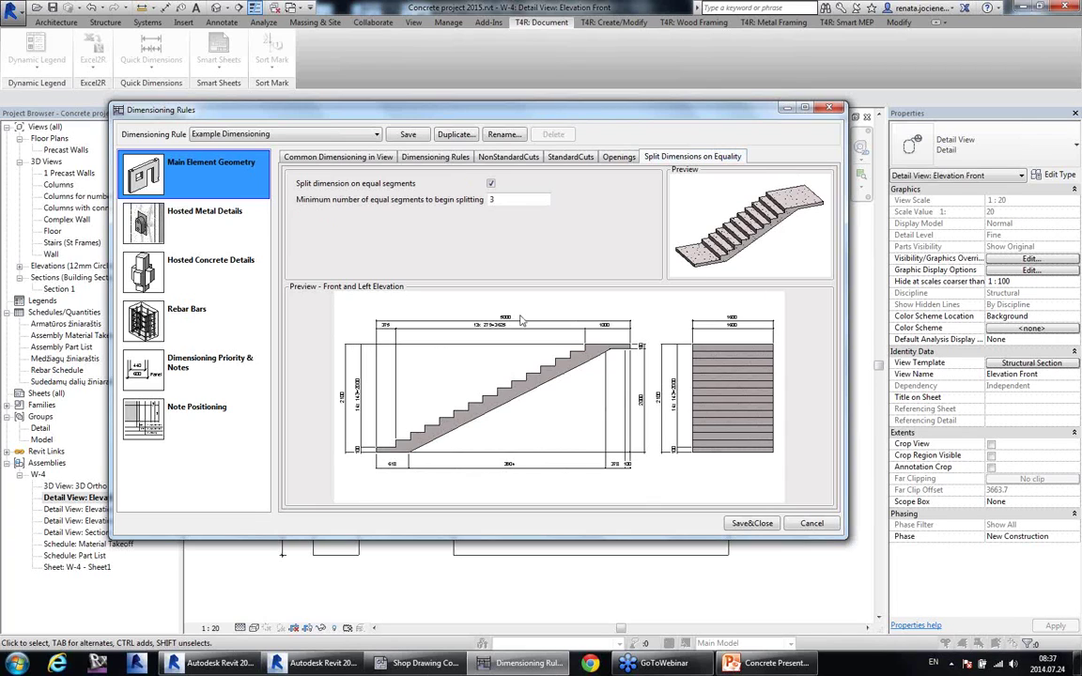
pyautogui.click(490, 184)
pyautogui.click(490, 184)
# Step: Examine the Hosted Metal Details rules, testing Only Total dimension and Lines in Geometry is Priority off and on, and bring up Hosted Concrete Details
pyautogui.click(183, 209)
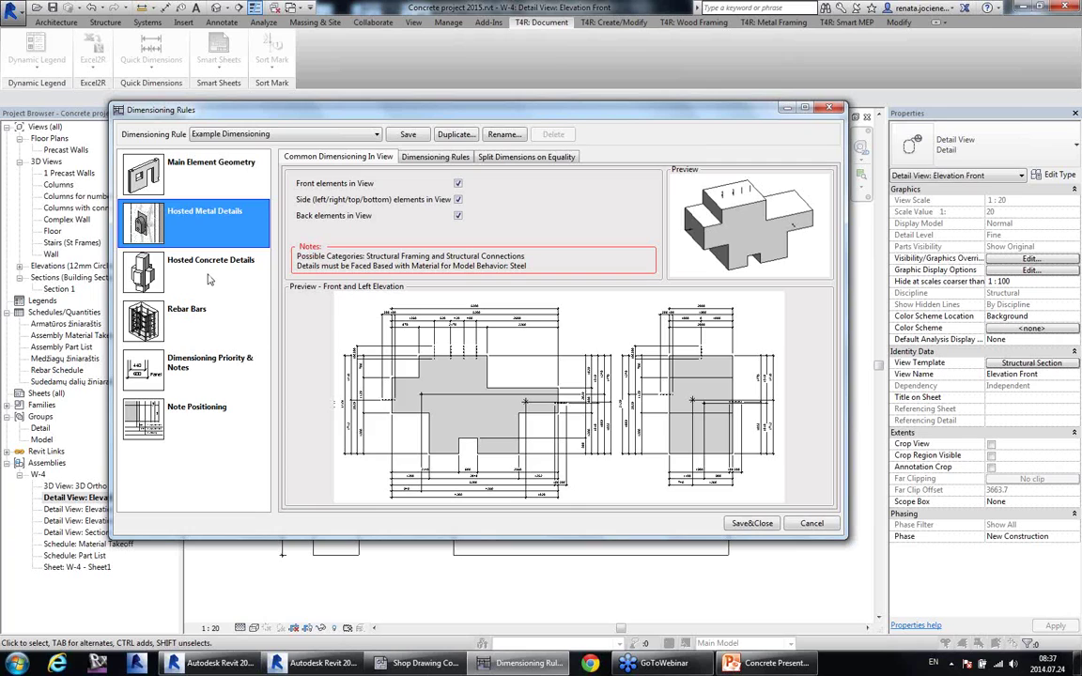
pyautogui.click(211, 240)
pyautogui.click(189, 256)
pyautogui.click(177, 214)
pyautogui.click(451, 158)
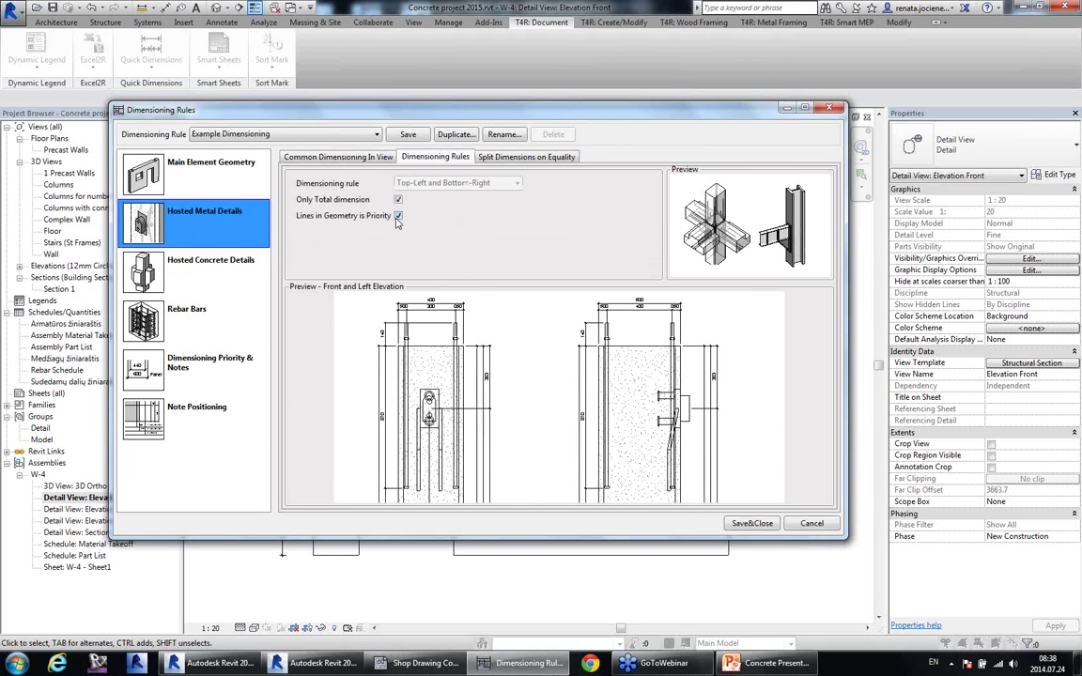
pyautogui.click(399, 200)
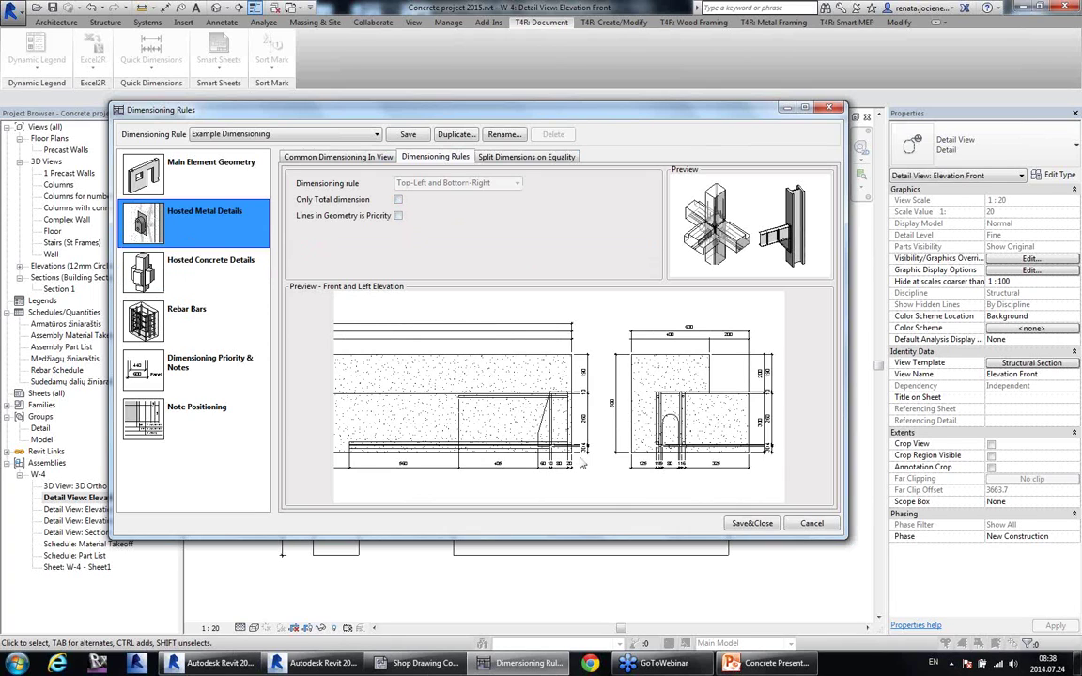
pyautogui.click(399, 200)
pyautogui.click(398, 215)
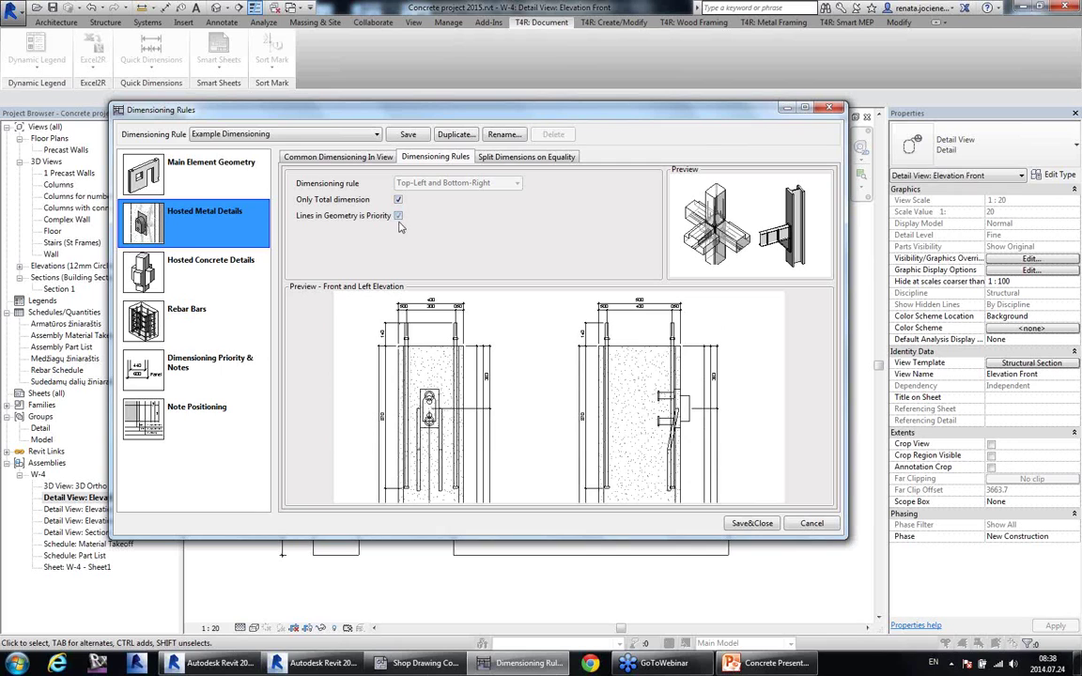
pyautogui.click(498, 156)
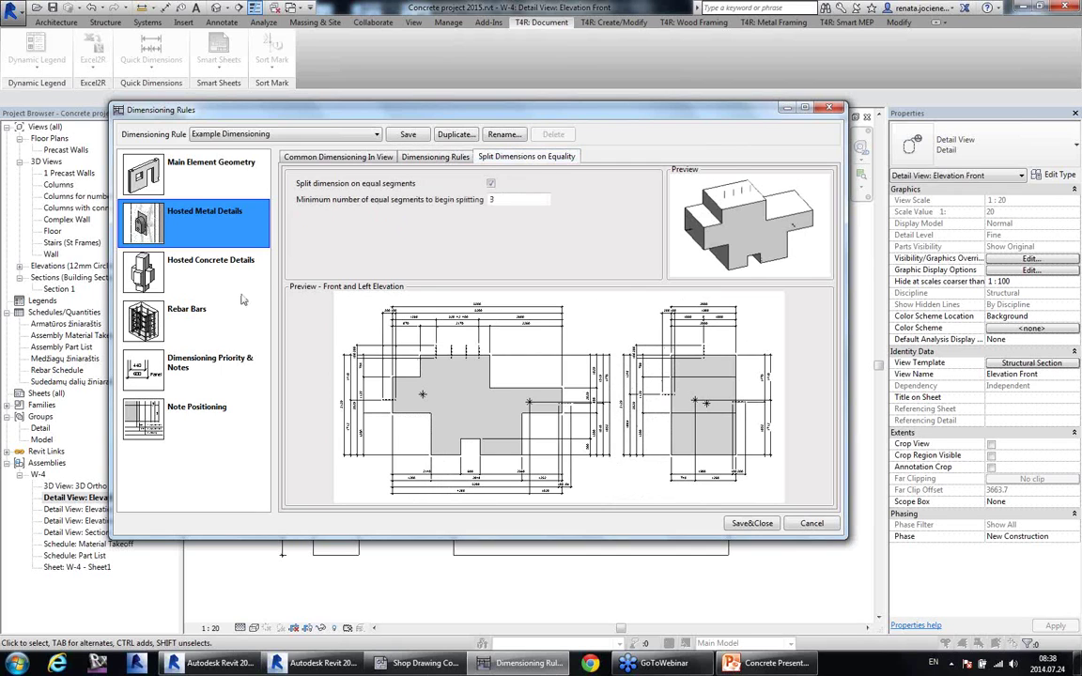
pyautogui.click(175, 284)
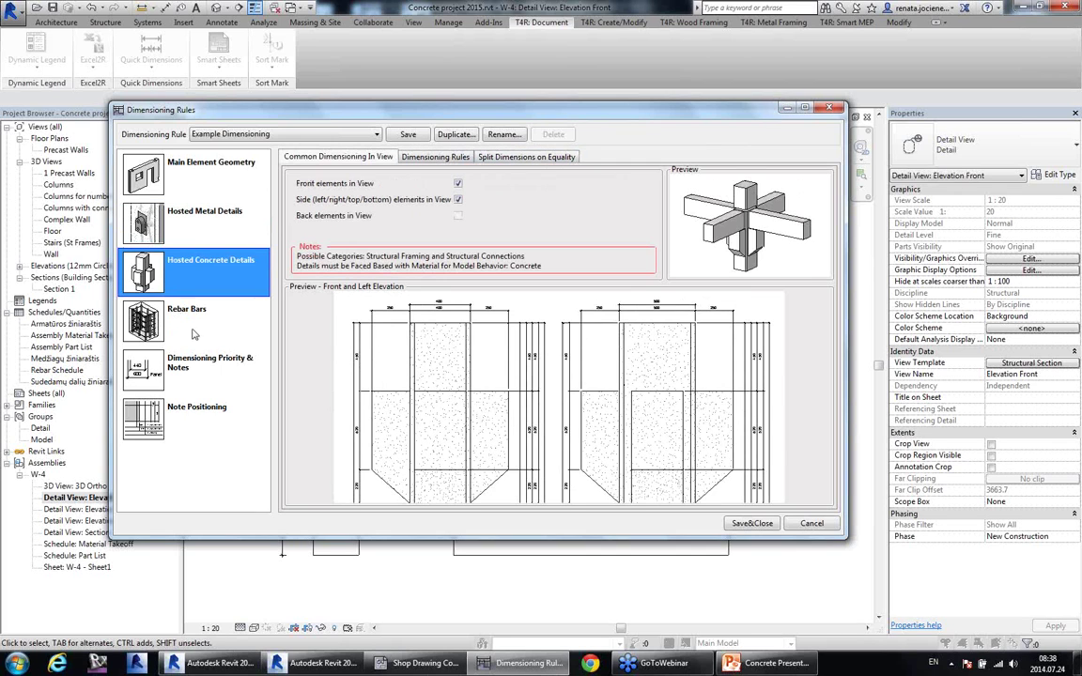
# Step: Review the Rebar Bars rules, including parallel bar sets, single-bar dimensions and splitting on equality
pyautogui.click(171, 305)
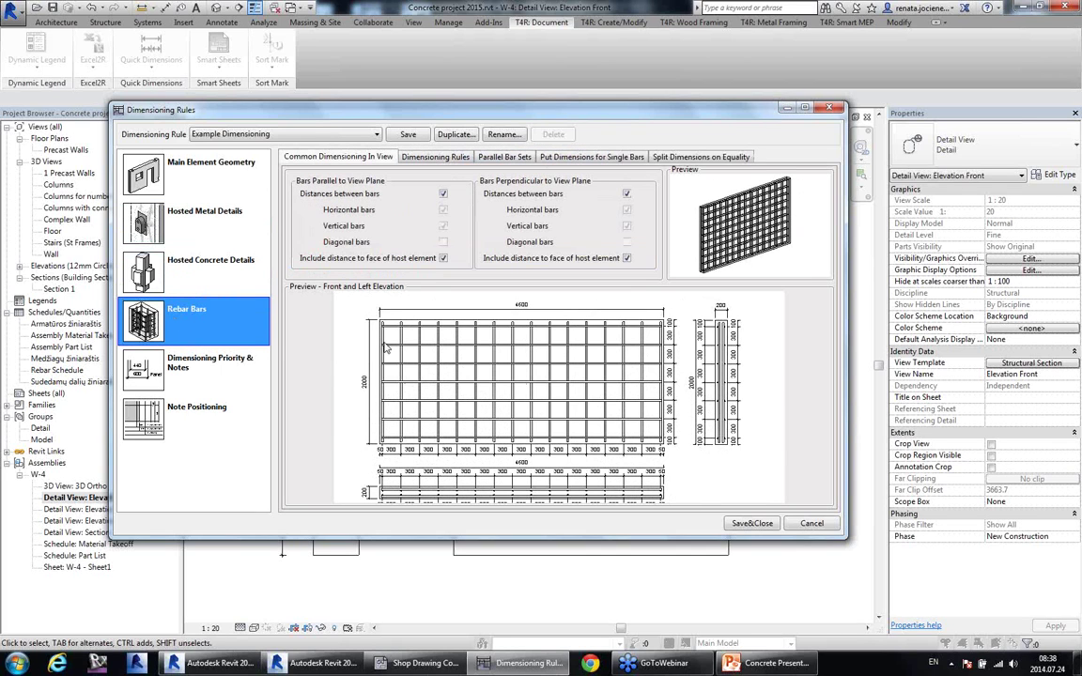
pyautogui.click(451, 157)
pyautogui.click(506, 157)
pyautogui.click(592, 157)
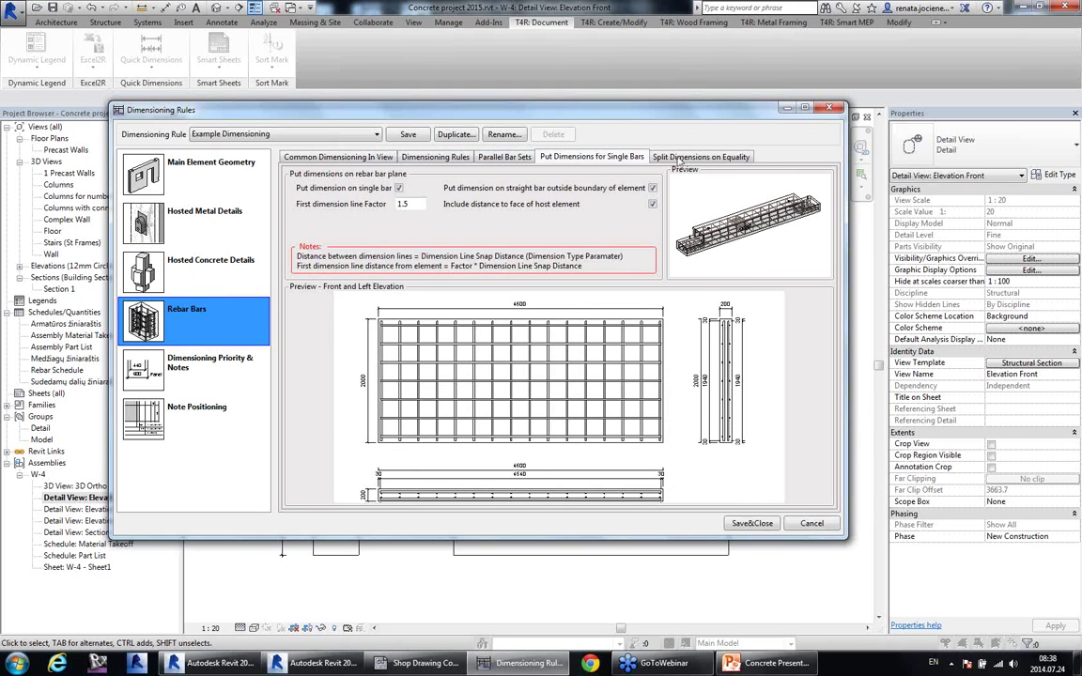
pyautogui.click(701, 157)
pyautogui.click(311, 155)
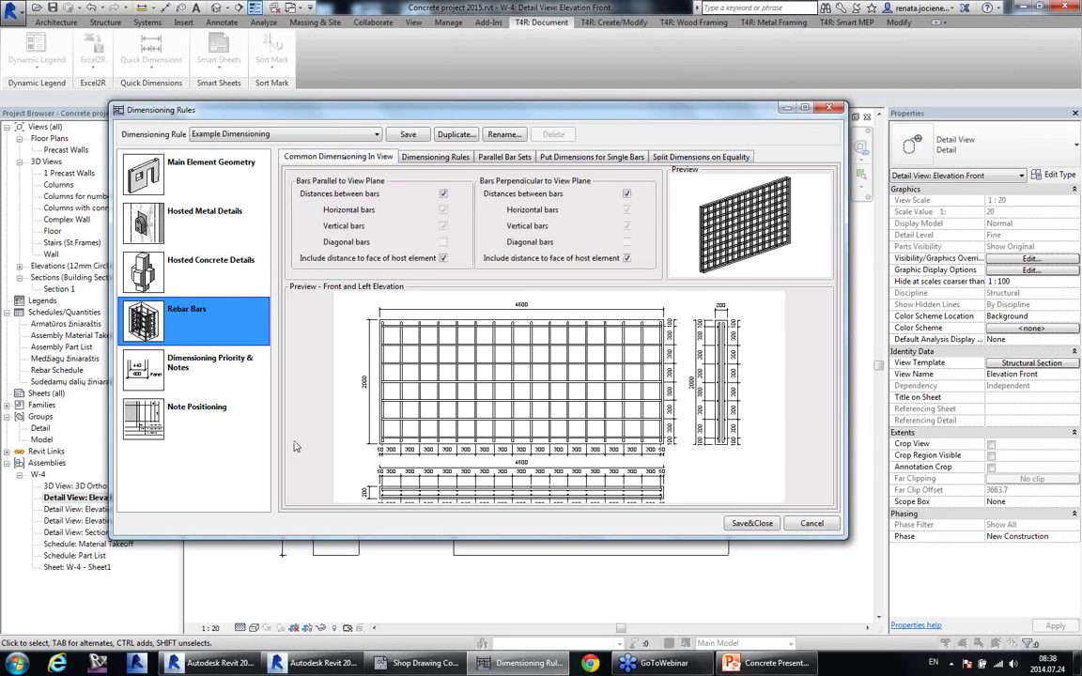
# Step: Examine the Dimensioning Priority & Notes previews for the Sweep, Rebar Bars, Hosted Element, Hole and Total Dimension items
pyautogui.click(194, 366)
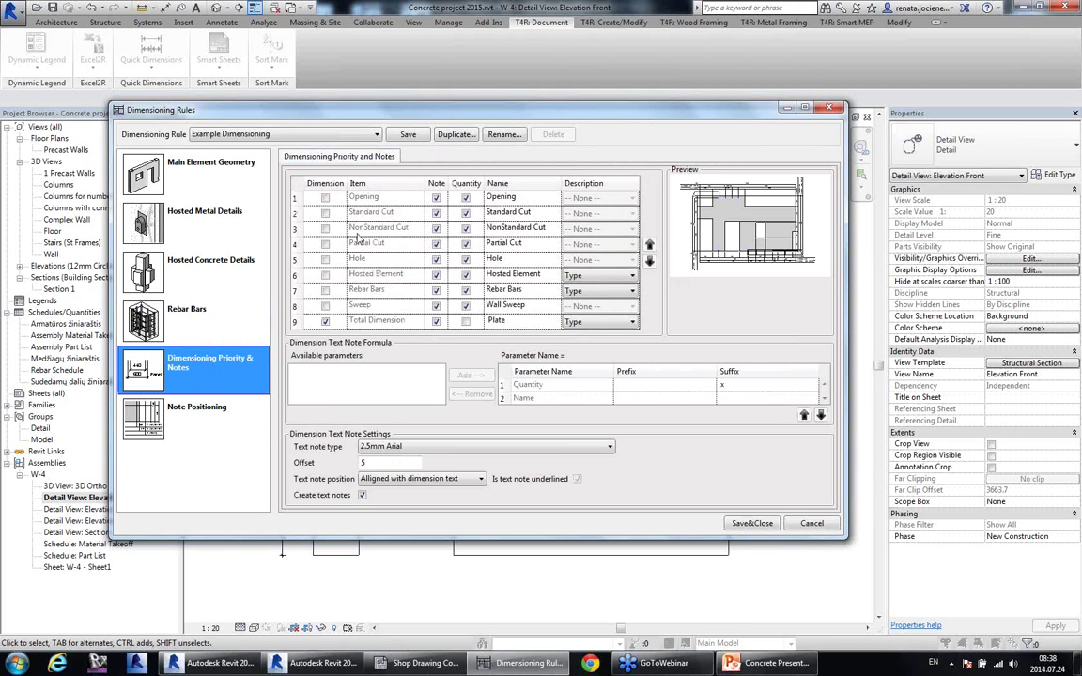
pyautogui.click(366, 307)
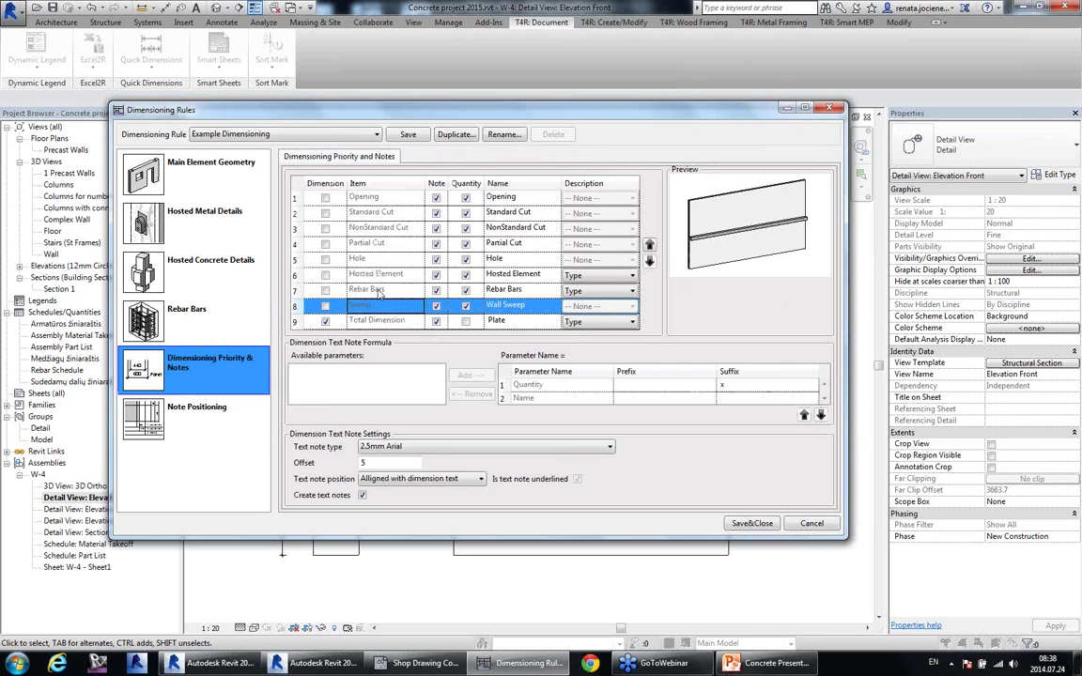
pyautogui.click(376, 290)
pyautogui.click(380, 273)
pyautogui.click(381, 260)
pyautogui.click(380, 295)
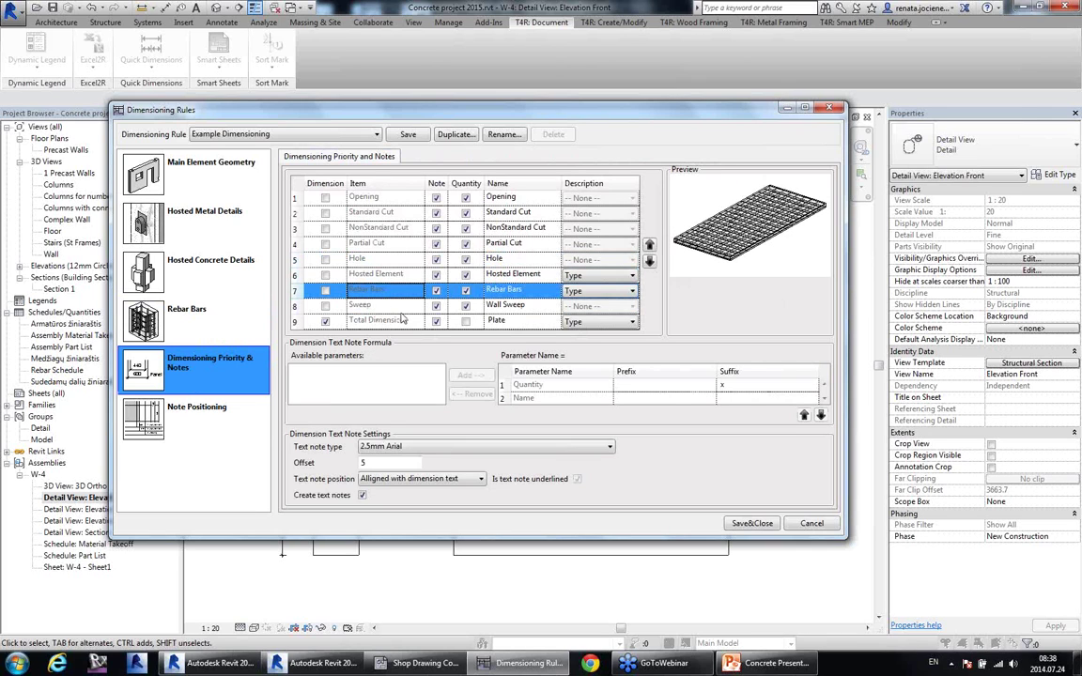
pyautogui.click(382, 321)
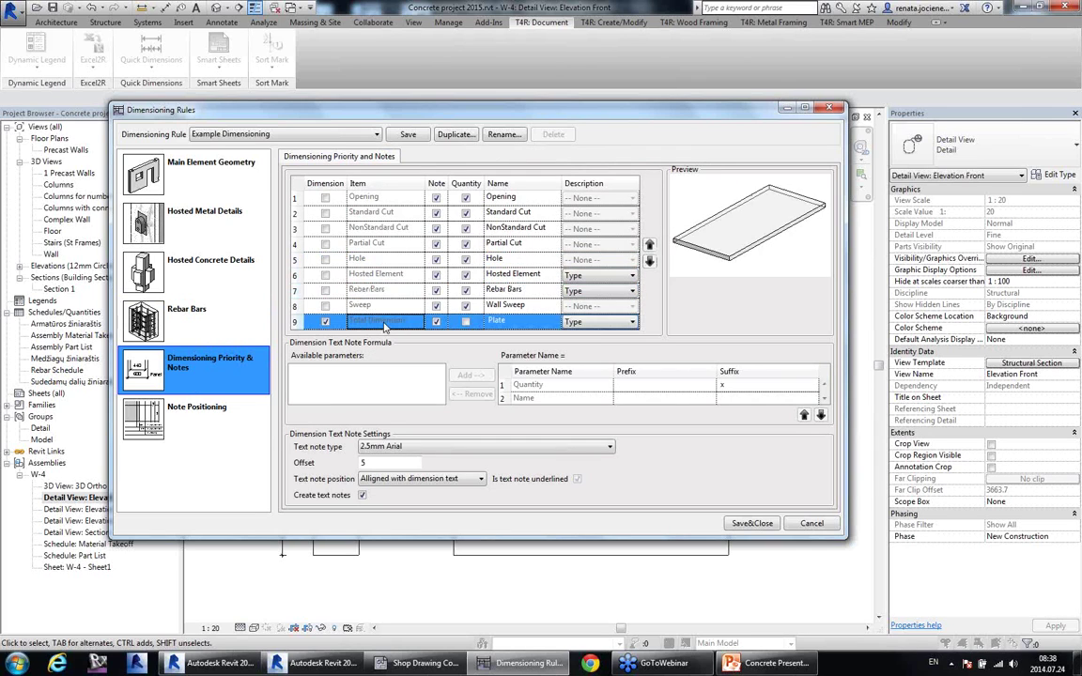
# Step: Enable dimensions for Opening, Standard Cut, NonStandard Cut, Partial Cut, Hosted Element, Rebar Bars and Sweep, leaving Hole off
pyautogui.moveTo(526, 114)
pyautogui.mouseDown()
pyautogui.moveTo(507, 212)
pyautogui.moveTo(497, 92)
pyautogui.mouseUp()
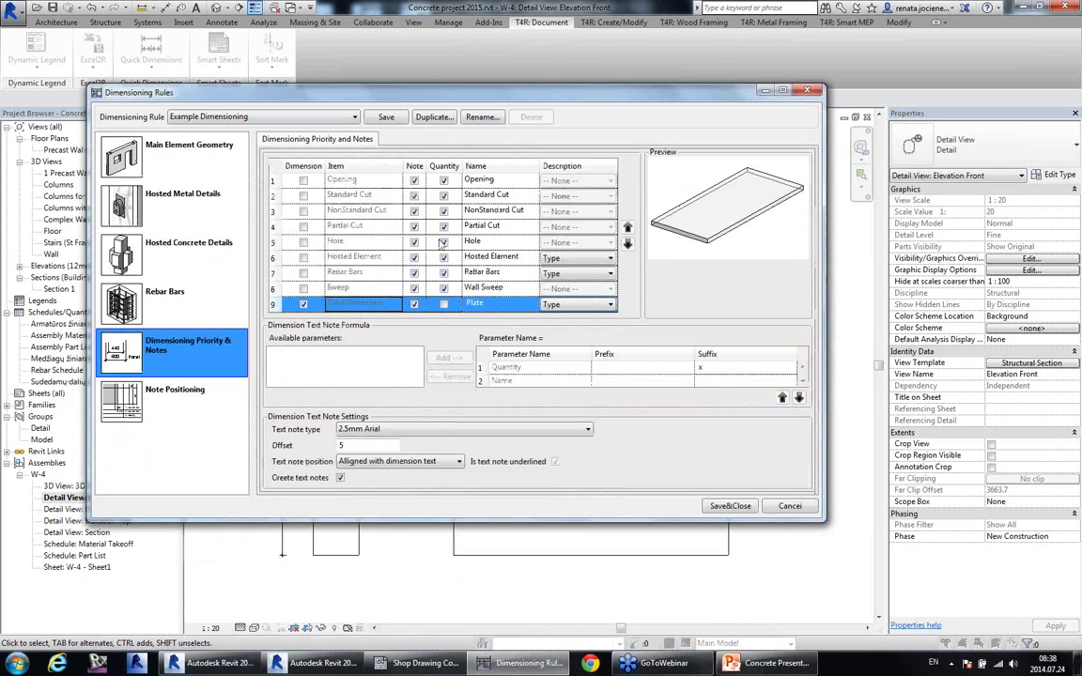
pyautogui.click(303, 180)
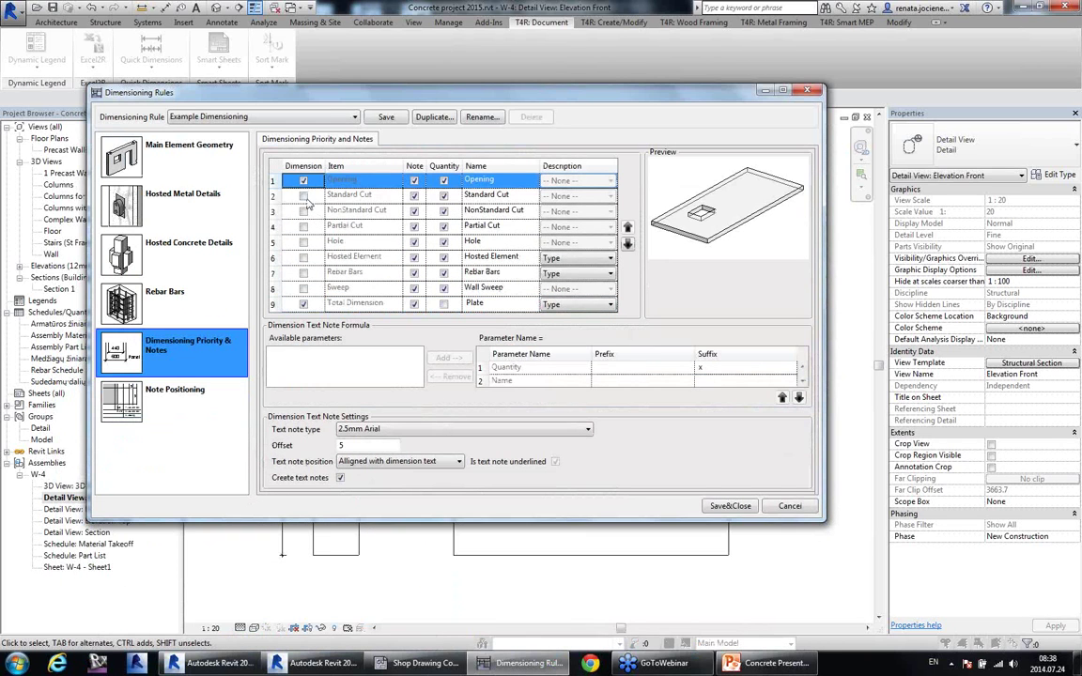
pyautogui.click(303, 195)
pyautogui.click(304, 212)
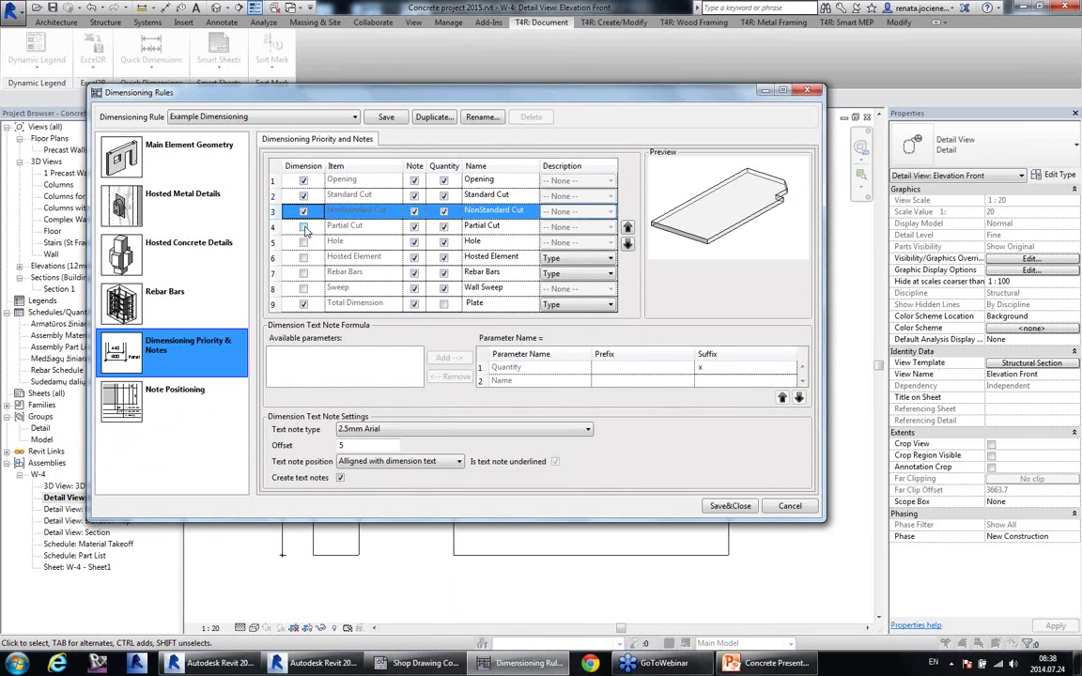
pyautogui.click(304, 226)
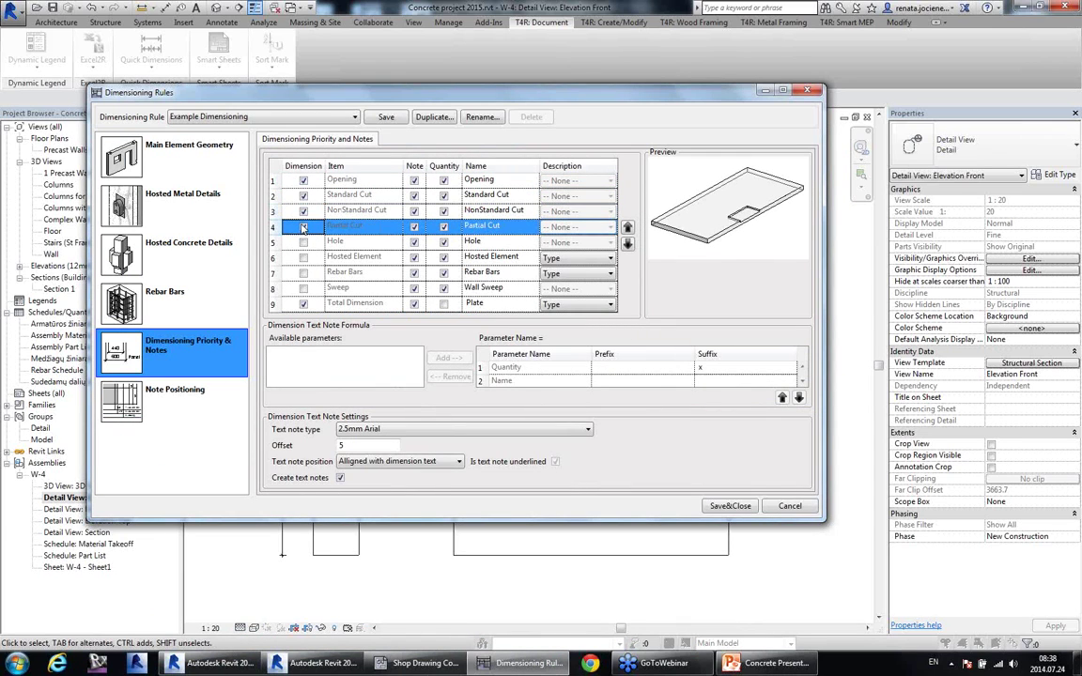
pyautogui.click(303, 244)
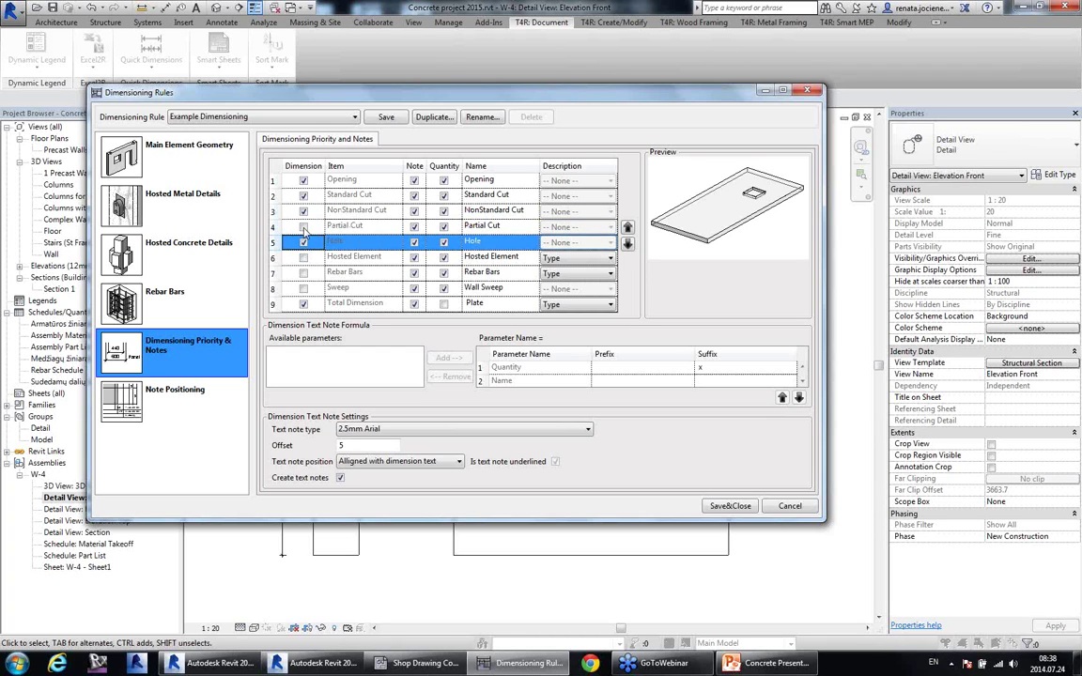
pyautogui.click(303, 227)
pyautogui.click(303, 242)
pyautogui.click(303, 257)
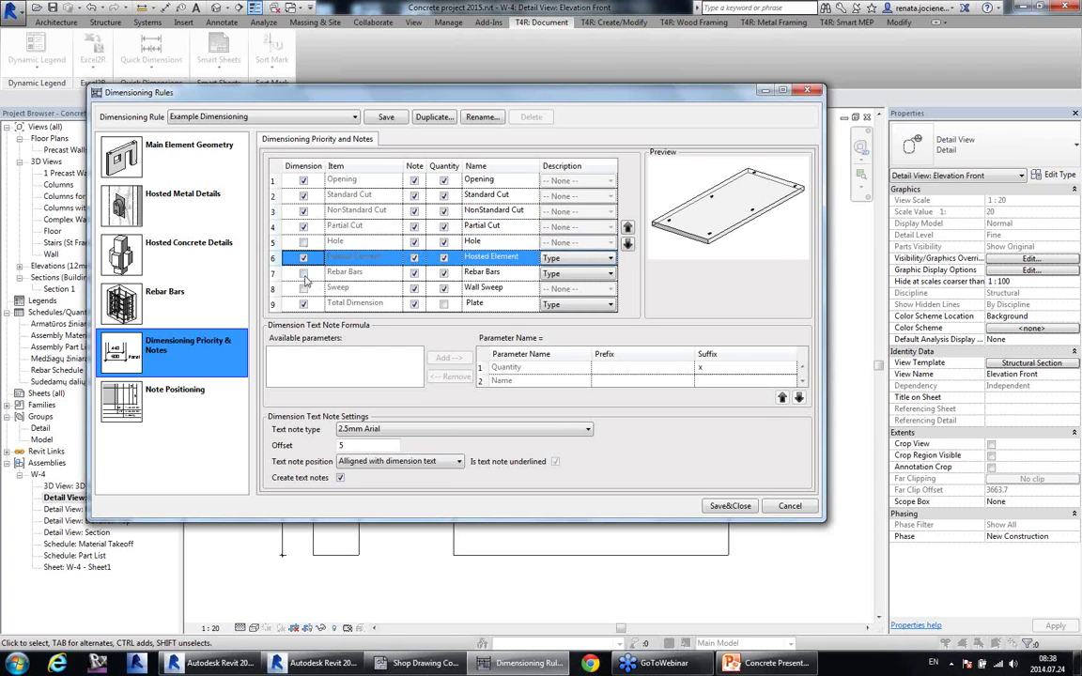
pyautogui.click(304, 273)
pyautogui.click(303, 289)
pyautogui.click(304, 288)
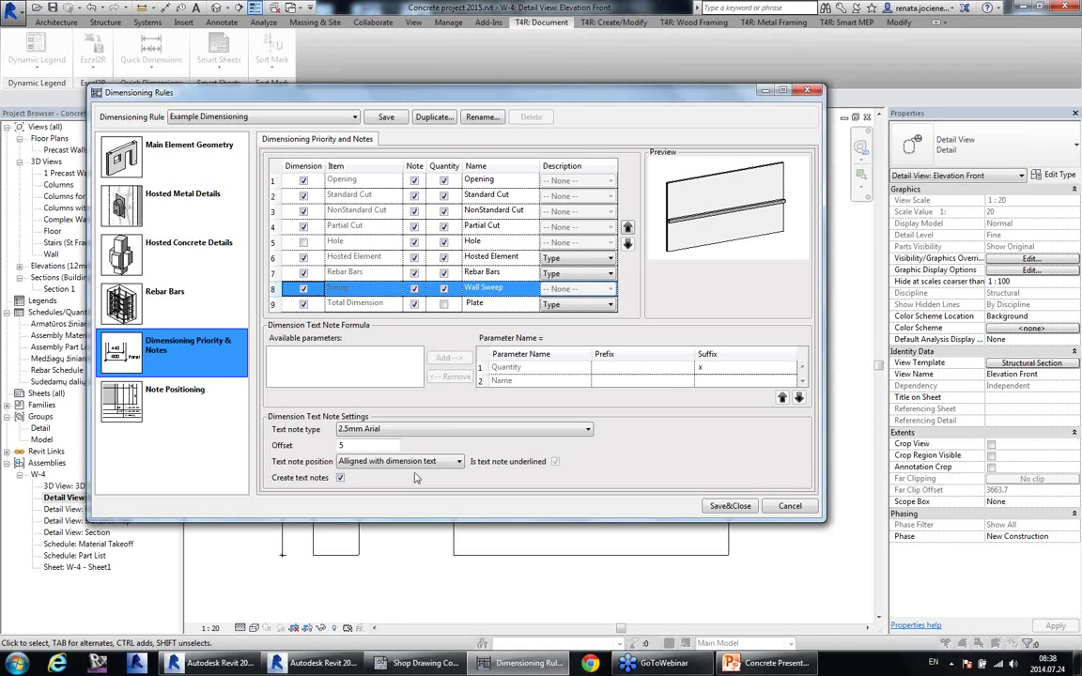
# Step: Enable connecting dimension lines for notes in Note Positioning, and save and close the dimensioning rules
pyautogui.click(174, 393)
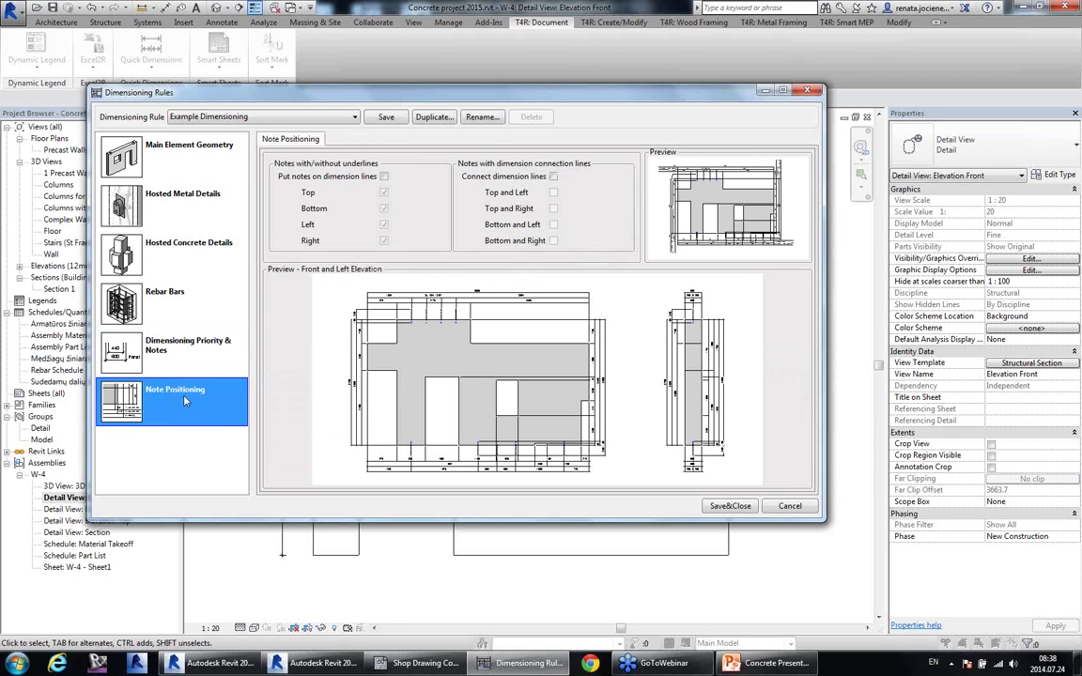
pyautogui.click(554, 177)
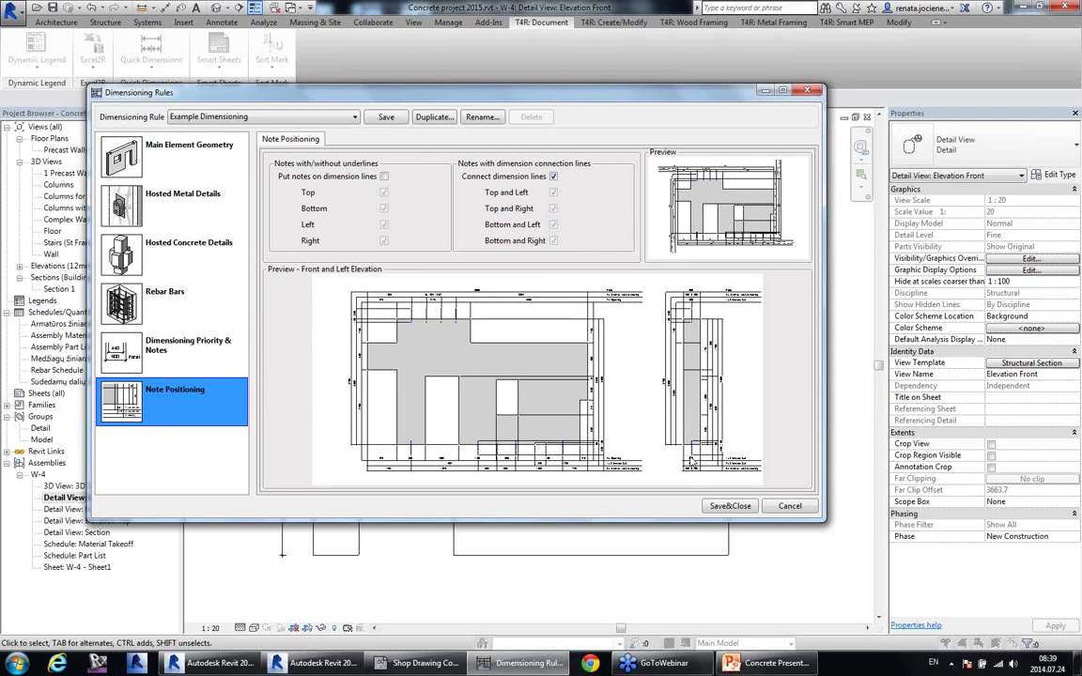
pyautogui.click(740, 508)
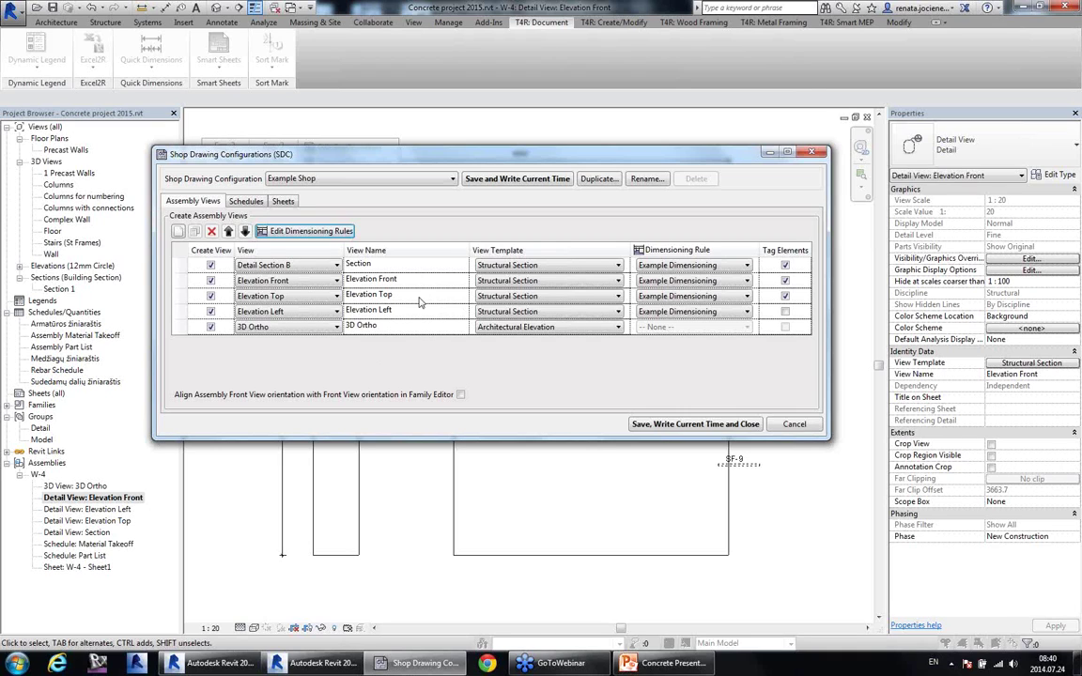
# Step: Examine the Part List and Material Takeoff schedule settings and the available schedule templates, keeping Assembly Part List for the part list
pyautogui.click(248, 203)
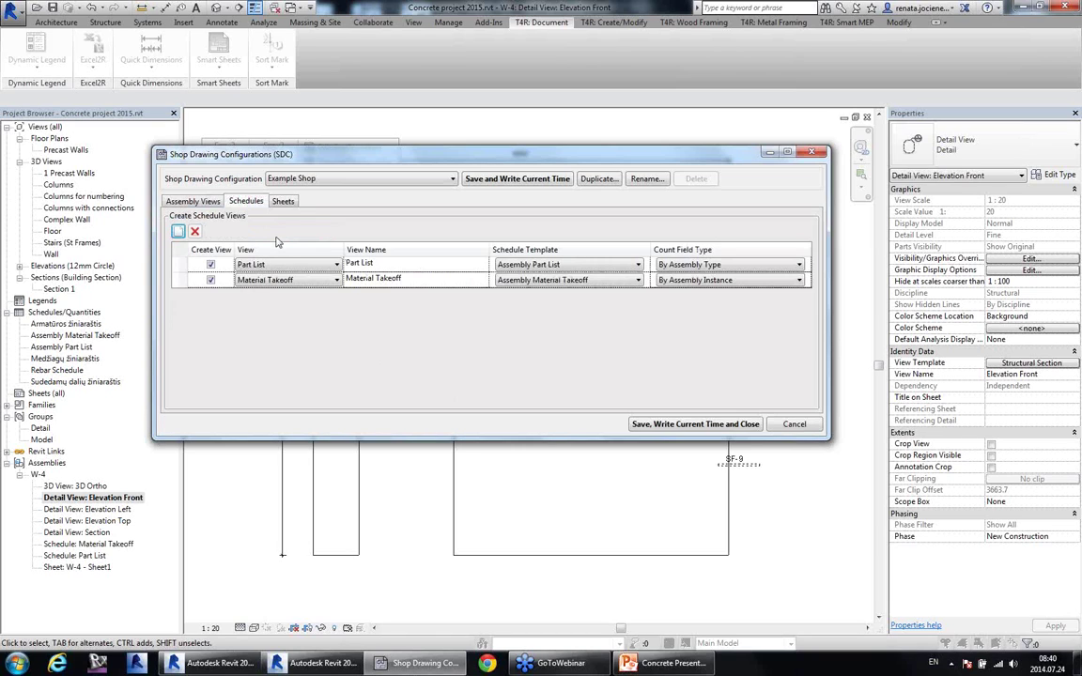
pyautogui.click(398, 279)
pyautogui.click(400, 268)
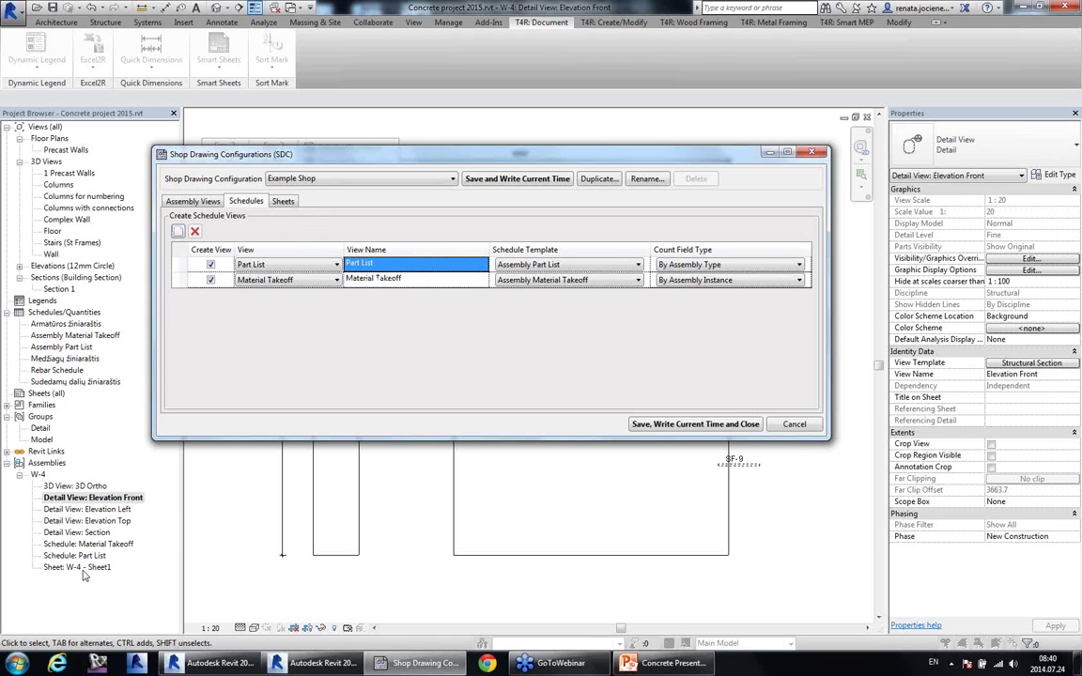
pyautogui.click(440, 281)
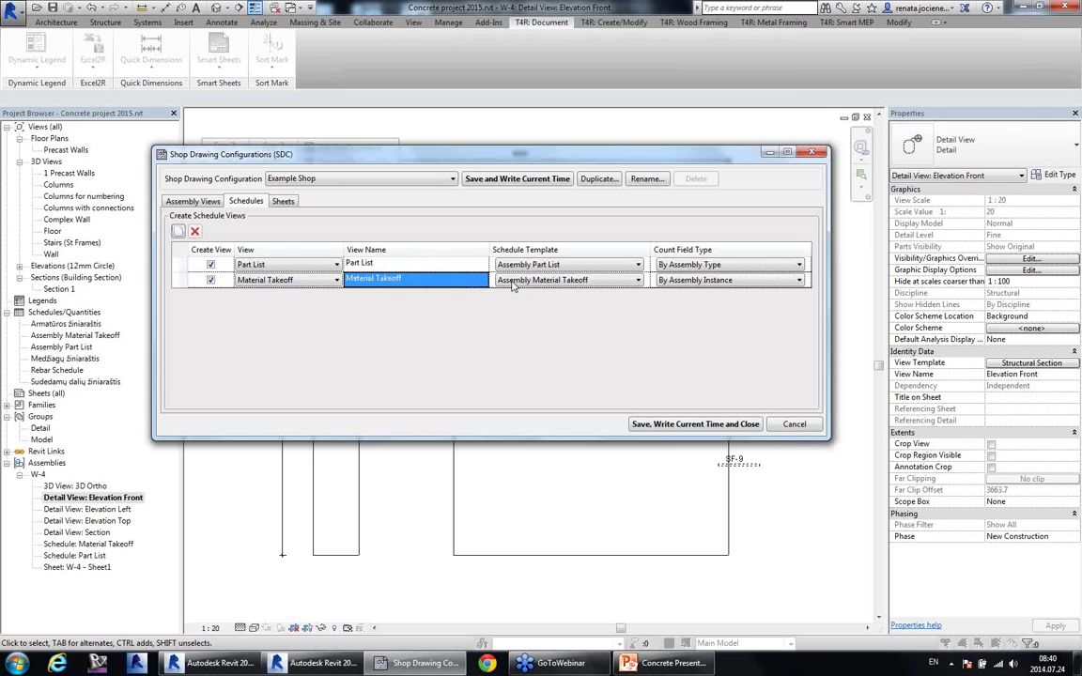
pyautogui.click(548, 265)
pyautogui.click(518, 267)
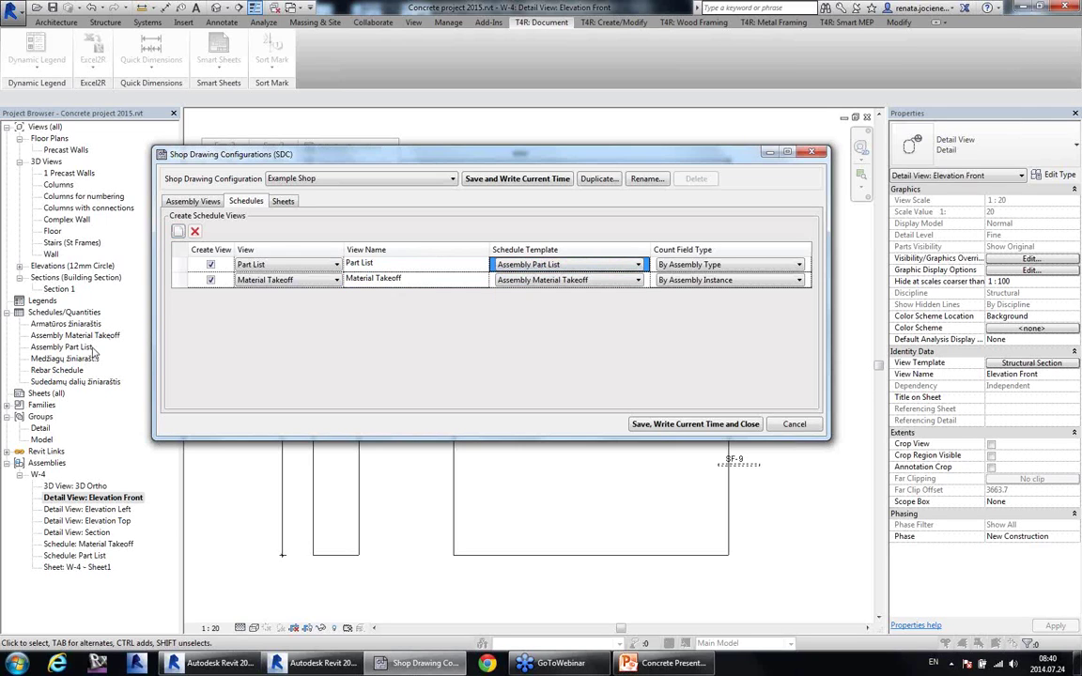
pyautogui.click(565, 267)
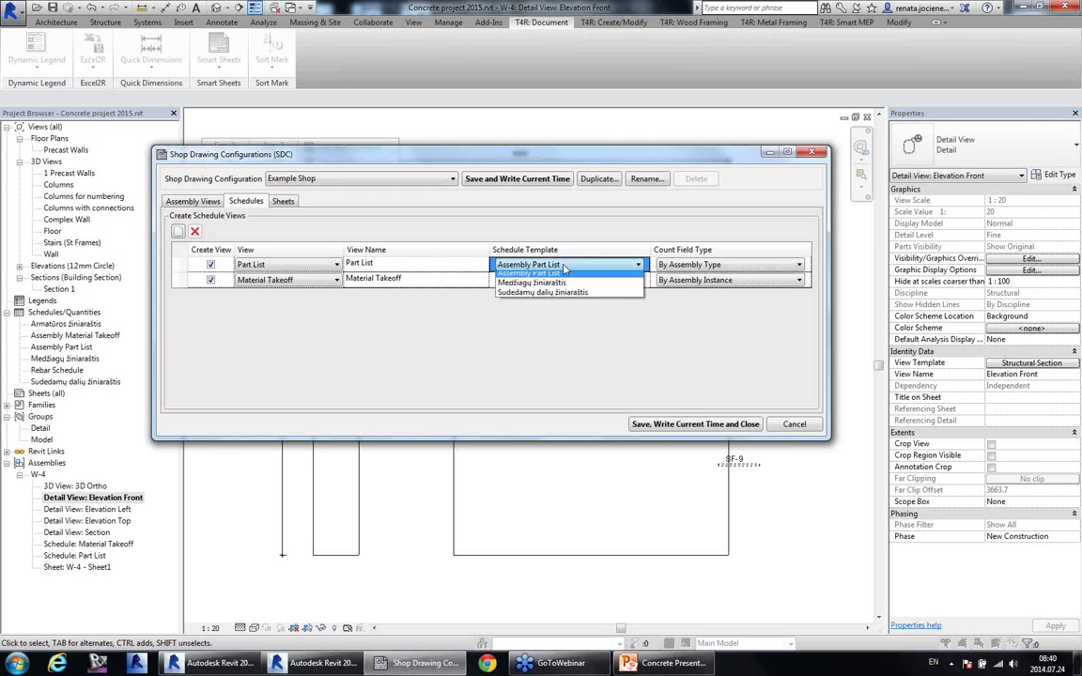
pyautogui.click(564, 270)
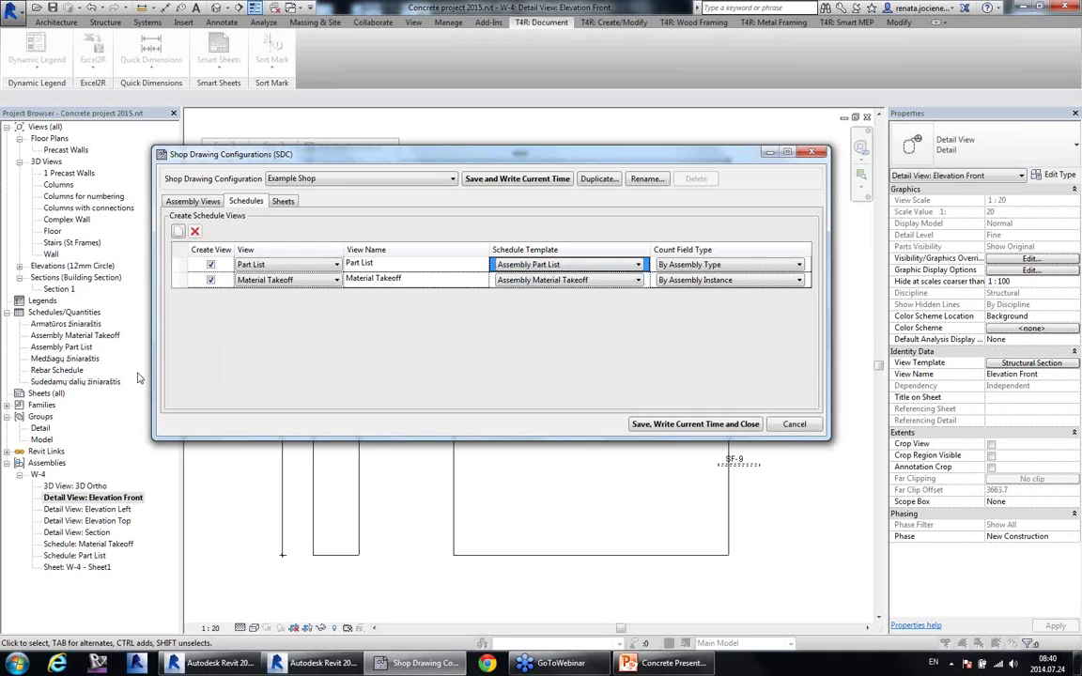
pyautogui.click(555, 269)
pyautogui.click(555, 269)
# Step: Check the Sheet1 titleblock setting, and save the Example Shop configuration with the current time and close it
pyautogui.click(283, 202)
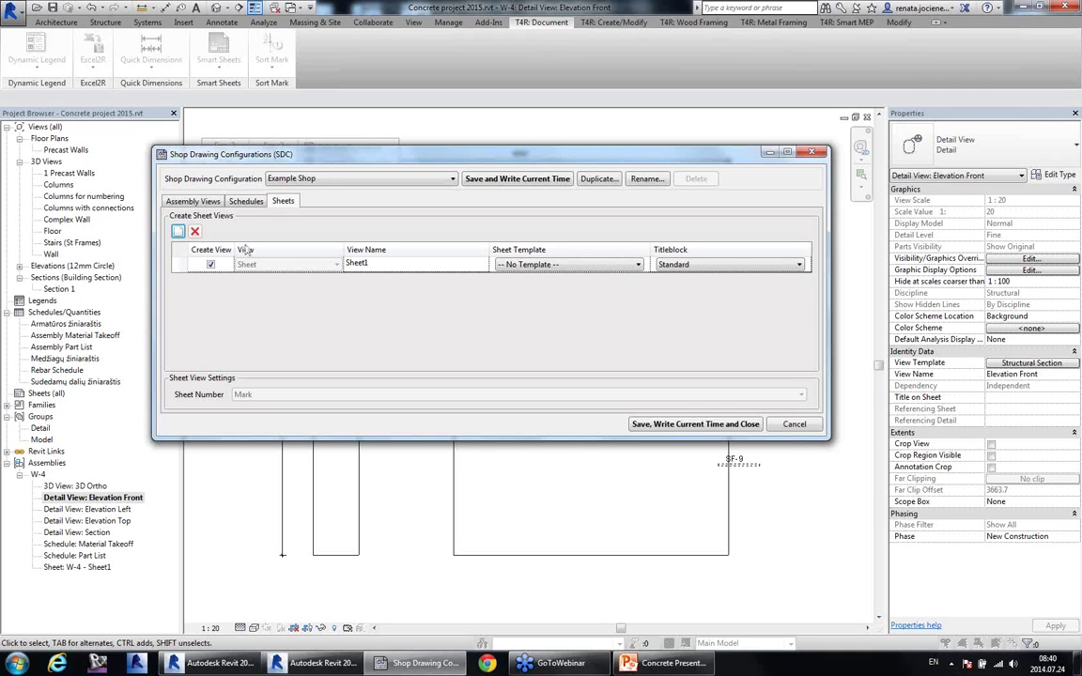
pyautogui.click(714, 266)
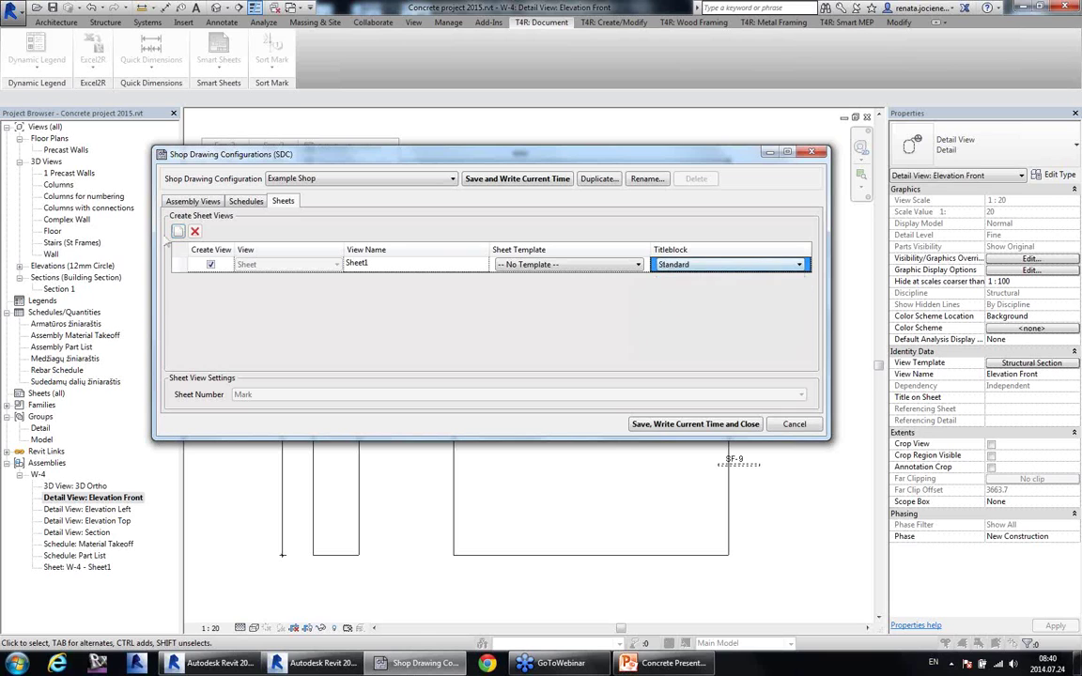
pyautogui.click(193, 202)
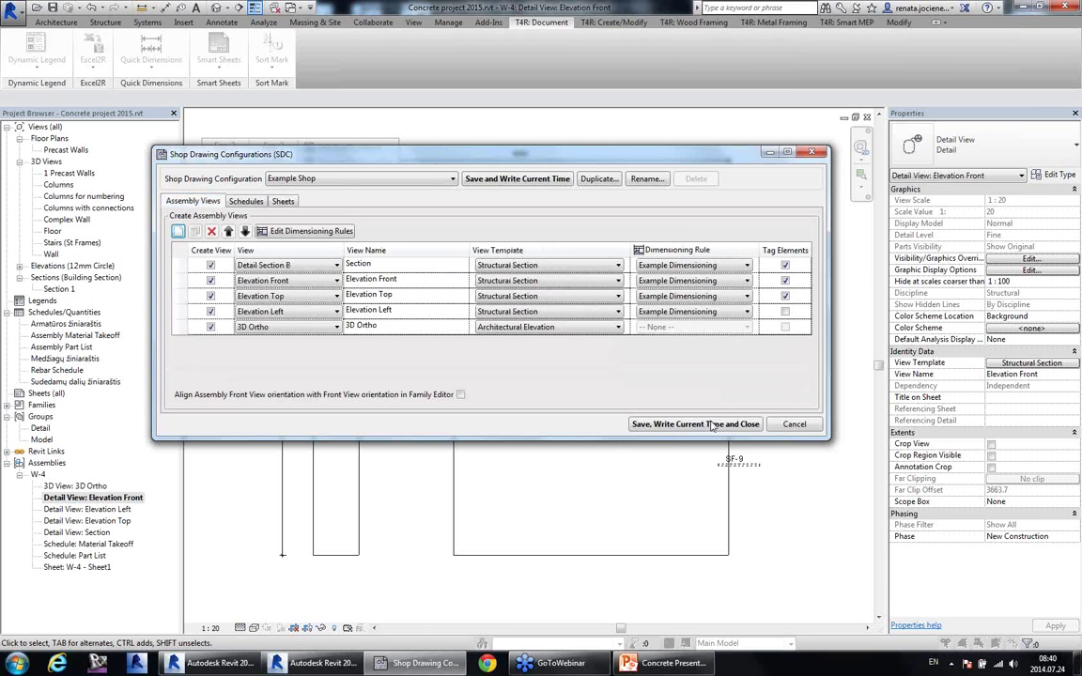
pyautogui.click(715, 425)
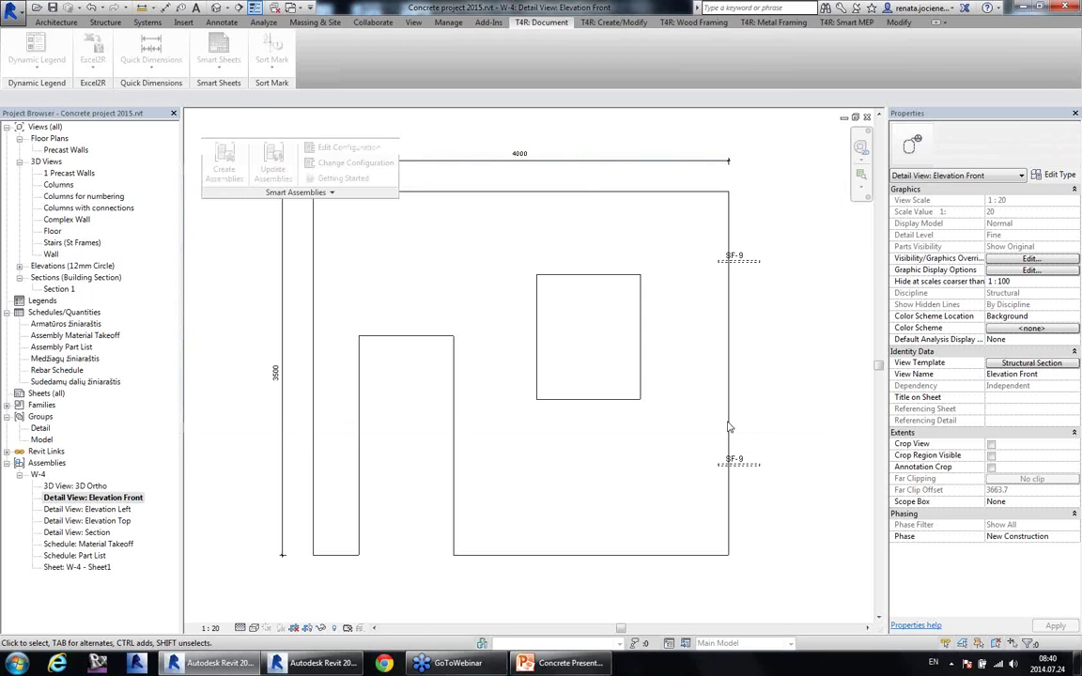
# Step: Update the W-4 wall assembly from its front elevation with the saved configuration
pyautogui.click(732, 361)
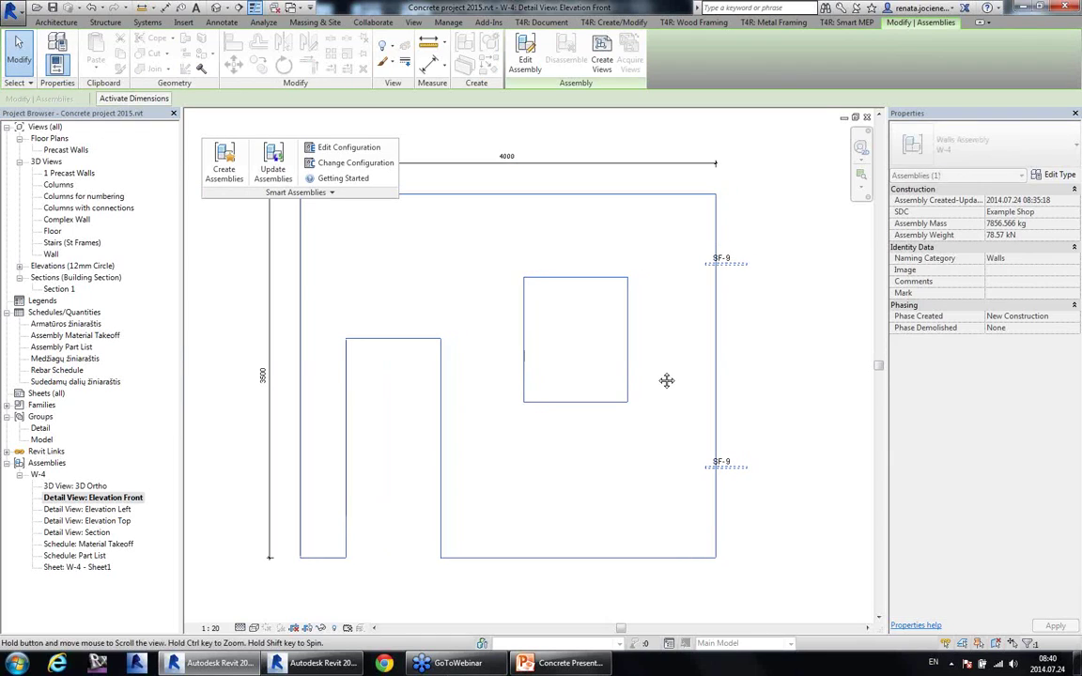
pyautogui.click(272, 164)
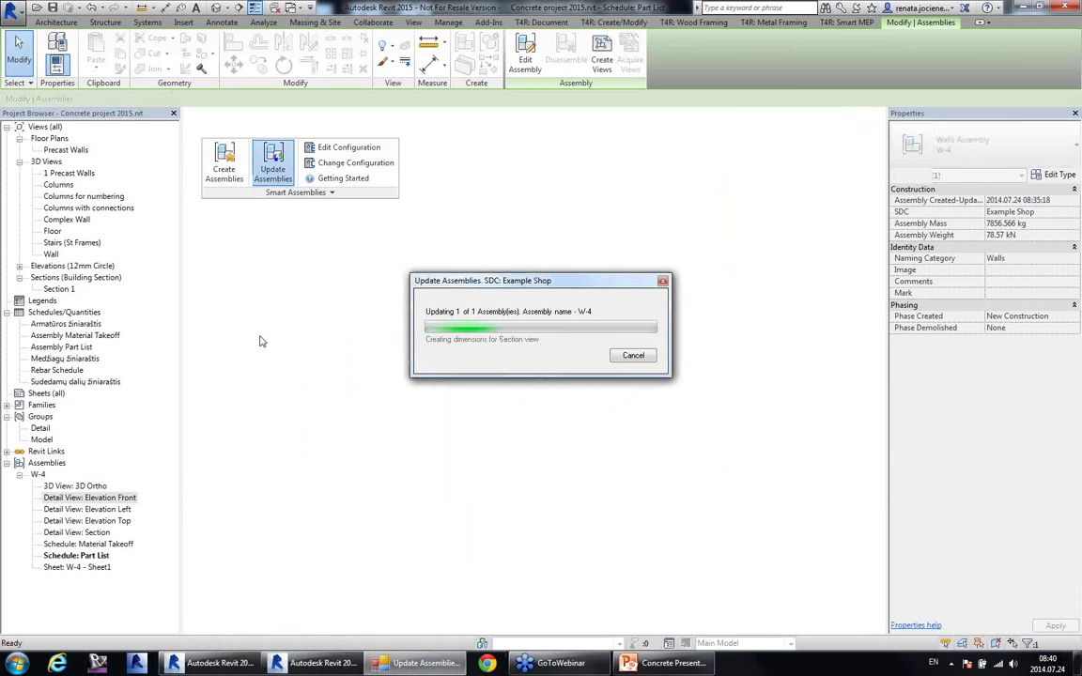
pyautogui.click(341, 270)
pyautogui.click(804, 352)
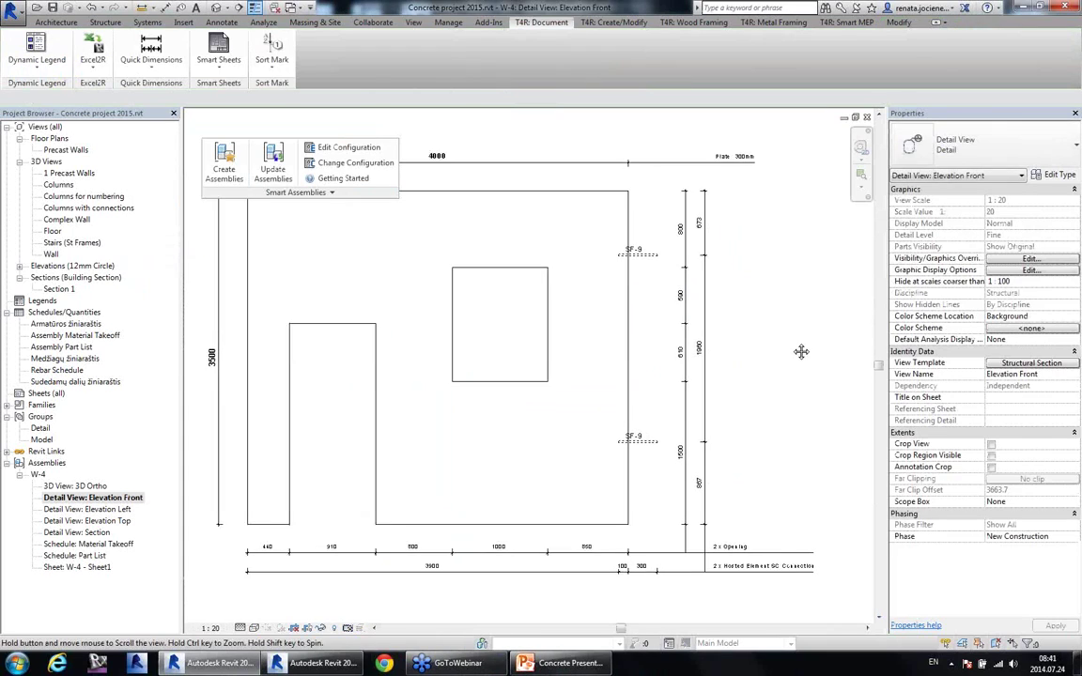
# Step: Examine the dimensions and connection notes in W-4's front elevation, and open the Elevation Left and Elevation Top views
pyautogui.moveTo(777, 330); pyautogui.dragTo(782, 346, button='middle')
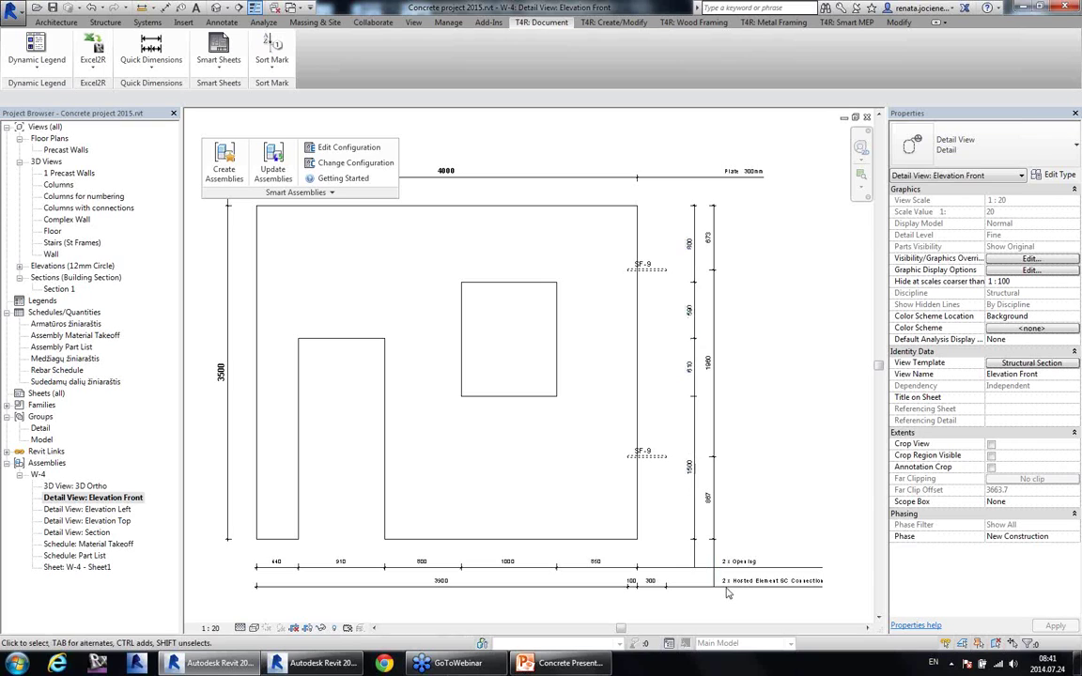
pyautogui.scroll(4, 736, 595)
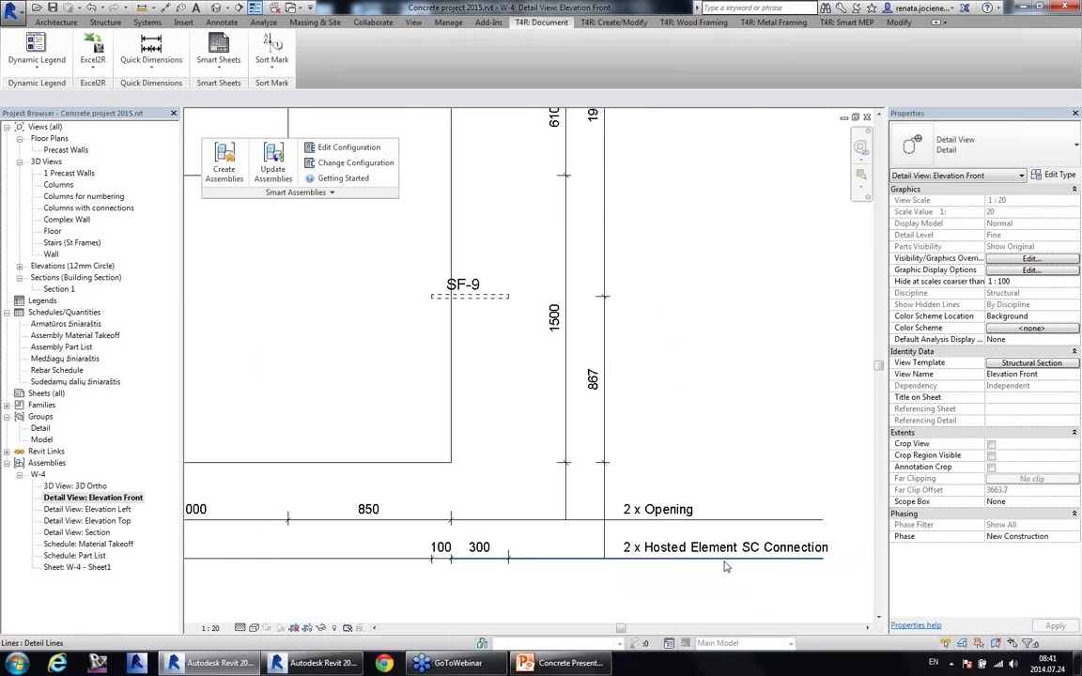
pyautogui.click(752, 554)
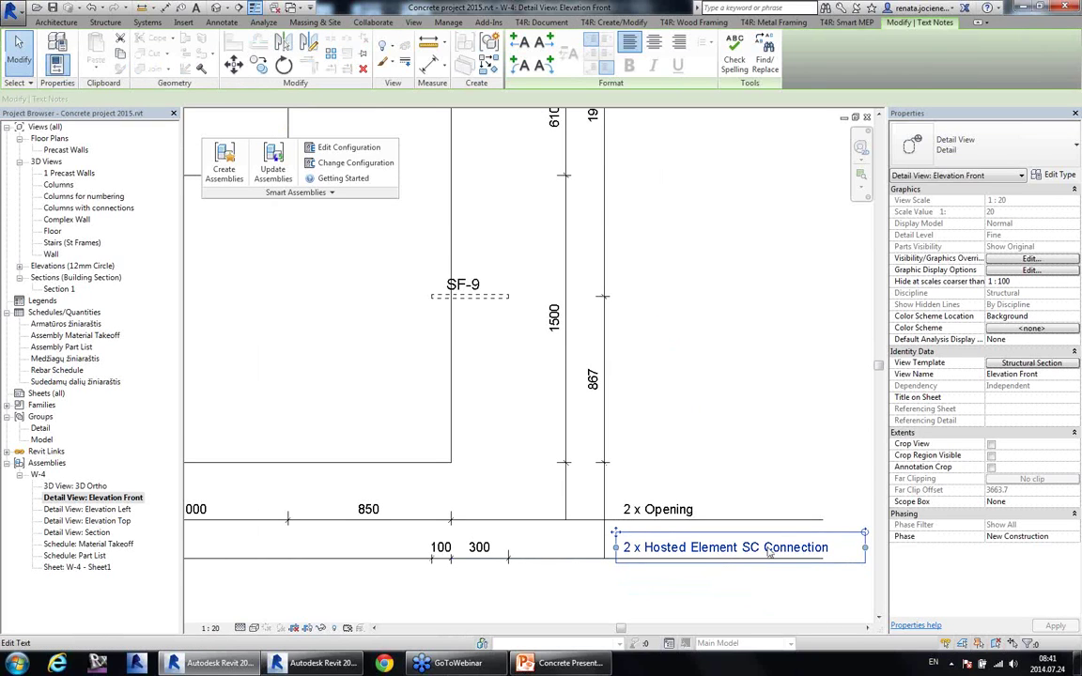
pyautogui.click(769, 589)
pyautogui.scroll(-2, 769, 590)
pyautogui.moveTo(745, 381); pyautogui.dragTo(762, 414, button='middle')
pyautogui.doubleClick(88, 509)
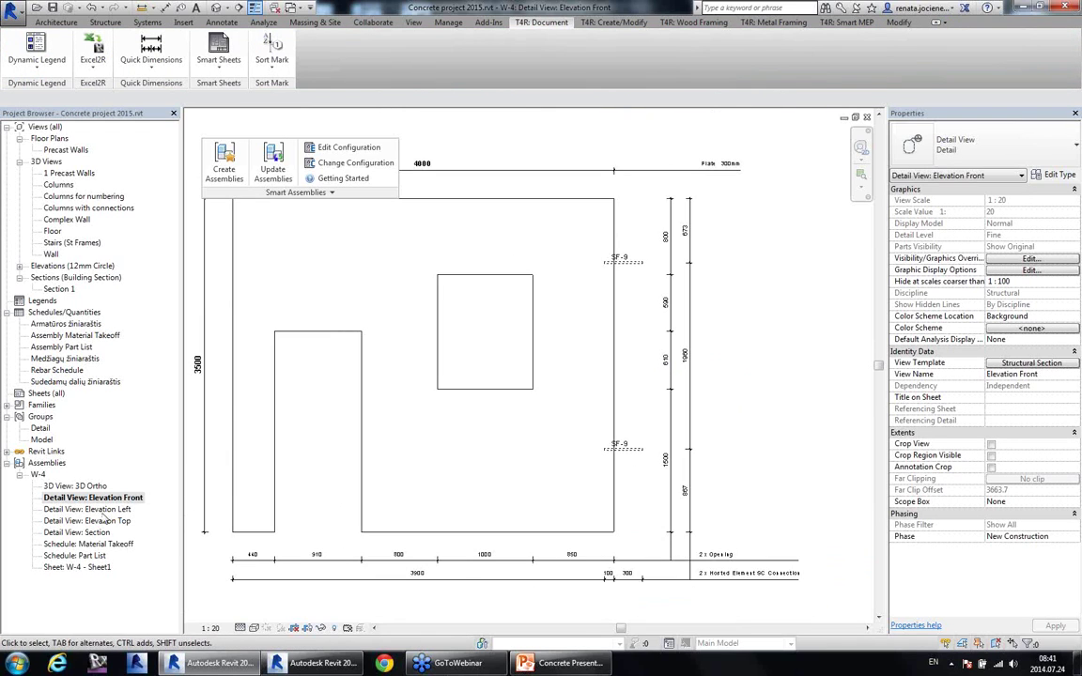
pyautogui.doubleClick(103, 520)
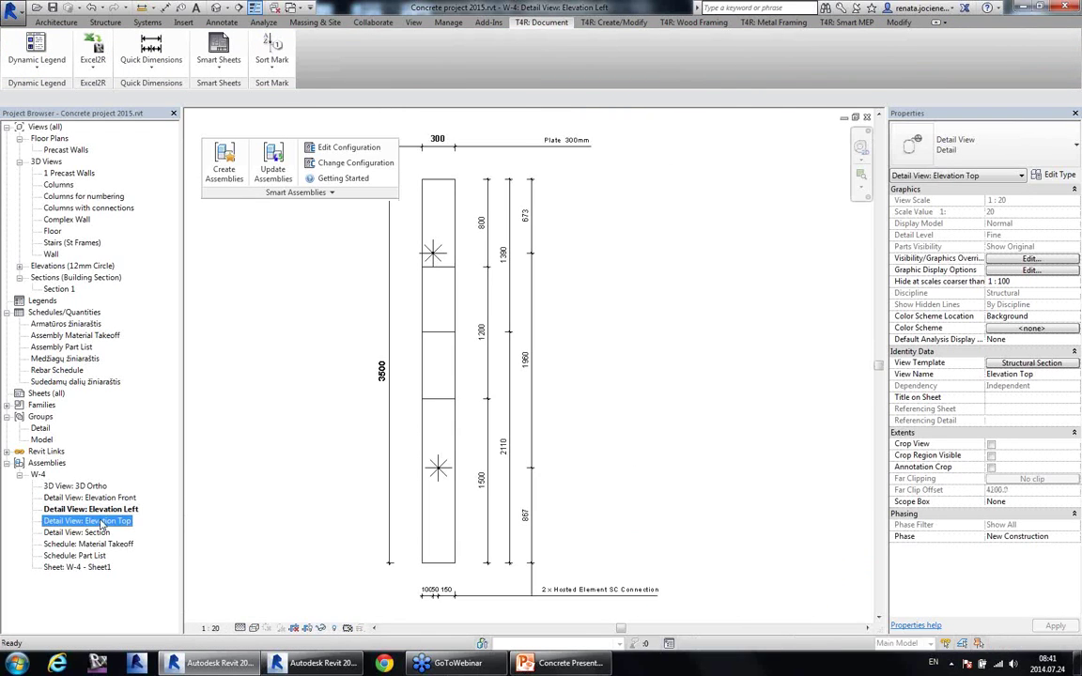
# Step: Review W-4's Section view and Material Takeoff schedule, and select the assembly in the Wall 3D view to check its properties
pyautogui.doubleClick(94, 533)
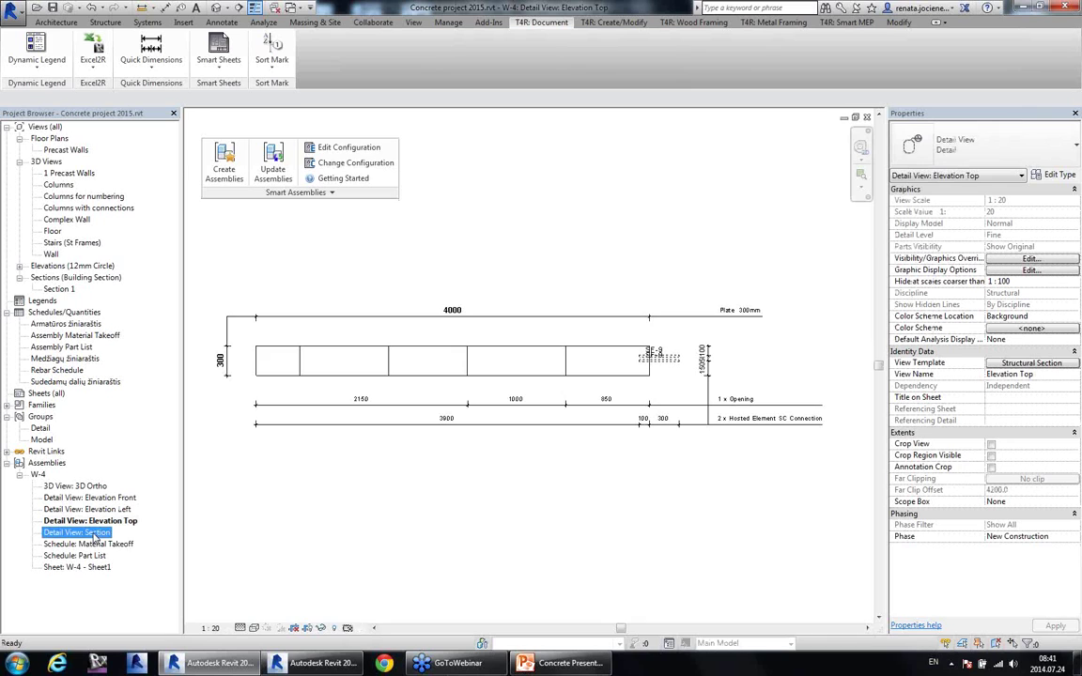
pyautogui.click(95, 545)
pyautogui.doubleClick(94, 545)
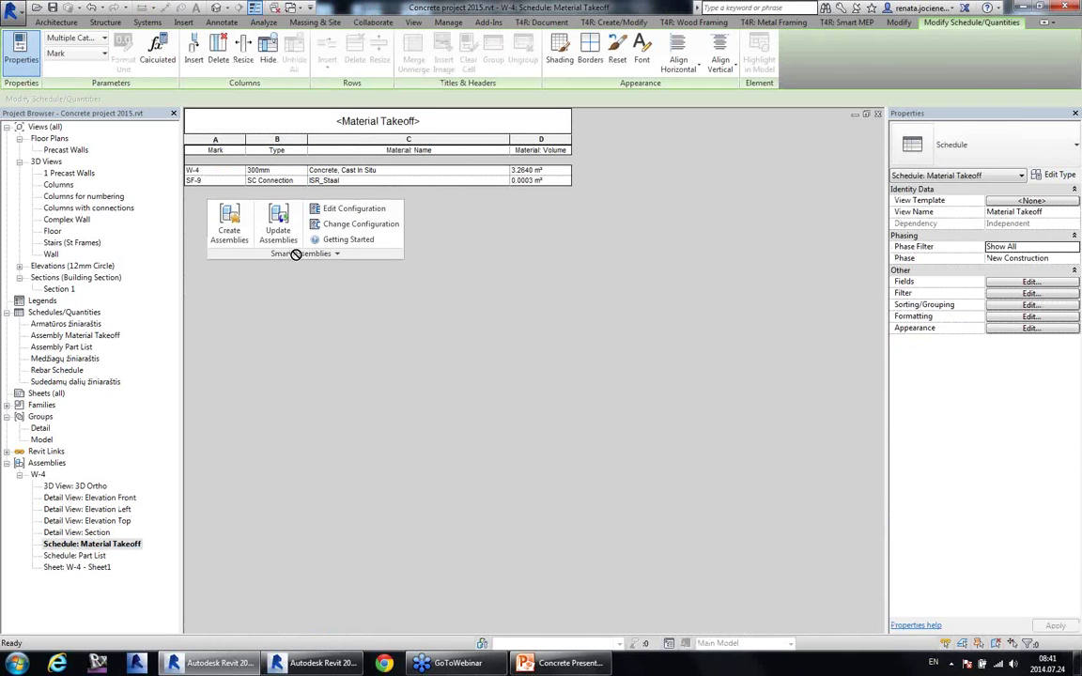
pyautogui.doubleClick(52, 254)
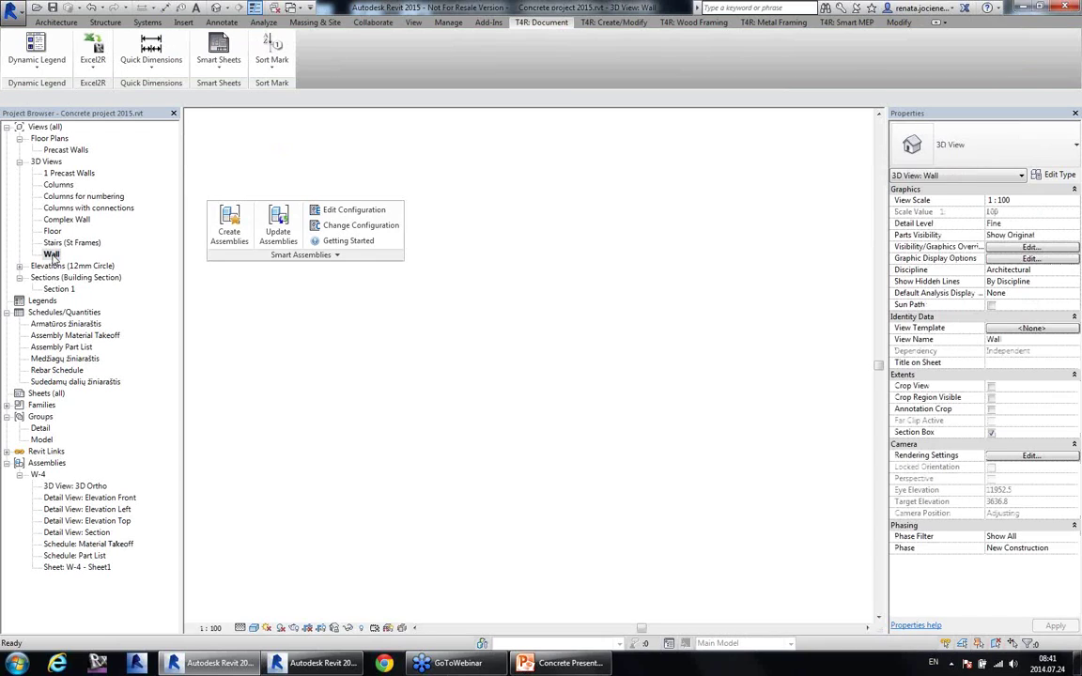
pyautogui.click(600, 322)
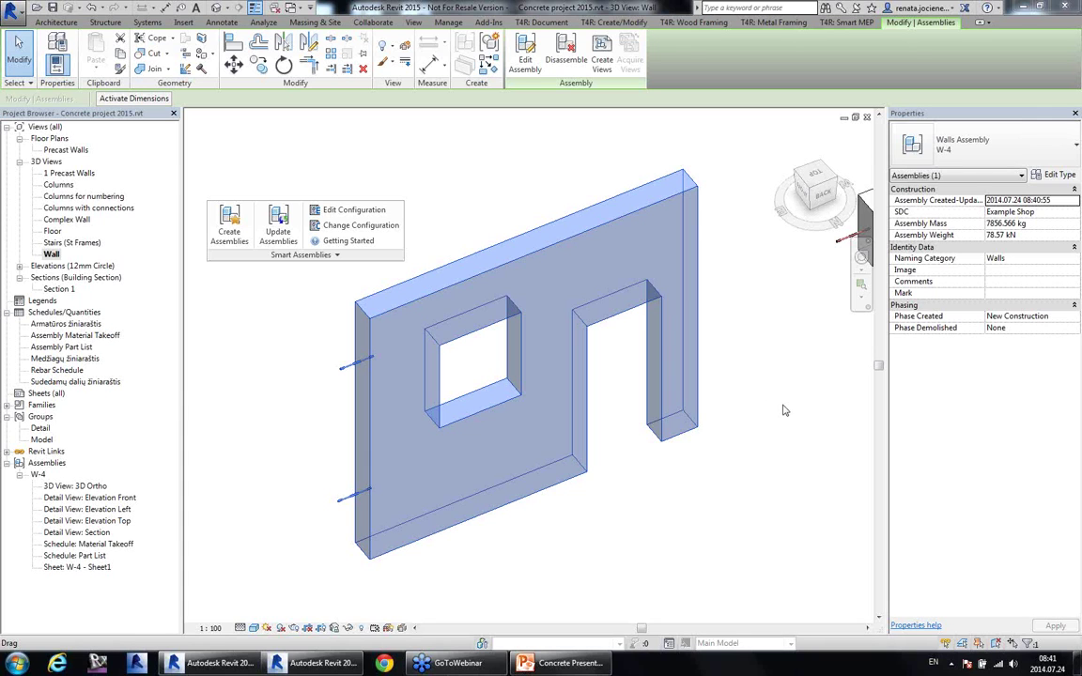
# Step: Open W-4's Sheet1 and place the Elevation Front view in the upper-left part of the sheet
pyautogui.doubleClick(92, 571)
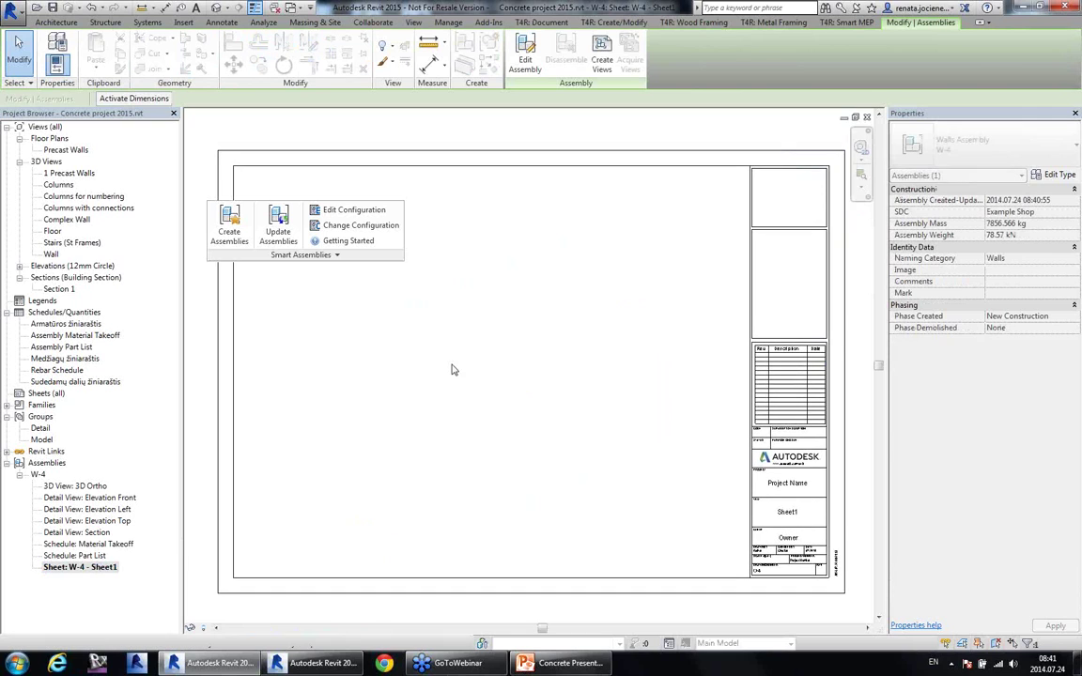
pyautogui.click(103, 498)
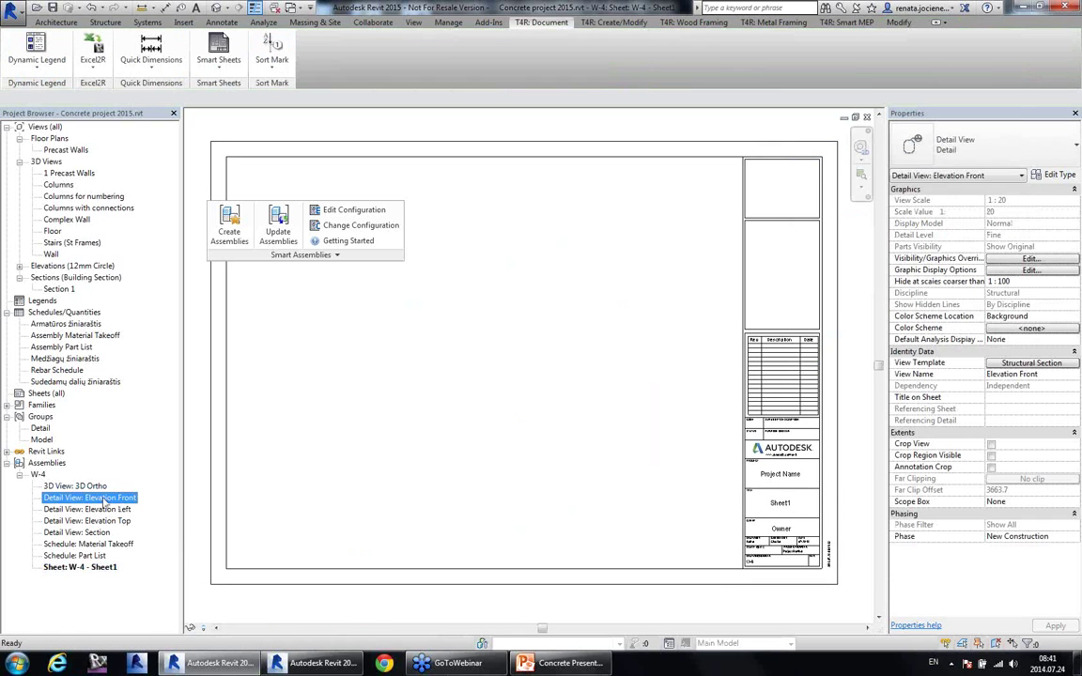
pyautogui.moveTo(373, 287); pyautogui.dragTo(374, 301)
pyautogui.moveTo(380, 302); pyautogui.dragTo(399, 334, button='middle')
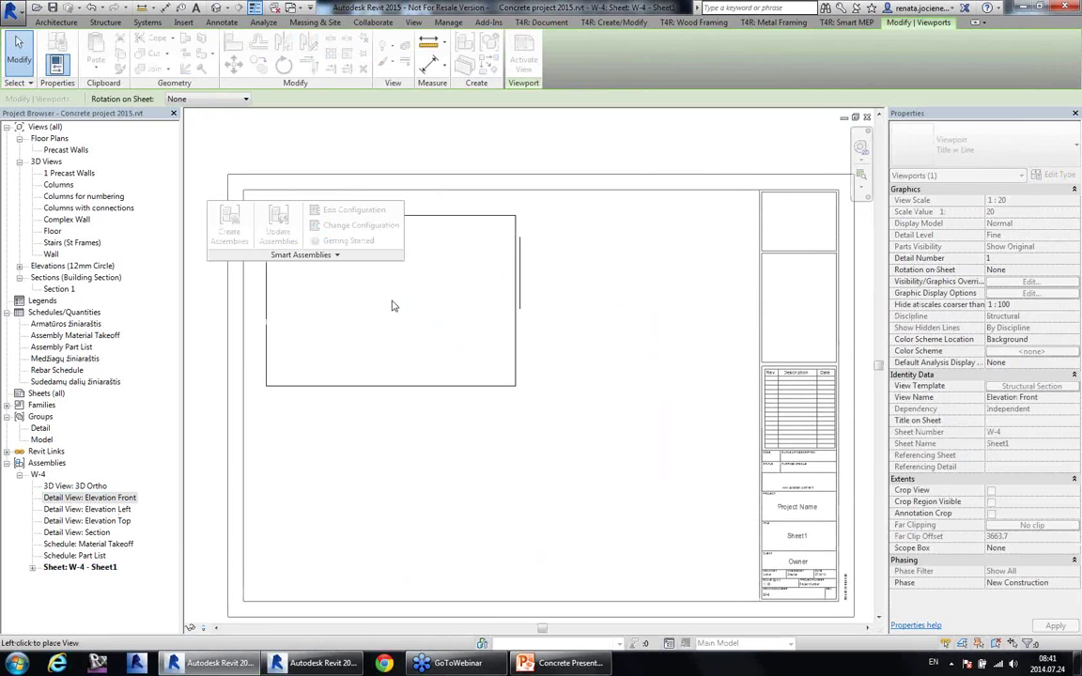
pyautogui.click(382, 302)
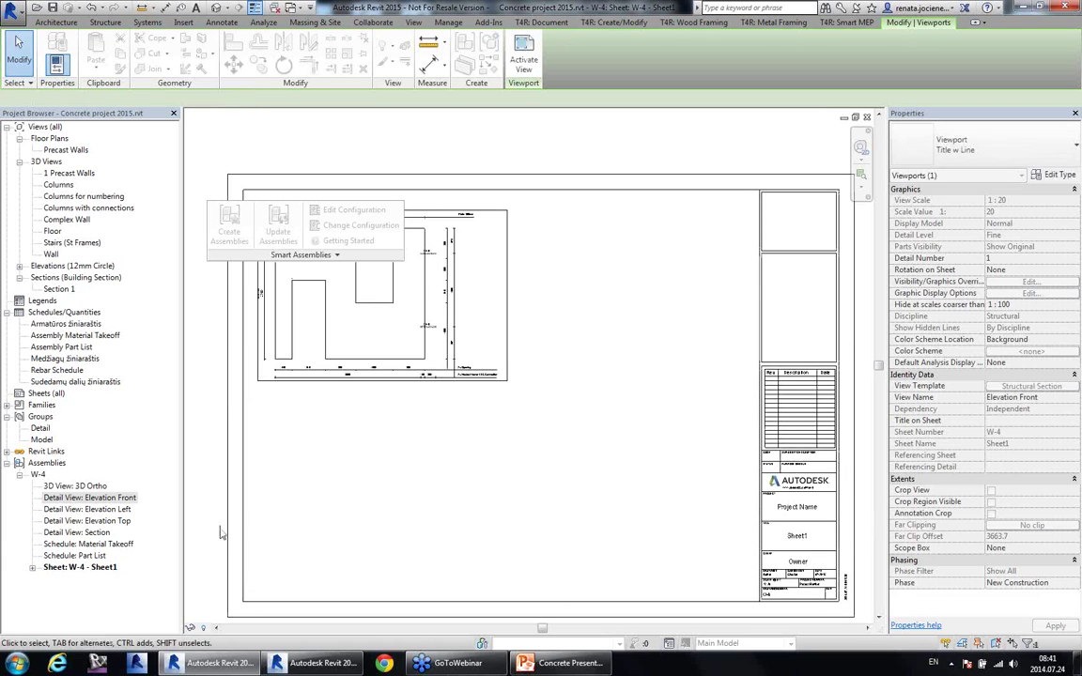
# Step: Place the Elevation Left view to the right of the front elevation and the Elevation Top view below it
pyautogui.click(115, 510)
pyautogui.moveTo(590, 332); pyautogui.dragTo(599, 301)
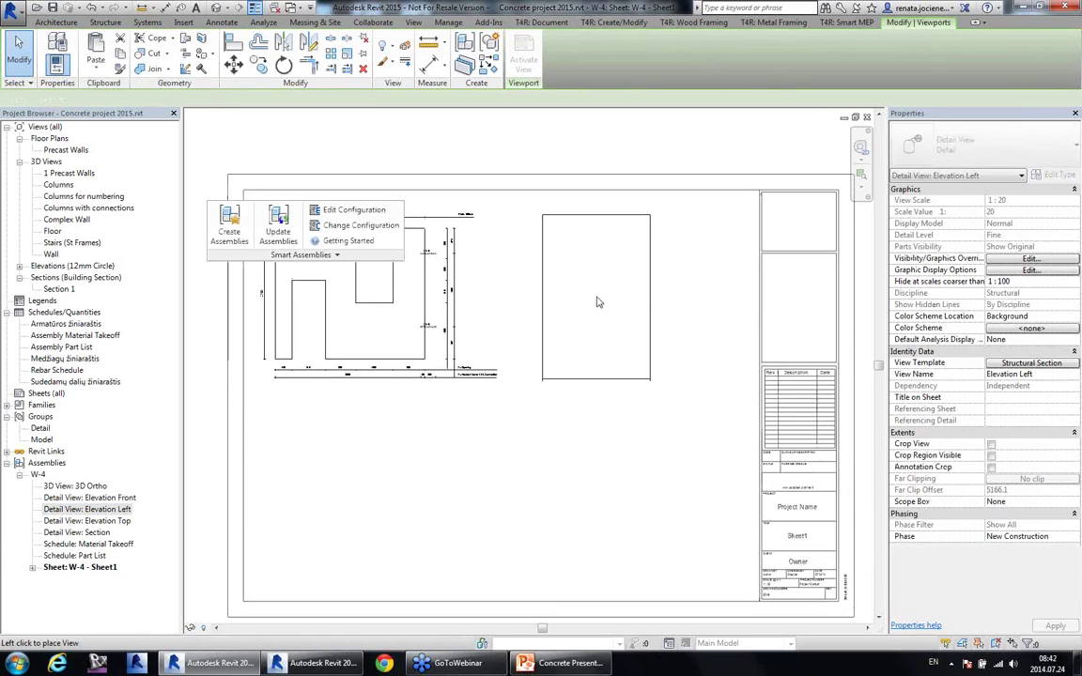
pyautogui.click(600, 301)
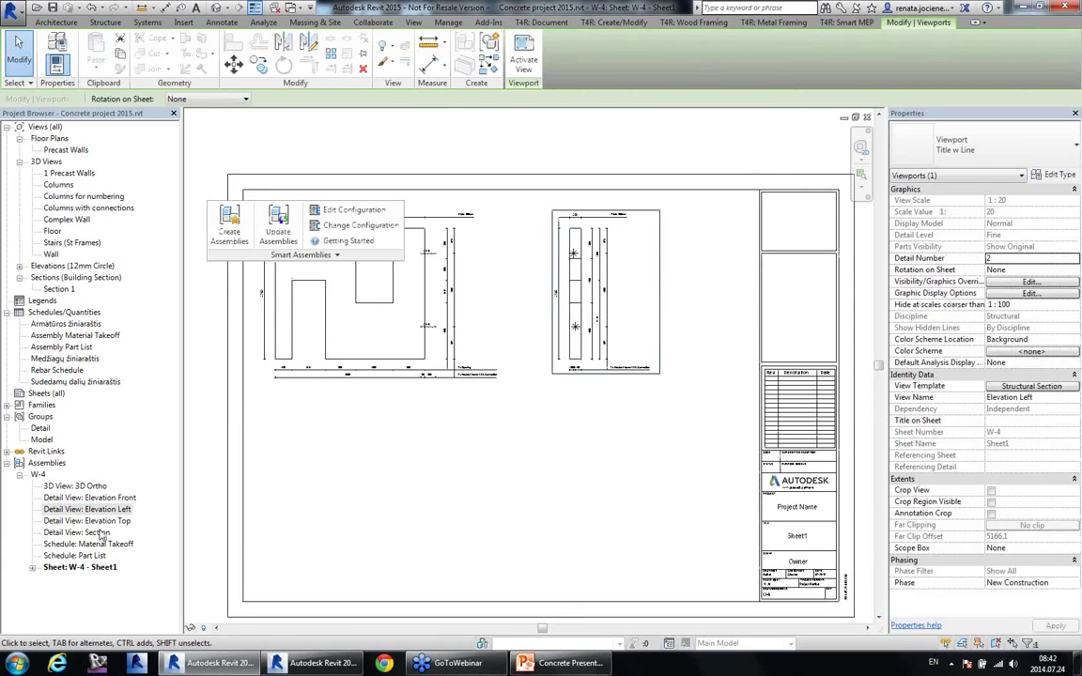
pyautogui.click(88, 520)
pyautogui.moveTo(88, 521); pyautogui.dragTo(355, 488)
pyautogui.click(380, 480)
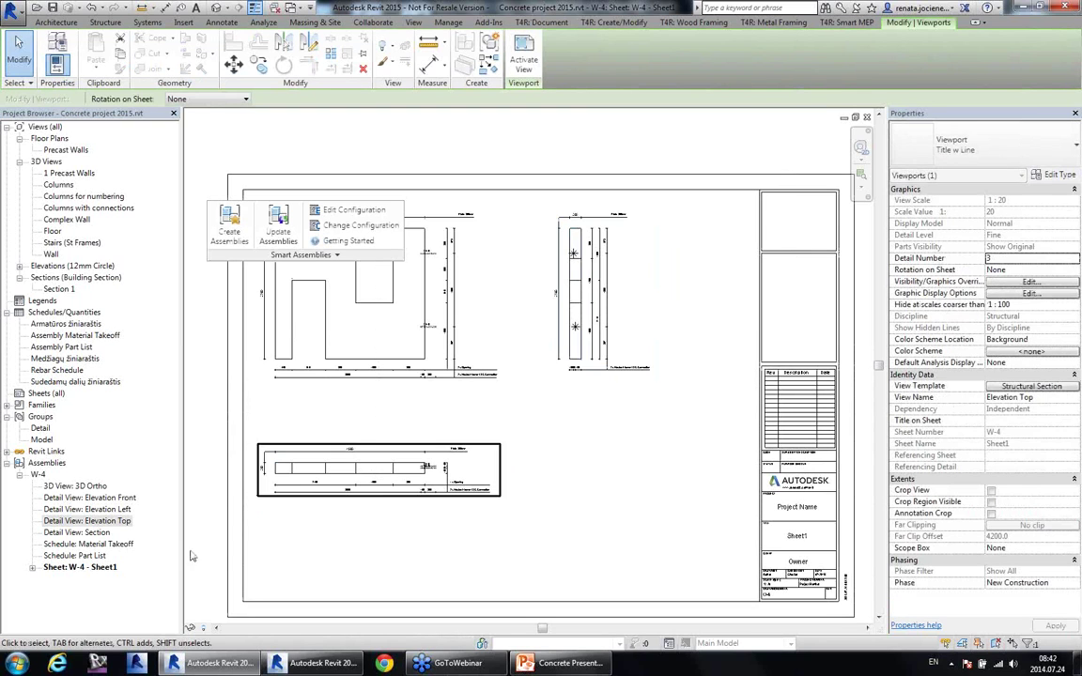
# Step: Place W-4's Material Takeoff schedule below the left elevation and the Part List schedule beneath it
pyautogui.click(98, 544)
pyautogui.moveTo(98, 544); pyautogui.dragTo(564, 423)
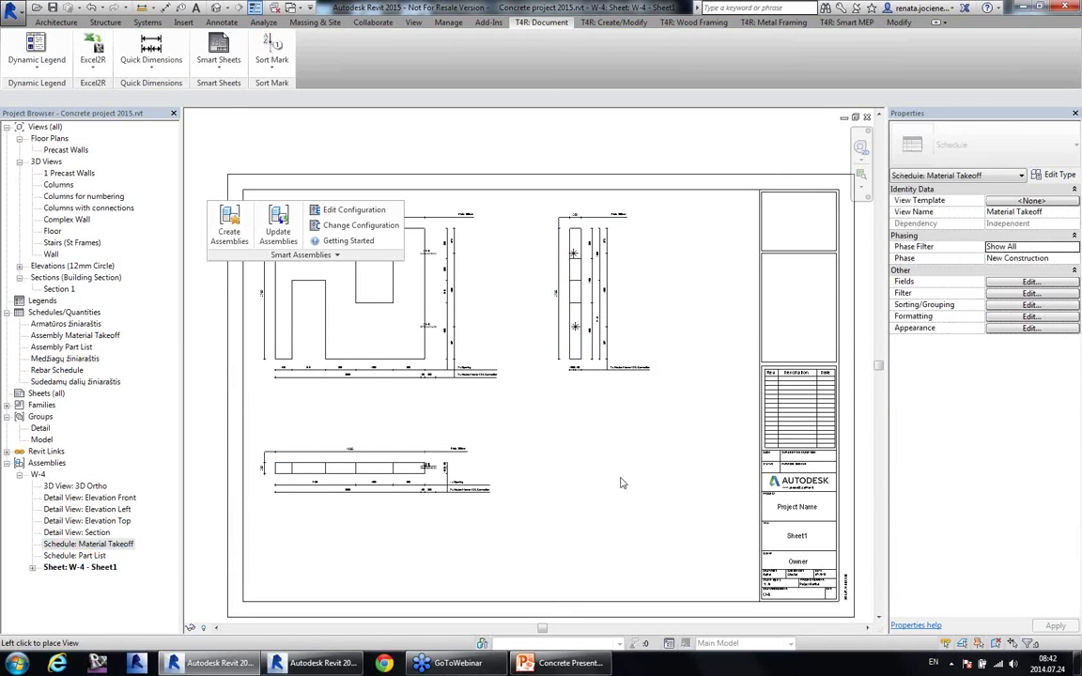
pyautogui.click(620, 465)
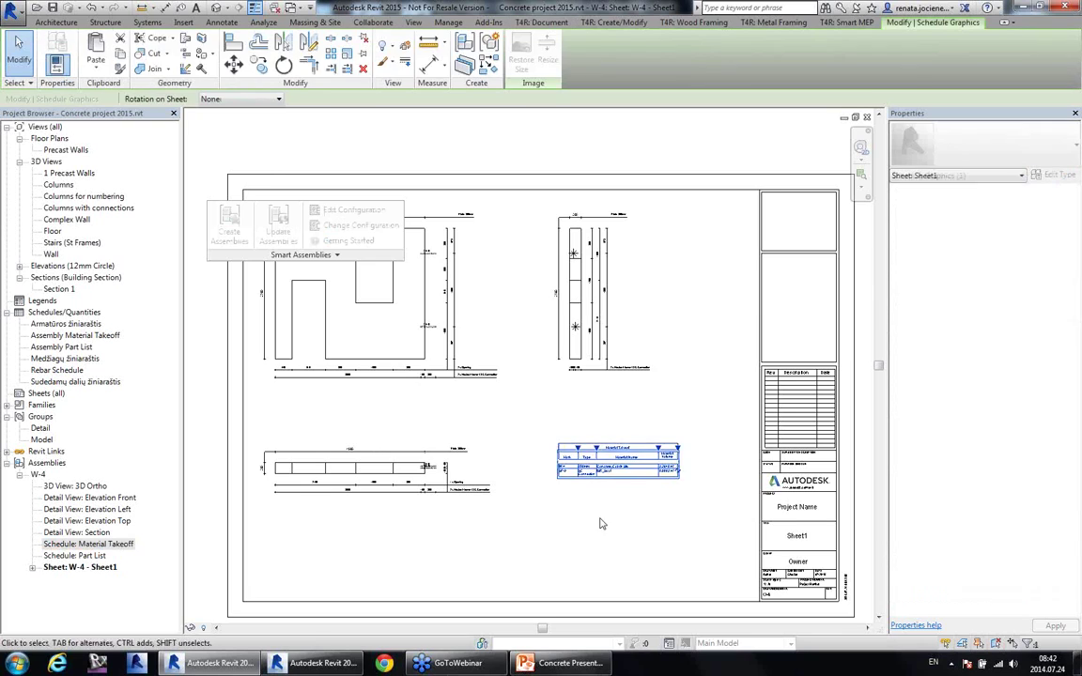
pyautogui.click(93, 557)
pyautogui.moveTo(94, 557); pyautogui.dragTo(622, 483)
pyautogui.click(623, 485)
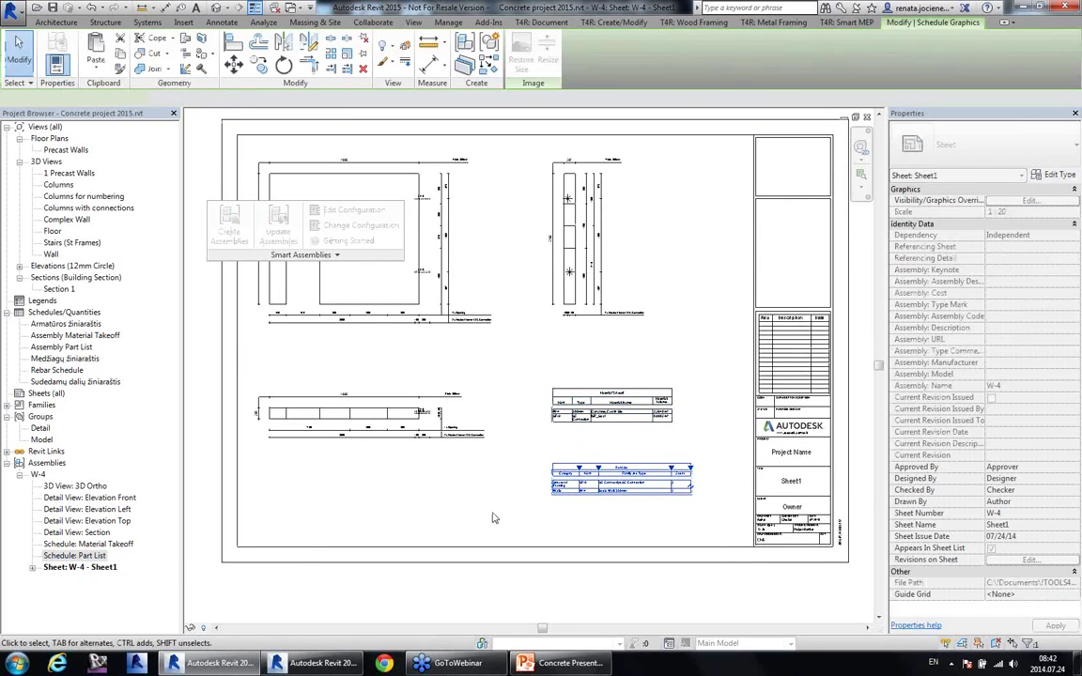
pyautogui.click(495, 518)
pyautogui.moveTo(475, 473); pyautogui.dragTo(477, 482, button='middle')
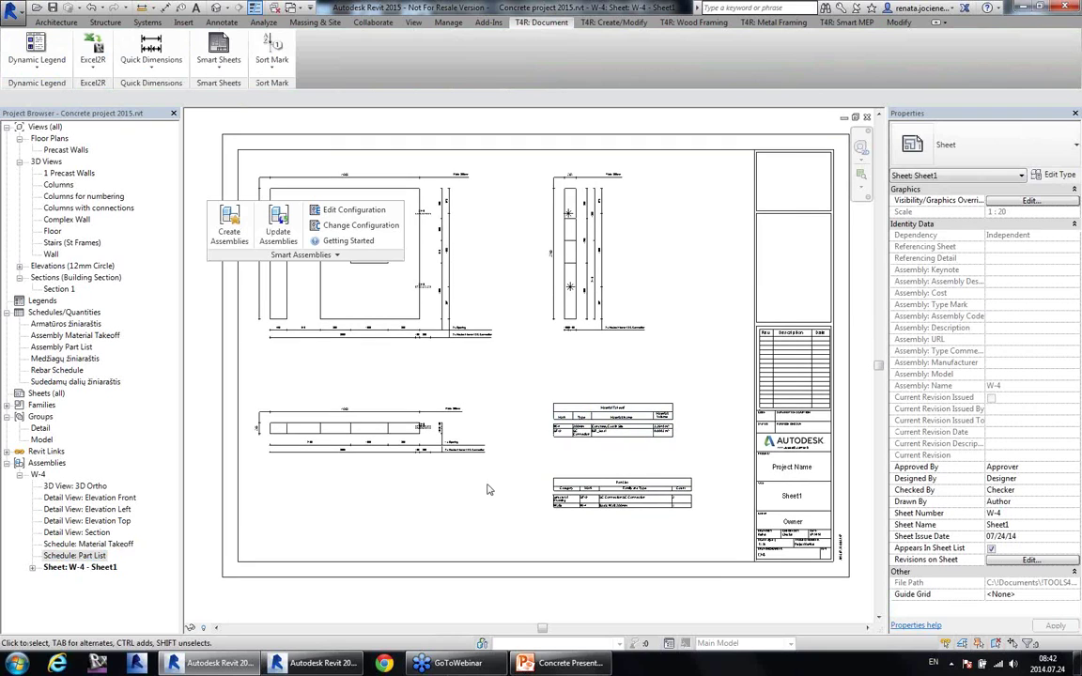
# Step: Set Sheet1's sheet template to W-4 - Sheet1 in the Example Shop configuration, and save it with the current time and close
pyautogui.click(303, 254)
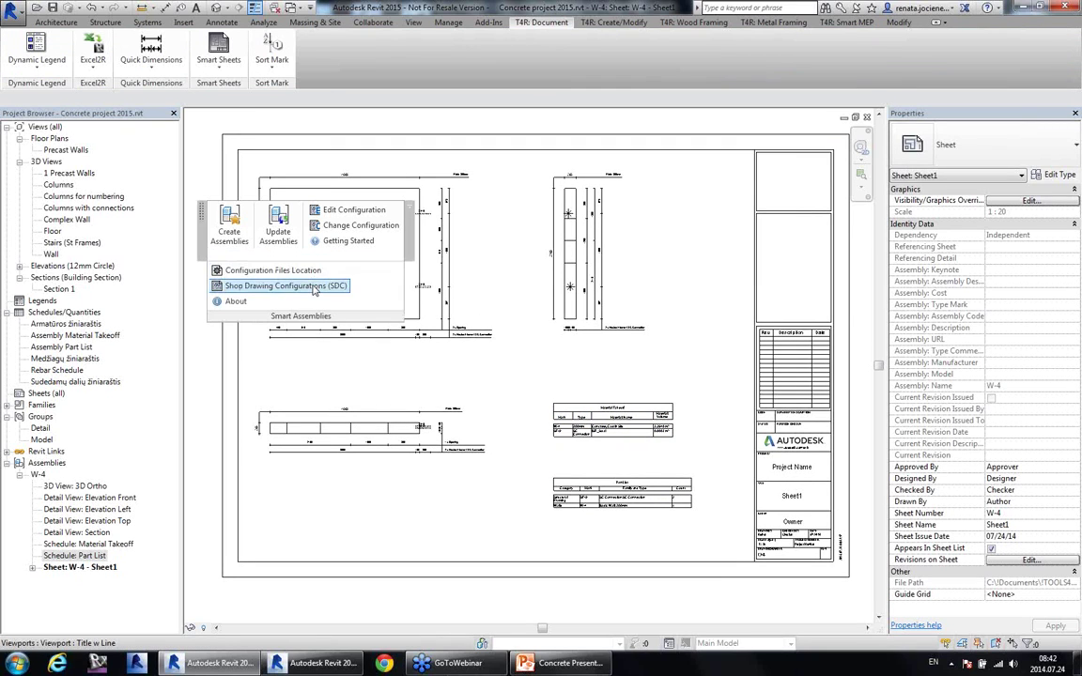
pyautogui.click(314, 289)
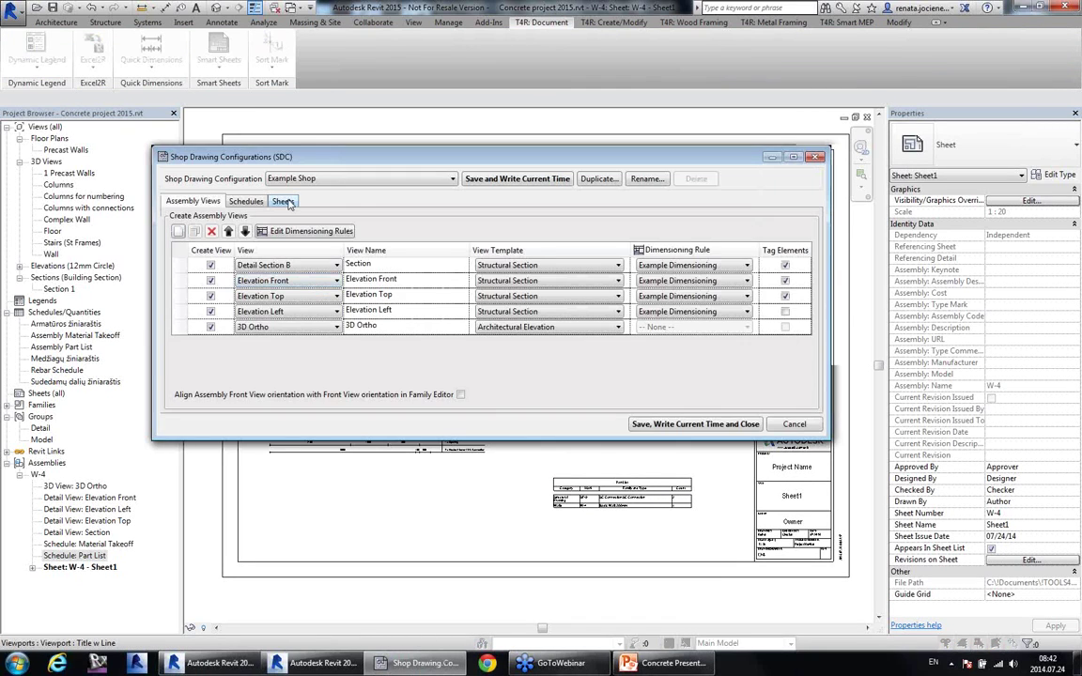
pyautogui.click(282, 201)
pyautogui.click(569, 264)
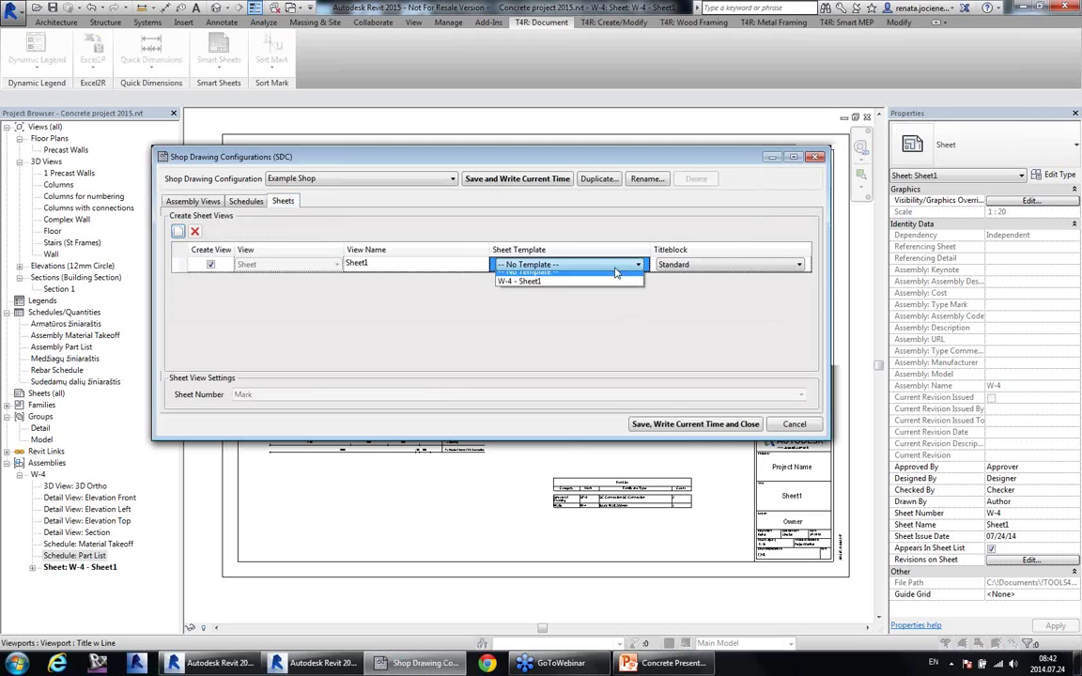
pyautogui.click(581, 290)
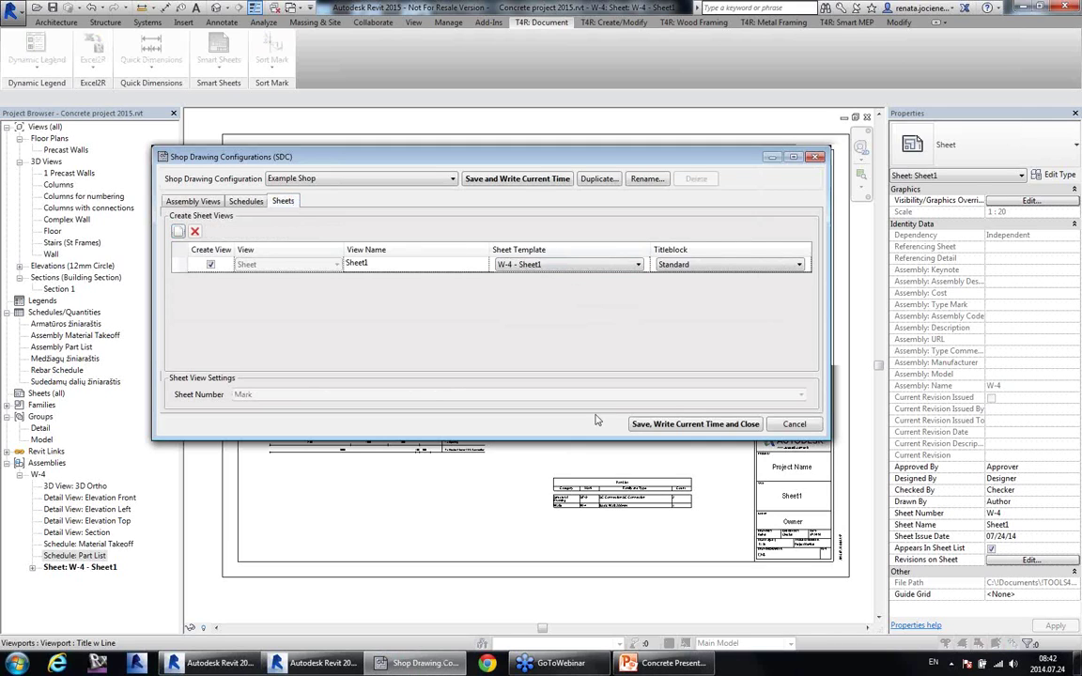
pyautogui.click(694, 425)
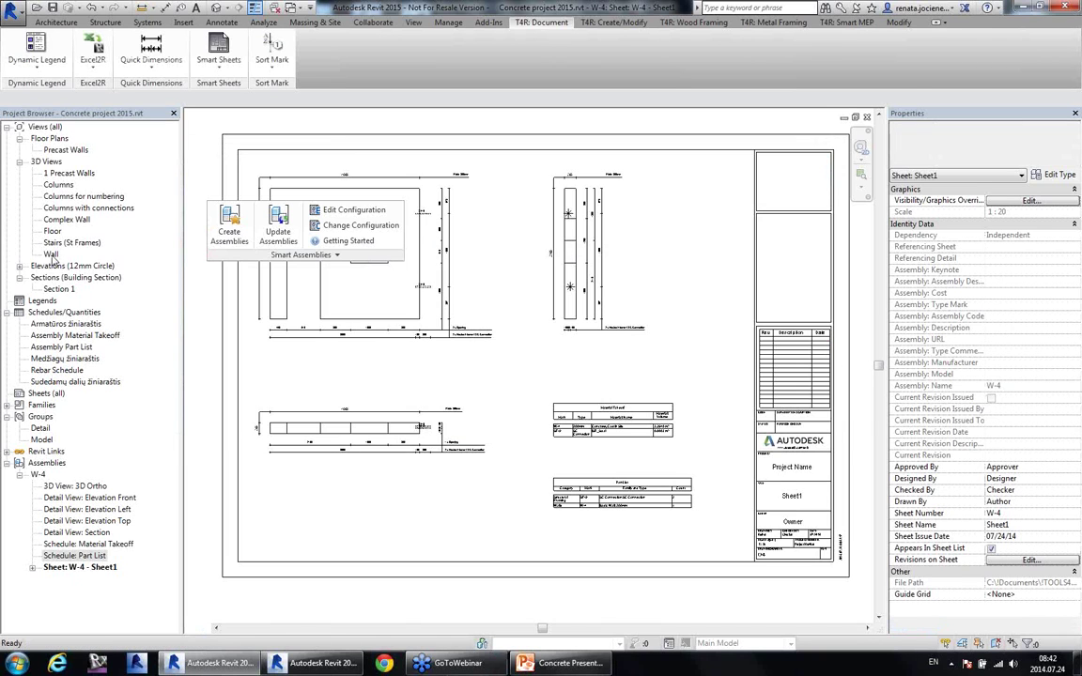
# Step: In the Wall 3D view, create an assembly from wall W-3 using the Example Shop configuration
pyautogui.moveTo(736, 362); pyautogui.dragTo(304, 487, button='middle')
pyautogui.moveTo(652, 461); pyautogui.dragTo(632, 495, button='middle')
pyautogui.click(626, 380)
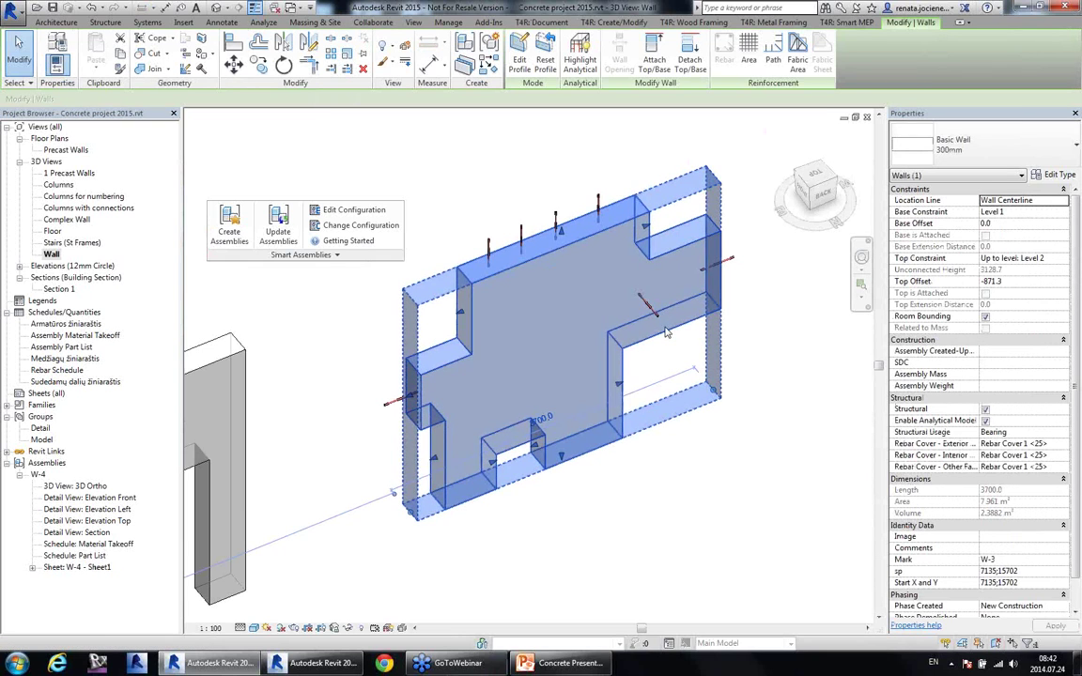
pyautogui.click(236, 231)
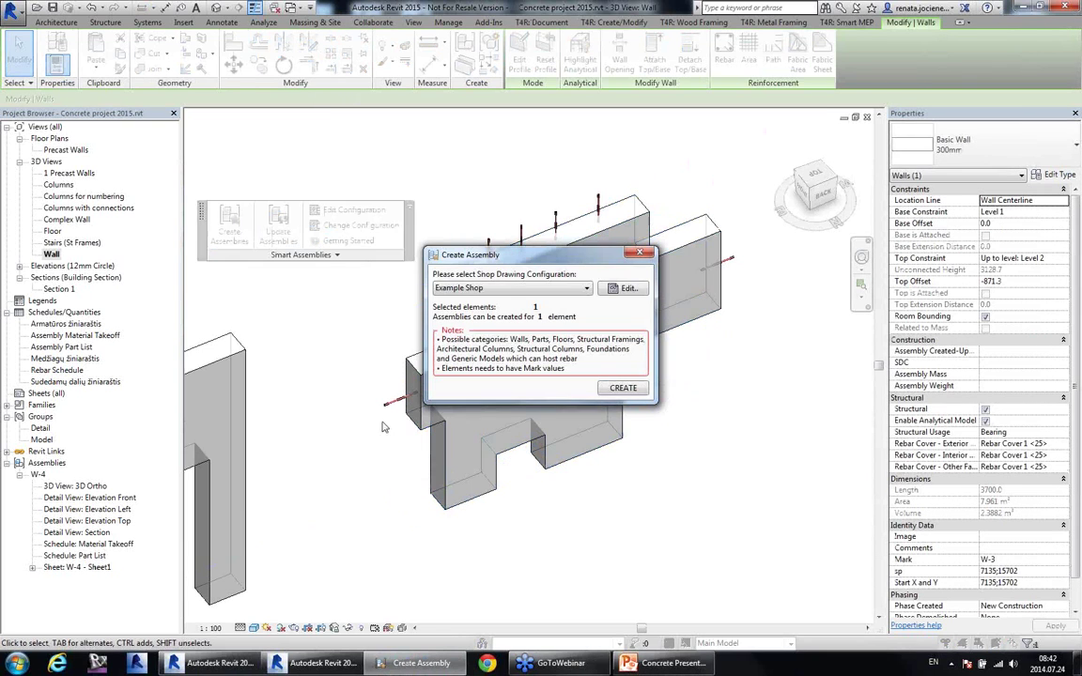
pyautogui.click(623, 388)
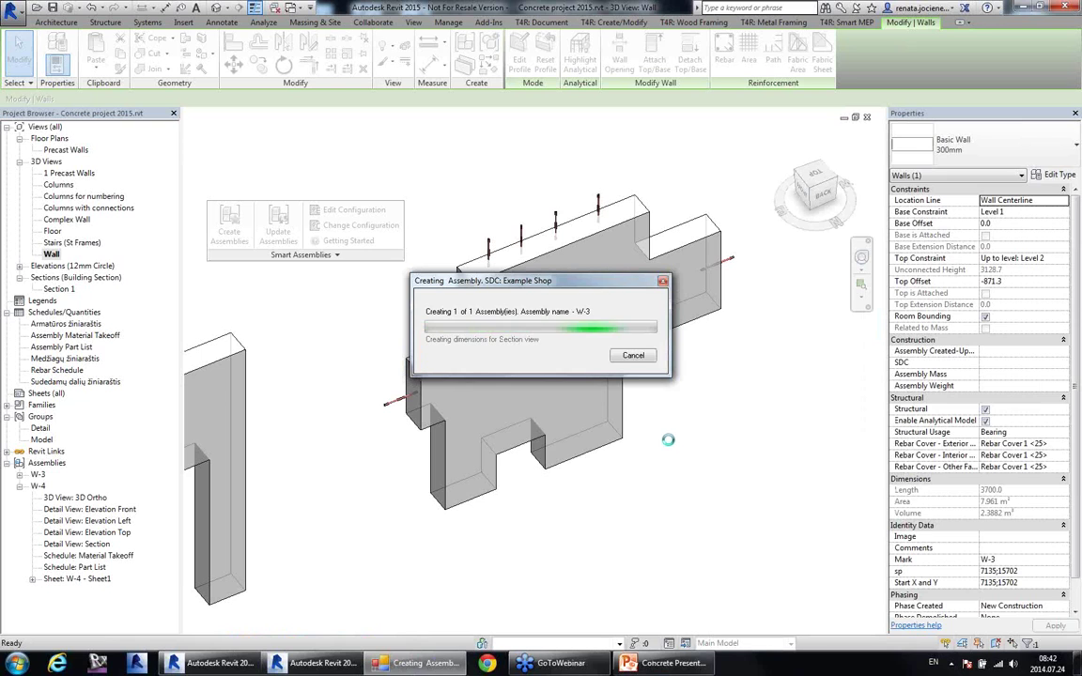
pyautogui.click(343, 268)
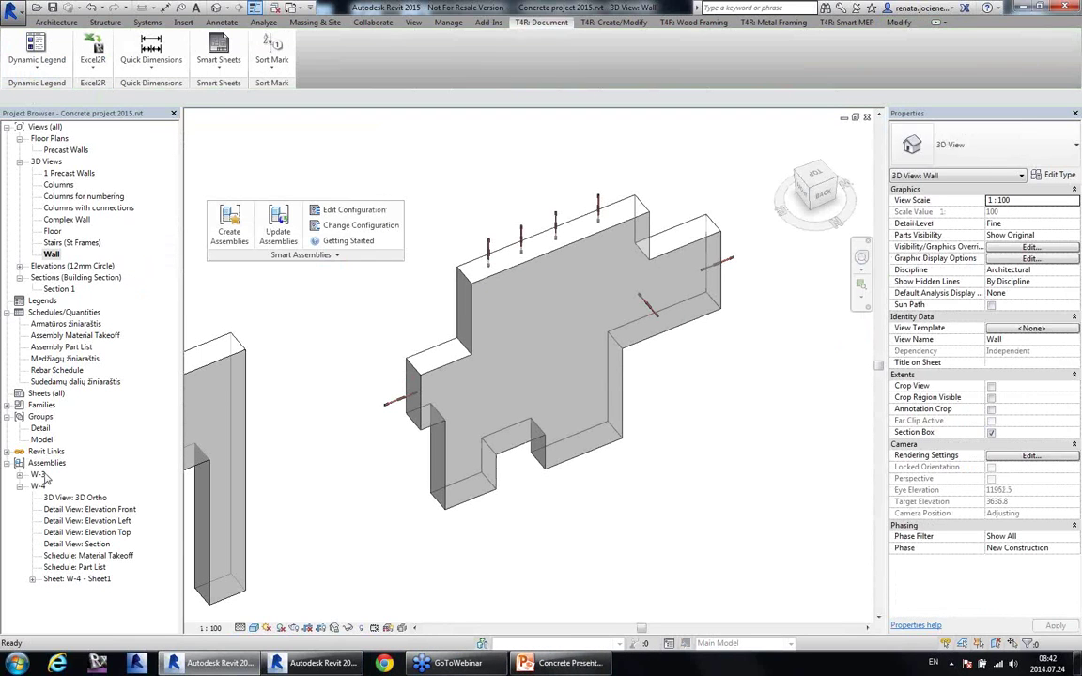
# Step: Open the W-3 - Sheet1 sheet and move the floating Smart Assemblies panel off the front elevation
pyautogui.doubleClick(42, 477)
pyautogui.doubleClick(79, 567)
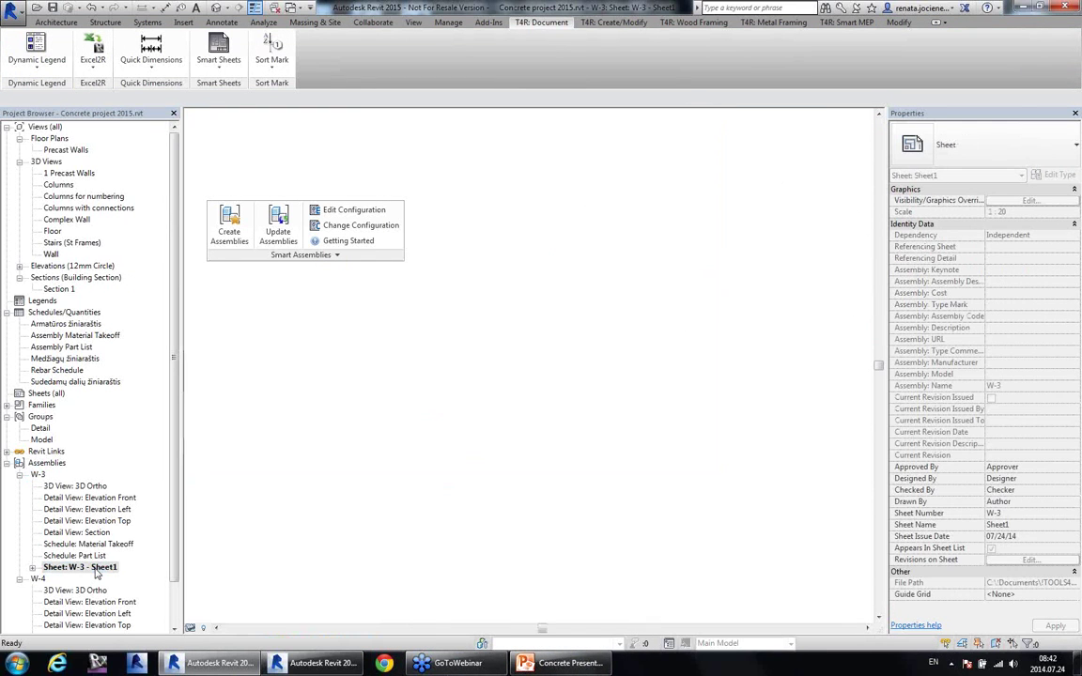
pyautogui.moveTo(393, 272); pyautogui.dragTo(445, 315, button='middle')
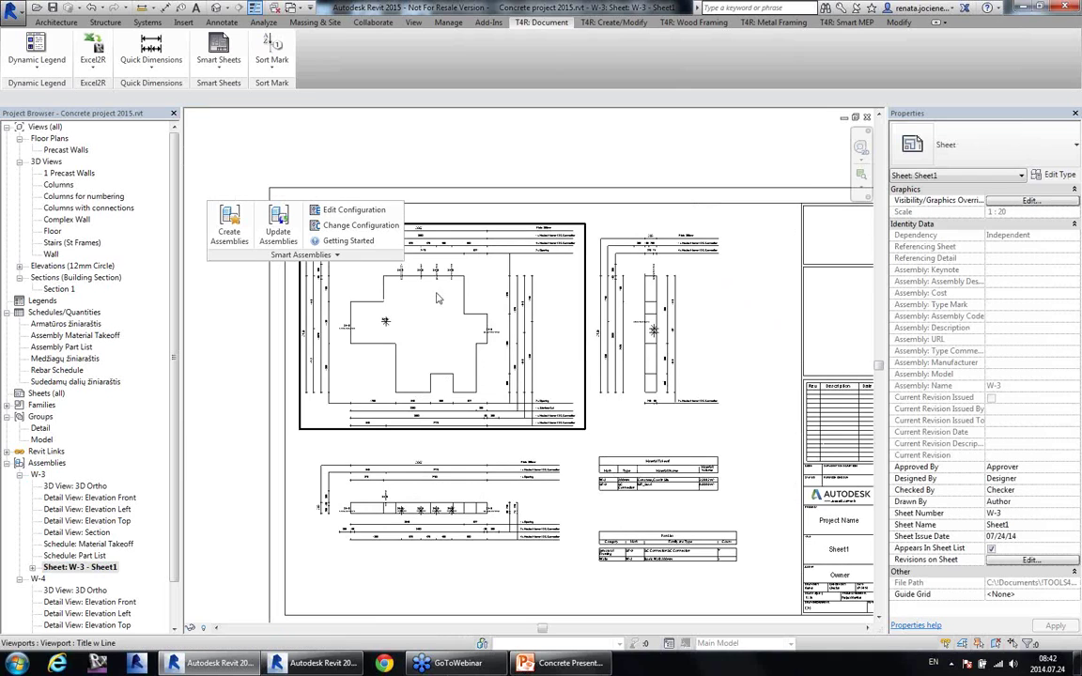
pyautogui.moveTo(323, 255); pyautogui.dragTo(319, 180)
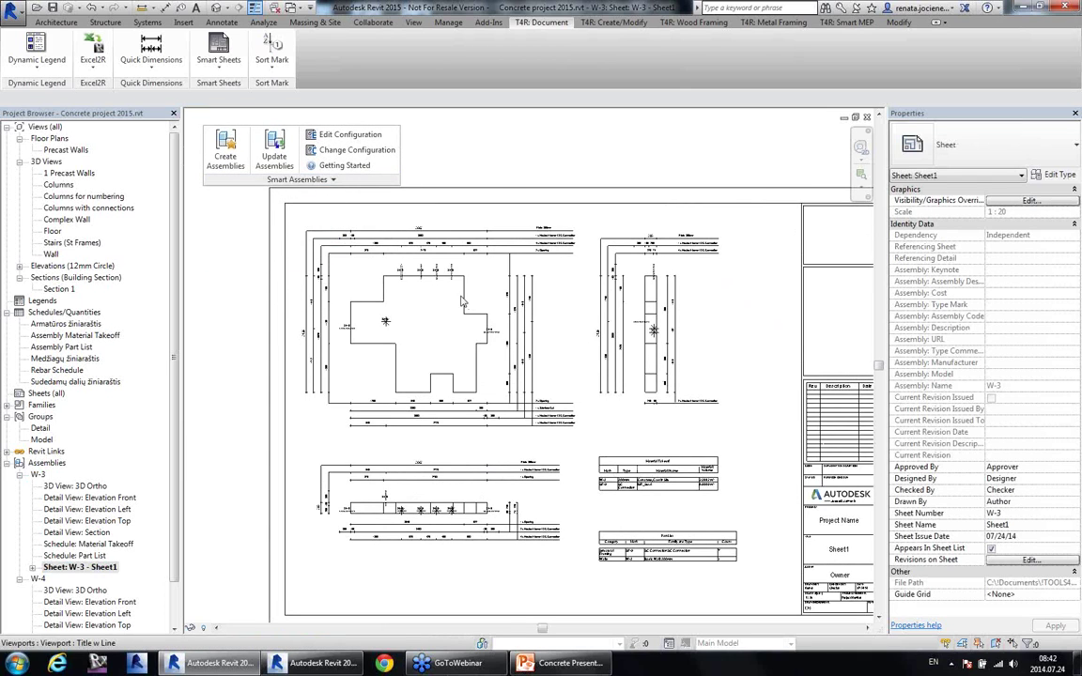
# Step: Examine the front and left elevation dimensions, connection tags, Material Takeoff and Part List on the W-3 sheet
pyautogui.scroll(3, 427, 324)
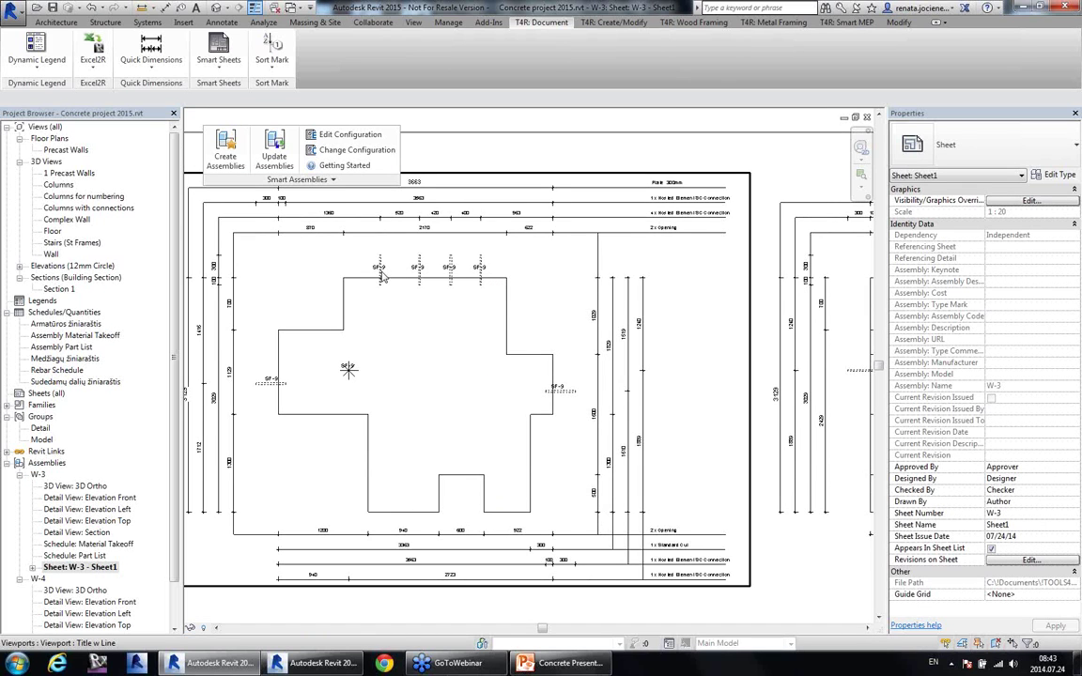
pyautogui.scroll(3, 797, 174)
pyautogui.scroll(-1, 604, 175)
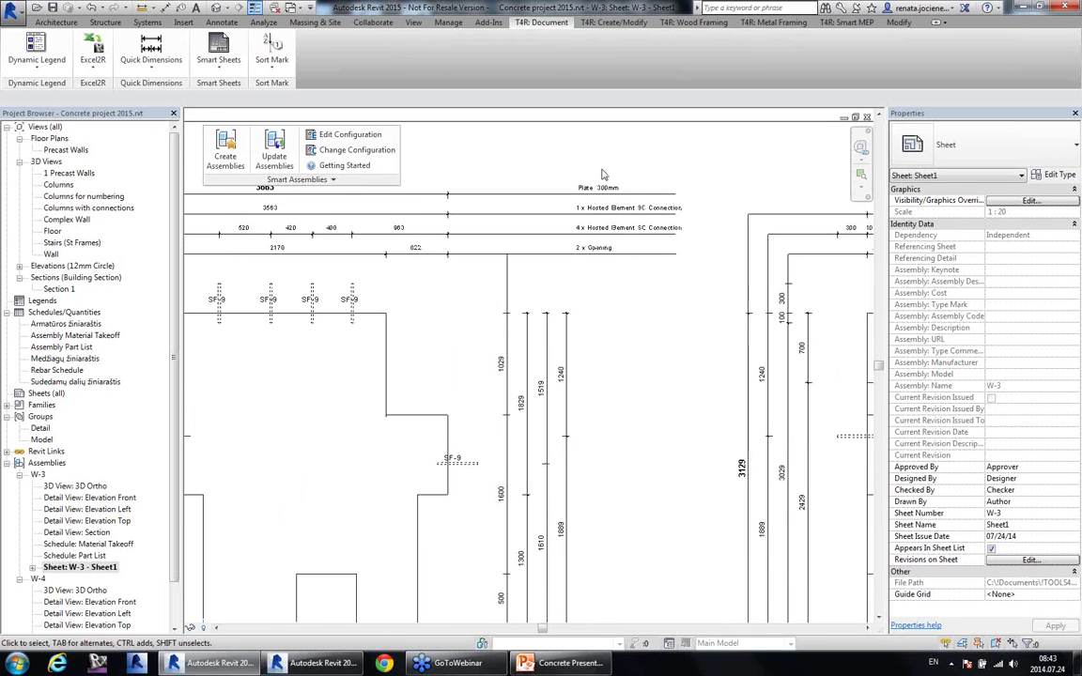
pyautogui.scroll(-3, 507, 282)
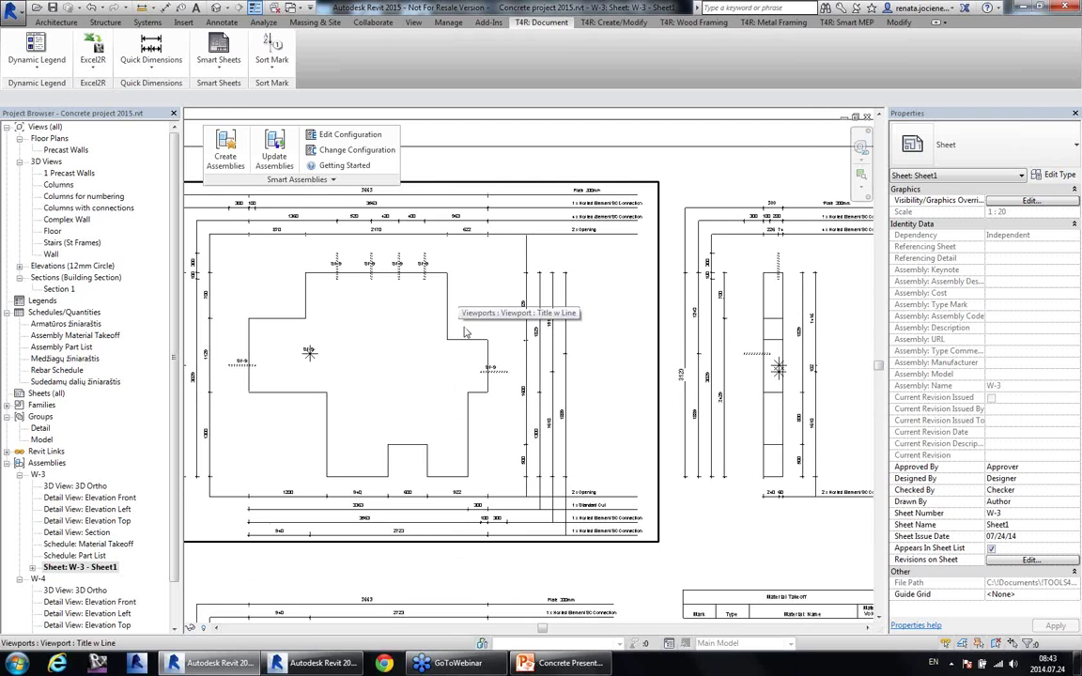
pyautogui.moveTo(606, 519); pyautogui.dragTo(515, 463, button='middle')
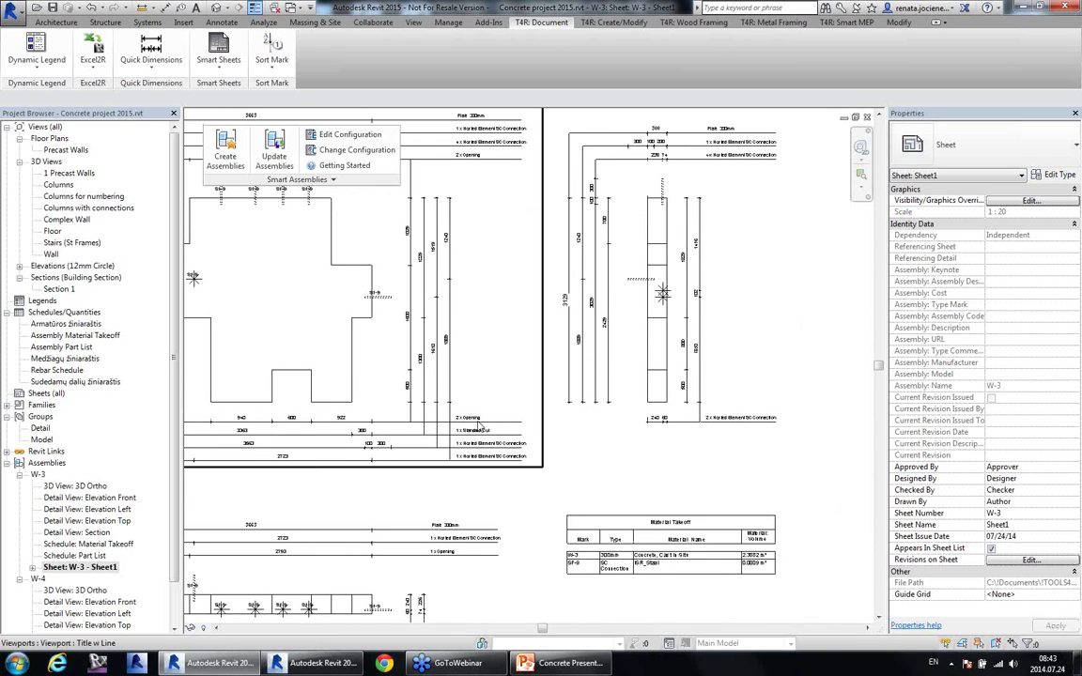
pyautogui.moveTo(604, 370); pyautogui.dragTo(610, 249, button='middle')
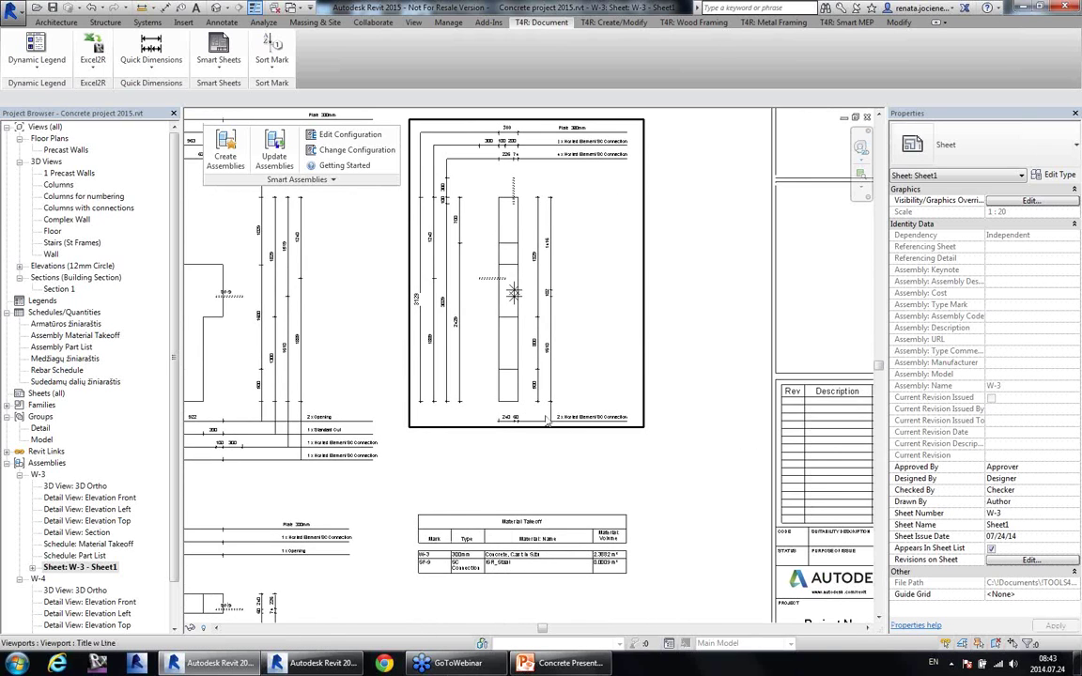
pyautogui.moveTo(646, 357); pyautogui.dragTo(540, 261, button='middle')
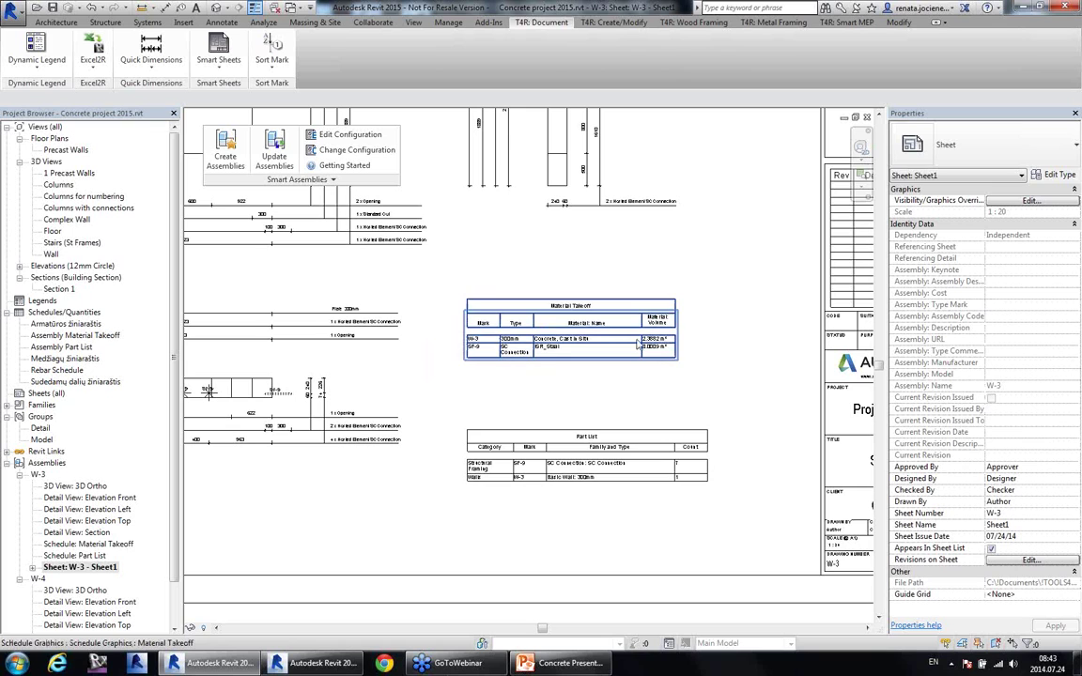
pyautogui.scroll(-3, 559, 512)
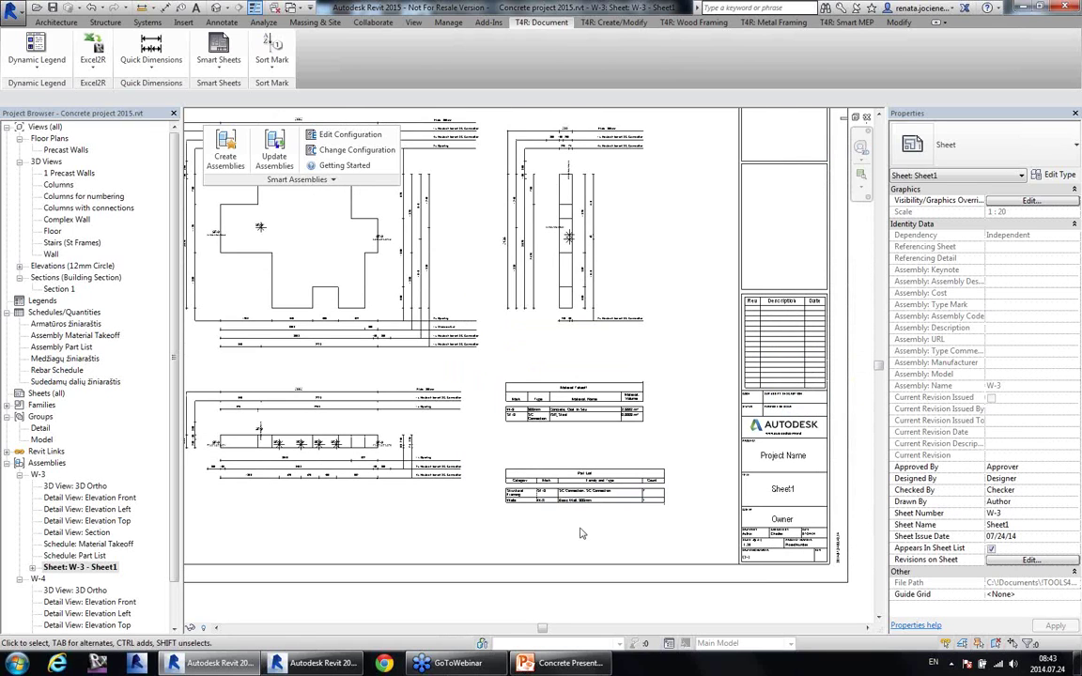
pyautogui.moveTo(493, 315); pyautogui.dragTo(551, 352, button='middle')
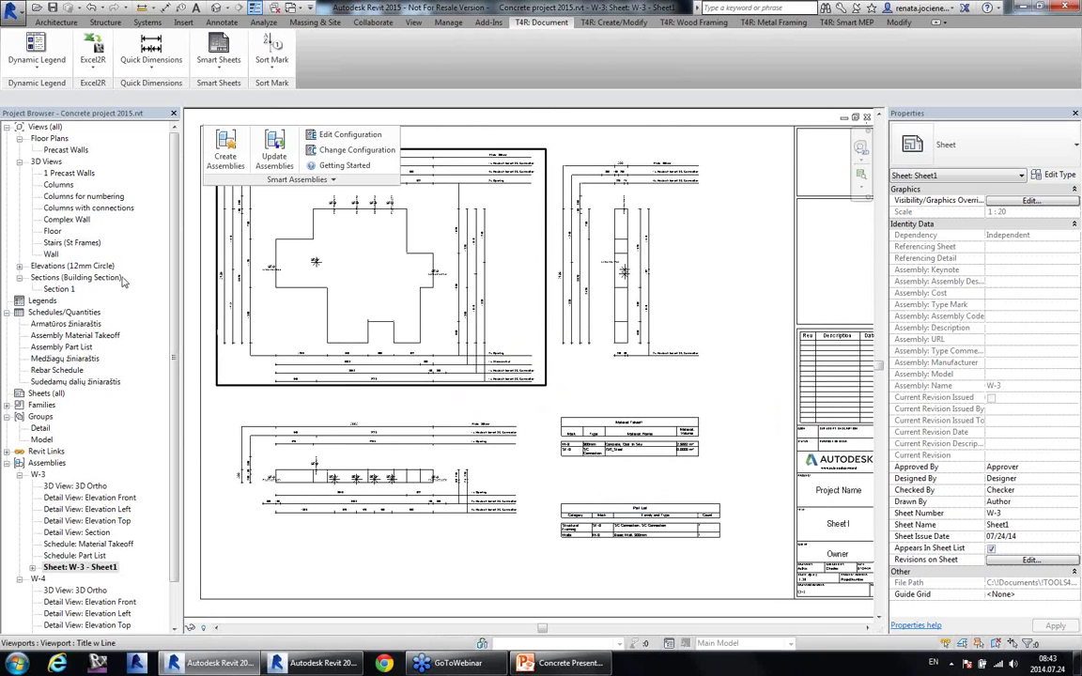
# Step: Open the Complex Wall 3D view and examine the wall's openings, edge cuts and embedded connections
pyautogui.doubleClick(66, 220)
pyautogui.scroll(-2, 574, 459)
pyautogui.keyDown('shift'); pyautogui.moveTo(563, 483); pyautogui.dragTo(604, 333, button='middle'); pyautogui.keyUp('shift')
pyautogui.scroll(-1, 569, 346)
pyautogui.scroll(-2, 569, 350)
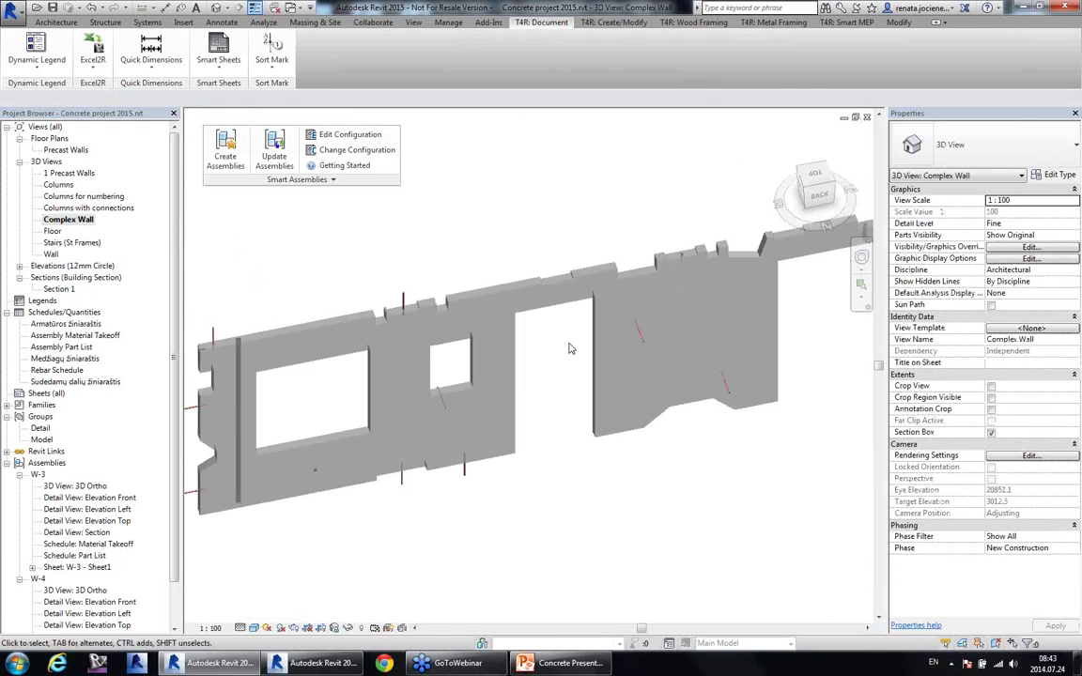
pyautogui.click(572, 348)
pyautogui.moveTo(572, 347); pyautogui.dragTo(591, 355, button='middle')
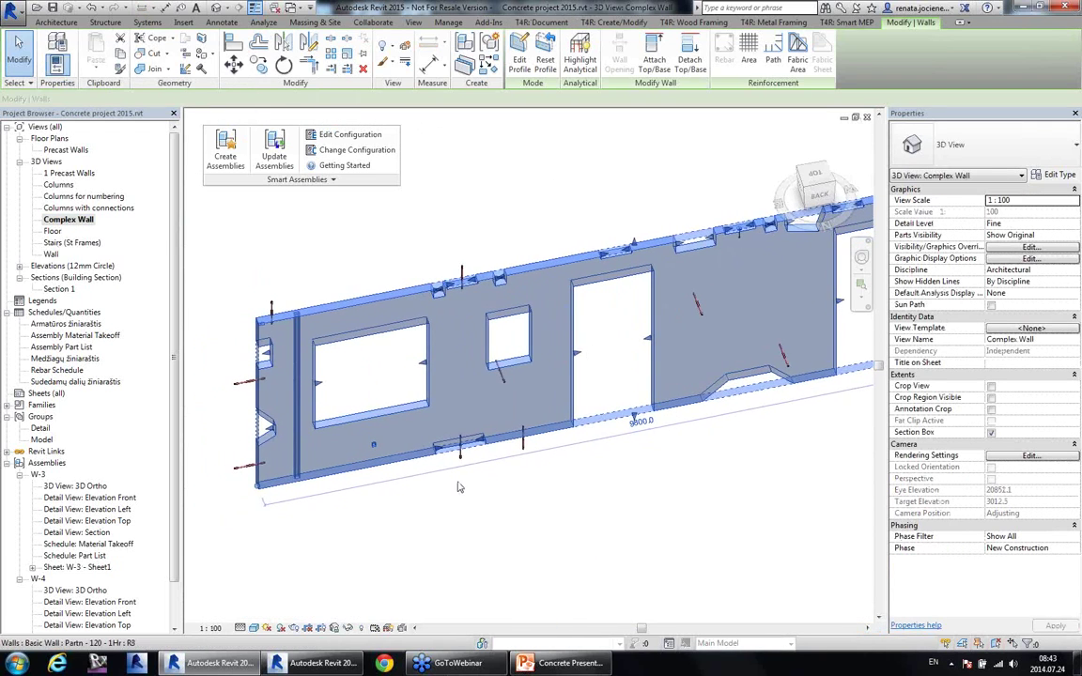
pyautogui.scroll(2, 276, 307)
pyautogui.click(369, 264)
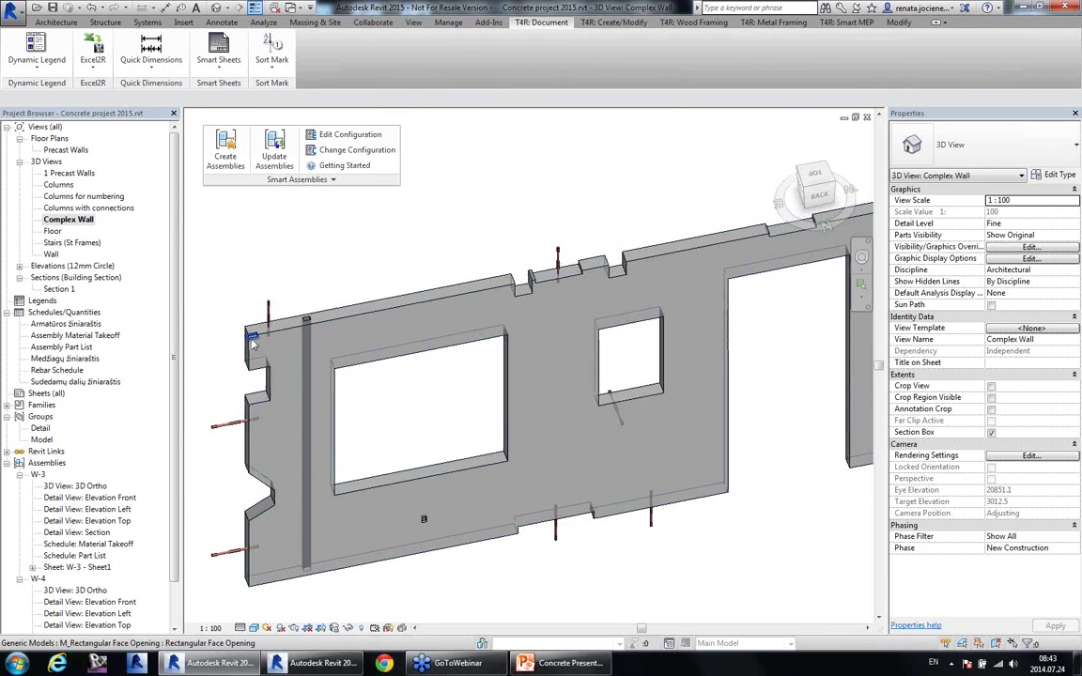
pyautogui.moveTo(459, 256); pyautogui.dragTo(409, 266, button='middle')
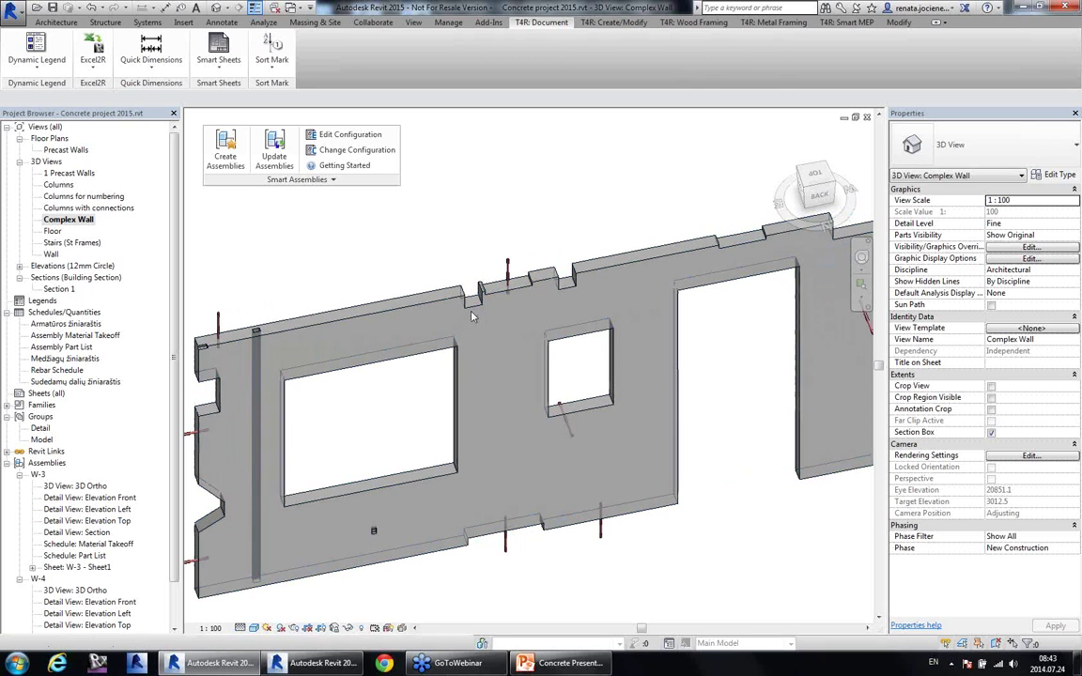
# Step: Create an assembly from the complex wall W-1
pyautogui.click(540, 289)
pyautogui.keyDown('shift'); pyautogui.moveTo(491, 272); pyautogui.dragTo(473, 326, button='middle'); pyautogui.keyUp('shift')
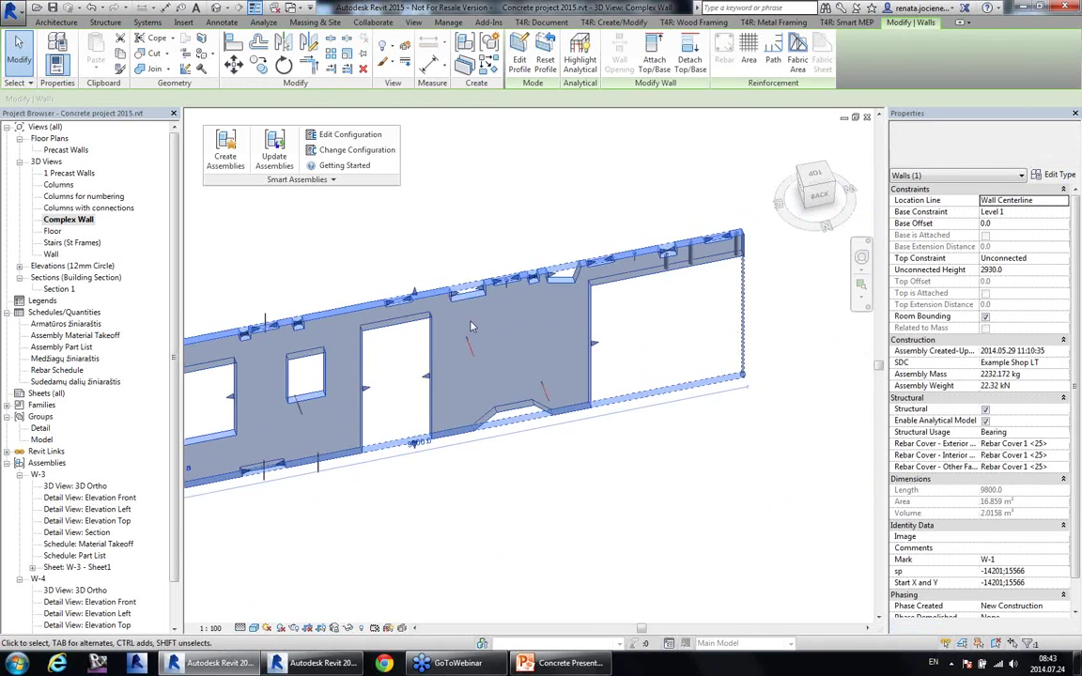
pyautogui.scroll(4, 473, 326)
pyautogui.scroll(-2, 706, 261)
pyautogui.moveTo(342, 432); pyautogui.dragTo(472, 392, button='middle')
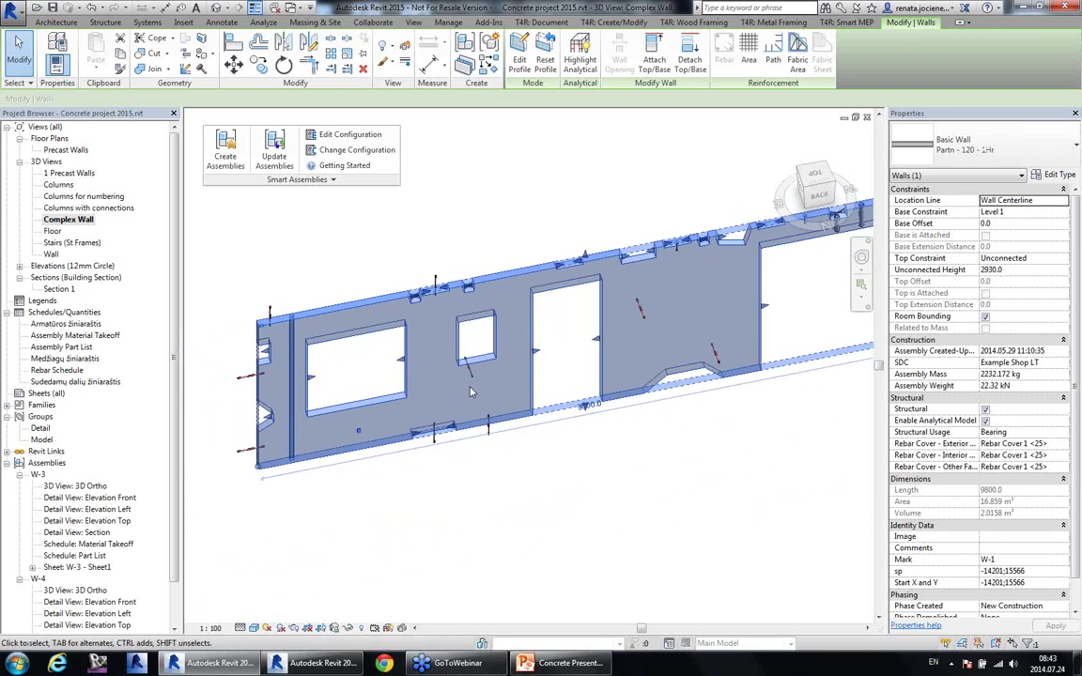
pyautogui.click(234, 161)
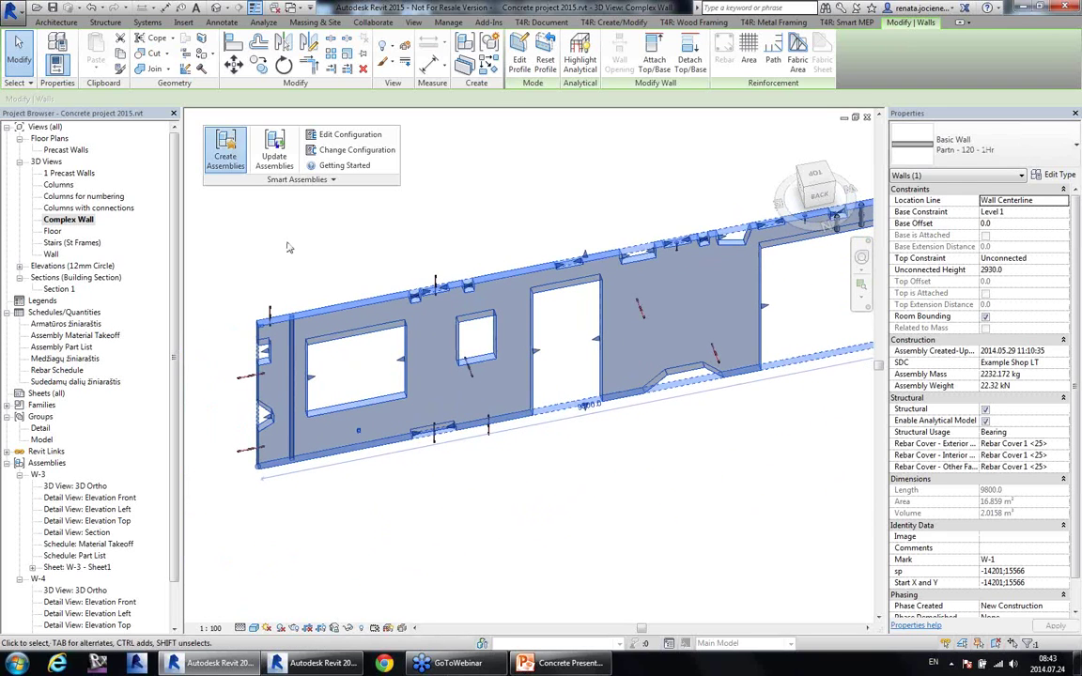
pyautogui.click(622, 389)
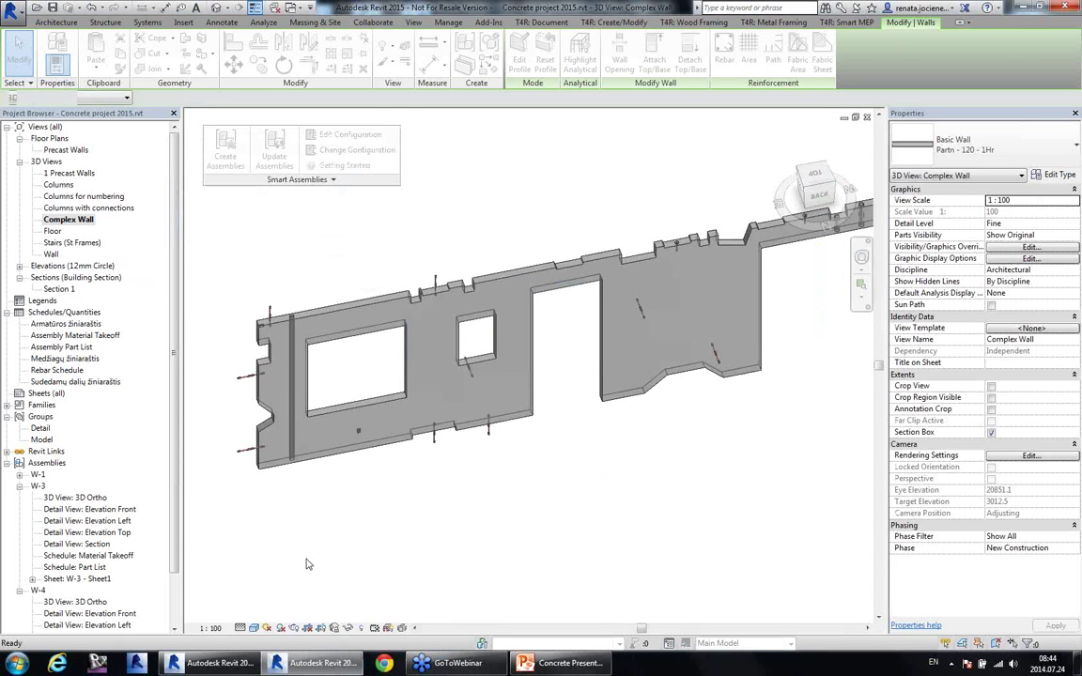
# Step: Open the Elevation Front detail view of assembly W-1 and examine the upper dimension chains with their hosted element and cut labels
pyautogui.click(39, 475)
pyautogui.doubleClick(94, 499)
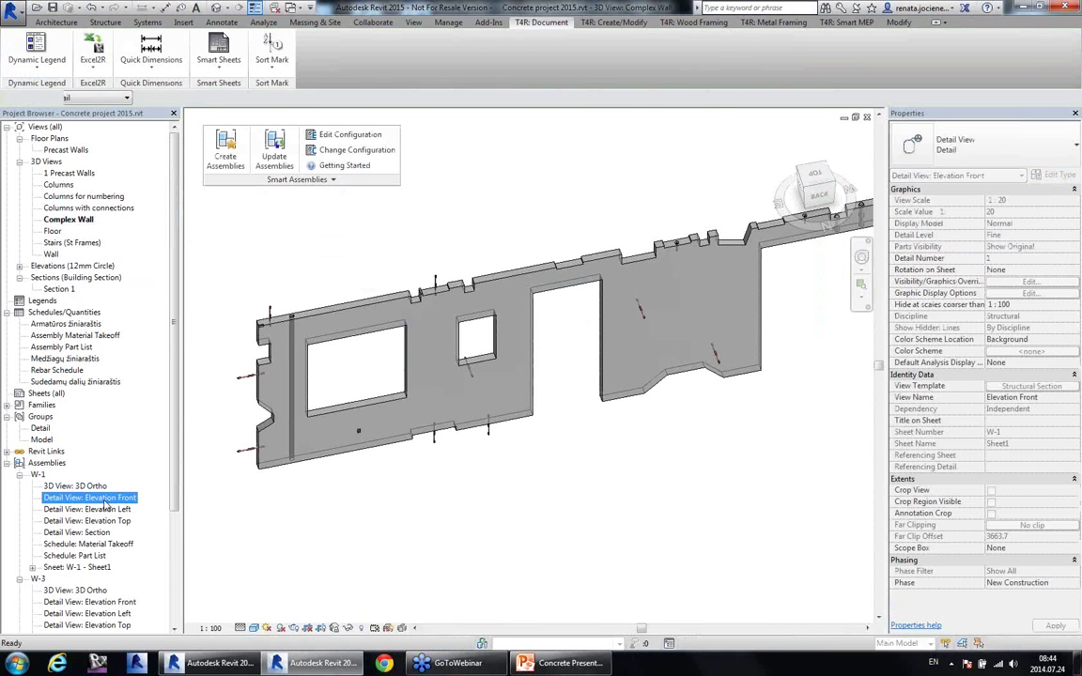
pyautogui.scroll(3, 333, 316)
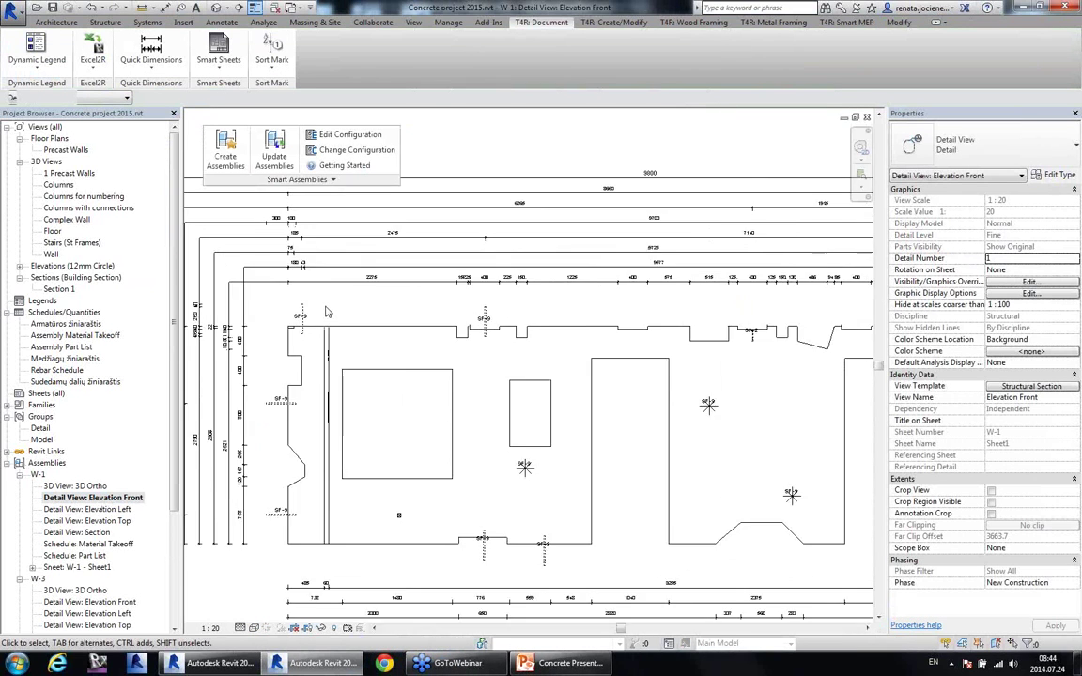
pyautogui.moveTo(526, 341); pyautogui.dragTo(382, 363, button='middle')
pyautogui.moveTo(602, 406); pyautogui.dragTo(396, 410, button='middle')
pyautogui.moveTo(645, 416); pyautogui.dragTo(512, 406, button='middle')
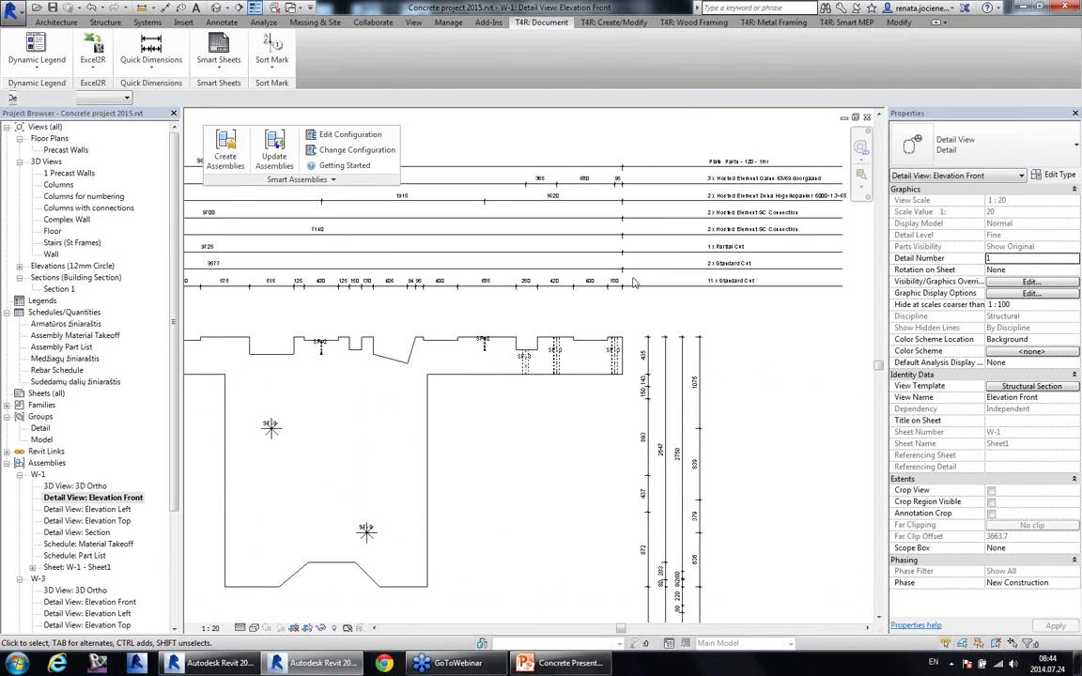
# Step: Examine the side and lower dimension chains, openings and connection tags along the full W-1 front elevation
pyautogui.scroll(-4, 576, 414)
pyautogui.moveTo(353, 418); pyautogui.dragTo(512, 426, button='middle')
pyautogui.scroll(2, 293, 361)
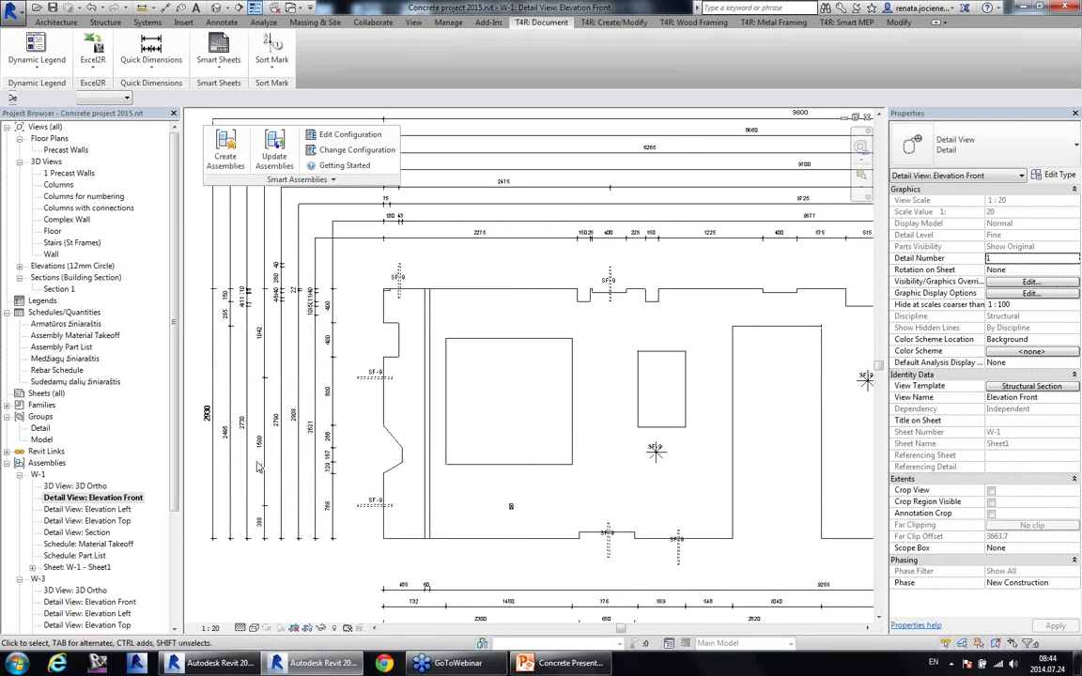
pyautogui.moveTo(516, 485); pyautogui.dragTo(446, 410, button='middle')
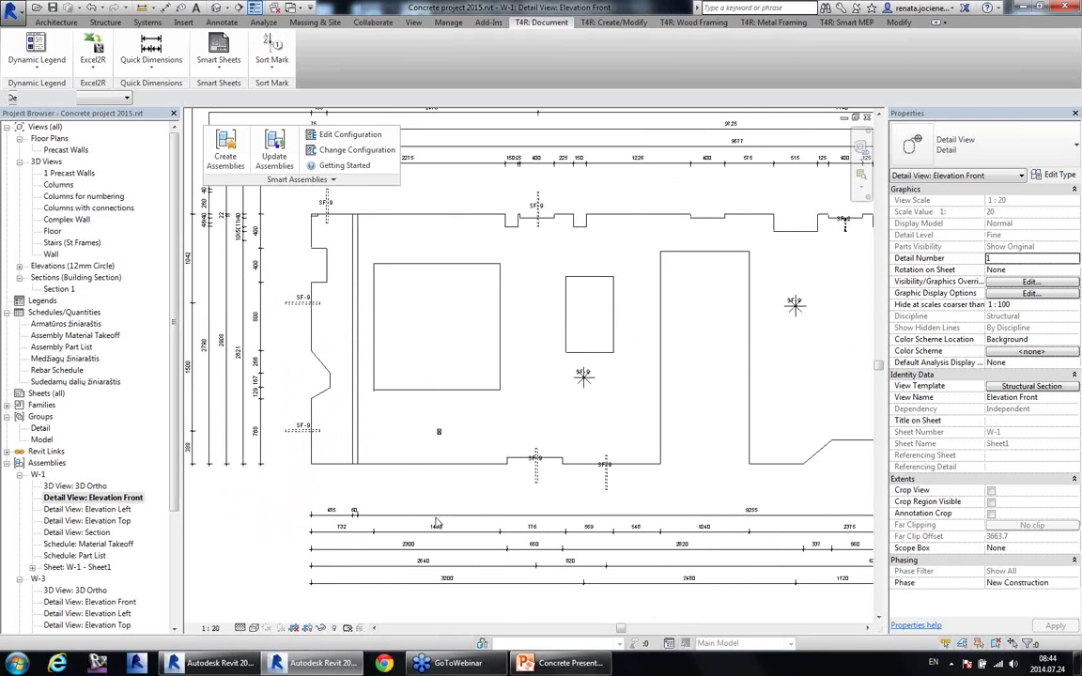
pyautogui.scroll(-2, 271, 475)
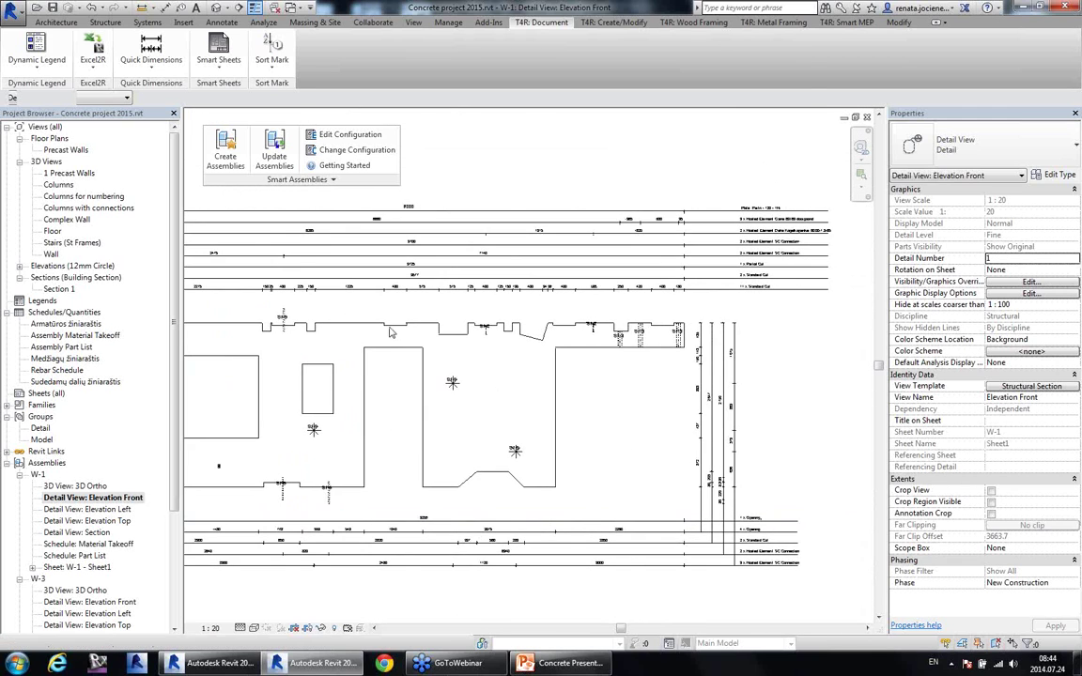
pyautogui.moveTo(827, 350); pyautogui.dragTo(597, 351, button='middle')
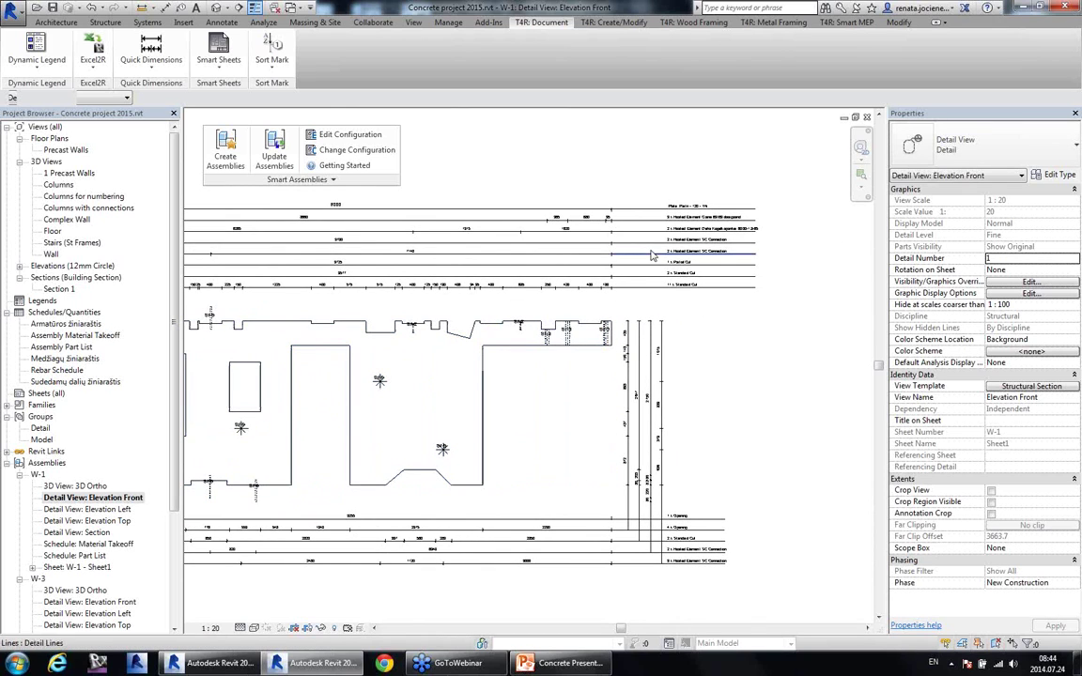
pyautogui.scroll(1, 620, 329)
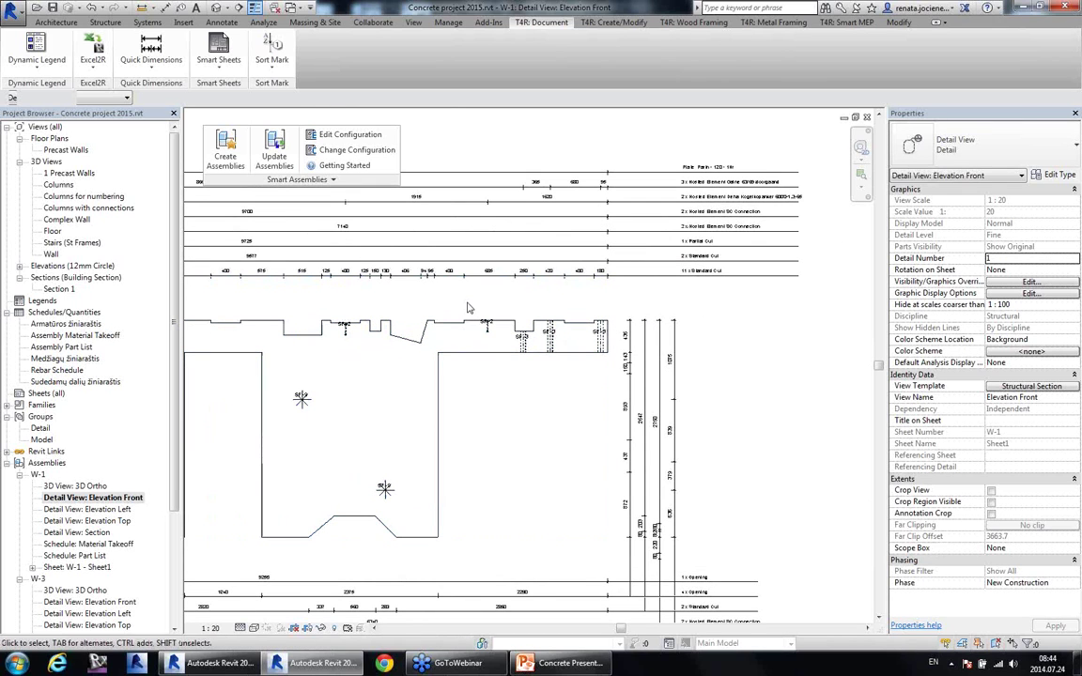
pyautogui.moveTo(346, 372); pyautogui.dragTo(524, 372, button='middle')
pyautogui.moveTo(400, 395); pyautogui.dragTo(582, 396, button='middle')
pyautogui.moveTo(512, 388); pyautogui.dragTo(538, 395, button='middle')
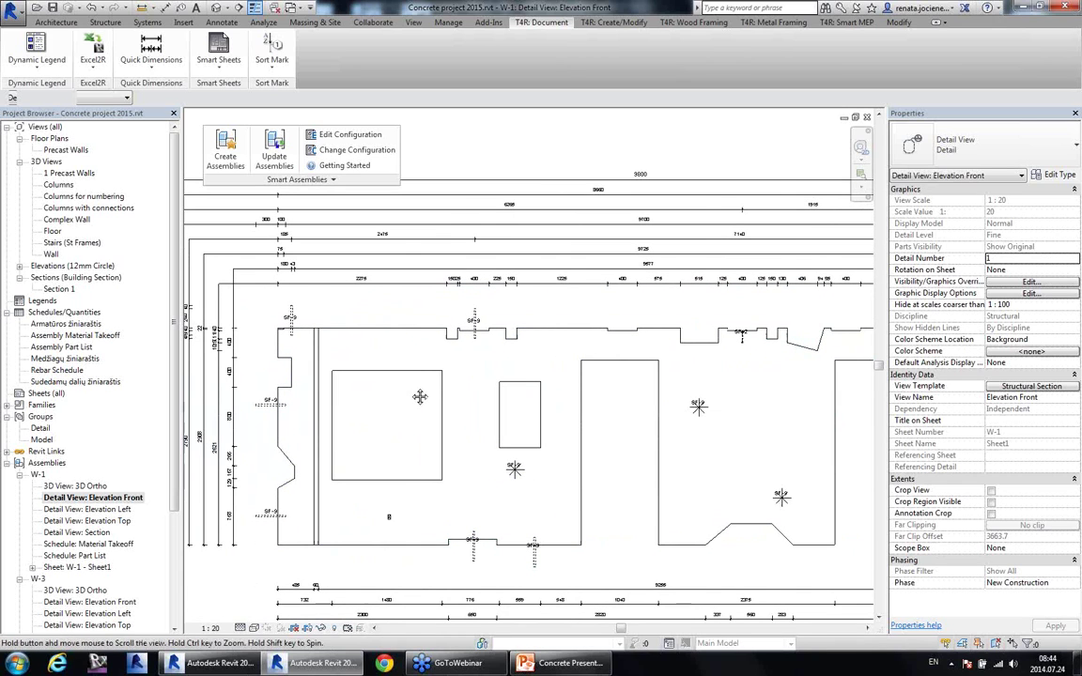
# Step: In the Floor 3D view, create assemblies from both floor slabs and close the report
pyautogui.click(52, 232)
pyautogui.doubleClick(53, 233)
pyautogui.scroll(-3, 512, 380)
pyautogui.moveTo(520, 370); pyautogui.dragTo(559, 484, button='middle')
pyautogui.click(710, 363)
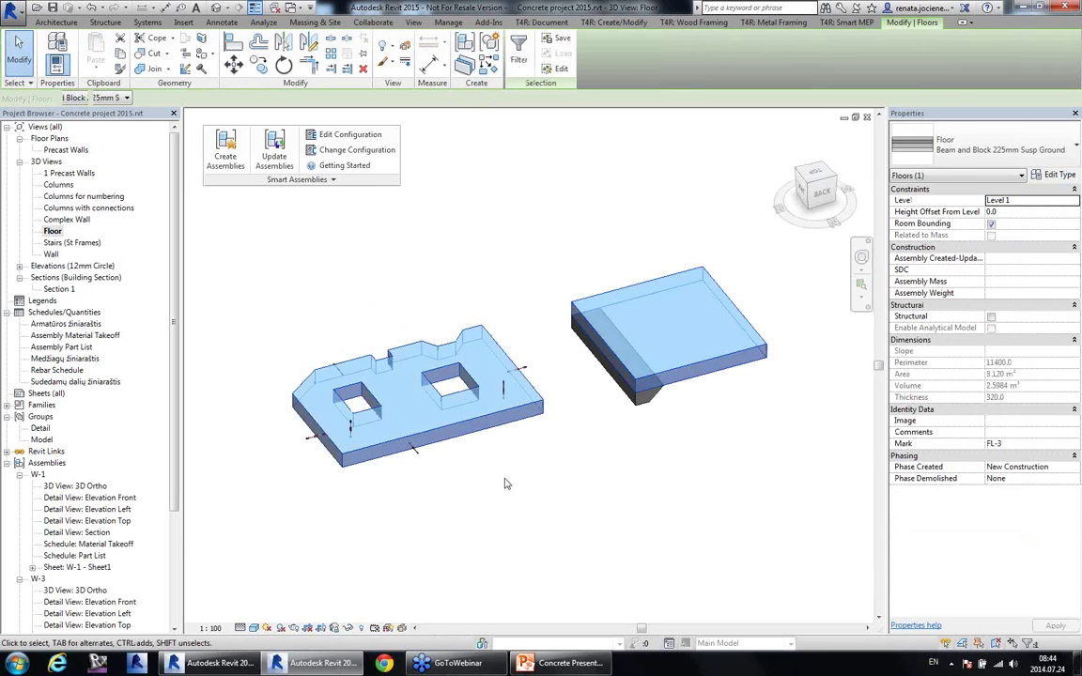
pyautogui.keyDown('shift'); pyautogui.moveTo(508, 410); pyautogui.dragTo(554, 466, button='middle'); pyautogui.keyUp('shift')
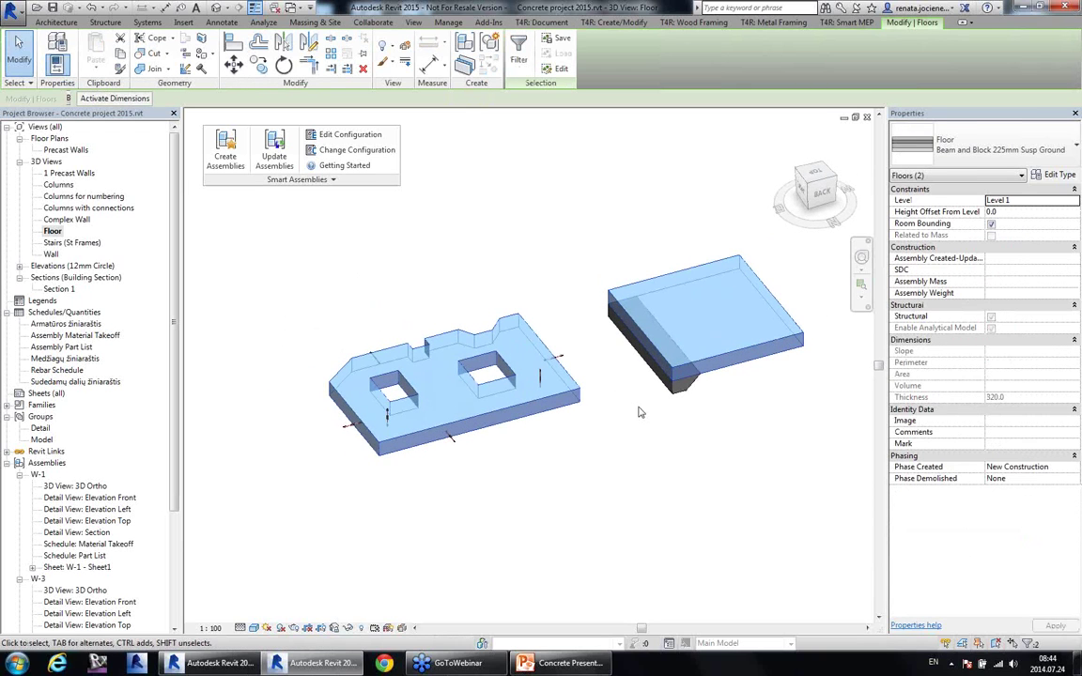
pyautogui.scroll(1, 639, 407)
pyautogui.moveTo(620, 437); pyautogui.dragTo(608, 432, button='middle')
pyautogui.click(224, 154)
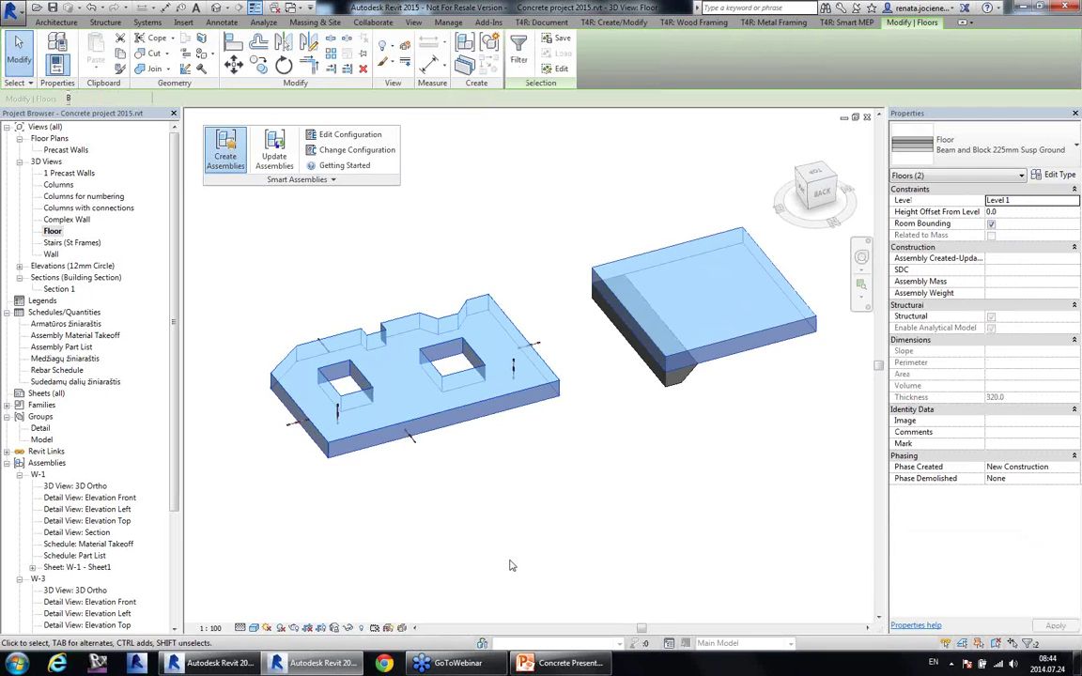
pyautogui.click(629, 386)
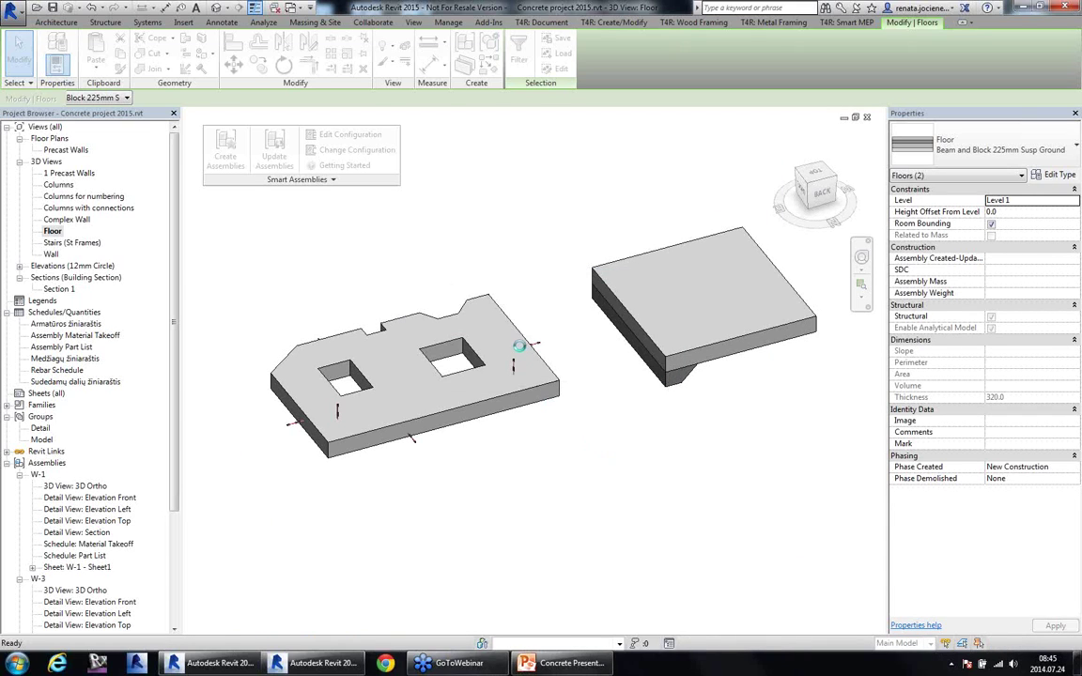
pyautogui.click(342, 268)
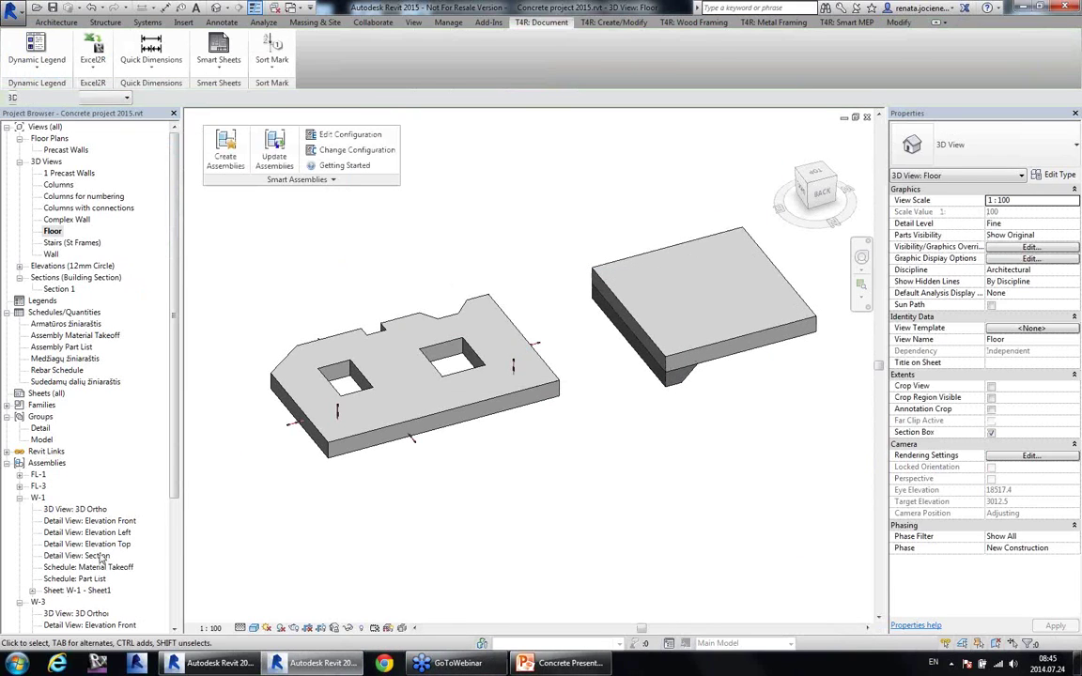
# Step: View the left, front and top elevations of the FL-1 floor assembly
pyautogui.doubleClick(37, 474)
pyautogui.doubleClick(94, 509)
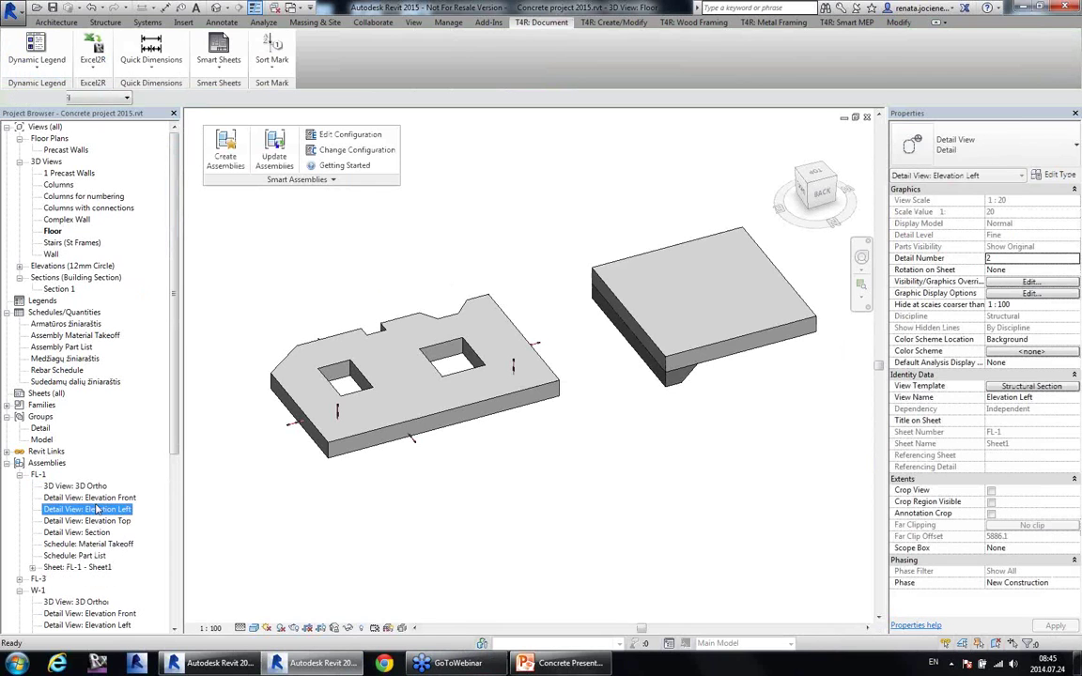
pyautogui.doubleClick(94, 498)
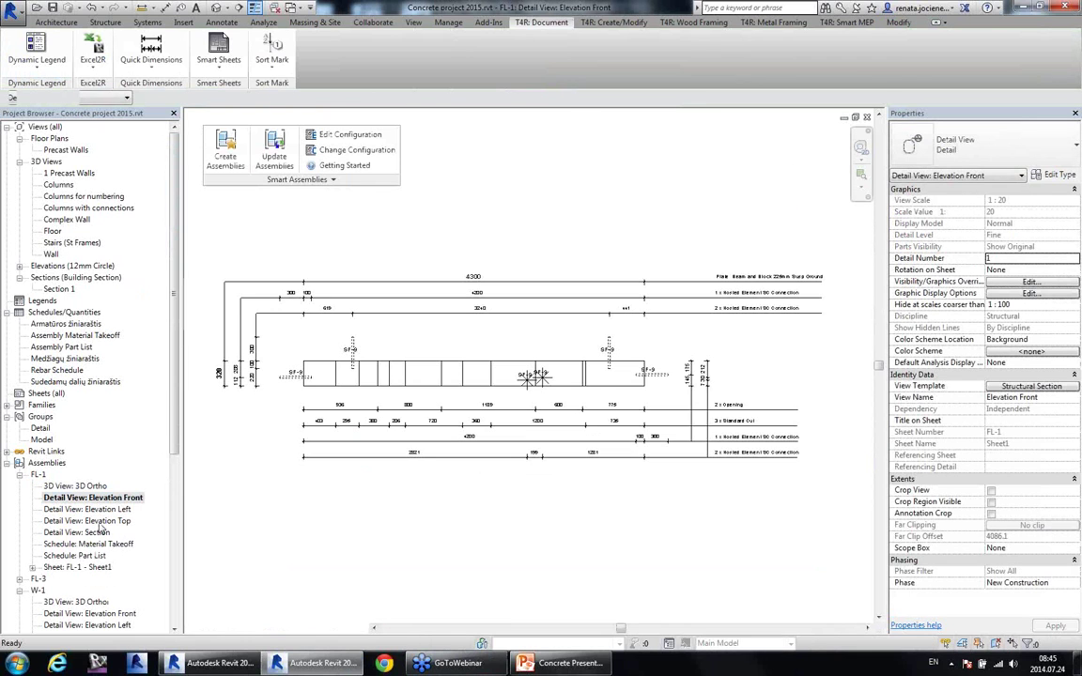
pyautogui.doubleClick(94, 521)
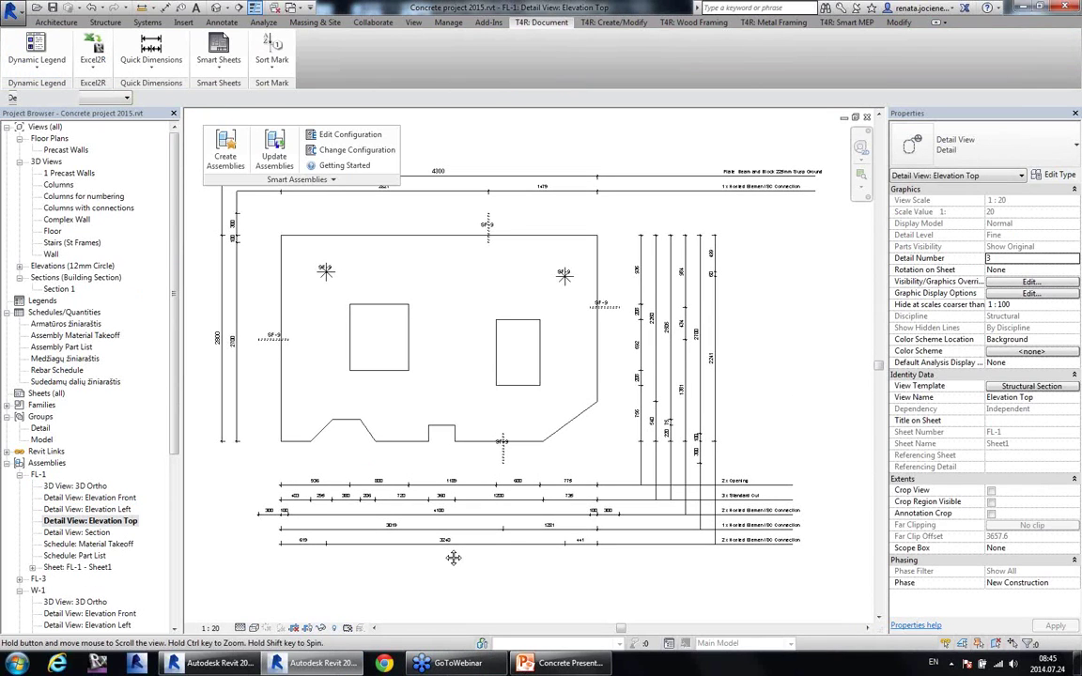
# Step: View the front, left and top elevations of the FL-3 floor assembly, and return to FL-1's Elevation Top view
pyautogui.scroll(-3, 174, 442)
pyautogui.doubleClick(38, 498)
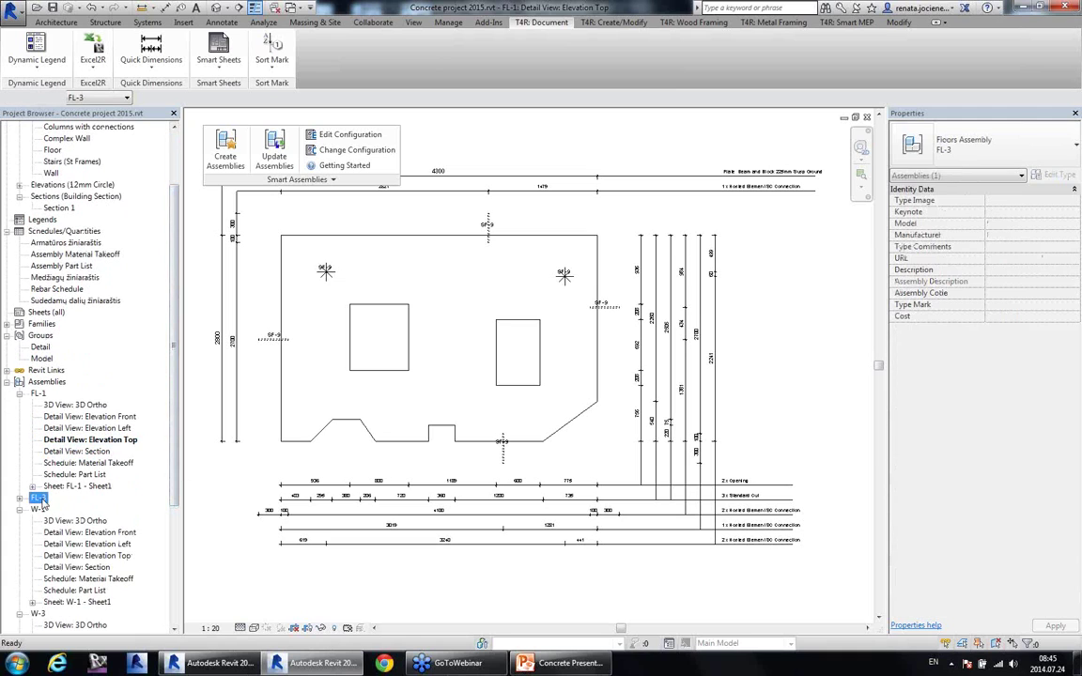
pyautogui.doubleClick(109, 523)
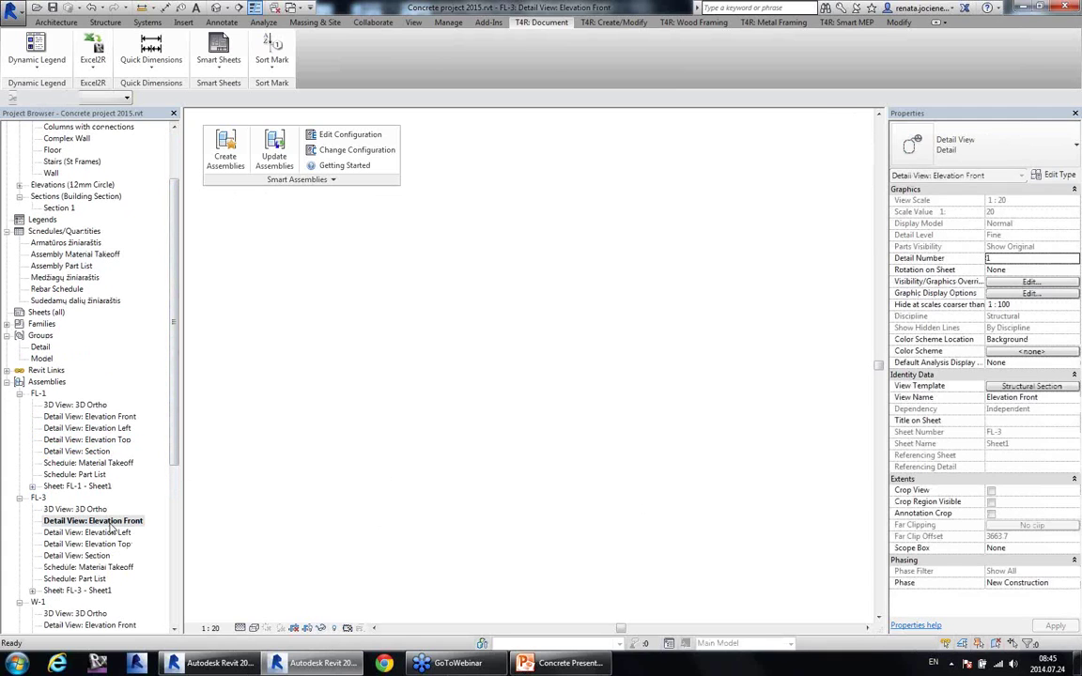
pyautogui.doubleClick(113, 533)
pyautogui.doubleClick(103, 544)
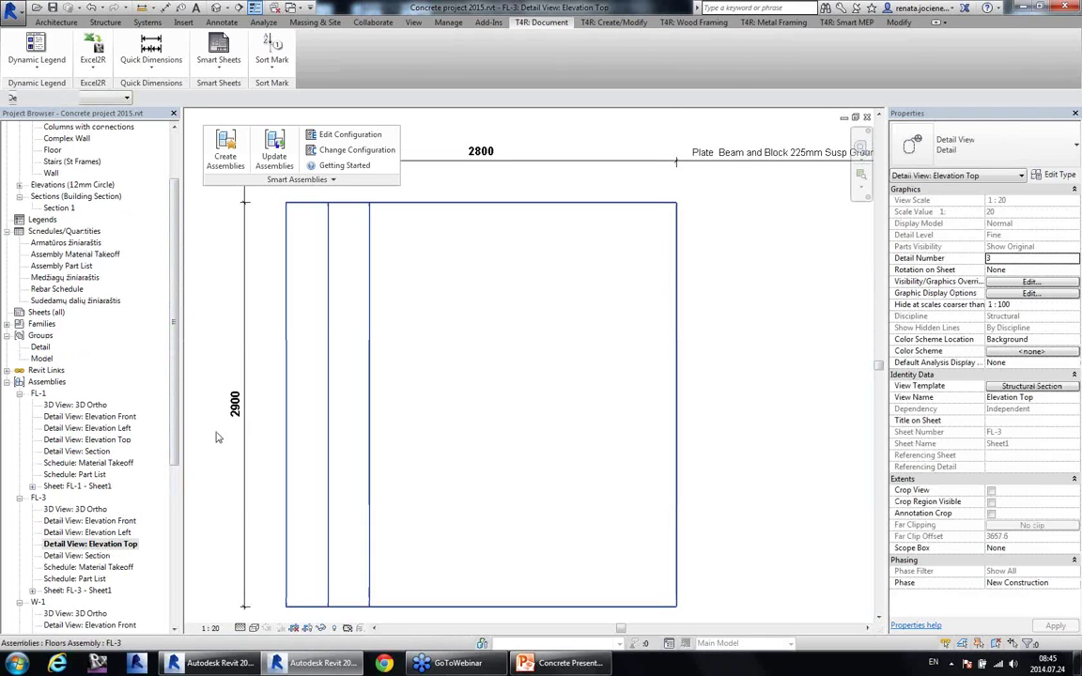
pyautogui.click(108, 441)
pyautogui.doubleClick(108, 440)
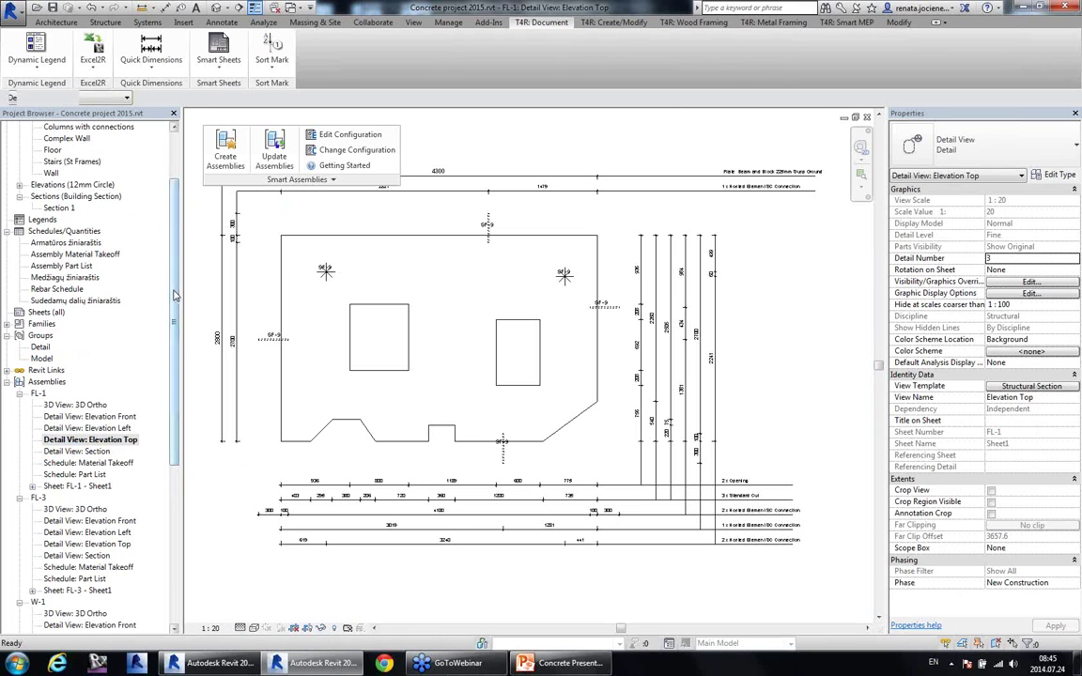
# Step: In the Stairs (St Frames) 3D view, create an assembly from the Stair_Precast_Edited stair with the notched lower end and close the report
pyautogui.scroll(3, 66, 256)
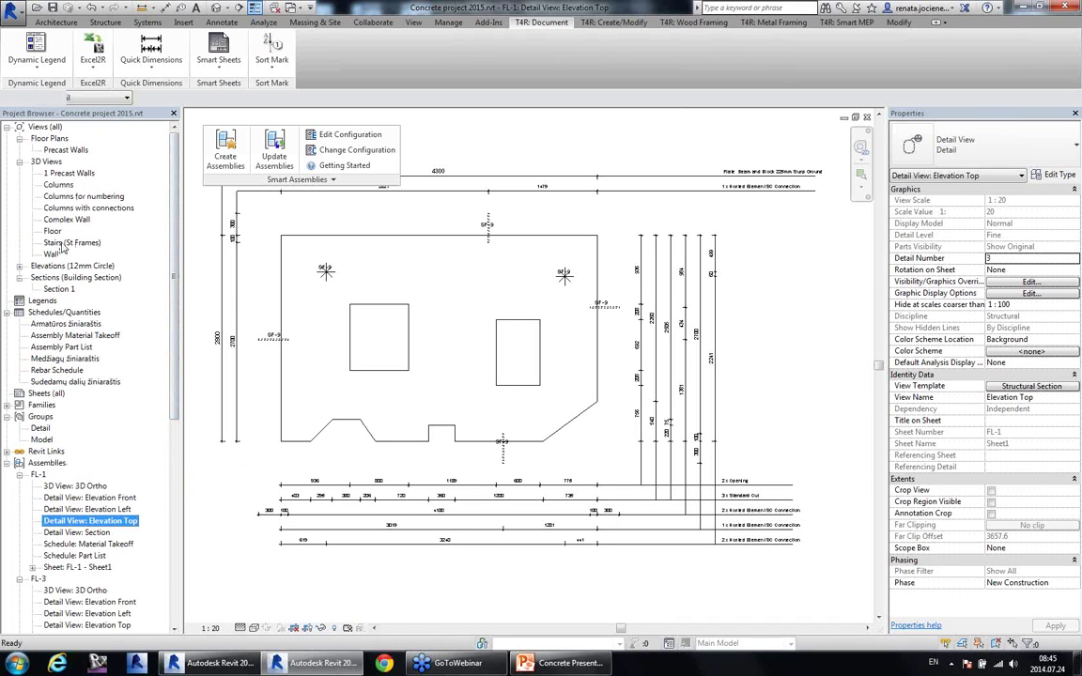
pyautogui.doubleClick(62, 243)
pyautogui.keyDown('shift'); pyautogui.moveTo(680, 451); pyautogui.dragTo(328, 468, button='middle'); pyautogui.keyUp('shift')
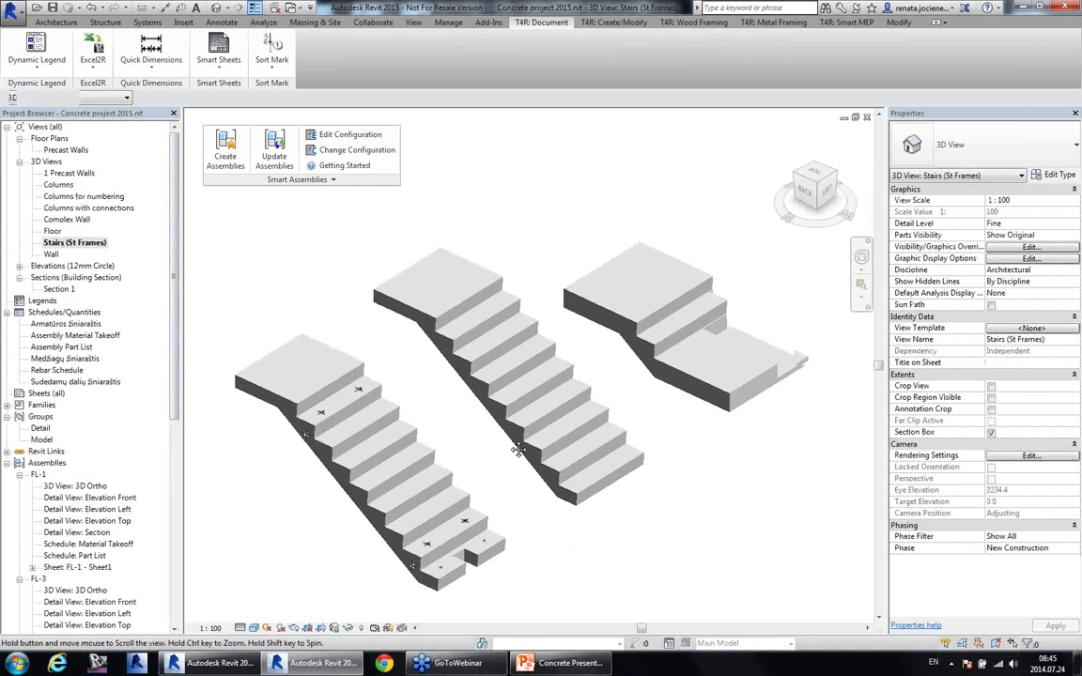
pyautogui.moveTo(514, 449); pyautogui.dragTo(541, 410, button='middle')
pyautogui.click(487, 467)
pyautogui.keyDown('shift'); pyautogui.moveTo(531, 452); pyautogui.dragTo(533, 472, button='middle'); pyautogui.keyUp('shift')
pyautogui.moveTo(602, 497); pyautogui.dragTo(644, 472, button='middle')
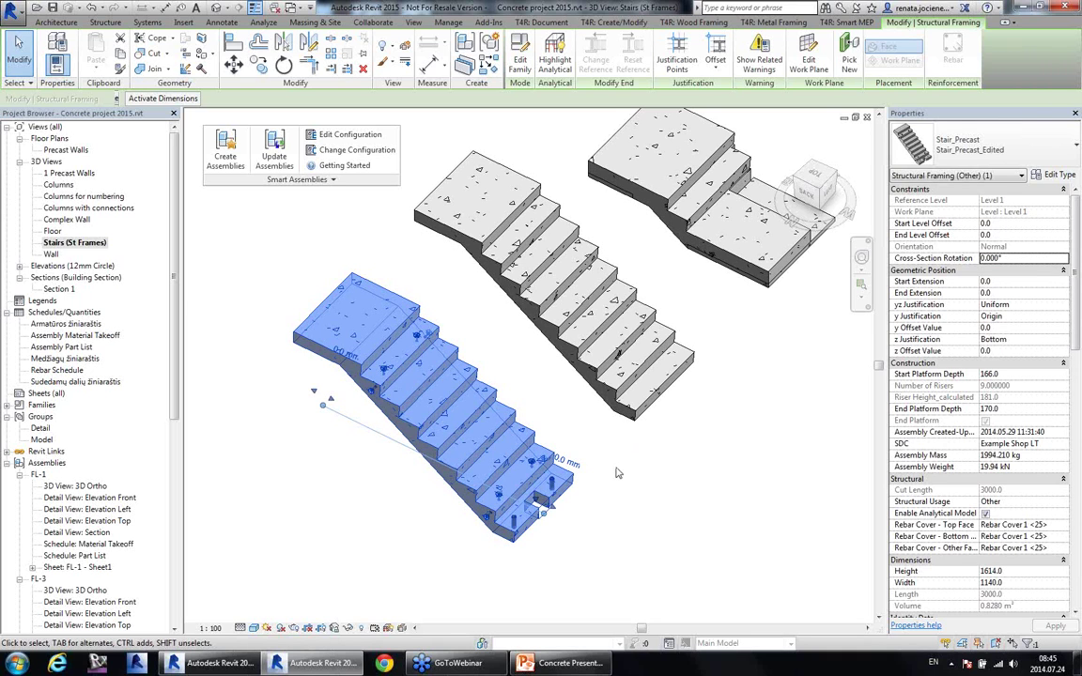
pyautogui.keyDown('shift'); pyautogui.moveTo(617, 473); pyautogui.dragTo(561, 404, button='middle'); pyautogui.keyUp('shift')
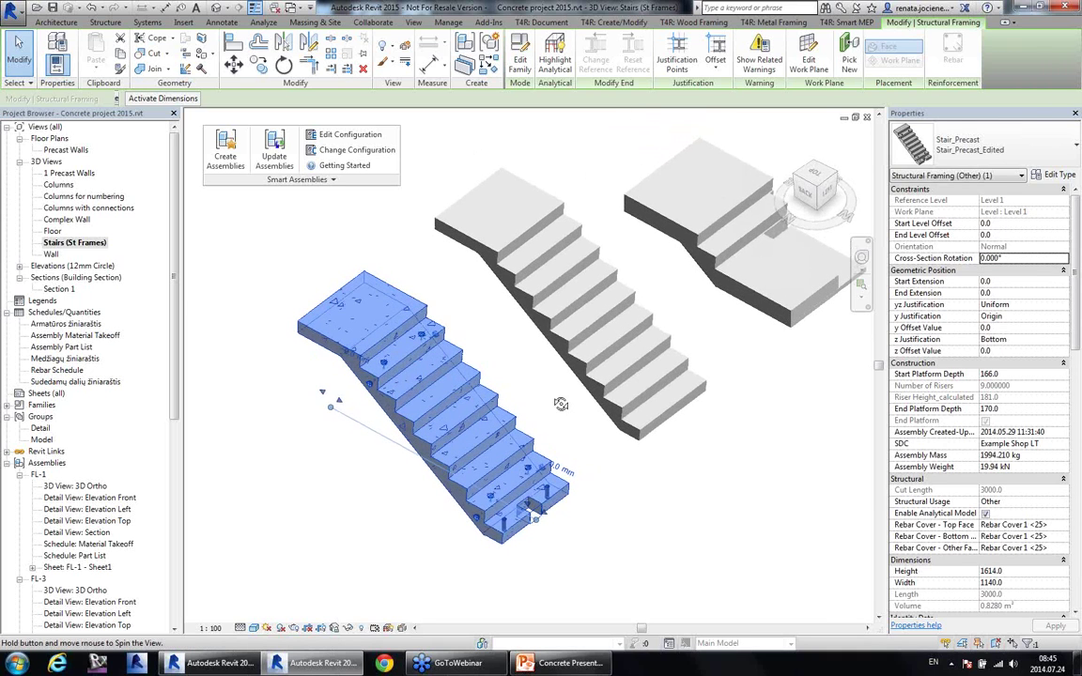
pyautogui.click(226, 150)
pyautogui.click(623, 389)
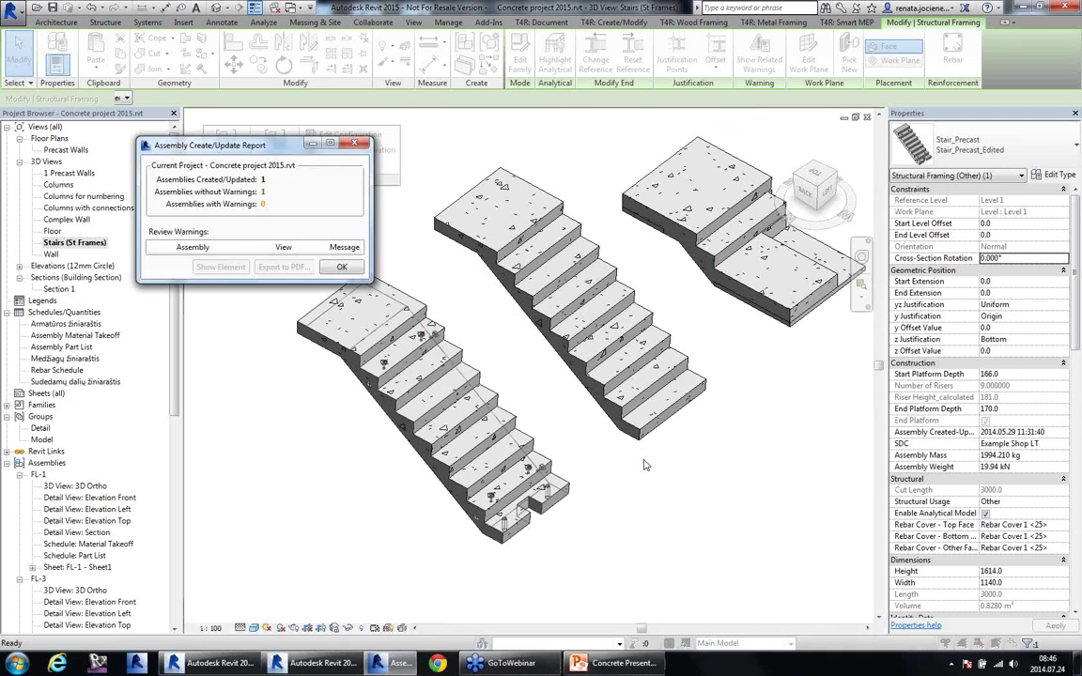
pyautogui.click(344, 267)
# Step: View the front elevation of the SF-1 stair assembly
pyautogui.click(202, 448)
pyautogui.scroll(-7, 39, 431)
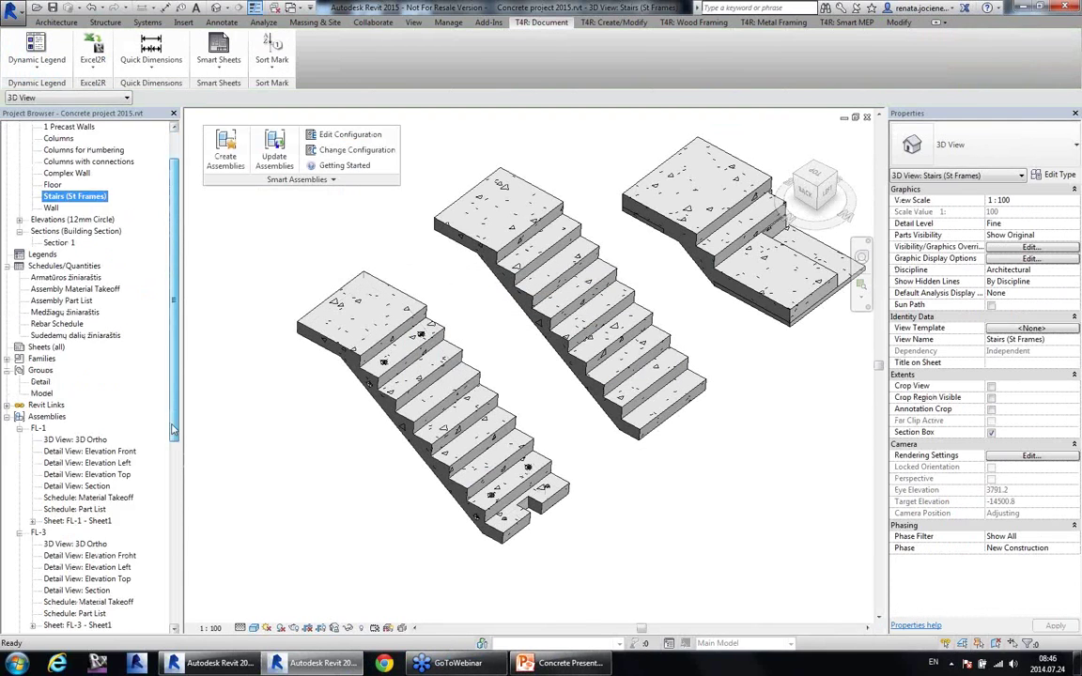
pyautogui.doubleClick(38, 430)
pyautogui.doubleClick(89, 451)
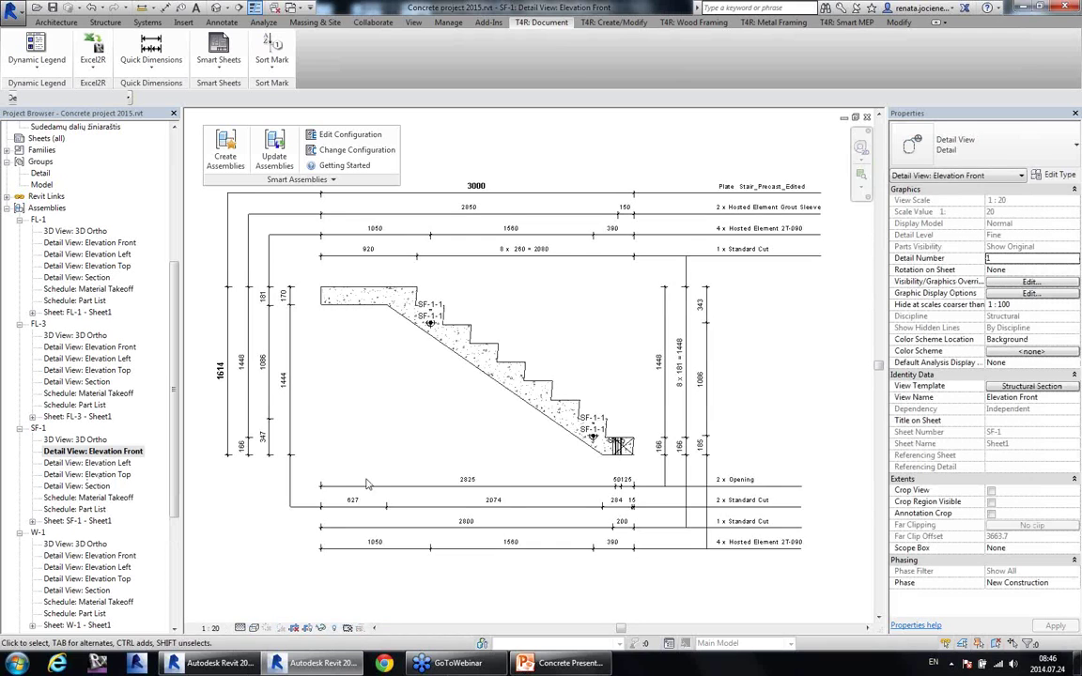
# Step: In the 1 Precast Walls 3D view, start creating assemblies for the Walls category
pyautogui.moveTo(174, 318); pyautogui.dragTo(183, 183)
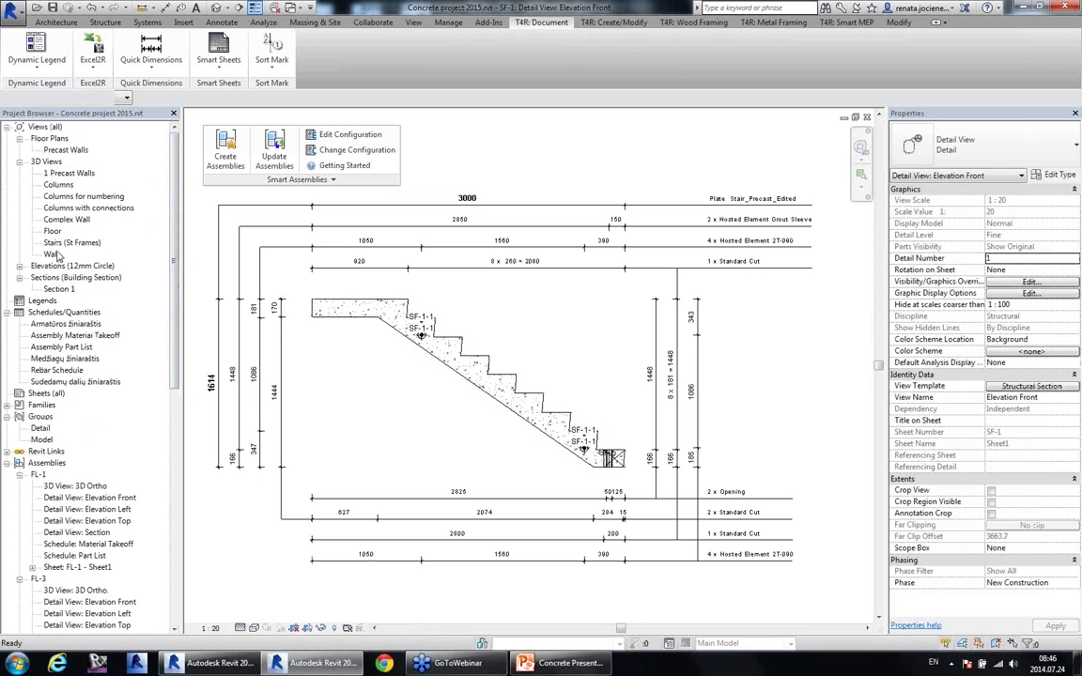
pyautogui.doubleClick(69, 173)
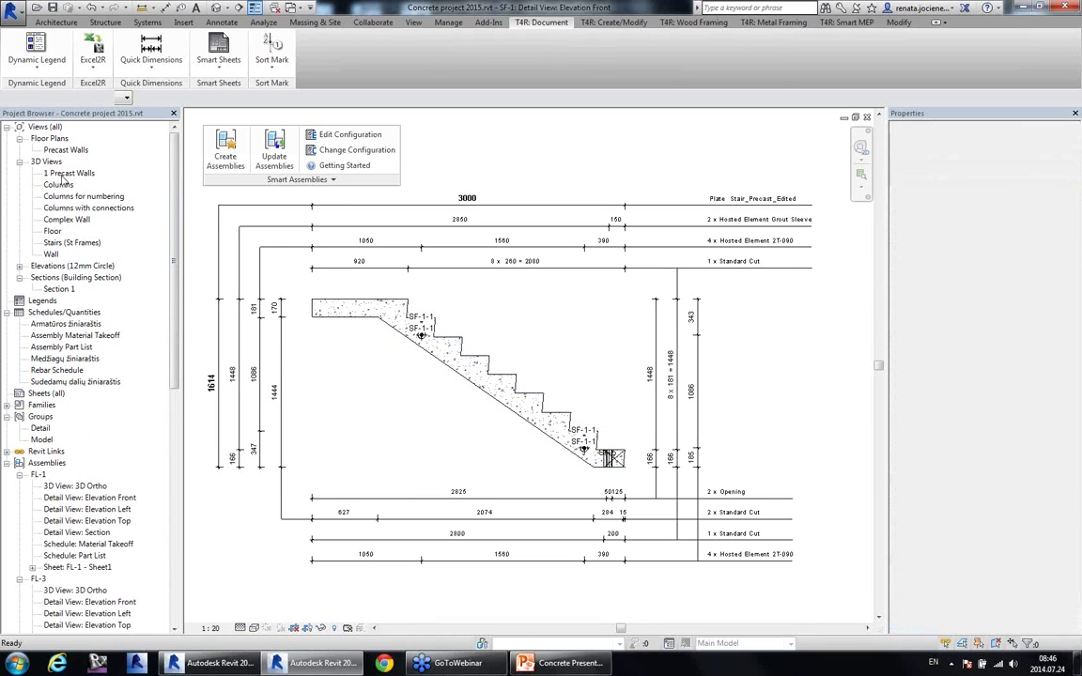
pyautogui.keyDown('shift'); pyautogui.moveTo(463, 439); pyautogui.dragTo(549, 534, button='middle'); pyautogui.keyUp('shift')
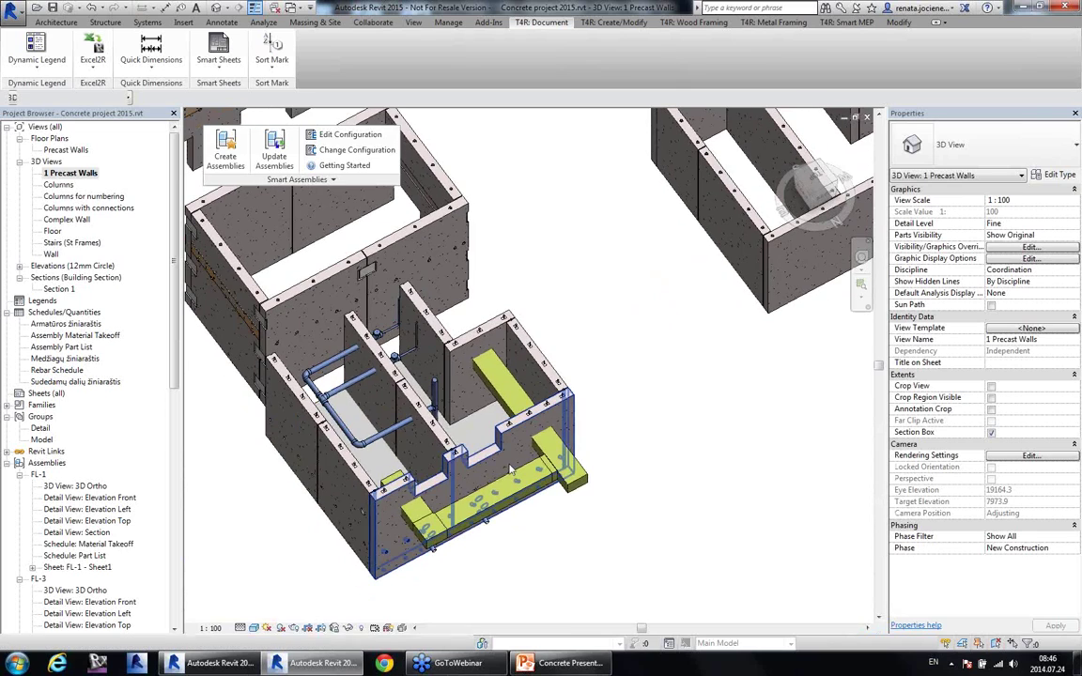
pyautogui.keyDown('shift'); pyautogui.moveTo(464, 474); pyautogui.dragTo(550, 365, button='middle'); pyautogui.keyUp('shift')
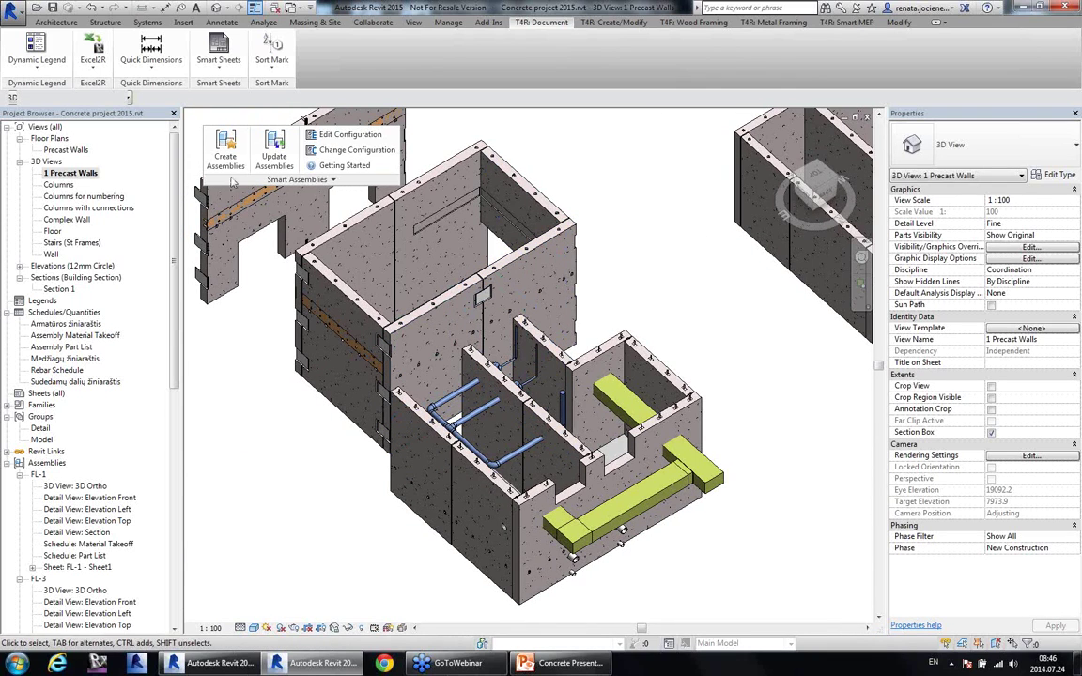
pyautogui.click(225, 148)
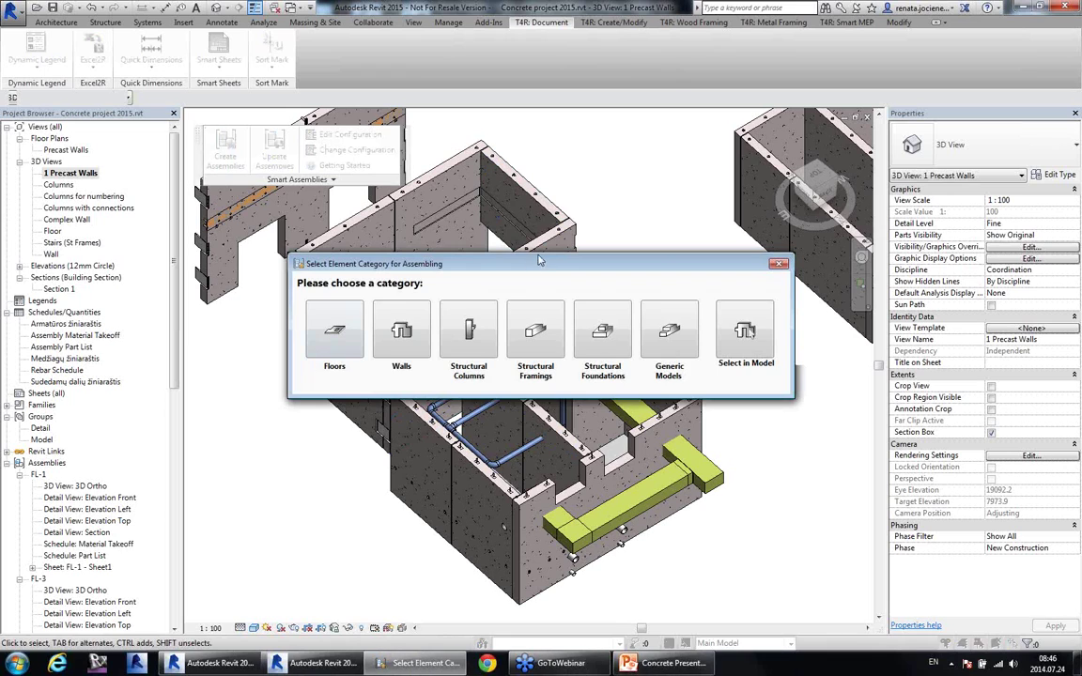
pyautogui.moveTo(541, 262); pyautogui.dragTo(500, 262)
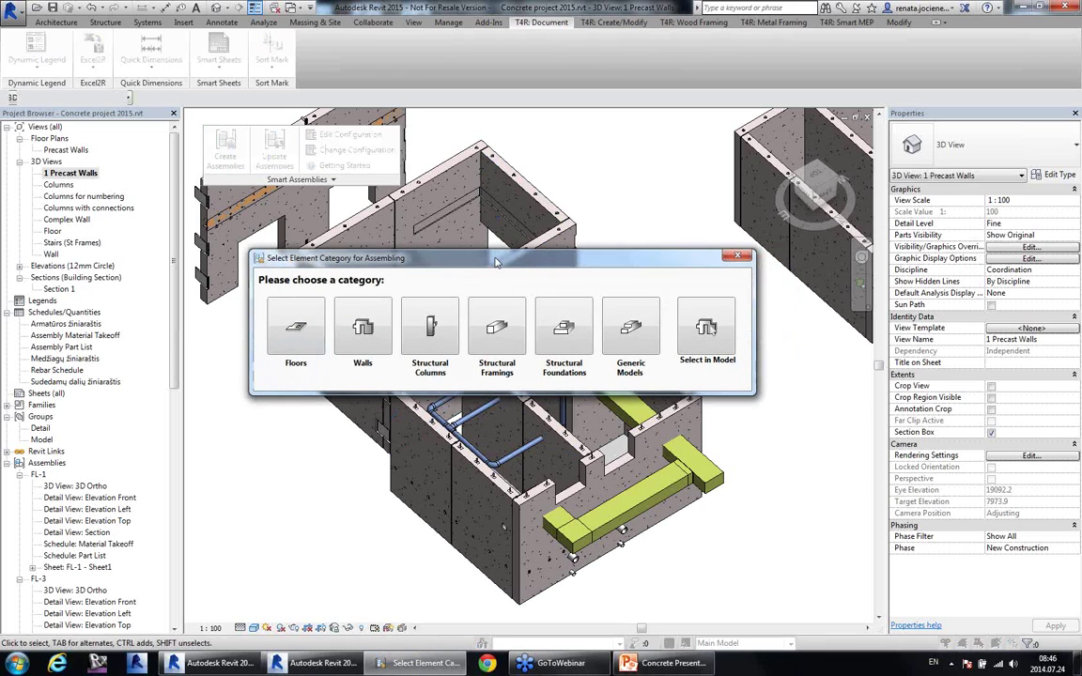
pyautogui.click(364, 329)
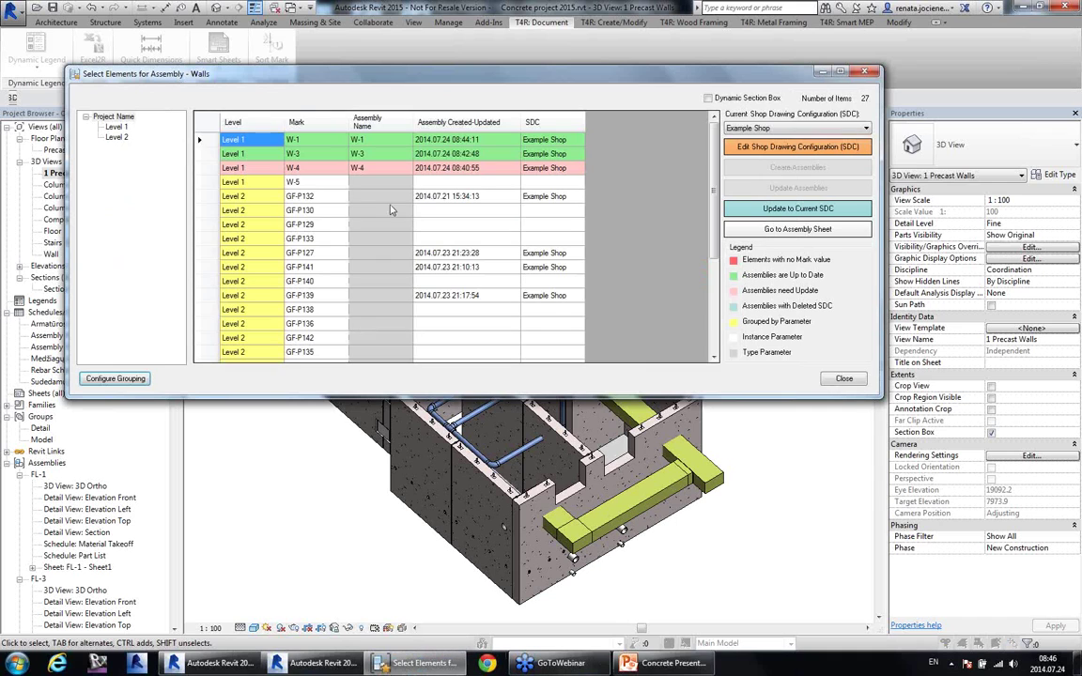
# Step: Examine the status and creation dates of W-1, W-3 and W-4 and locate GF-P132 in the wall assembly list
pyautogui.moveTo(485, 89); pyautogui.dragTo(491, 355)
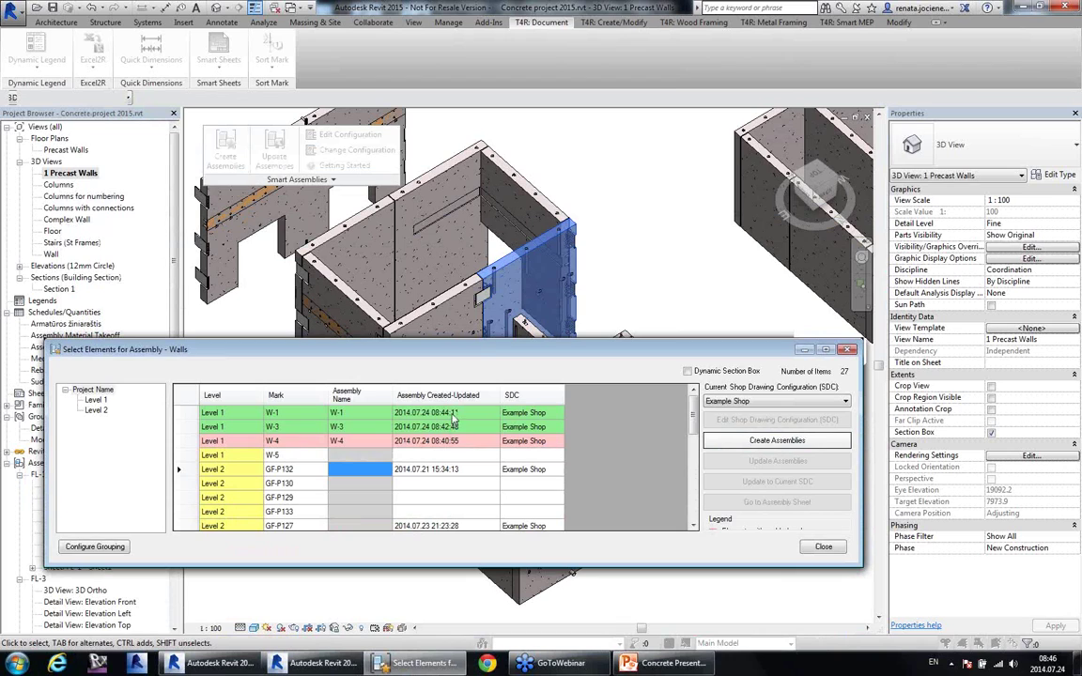
pyautogui.moveTo(452, 414); pyautogui.dragTo(450, 431)
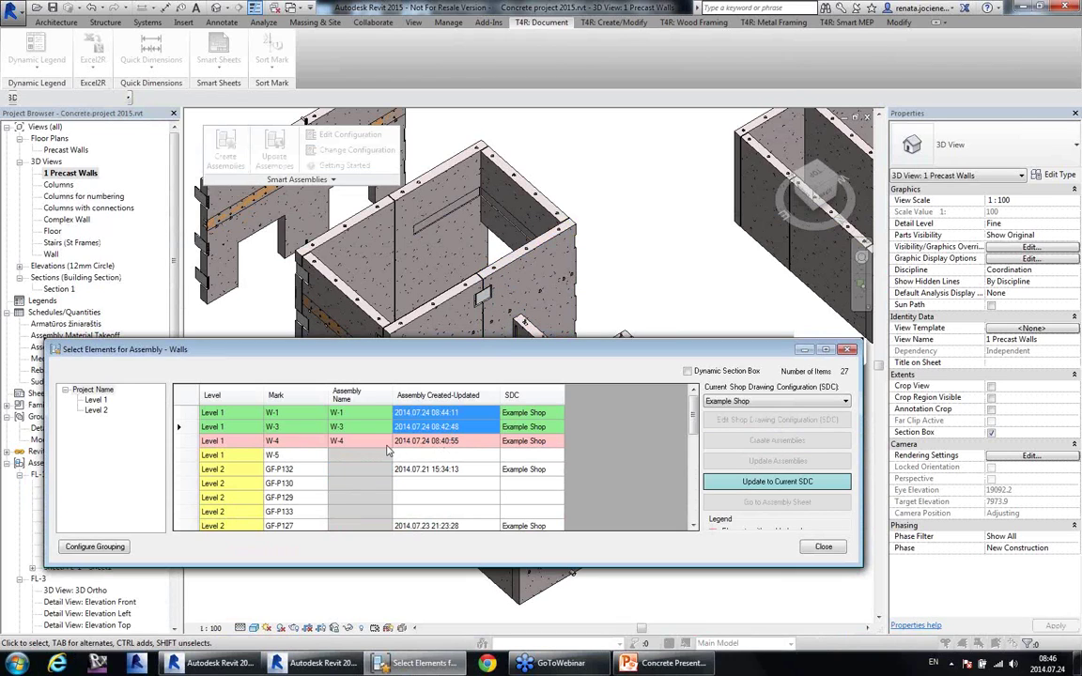
pyautogui.click(374, 441)
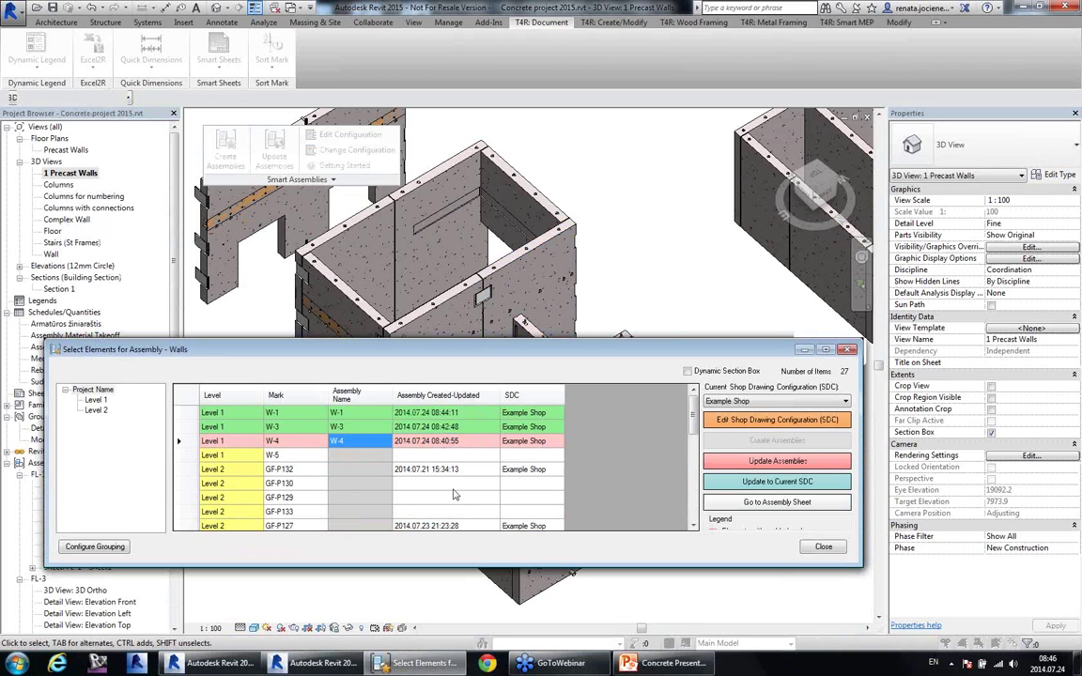
pyautogui.click(436, 442)
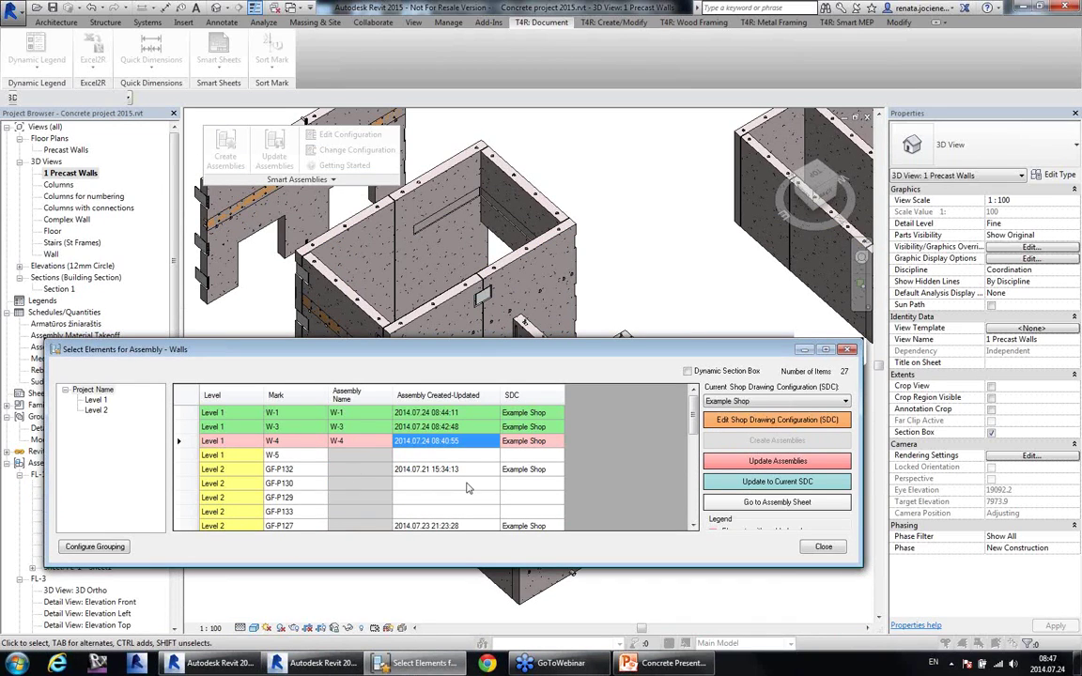
pyautogui.click(344, 473)
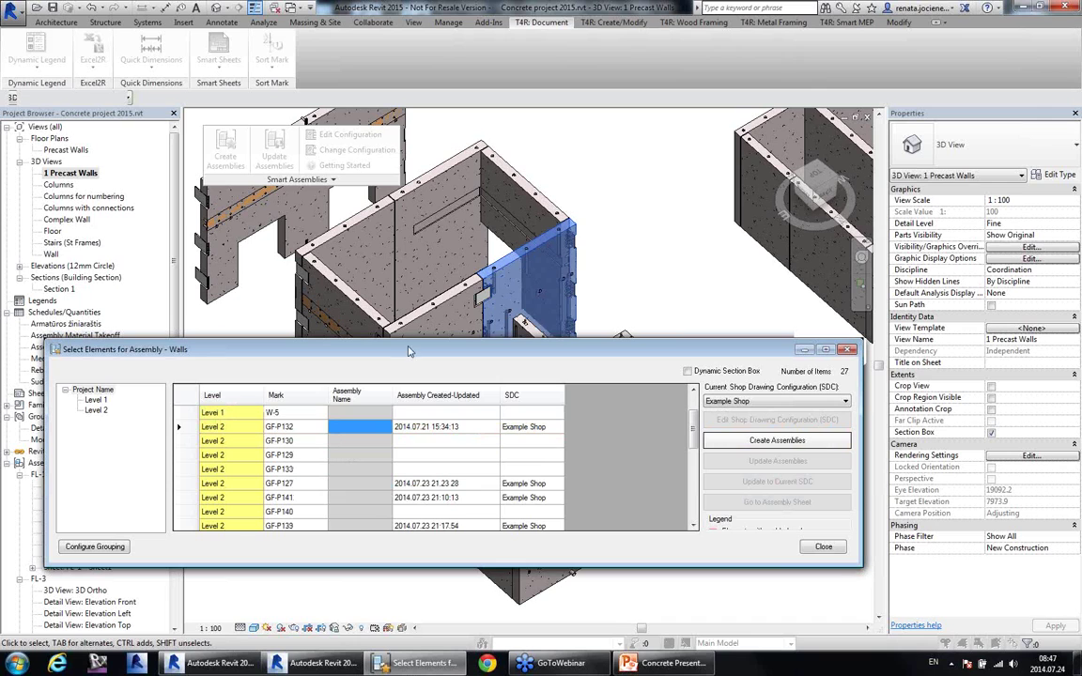
pyautogui.moveTo(414, 319); pyautogui.dragTo(423, 286)
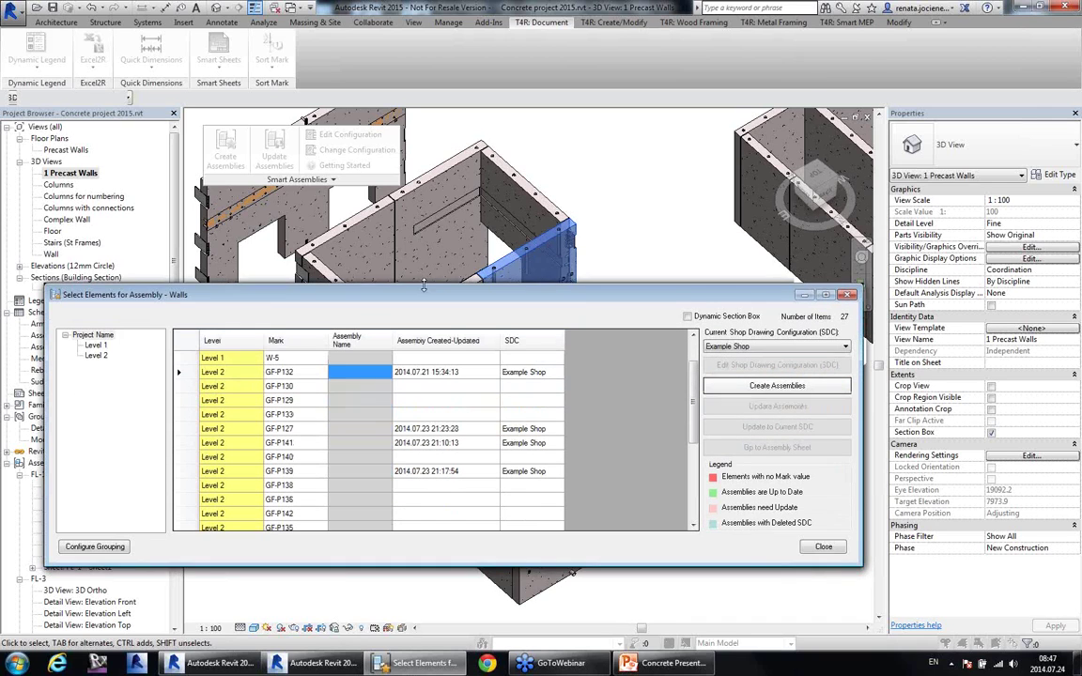
# Step: Create assemblies for walls GF-P141, GF-P139 and GF-P132 with the Example Shop configuration and close the wall list
pyautogui.click(360, 444)
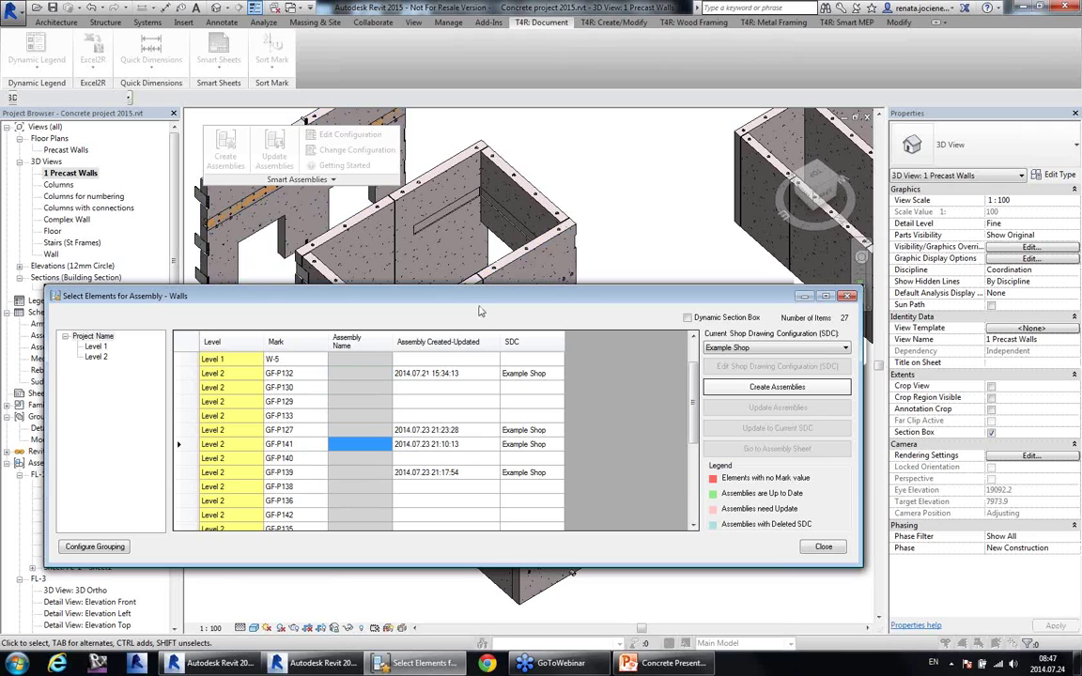
pyautogui.moveTo(451, 296); pyautogui.dragTo(442, 90)
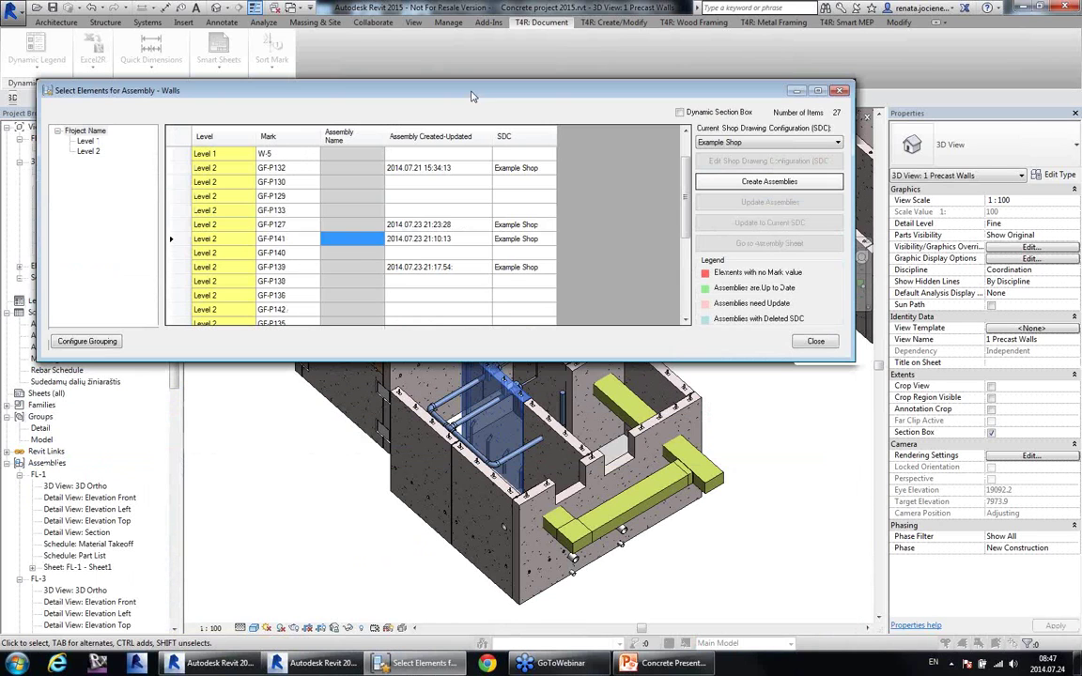
pyautogui.keyDown('ctrl'); pyautogui.click(365, 268); pyautogui.keyUp('ctrl')
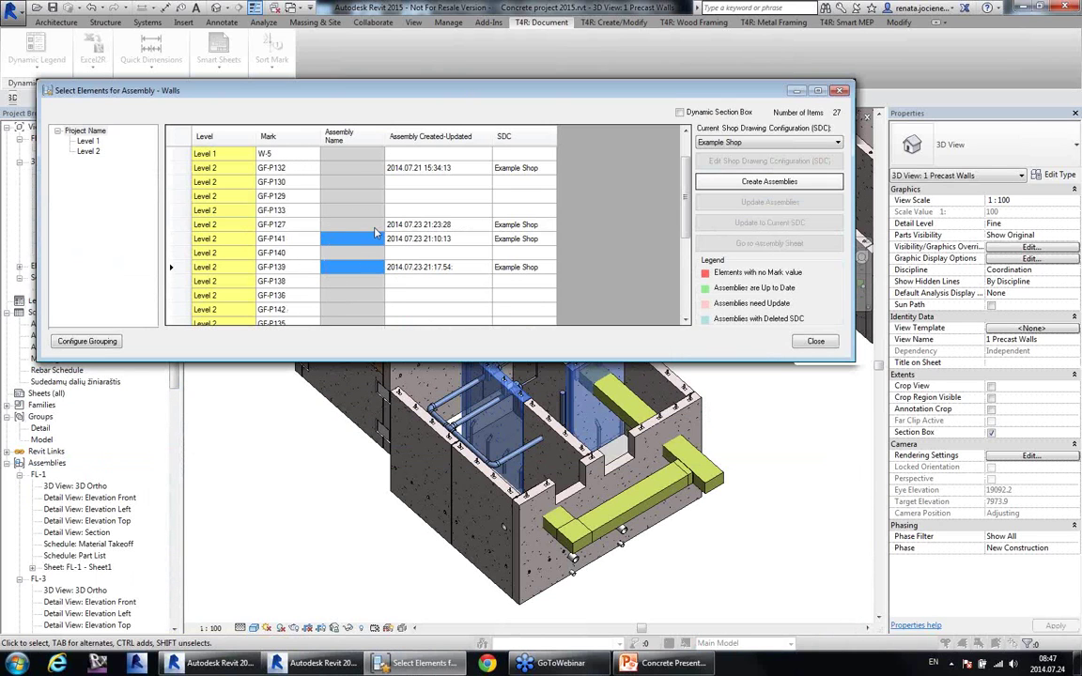
pyautogui.keyDown('ctrl'); pyautogui.click(358, 168); pyautogui.keyUp('ctrl')
pyautogui.moveTo(507, 103); pyautogui.dragTo(512, 220)
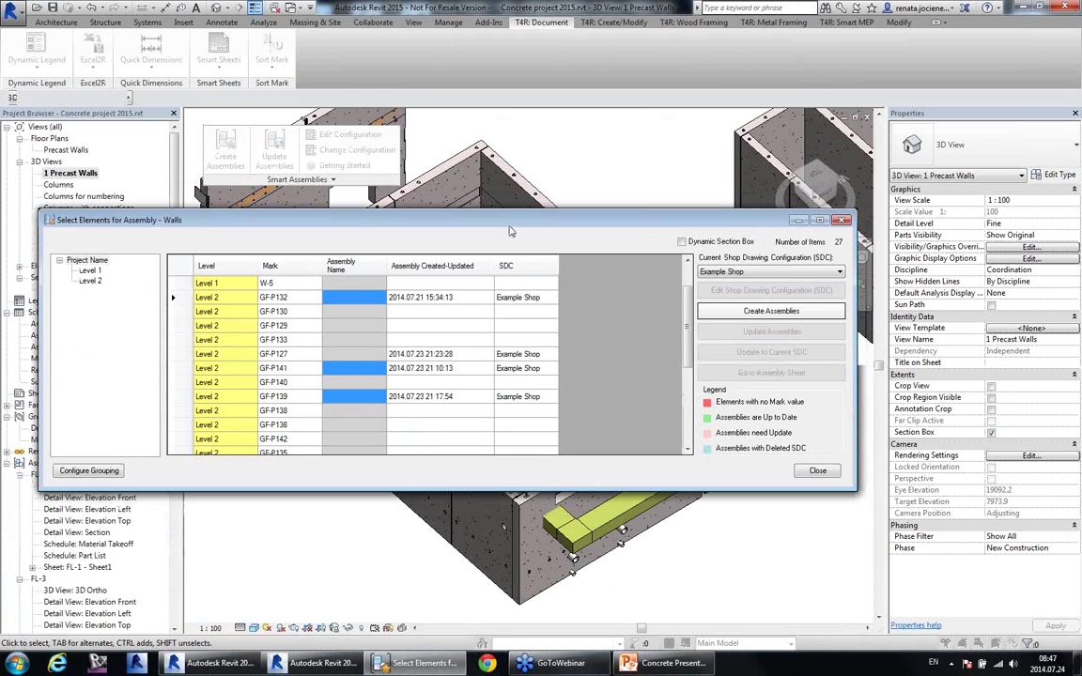
pyautogui.click(750, 315)
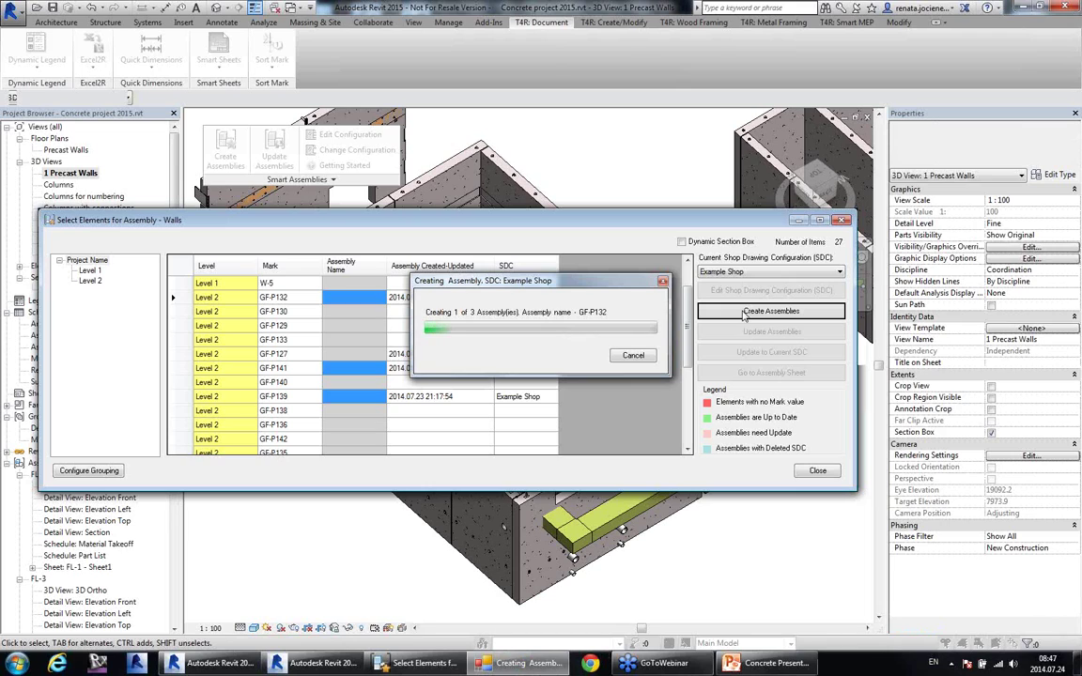
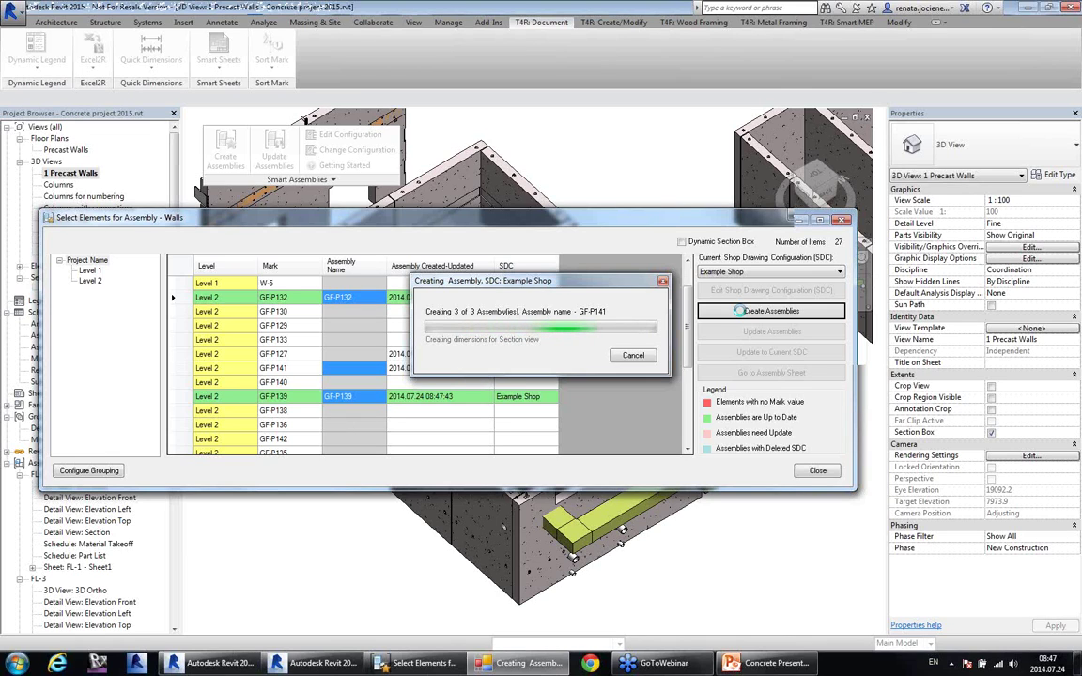
pyautogui.press('Return')
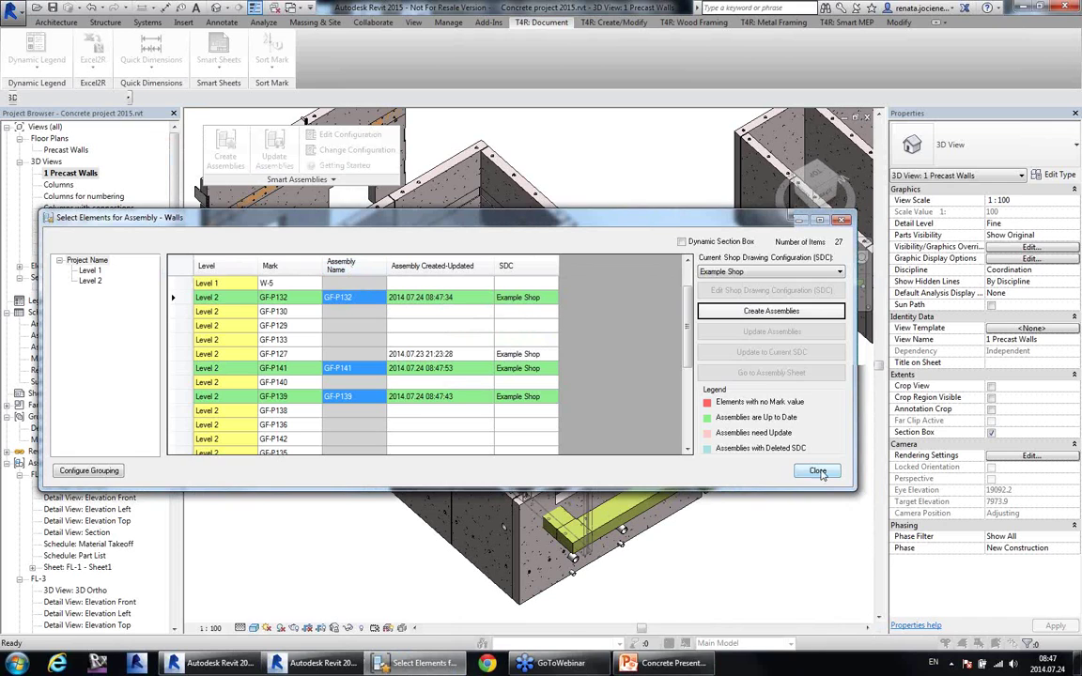
pyautogui.click(817, 471)
# Step: View Sheet1 of the GF-P132 wall assembly
pyautogui.moveTo(515, 418); pyautogui.dragTo(512, 354, button='middle')
pyautogui.scroll(-7, 113, 375)
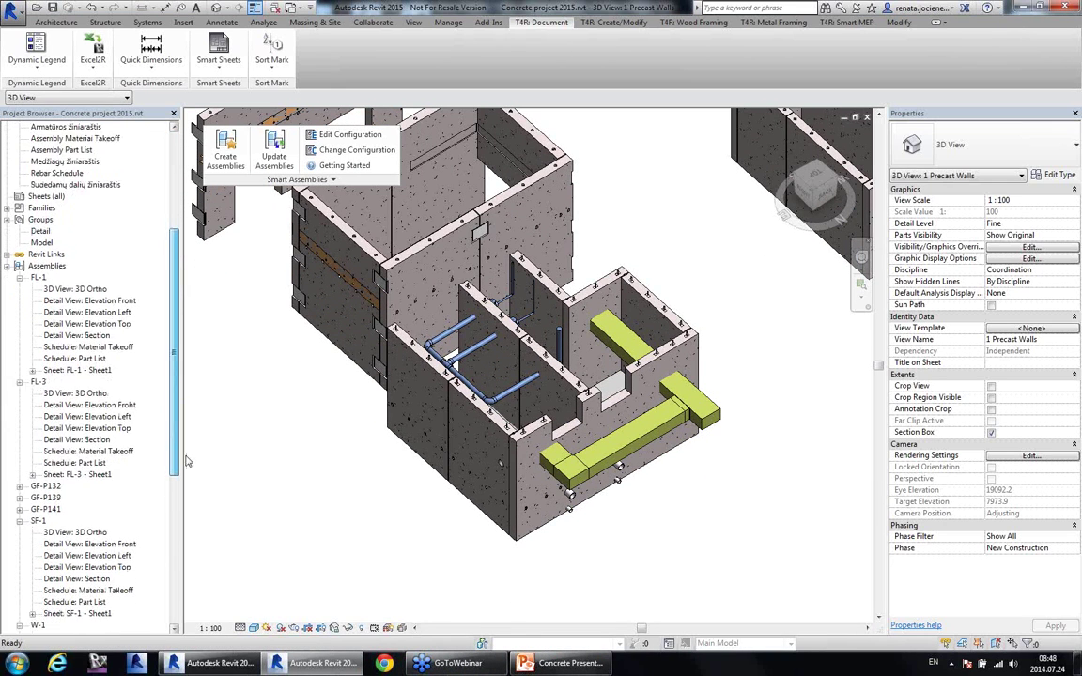
pyautogui.click(48, 428)
pyautogui.click(20, 428)
pyautogui.doubleClick(89, 520)
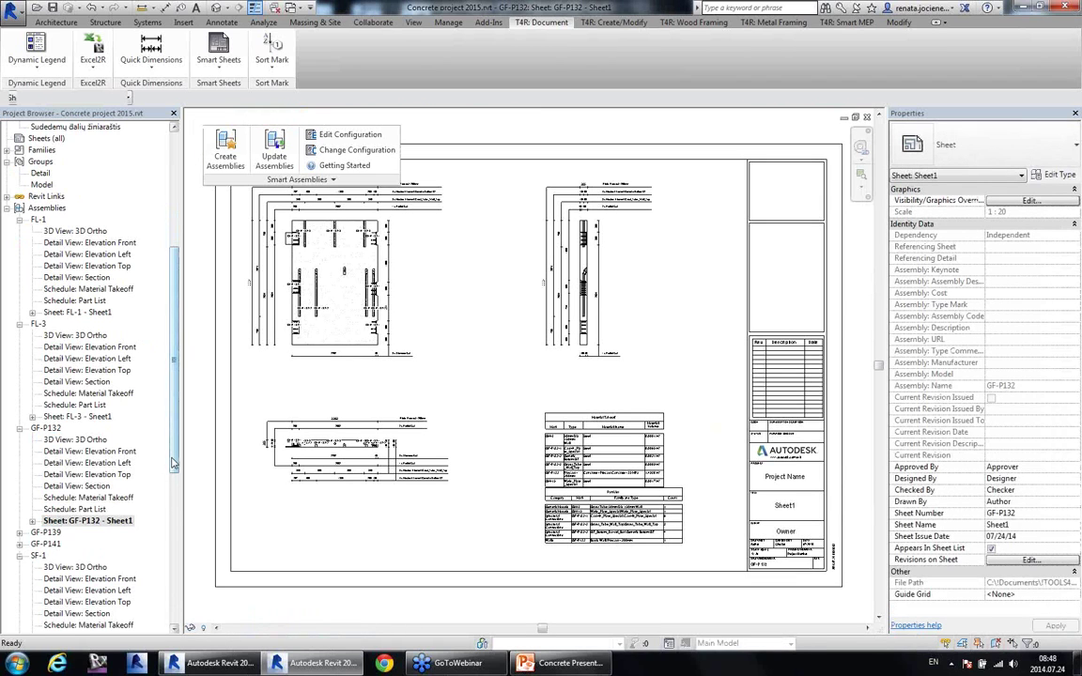
# Step: View Sheet1 of the GF-P139 wall assembly and Sheet1 of the GF-P141 wall assembly
pyautogui.scroll(-3, 56, 428)
pyautogui.click(47, 417)
pyautogui.click(20, 416)
pyautogui.doubleClick(88, 509)
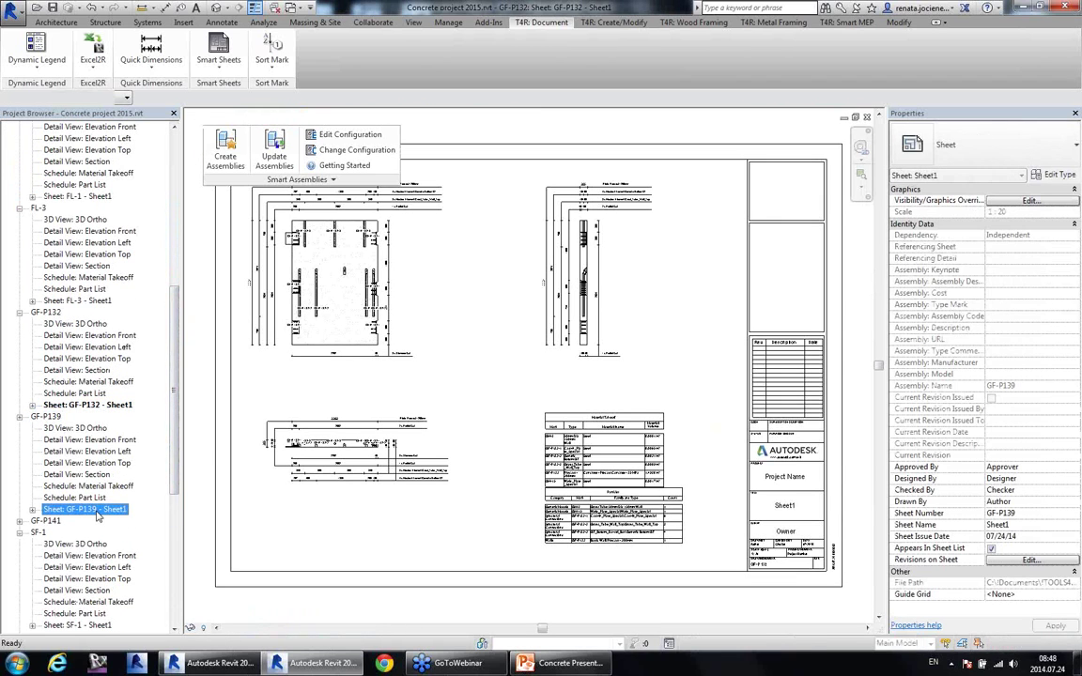
pyautogui.scroll(-2, 173, 479)
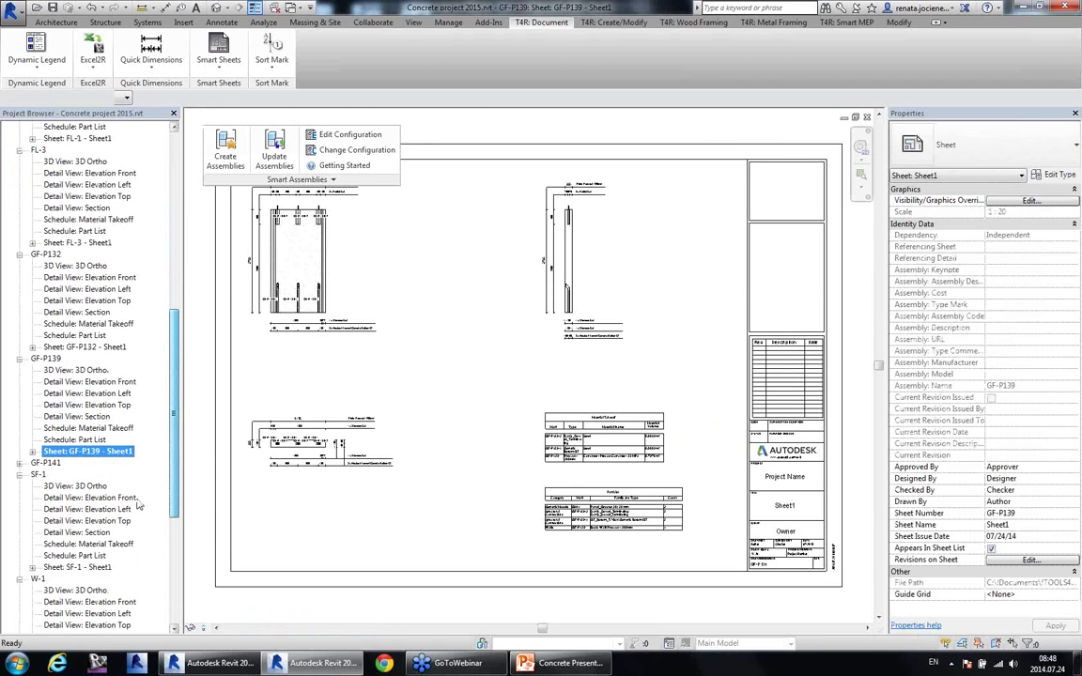
pyautogui.click(47, 463)
pyautogui.click(19, 463)
pyautogui.doubleClick(106, 556)
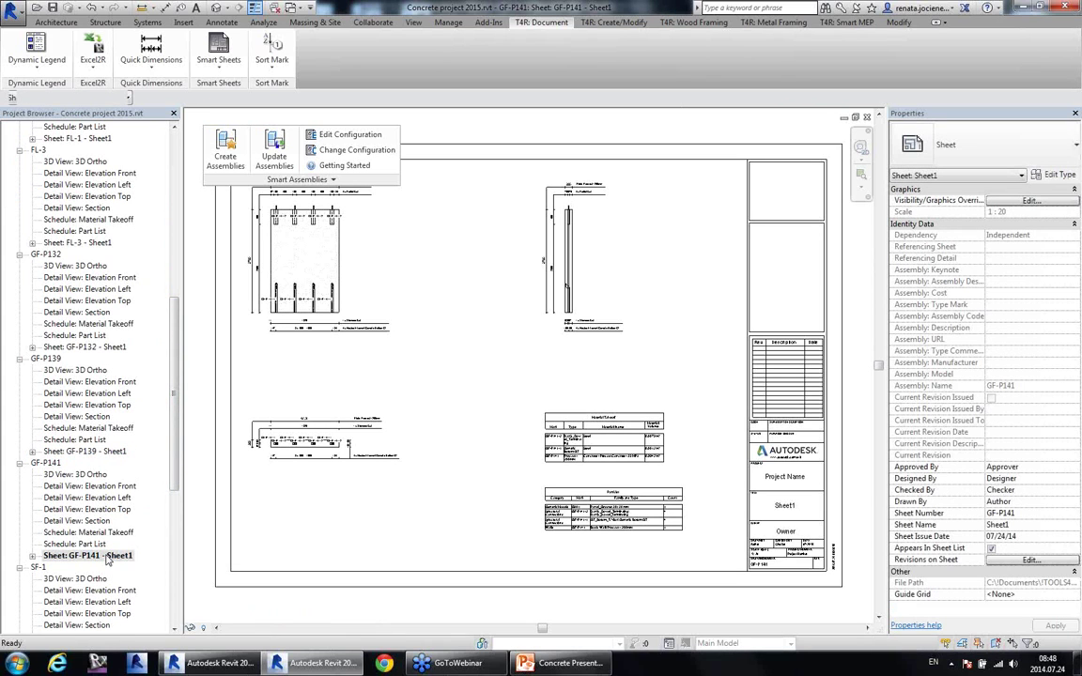
# Step: Return to the 1 Precast Walls 3D view and select the linked MEP model with the ducts and pipes
pyautogui.moveTo(174, 418); pyautogui.dragTo(169, 208)
pyautogui.doubleClick(78, 177)
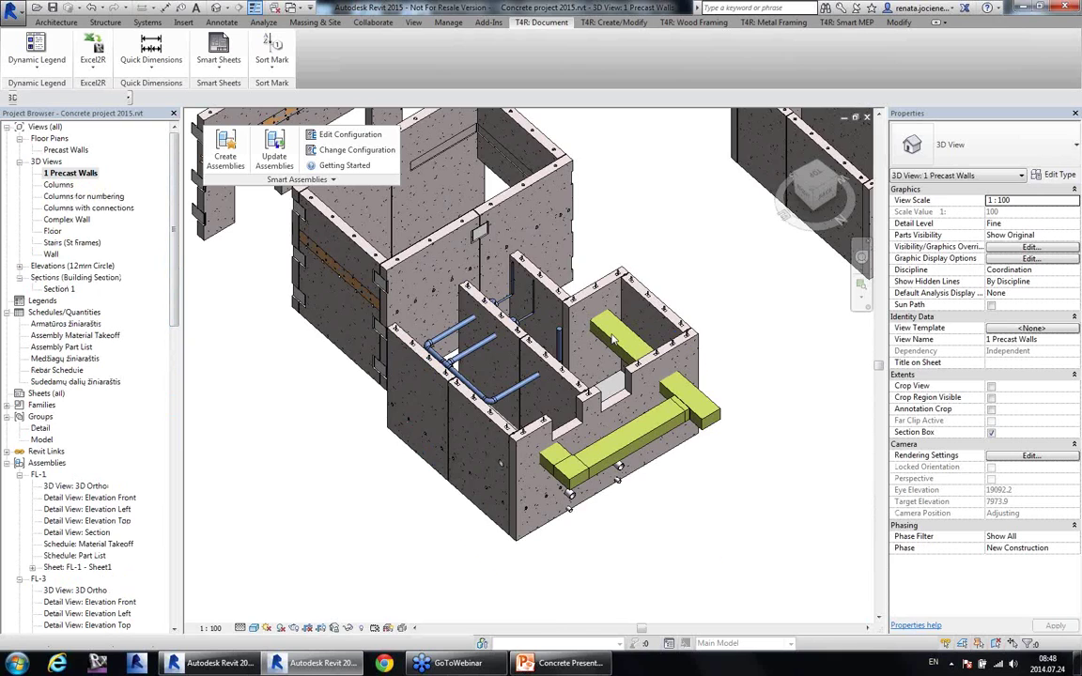
pyautogui.moveTo(677, 219); pyautogui.dragTo(659, 239, button='middle')
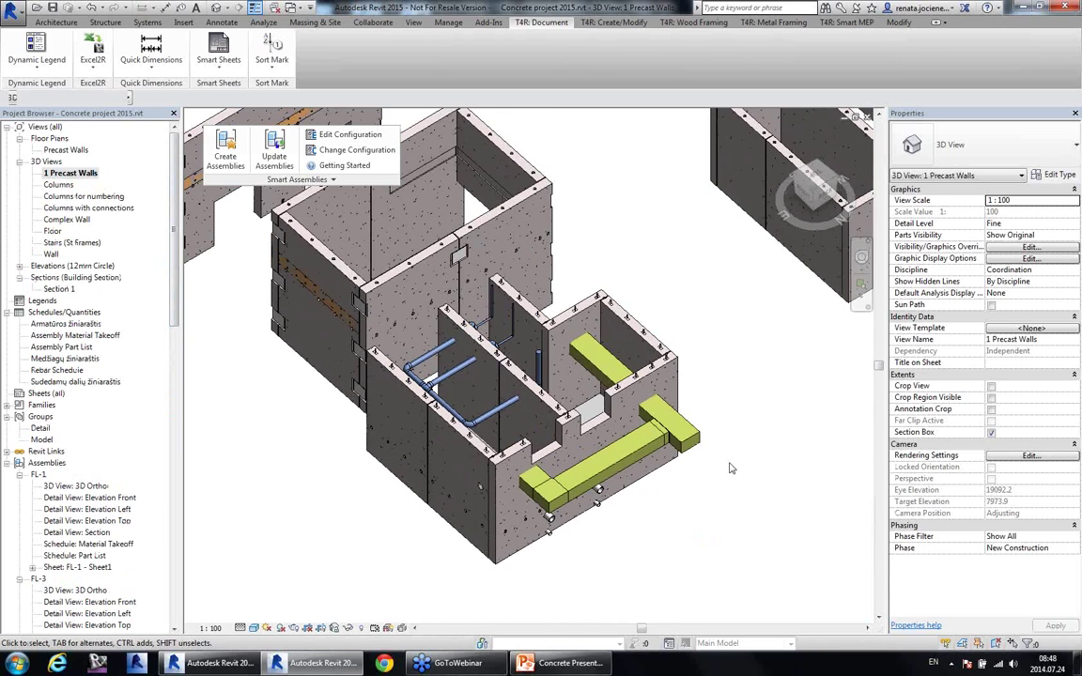
pyautogui.scroll(2, 715, 490)
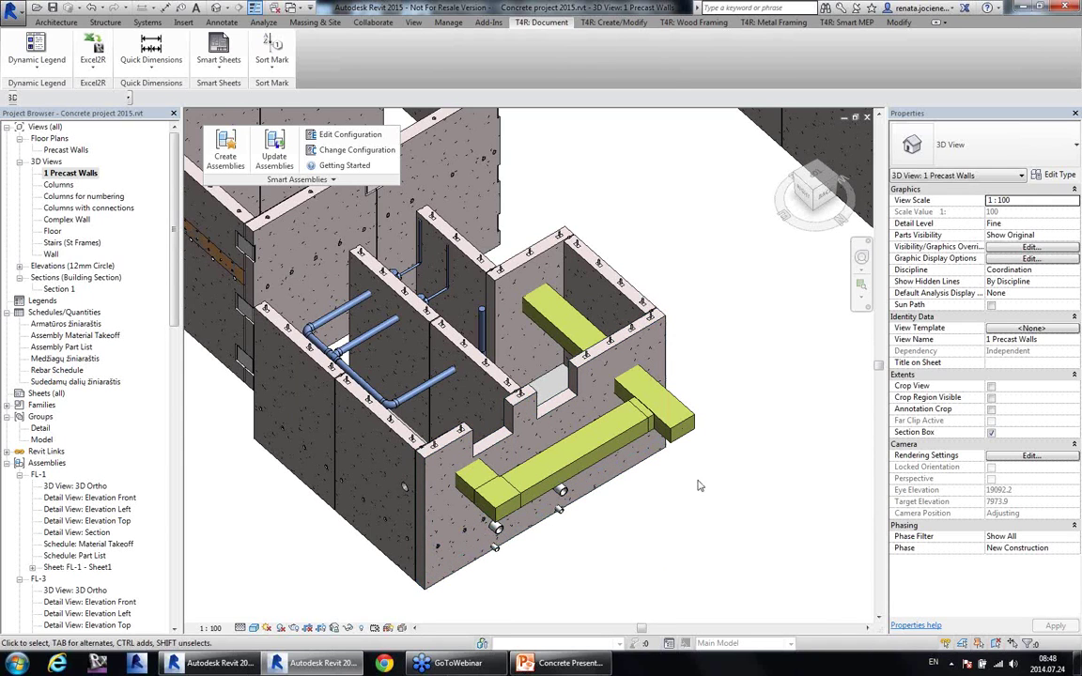
pyautogui.click(685, 427)
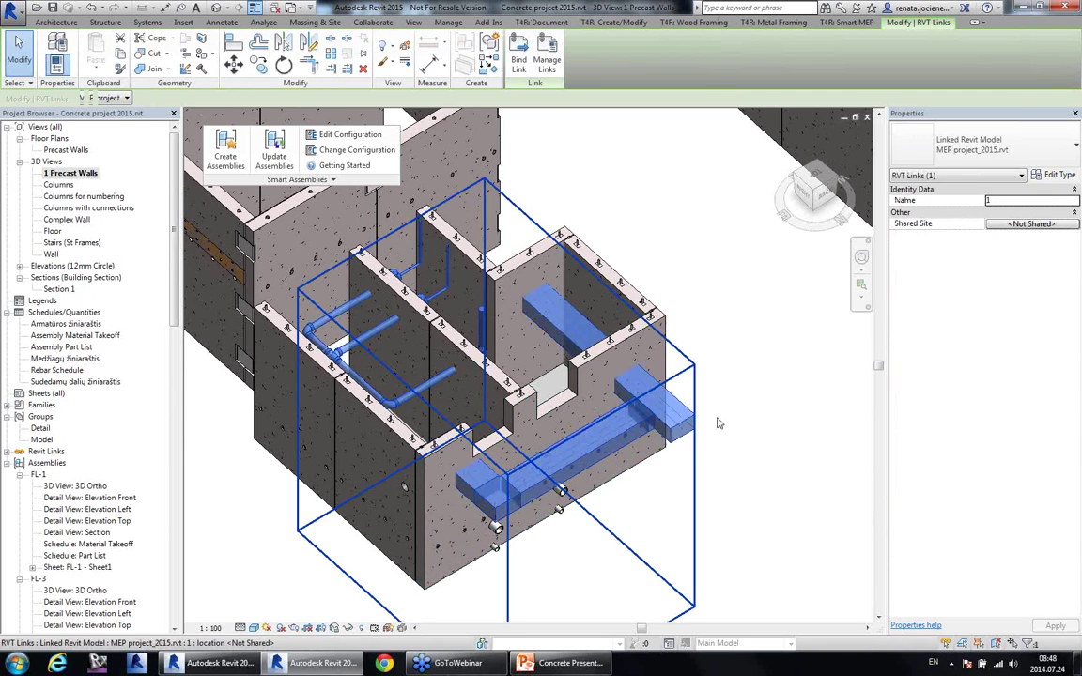
# Step: Examine the ducts and pipes in the MEP project's own window, return to the concrete project and clear the link selection
pyautogui.click(232, 669)
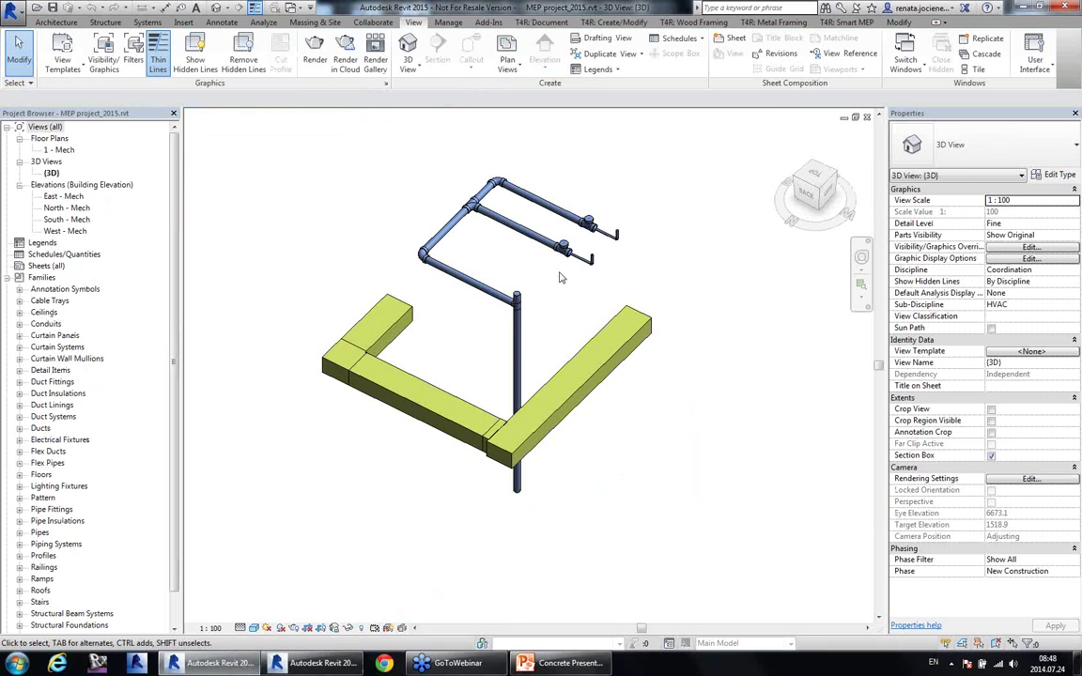
pyautogui.click(439, 412)
pyautogui.click(682, 456)
pyautogui.click(320, 663)
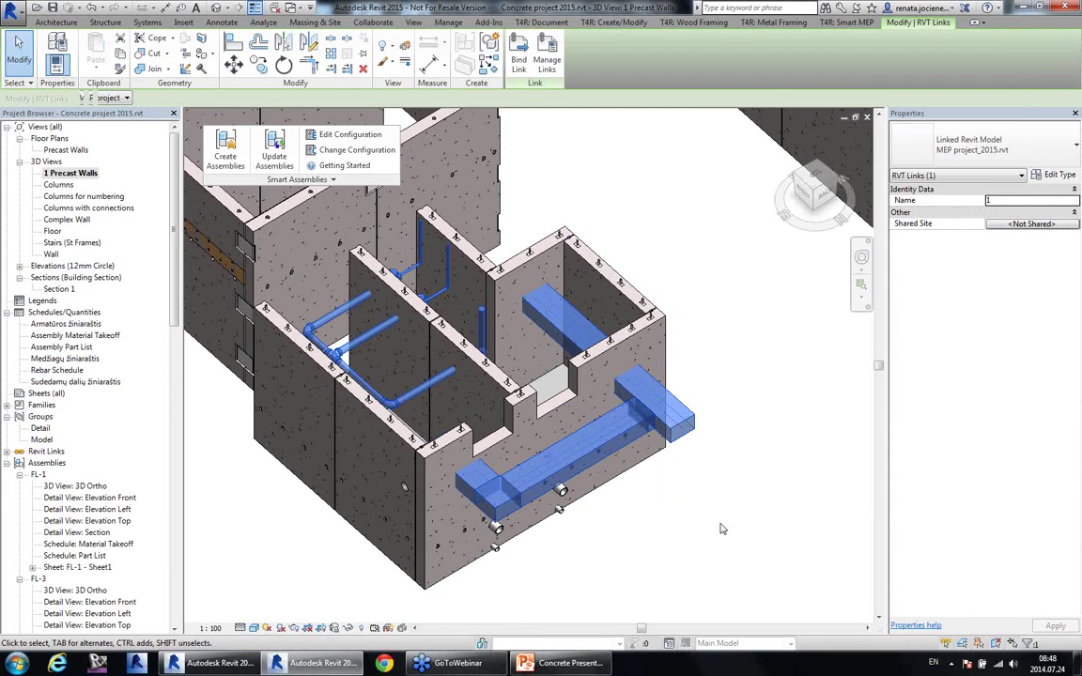
pyautogui.click(723, 518)
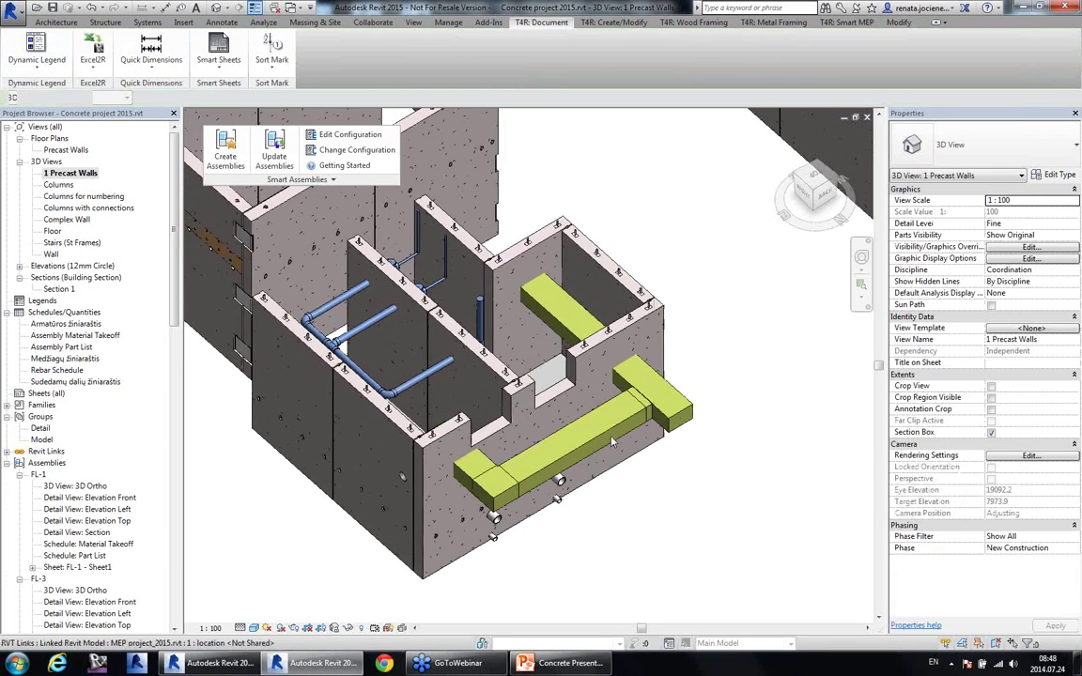
# Step: Inspect where the linked ducts and pipes pass through the precast walls from the opposite side of the model
pyautogui.click(549, 390)
pyautogui.keyDown('shift'); pyautogui.moveTo(747, 486); pyautogui.dragTo(533, 508, button='middle'); pyautogui.keyUp('shift')
pyautogui.moveTo(739, 494); pyautogui.dragTo(735, 510, button='middle')
pyautogui.click(737, 513)
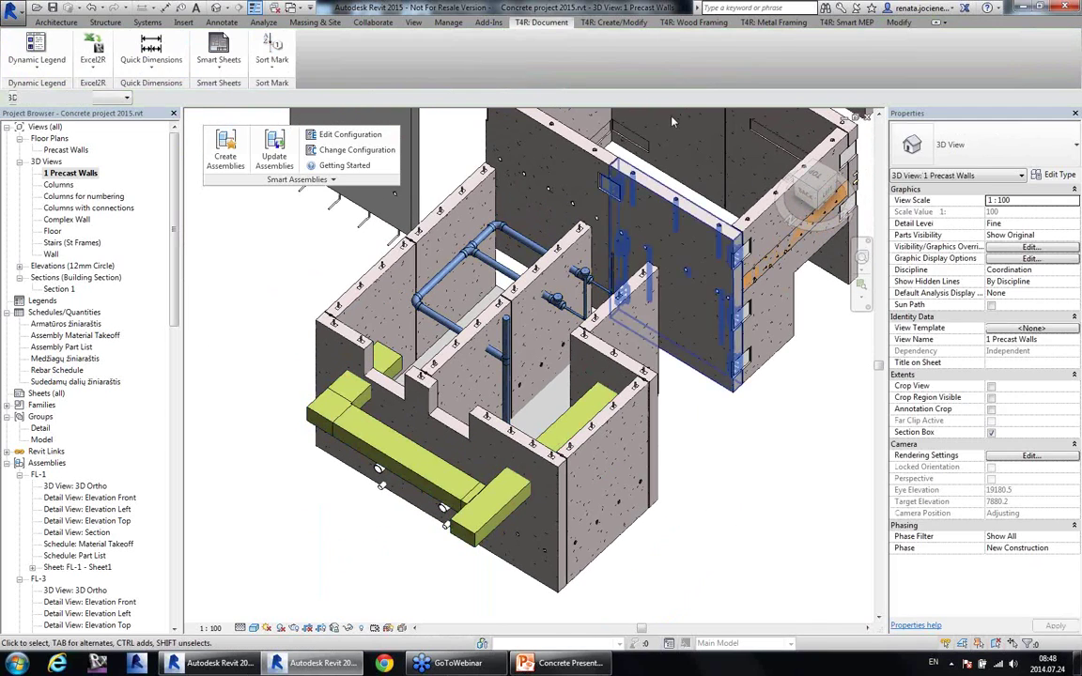
# Step: Run an interference check between the current project's floors and walls and the ducts and pipes of MEP project_2015.rvt
pyautogui.click(381, 21)
pyautogui.click(646, 60)
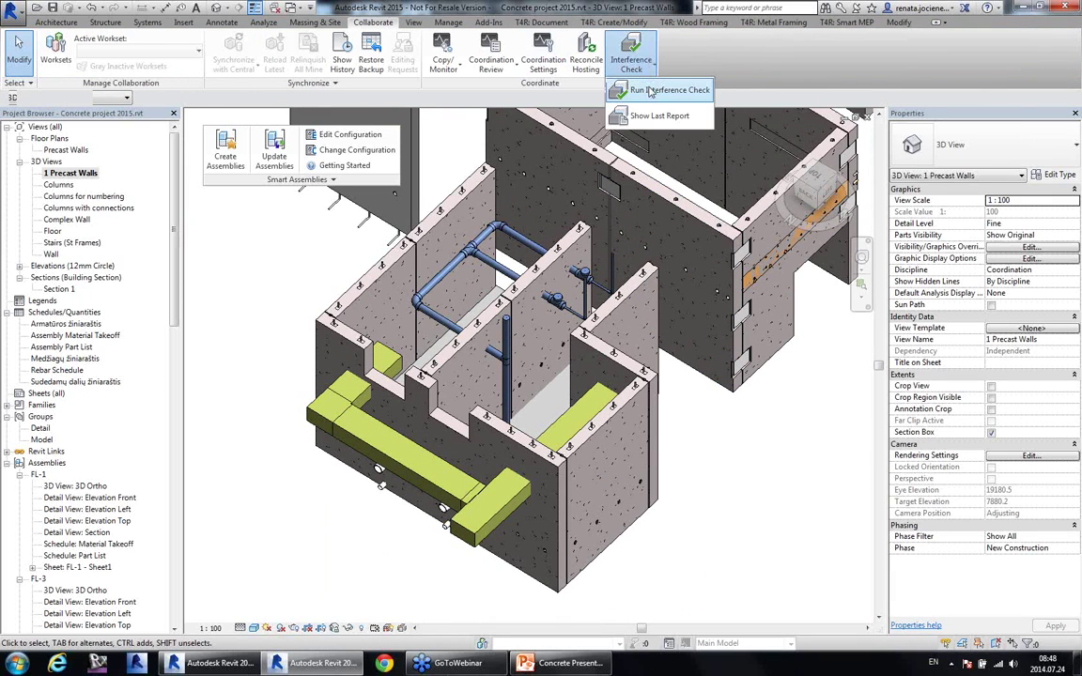
pyautogui.click(652, 90)
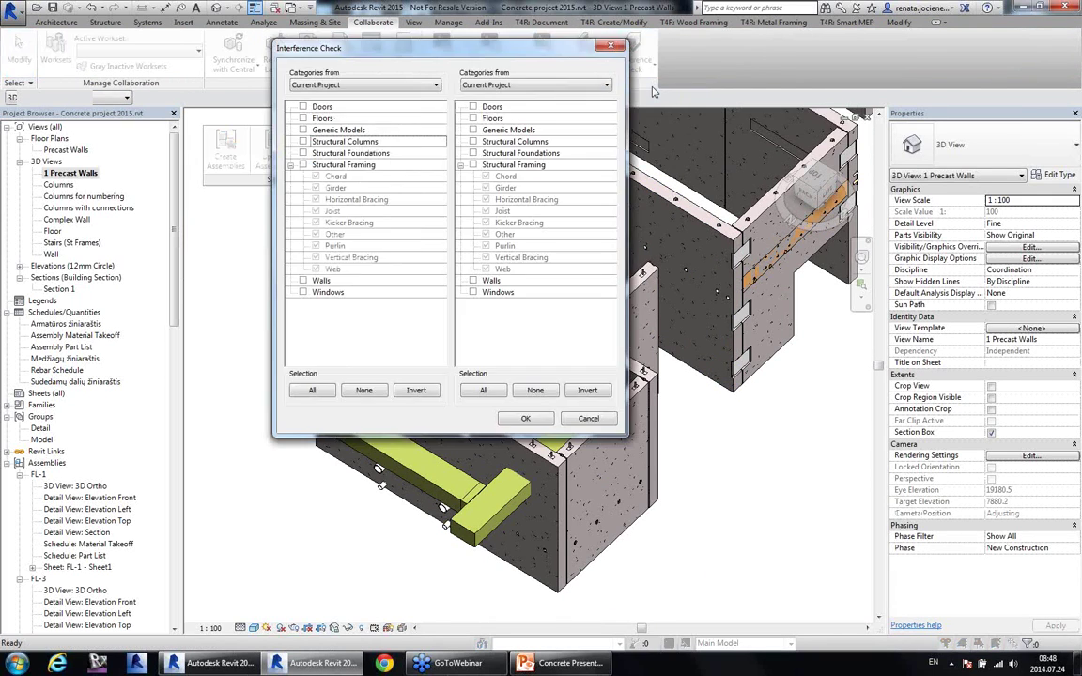
pyautogui.click(303, 281)
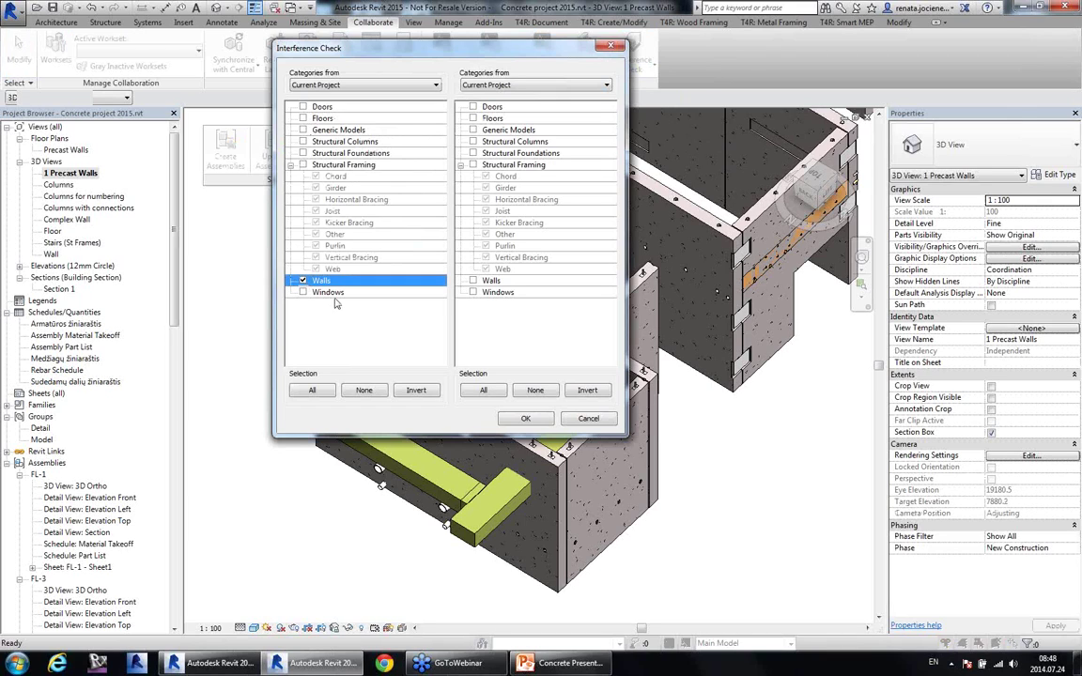
pyautogui.click(302, 118)
pyautogui.click(507, 86)
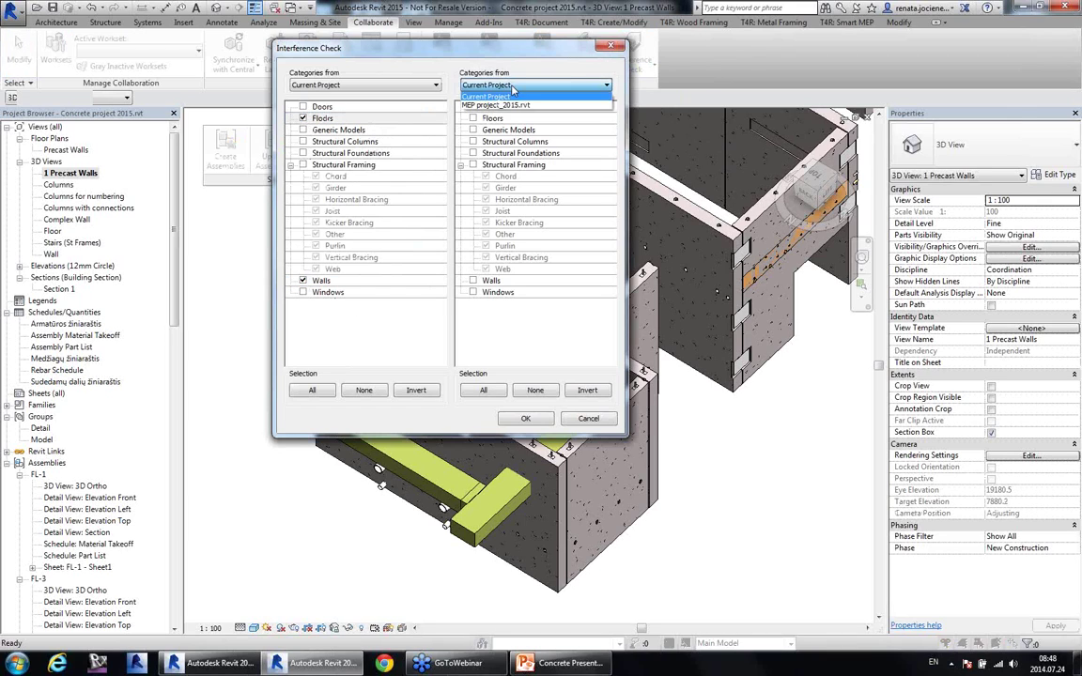
pyautogui.click(457, 98)
pyautogui.click(473, 141)
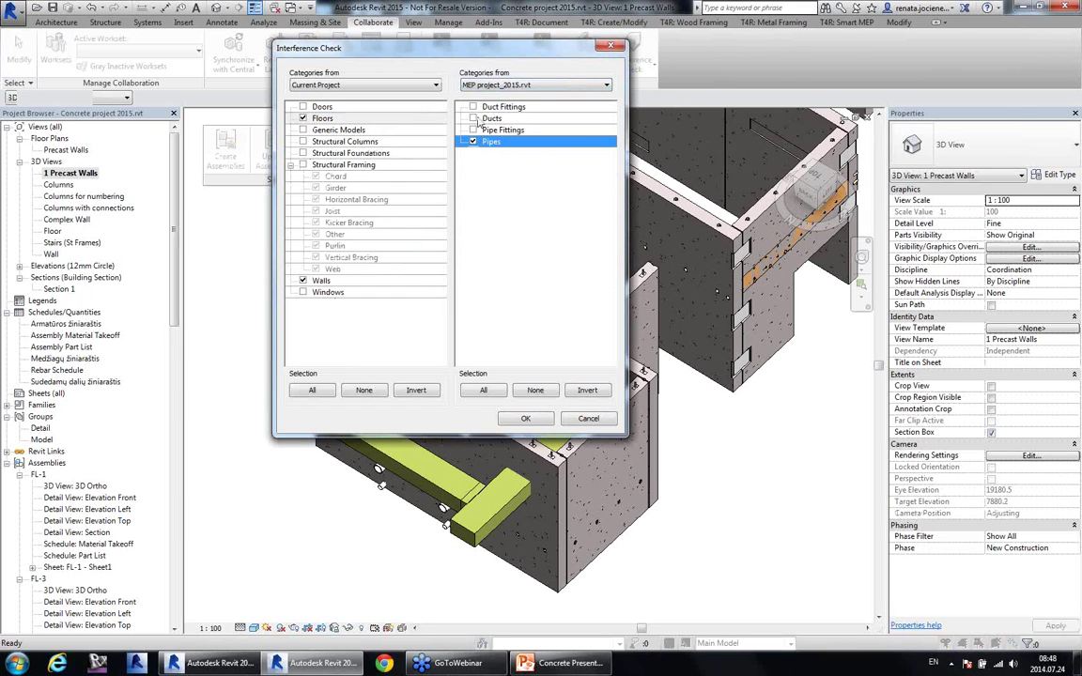
pyautogui.click(473, 118)
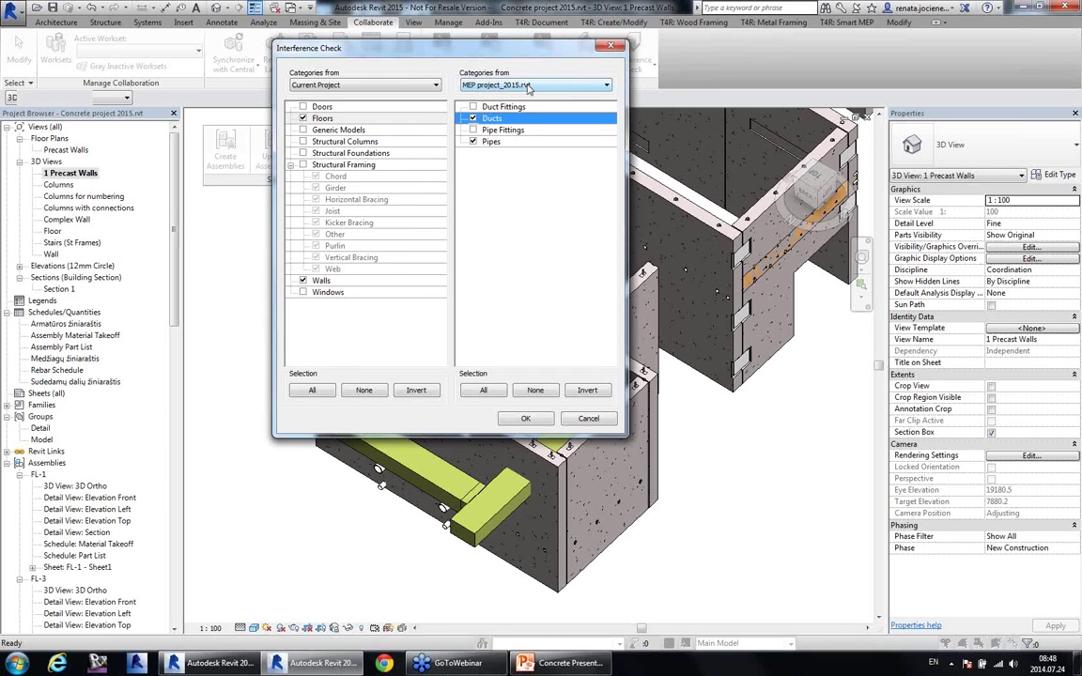
pyautogui.click(528, 419)
# Step: Export the interference report to the desktop as the HTML file Concrete project 2015 and close the report
pyautogui.click(431, 434)
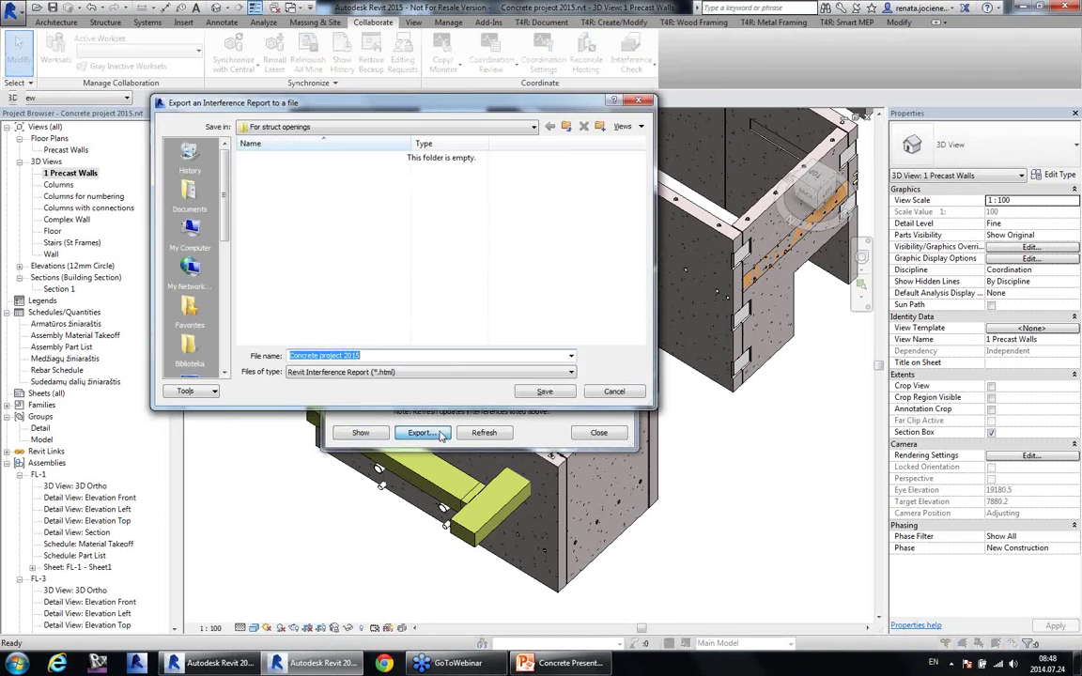
pyautogui.click(190, 340)
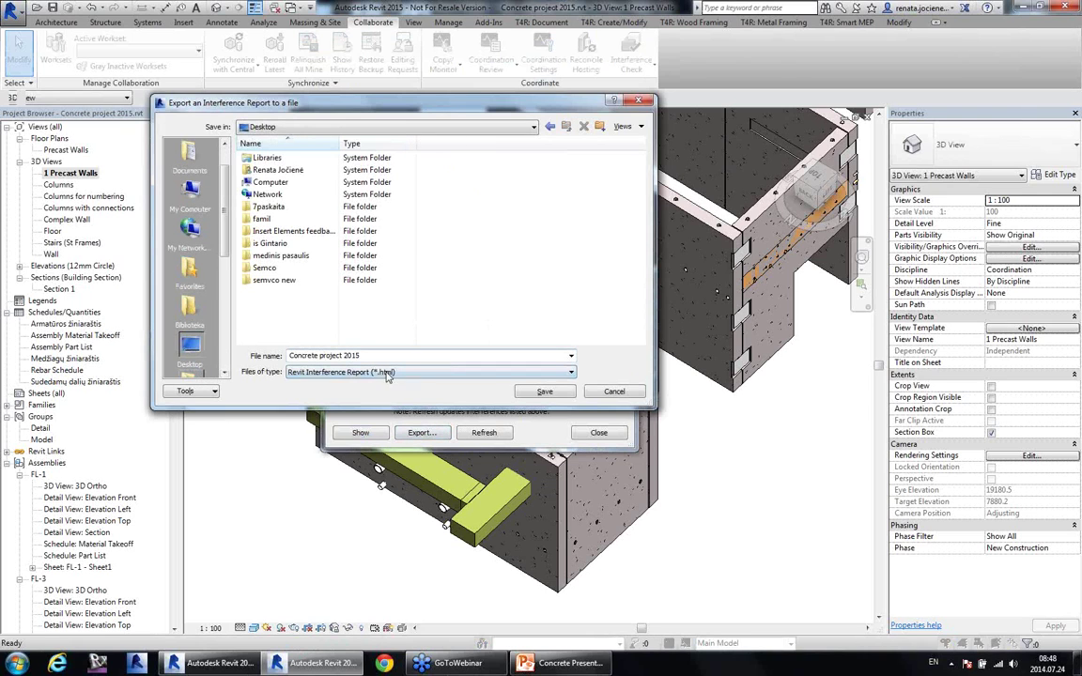
pyautogui.click(544, 391)
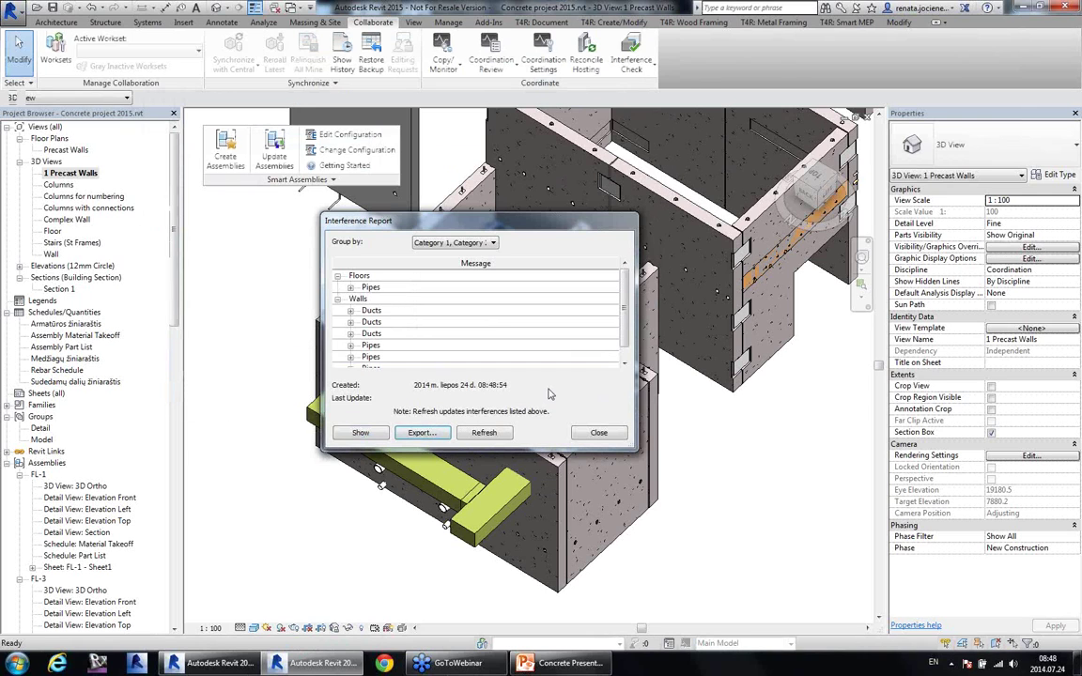
pyautogui.click(600, 433)
# Step: Float the Cut Opening Pro tool over the view and read the Concrete project 2015.html interference data into it from the desktop
pyautogui.click(614, 24)
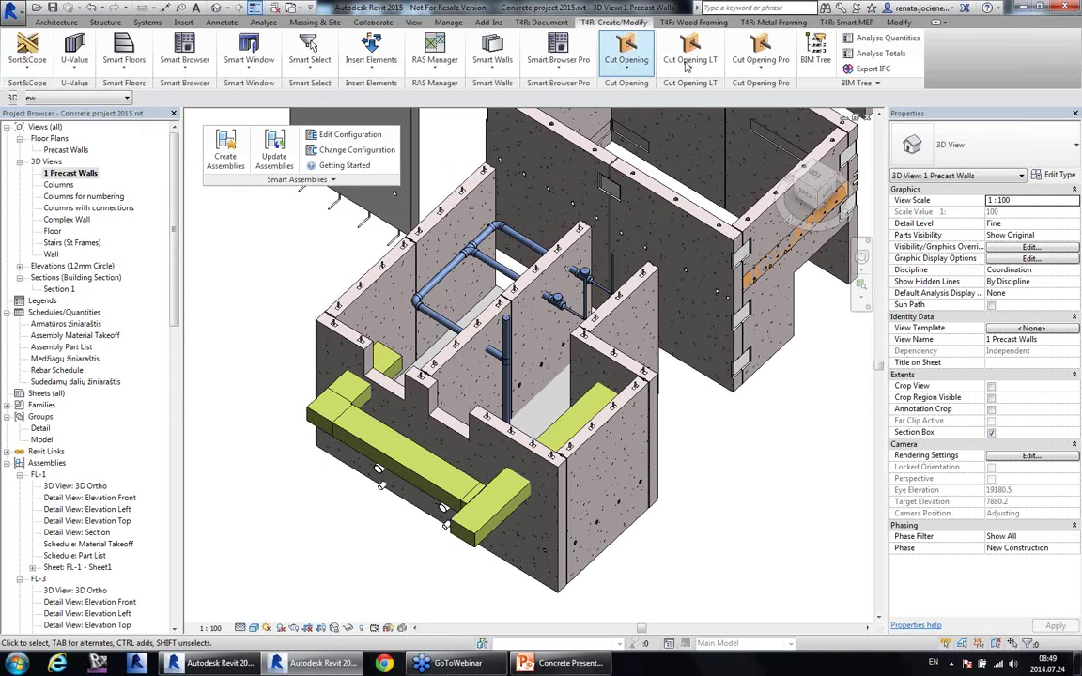
pyautogui.moveTo(761, 83); pyautogui.dragTo(259, 259)
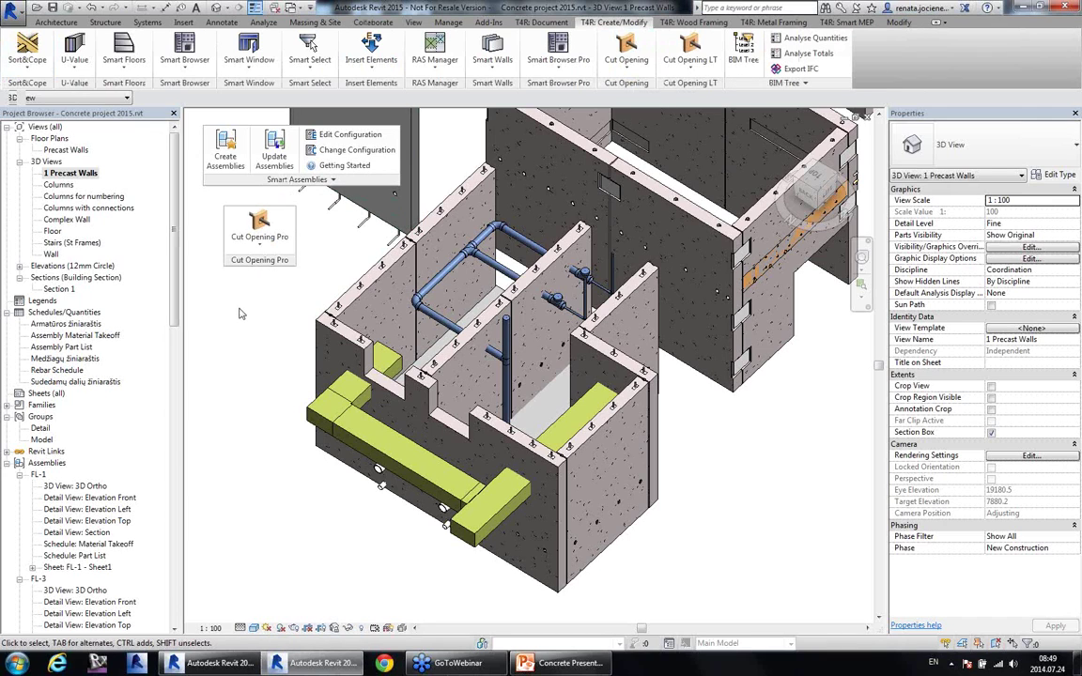
pyautogui.click(269, 245)
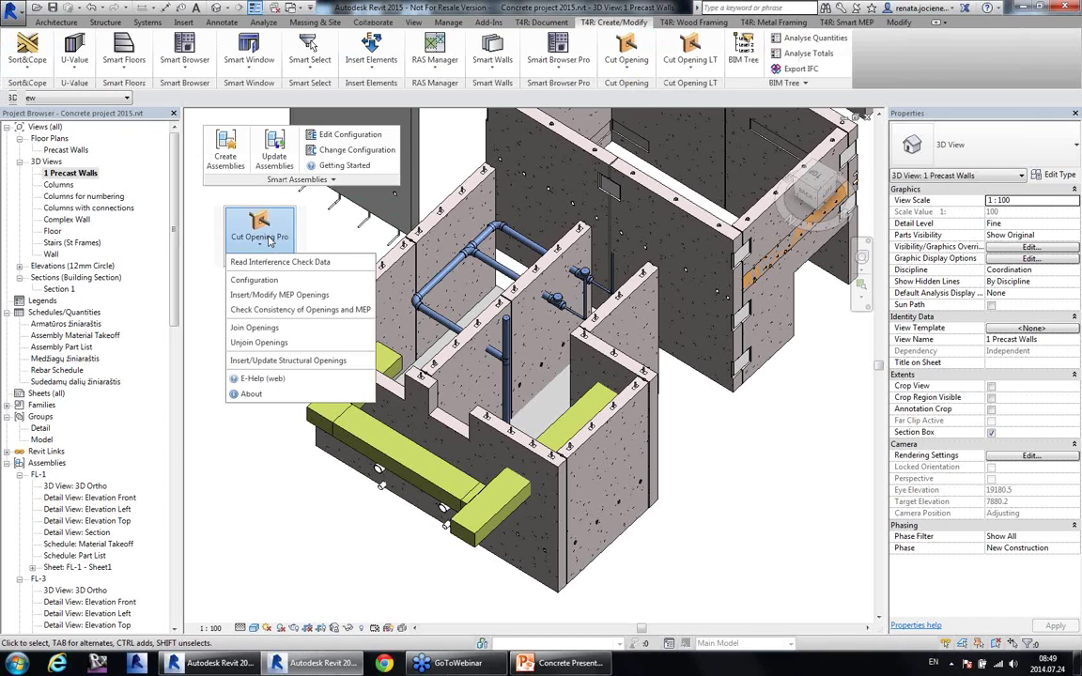
pyautogui.click(284, 263)
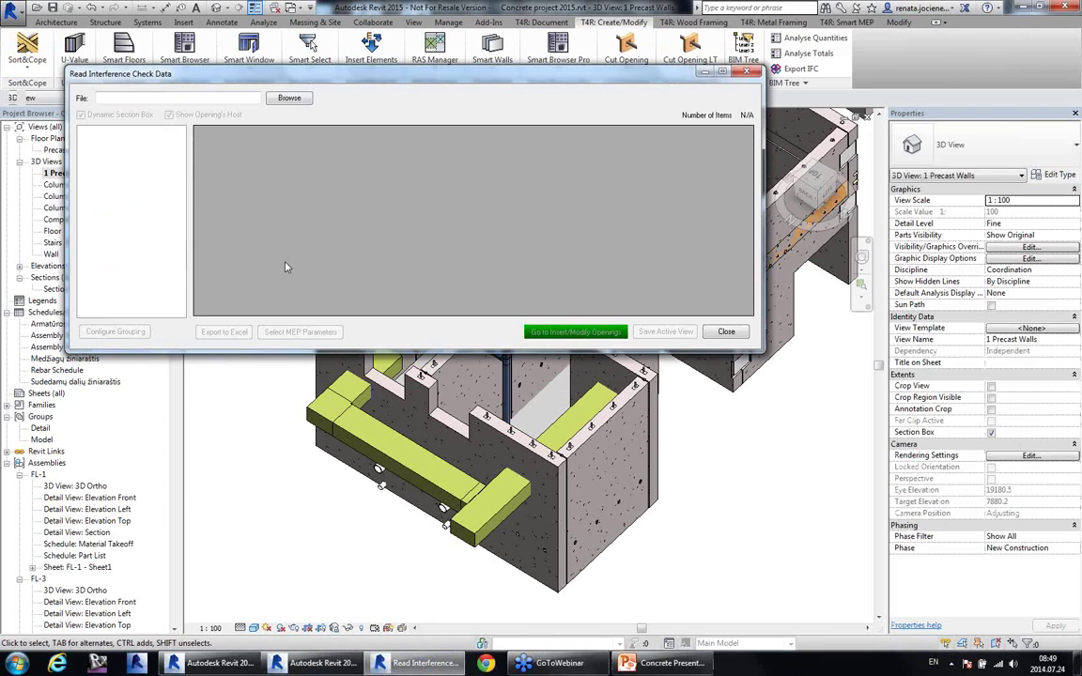
pyautogui.click(296, 101)
pyautogui.click(376, 285)
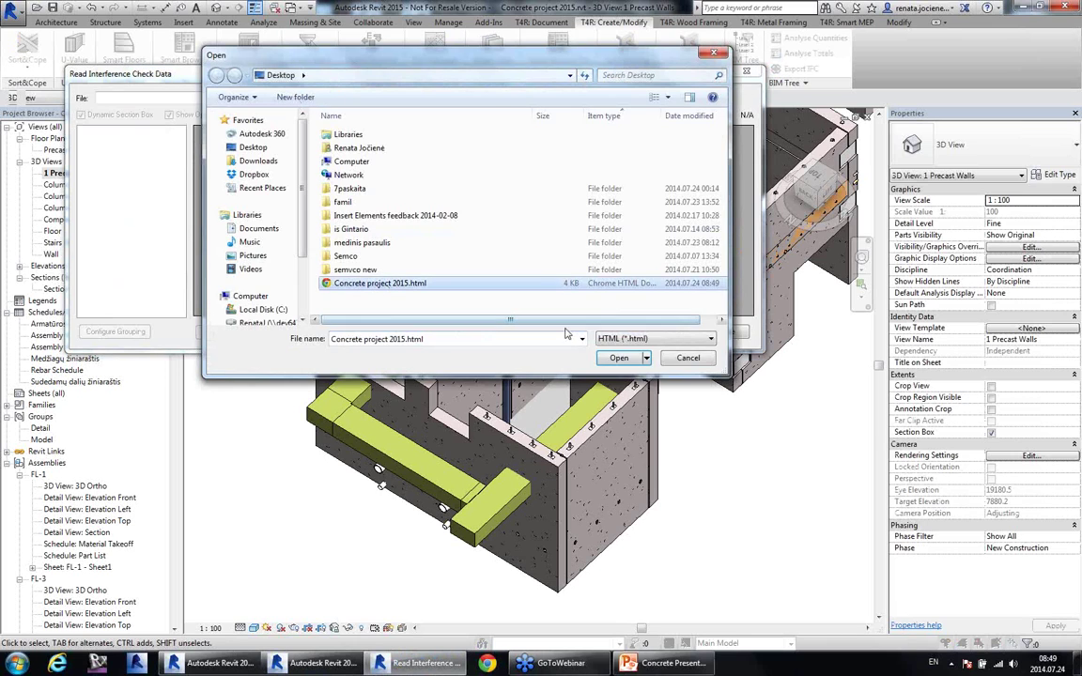
pyautogui.click(622, 359)
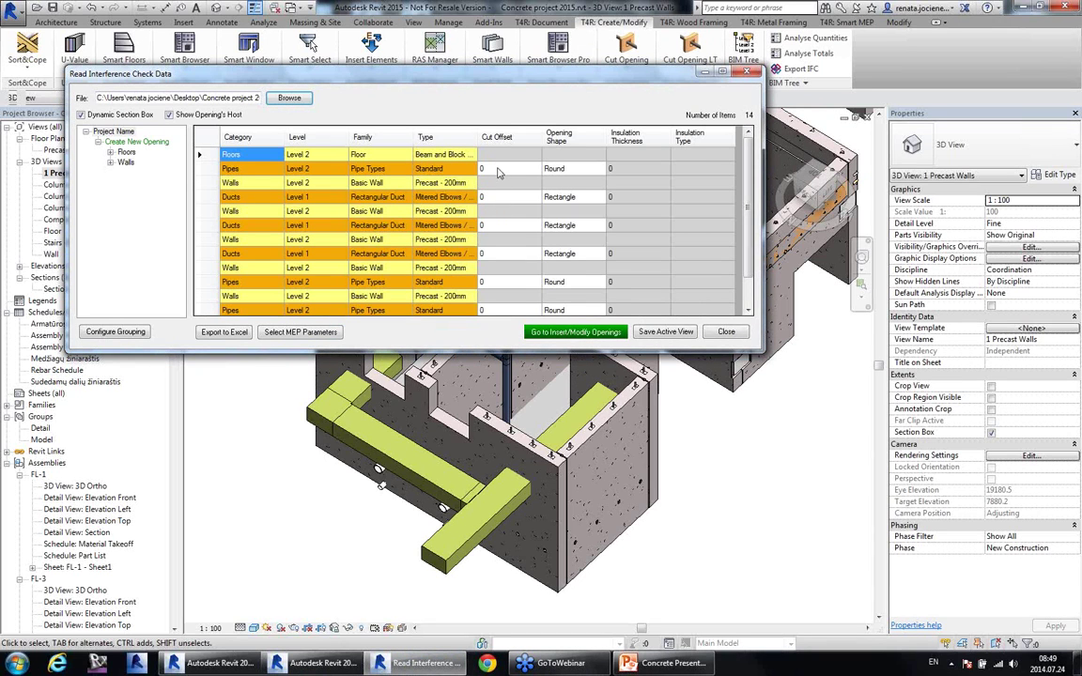
# Step: Examine the clashing floor and precast walls in the 3D view by highlighting their rows in the interference list
pyautogui.click(413, 153)
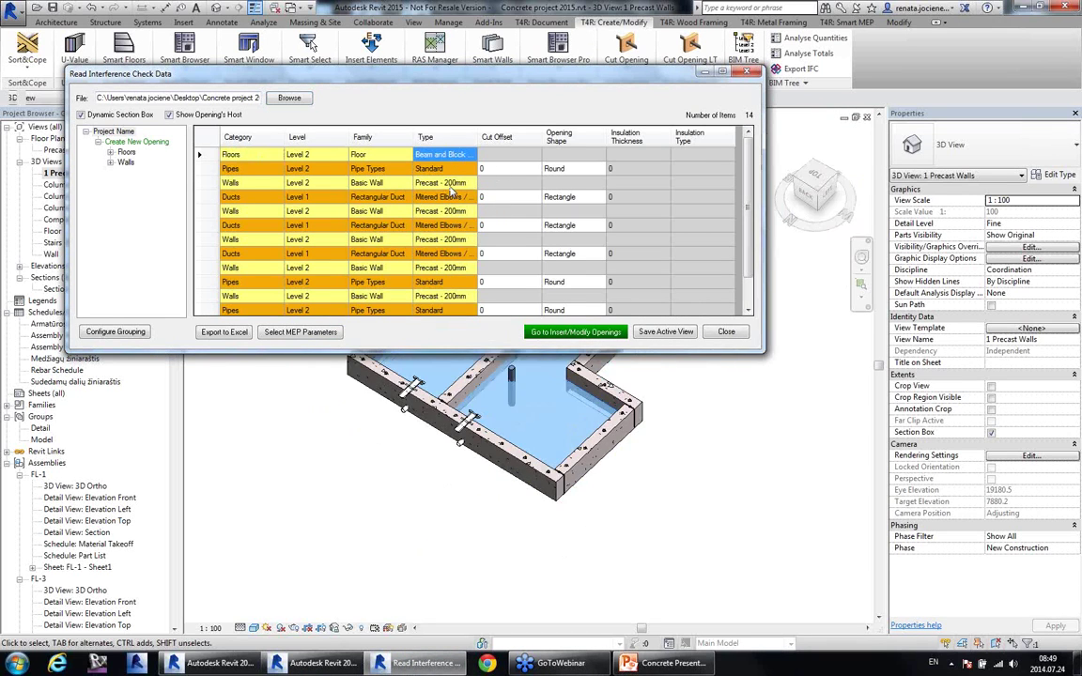
pyautogui.click(451, 184)
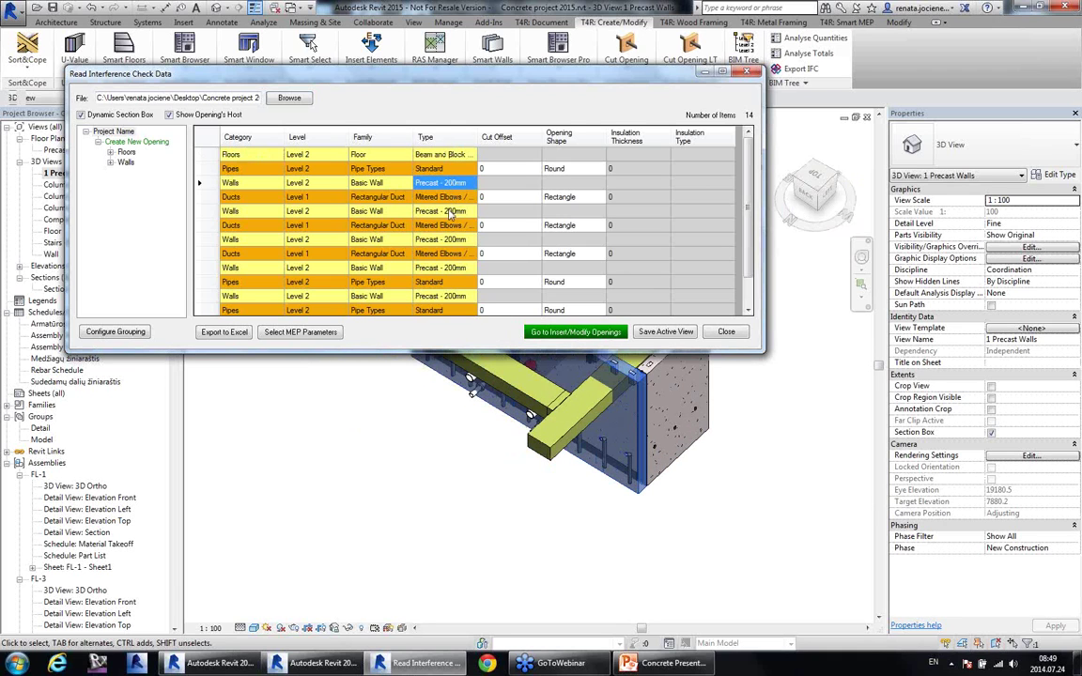
pyautogui.moveTo(539, 75); pyautogui.dragTo(515, 55)
pyautogui.click(431, 223)
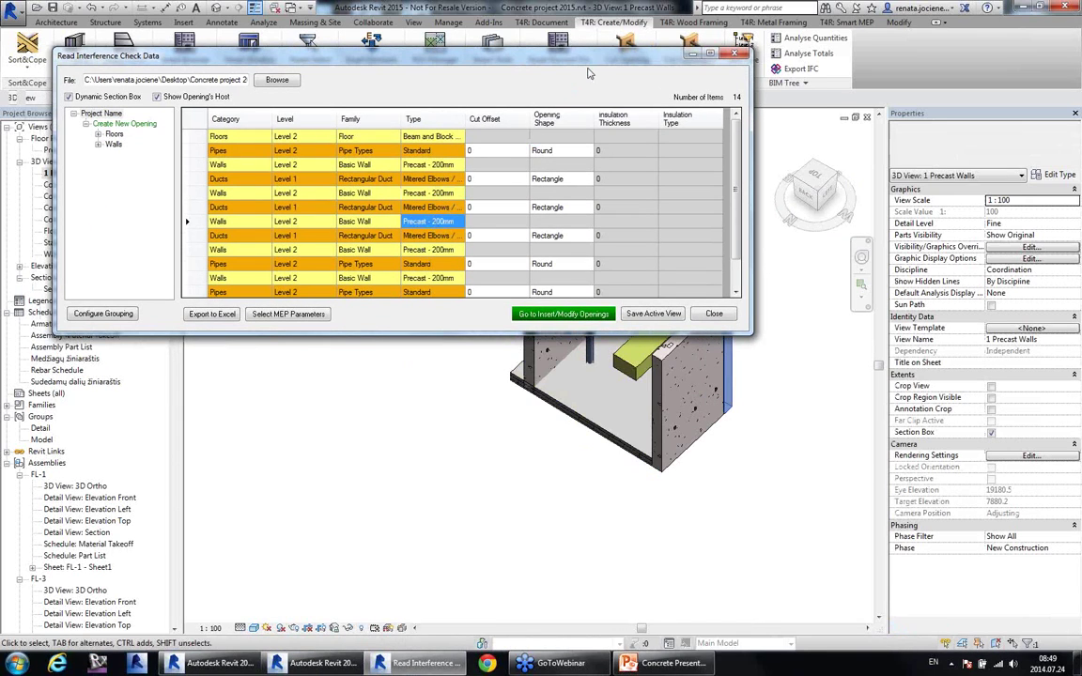
pyautogui.moveTo(587, 62); pyautogui.dragTo(593, 225)
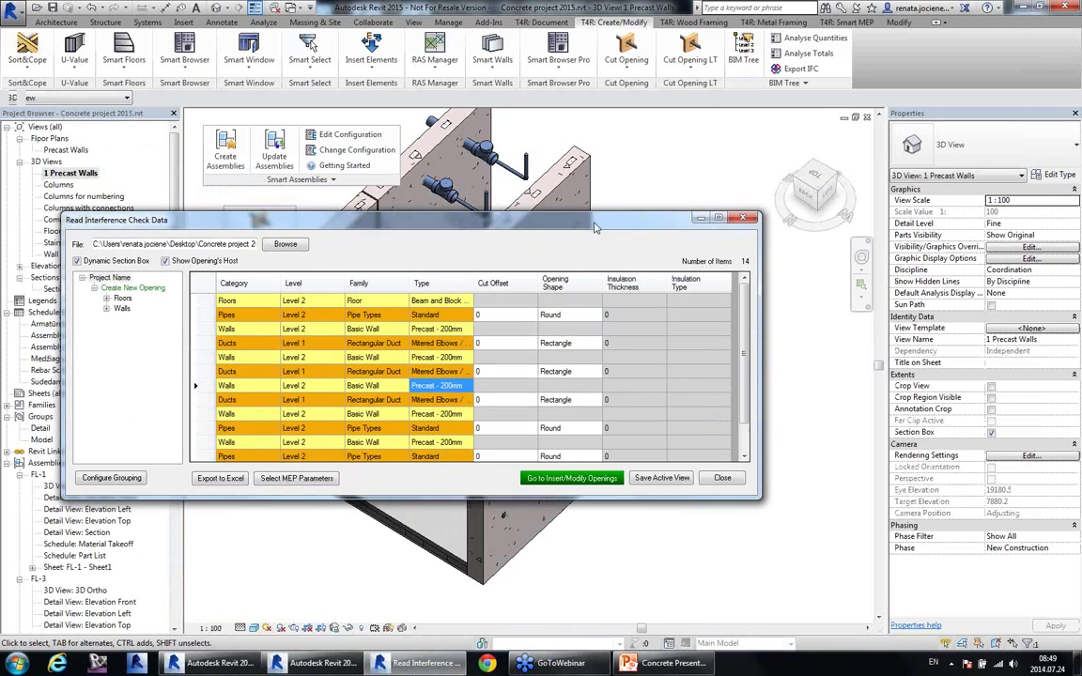
# Step: Turn off the dynamic section box and highlight the first listed precast wall in the full model
pyautogui.click(77, 261)
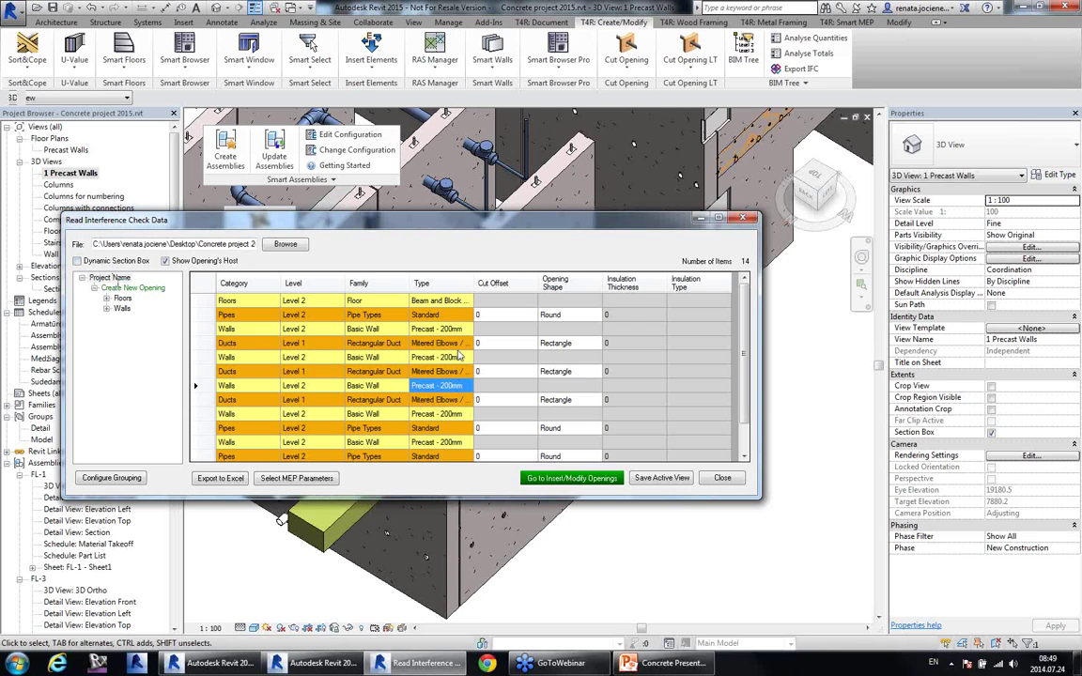
pyautogui.click(440, 329)
pyautogui.moveTo(530, 220); pyautogui.dragTo(526, 255)
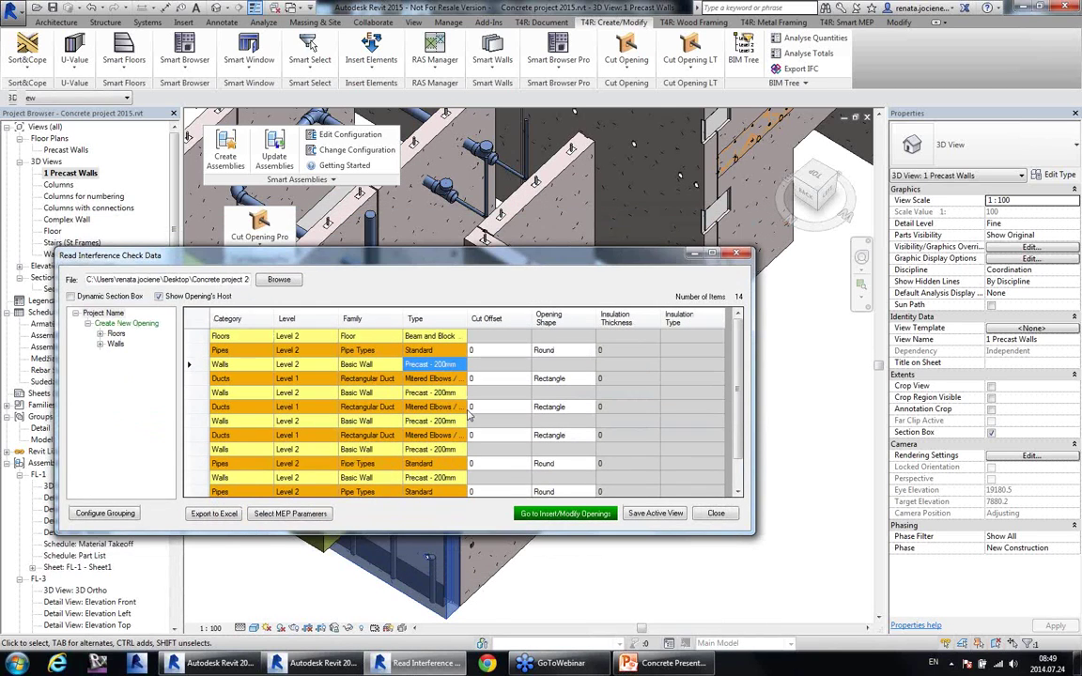
# Step: Hide the opening hosts in the list and set the Cut Offset of all listed pipes and ducts to 20
pyautogui.click(159, 297)
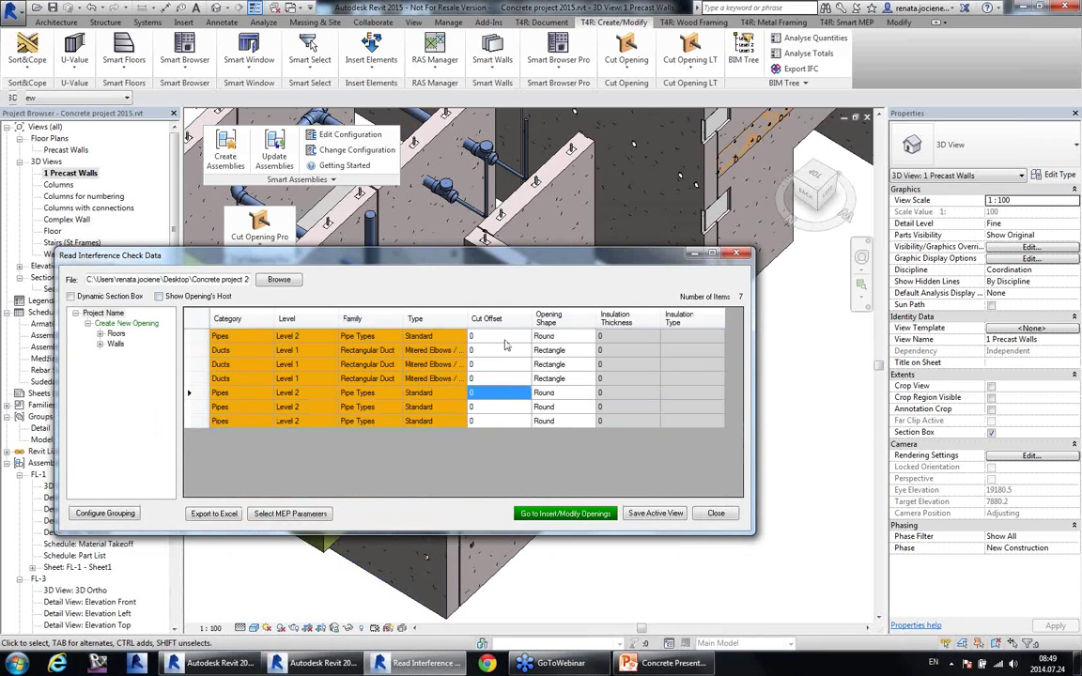
pyautogui.click(479, 318)
pyautogui.rightClick(519, 410)
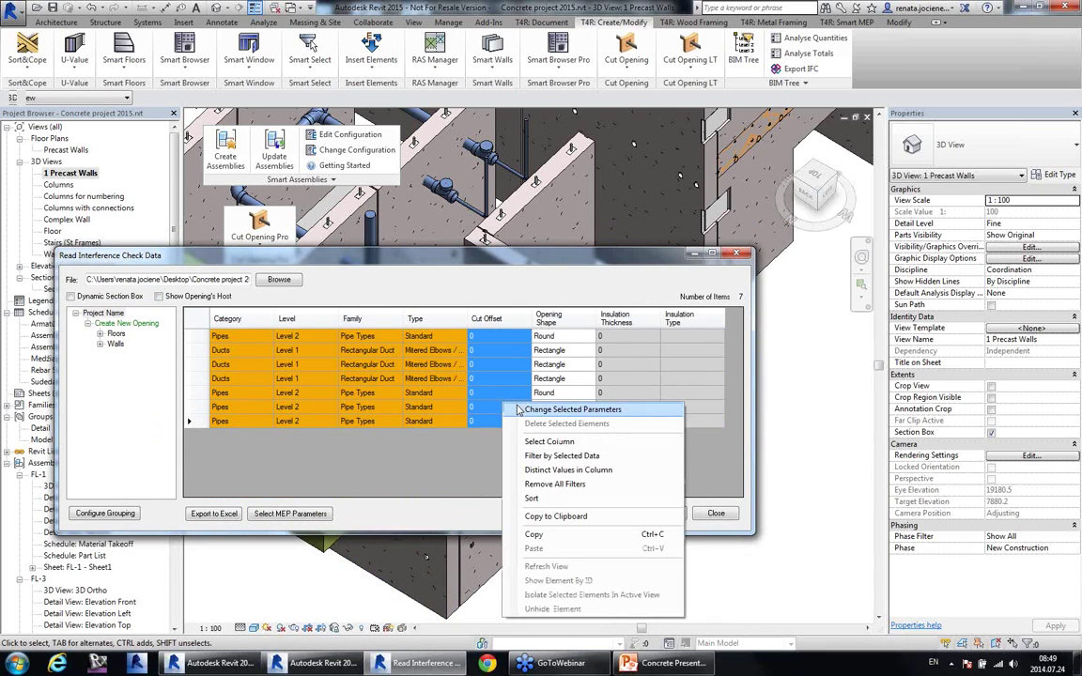
pyautogui.click(519, 410)
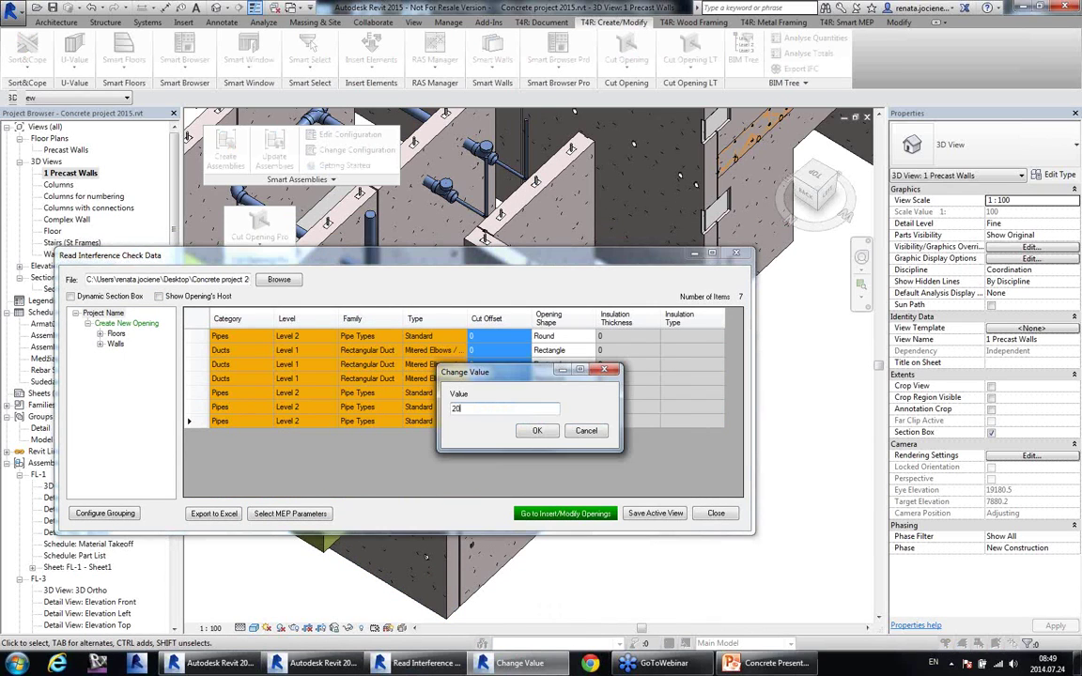
pyautogui.click(539, 431)
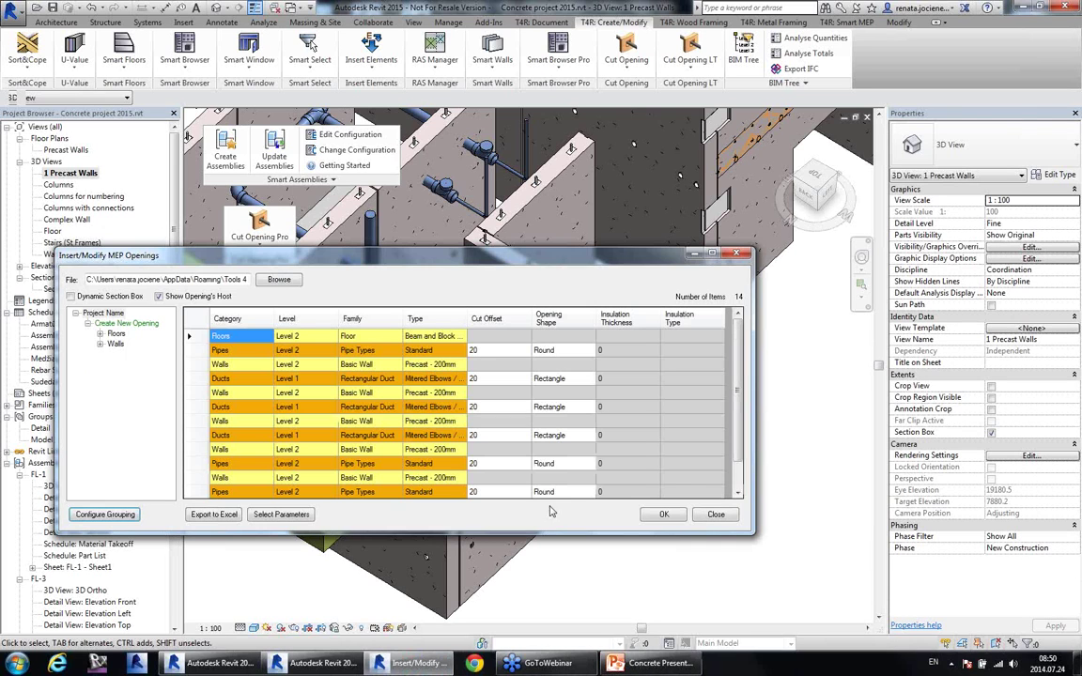
# Step: Insert openings for all floor and wall clashes under Create New Opening in Insert/Modify MEP Openings
pyautogui.click(116, 345)
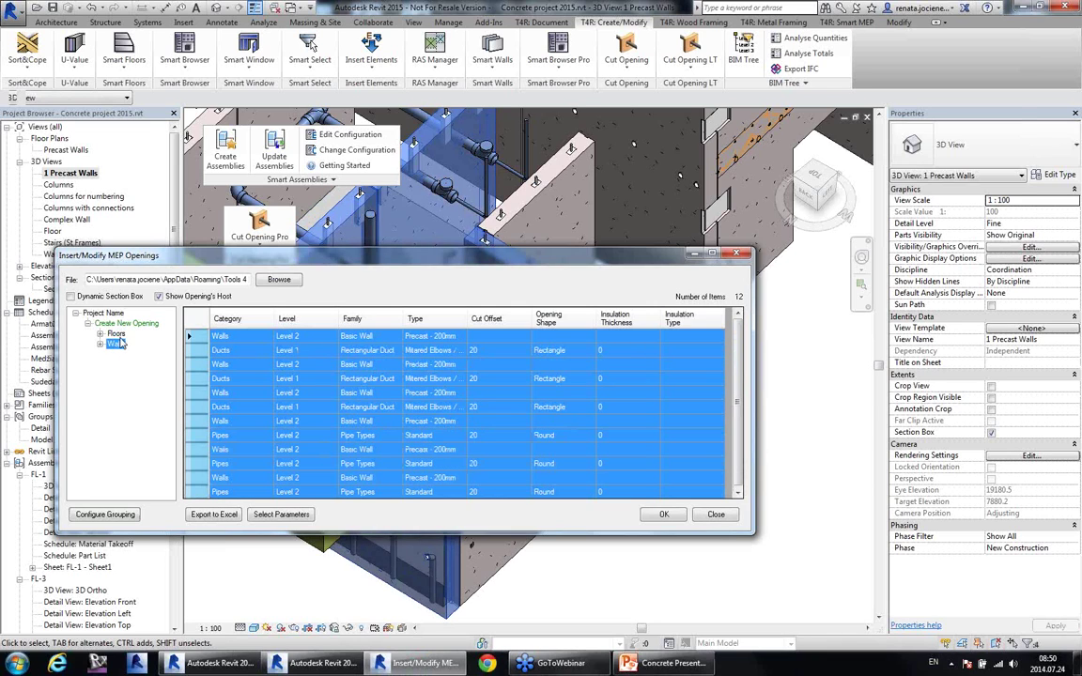
pyautogui.click(123, 325)
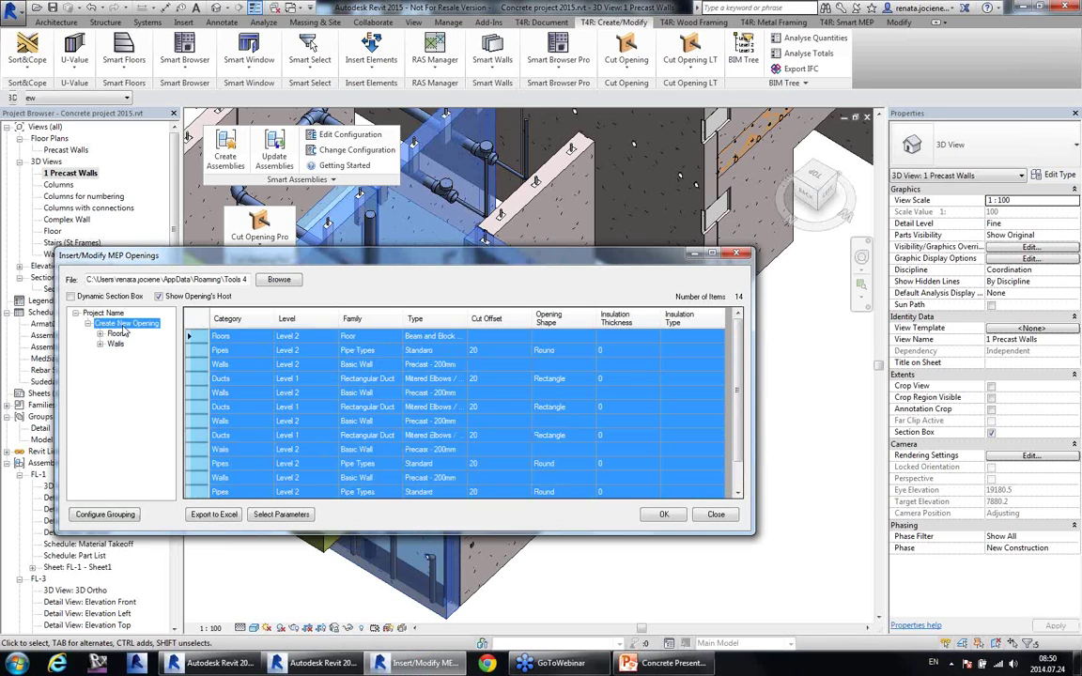
pyautogui.rightClick(129, 327)
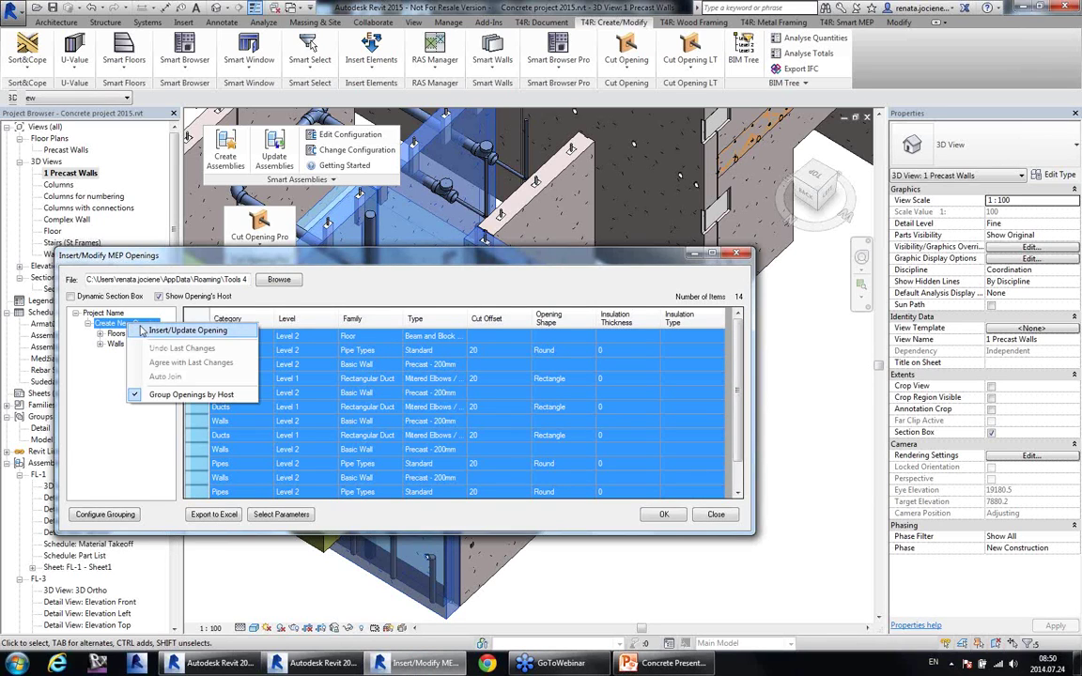
pyautogui.click(134, 297)
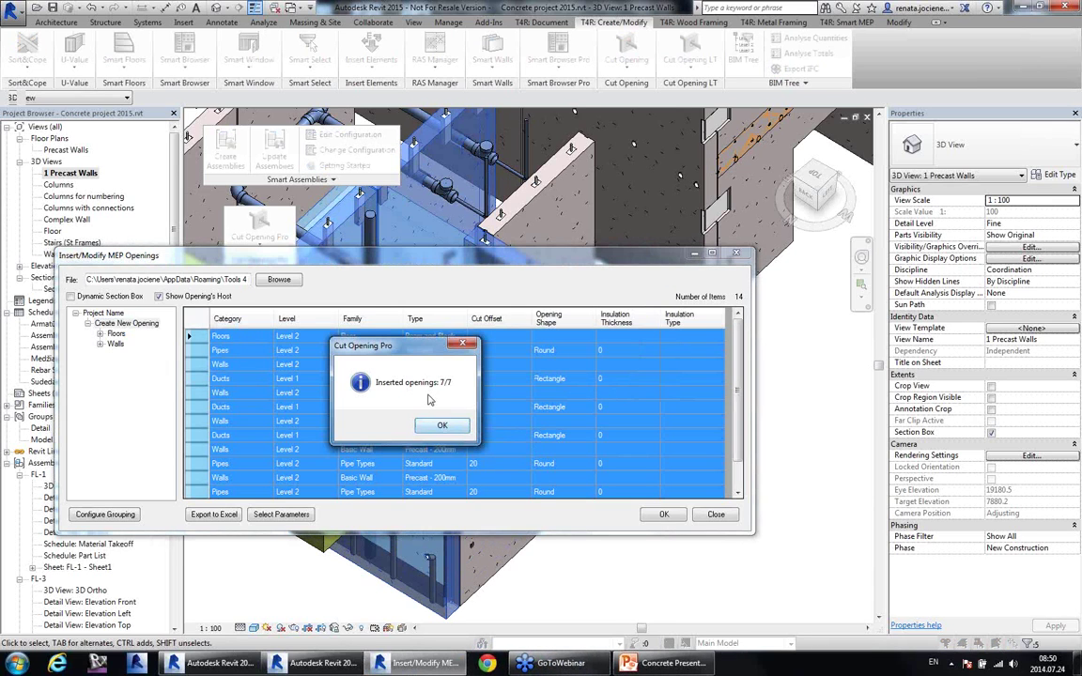
pyautogui.click(444, 426)
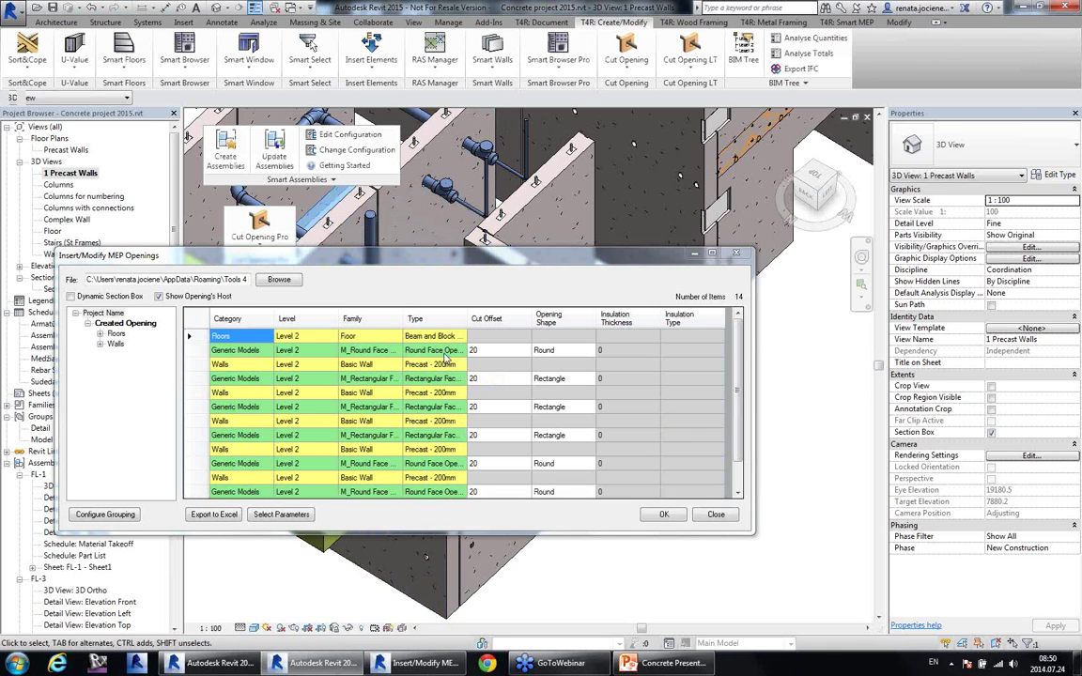
# Step: Review the created round and rectangular face openings in the list and close Insert/Modify MEP Openings
pyautogui.click(436, 350)
pyautogui.click(436, 379)
pyautogui.click(450, 409)
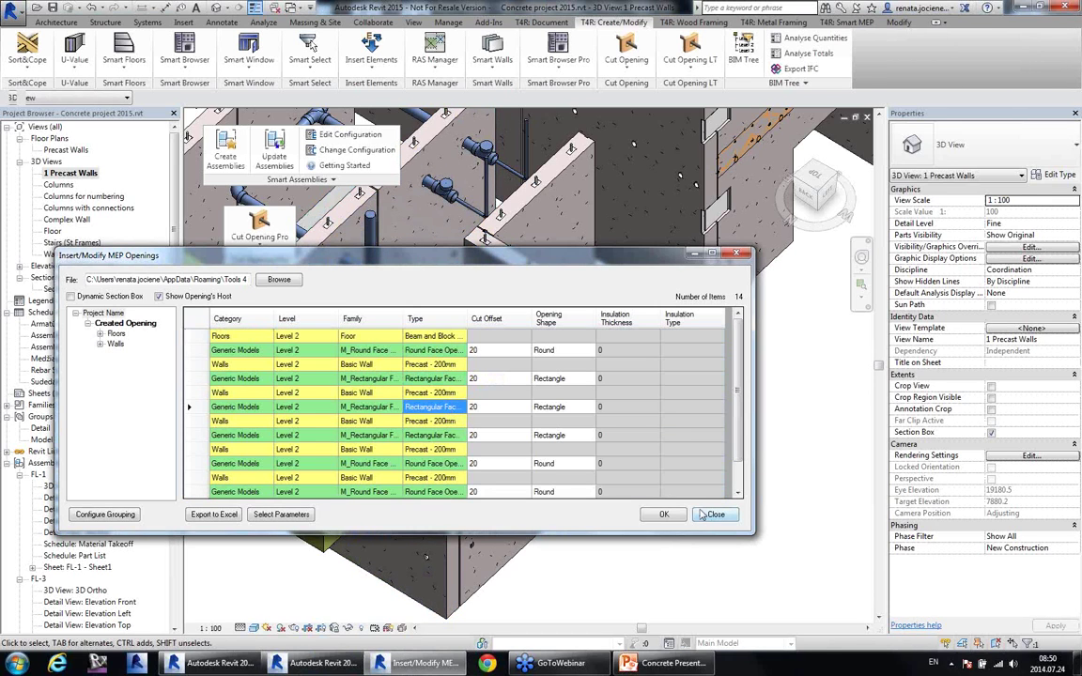
pyautogui.click(683, 513)
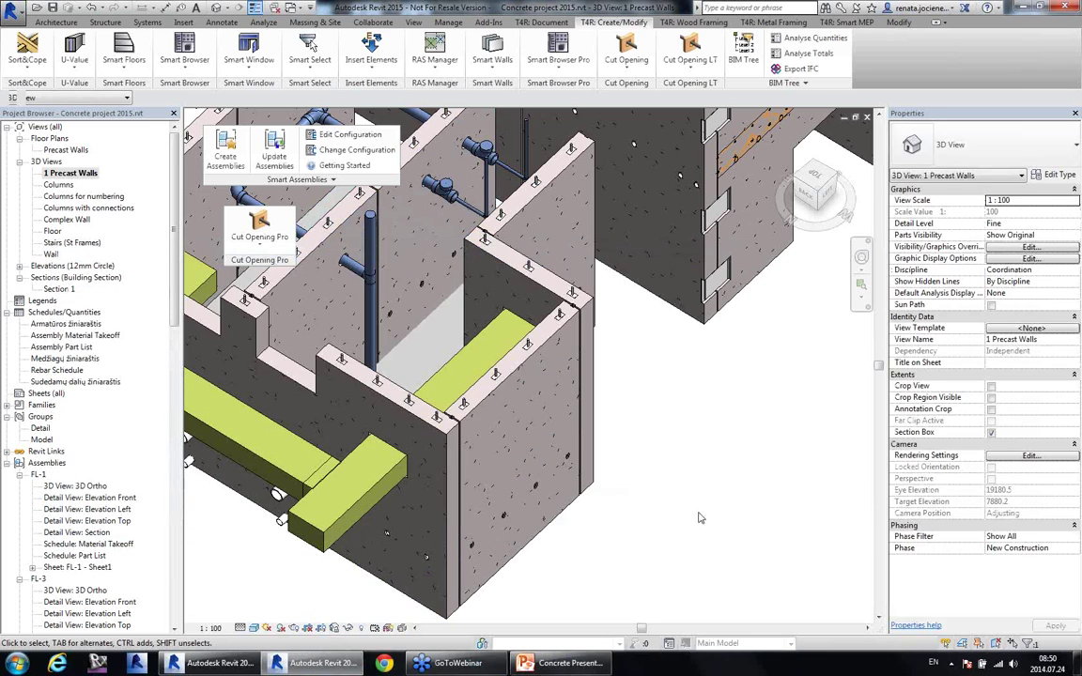
# Step: Inspect the openings around the ducts and pipes from the opposite side and select a round pipe opening to view its properties
pyautogui.moveTo(645, 427); pyautogui.dragTo(743, 418, button='middle')
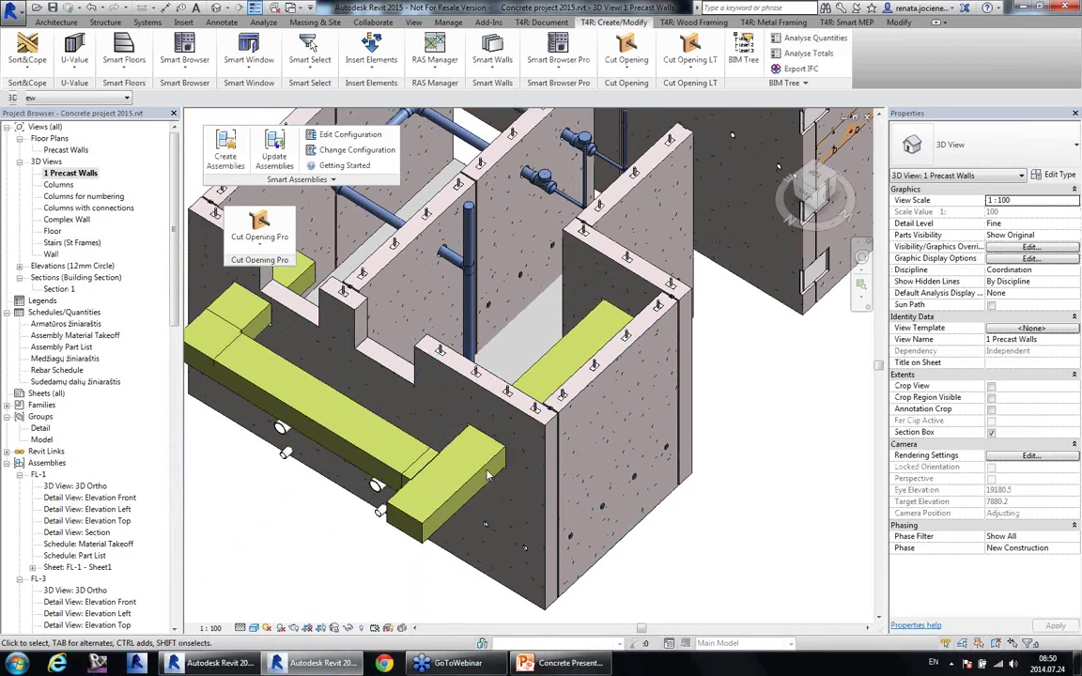
pyautogui.click(505, 452)
pyautogui.keyDown('shift'); pyautogui.moveTo(504, 453); pyautogui.dragTo(700, 507, button='middle'); pyautogui.keyUp('shift')
pyautogui.moveTo(577, 542); pyautogui.dragTo(727, 474, button='middle')
pyautogui.click(757, 553)
pyautogui.moveTo(561, 427); pyautogui.dragTo(614, 403, button='middle')
pyautogui.scroll(2, 319, 213)
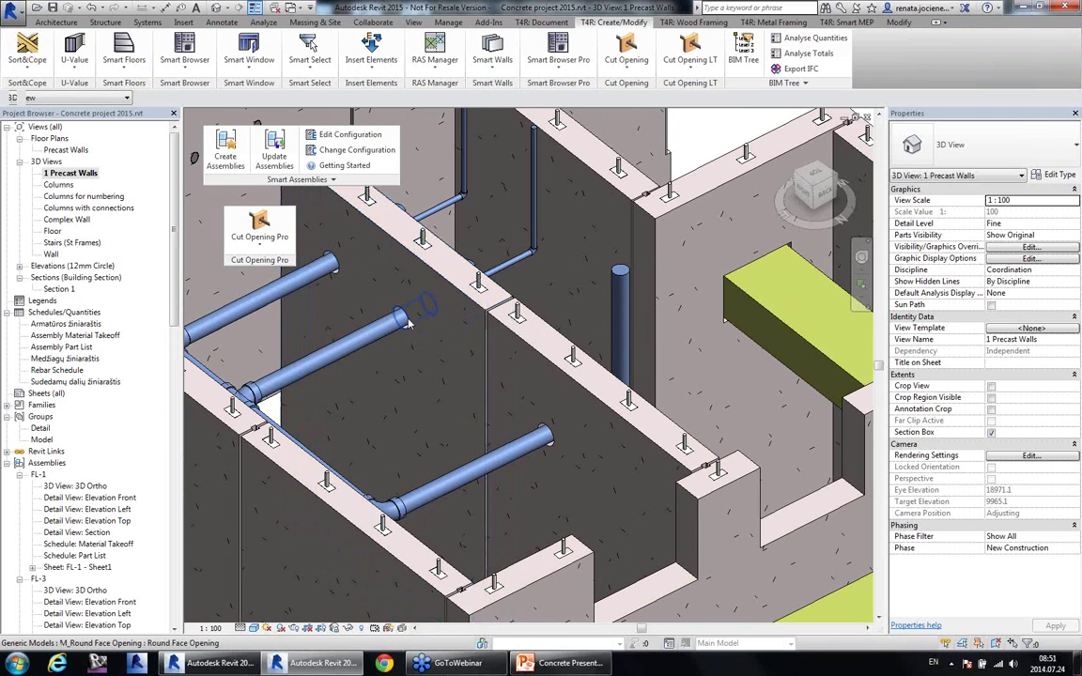
pyautogui.click(408, 323)
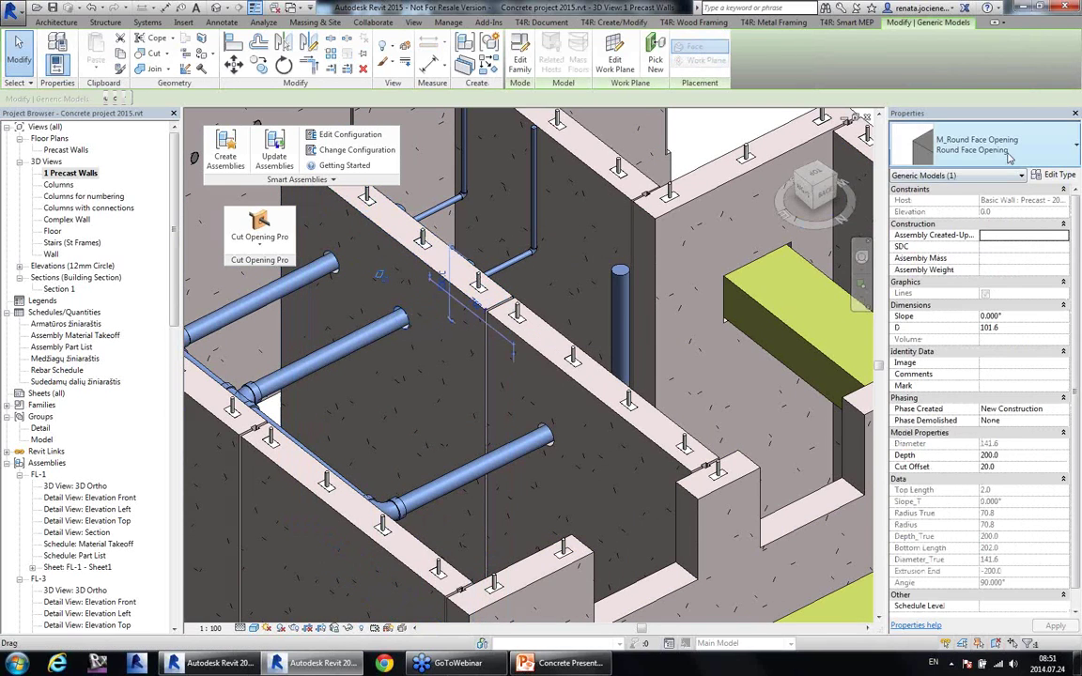
# Step: Deselect the opening and start an interference check with Walls and Floors from the current project
pyautogui.moveTo(590, 386); pyautogui.dragTo(594, 429, button='middle')
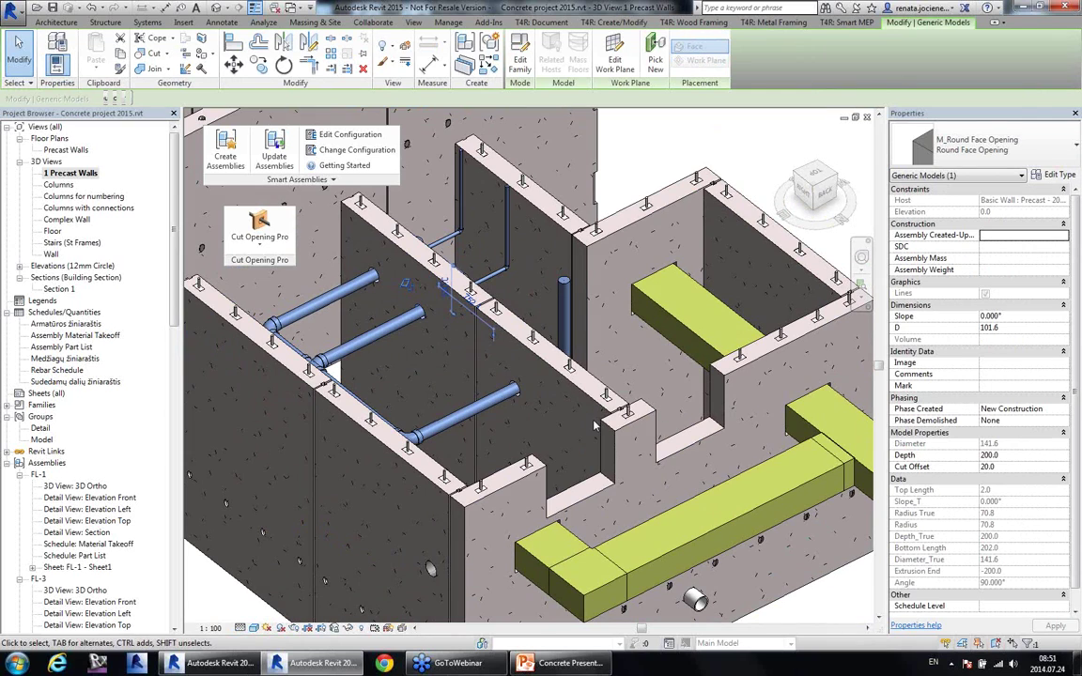
pyautogui.press('Escape')
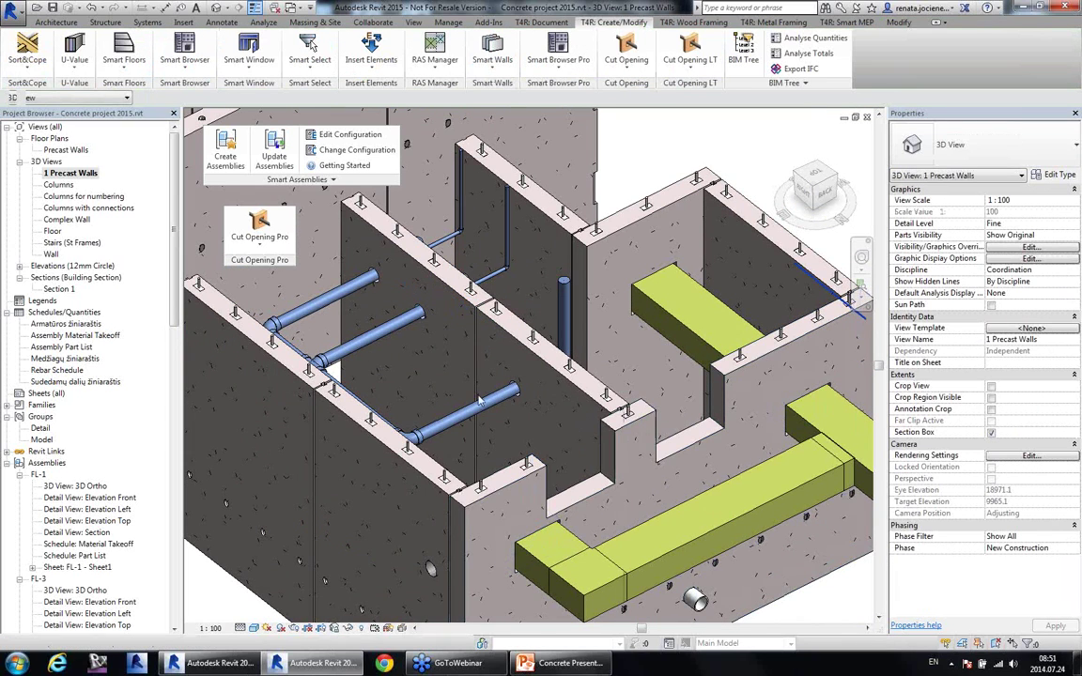
pyautogui.keyDown('shift'); pyautogui.moveTo(479, 401); pyautogui.dragTo(583, 446, button='middle'); pyautogui.keyUp('shift')
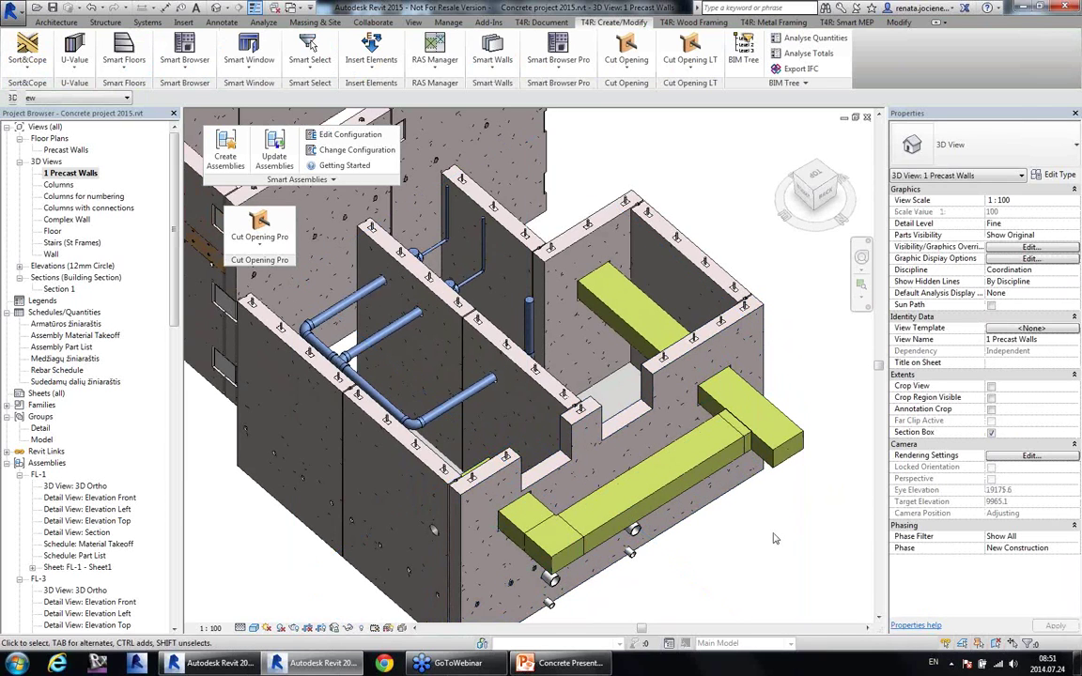
pyautogui.keyDown('shift'); pyautogui.moveTo(763, 524); pyautogui.dragTo(586, 405, button='middle'); pyautogui.keyUp('shift')
pyautogui.click(373, 22)
pyautogui.click(632, 64)
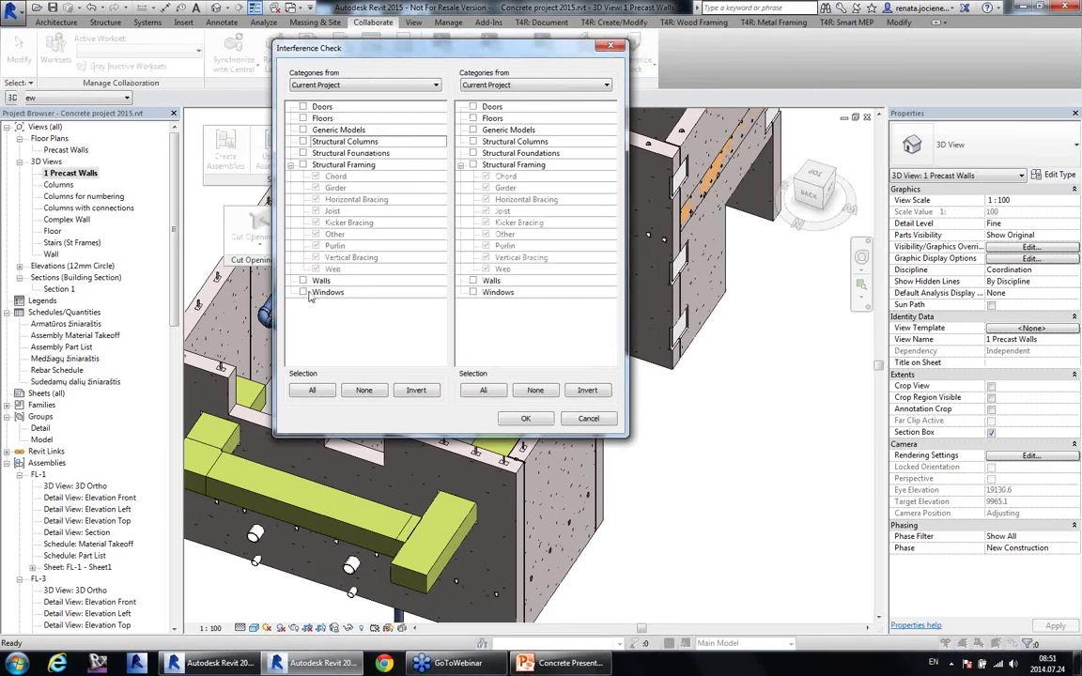
pyautogui.click(303, 282)
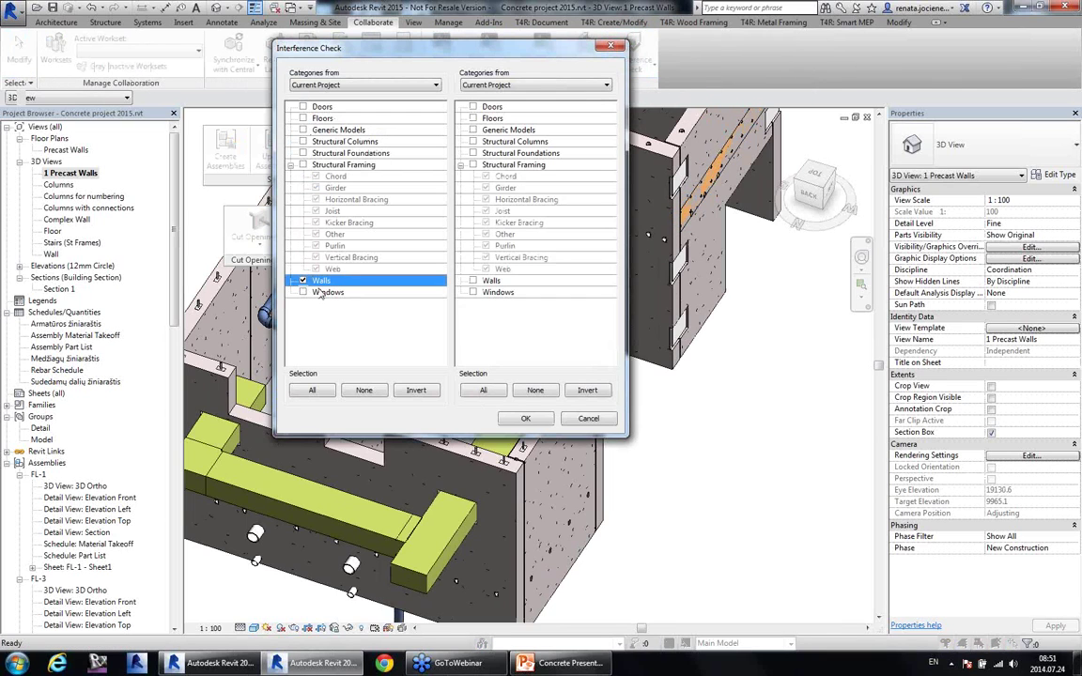
pyautogui.click(303, 119)
# Step: Check them against Pipes from the linked MEP project_2015.rvt, run the interference check and close the result
pyautogui.click(536, 85)
pyautogui.click(498, 98)
pyautogui.click(474, 141)
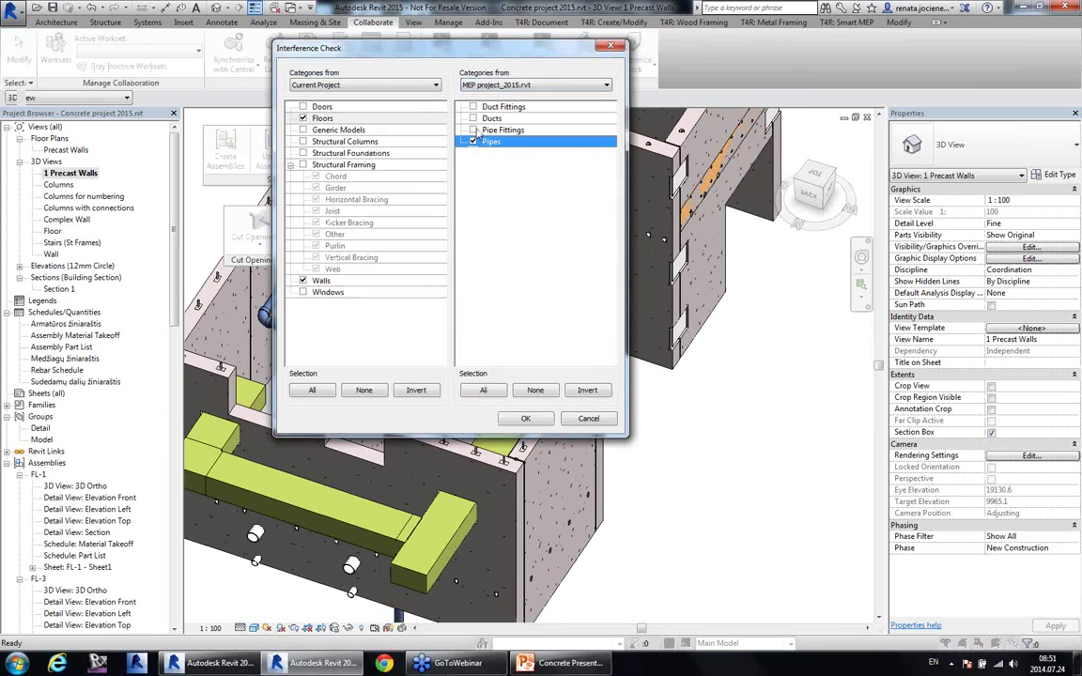
pyautogui.click(536, 419)
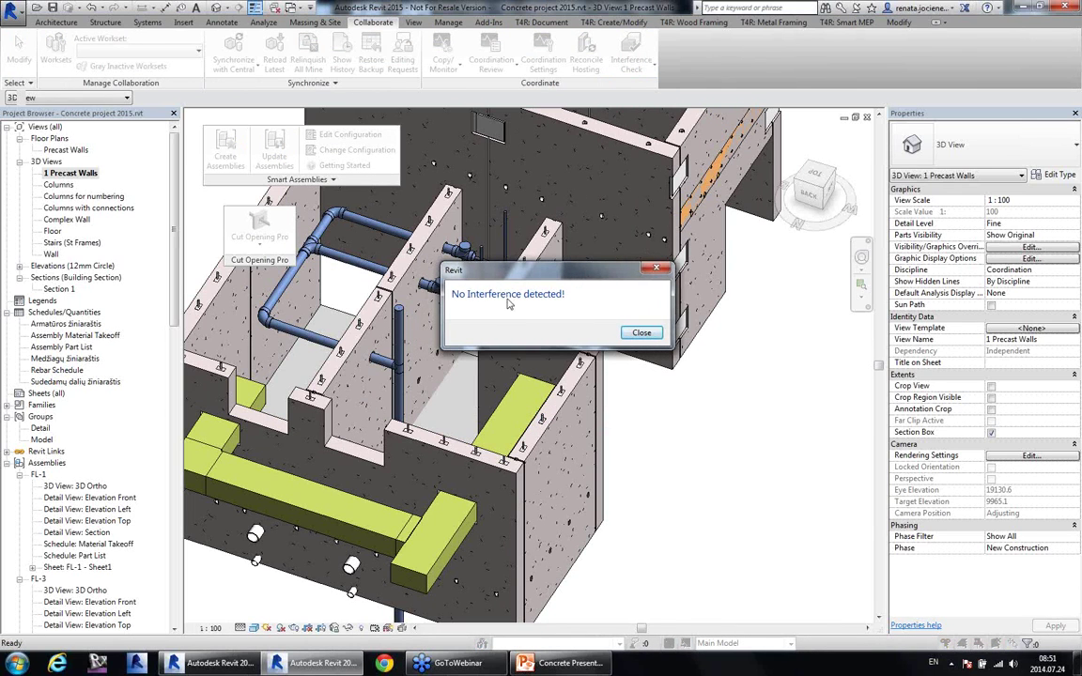
pyautogui.click(644, 333)
# Step: Switch to MEP project_2015.rvt, move the middle horizontal branch pipe closer to the branch that meets the vertical pipe, and save the project
pyautogui.keyDown('shift'); pyautogui.moveTo(642, 371); pyautogui.dragTo(583, 427, button='middle'); pyautogui.keyUp('shift')
pyautogui.moveTo(625, 341); pyautogui.dragTo(541, 414, button='middle')
pyautogui.click(211, 663)
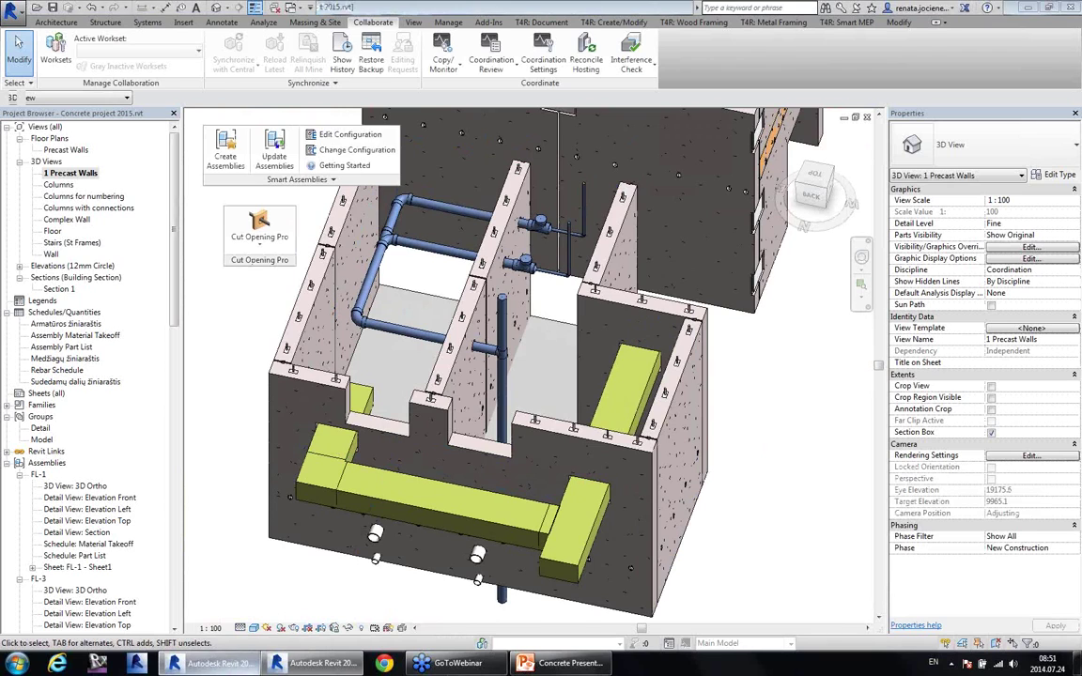
pyautogui.scroll(2, 563, 200)
pyautogui.click(510, 264)
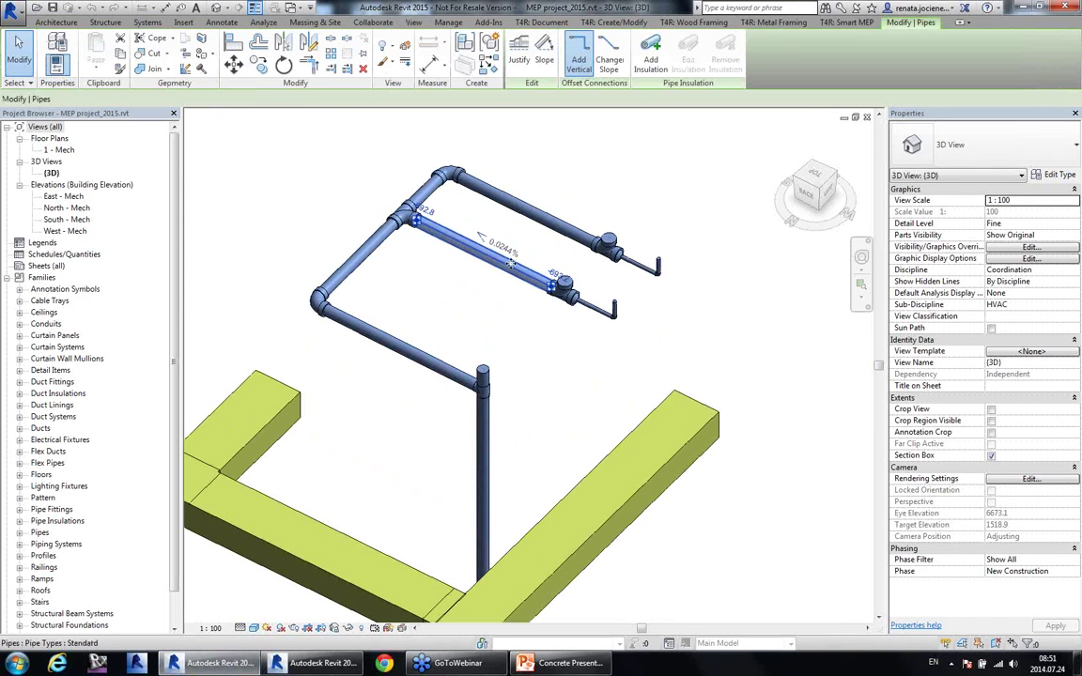
pyautogui.moveTo(508, 264); pyautogui.dragTo(483, 284)
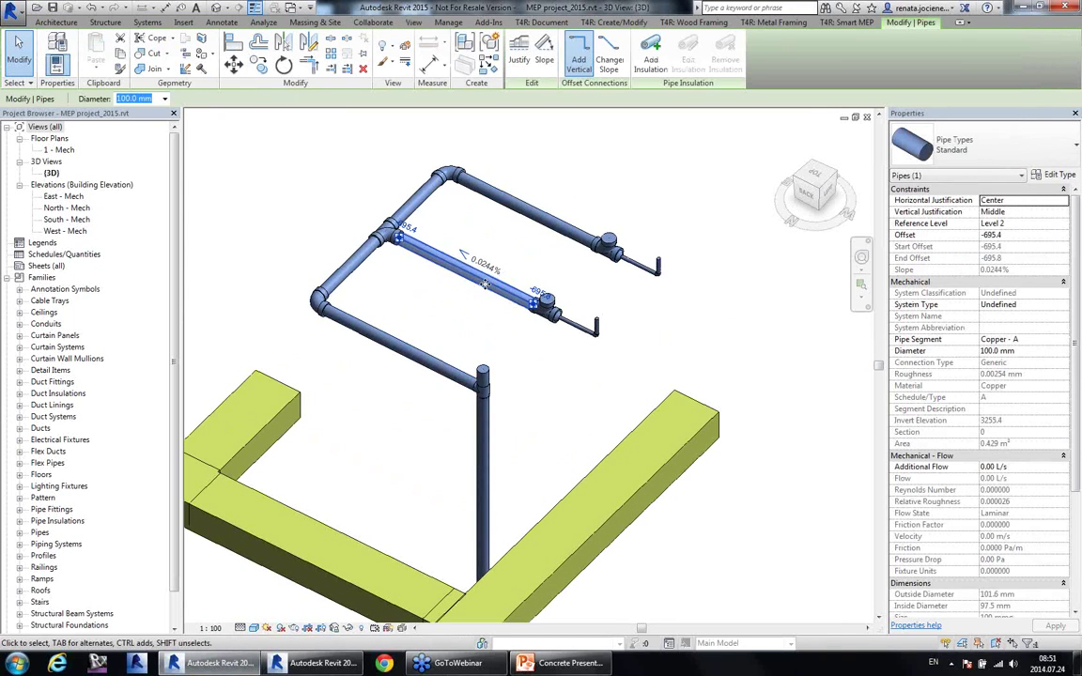
pyautogui.moveTo(554, 261); pyautogui.dragTo(535, 251, button='middle')
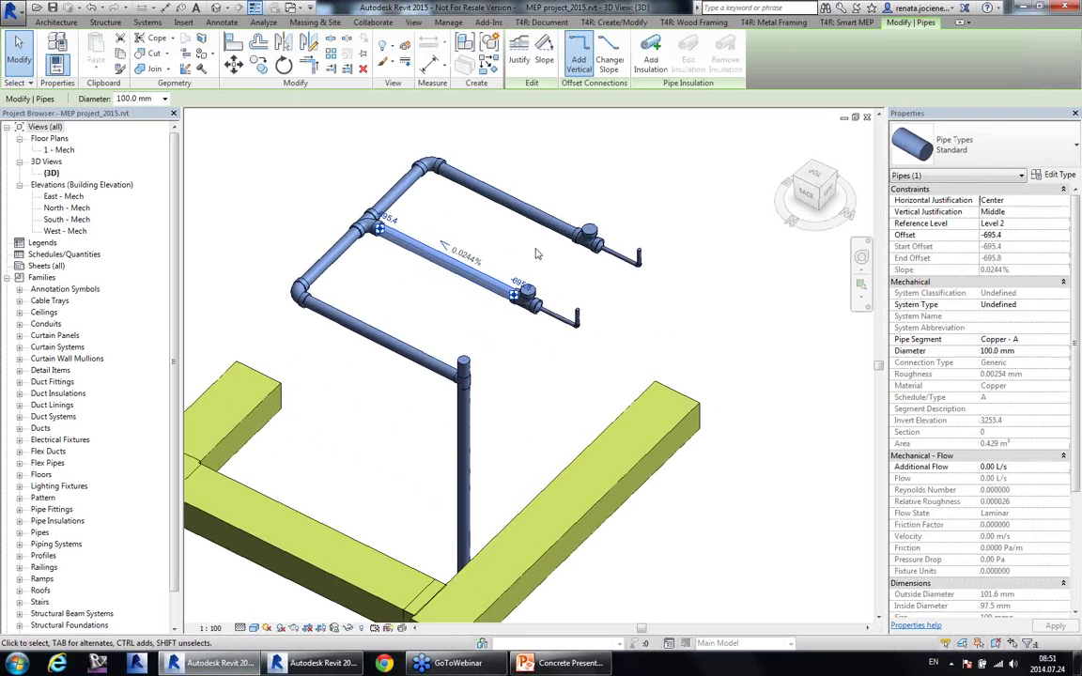
pyautogui.scroll(-2, 532, 246)
pyautogui.click(513, 240)
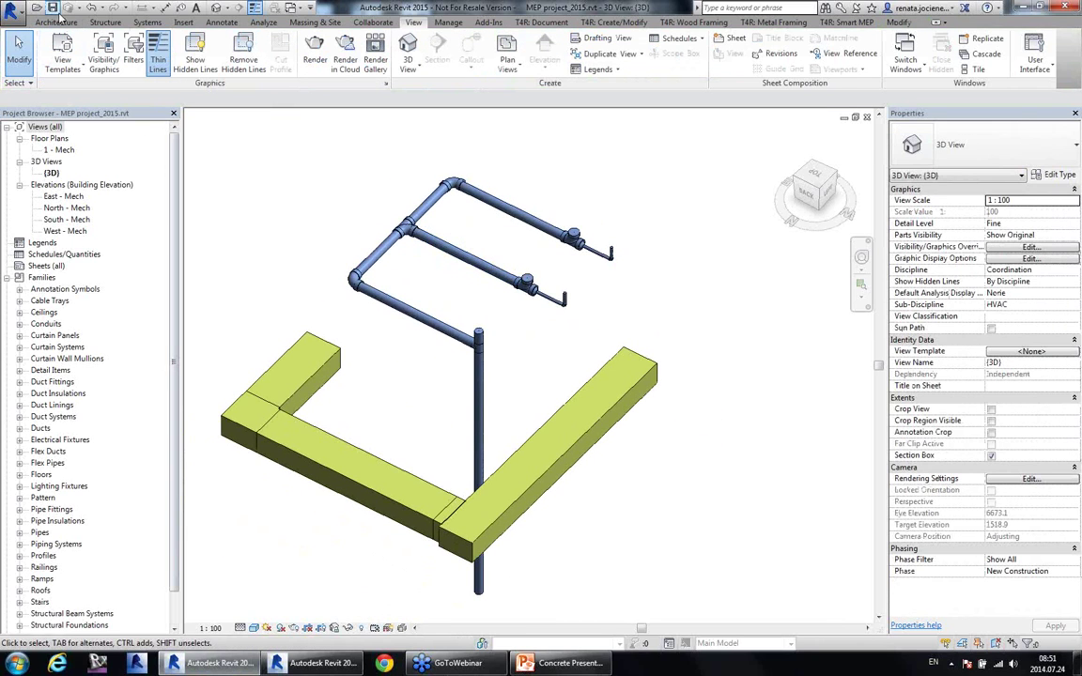
# Step: Return to Concrete project 2015.rvt and reload the linked MEP project_2015.rvt through Manage Links
pyautogui.click(324, 664)
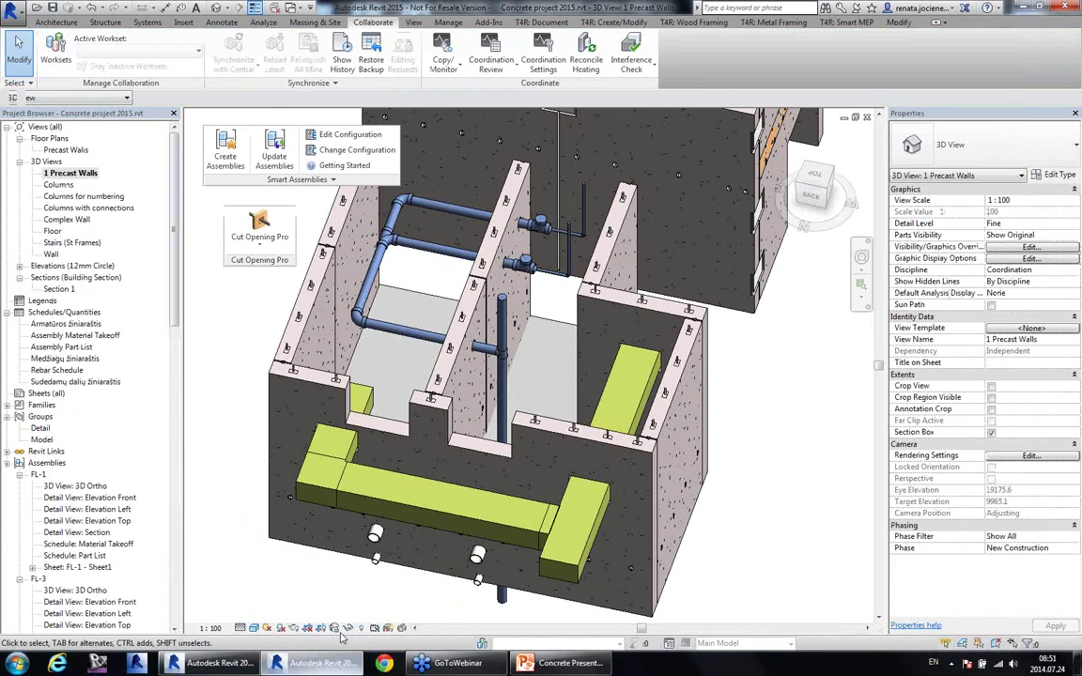
pyautogui.click(538, 542)
pyautogui.click(548, 58)
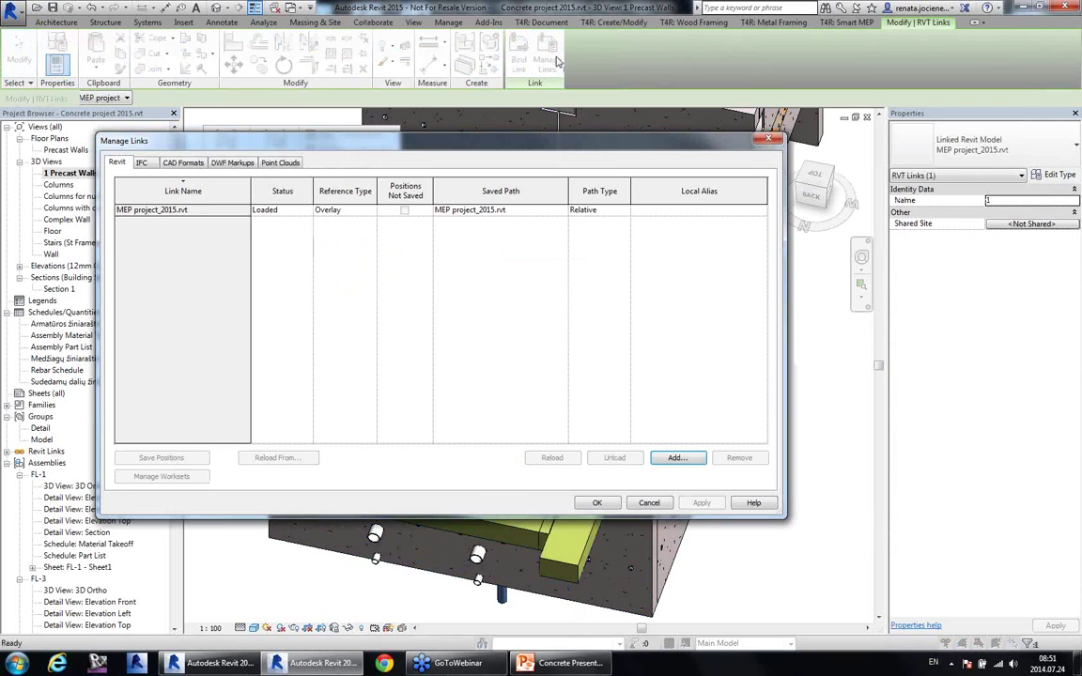
pyautogui.click(218, 209)
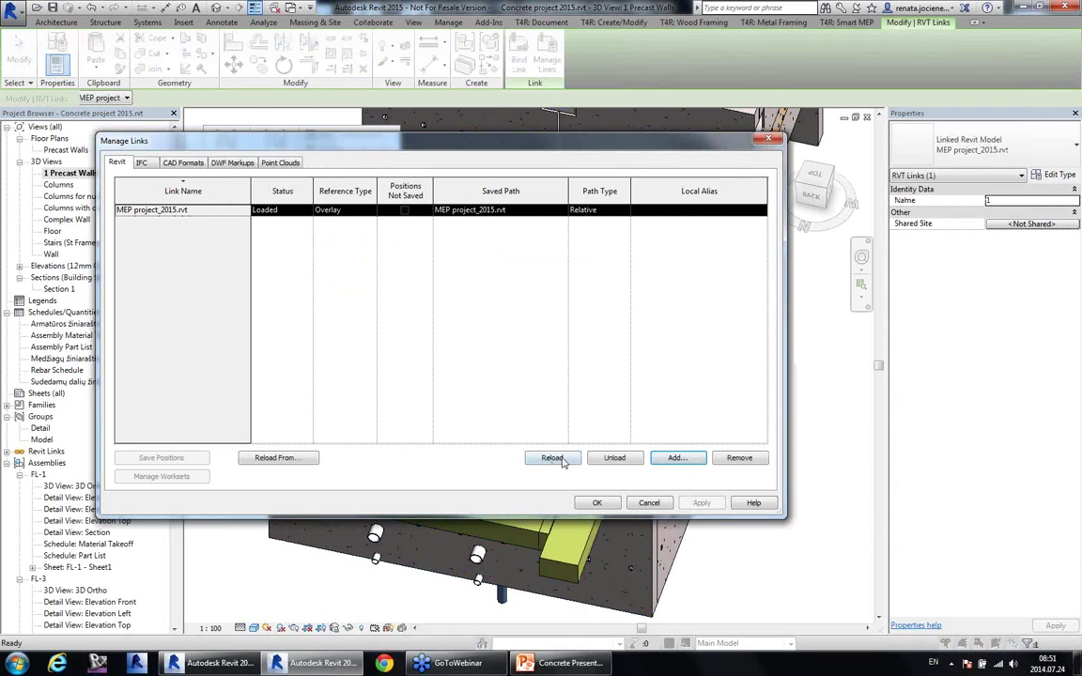
pyautogui.click(553, 459)
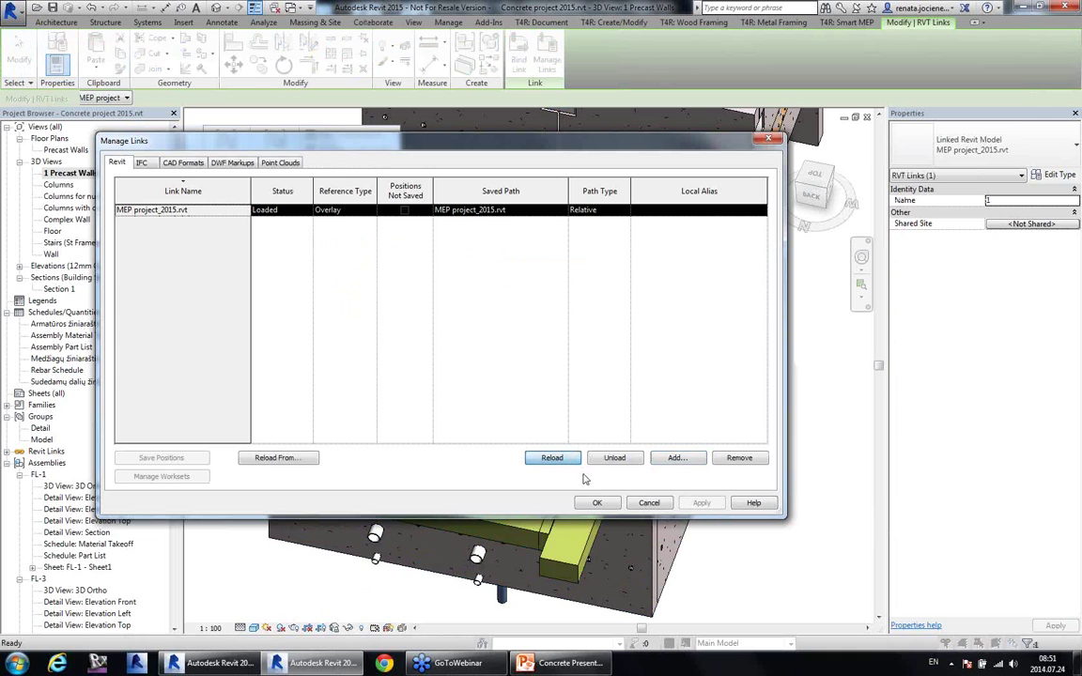
pyautogui.click(597, 503)
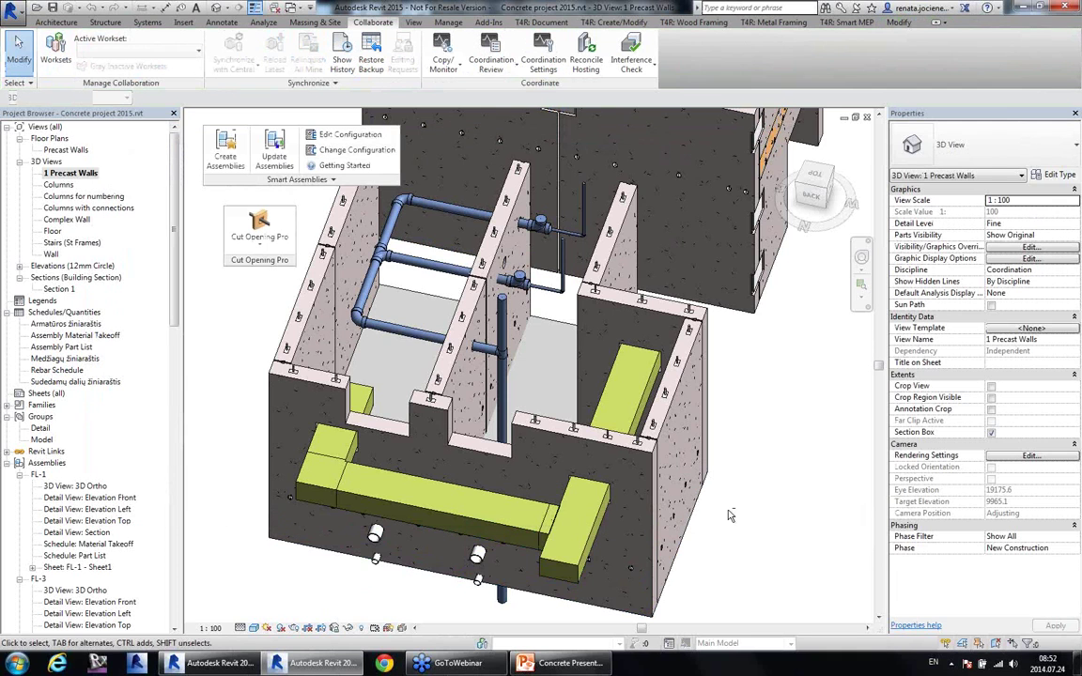
# Step: Run an interference check of the current project's Walls and Floors against Ducts and Pipes from MEP project_2015.rvt
pyautogui.moveTo(716, 508)
pyautogui.keyDown('shift'); pyautogui.mouseDown(button='middle')
pyautogui.moveTo(744, 490)
pyautogui.moveTo(701, 495)
pyautogui.mouseUp(button='middle'); pyautogui.keyUp('shift')
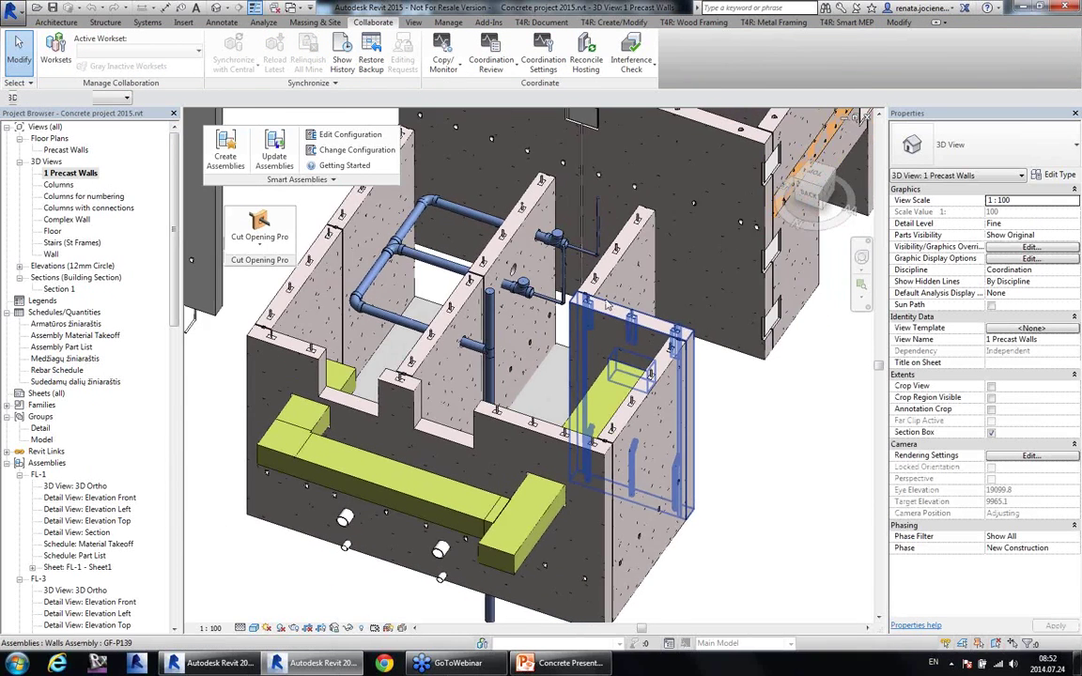
pyautogui.scroll(1, 500, 280)
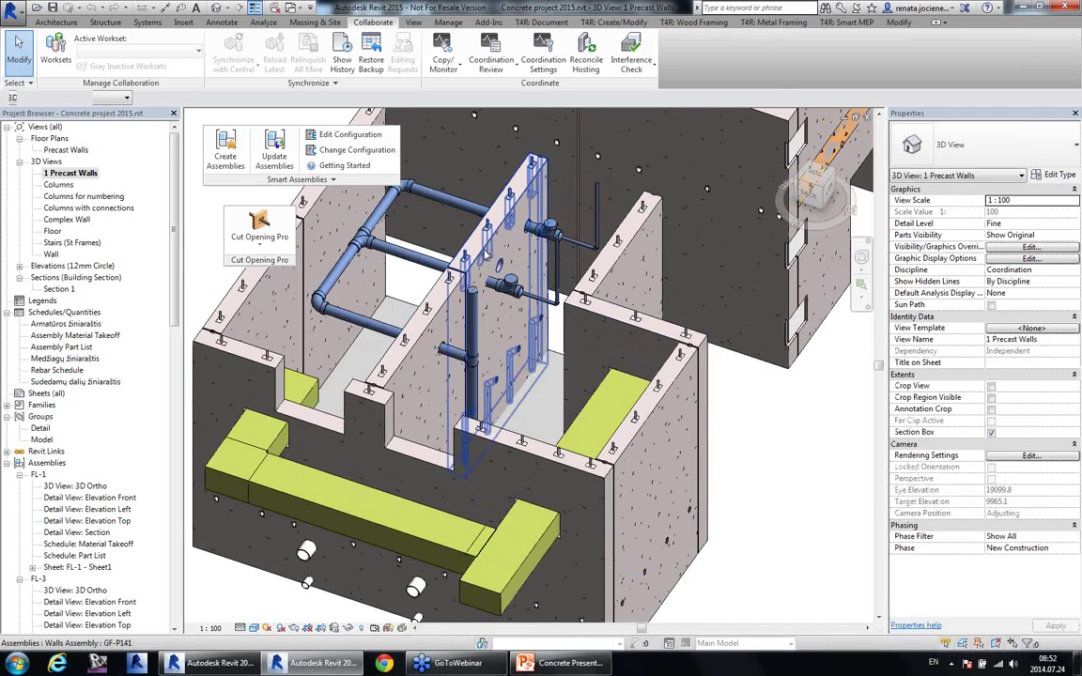
pyautogui.scroll(-1, 480, 254)
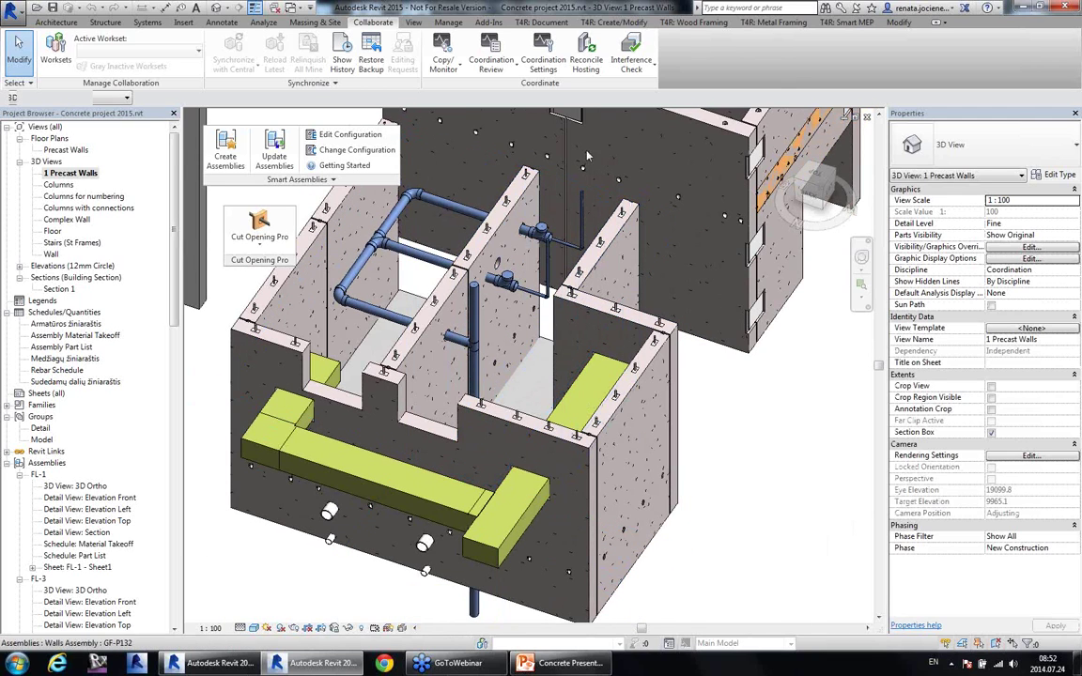
pyautogui.click(632, 62)
pyautogui.click(658, 89)
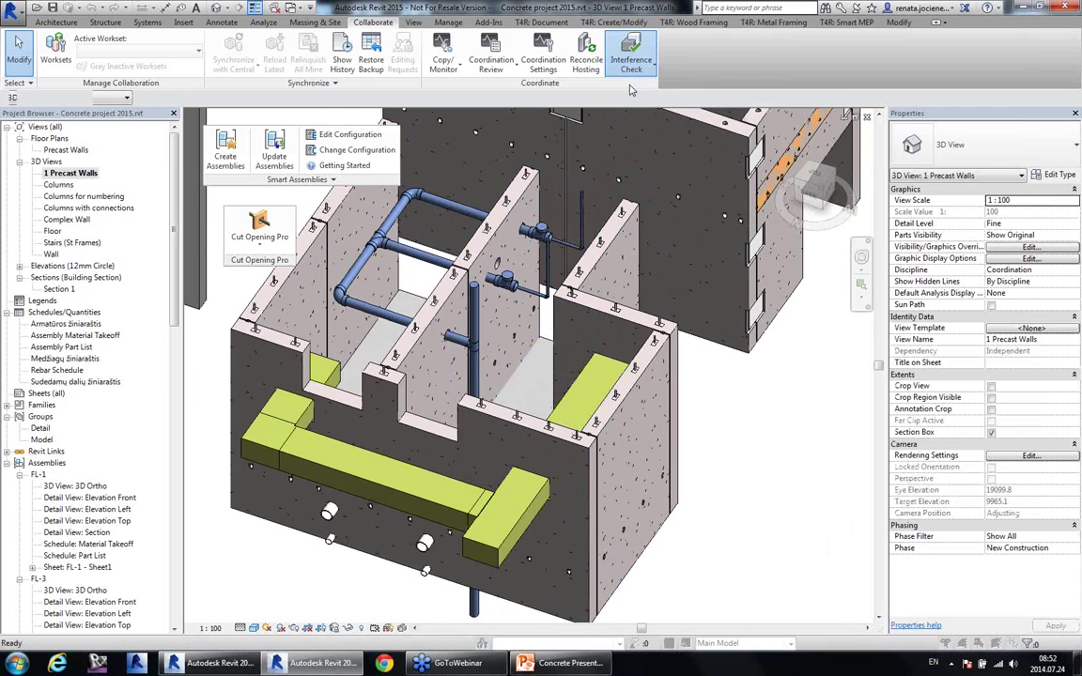
pyautogui.click(303, 280)
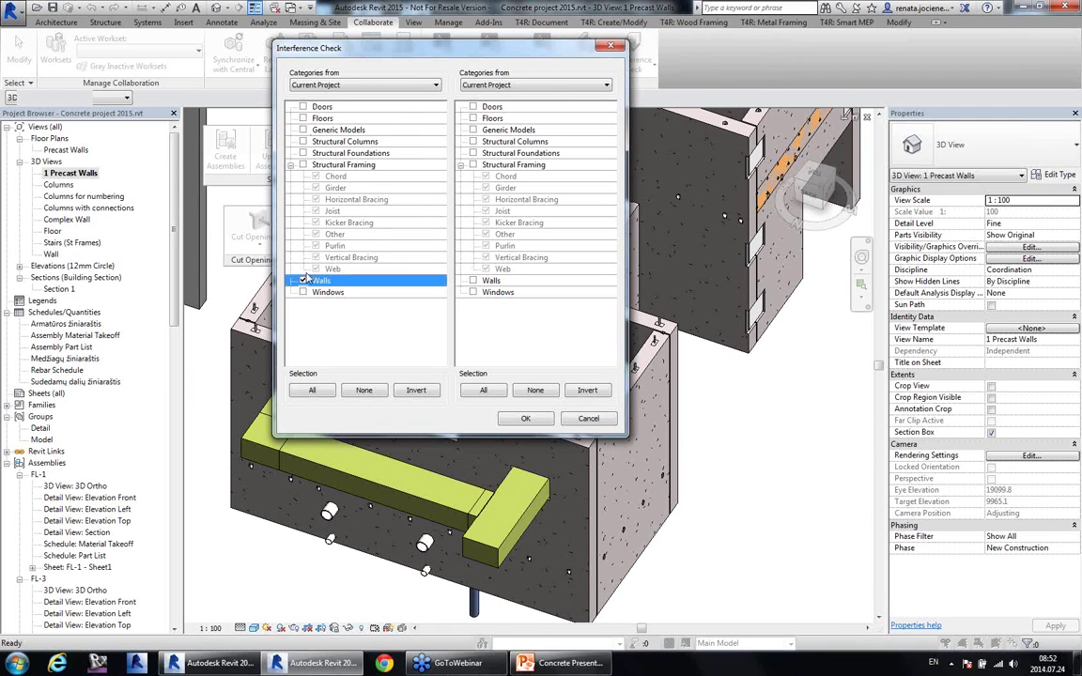
pyautogui.click(302, 119)
pyautogui.click(536, 85)
pyautogui.click(498, 103)
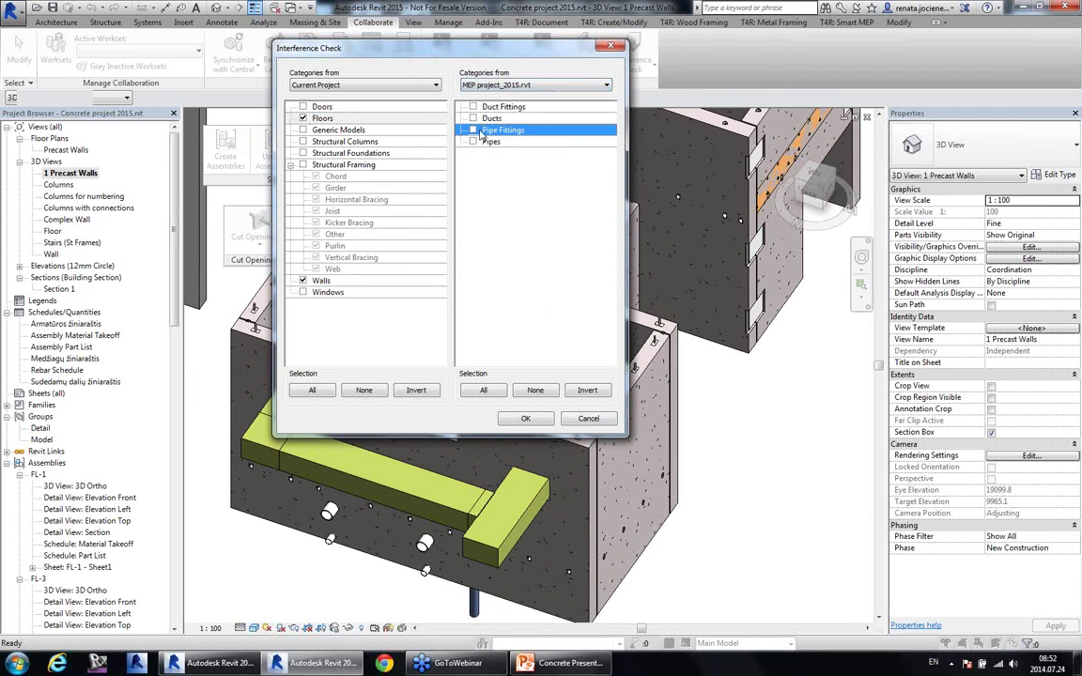
pyautogui.click(474, 142)
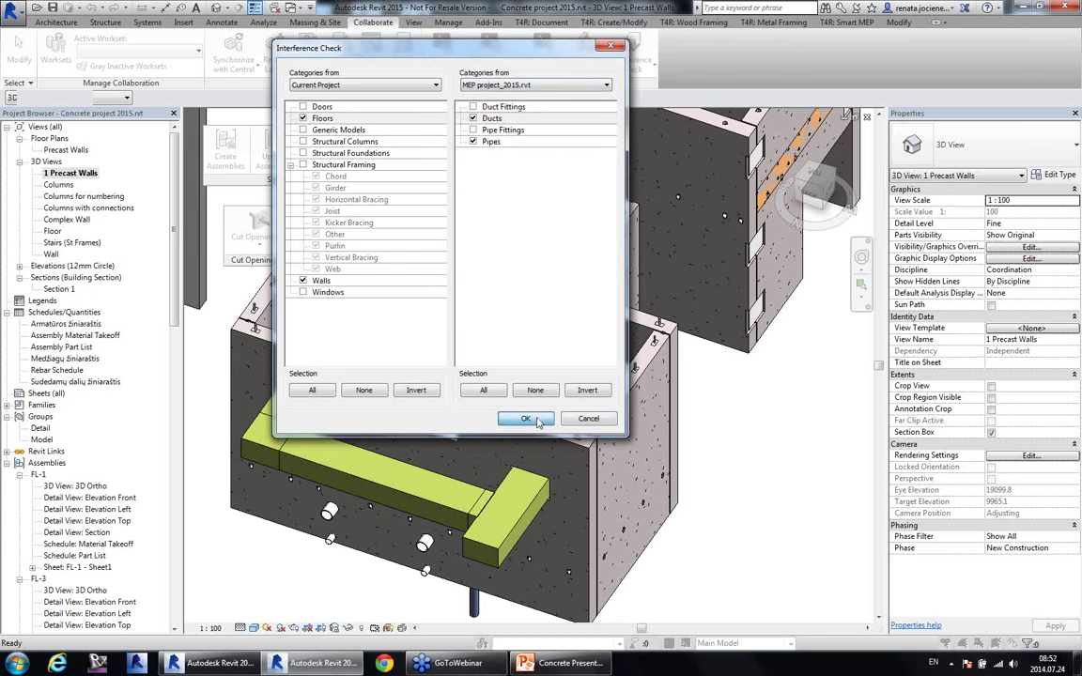
pyautogui.click(526, 418)
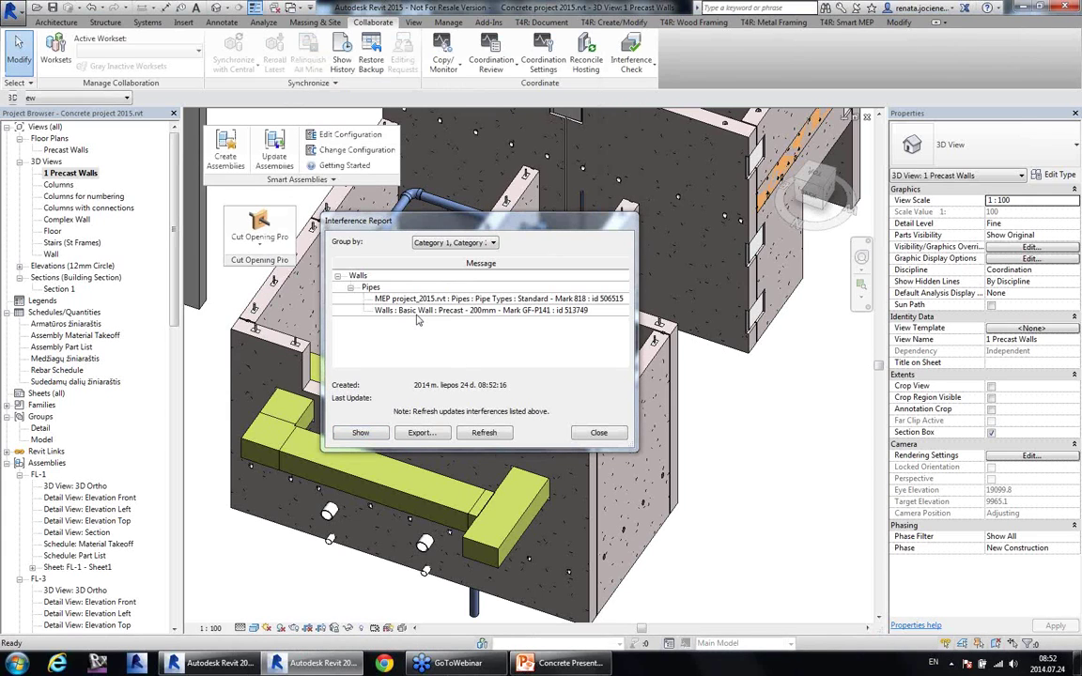
# Step: Export the interference report to the Desktop as Concrete project 2015_u.html and close the report
pyautogui.click(421, 433)
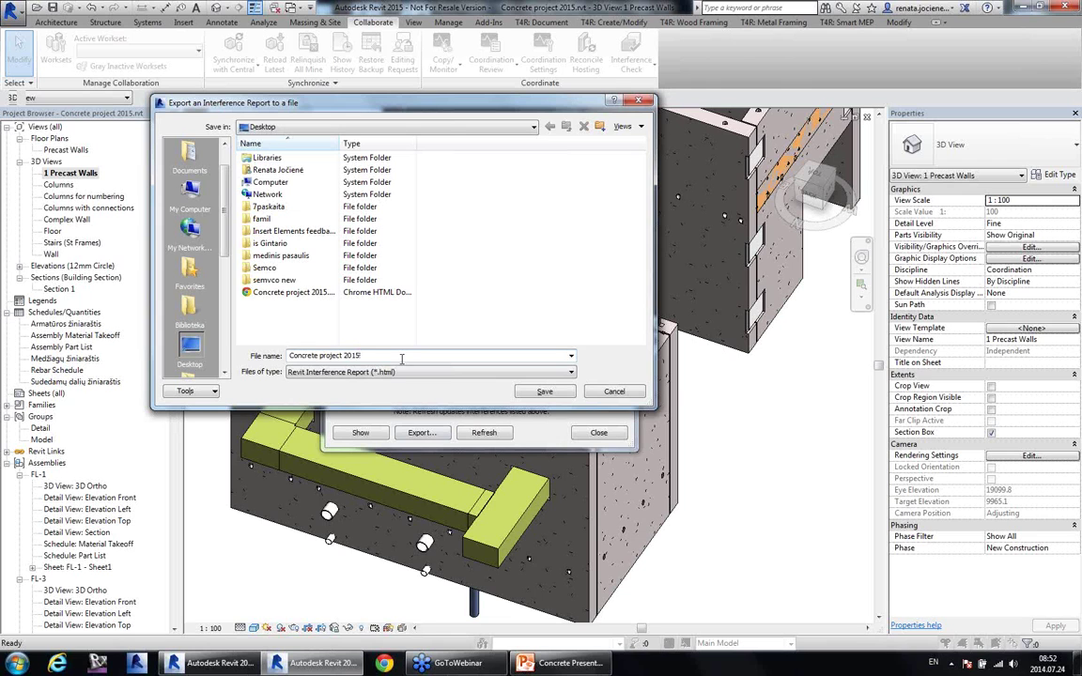
pyautogui.click(567, 394)
pyautogui.click(599, 434)
# Step: Load Concrete project 2015_u.html from the Desktop into Cut Opening Pro's Read Interference Check Data
pyautogui.moveTo(430, 332); pyautogui.dragTo(448, 340, button='middle')
pyautogui.click(260, 230)
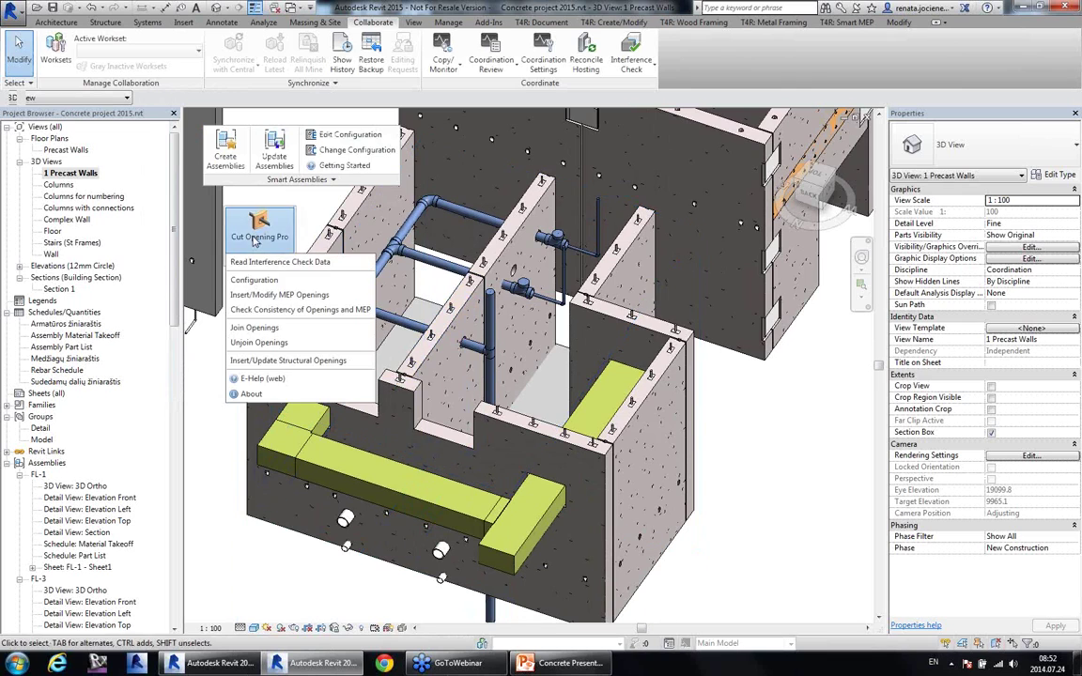
pyautogui.click(269, 263)
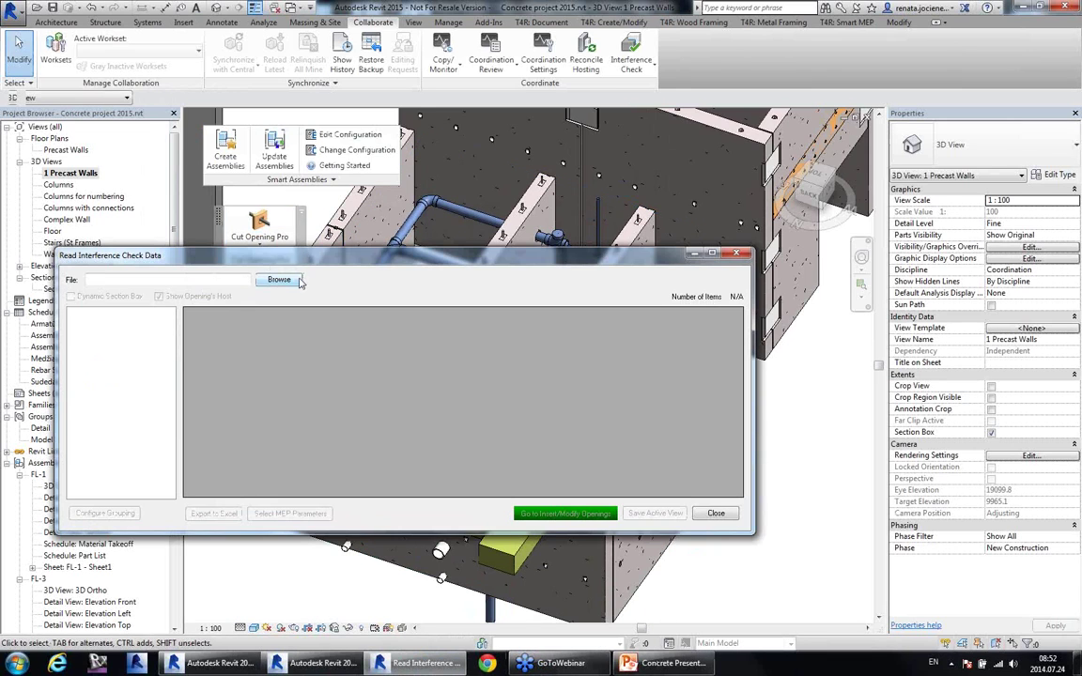
pyautogui.click(296, 280)
pyautogui.click(413, 478)
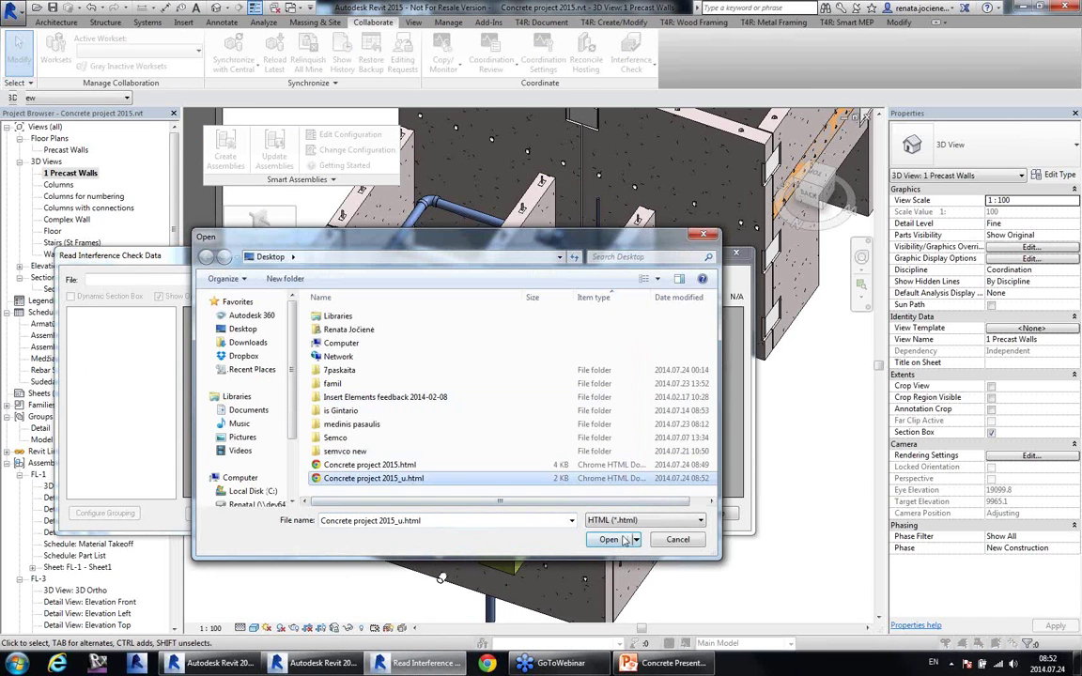
pyautogui.click(609, 540)
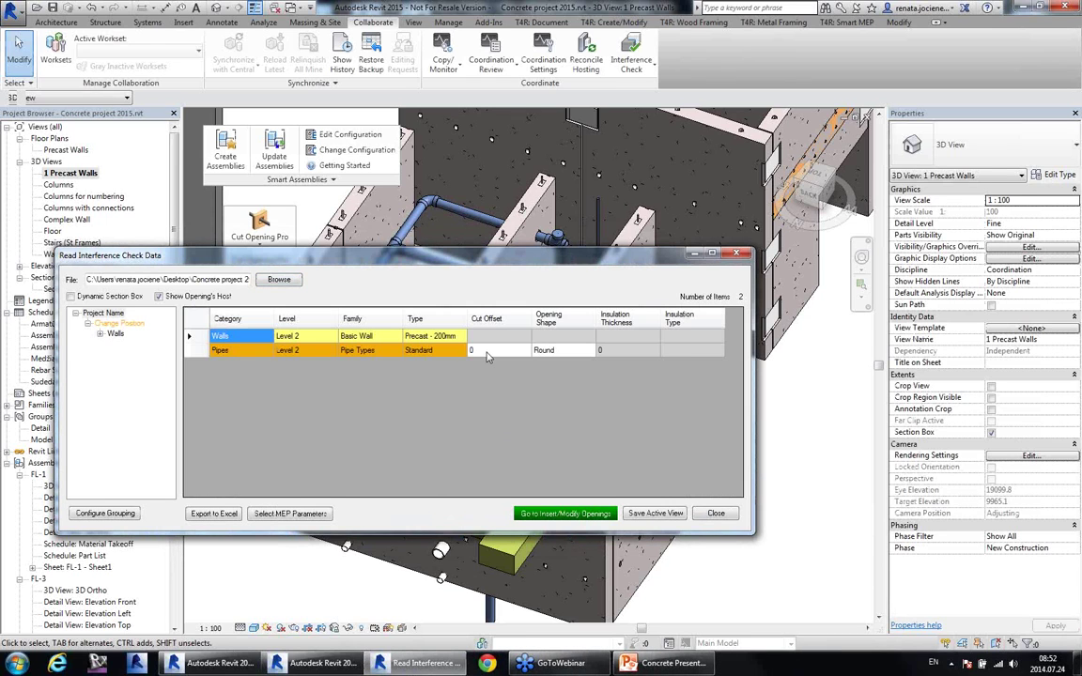
# Step: Set the Cut Offset of the clashing pipe to 20
pyautogui.rightClick(491, 354)
pyautogui.rightClick(484, 352)
pyautogui.click(485, 350)
pyautogui.rightClick(486, 350)
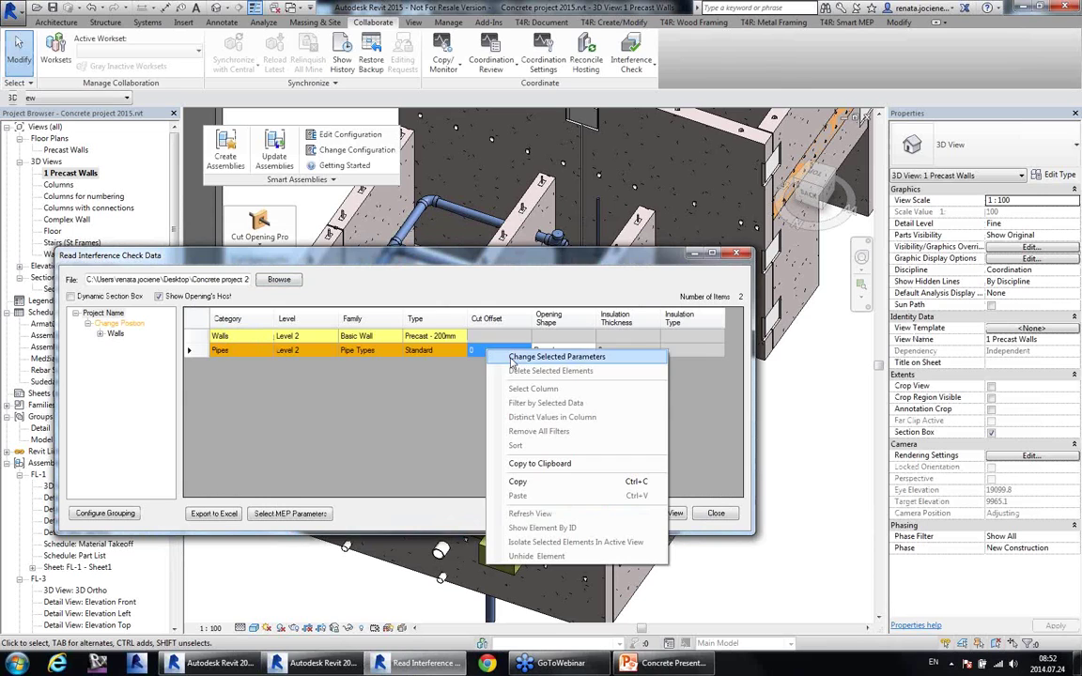
pyautogui.click(512, 357)
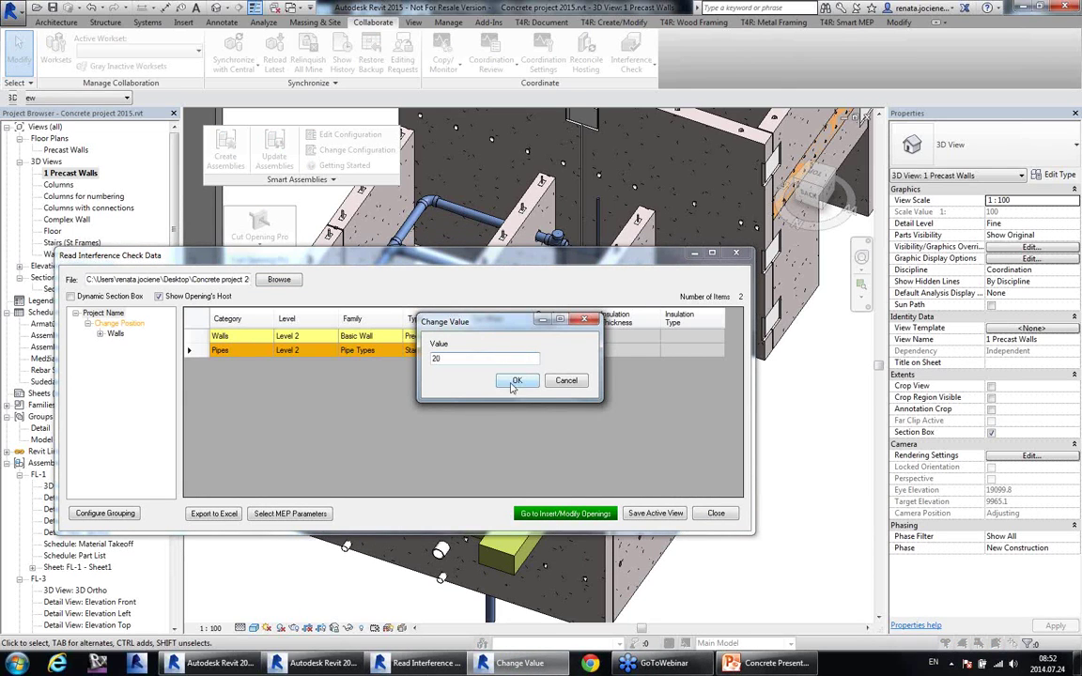
pyautogui.click(514, 384)
# Step: Continue to Insert/Modify MEP Openings, list the Change Position group, and move the dialog clear of the affected wall
pyautogui.click(575, 514)
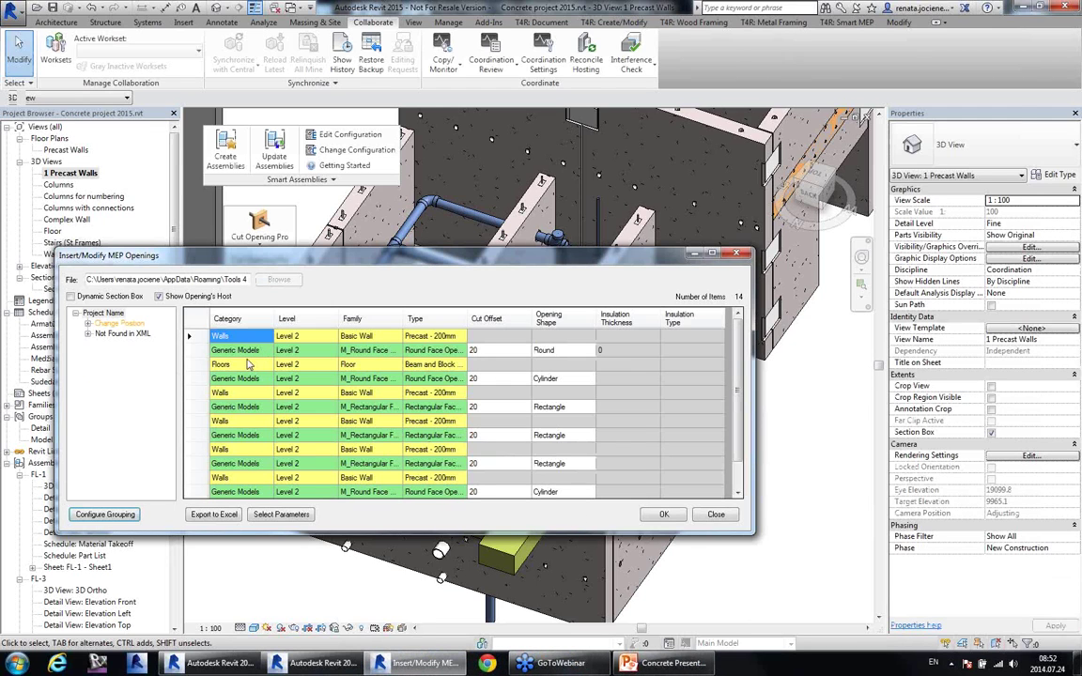
pyautogui.click(119, 325)
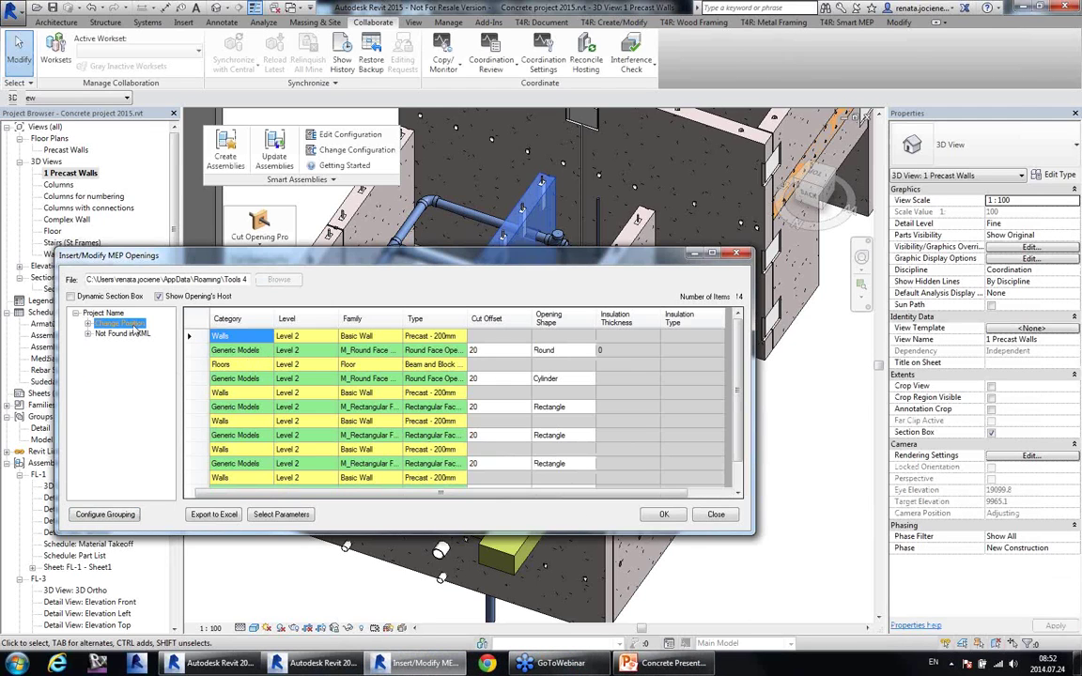
pyautogui.moveTo(280, 265); pyautogui.dragTo(313, 332)
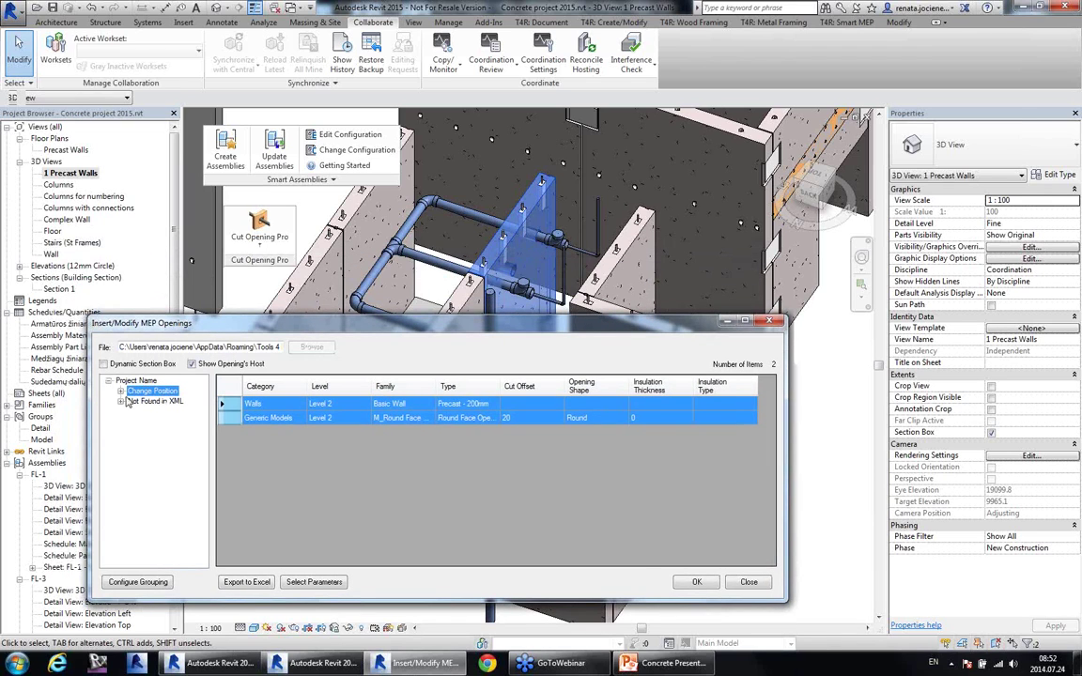
# Step: Expand the Change Position group and review the openings listed under Not Found in XML
pyautogui.click(121, 391)
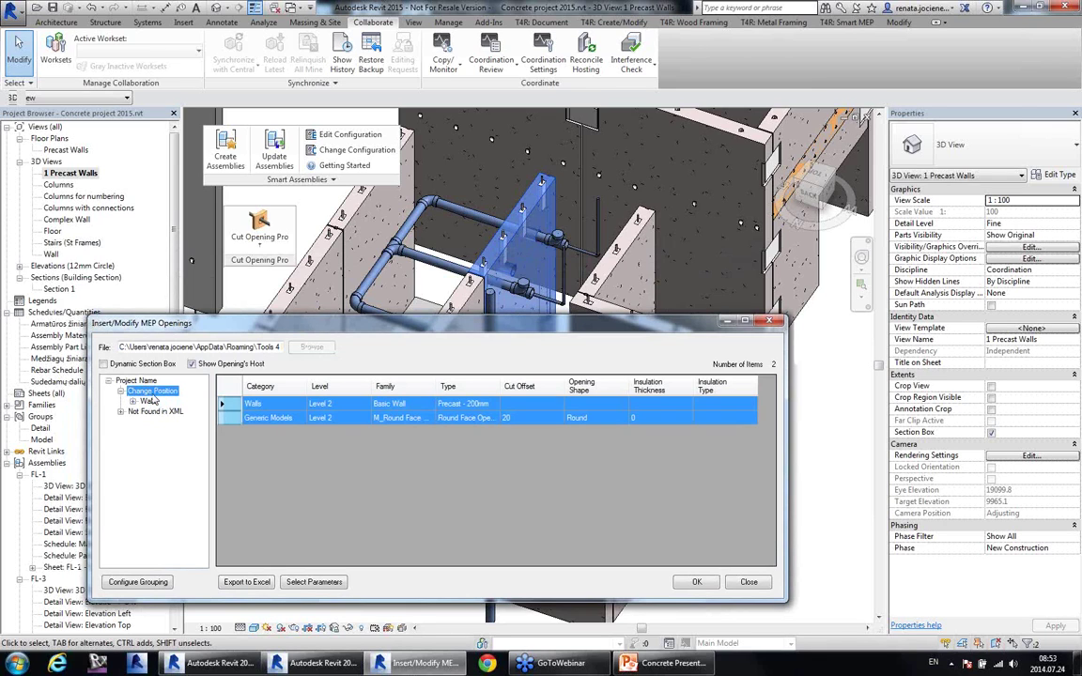
pyautogui.click(153, 411)
pyautogui.click(422, 449)
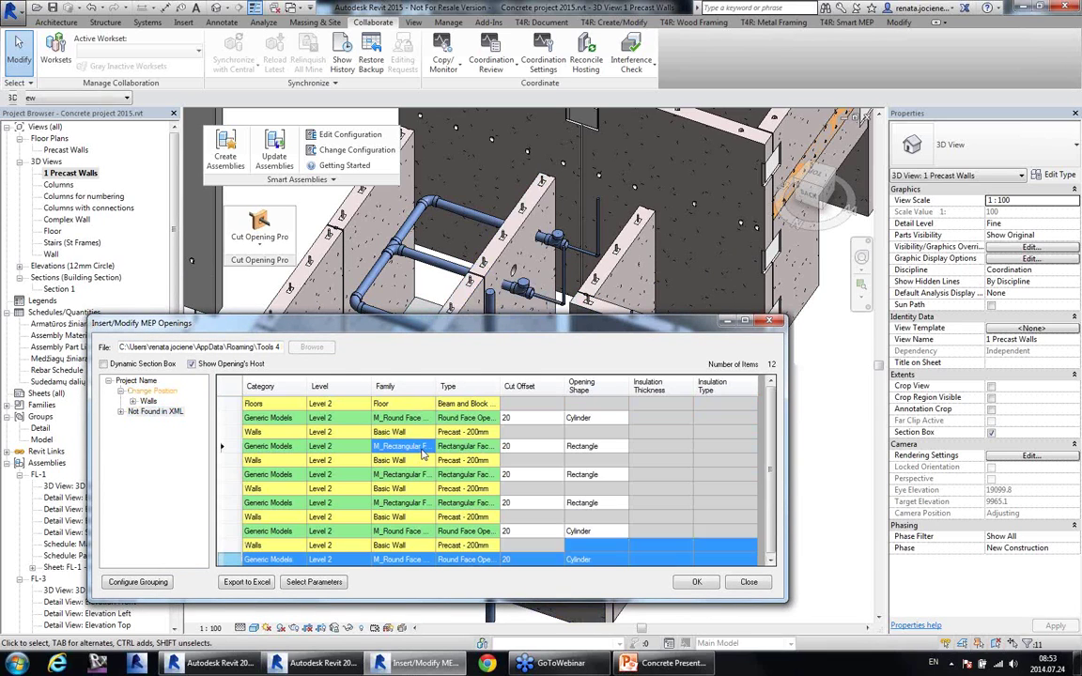
# Step: Update the openings in the Change Position group and confirm the Insert/Modify MEP Openings dialog
pyautogui.click(152, 391)
pyautogui.rightClick(159, 392)
pyautogui.click(184, 401)
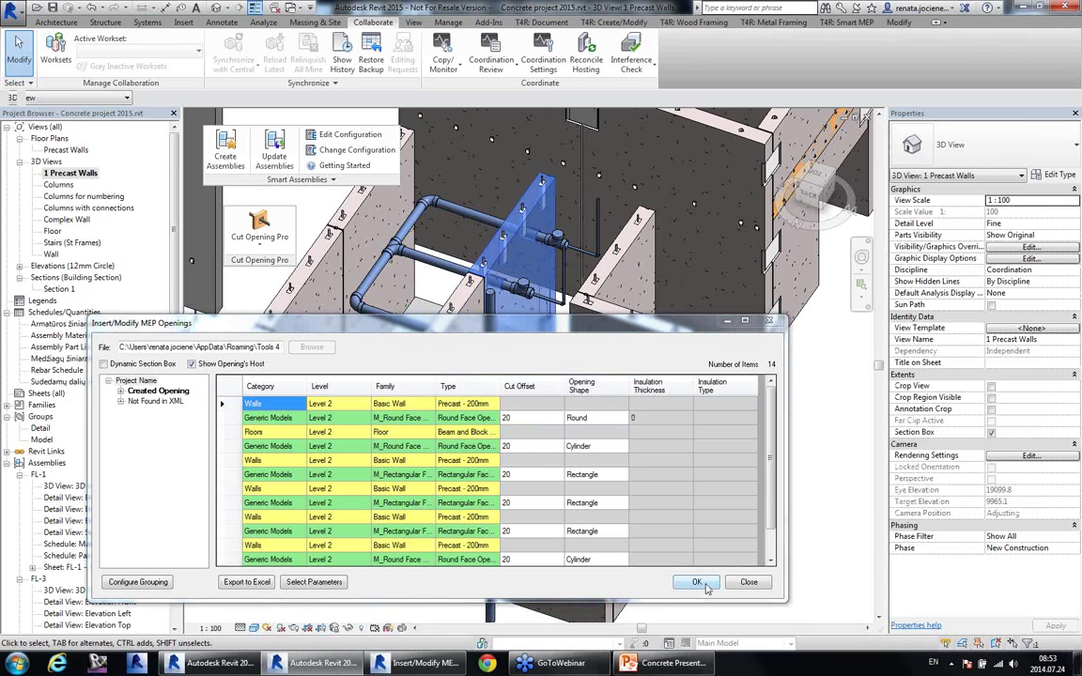
pyautogui.click(771, 485)
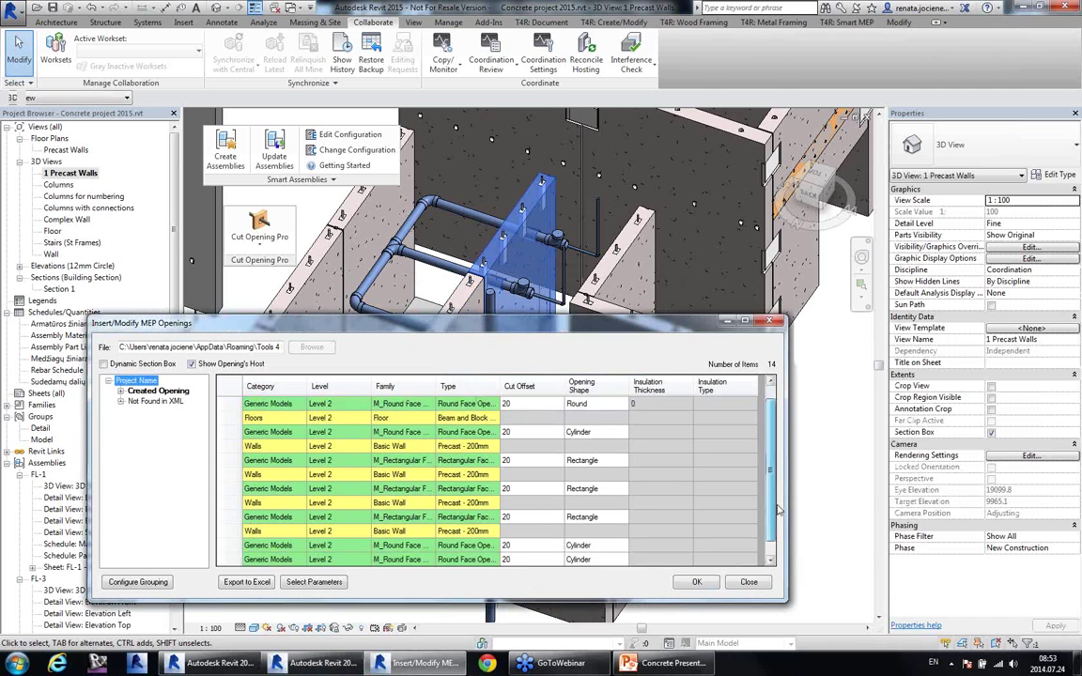
pyautogui.click(711, 583)
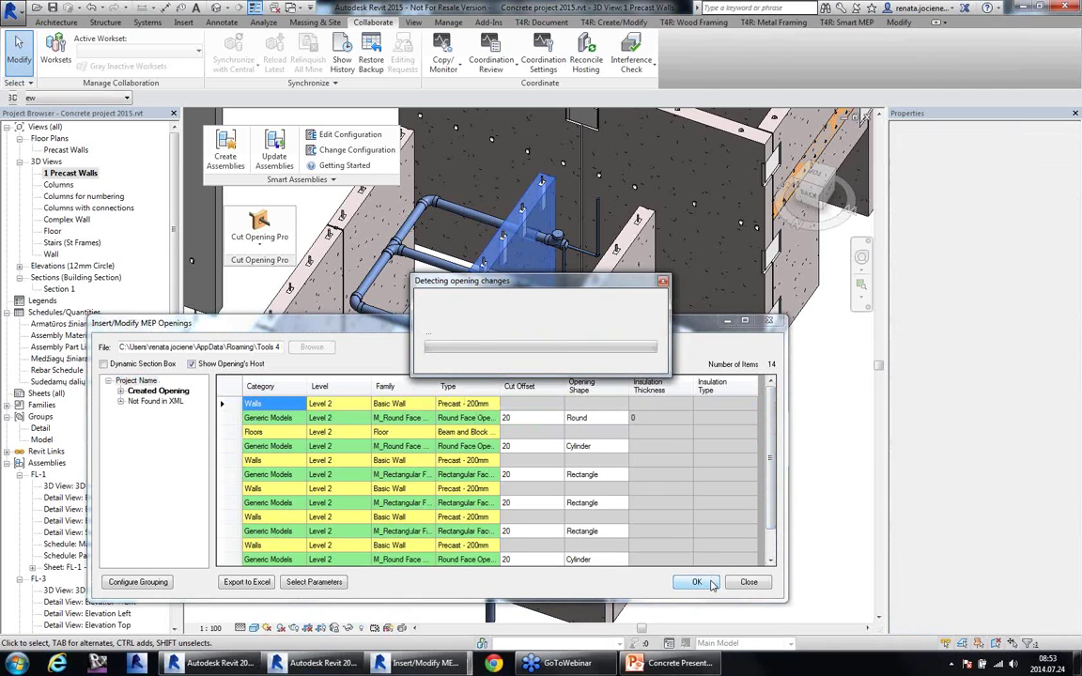
# Step: Switch to the 3D view of Struct_2015.rvt and bring up Architectural file_2015.rvt in the other Revit session
pyautogui.scroll(5, 438, 345)
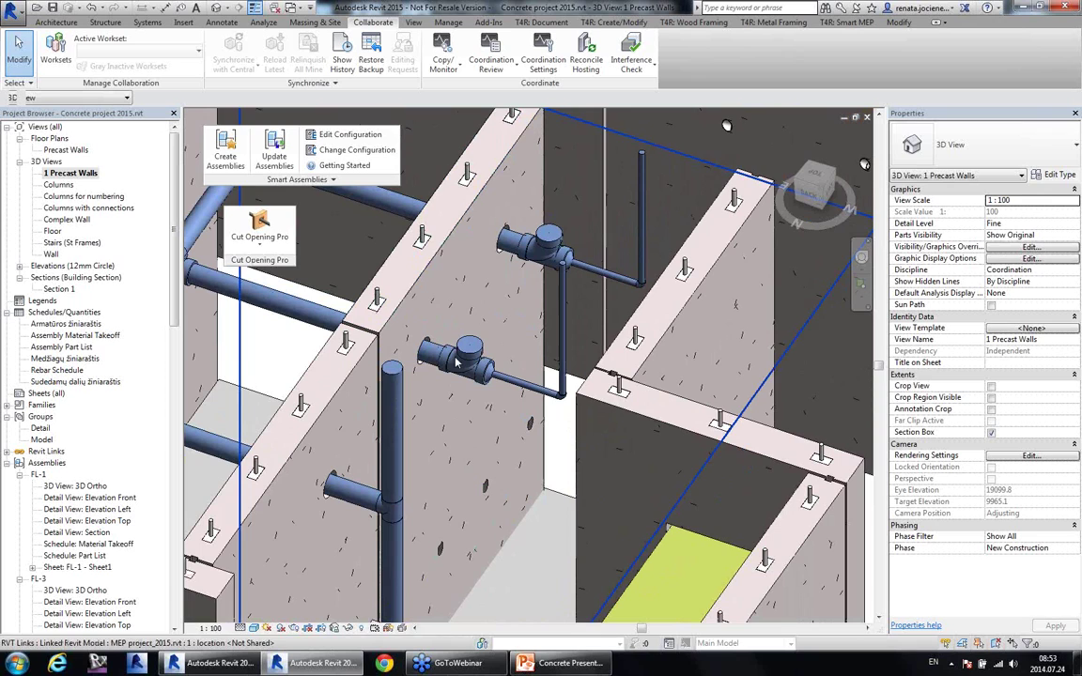
pyautogui.scroll(-4, 473, 300)
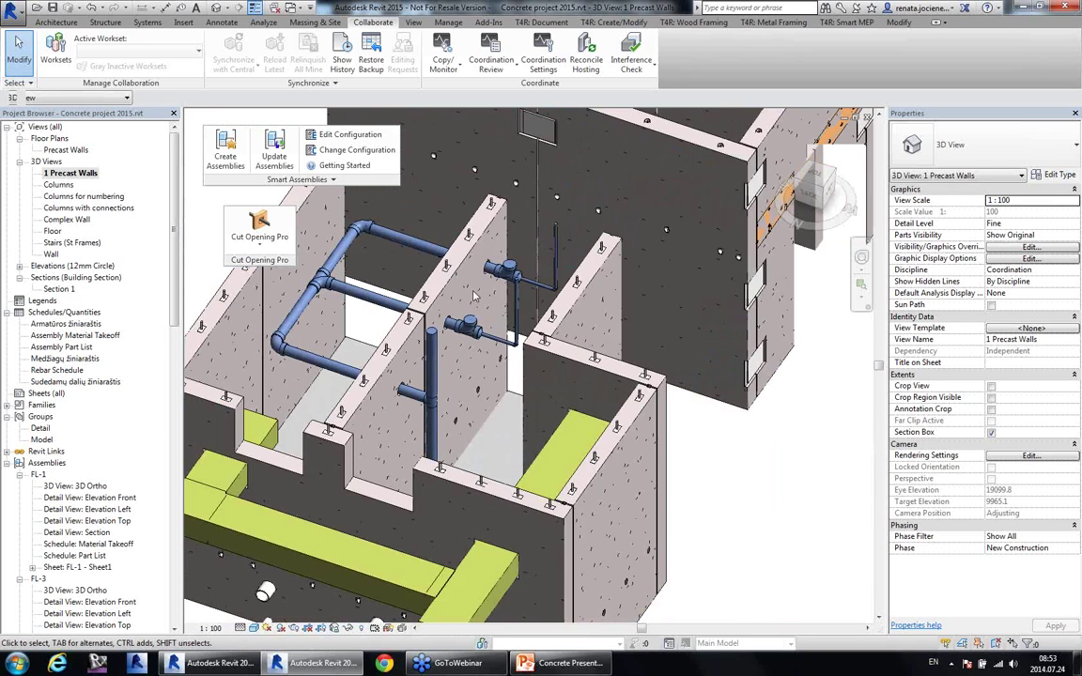
pyautogui.scroll(-1, 472, 301)
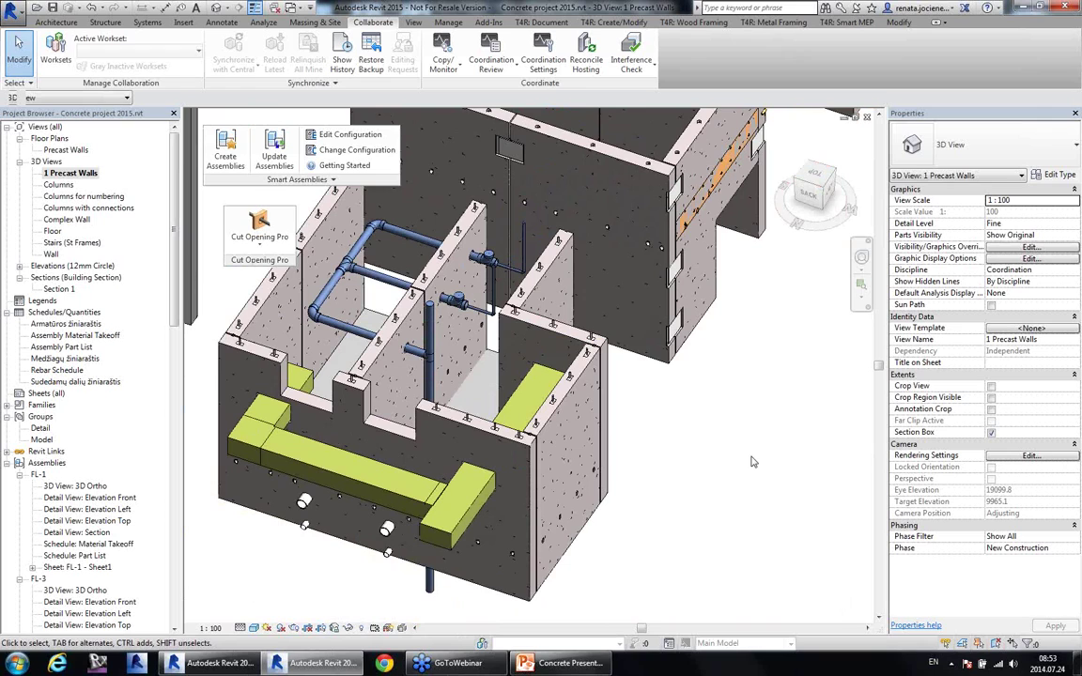
pyautogui.click(413, 23)
pyautogui.click(905, 57)
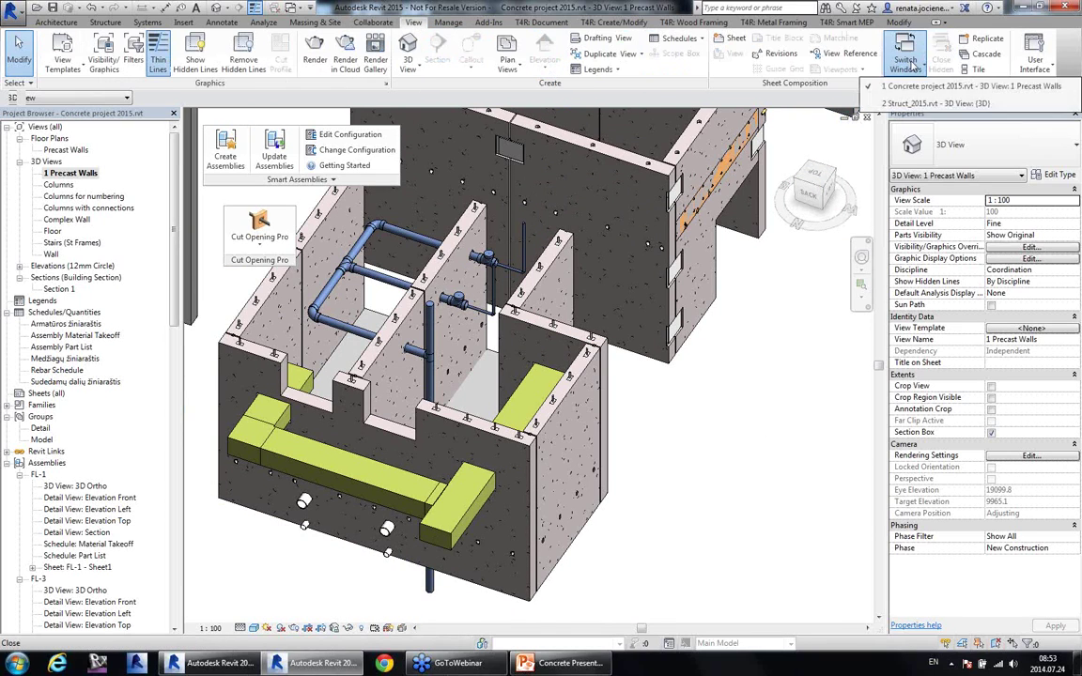
pyautogui.click(883, 104)
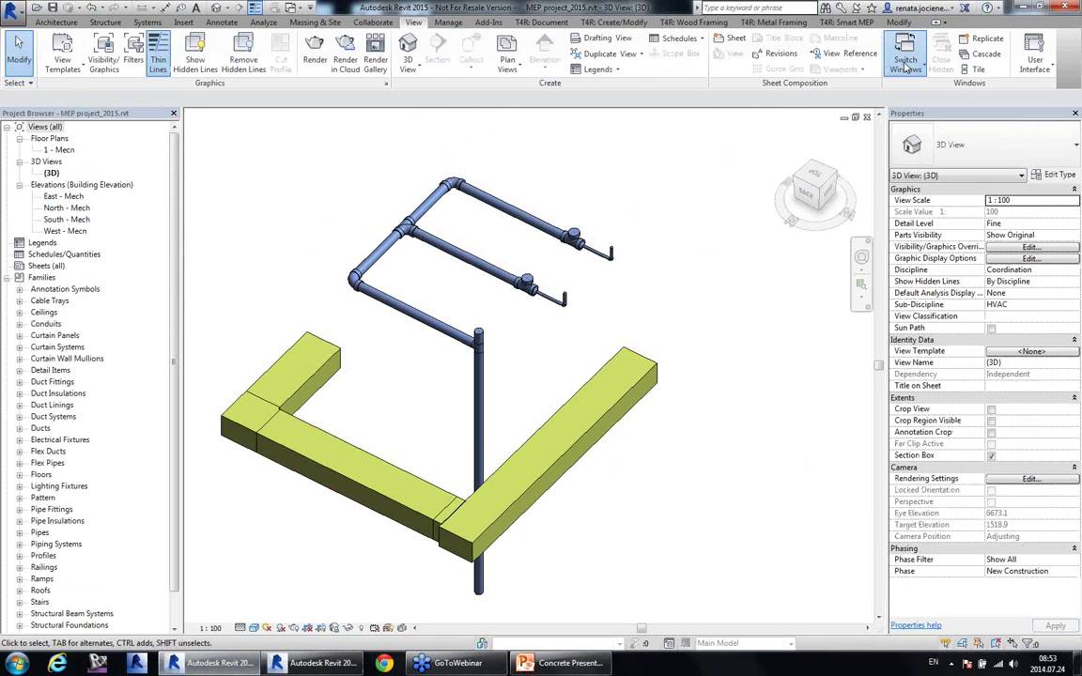
pyautogui.click(905, 57)
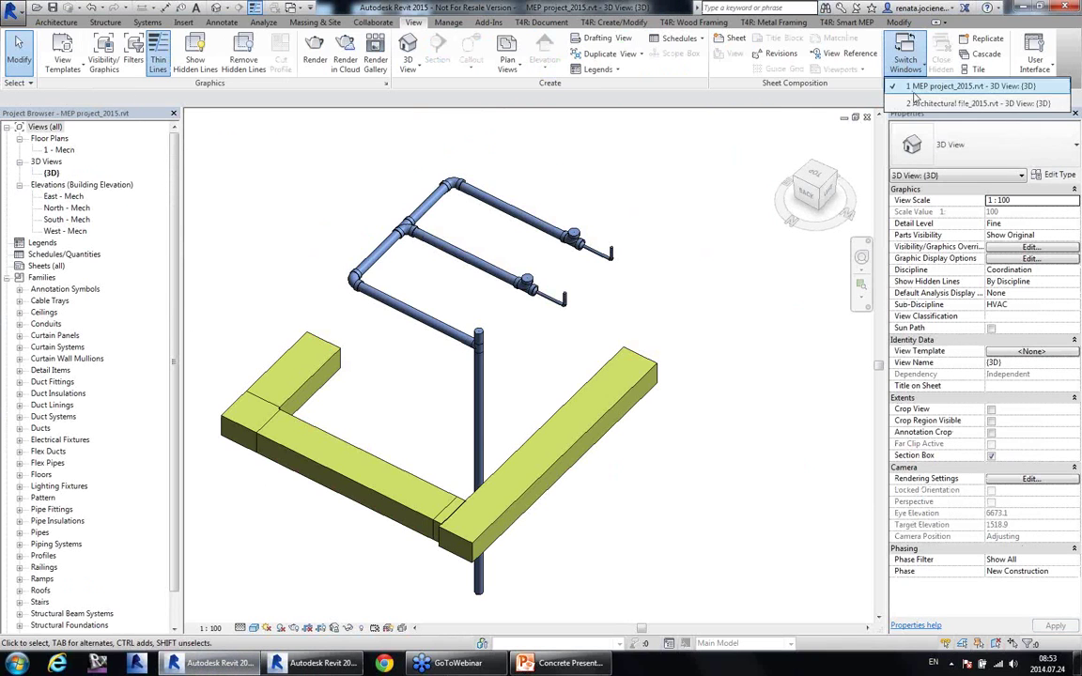
pyautogui.click(918, 104)
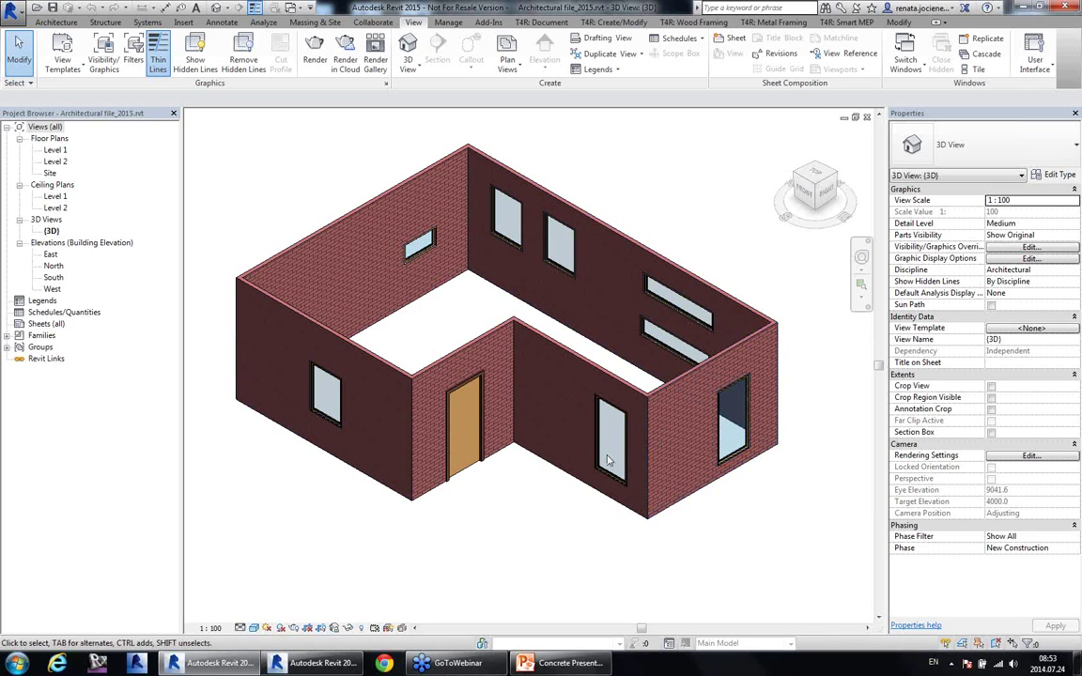
# Step: Return to Struct_2015.rvt and inspect the linked architectural model and the Generic - 300mm structural walls
pyautogui.click(315, 663)
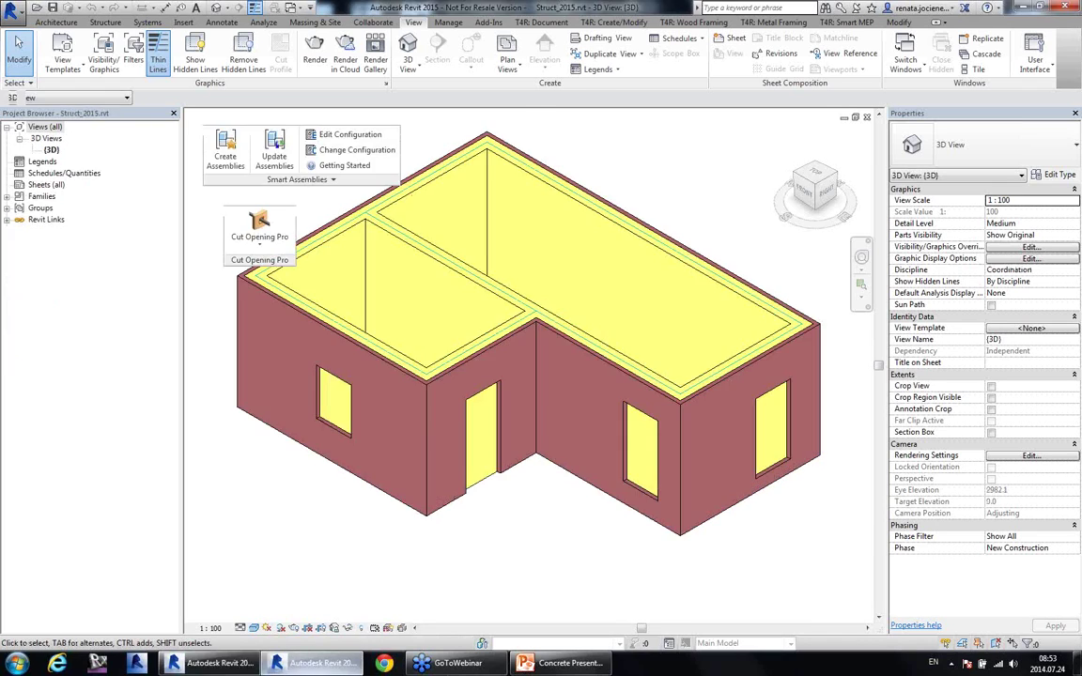
pyautogui.click(453, 308)
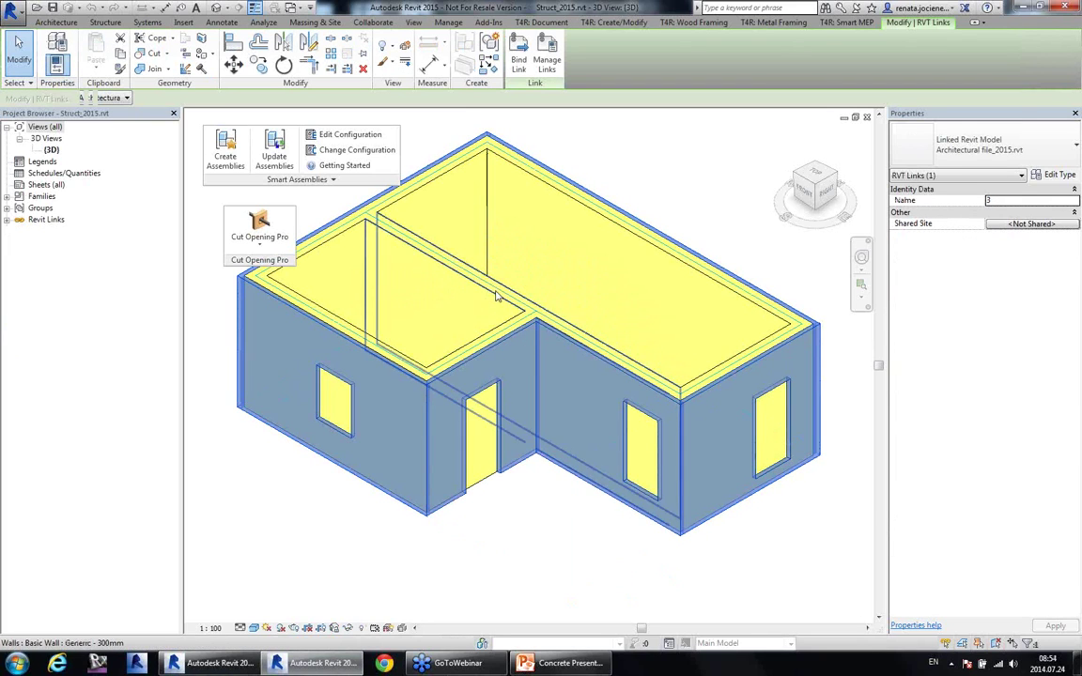
pyautogui.click(498, 297)
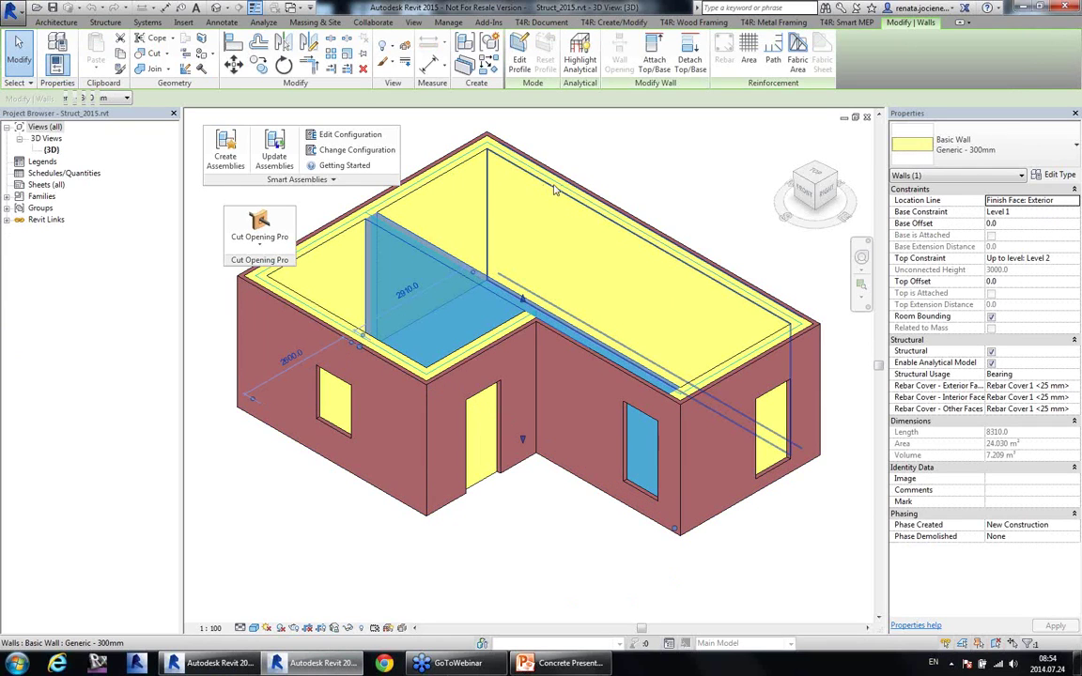
pyautogui.click(657, 153)
pyautogui.click(628, 230)
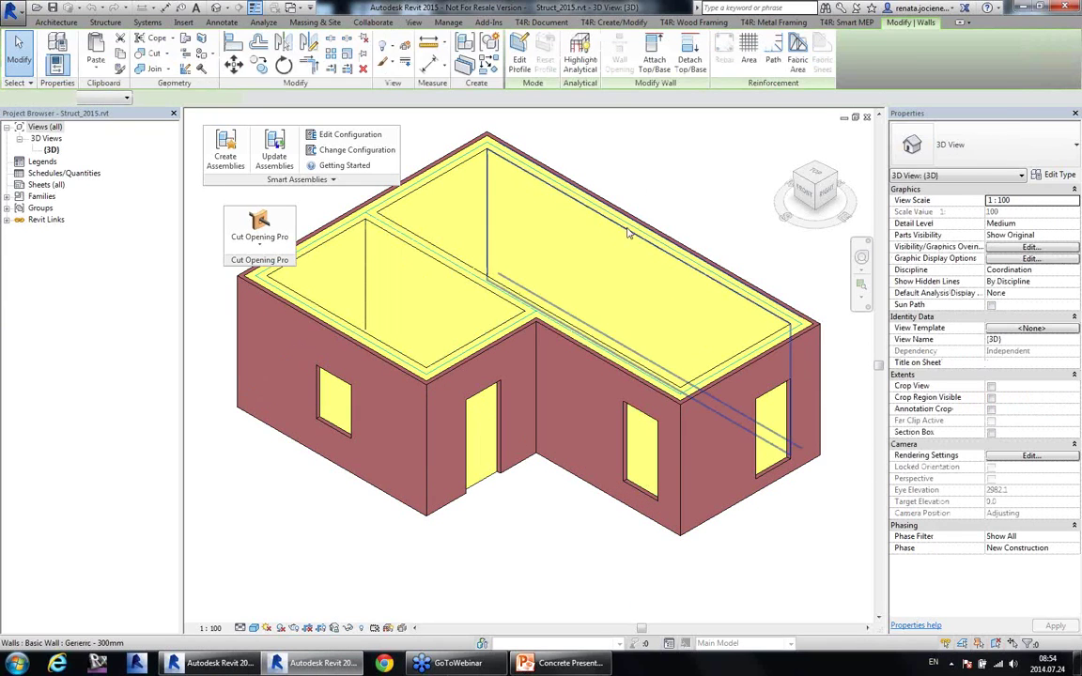
pyautogui.click(649, 174)
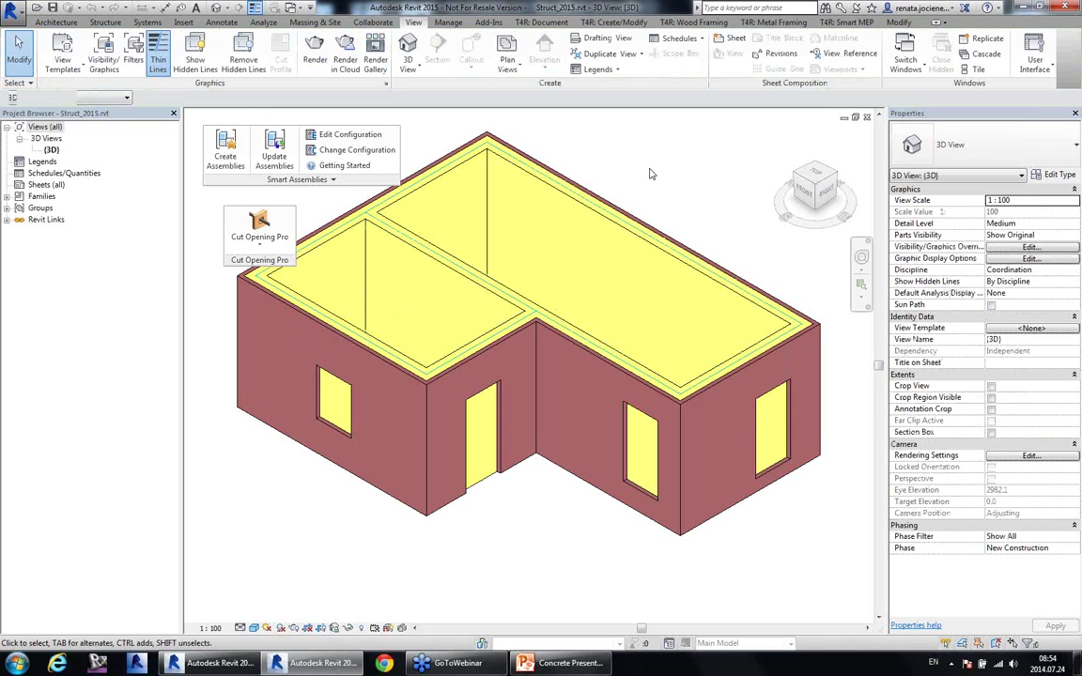
pyautogui.scroll(-1, 364, 306)
pyautogui.moveTo(482, 370); pyautogui.dragTo(503, 506, button='middle')
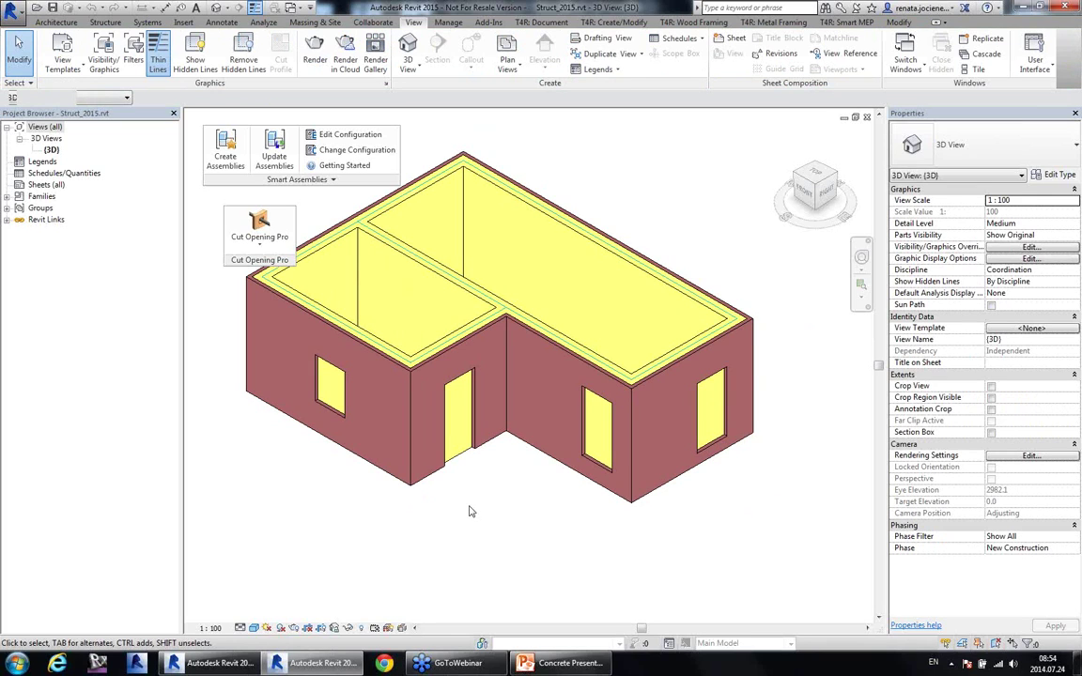
# Step: Run Insert/Update Structural Openings on the linked architectural model and expand Level 1 in the Create New Opening group
pyautogui.click(239, 260)
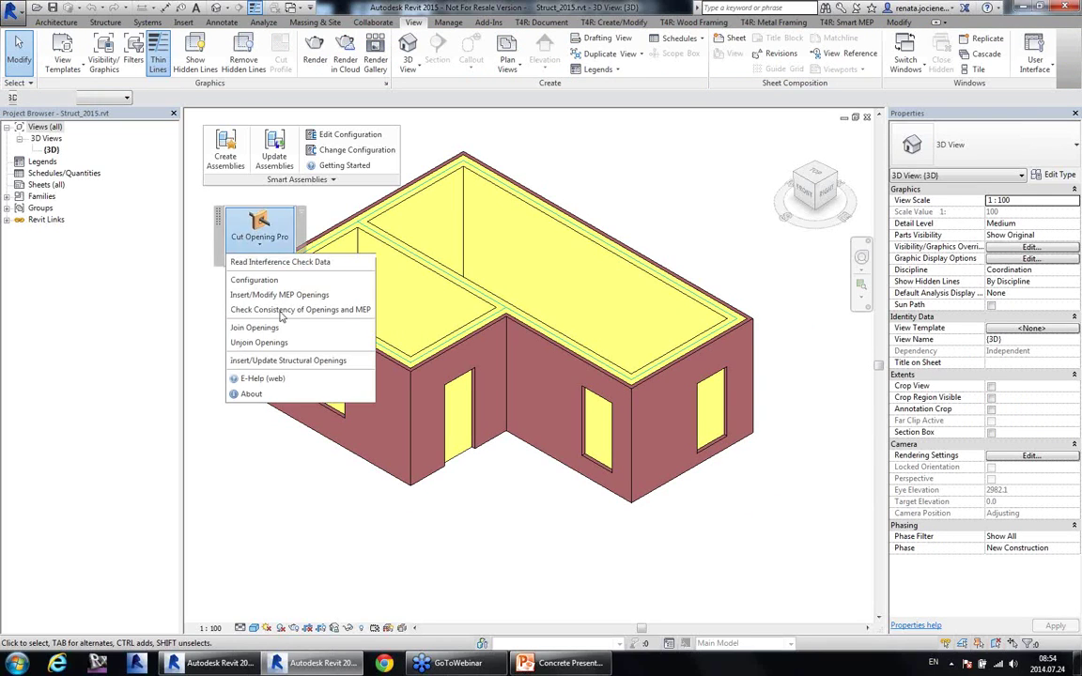
pyautogui.click(342, 362)
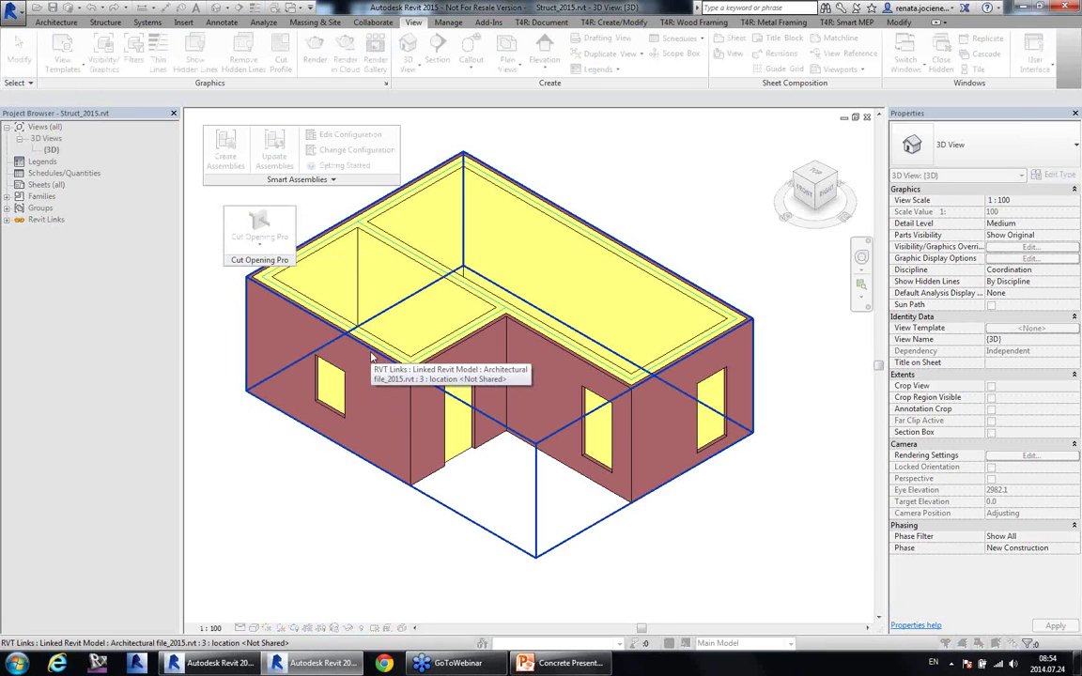
pyautogui.click(371, 357)
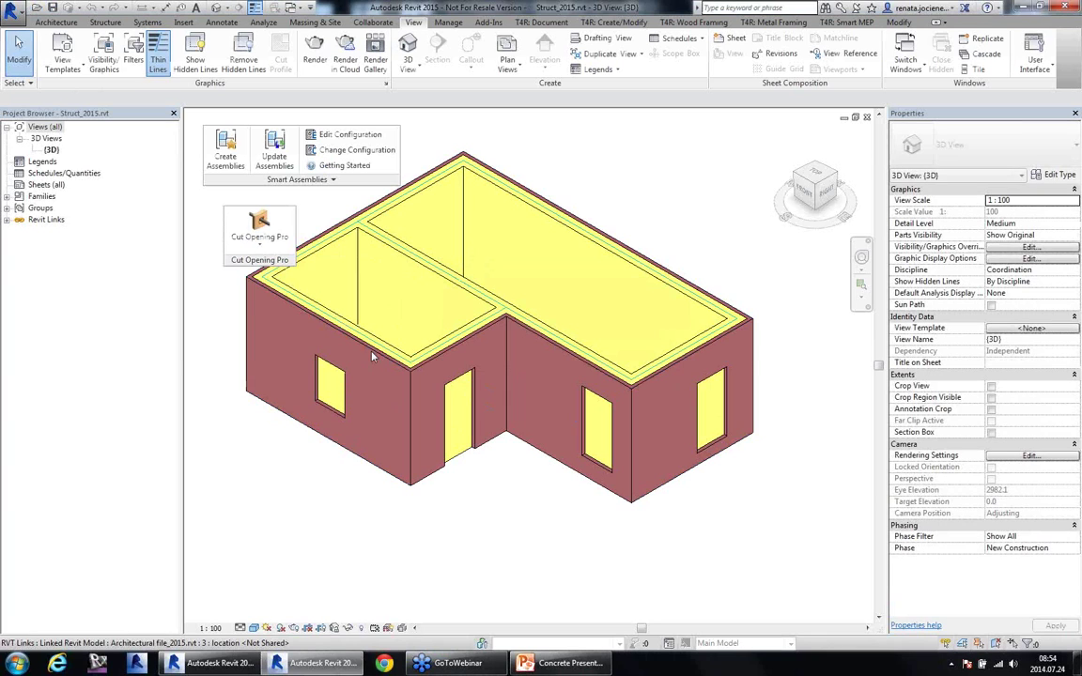
pyautogui.moveTo(545, 81); pyautogui.dragTo(551, 112)
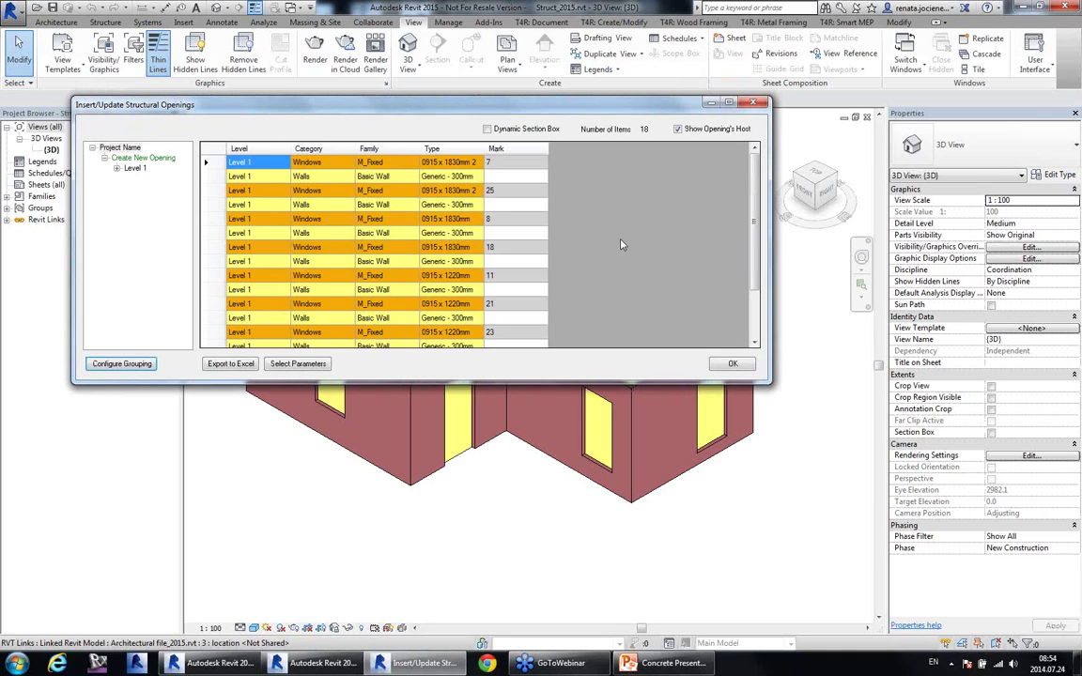
pyautogui.scroll(-2, 619, 240)
pyautogui.click(134, 168)
pyautogui.click(117, 169)
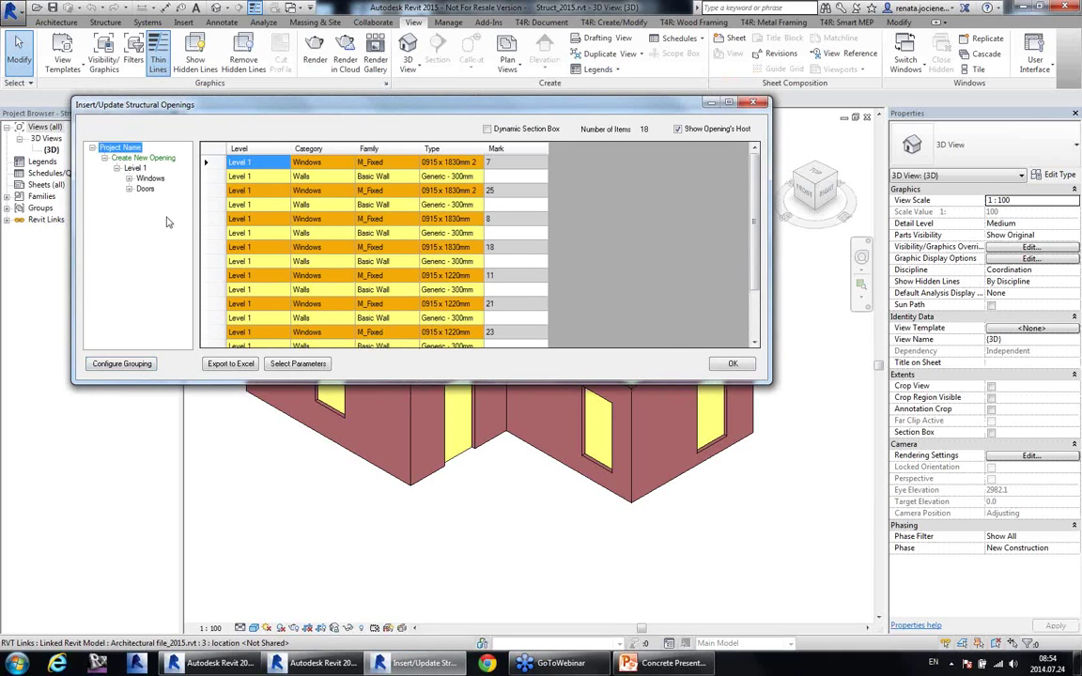
# Step: Insert the openings of the Create New Opening group, choosing M_Window-Square Opening: 0900 x 1200mm as the window opening type
pyautogui.rightClick(149, 159)
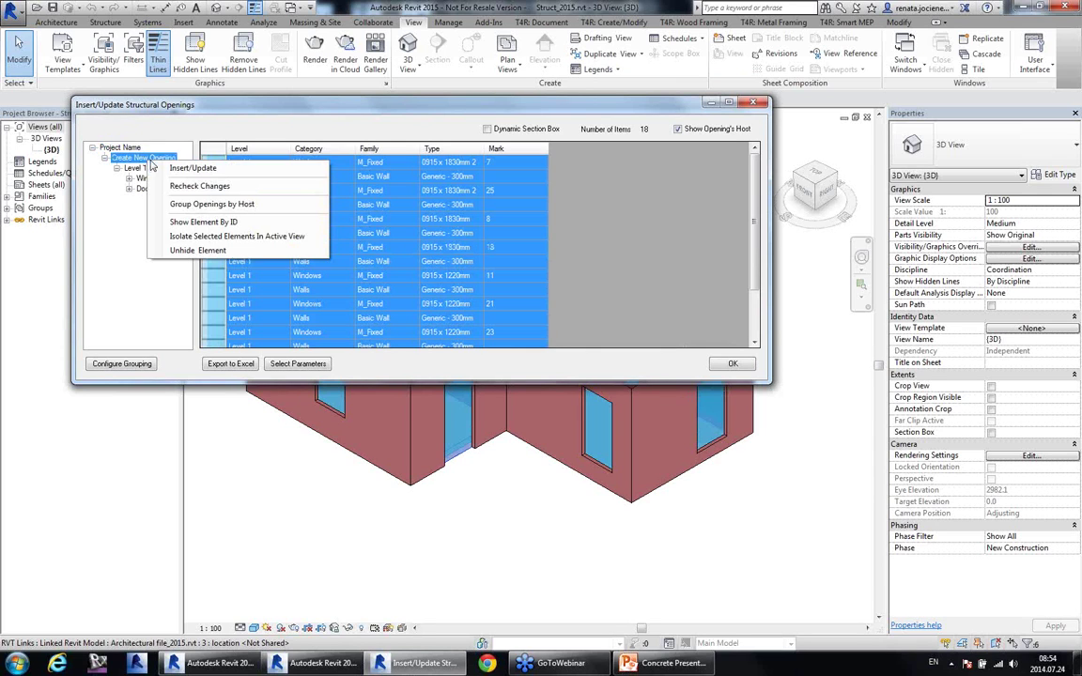
pyautogui.click(171, 169)
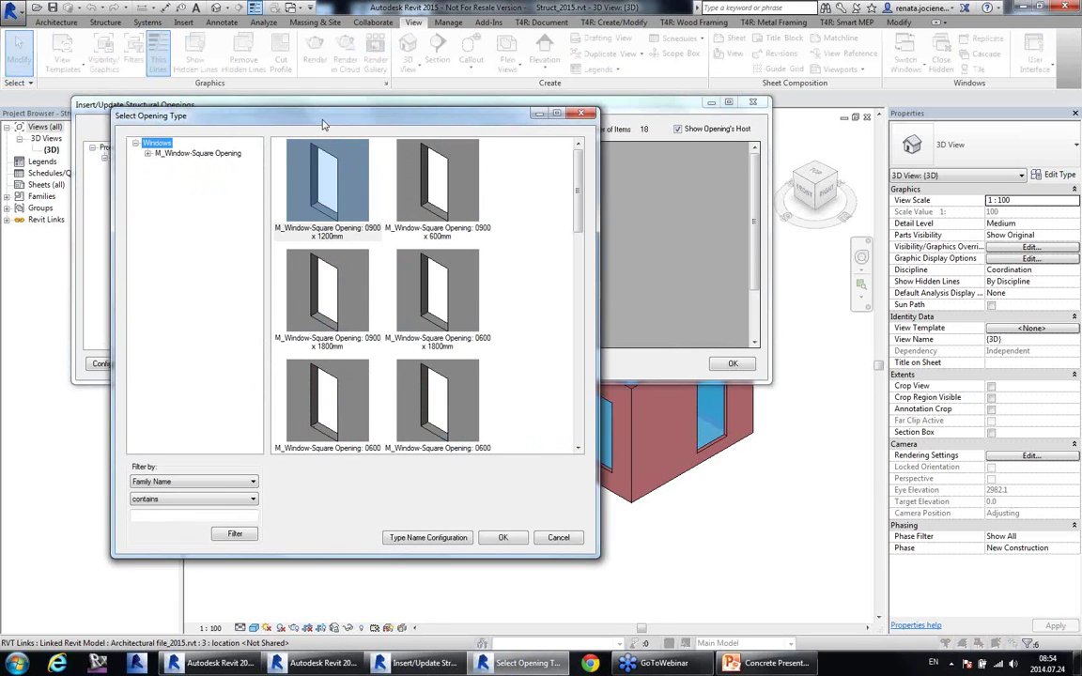
pyautogui.click(474, 168)
pyautogui.scroll(-5, 521, 212)
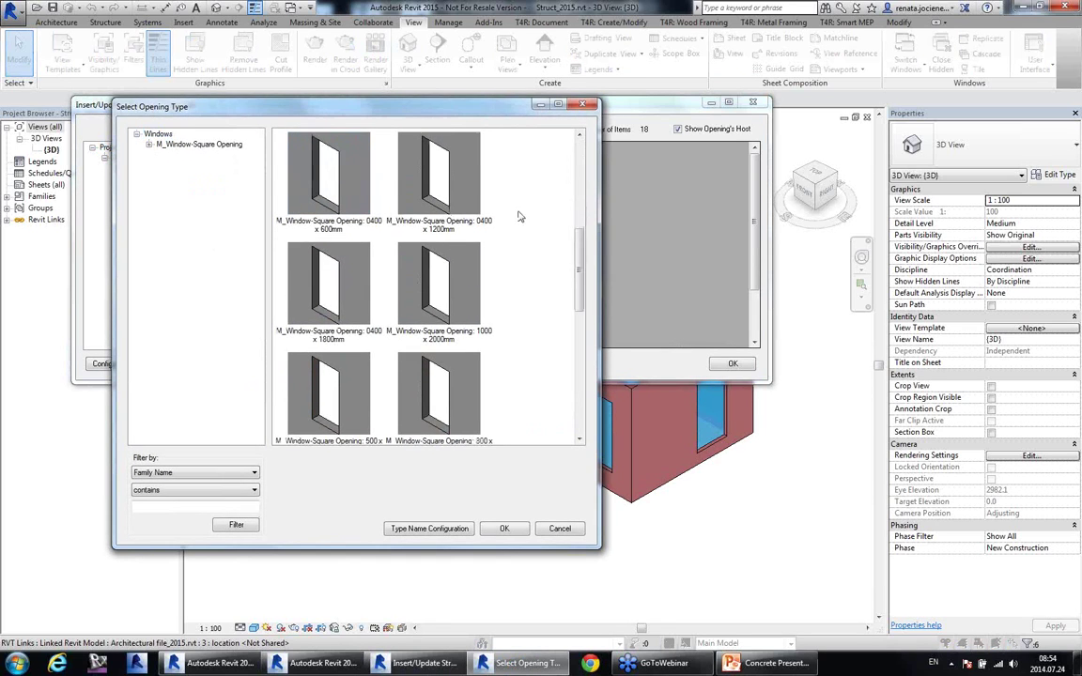
pyautogui.scroll(5, 535, 230)
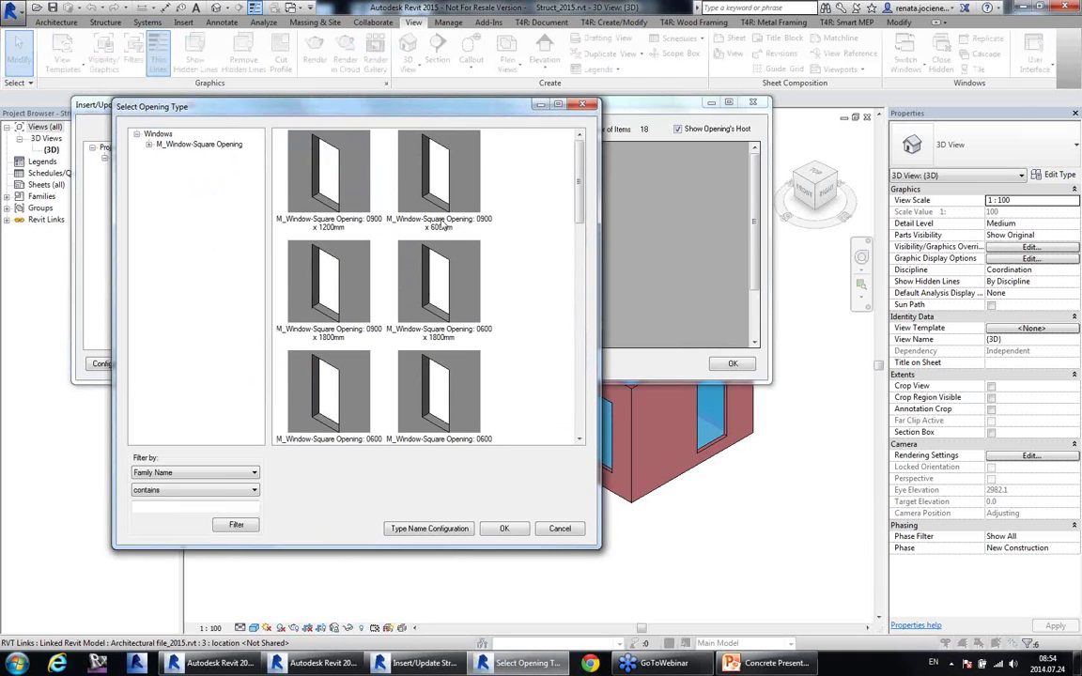
pyautogui.click(323, 186)
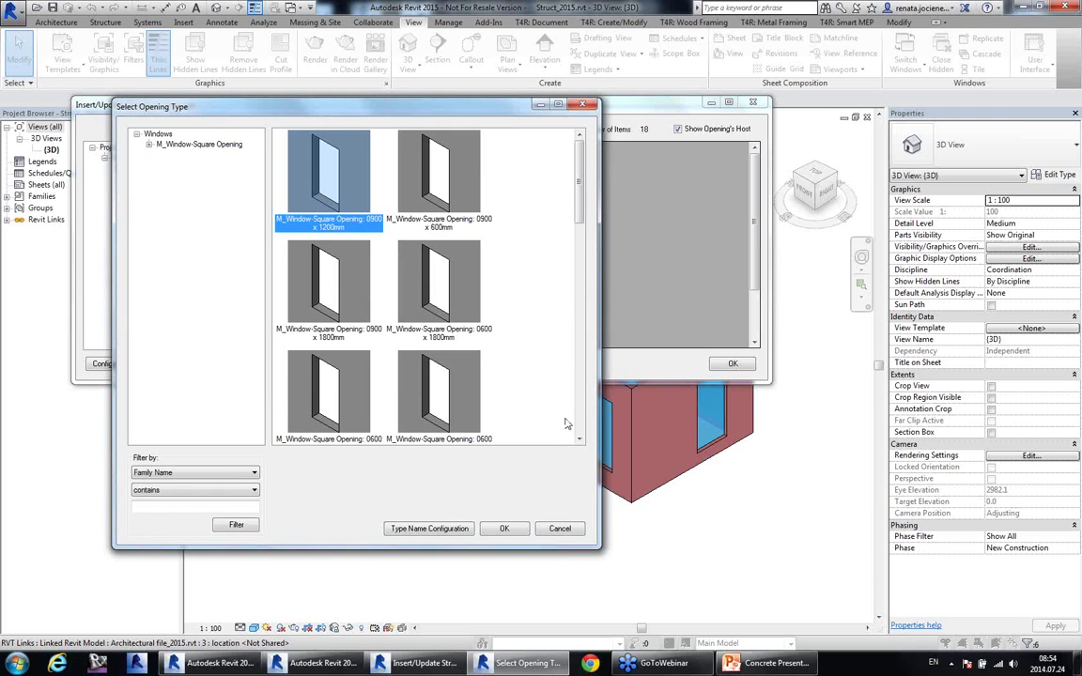
pyautogui.click(505, 529)
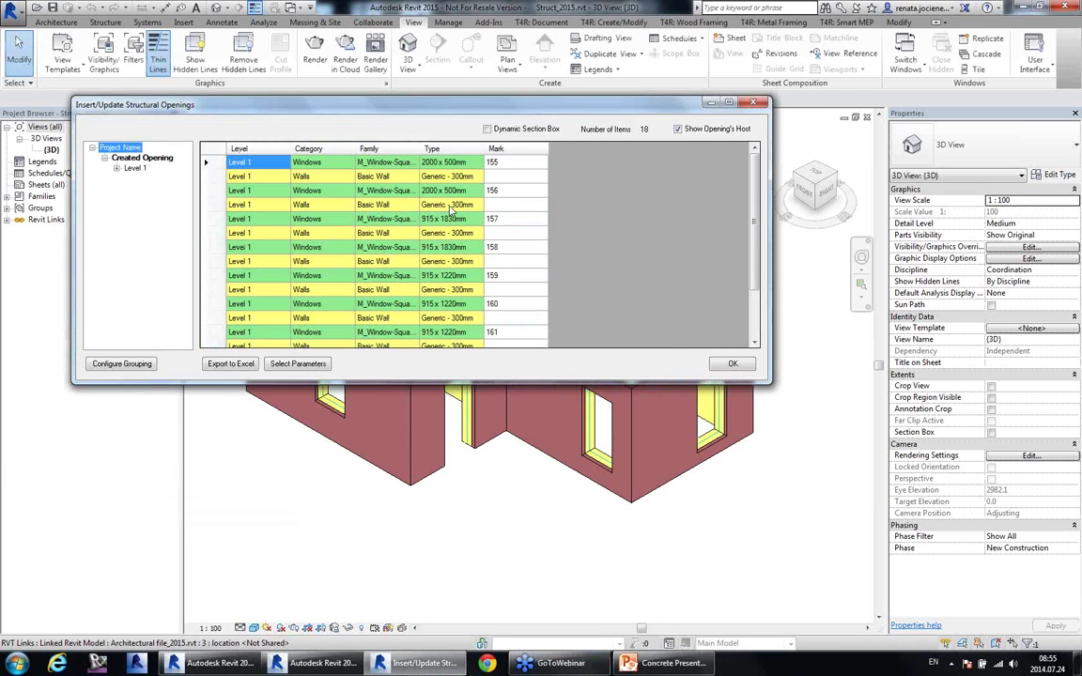
# Step: Check the types of the created window openings, then confirm the dialog and inspect the openings in the structural walls
pyautogui.click(449, 192)
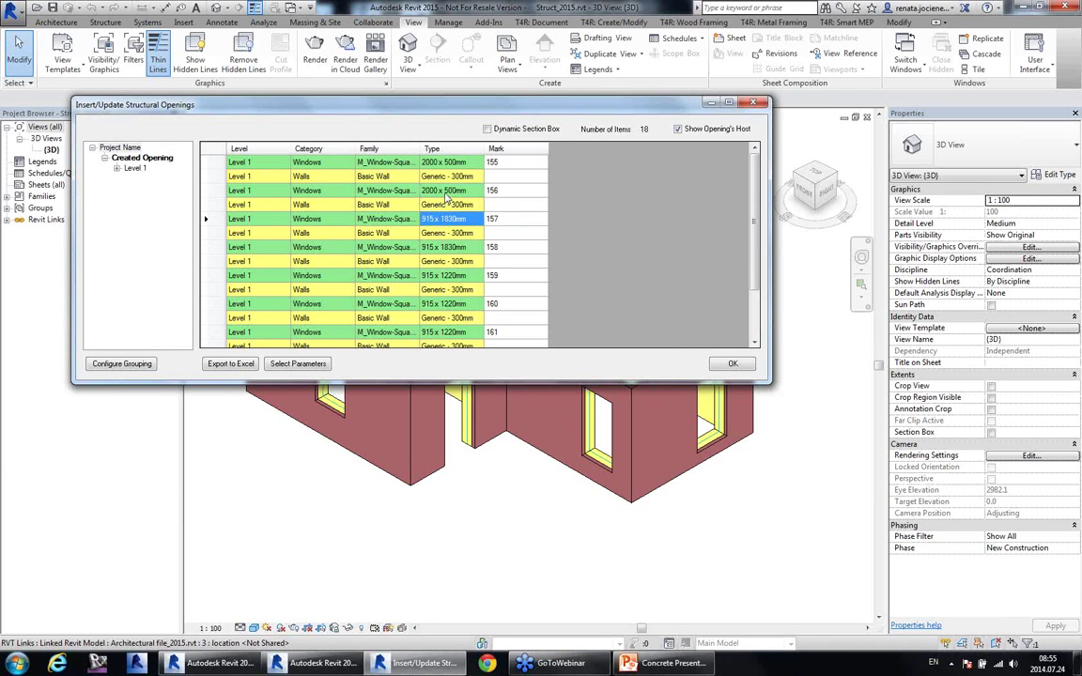
pyautogui.click(451, 220)
pyautogui.click(734, 364)
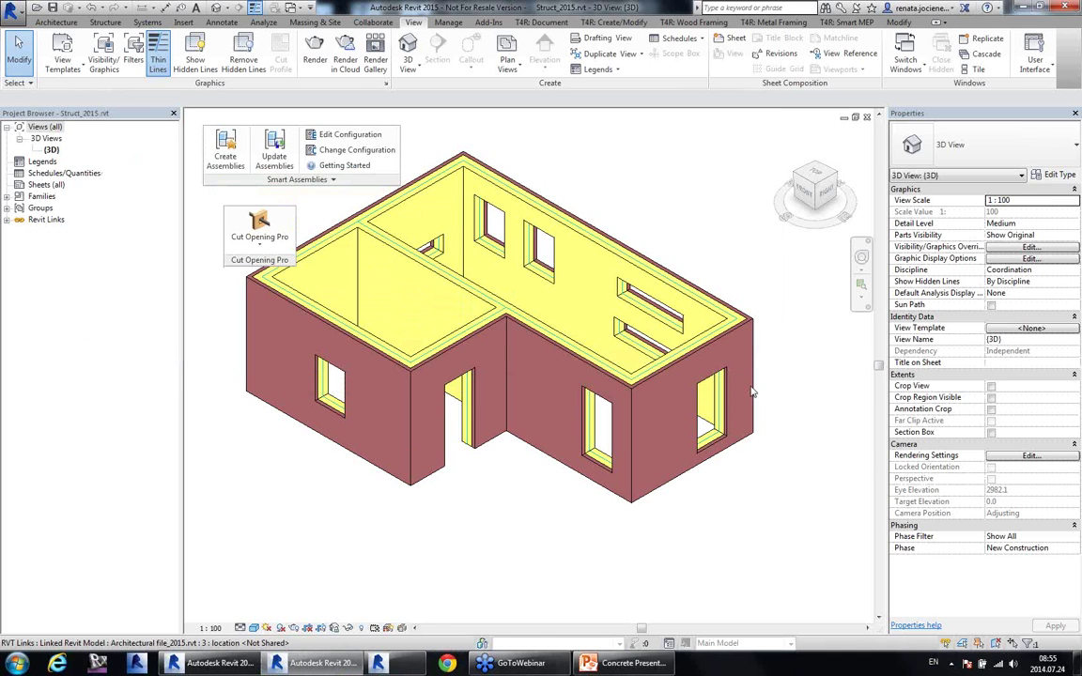
pyautogui.keyDown('shift'); pyautogui.moveTo(587, 465); pyautogui.dragTo(552, 277, button='middle'); pyautogui.keyUp('shift')
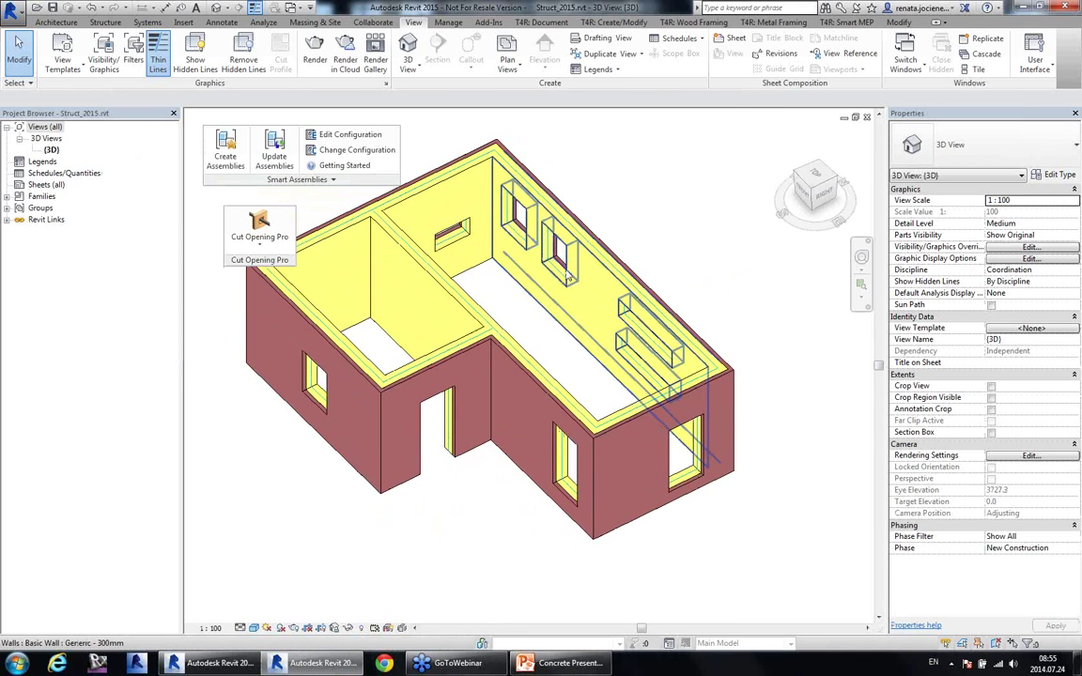
pyautogui.keyDown('shift'); pyautogui.moveTo(599, 332); pyautogui.dragTo(607, 364, button='middle'); pyautogui.keyUp('shift')
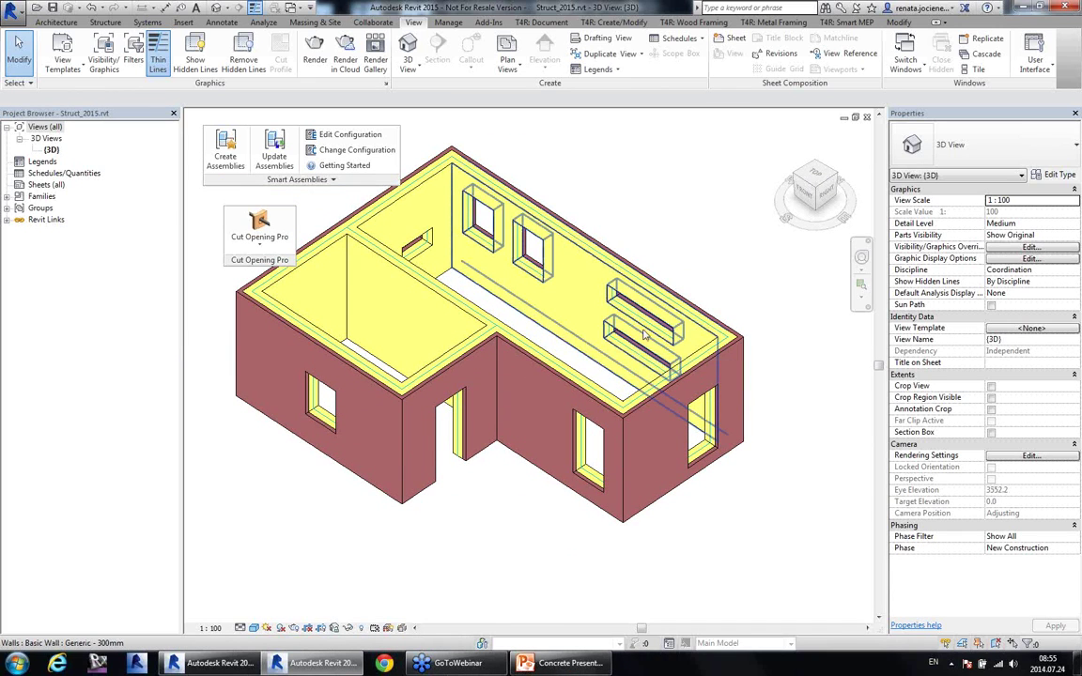
# Step: In Architectural file_2015.rvt, delete the M_Fixed 0915 x 1220mm window nearest the rear wall's middle and shift the tall front window toward the door
pyautogui.click(211, 663)
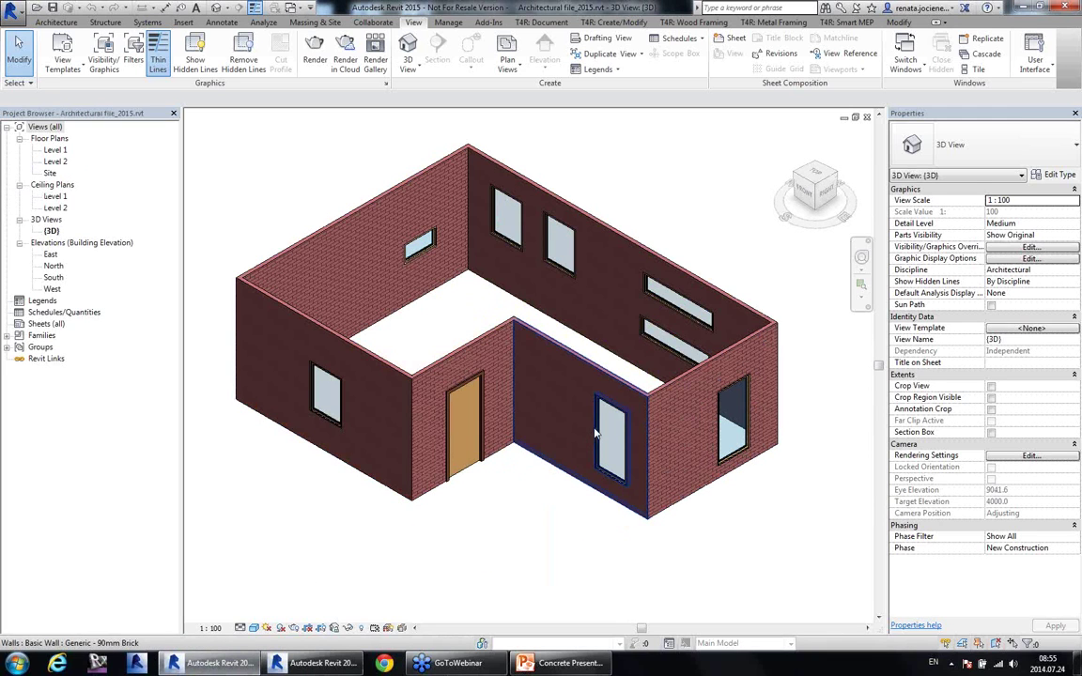
pyautogui.click(564, 263)
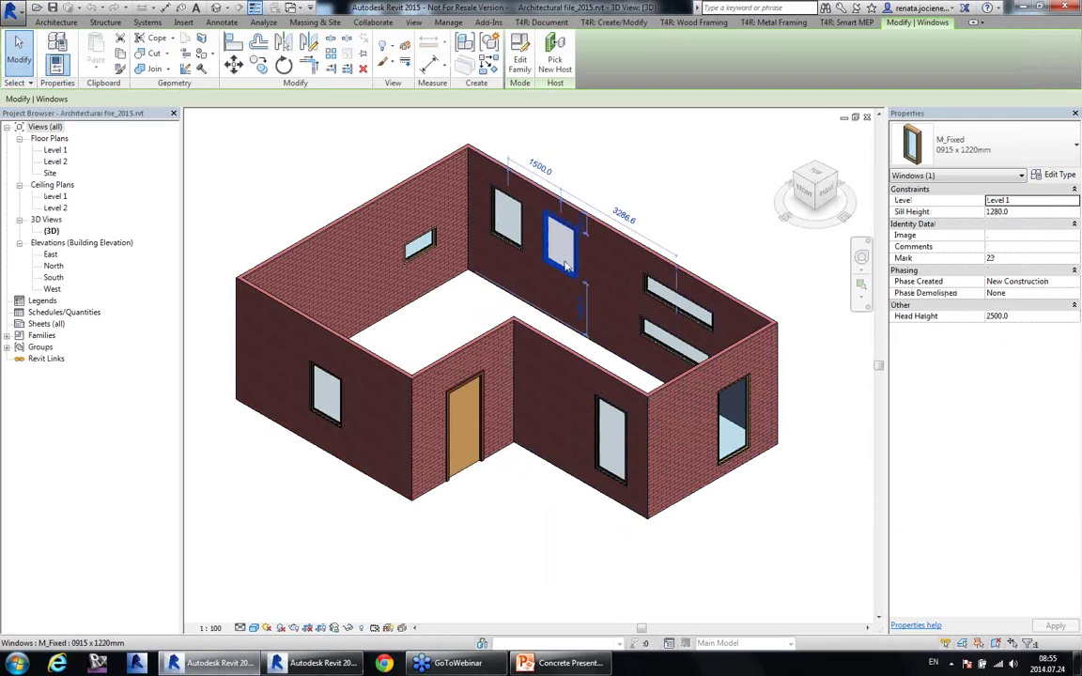
pyautogui.press('Delete')
pyautogui.click(600, 427)
pyautogui.moveTo(602, 426); pyautogui.dragTo(568, 402)
pyautogui.click(498, 571)
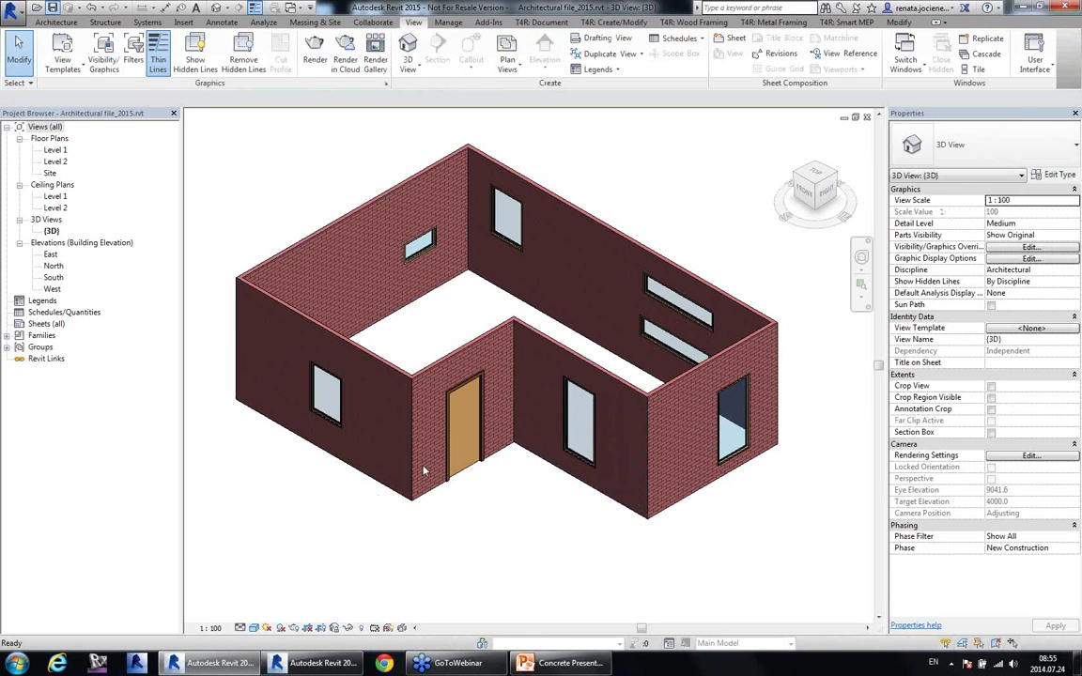
# Step: Return to Struct_2015.rvt and reload the linked Architectural file_2015.rvt through Manage Links
pyautogui.click(314, 662)
pyautogui.click(539, 475)
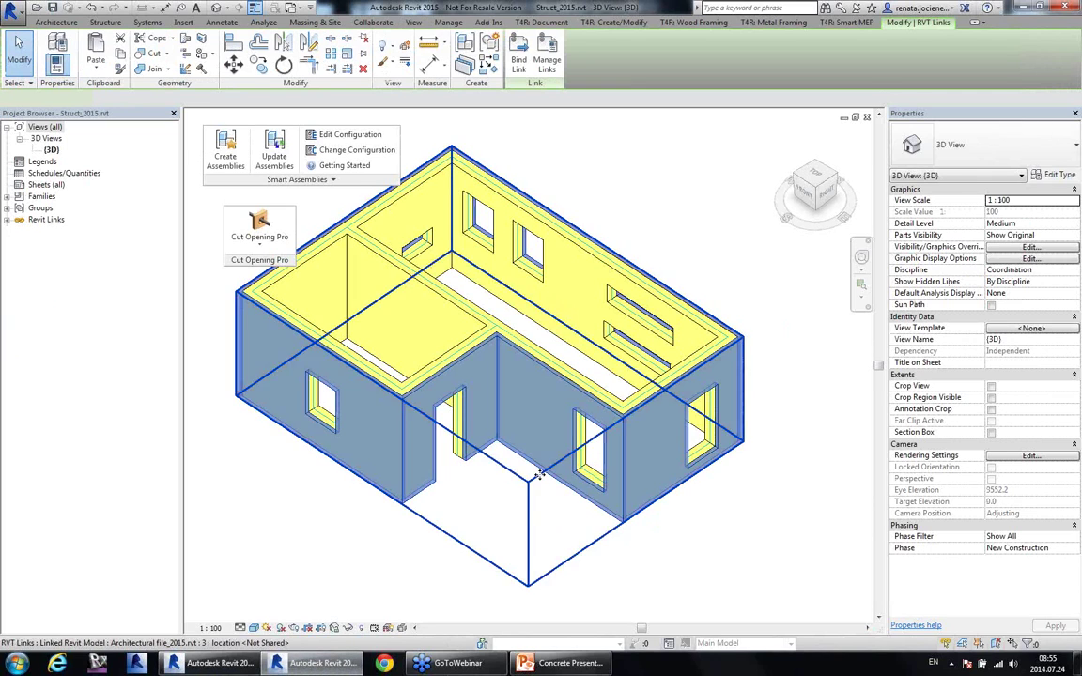
pyautogui.click(546, 60)
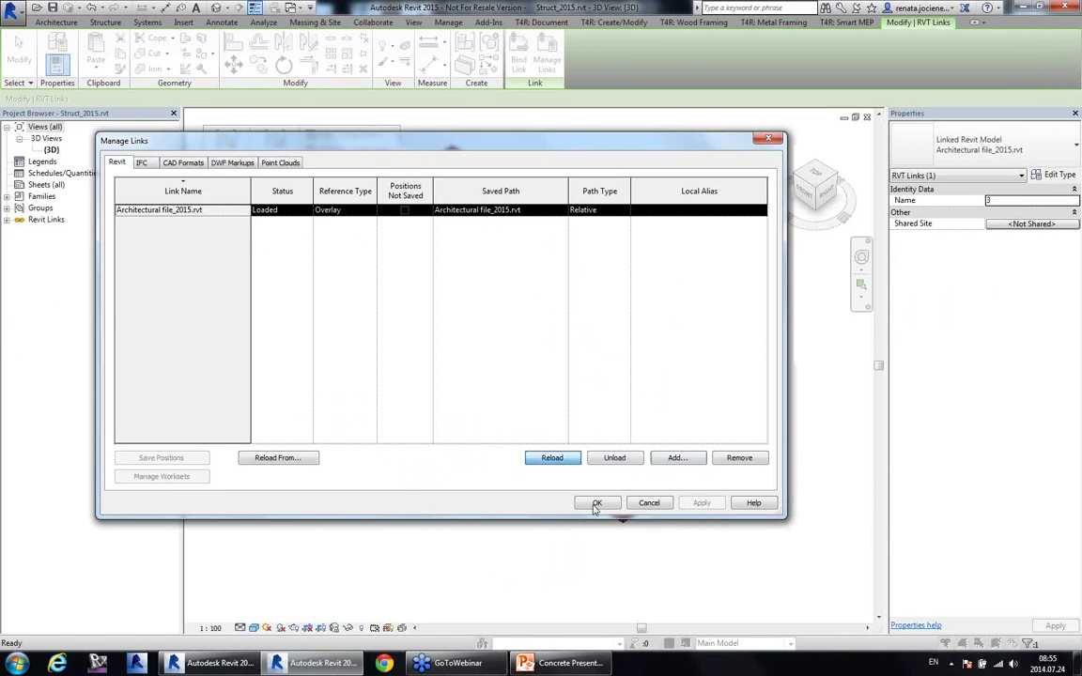
pyautogui.click(597, 503)
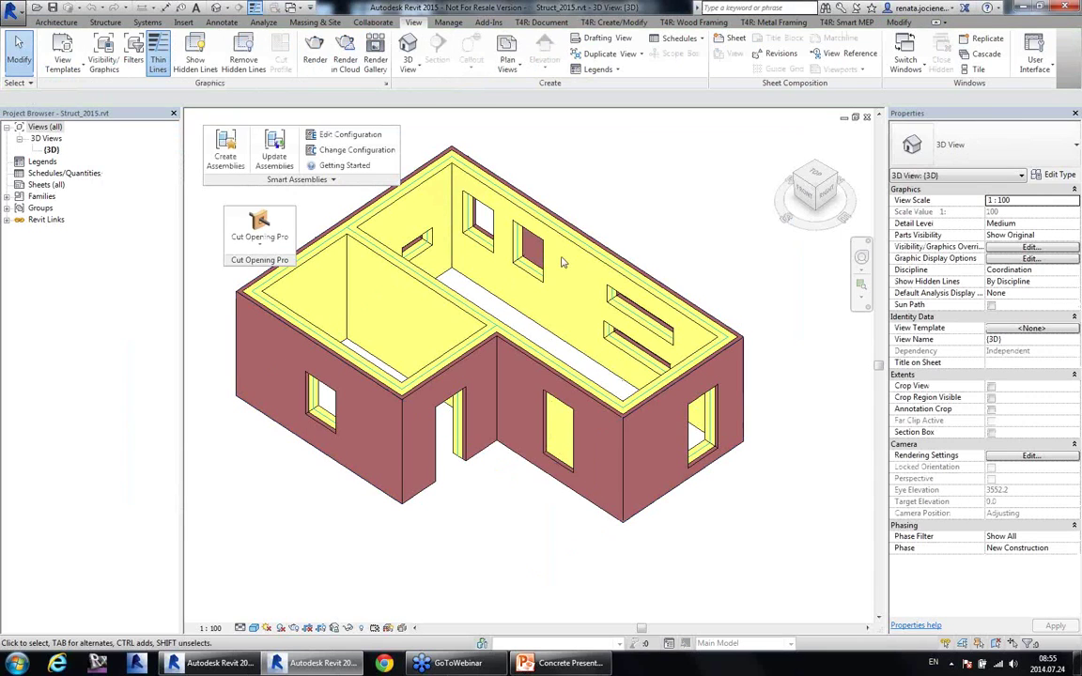
# Step: Run Insert/Update Structural Openings on the linked architectural model and review the openings in the Change Position and Delete groups
pyautogui.click(260, 234)
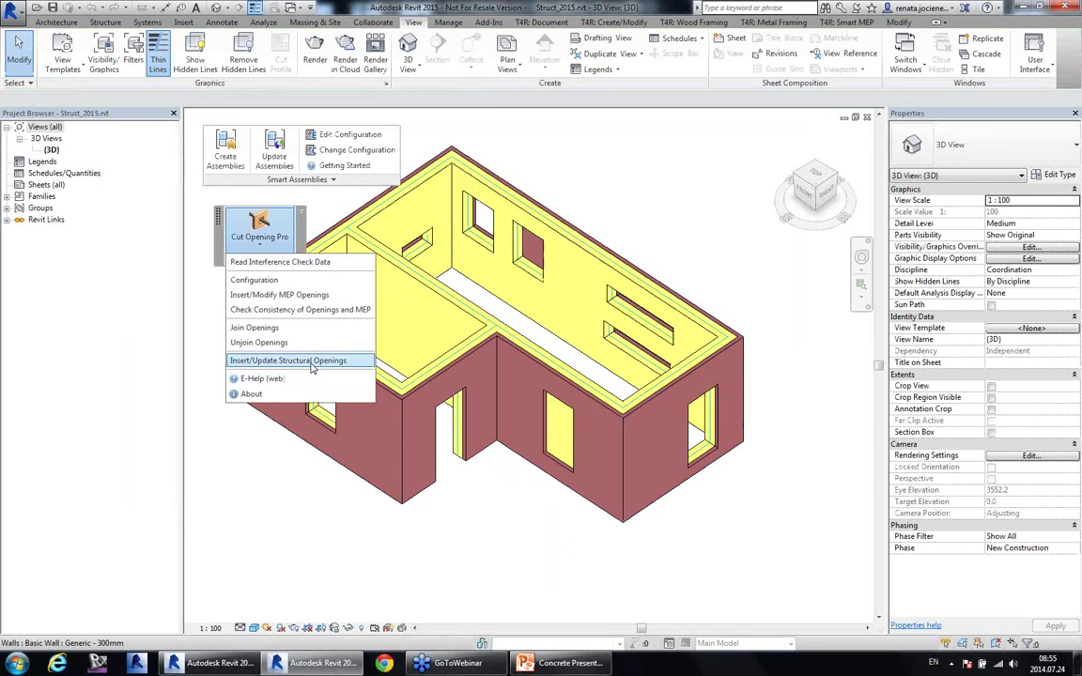
pyautogui.click(289, 360)
pyautogui.click(403, 376)
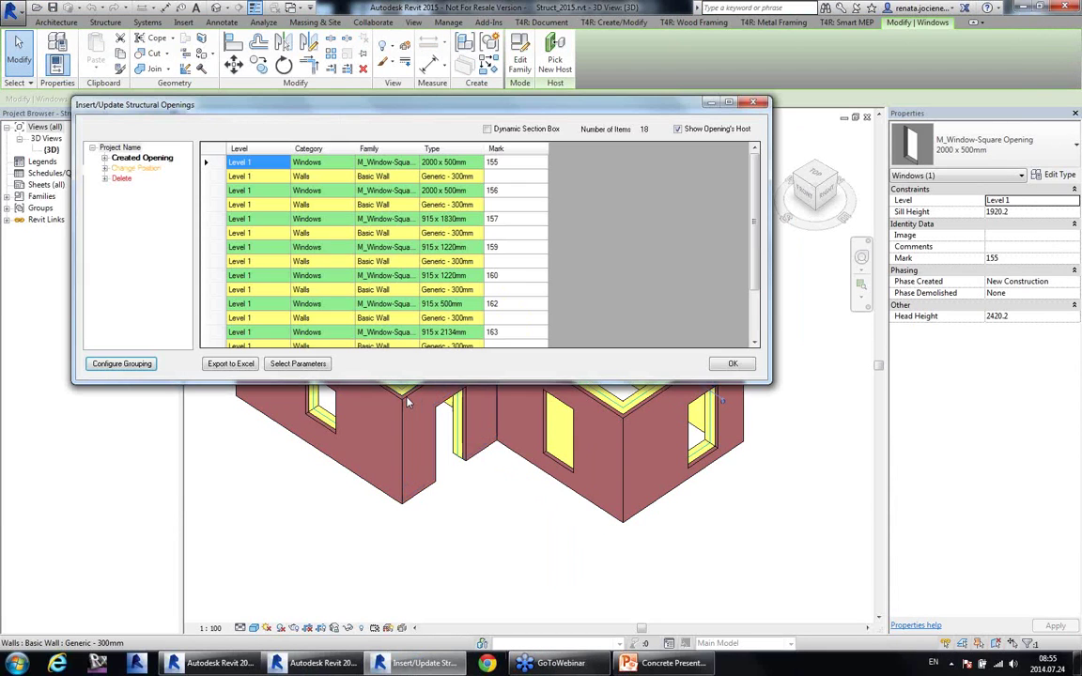
pyautogui.click(136, 169)
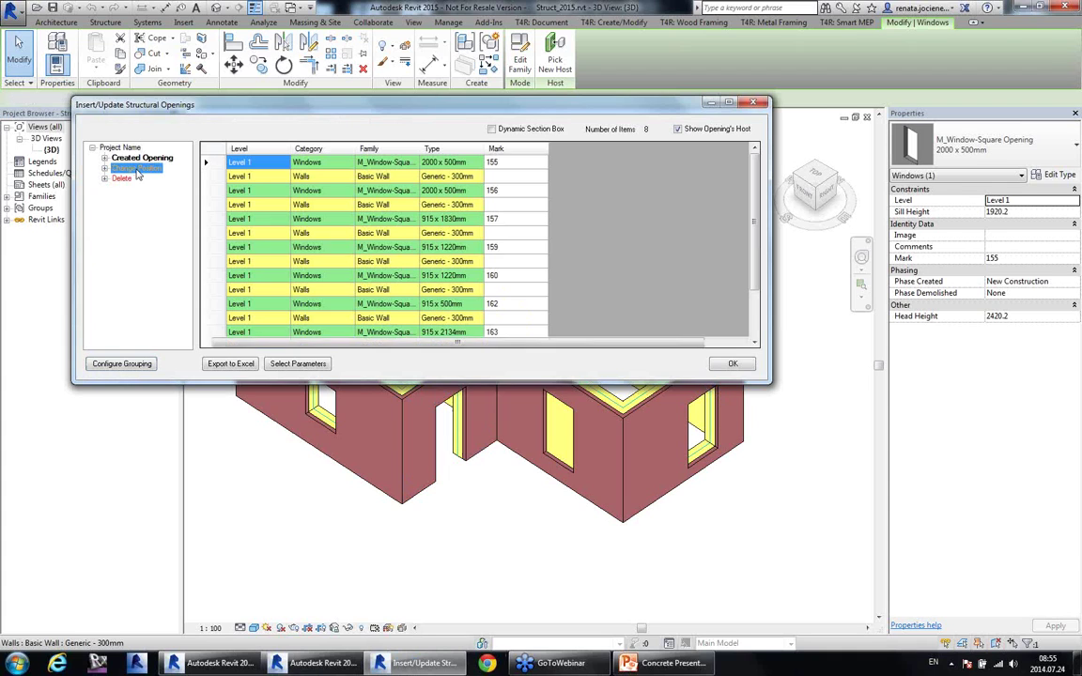
pyautogui.click(125, 180)
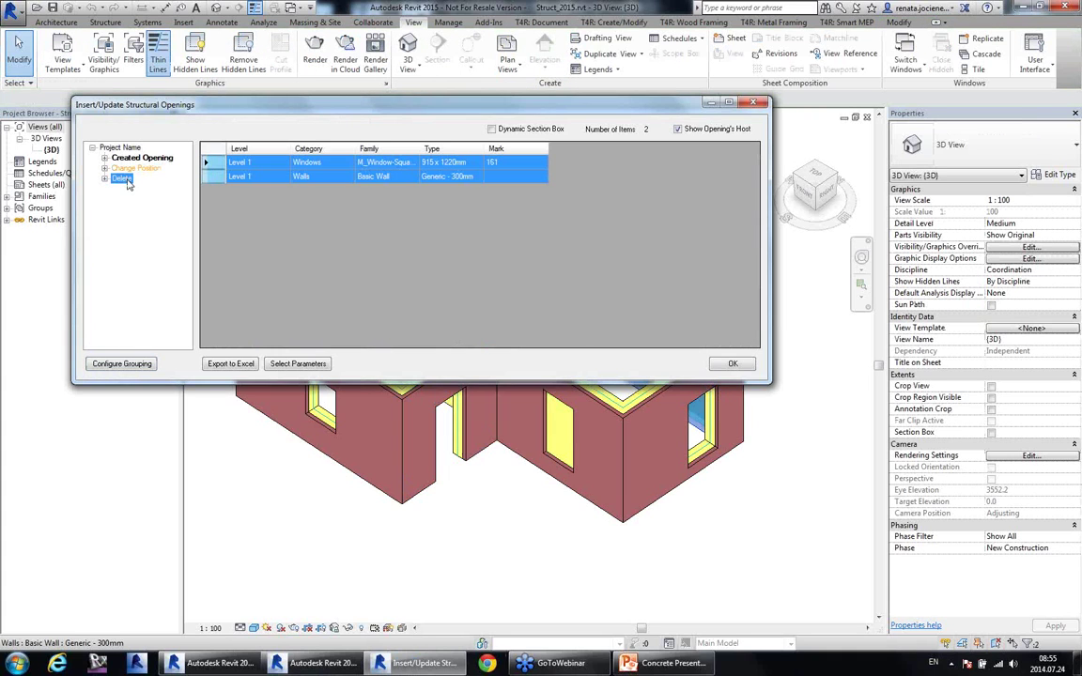
# Step: Apply Insert/Update to the Change Position group and to the Delete group of structural openings
pyautogui.rightClick(139, 169)
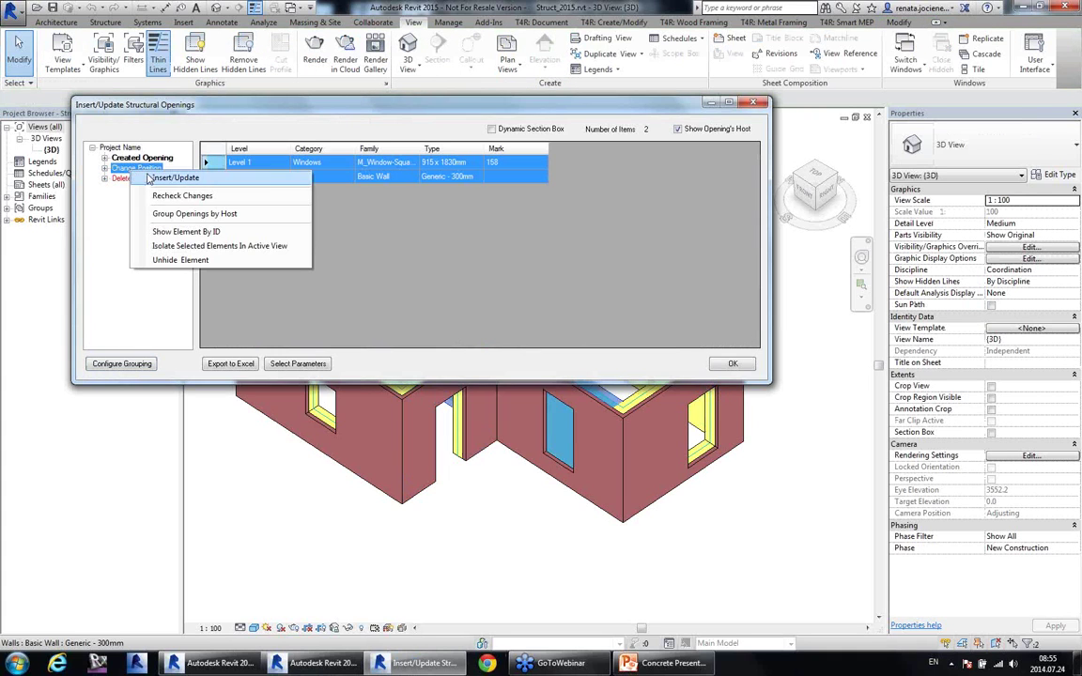
pyautogui.click(150, 178)
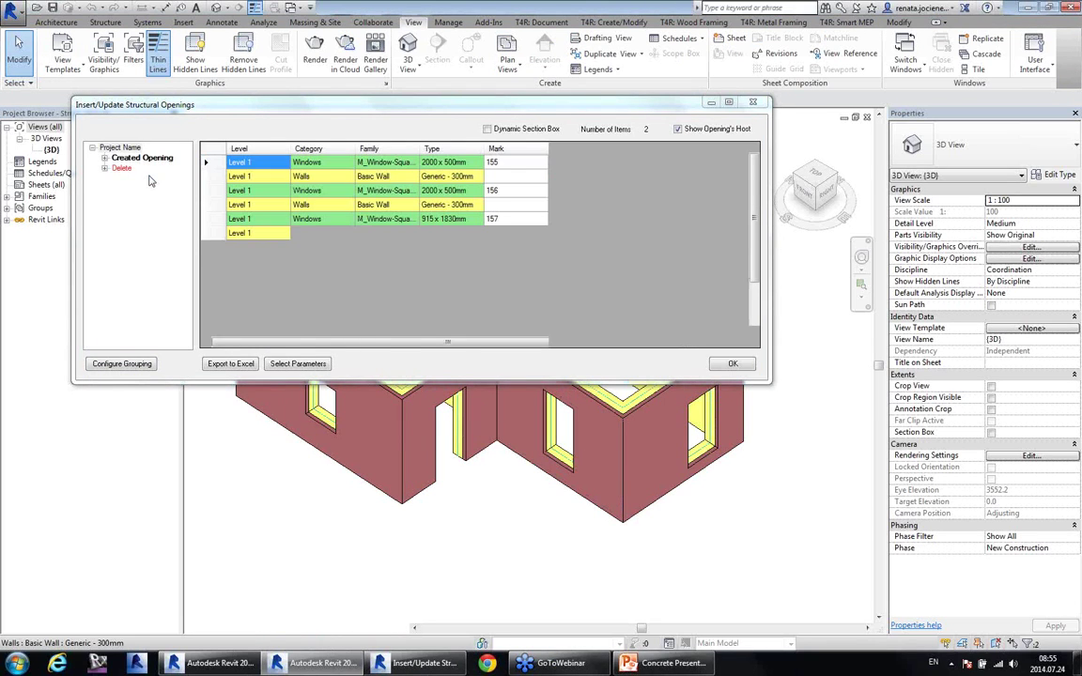
pyautogui.rightClick(124, 170)
pyautogui.click(151, 178)
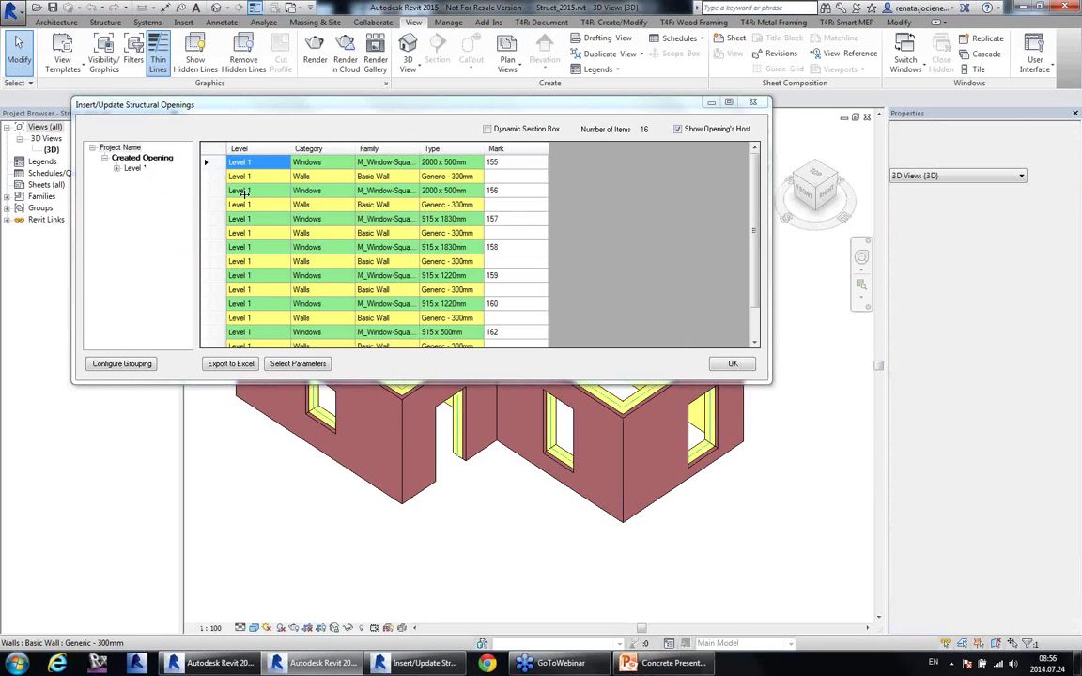
# Step: Check the list of created openings, confirm the dialog and inspect the updated openings in the structural walls
pyautogui.click(381, 219)
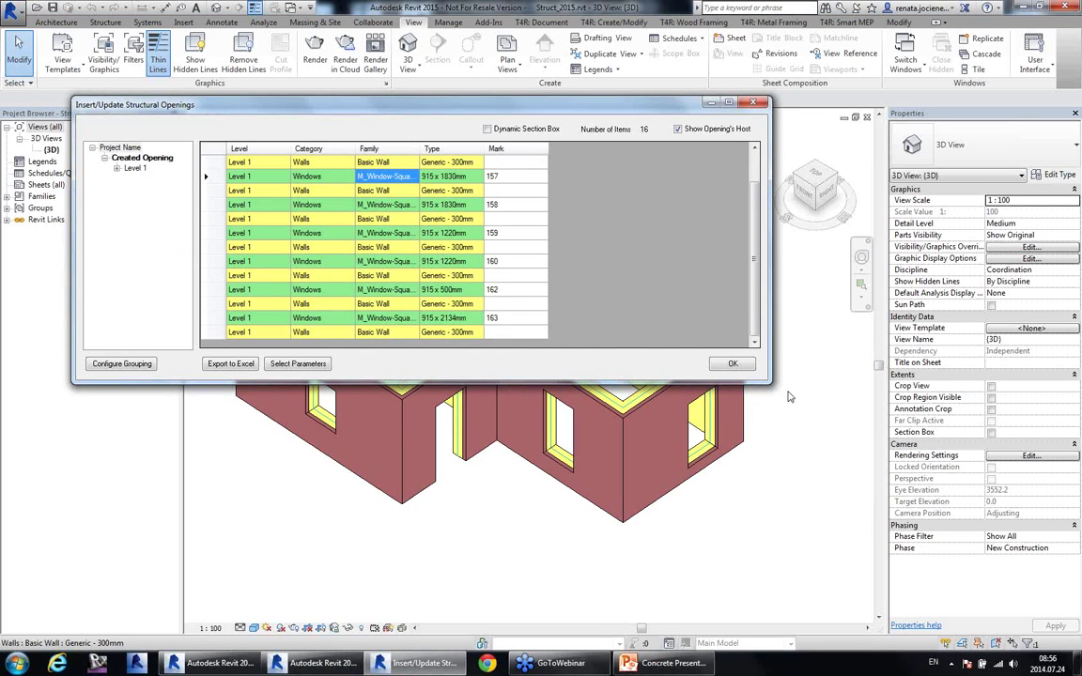
pyautogui.click(734, 364)
pyautogui.keyDown('shift'); pyautogui.moveTo(754, 467); pyautogui.dragTo(716, 523, button='middle'); pyautogui.keyUp('shift')
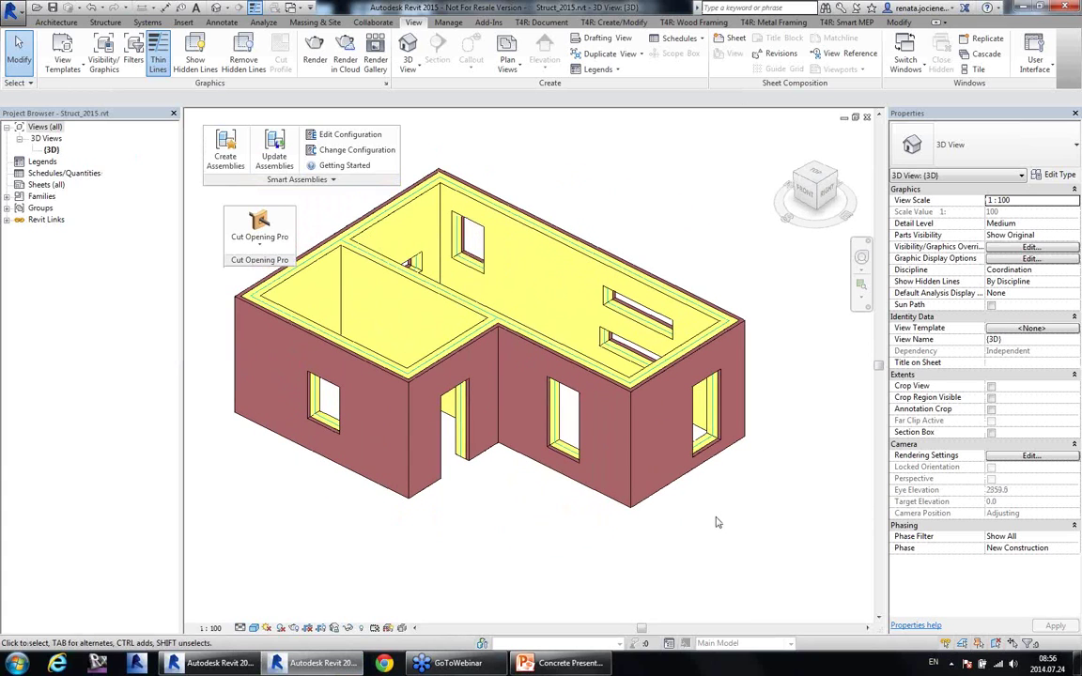
# Step: Switch to the concrete presentation in PowerPoint and show the BIM Tree Manager slide in full-screen slide show
pyautogui.click(573, 664)
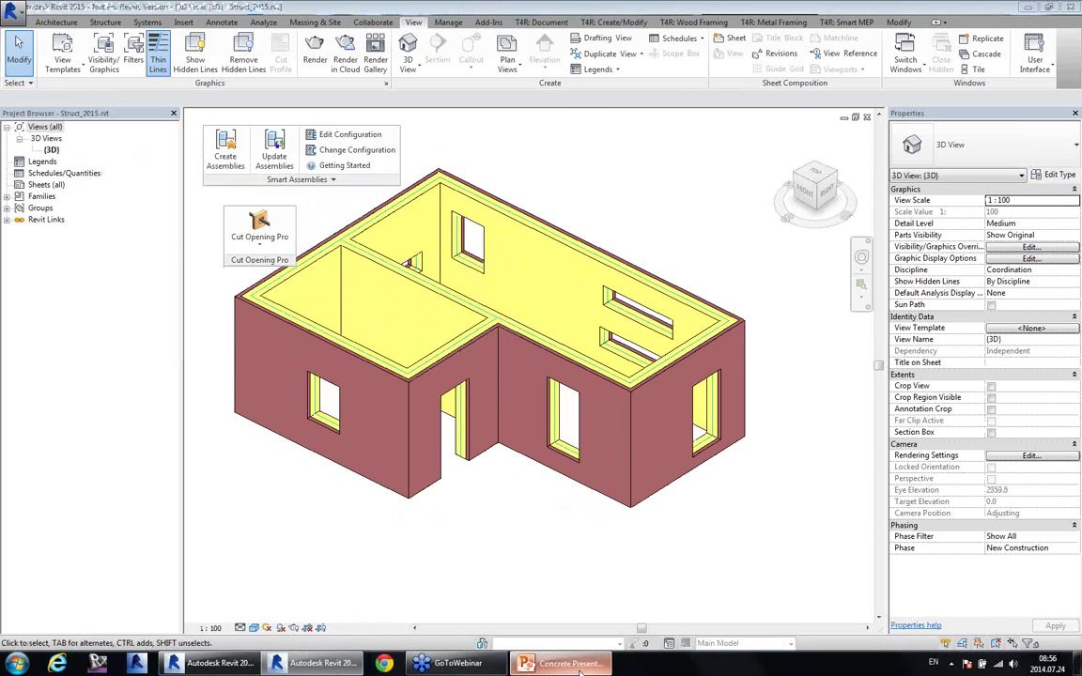
pyautogui.click(945, 644)
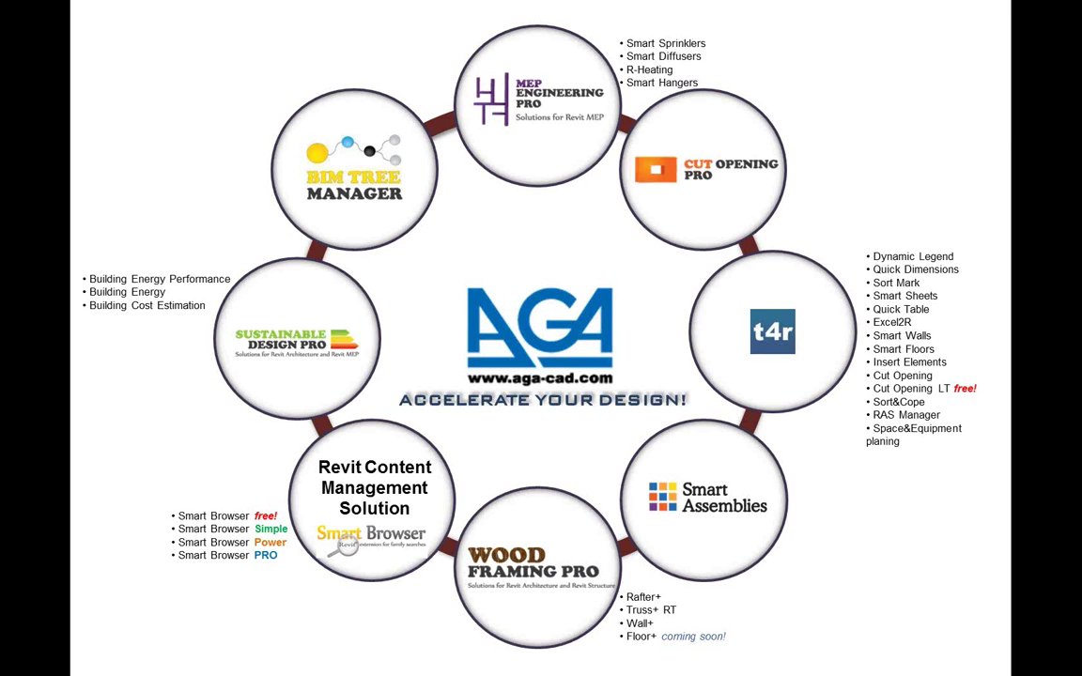
pyautogui.press('Right')
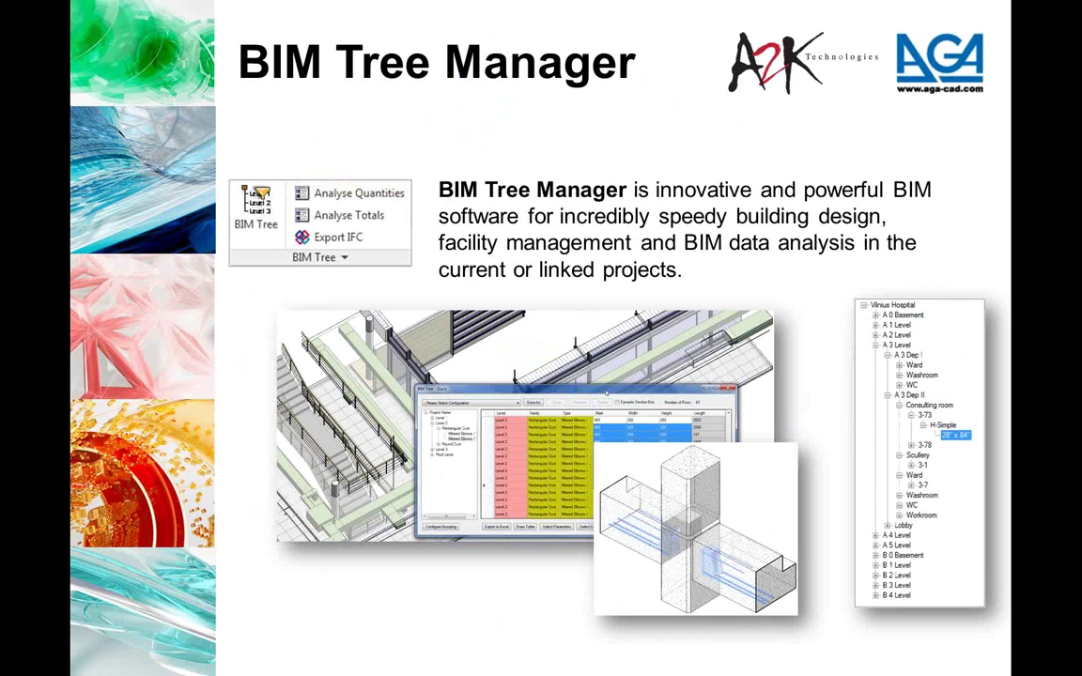